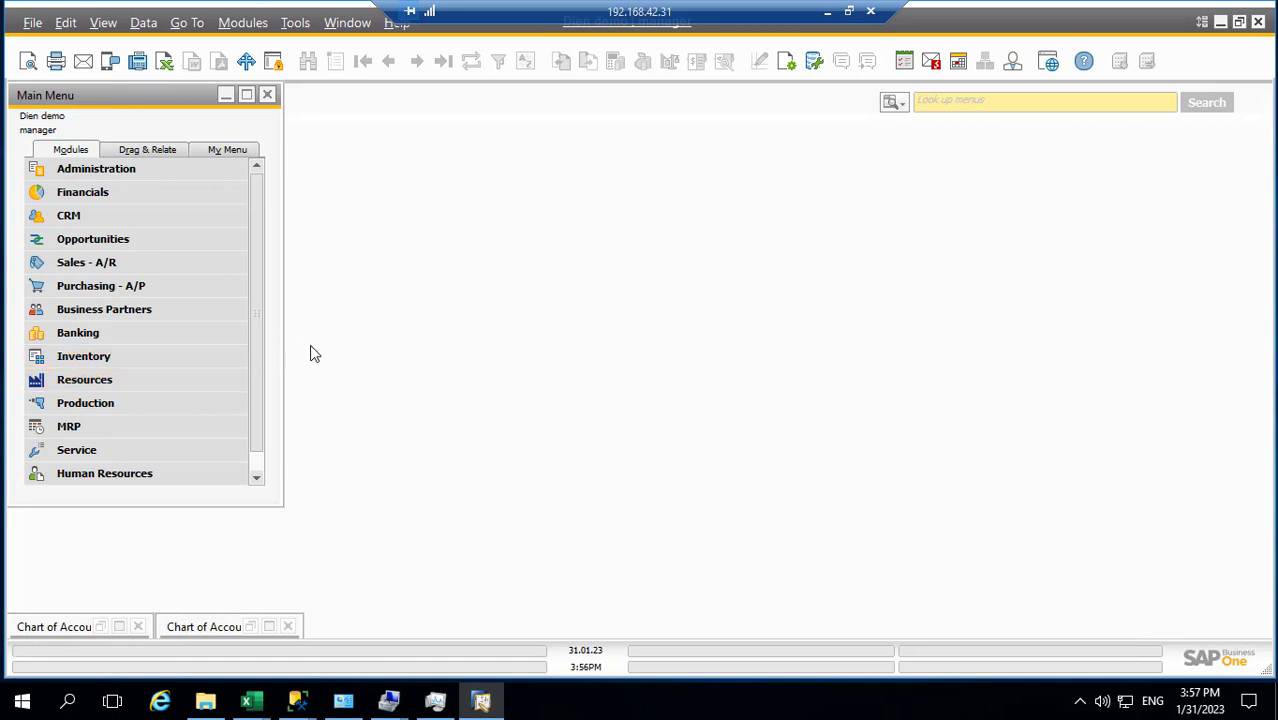
Step: Open the G/L Account Determination window from the Financials setup in Administration
{"action": "left_click", "coordinate": [108, 166]}
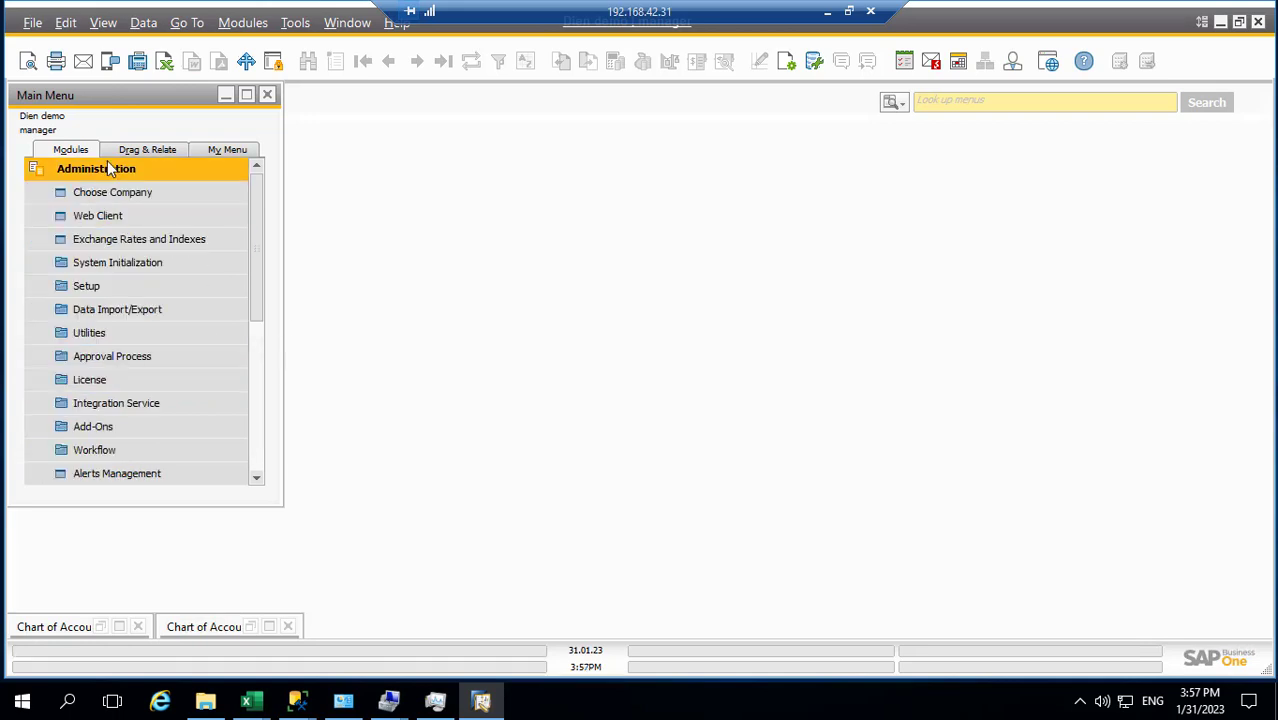
{"action": "left_click", "coordinate": [108, 288]}
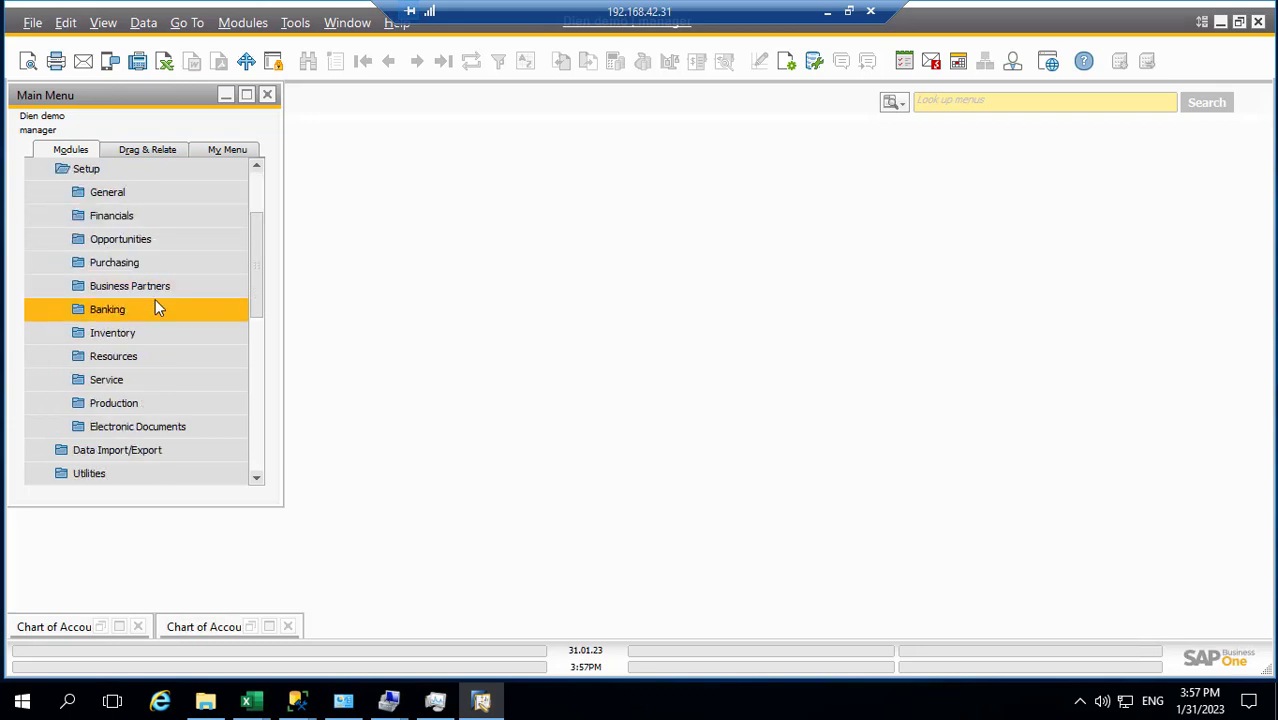
{"action": "left_click", "coordinate": [117, 215]}
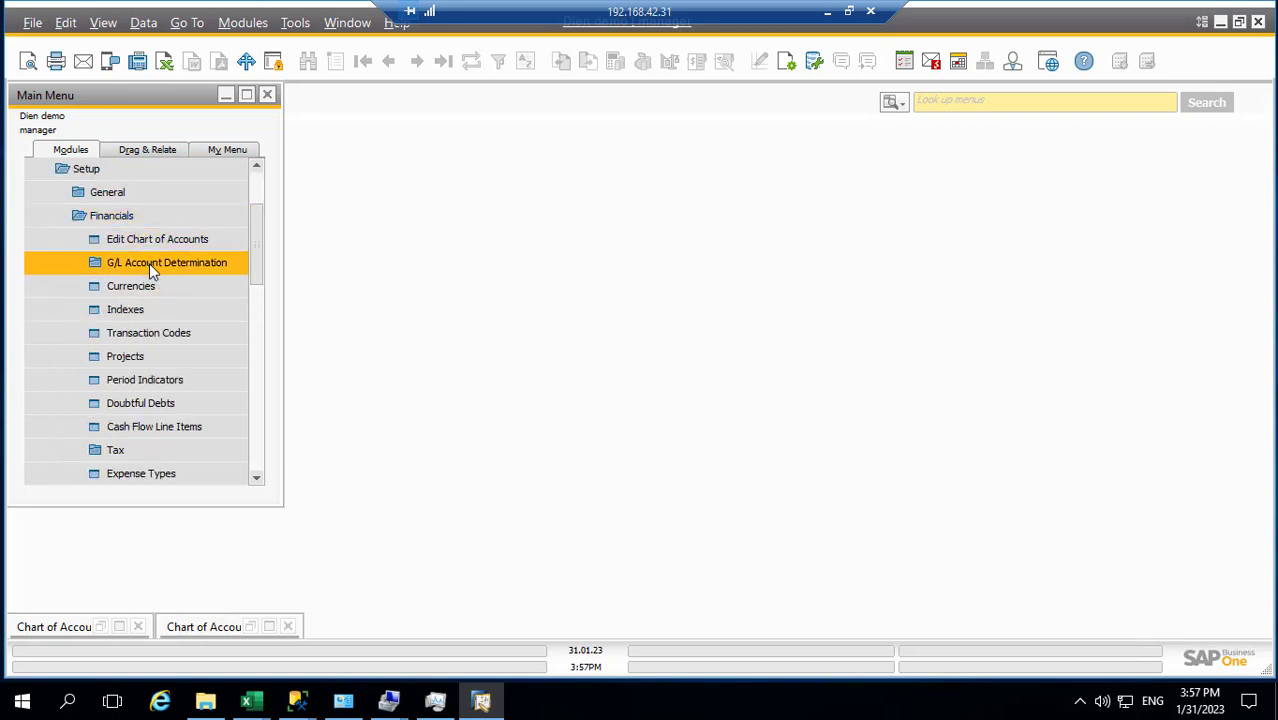
{"action": "left_click", "coordinate": [149, 263]}
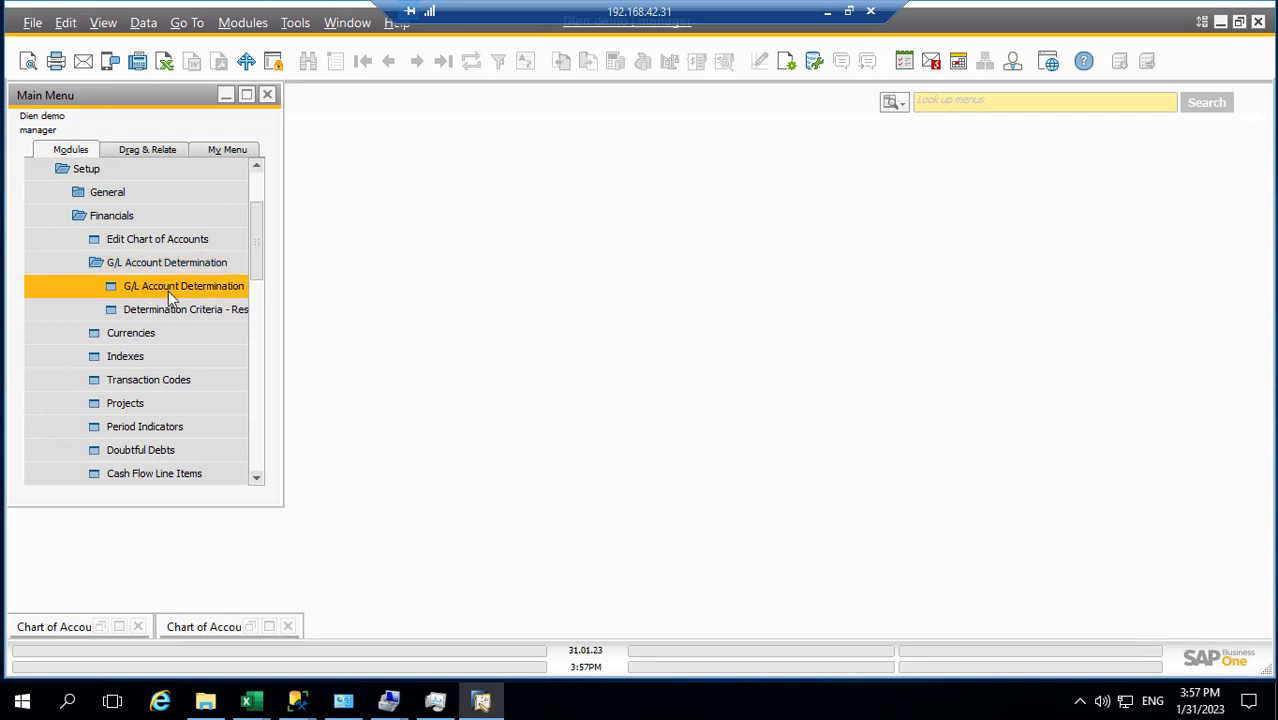
{"action": "left_click", "coordinate": [170, 292]}
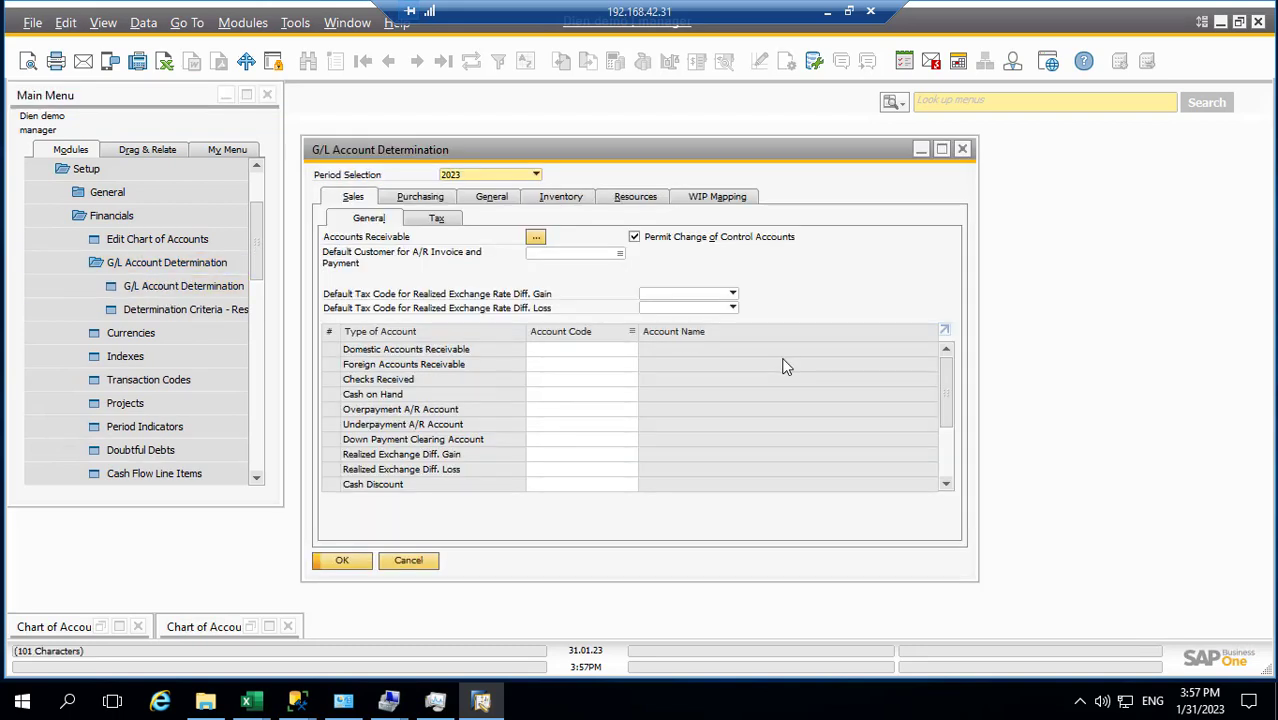
Step: Copy codes 13111 and 13112 from the Excel template into the Domestic and Foreign Accounts Receivable rows in SAP Business One
{"action": "left_click", "coordinate": [828, 11]}
{"action": "scroll", "coordinate": [269, 476], "scroll_direction": "down", "scroll_amount": 3}
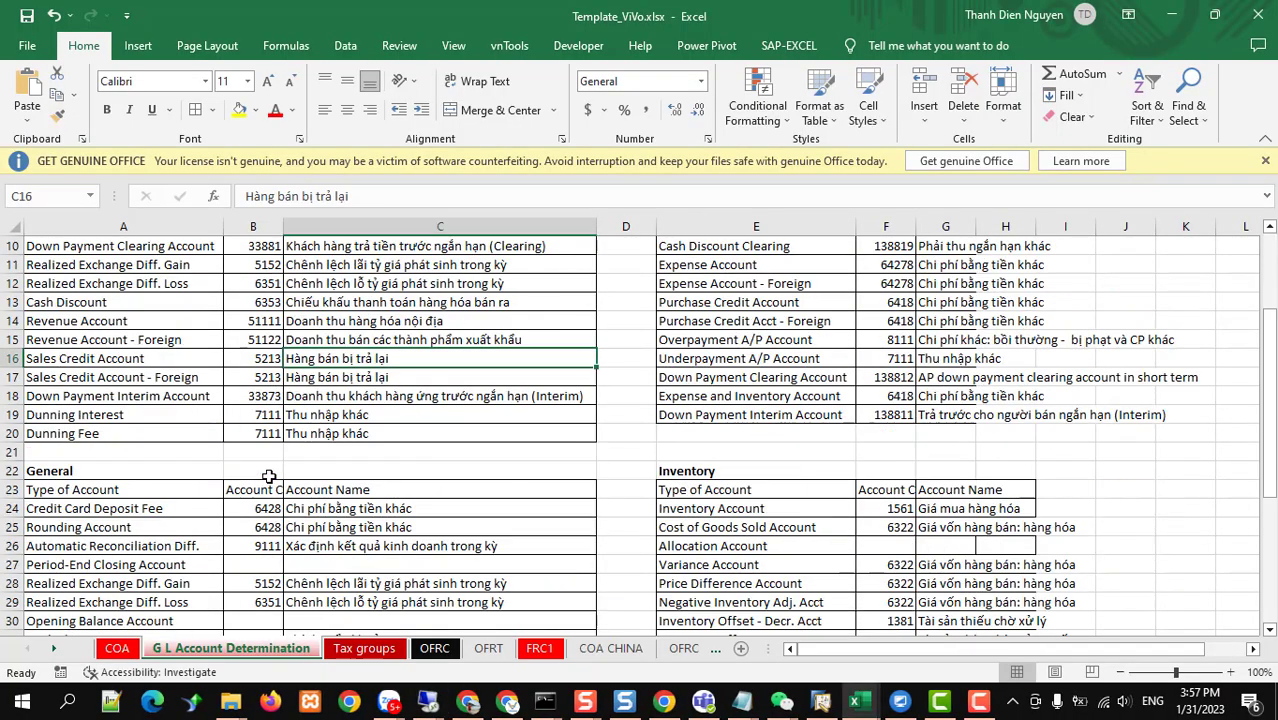
{"action": "scroll", "coordinate": [269, 476], "scroll_direction": "up", "scroll_amount": 3}
{"action": "left_click_drag", "start_coordinate": [262, 302], "coordinate": [262, 321]}
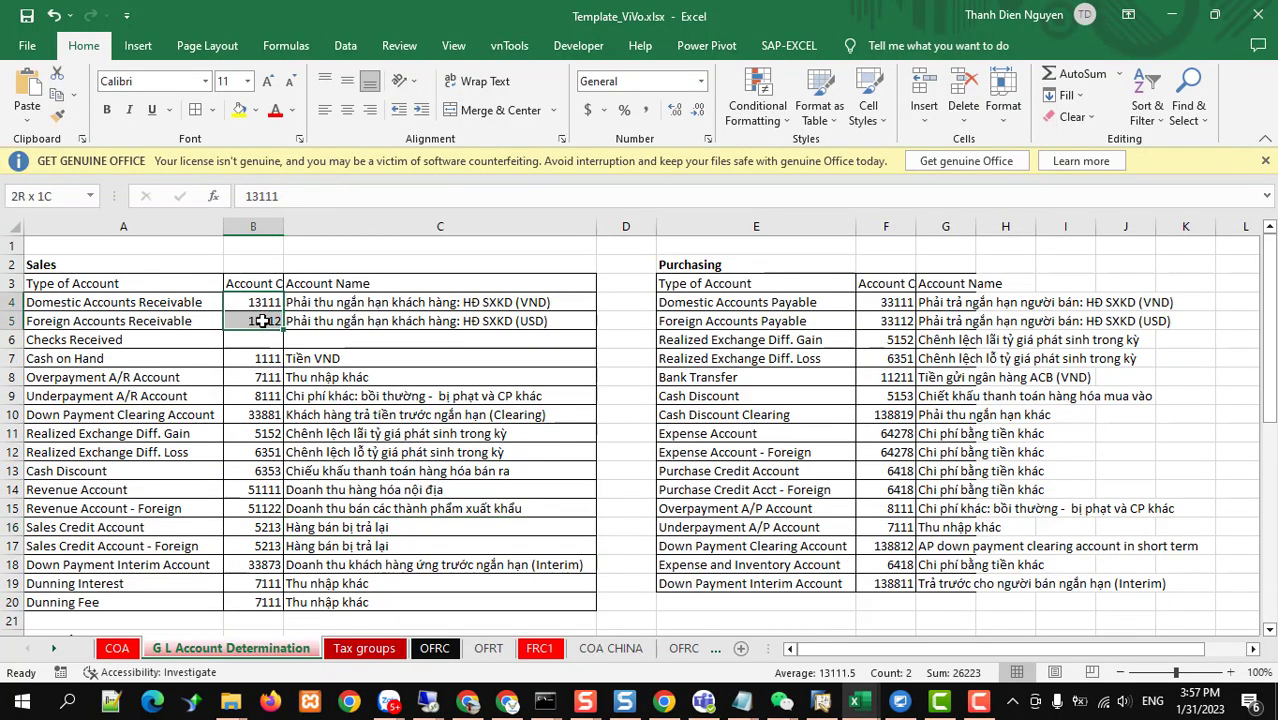
{"action": "key", "text": "ctrl+c"}
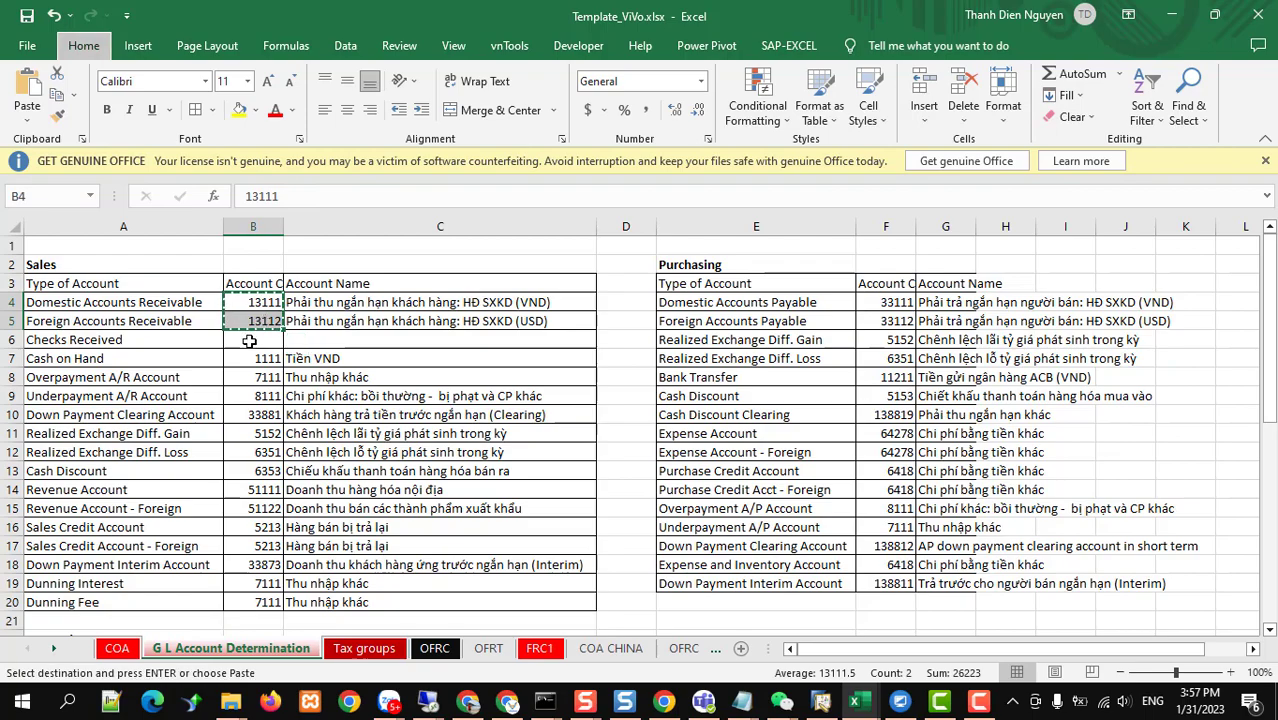
{"action": "key", "text": "alt+Tab"}
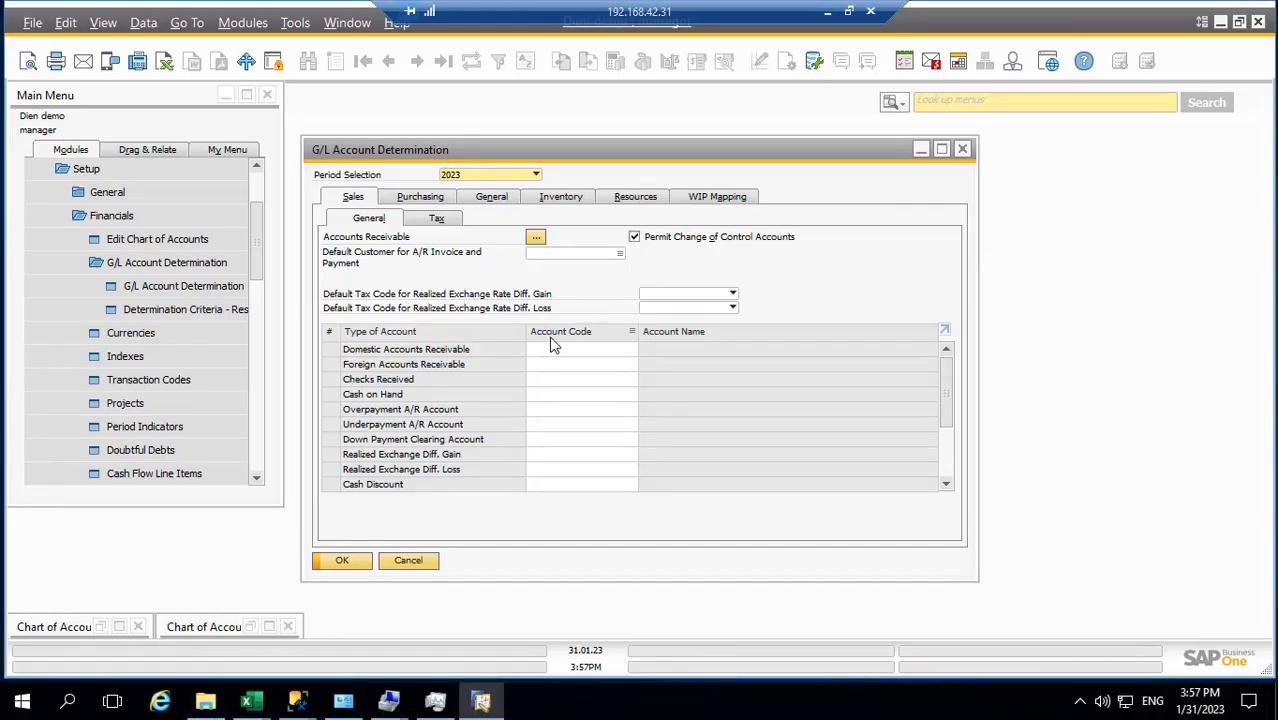
{"action": "left_click", "coordinate": [551, 345]}
{"action": "key", "text": "ctrl+v"}
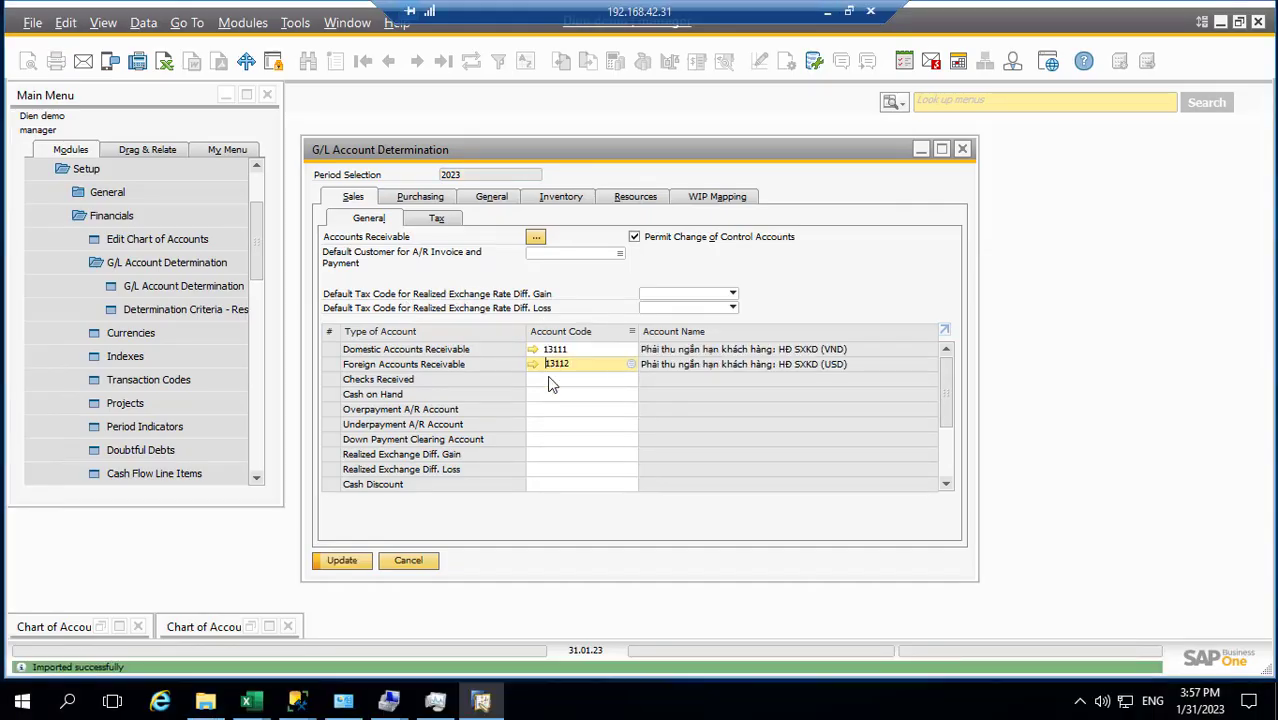
Step: Paste the Excel template's sales account codes (B7:B20) into the SAP determination table starting at Cash on Hand, and dismiss the account lookup
{"action": "left_click", "coordinate": [548, 397]}
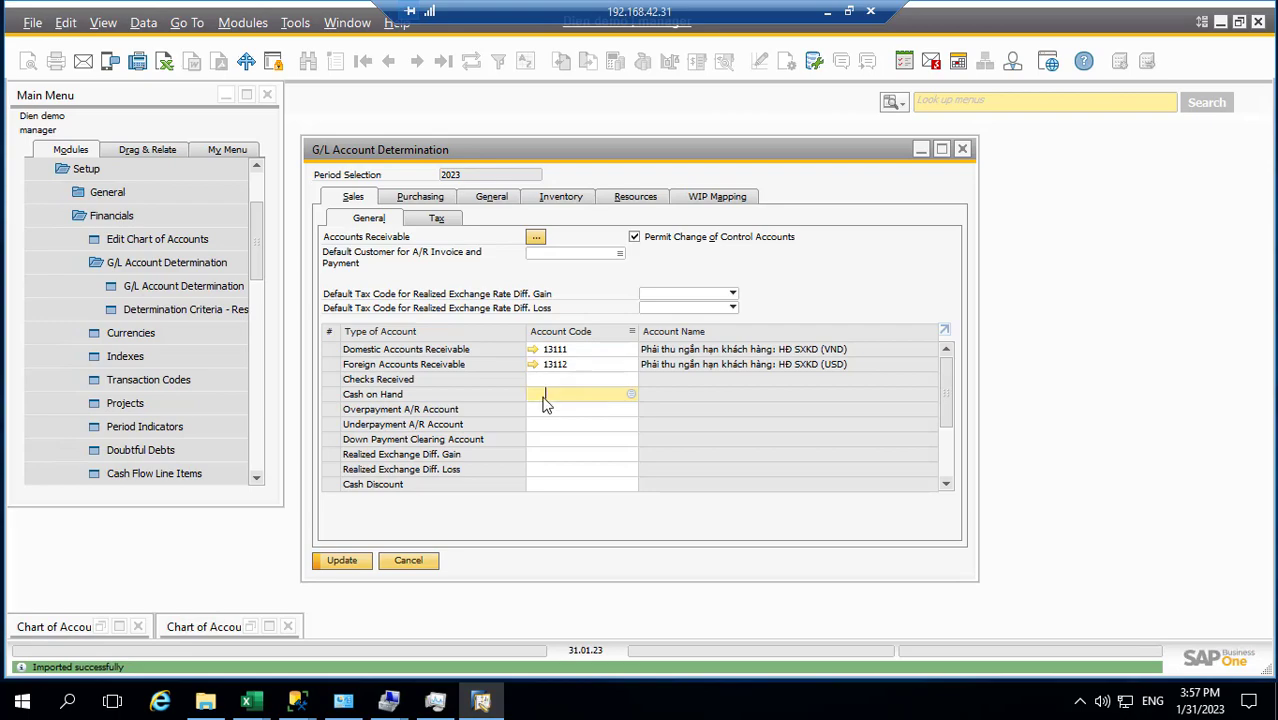
{"action": "left_click", "coordinate": [827, 12]}
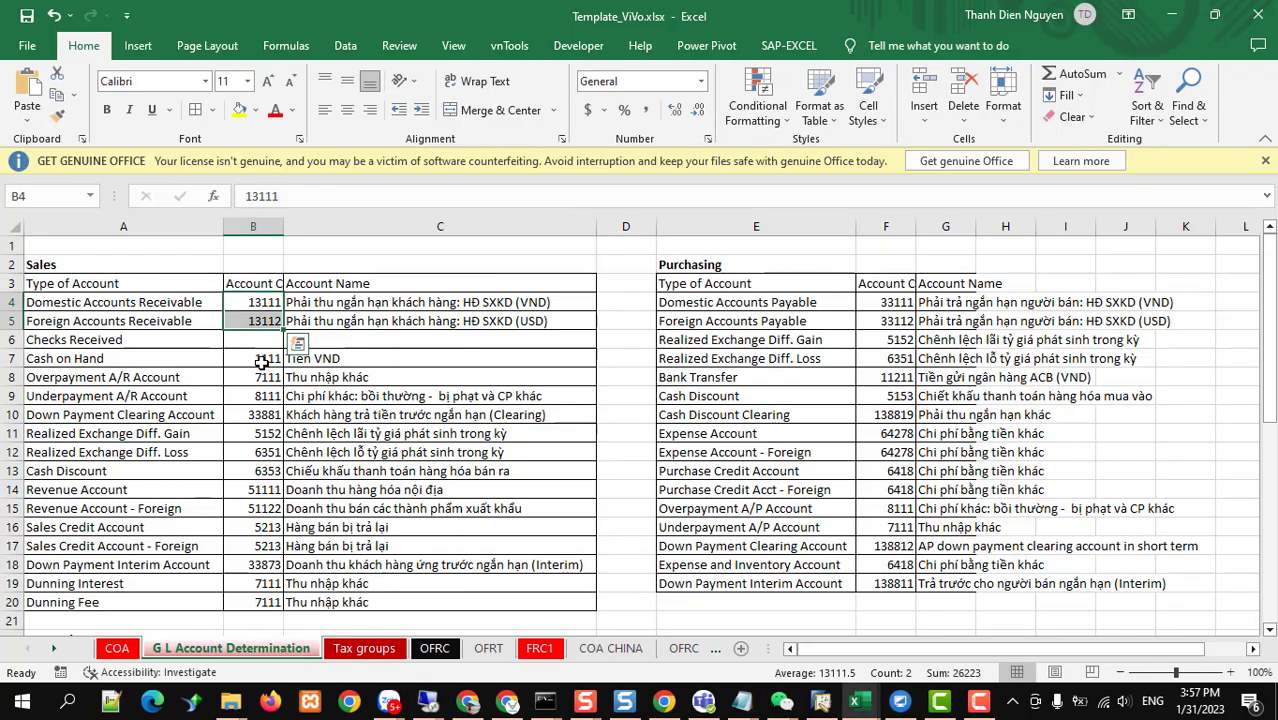
{"action": "left_click_drag", "start_coordinate": [260, 362], "coordinate": [266, 600]}
{"action": "key", "text": "ctrl+c"}
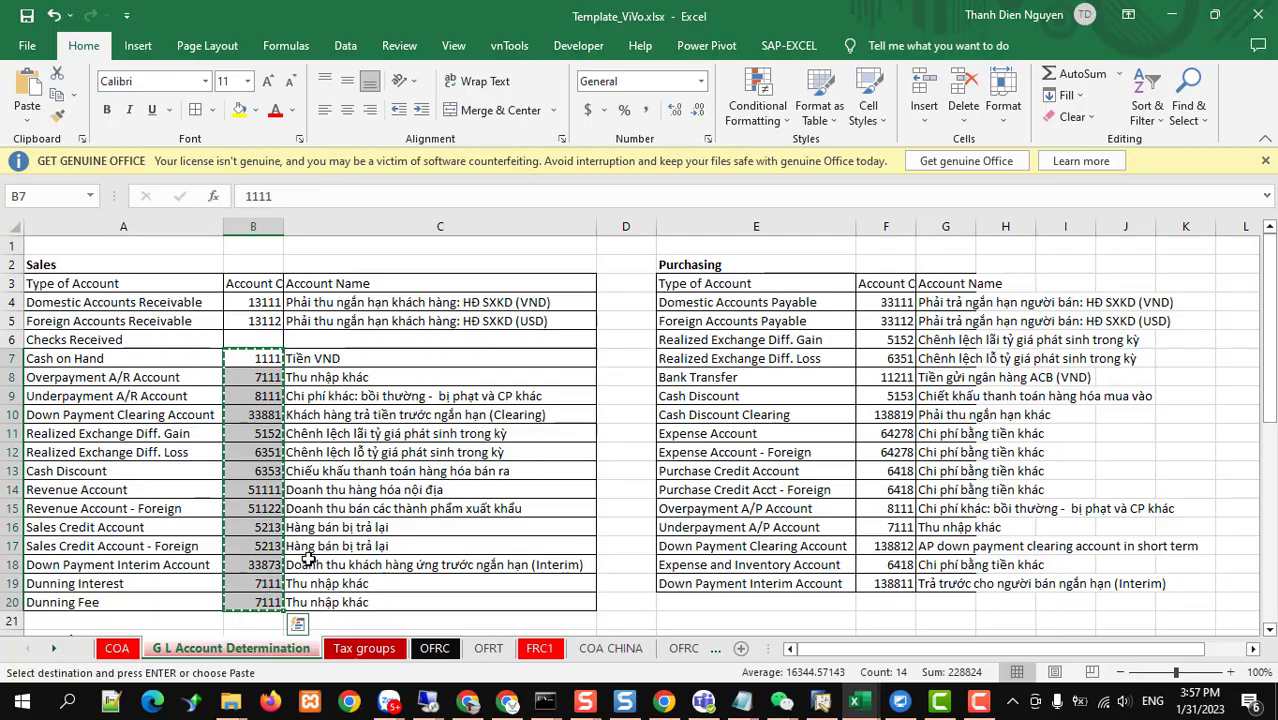
{"action": "key", "text": "alt+Tab"}
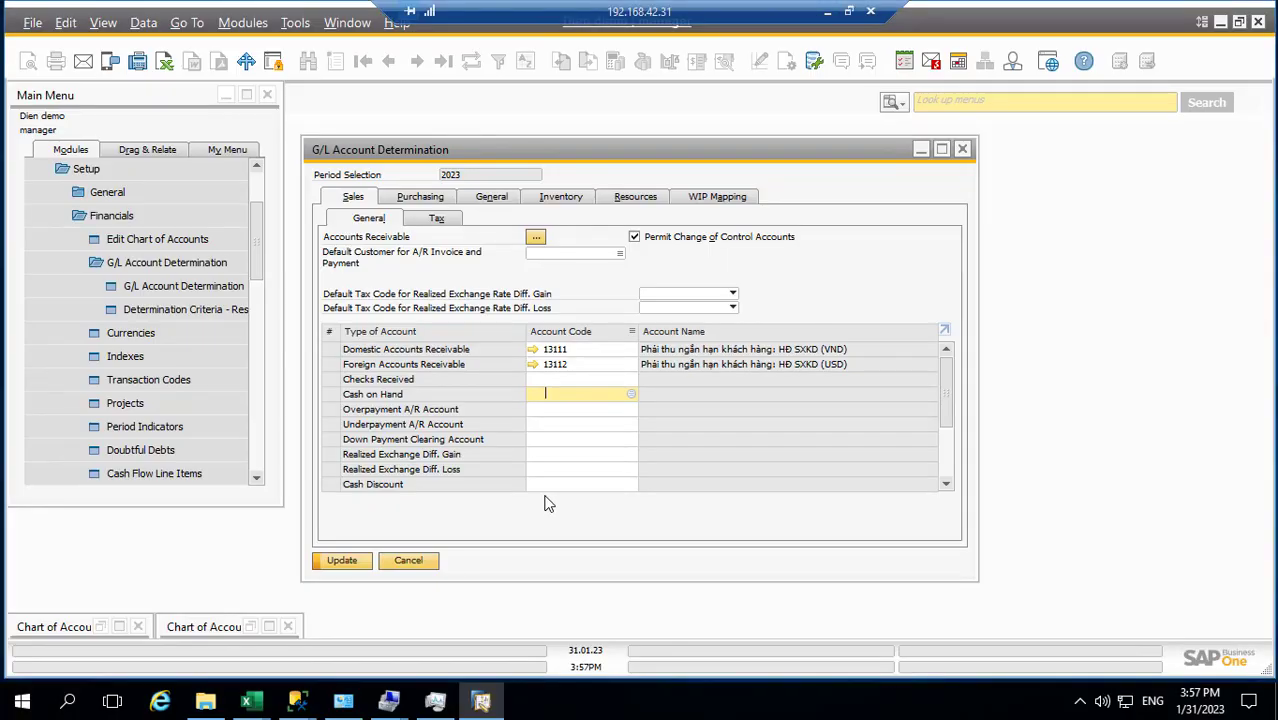
{"action": "key", "text": "ctrl+v"}
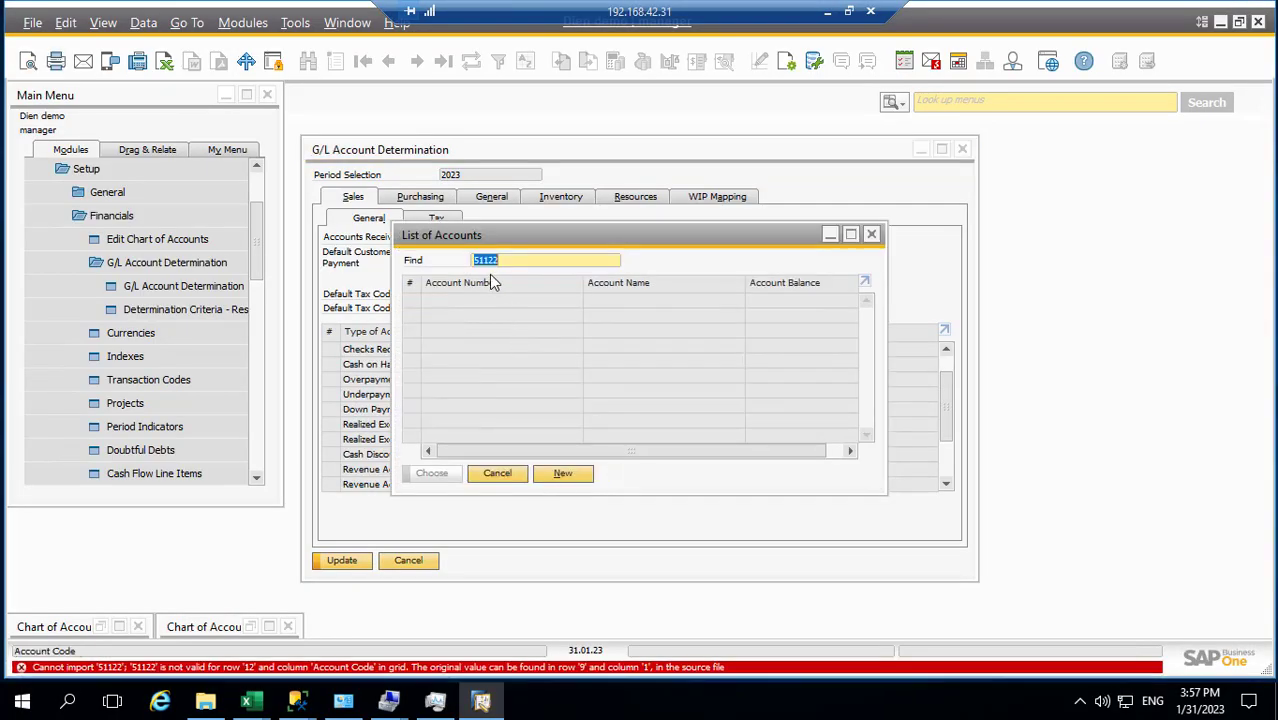
{"action": "left_click", "coordinate": [497, 473]}
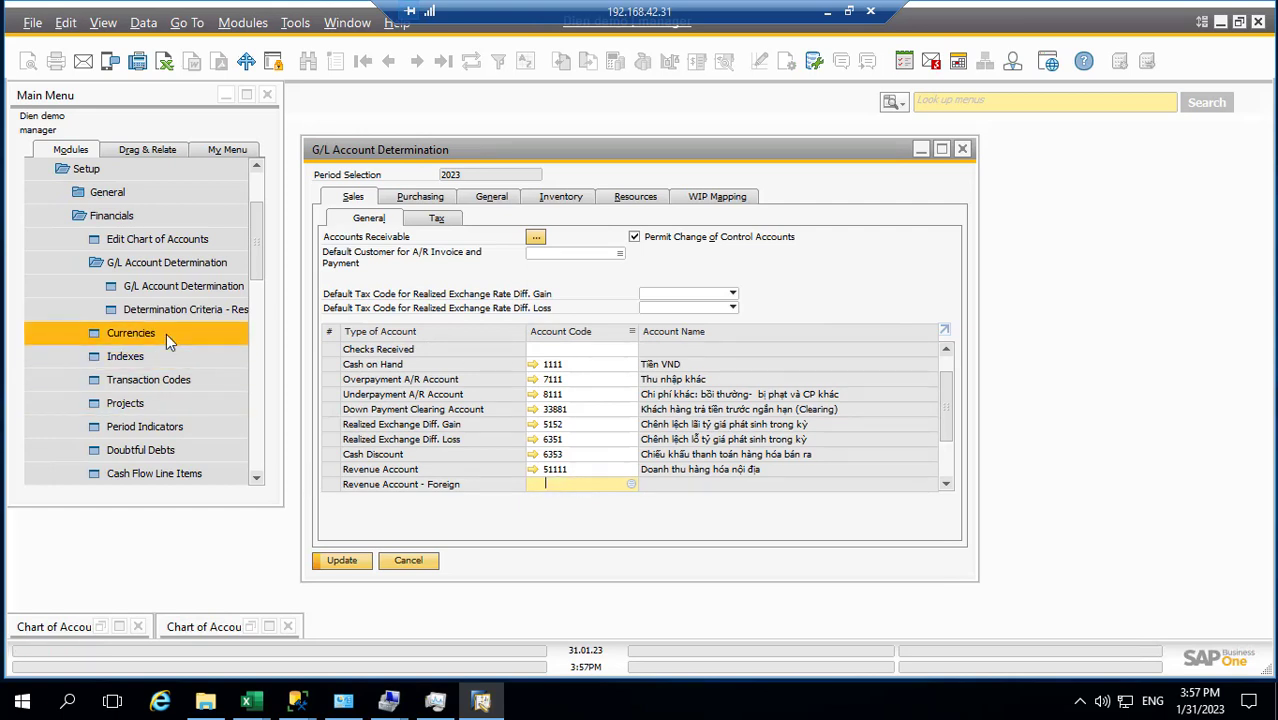
Step: Open the Chart of Accounts from the Financials module
{"action": "scroll", "coordinate": [166, 333], "scroll_direction": "up", "scroll_amount": 3}
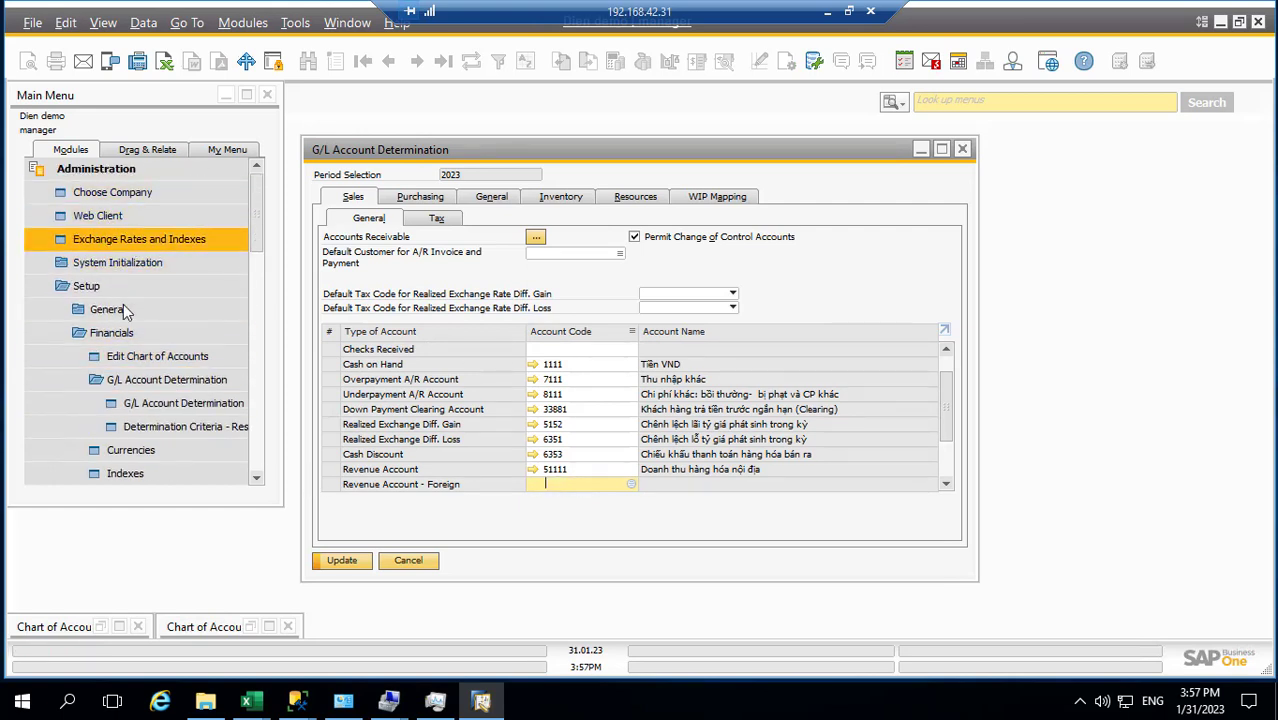
{"action": "left_click", "coordinate": [72, 287]}
{"action": "left_click", "coordinate": [72, 286]}
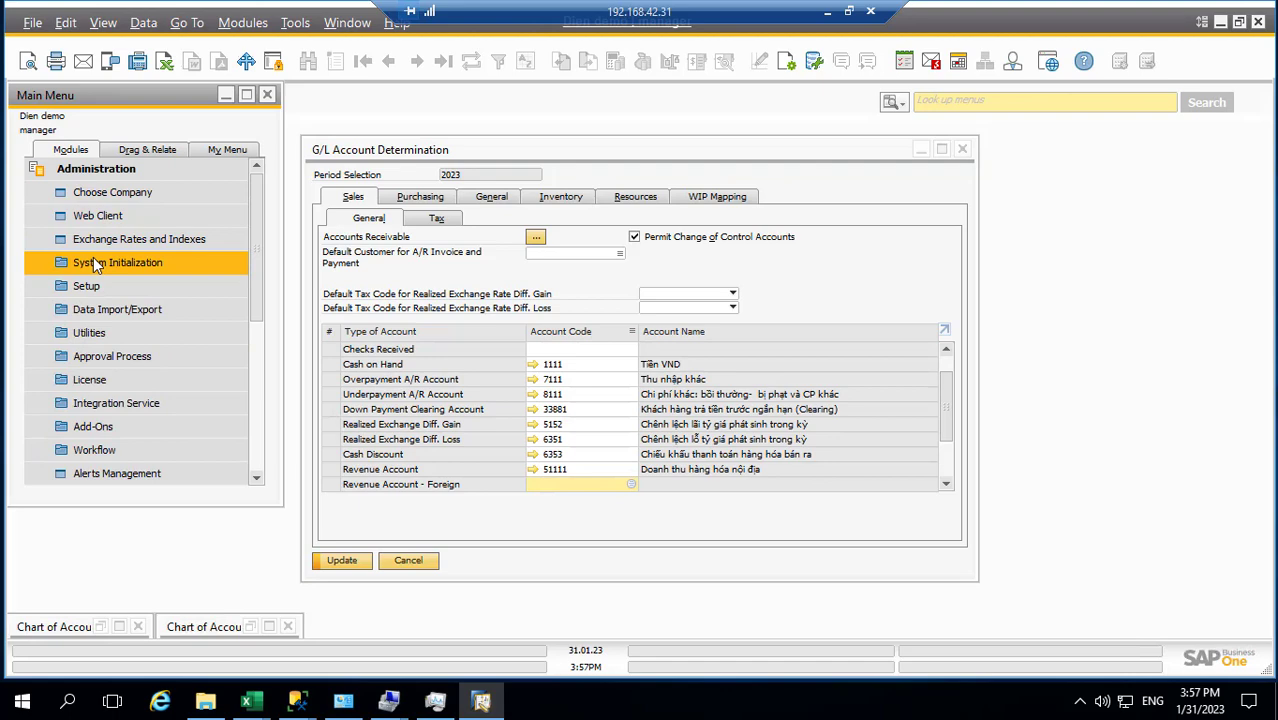
{"action": "left_click", "coordinate": [88, 169]}
{"action": "left_click", "coordinate": [85, 200]}
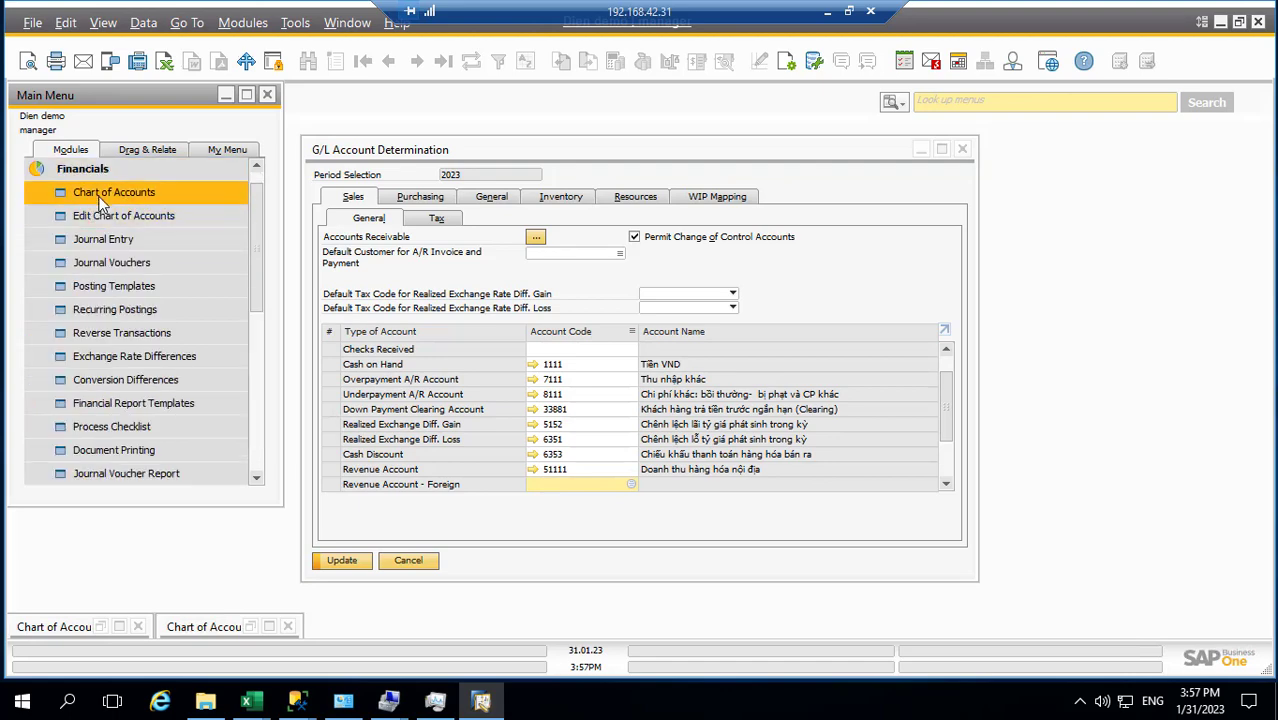
{"action": "left_click", "coordinate": [100, 196]}
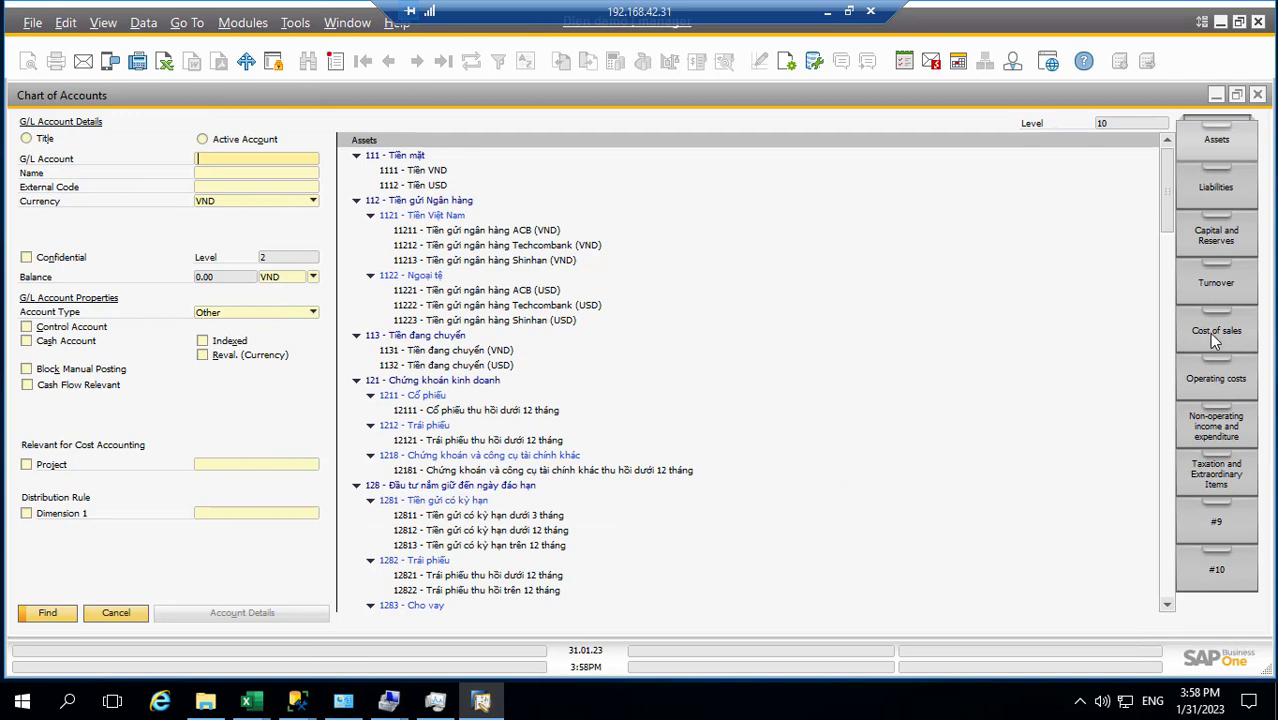
Step: Set the account type of turnover account 51112 to Sales, save it and close the chart
{"action": "left_click", "coordinate": [1212, 288]}
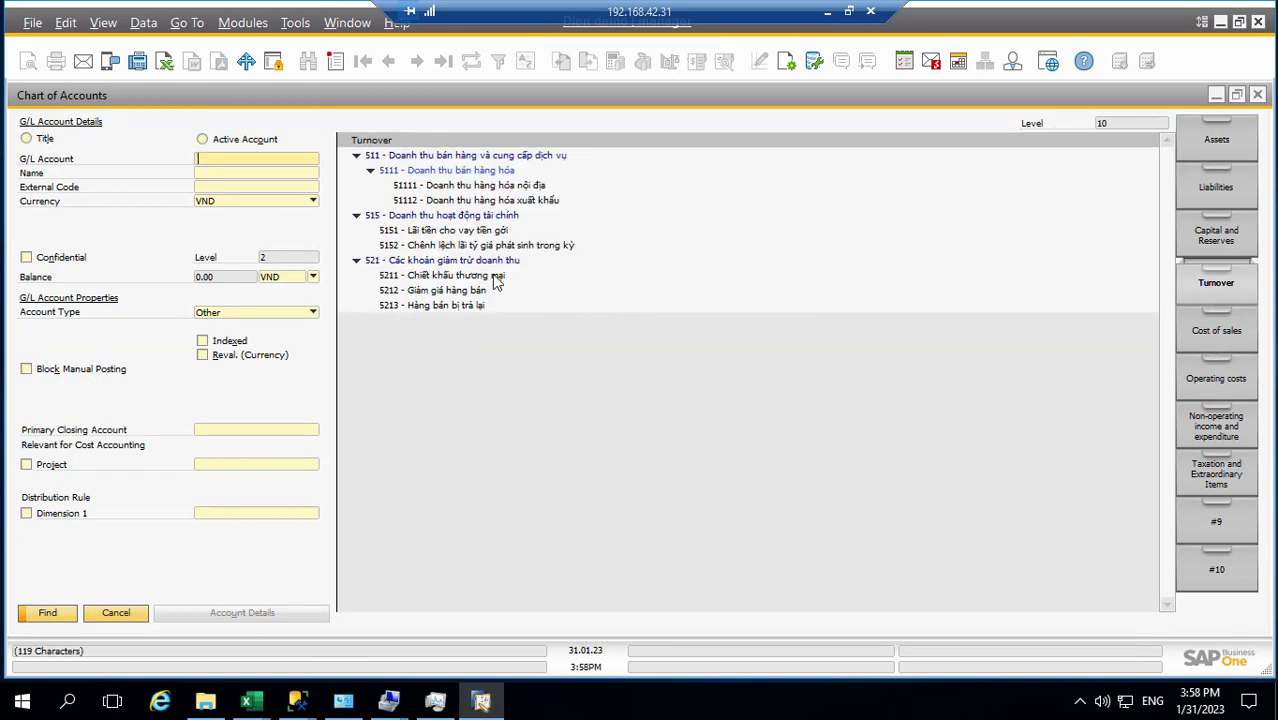
{"action": "left_click", "coordinate": [440, 201]}
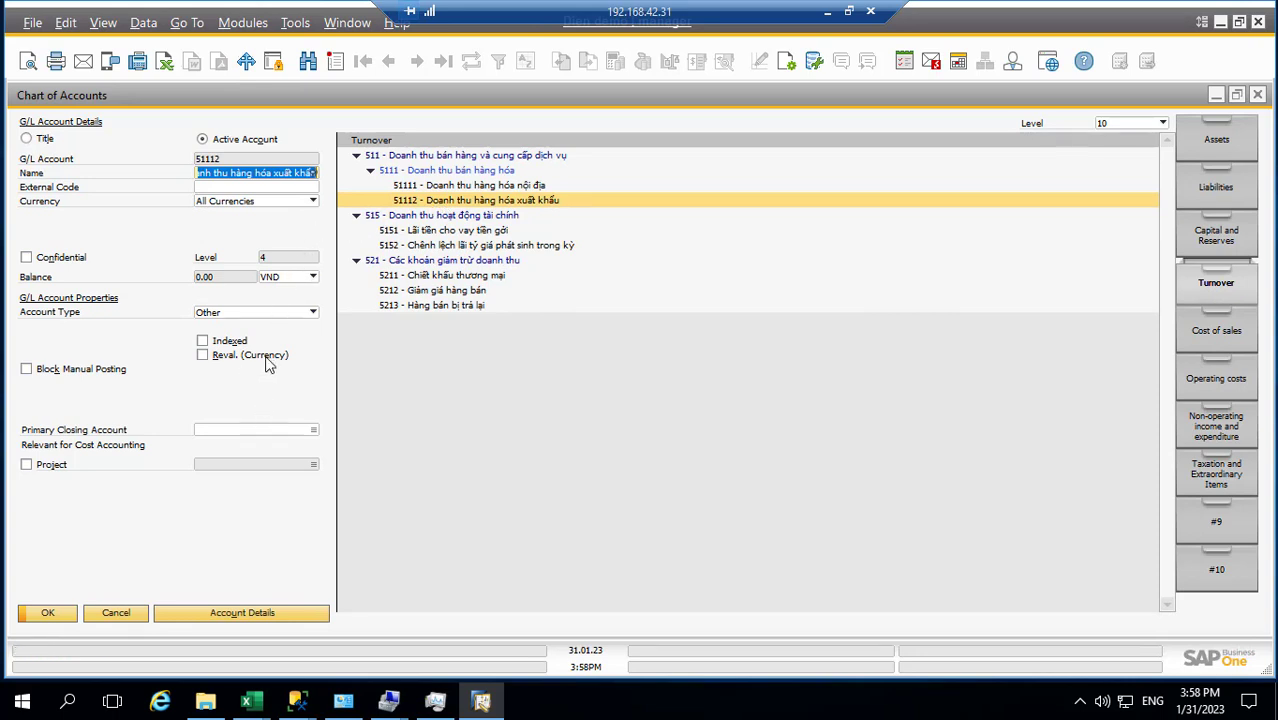
{"action": "left_click", "coordinate": [311, 313]}
{"action": "left_click", "coordinate": [245, 326]}
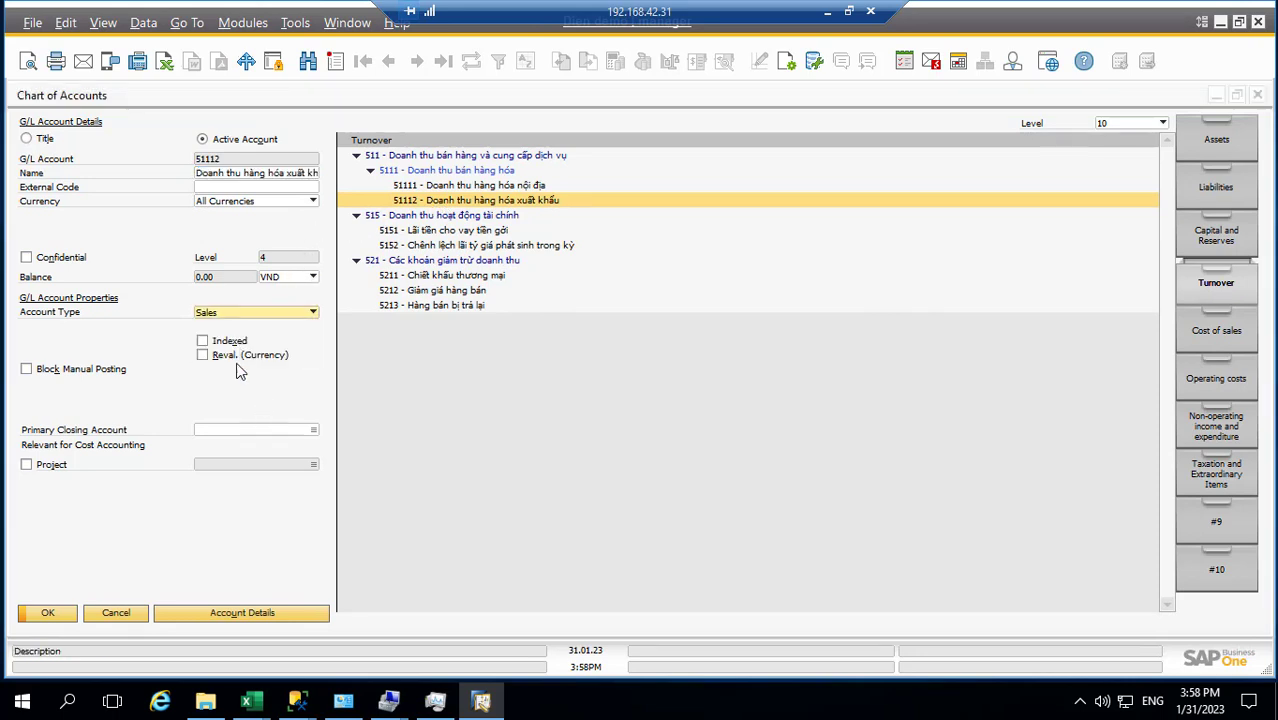
{"action": "left_click", "coordinate": [45, 612]}
{"action": "left_click", "coordinate": [43, 614]}
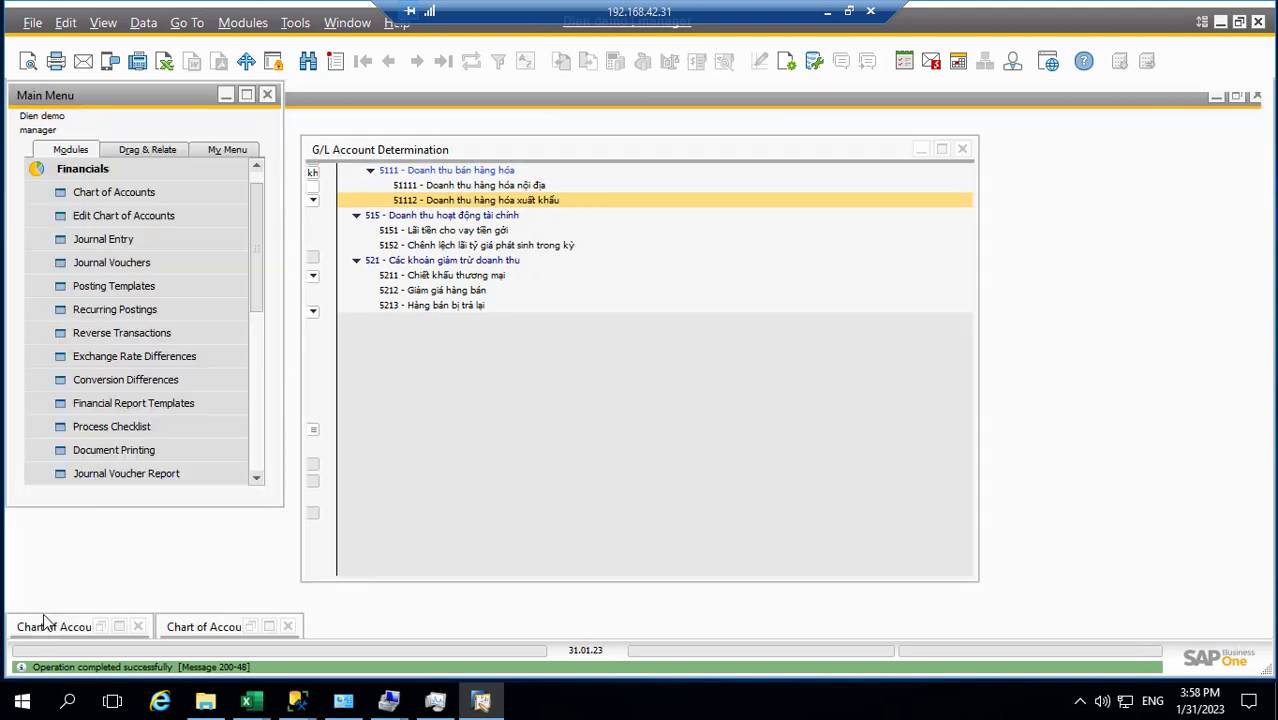
Step: Try to paste the Excel template's codes B15:B20 into the SAP determination table starting at Revenue Account - Foreign
{"action": "left_click", "coordinate": [827, 11]}
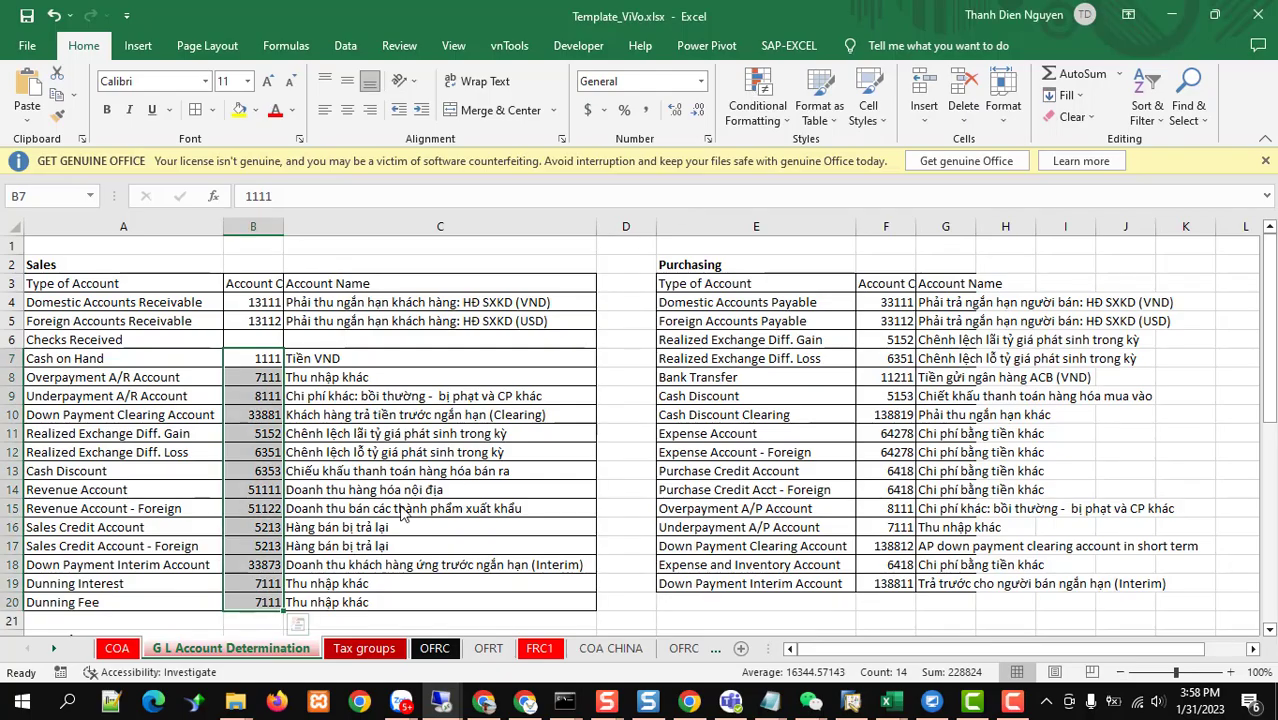
{"action": "left_click", "coordinate": [268, 527]}
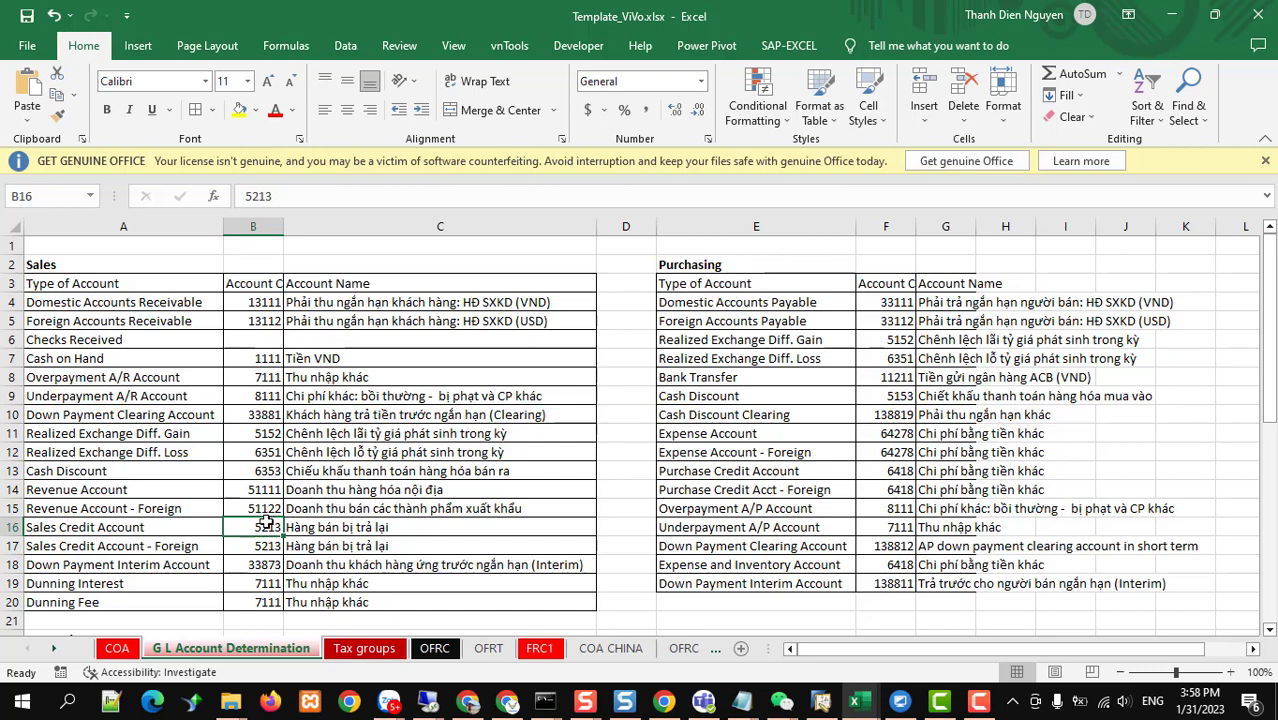
{"action": "left_click_drag", "start_coordinate": [263, 510], "coordinate": [266, 602]}
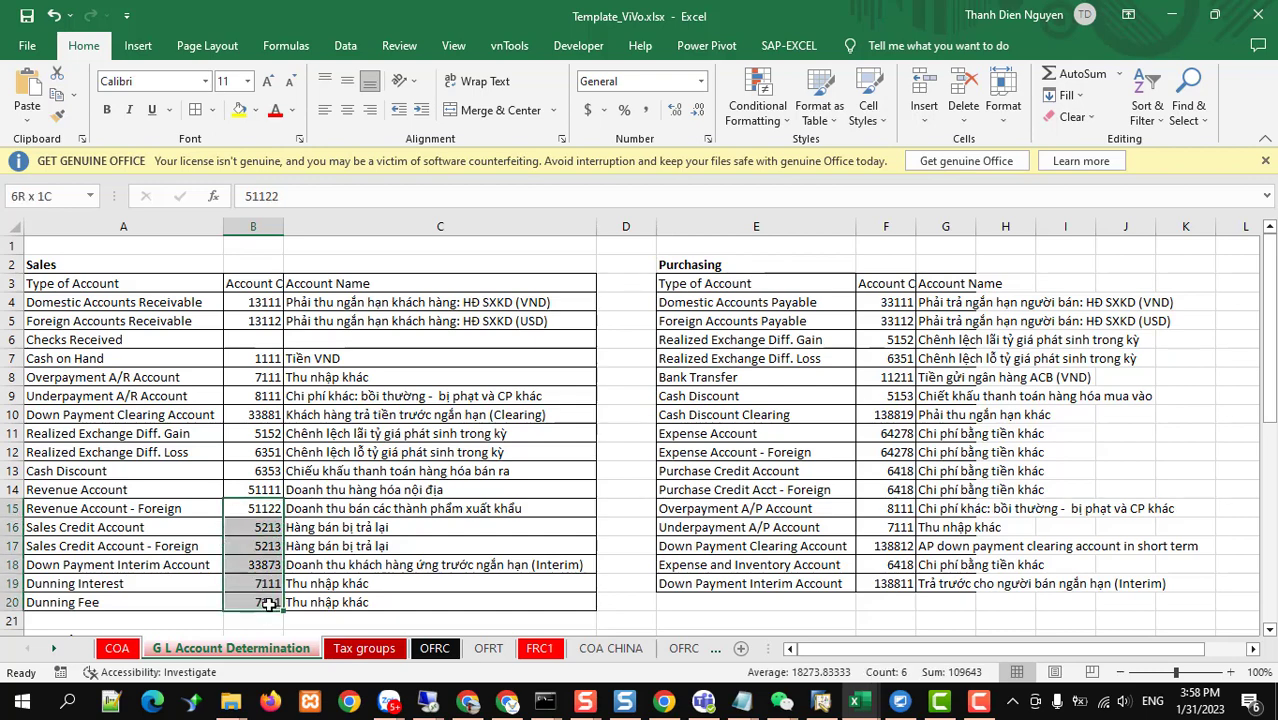
{"action": "key", "text": "ctrl+c"}
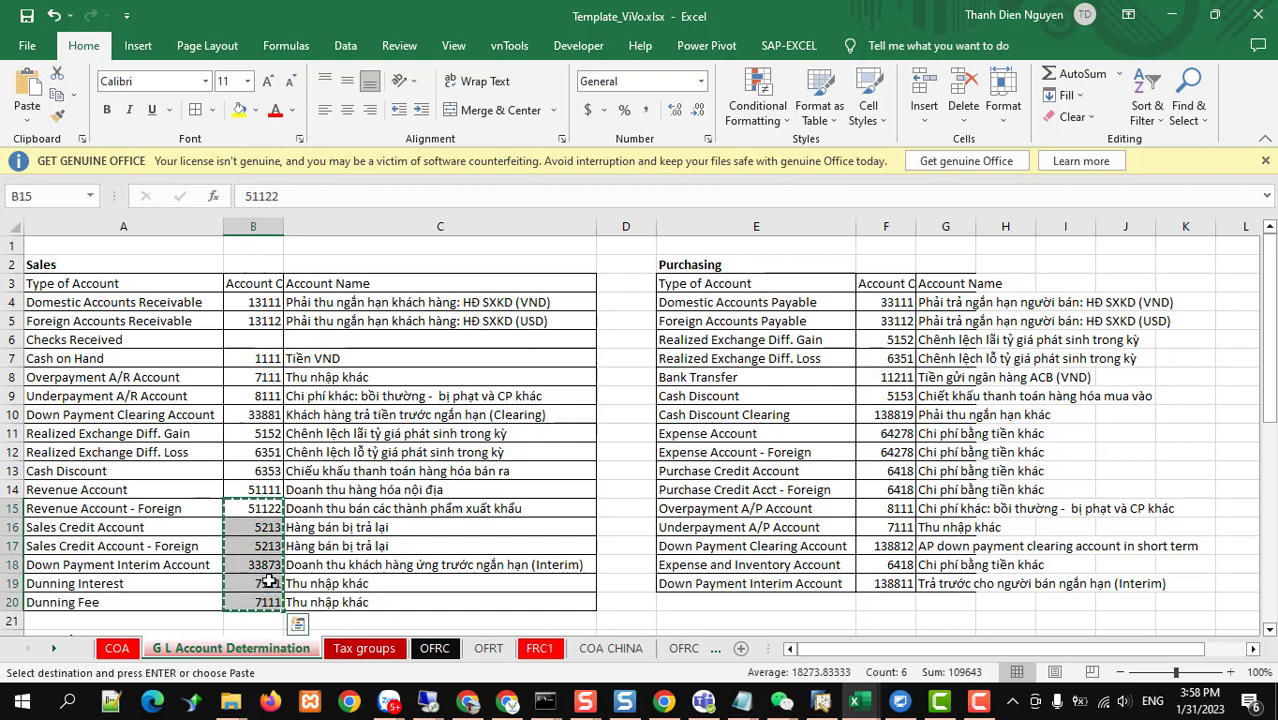
{"action": "key", "text": "alt+Tab"}
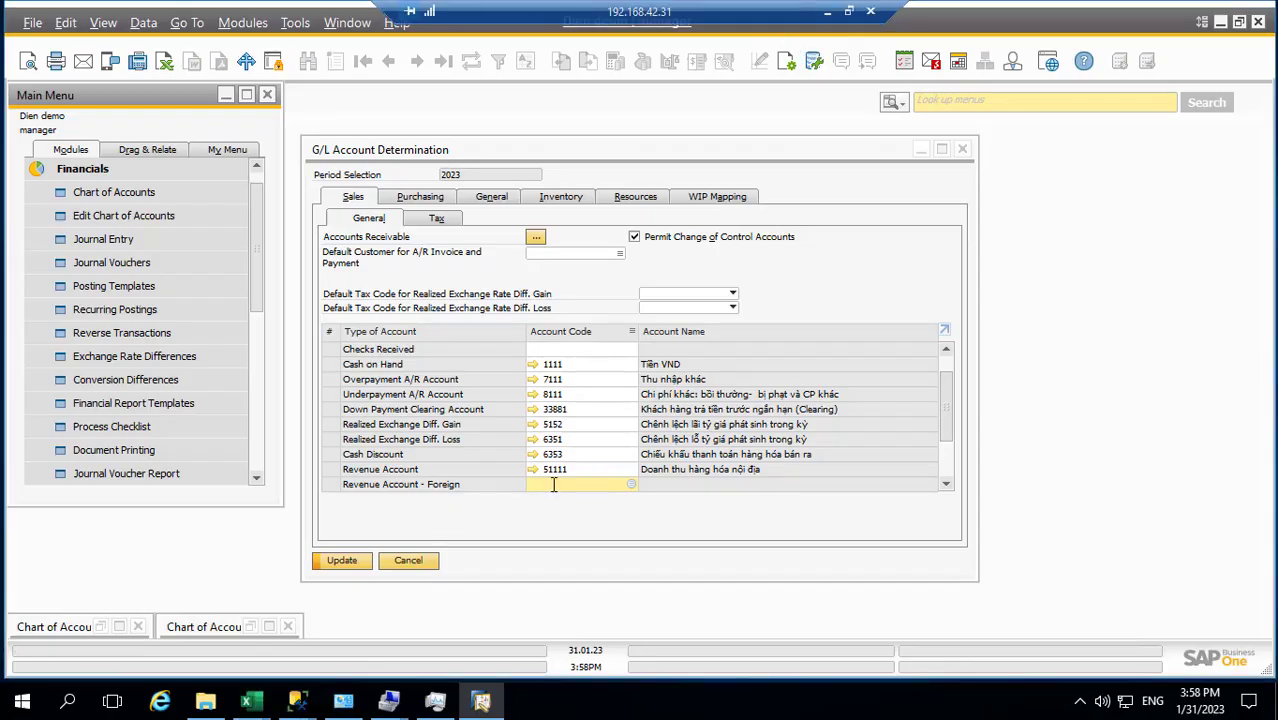
{"action": "scroll", "coordinate": [556, 494], "scroll_direction": "down", "scroll_amount": 1}
{"action": "key", "text": "ctrl+v"}
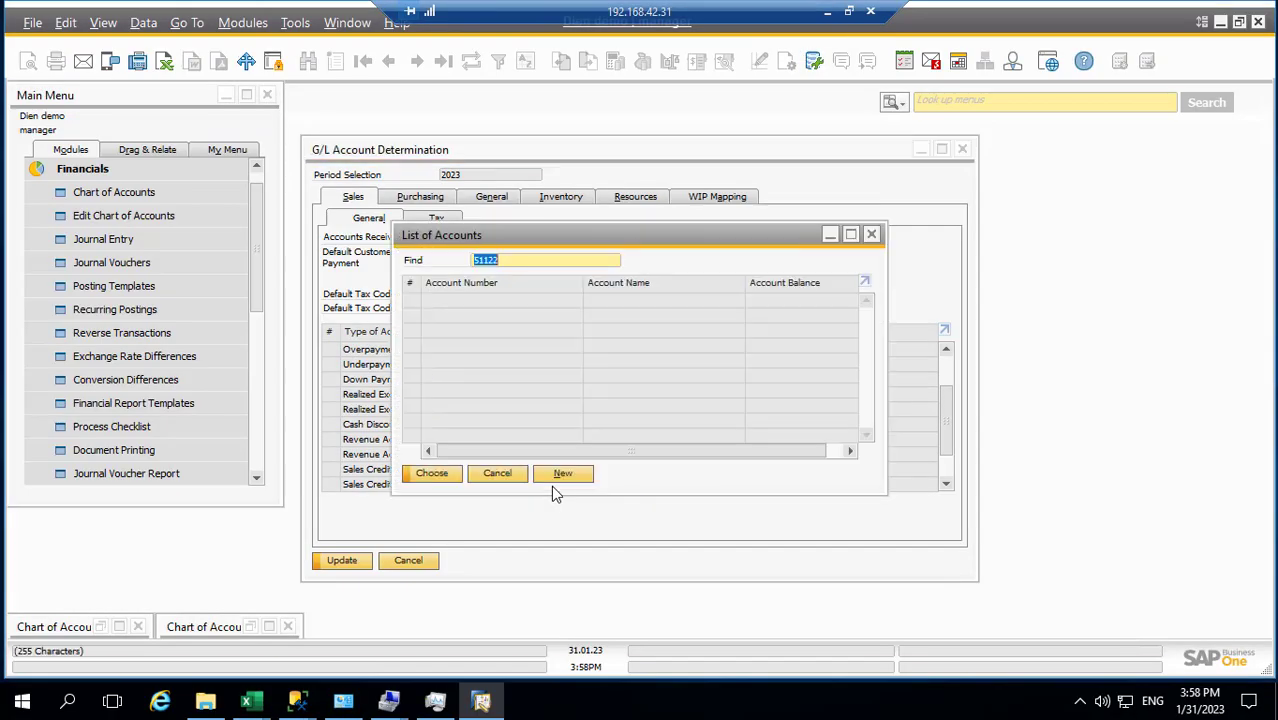
{"action": "left_click", "coordinate": [498, 473]}
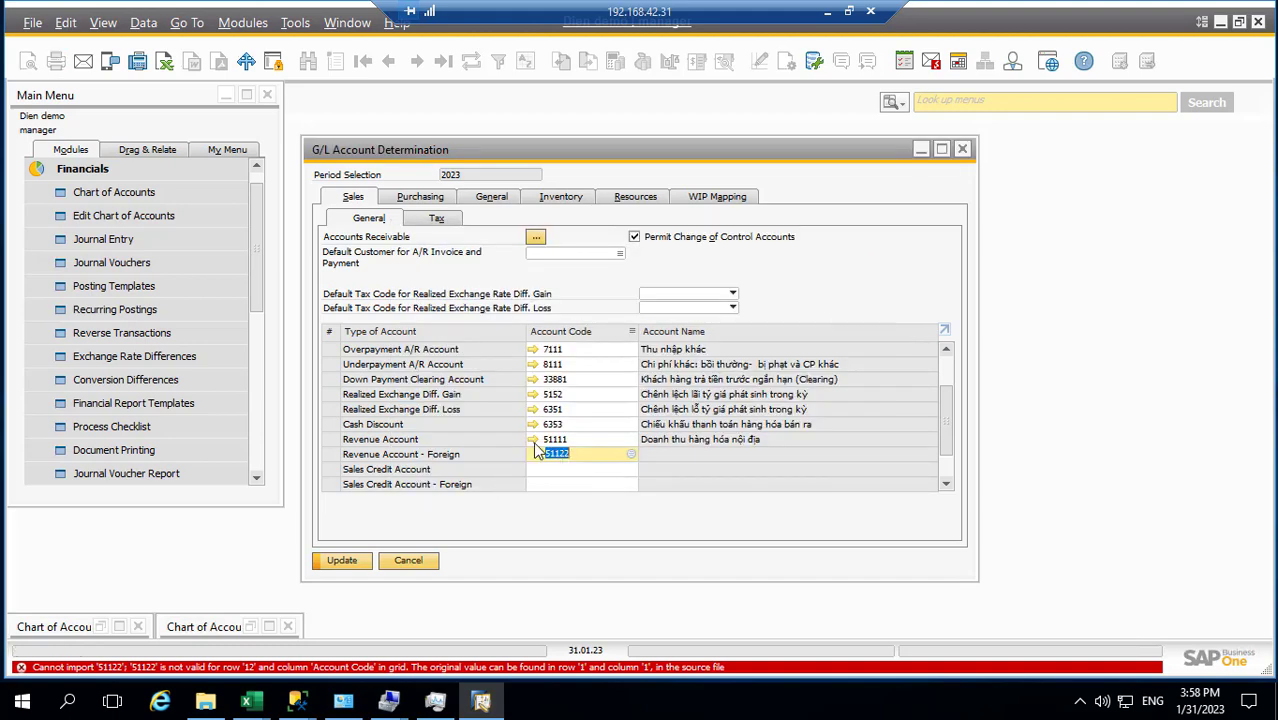
Step: Reopen the Chart of Accounts and examine the details of turnover accounts 5152 and 51112
{"action": "left_click", "coordinate": [137, 191]}
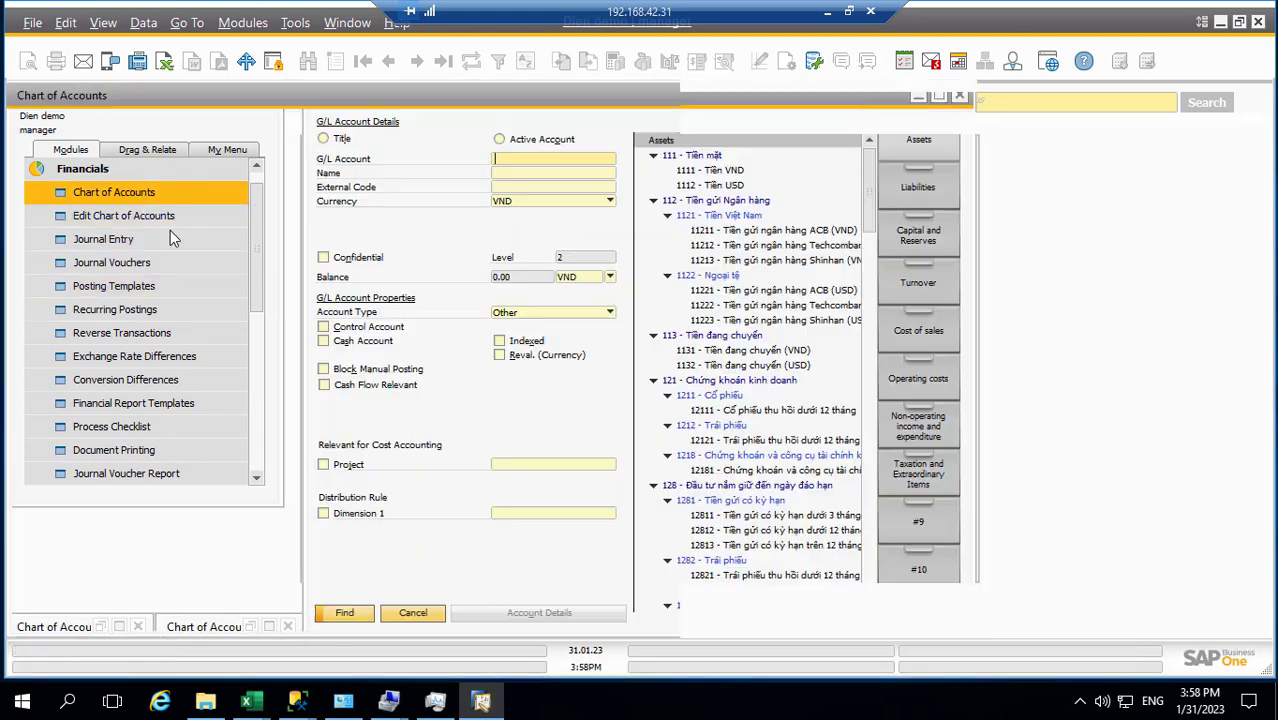
{"action": "left_click", "coordinate": [1212, 285]}
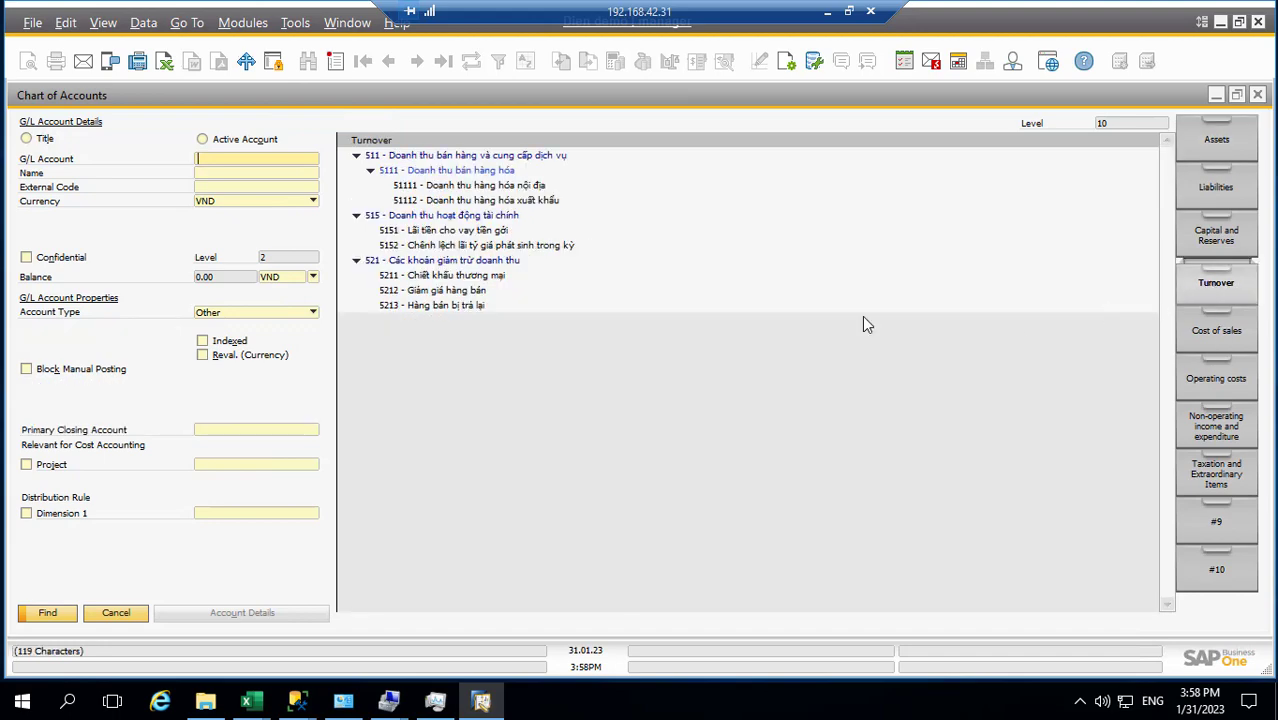
{"action": "left_click", "coordinate": [455, 246]}
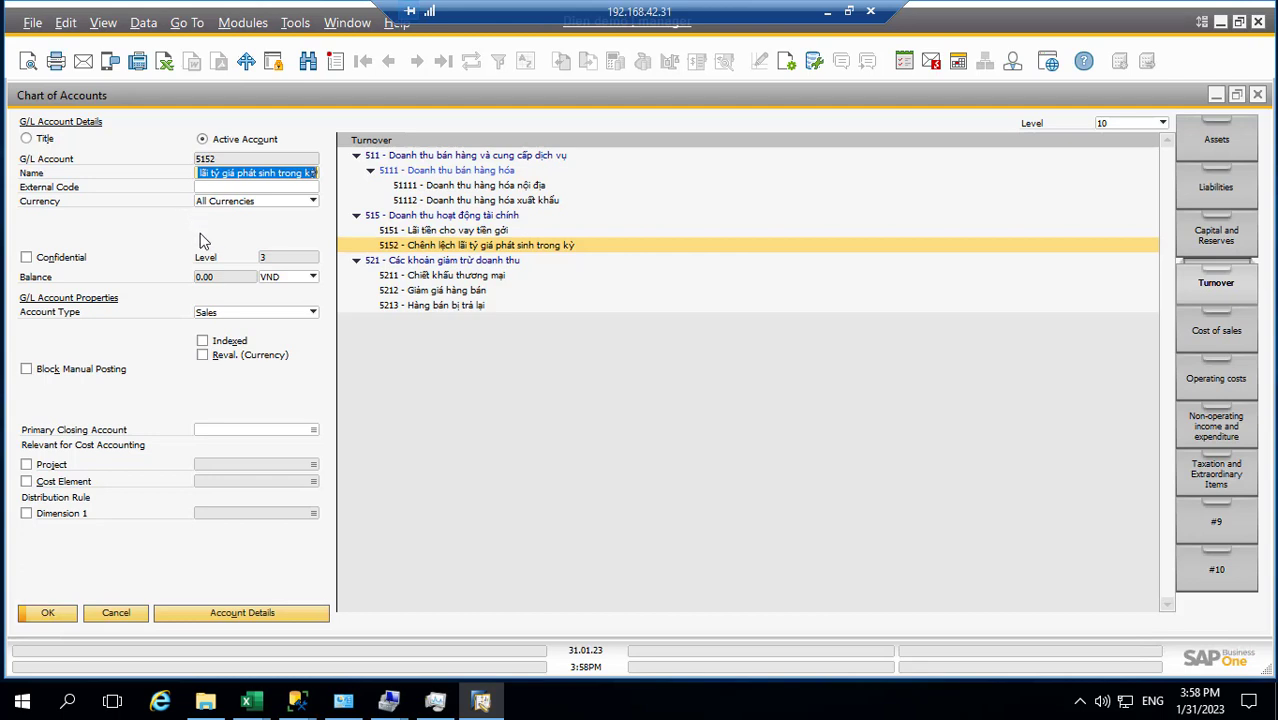
{"action": "left_click", "coordinate": [417, 201]}
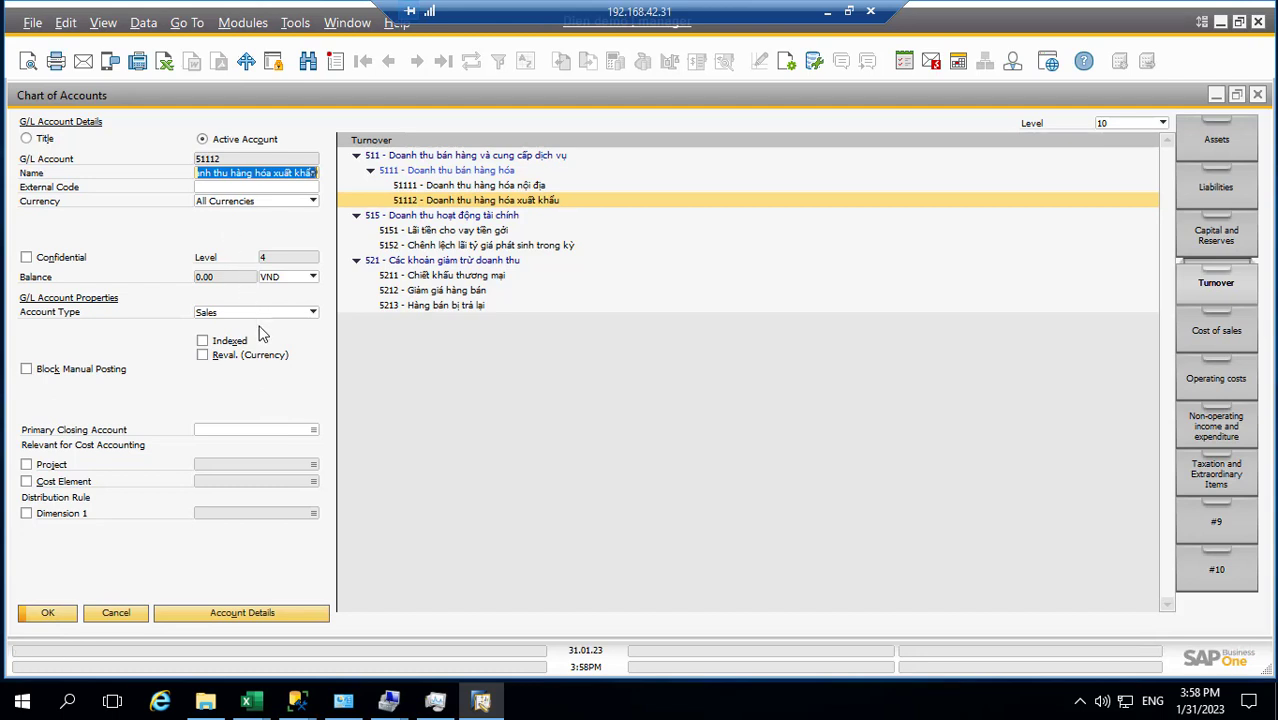
Step: Close the Chart of Accounts and clear the code for Revenue Account - Foreign in the sales determination table
{"action": "left_click", "coordinate": [50, 613]}
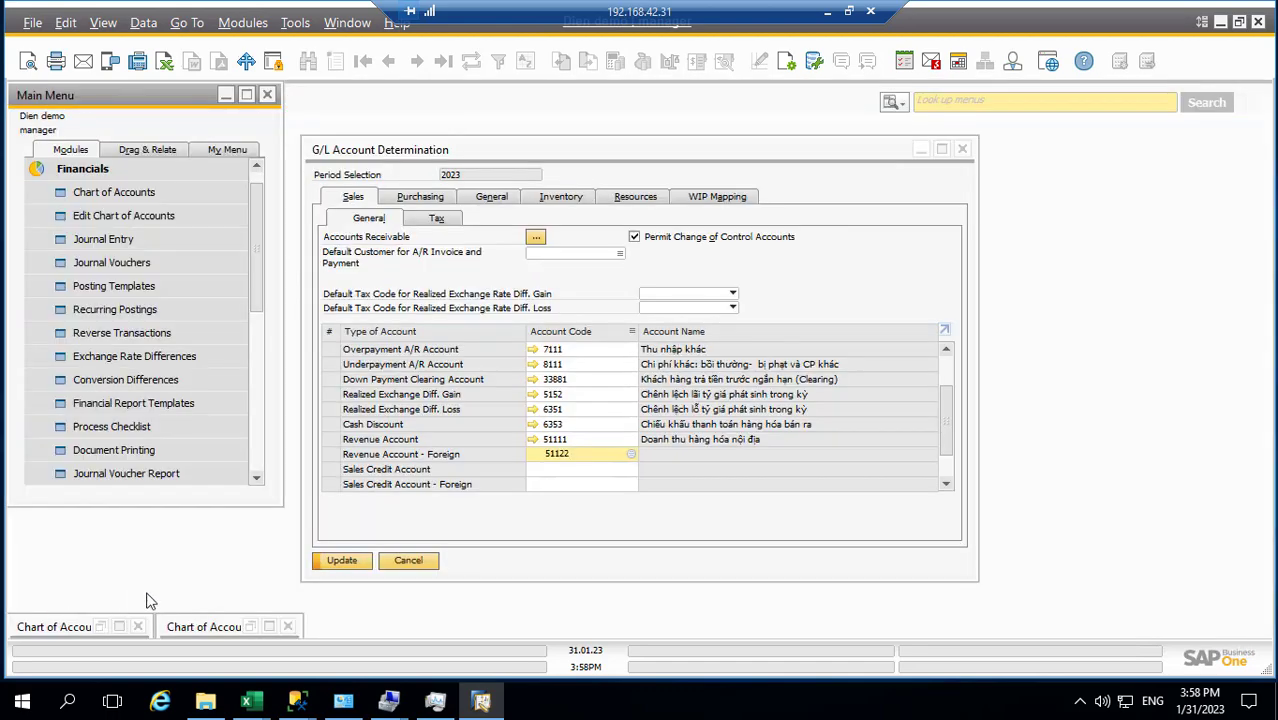
{"action": "left_click", "coordinate": [586, 453]}
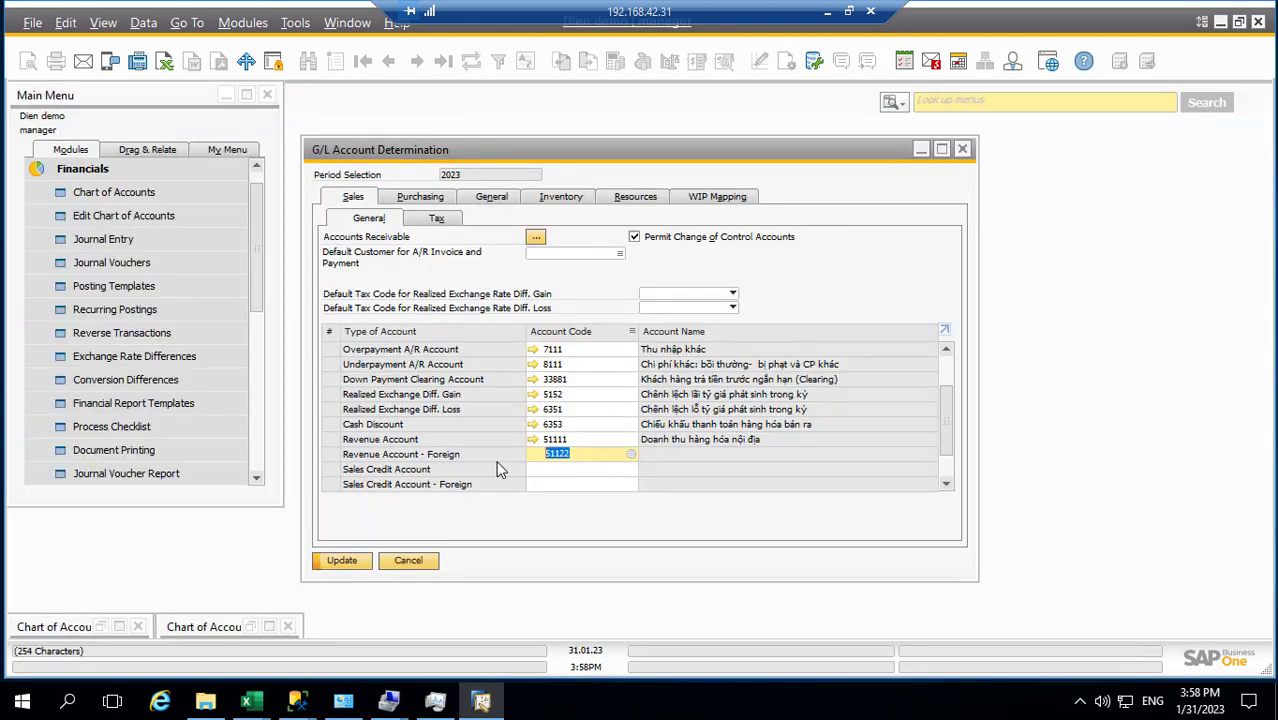
{"action": "key", "text": "BackSpace"}
Step: Copy codes B16:B20 from the Excel template and paste them into the SAP sales table starting at Sales Credit Account
{"action": "left_click", "coordinate": [561, 470]}
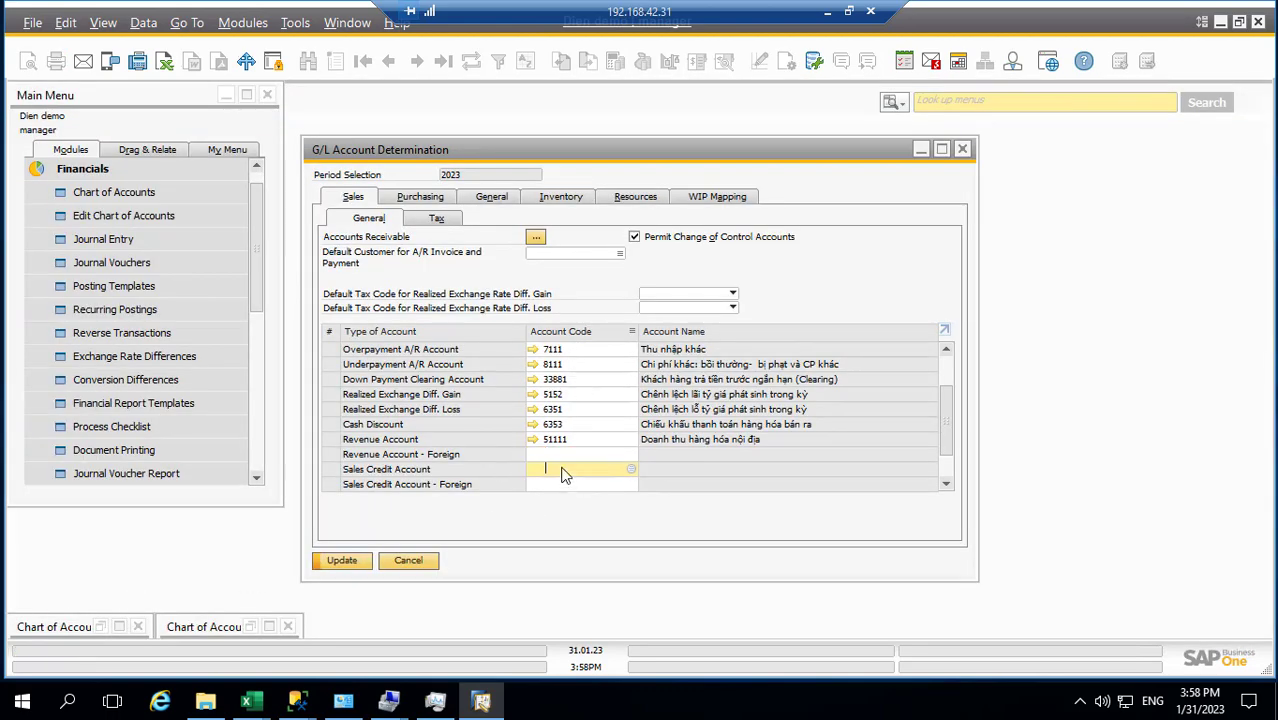
{"action": "scroll", "coordinate": [561, 474], "scroll_direction": "down", "scroll_amount": 2}
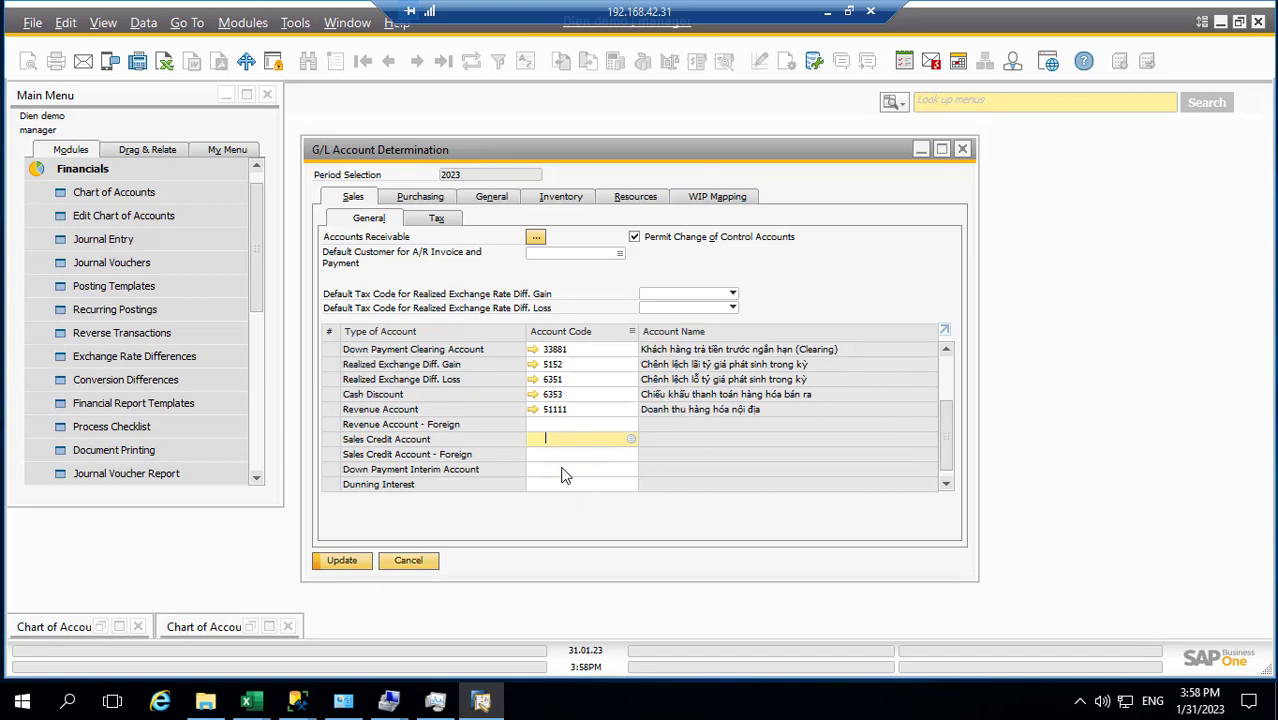
{"action": "left_click", "coordinate": [827, 11]}
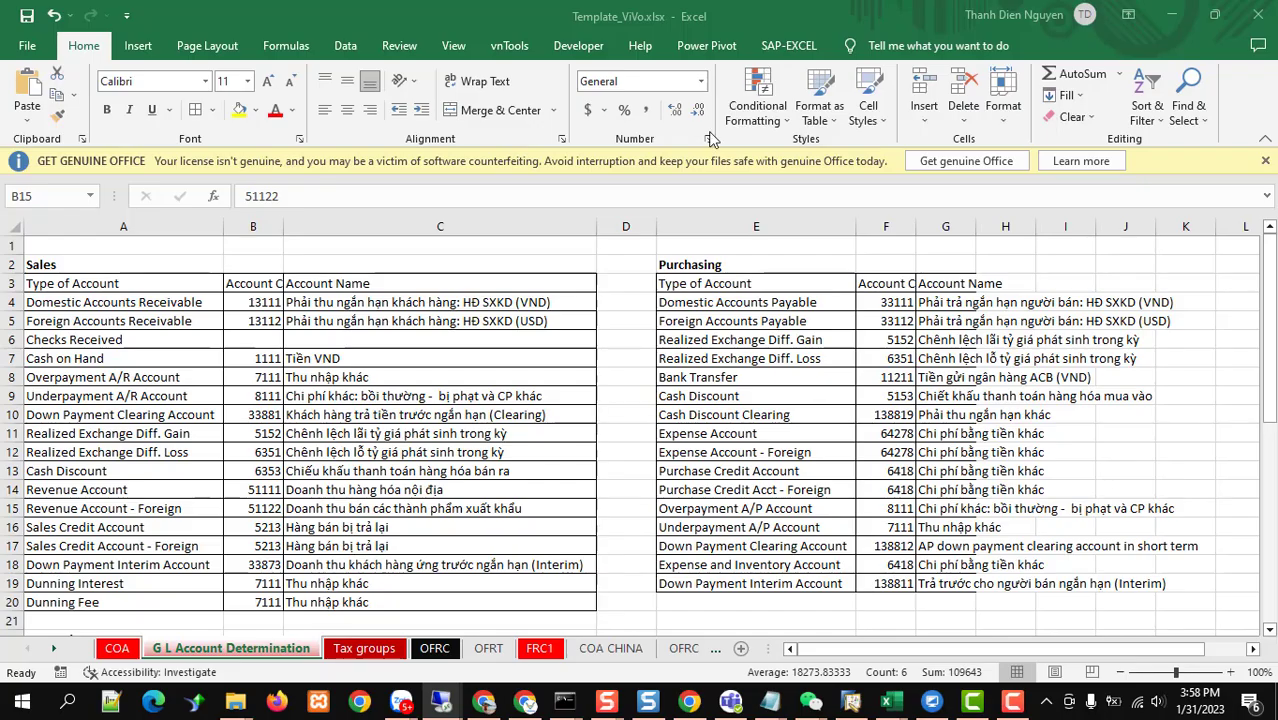
{"action": "left_click", "coordinate": [266, 543]}
{"action": "left_click_drag", "start_coordinate": [265, 527], "coordinate": [265, 602]}
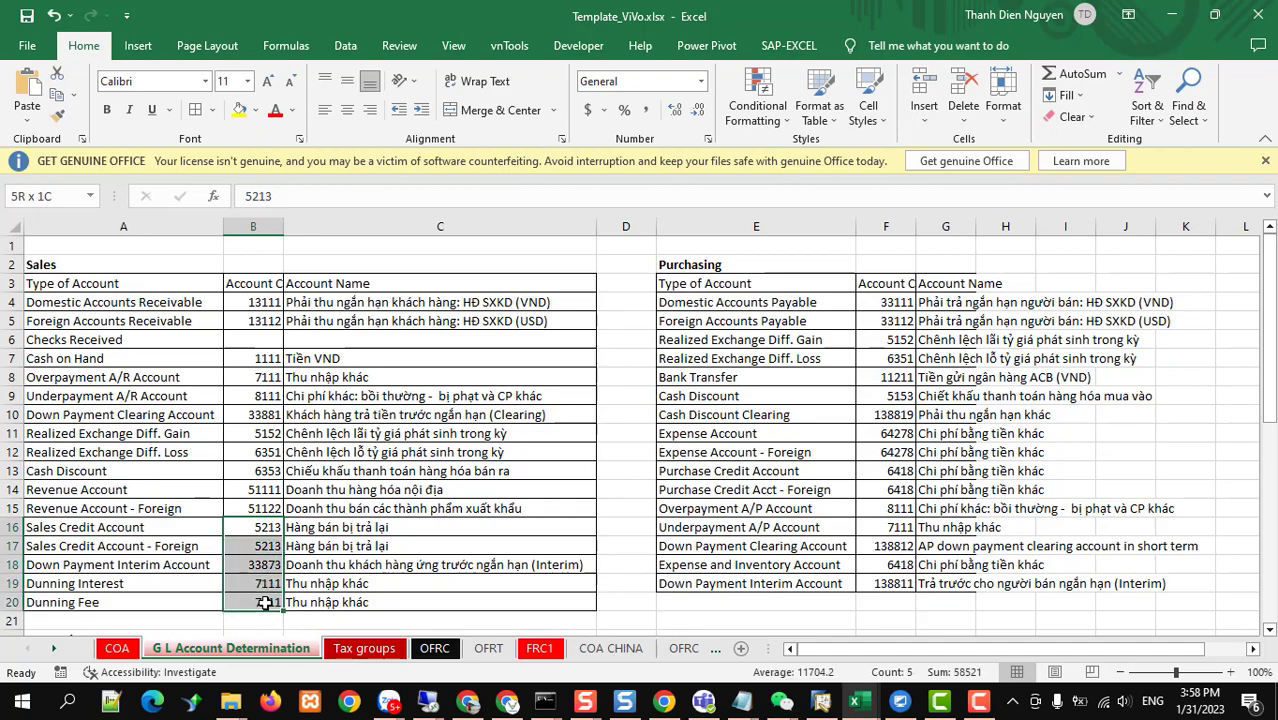
{"action": "key", "text": "ctrl+c"}
{"action": "key", "text": "alt+Tab"}
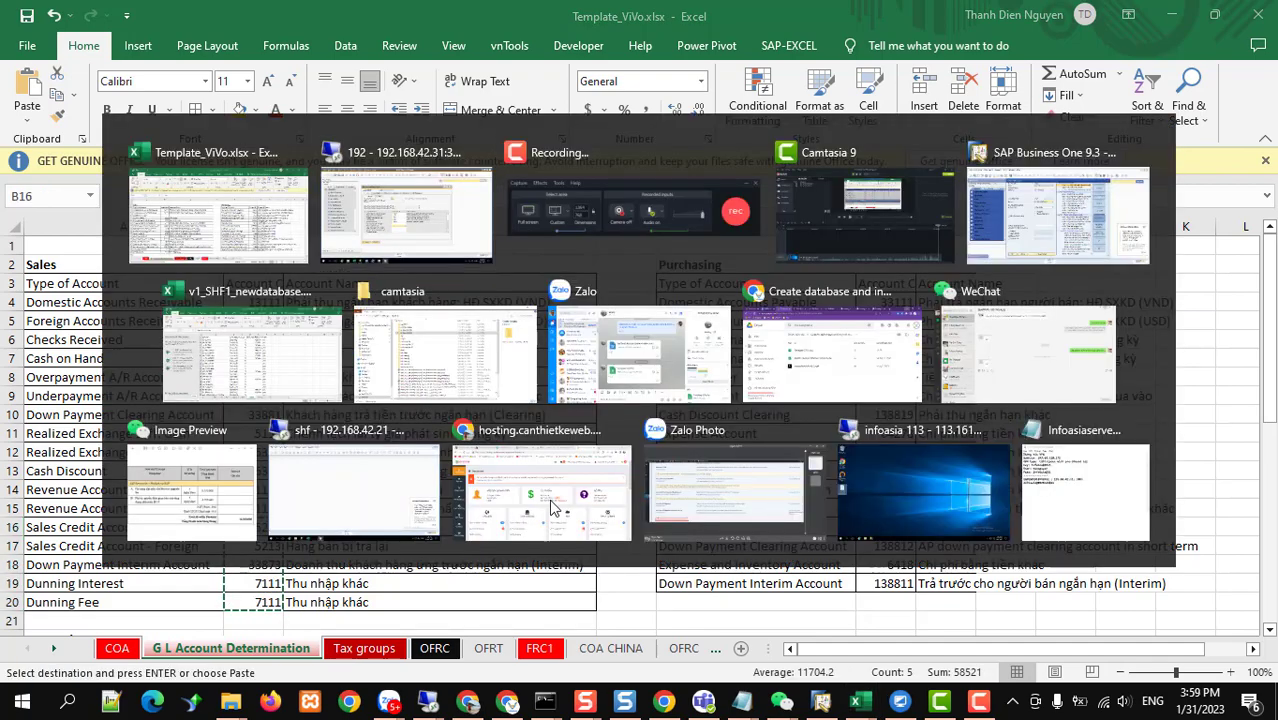
{"action": "key", "text": "ctrl+v"}
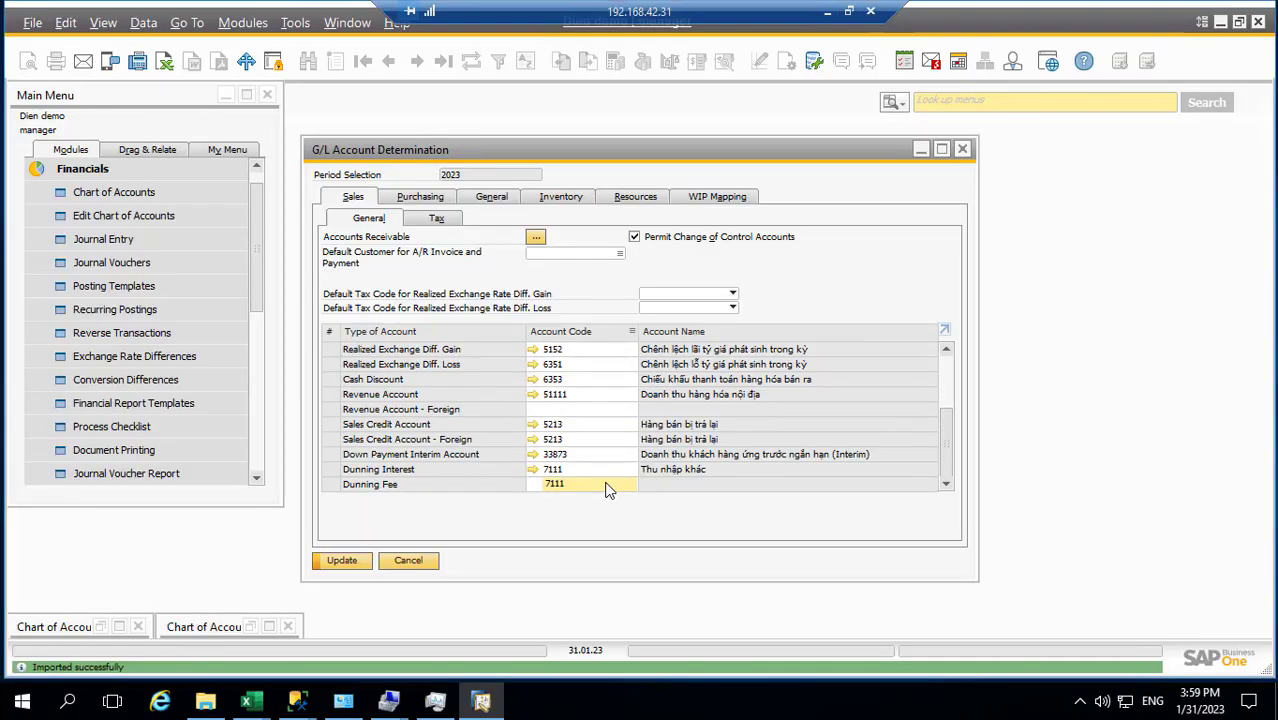
Step: Assign account 51112 to Revenue Account - Foreign from the account list and save the sales account determination
{"action": "left_click", "coordinate": [567, 409]}
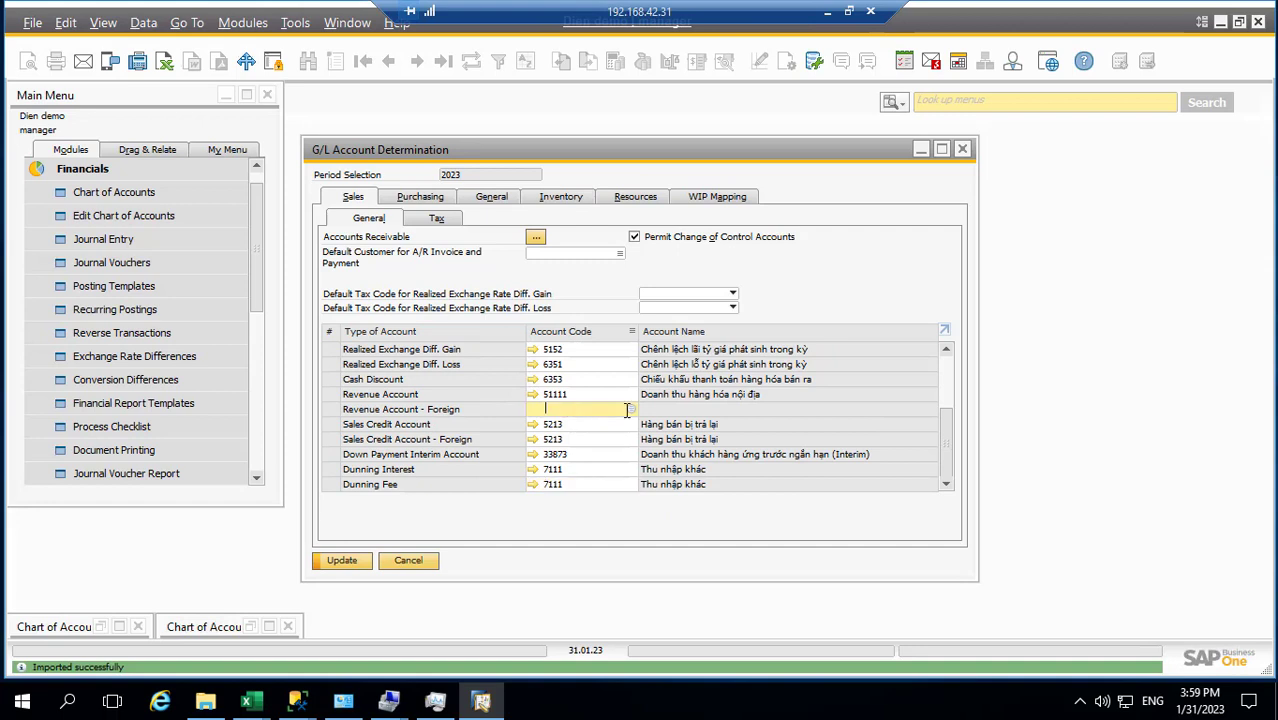
{"action": "left_click", "coordinate": [630, 410]}
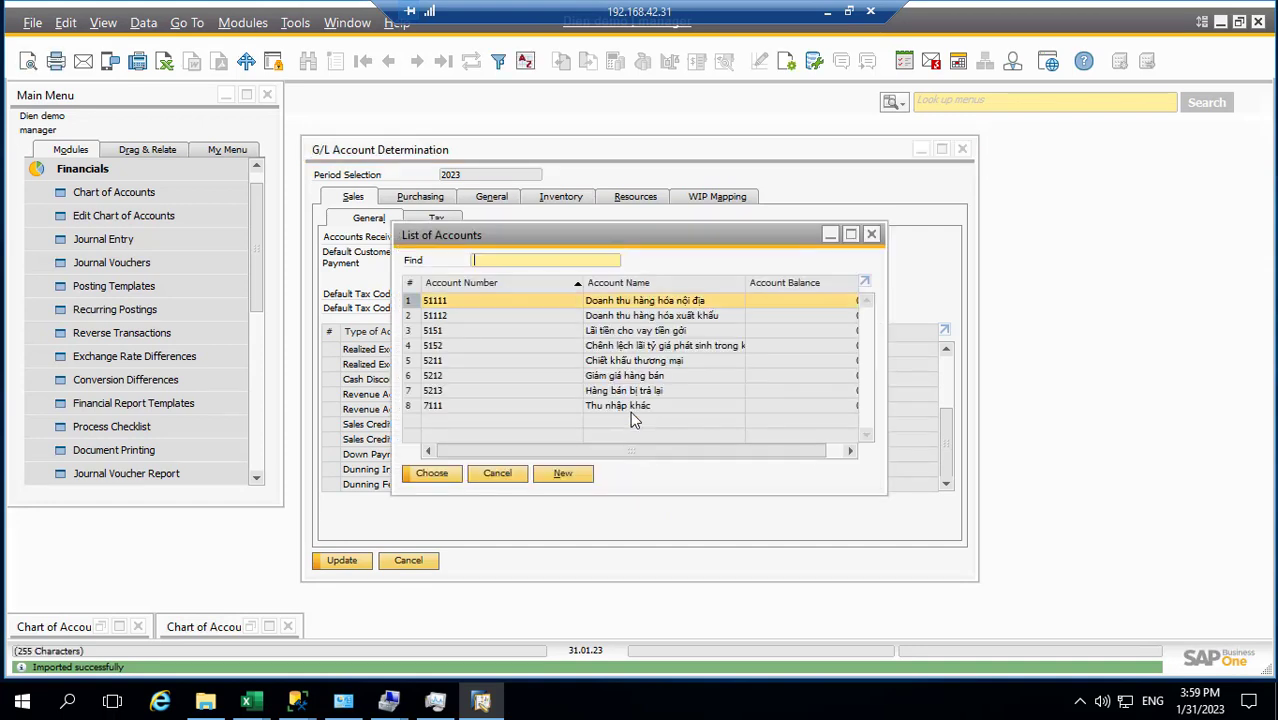
{"action": "left_click", "coordinate": [627, 316]}
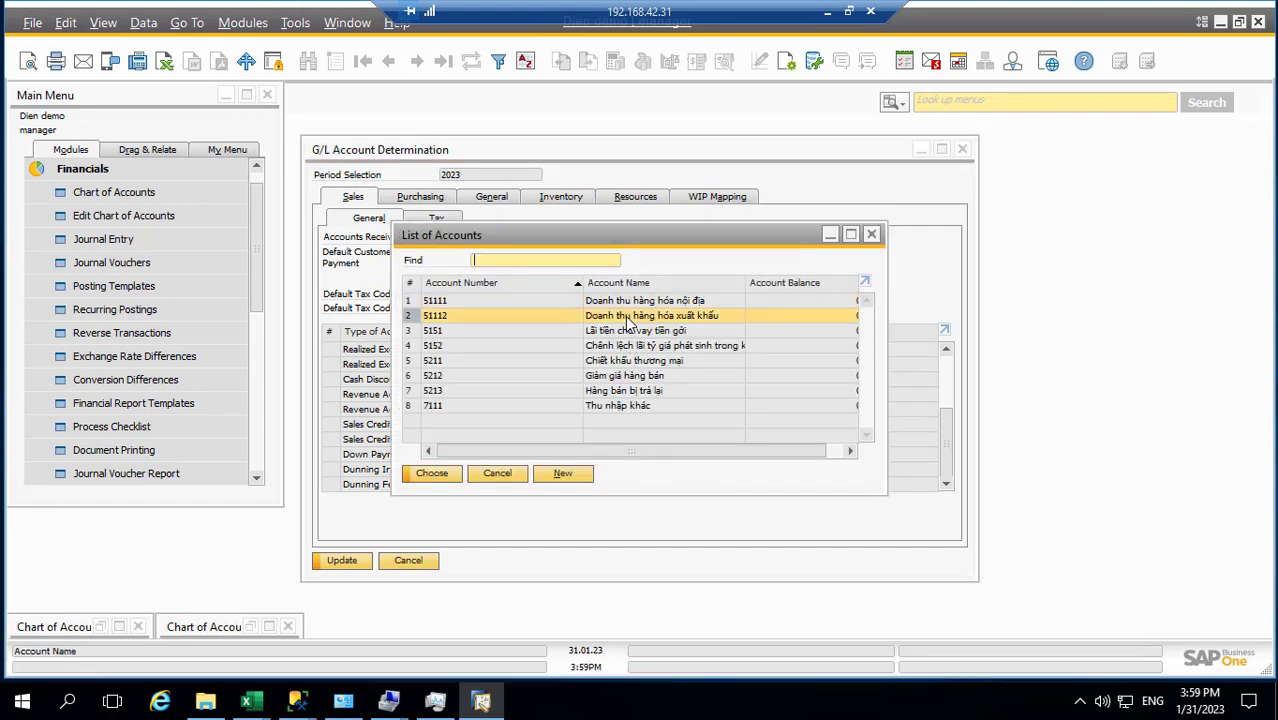
{"action": "double_click", "coordinate": [627, 318]}
{"action": "left_click", "coordinate": [580, 410]}
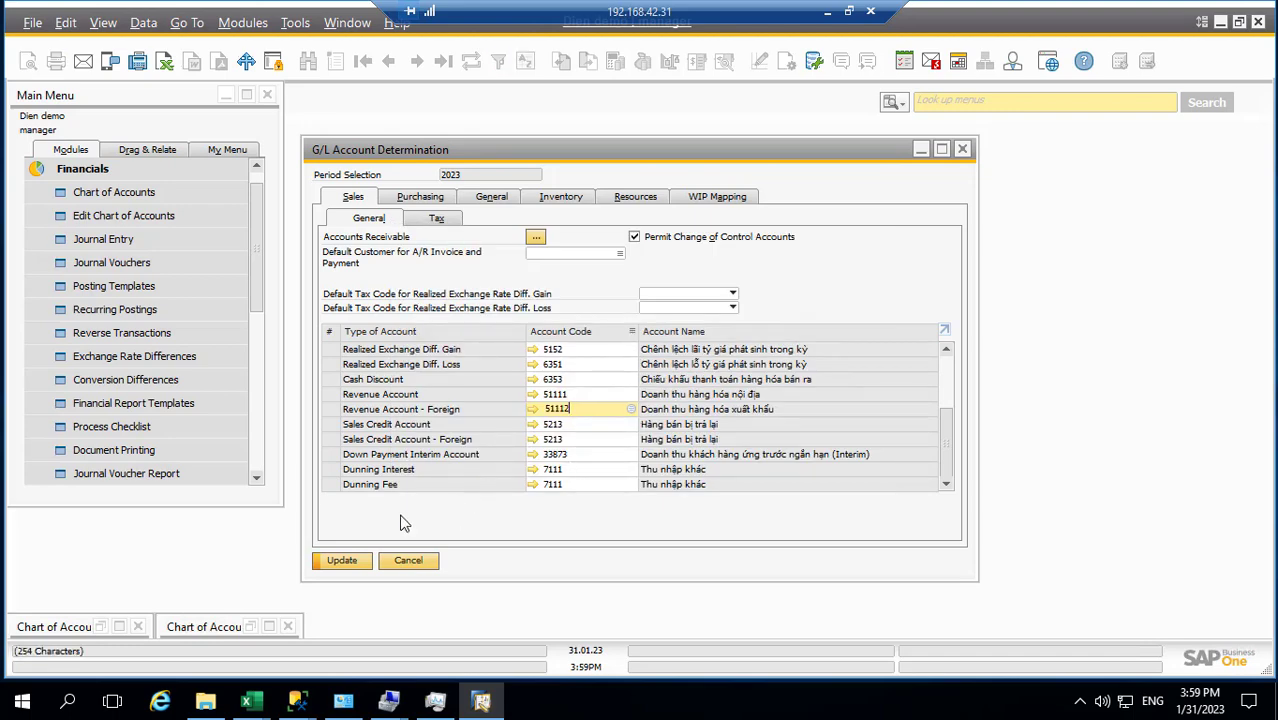
{"action": "scroll", "coordinate": [580, 440], "scroll_direction": "up", "scroll_amount": 3}
{"action": "scroll", "coordinate": [500, 455], "scroll_direction": "up", "scroll_amount": 2}
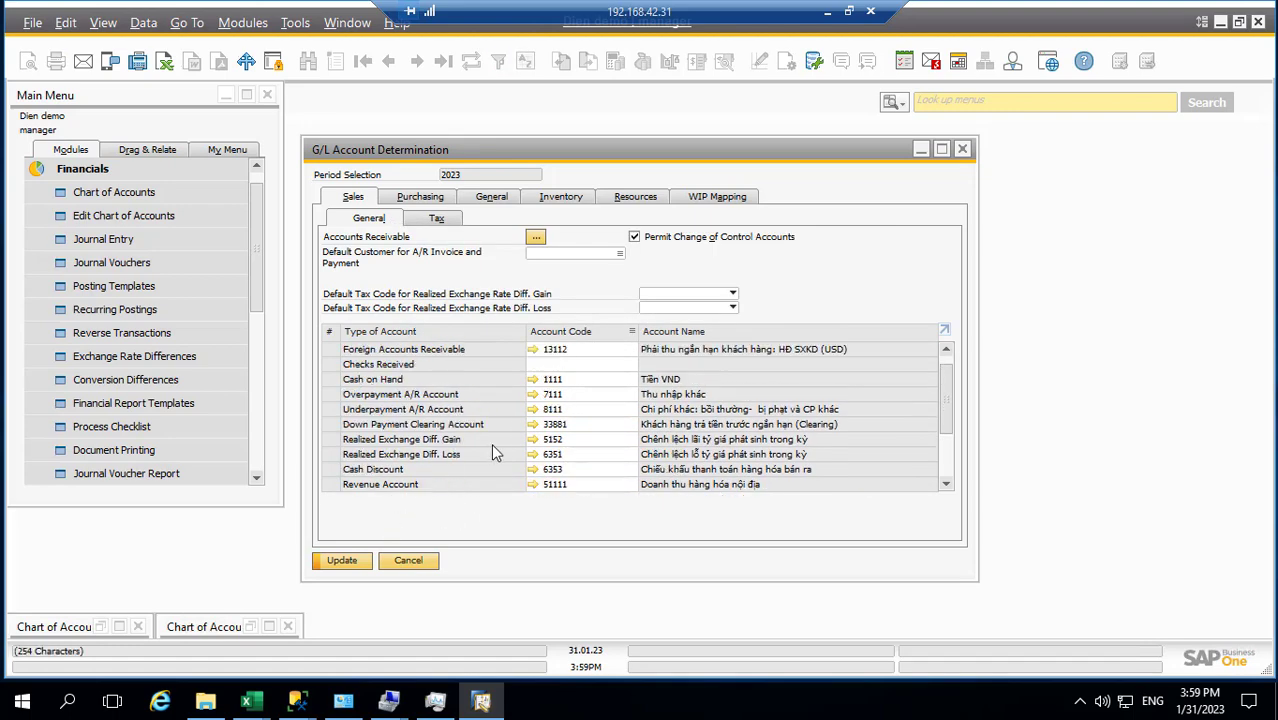
{"action": "left_click", "coordinate": [342, 561]}
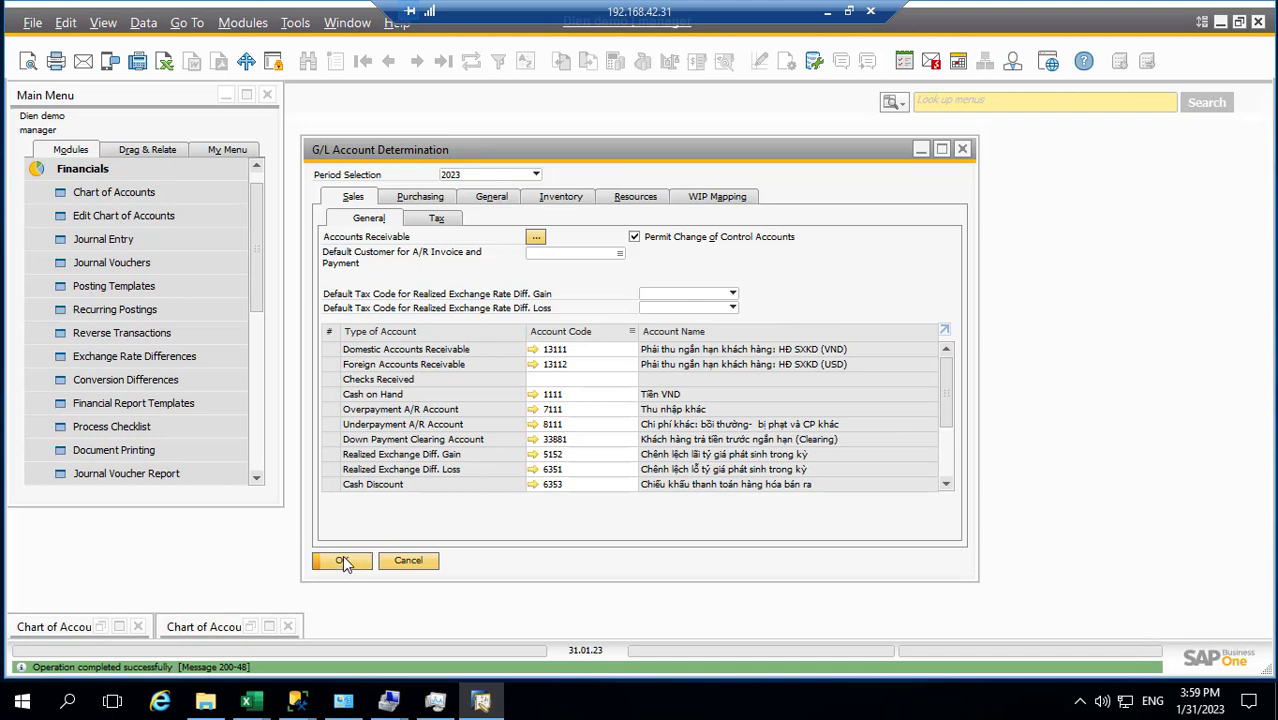
Step: Try to paste the Excel template's codes F4:F19 into SAP's general purchasing accounts starting at Domestic Accounts Payable
{"action": "left_click", "coordinate": [424, 198]}
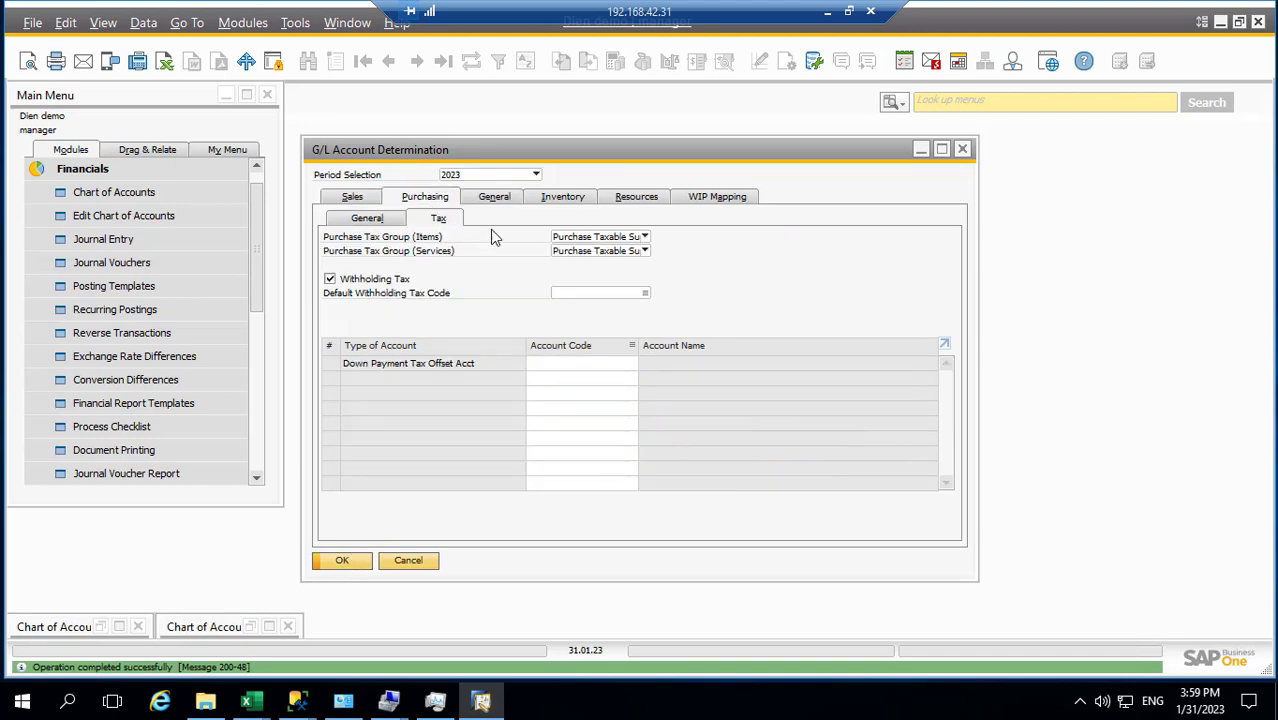
{"action": "left_click", "coordinate": [367, 218]}
{"action": "left_click", "coordinate": [827, 12]}
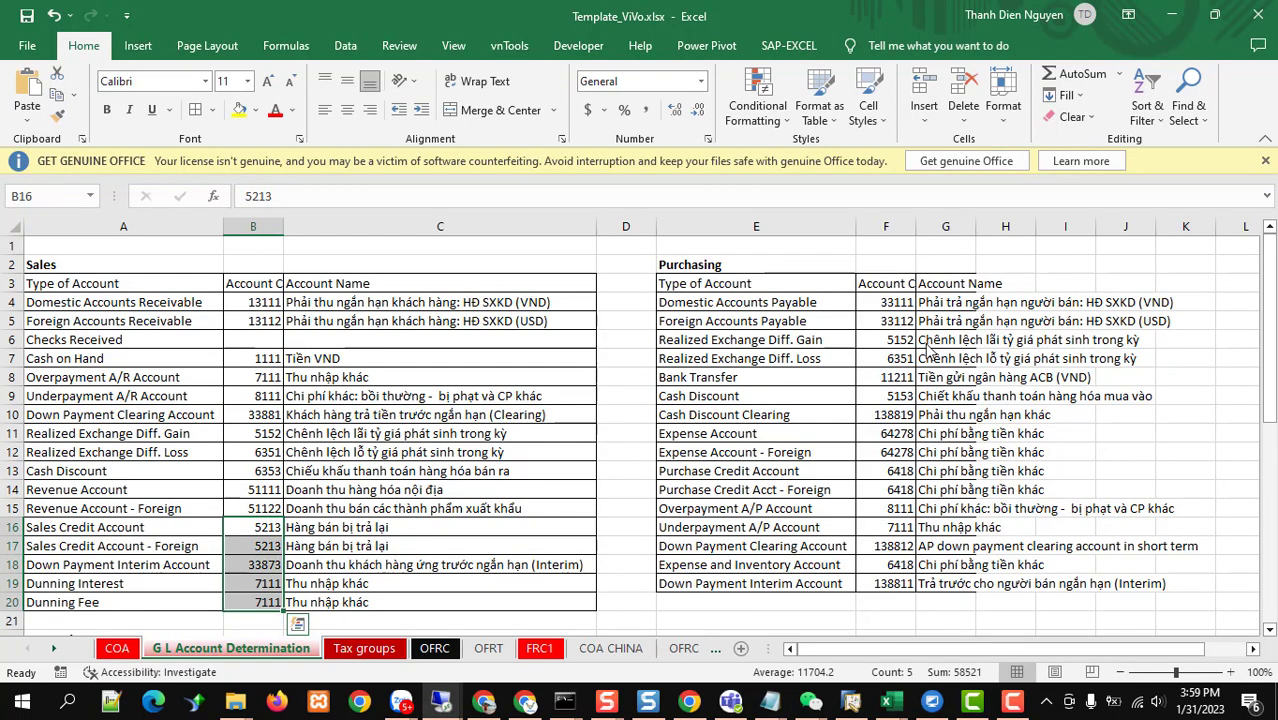
{"action": "left_click", "coordinate": [886, 303]}
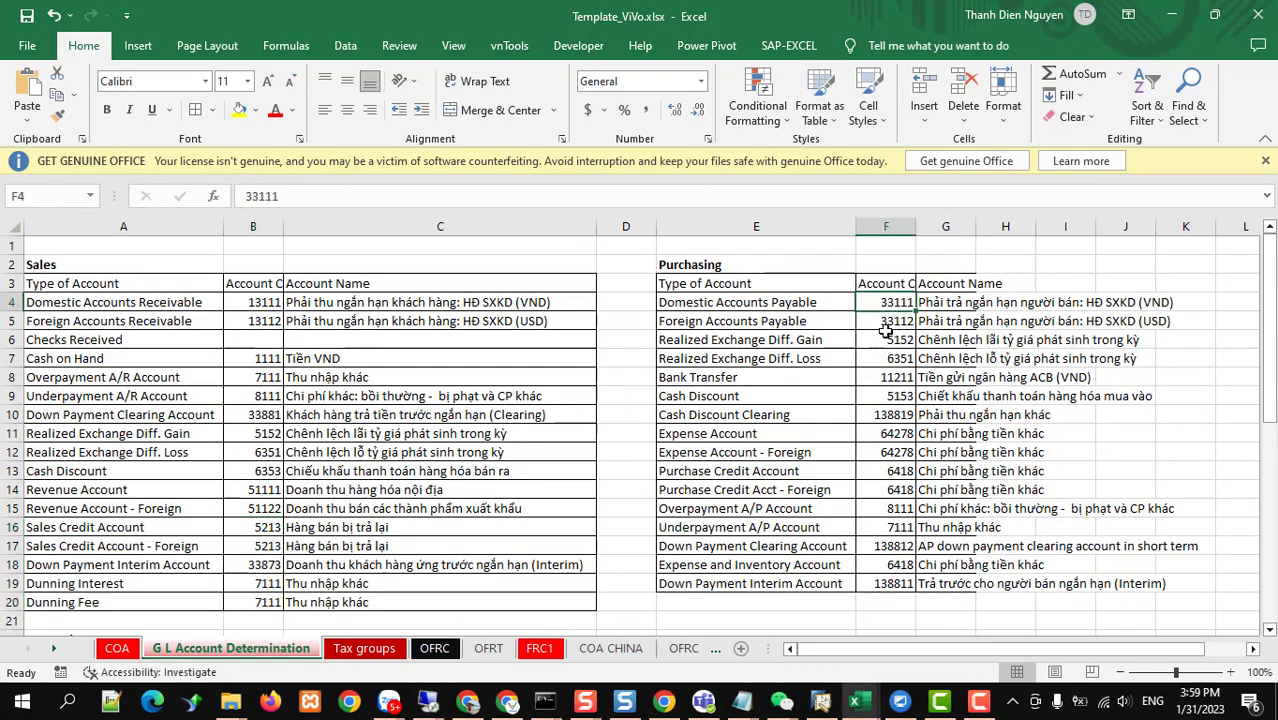
{"action": "left_click_drag", "start_coordinate": [886, 330], "coordinate": [893, 585]}
{"action": "key", "text": "ctrl+c"}
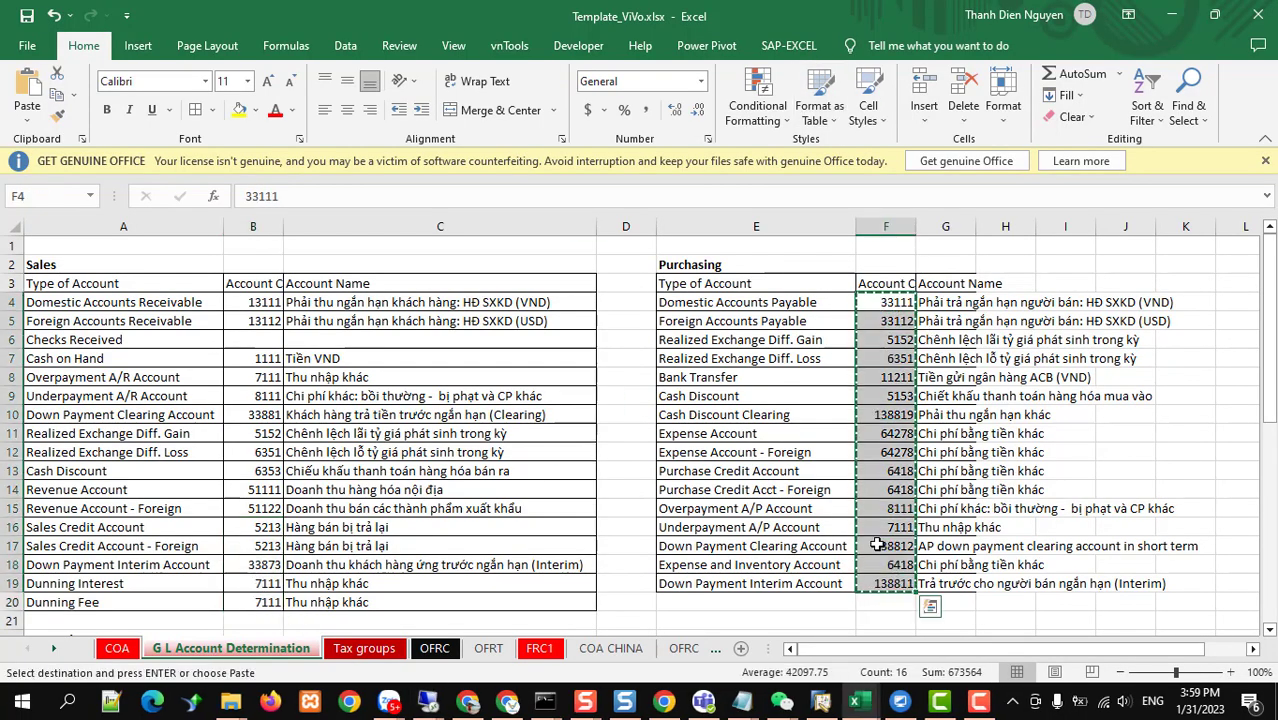
{"action": "key", "text": "alt+Tab"}
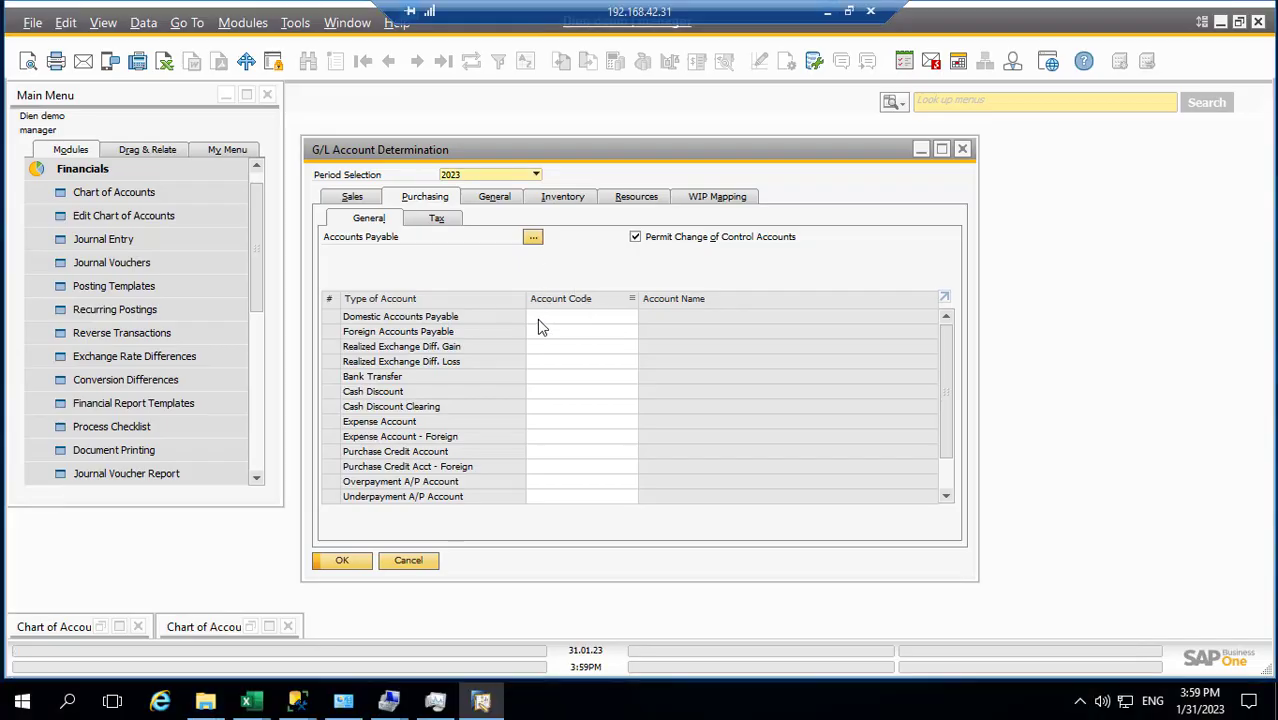
{"action": "left_click", "coordinate": [537, 318]}
{"action": "key", "text": "ctrl+v"}
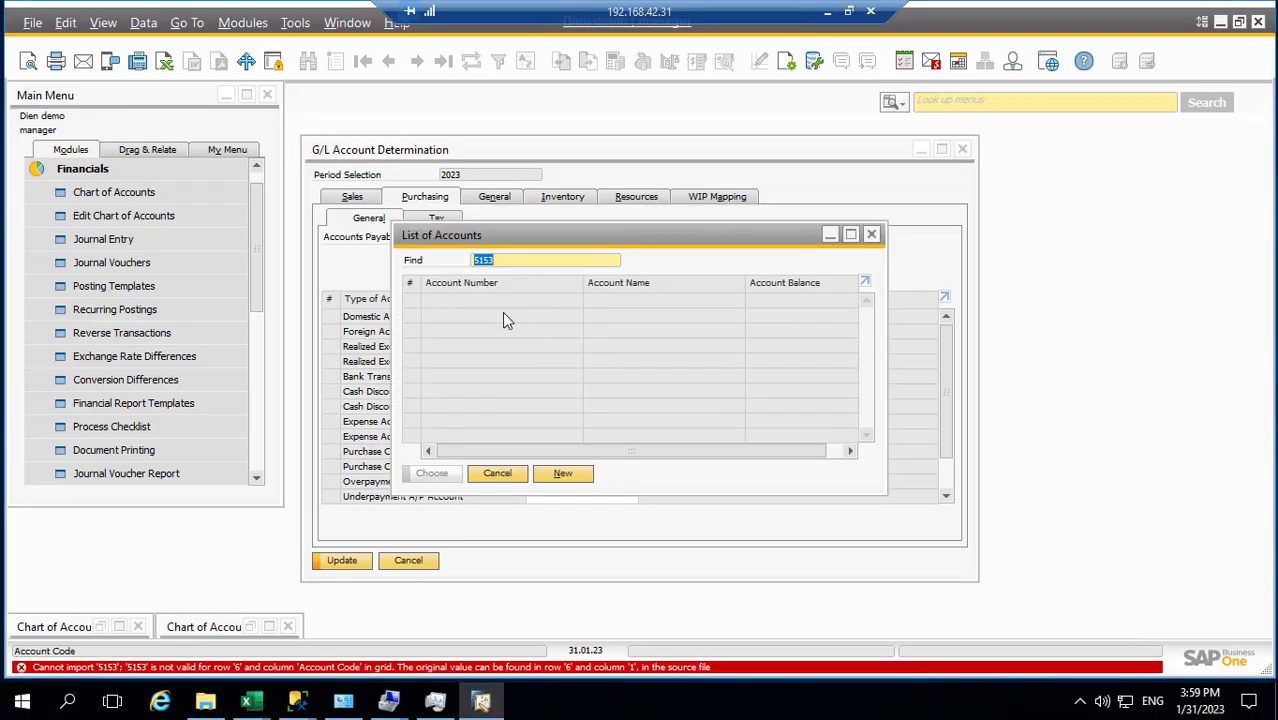
{"action": "left_click", "coordinate": [498, 474]}
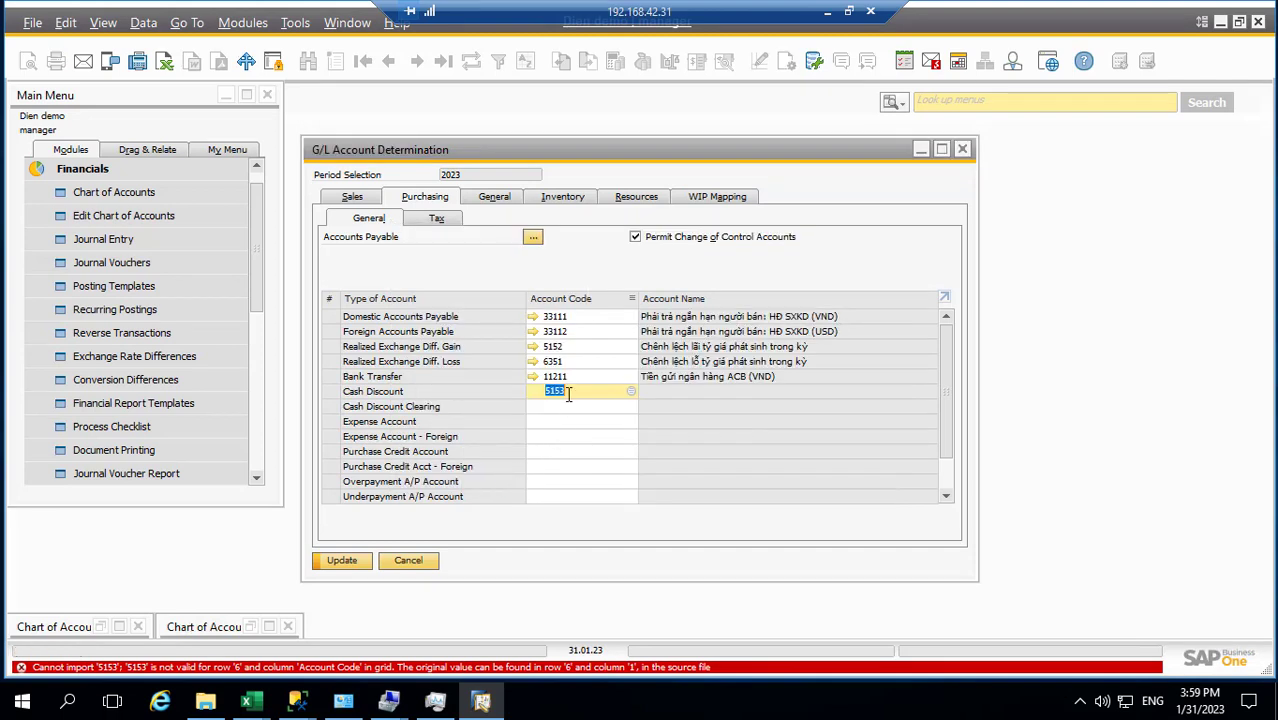
Step: Paste the Excel template's codes F10:F19 starting at Cash Discount Clearing, leaving Cash Discount blank, and save the purchasing accounts
{"action": "left_click", "coordinate": [554, 407]}
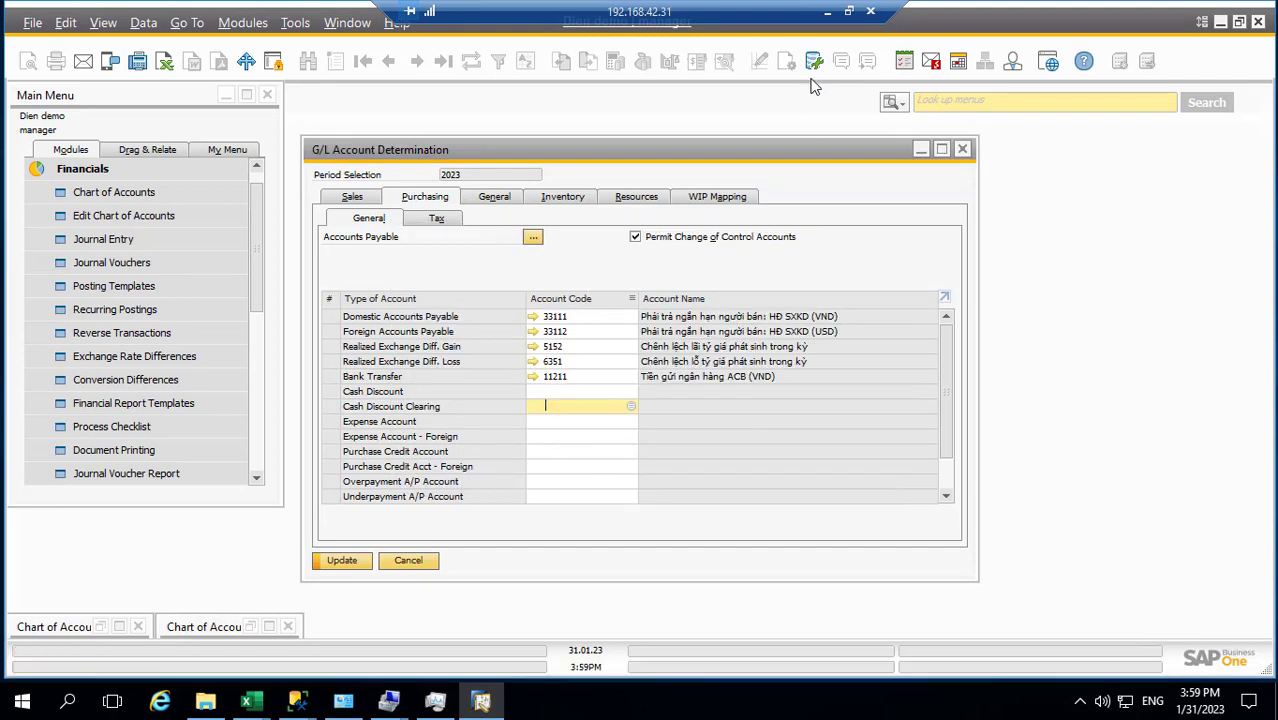
{"action": "left_click", "coordinate": [827, 14]}
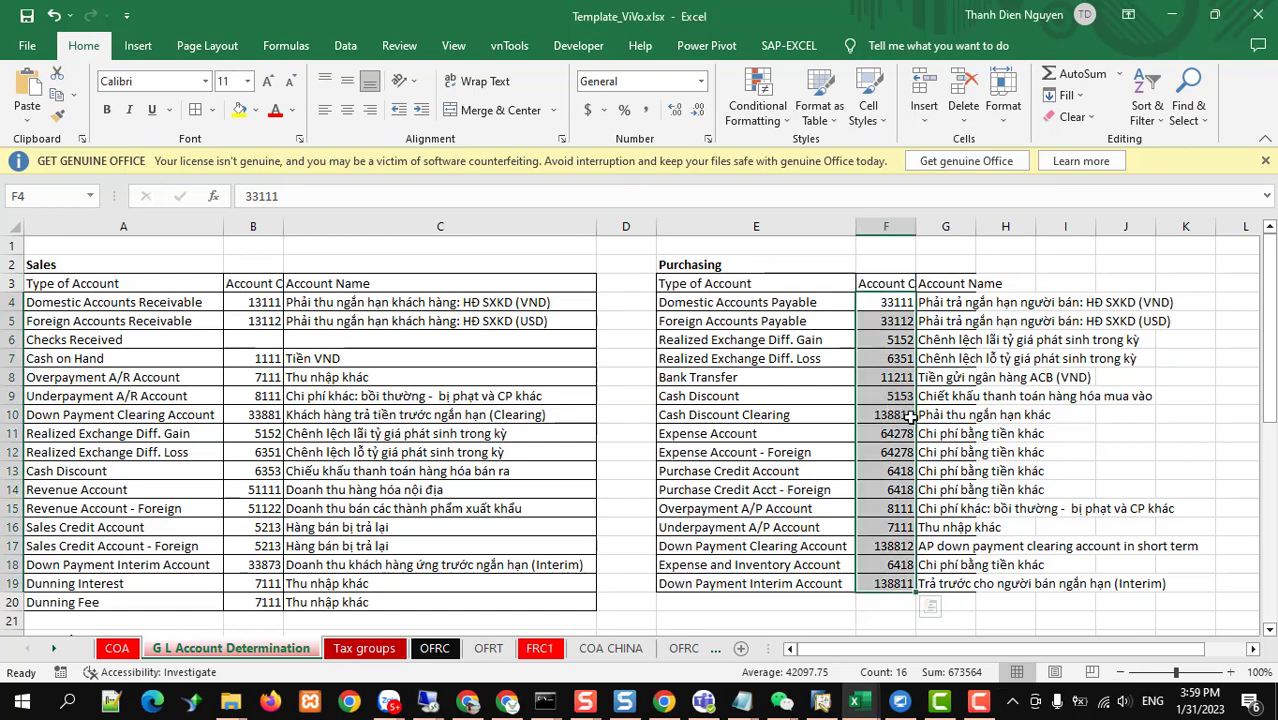
{"action": "left_click_drag", "start_coordinate": [903, 412], "coordinate": [903, 583]}
{"action": "key", "text": "ctrl+c"}
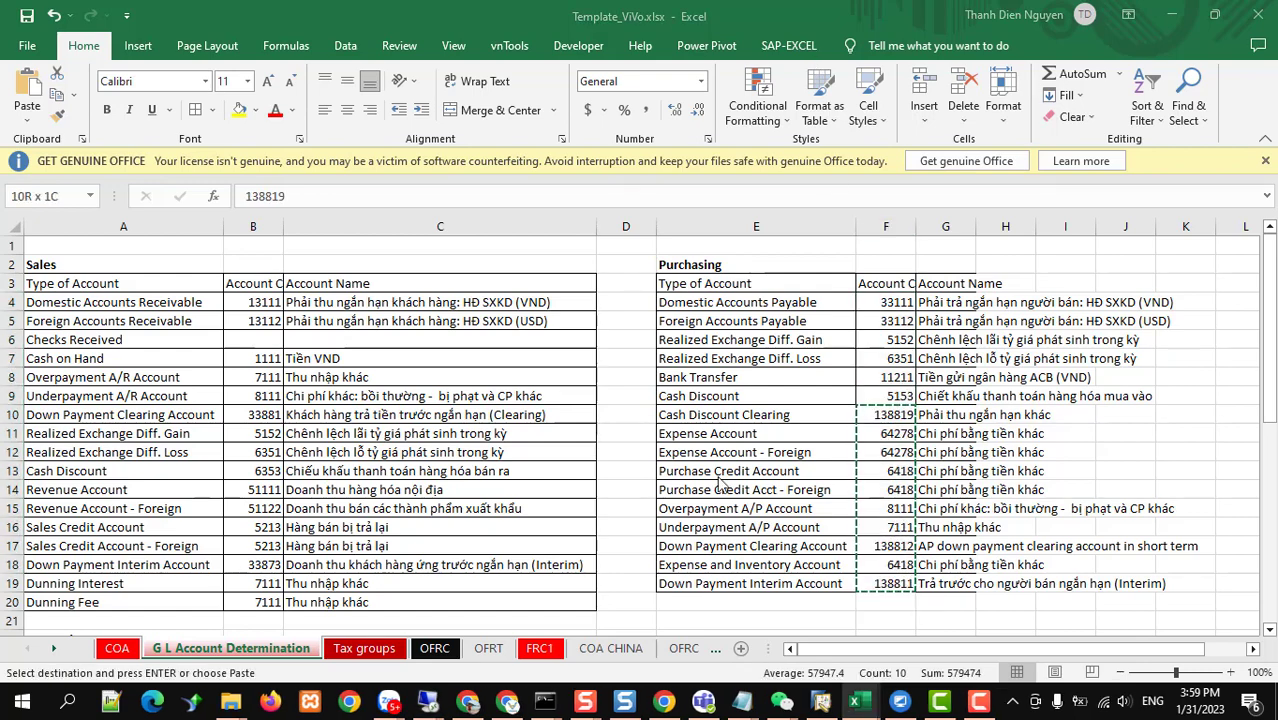
{"action": "key", "text": "alt+Tab"}
{"action": "left_click", "coordinate": [548, 412]}
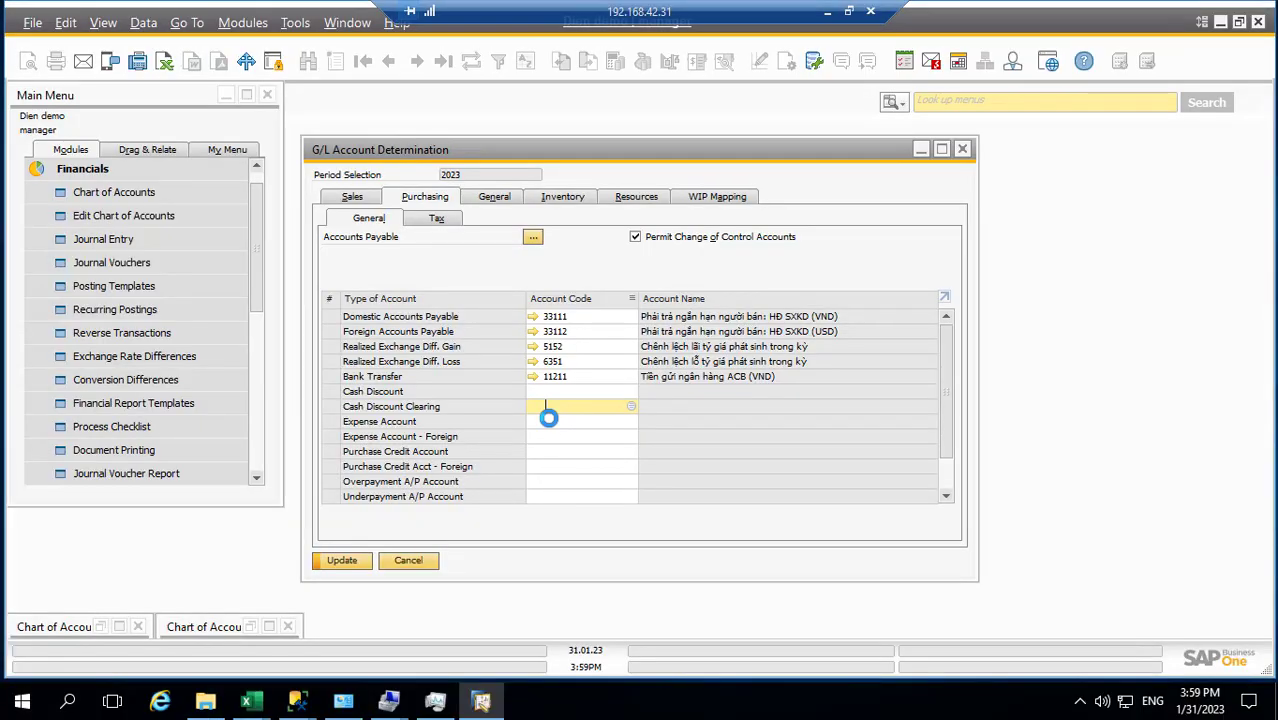
{"action": "key", "text": "ctrl+v"}
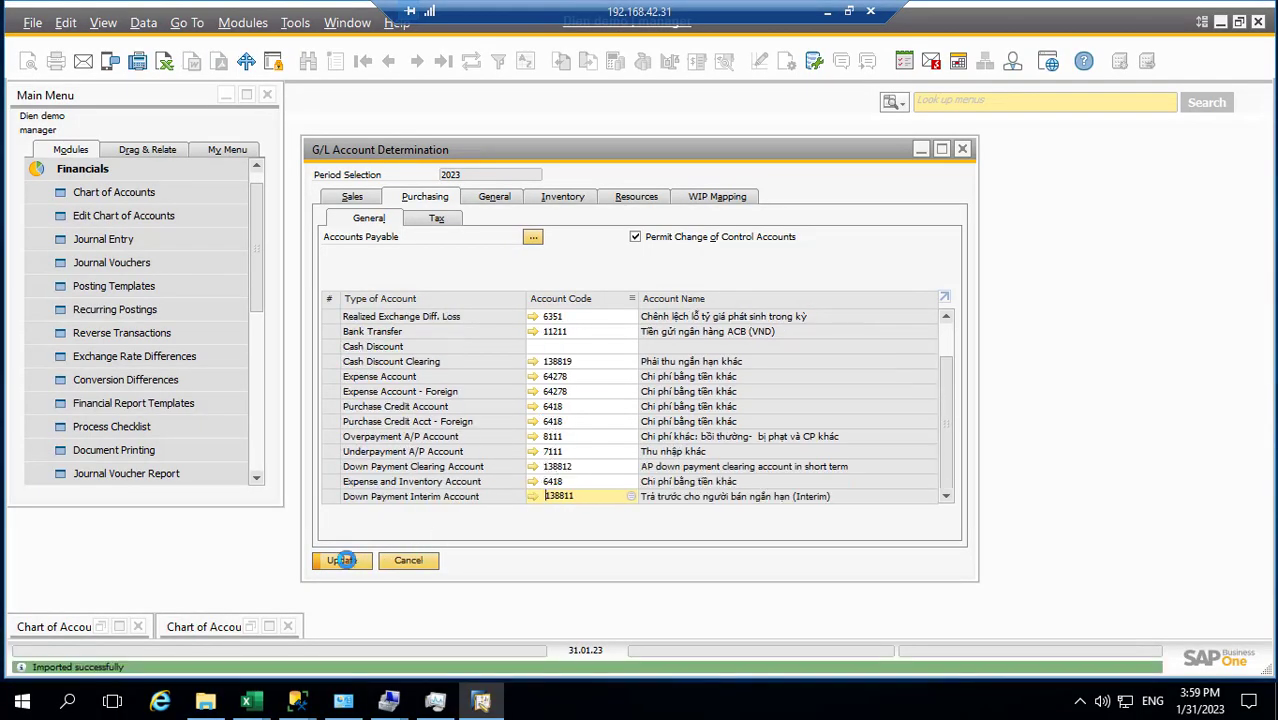
{"action": "left_click", "coordinate": [345, 560]}
Step: Copy the purchasing Cash Discount code 5153 from cell F9 of the Excel template and return to SAP's empty Cash Discount row
{"action": "left_click", "coordinate": [553, 337]}
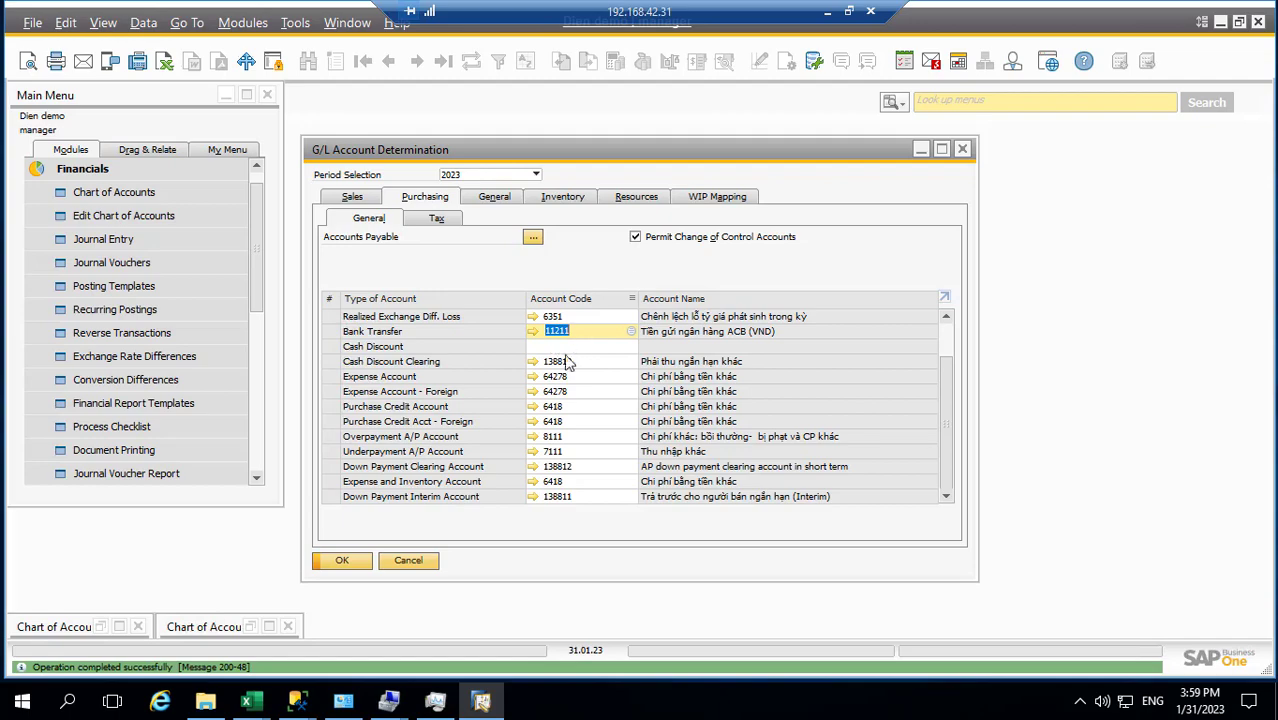
{"action": "key", "text": "alt+Tab"}
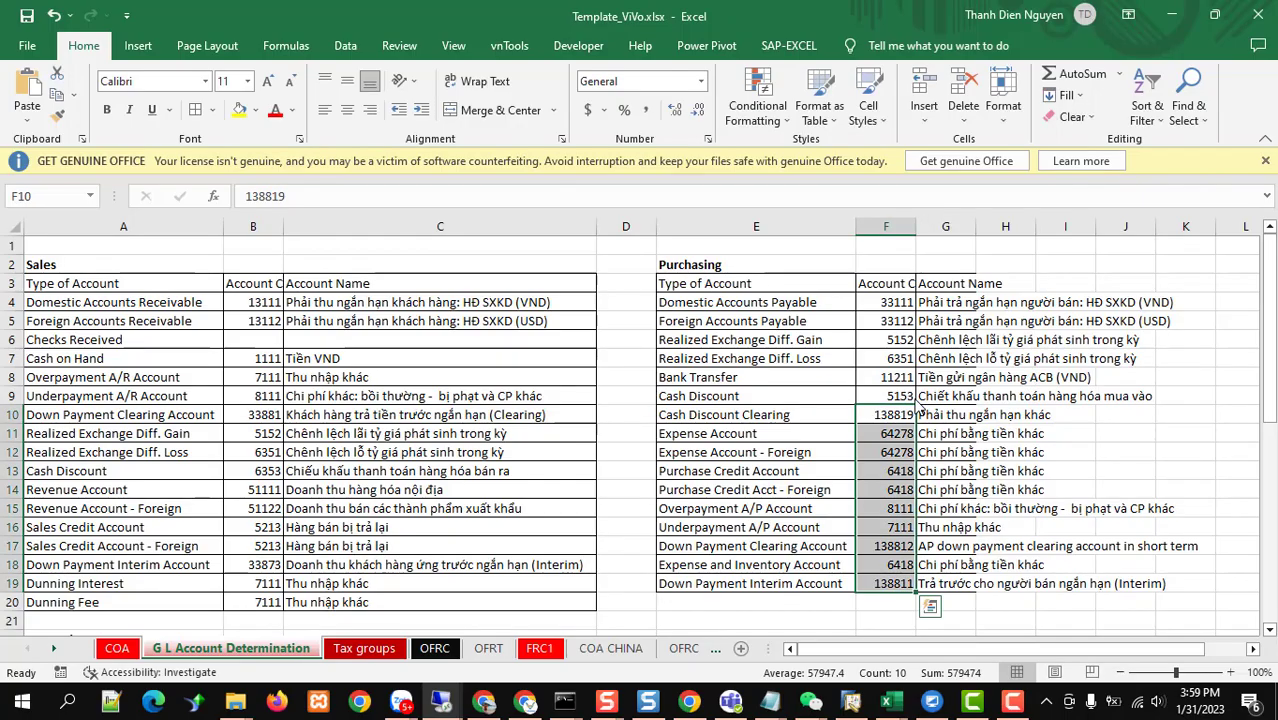
{"action": "left_click", "coordinate": [887, 397]}
{"action": "key", "text": "ctrl+c"}
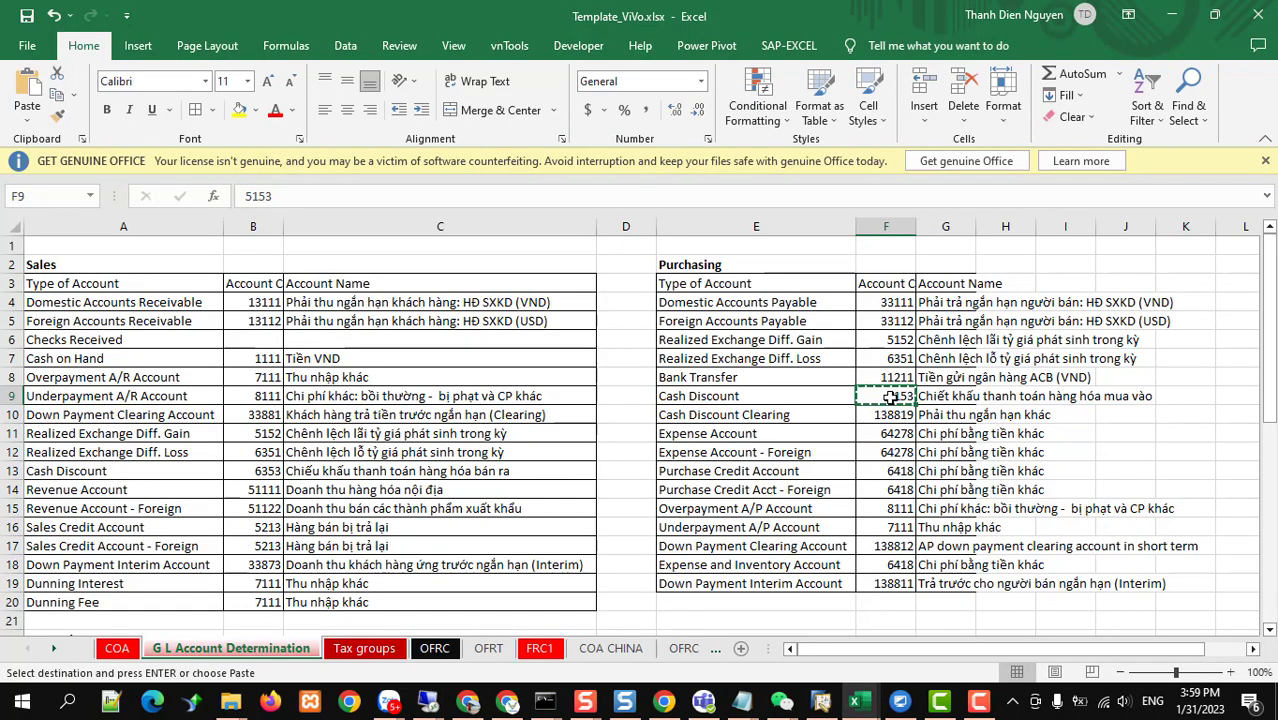
{"action": "key", "text": "alt+Tab"}
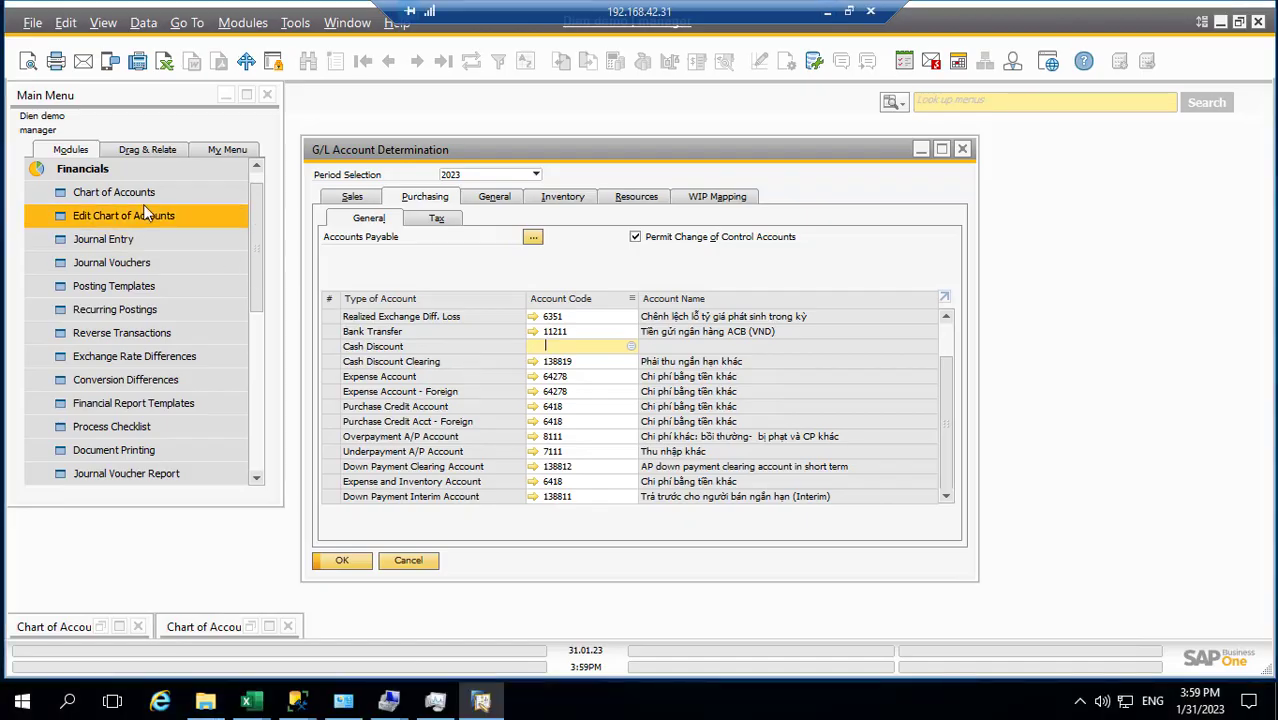
Step: Check the turnover accounts in the Chart of Accounts against the Excel template's purchasing Cash Discount account 5153
{"action": "left_click", "coordinate": [140, 195]}
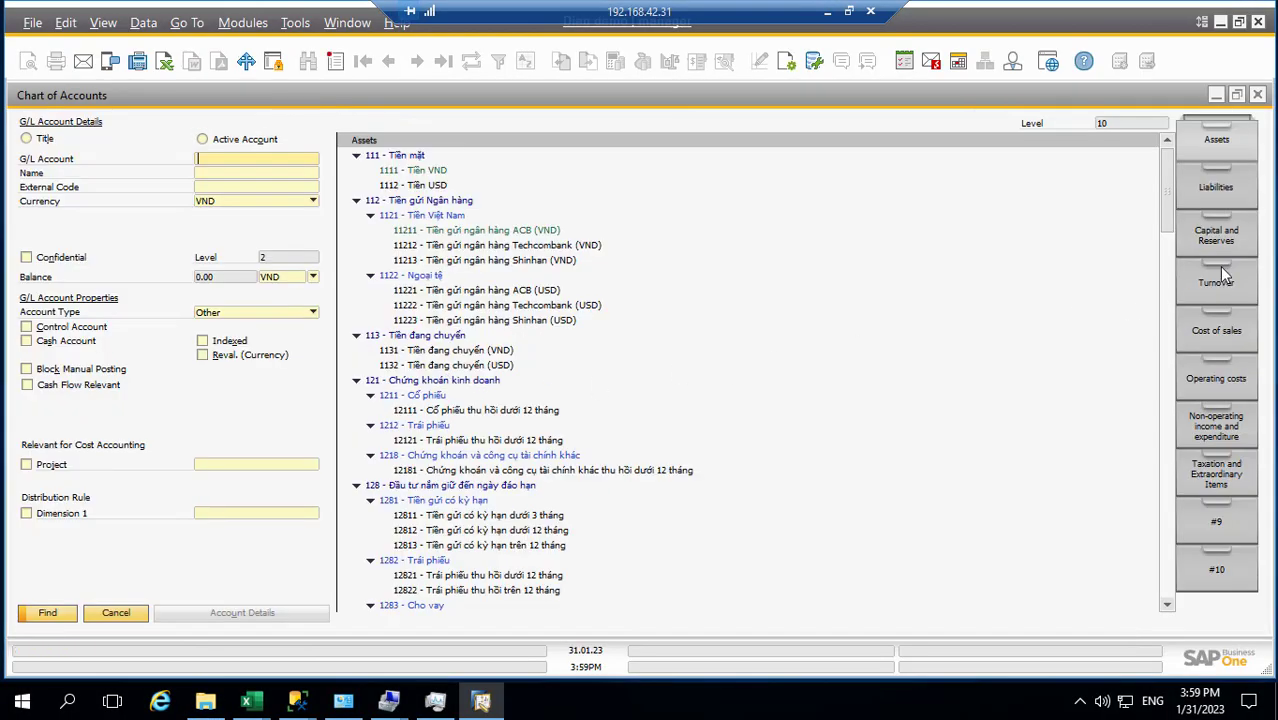
{"action": "left_click", "coordinate": [1216, 285]}
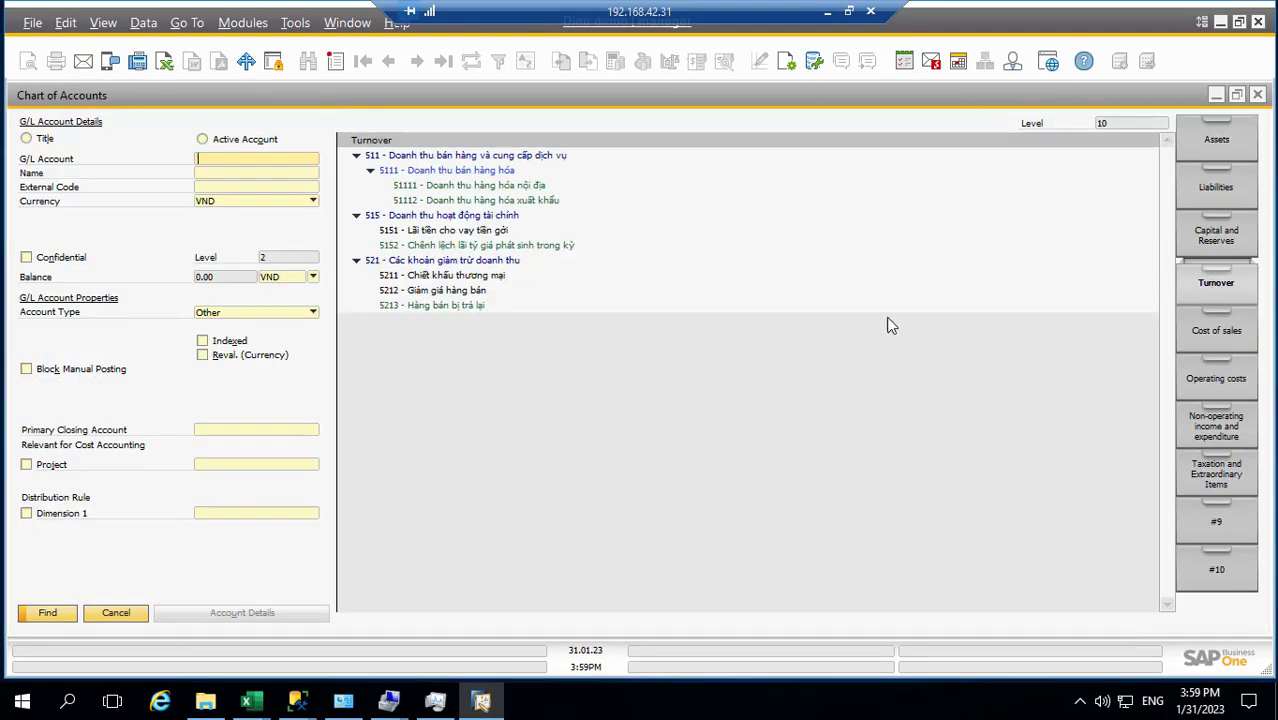
{"action": "left_click", "coordinate": [827, 12]}
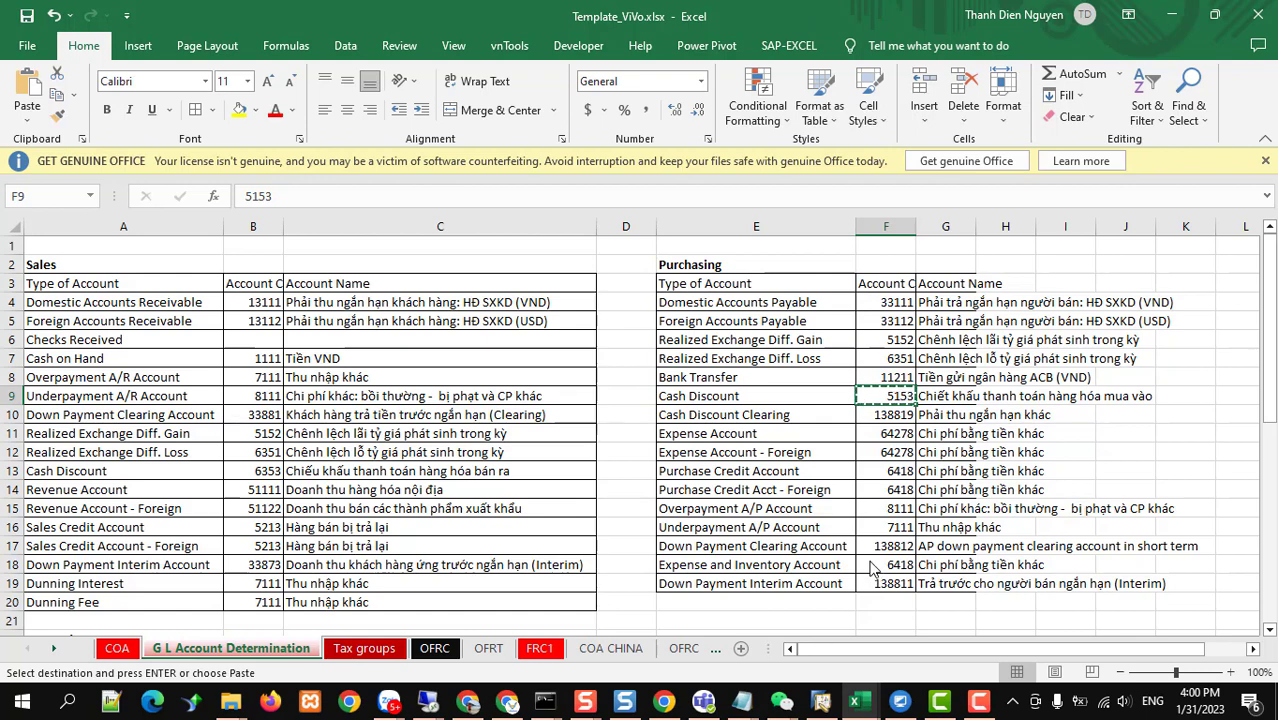
{"action": "key", "text": "alt+Tab"}
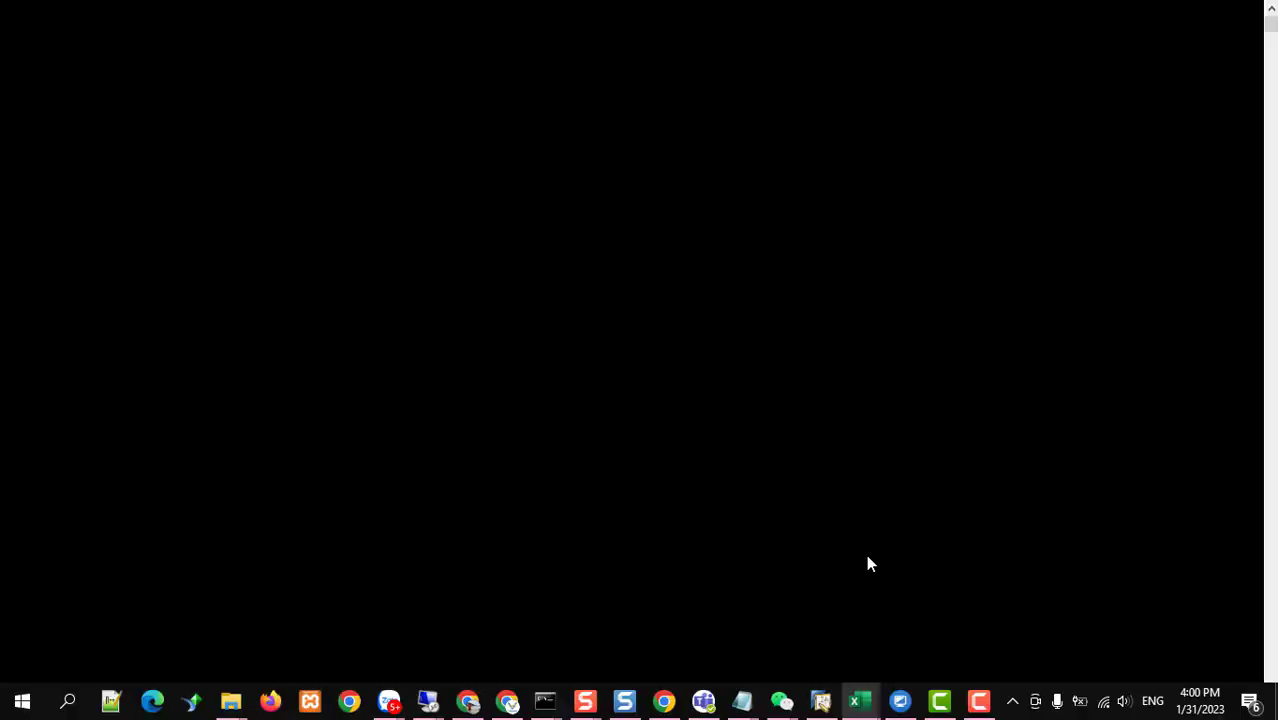
{"action": "key", "text": "alt+Tab"}
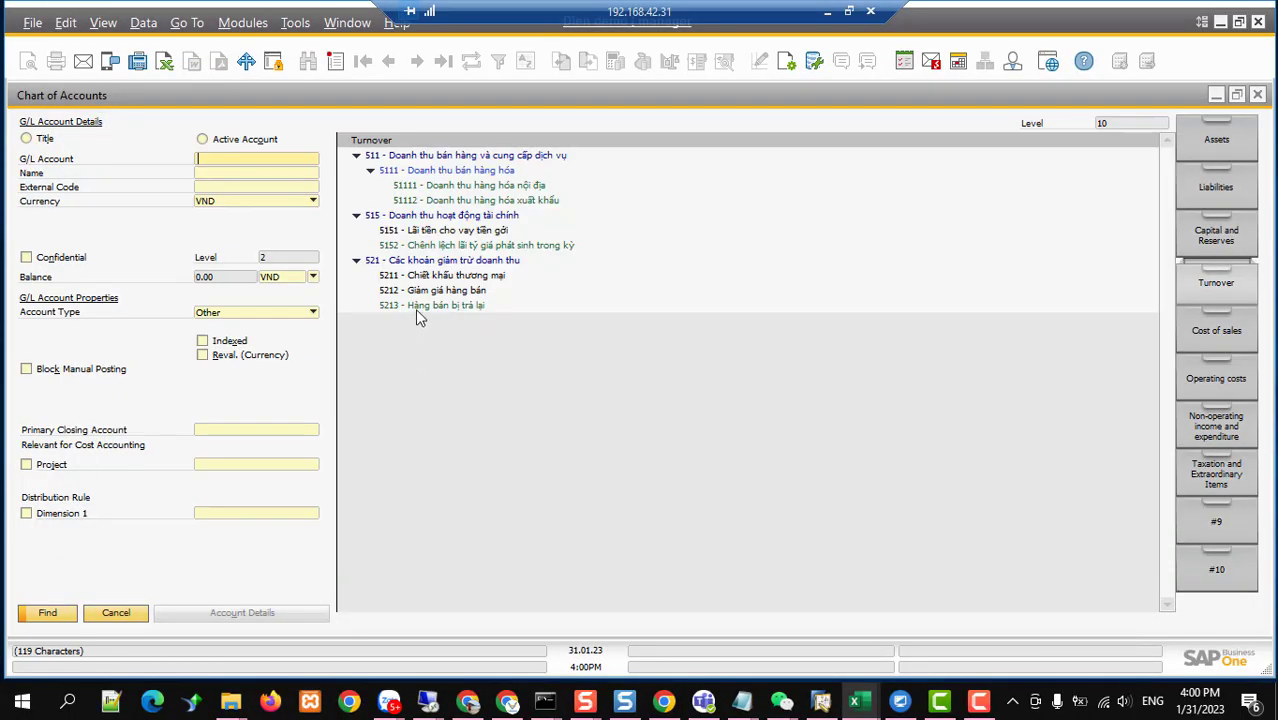
Step: Close the Chart of Accounts and open Edit Chart of Accounts with all account drawers selected
{"action": "left_click", "coordinate": [400, 246]}
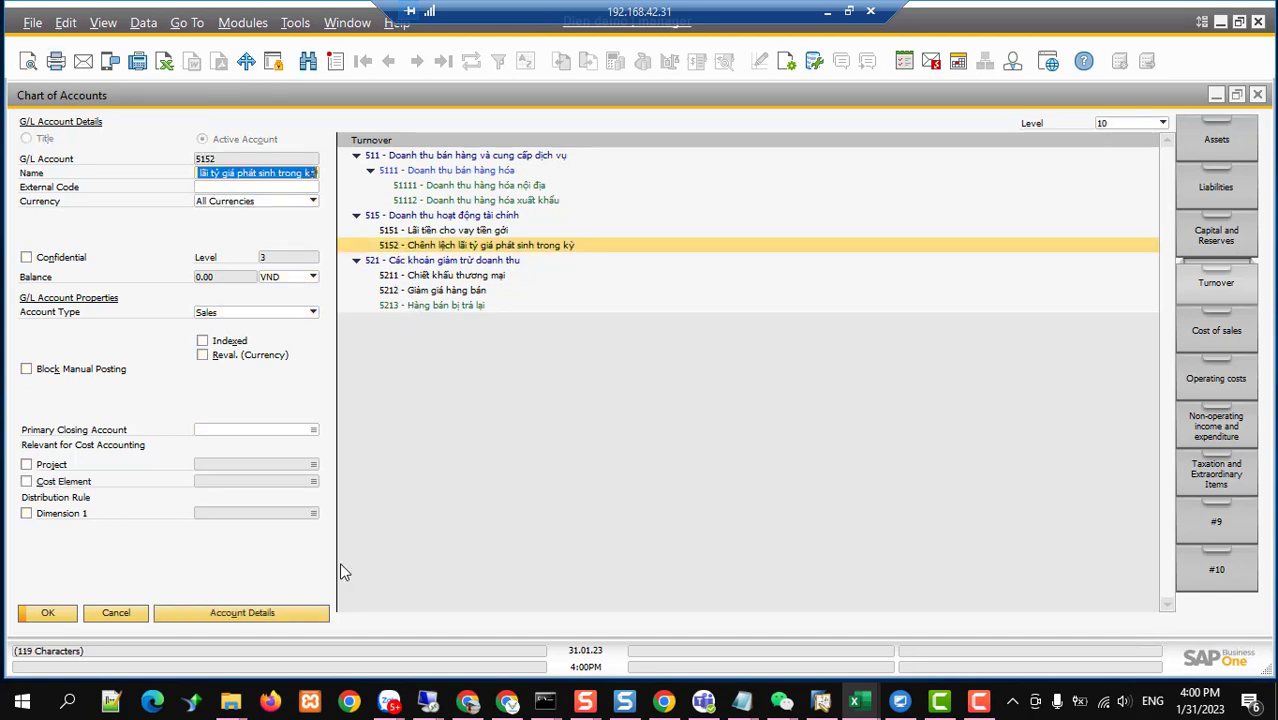
{"action": "left_click", "coordinate": [116, 612]}
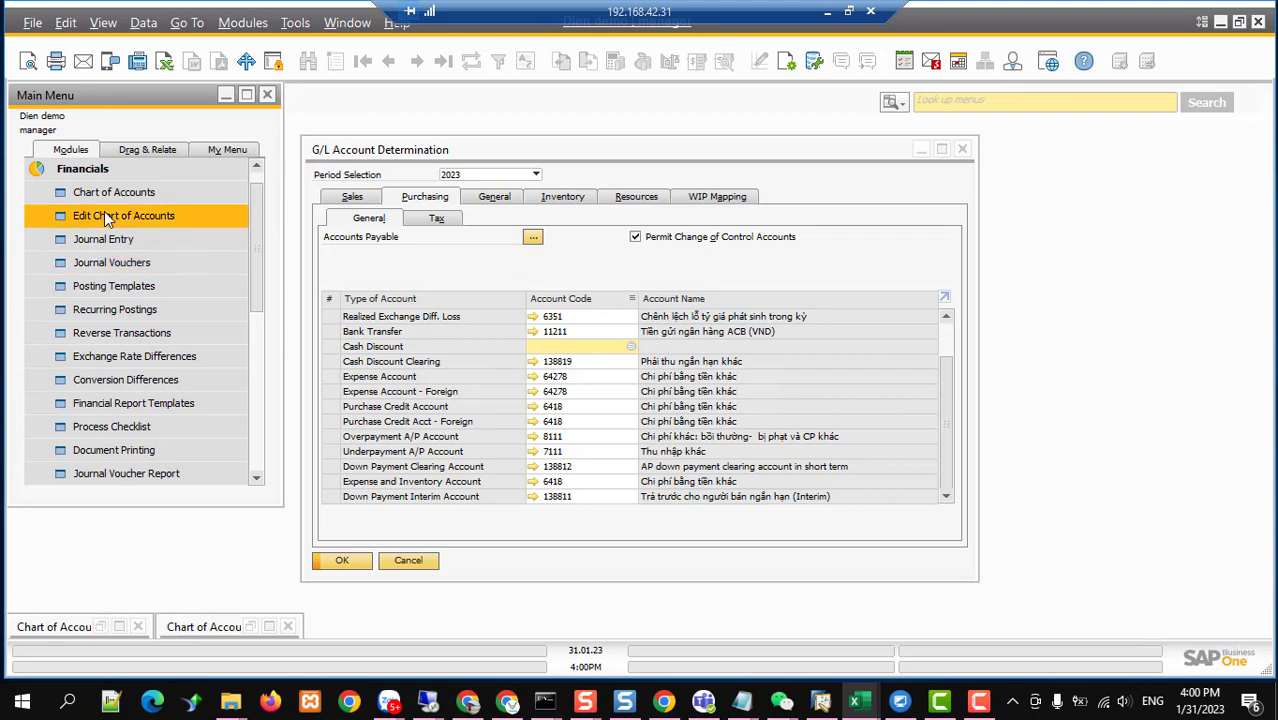
{"action": "left_click", "coordinate": [104, 215]}
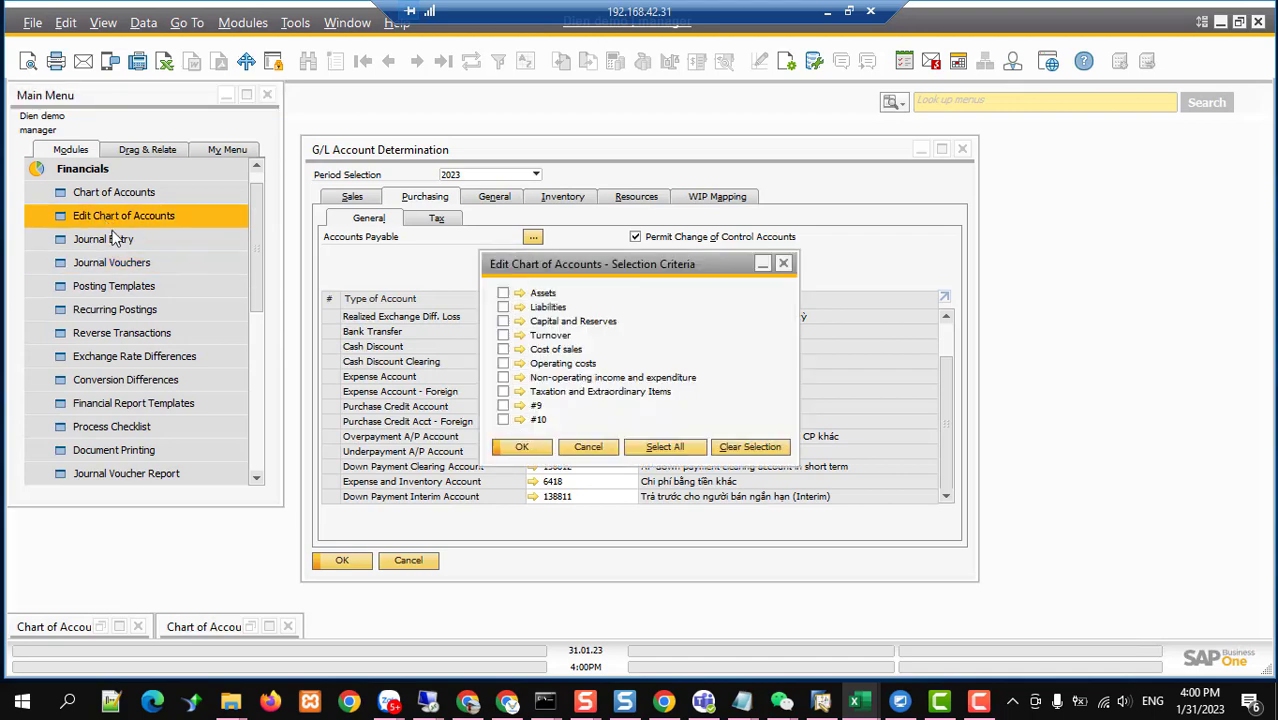
{"action": "left_click", "coordinate": [652, 452]}
{"action": "left_click", "coordinate": [520, 450]}
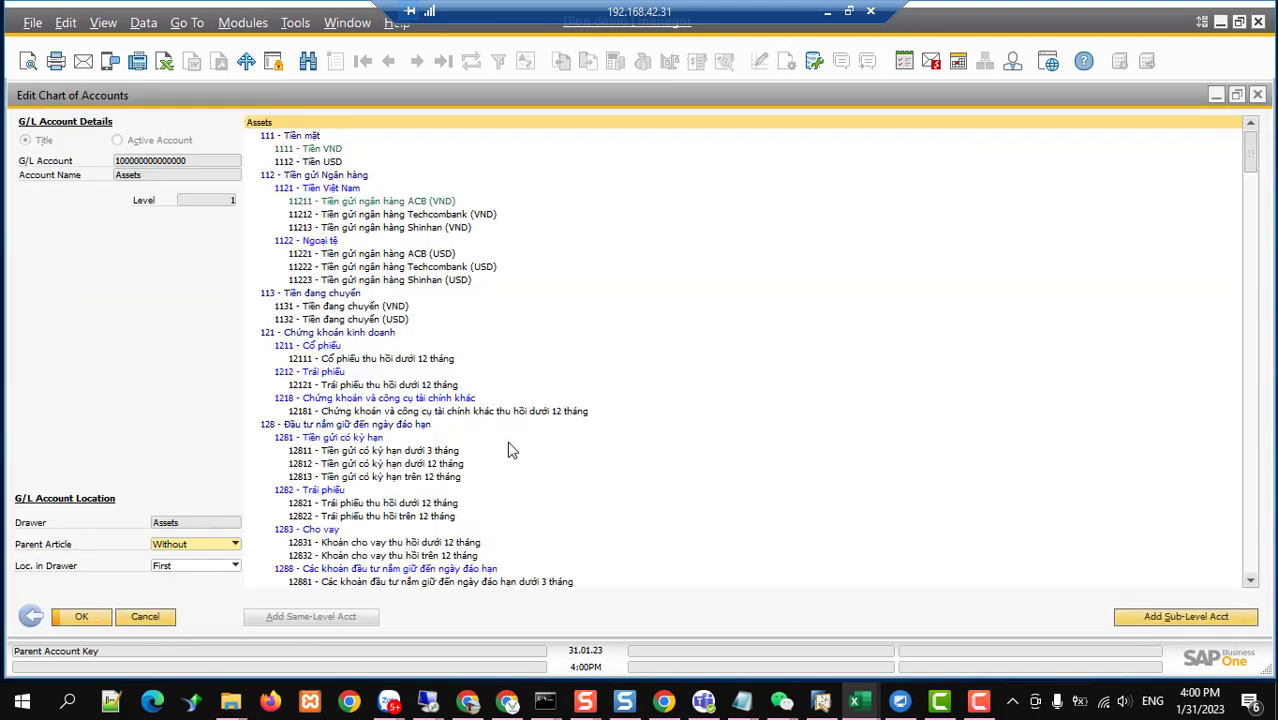
Step: Add a same-level G/L account with code 5153 after turnover account 5152 under parent 515
{"action": "left_click_drag", "start_coordinate": [1248, 168], "coordinate": [1250, 485]}
{"action": "scroll", "coordinate": [760, 353], "scroll_direction": "down", "scroll_amount": 5}
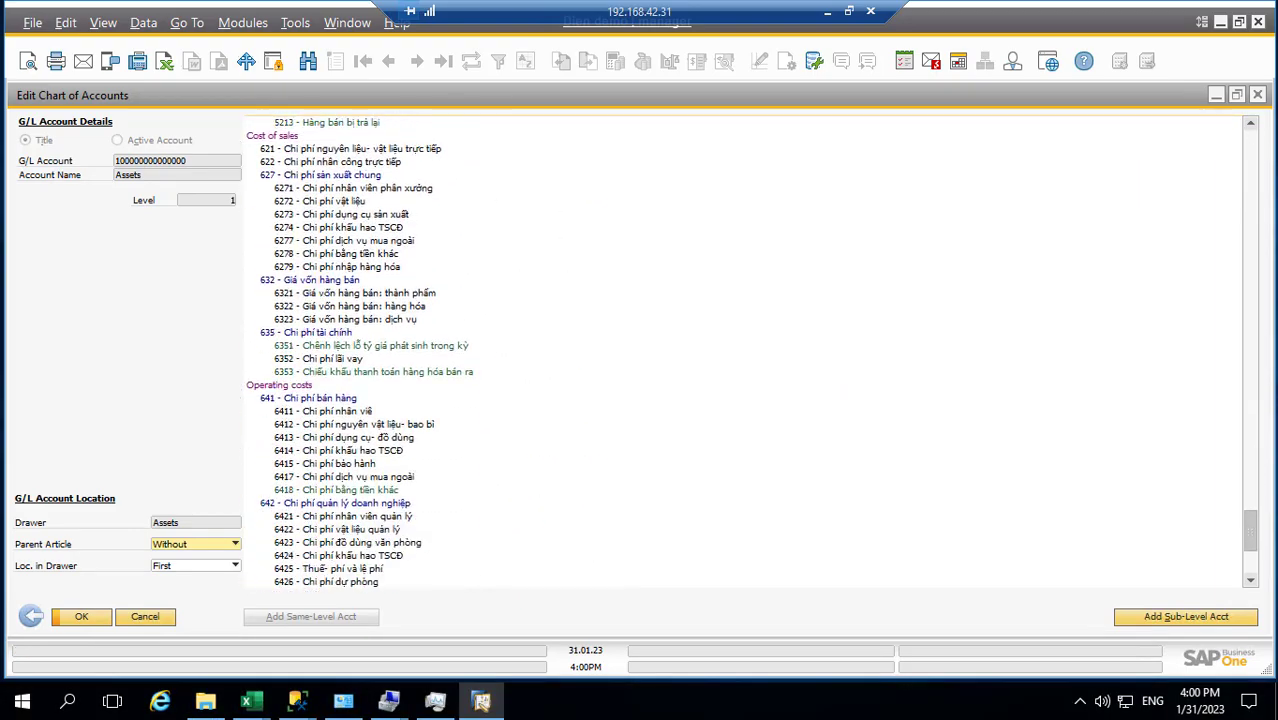
{"action": "scroll", "coordinate": [760, 353], "scroll_direction": "up", "scroll_amount": 15}
{"action": "scroll", "coordinate": [760, 353], "scroll_direction": "down", "scroll_amount": 8}
{"action": "scroll", "coordinate": [750, 350], "scroll_direction": "up", "scroll_amount": 10}
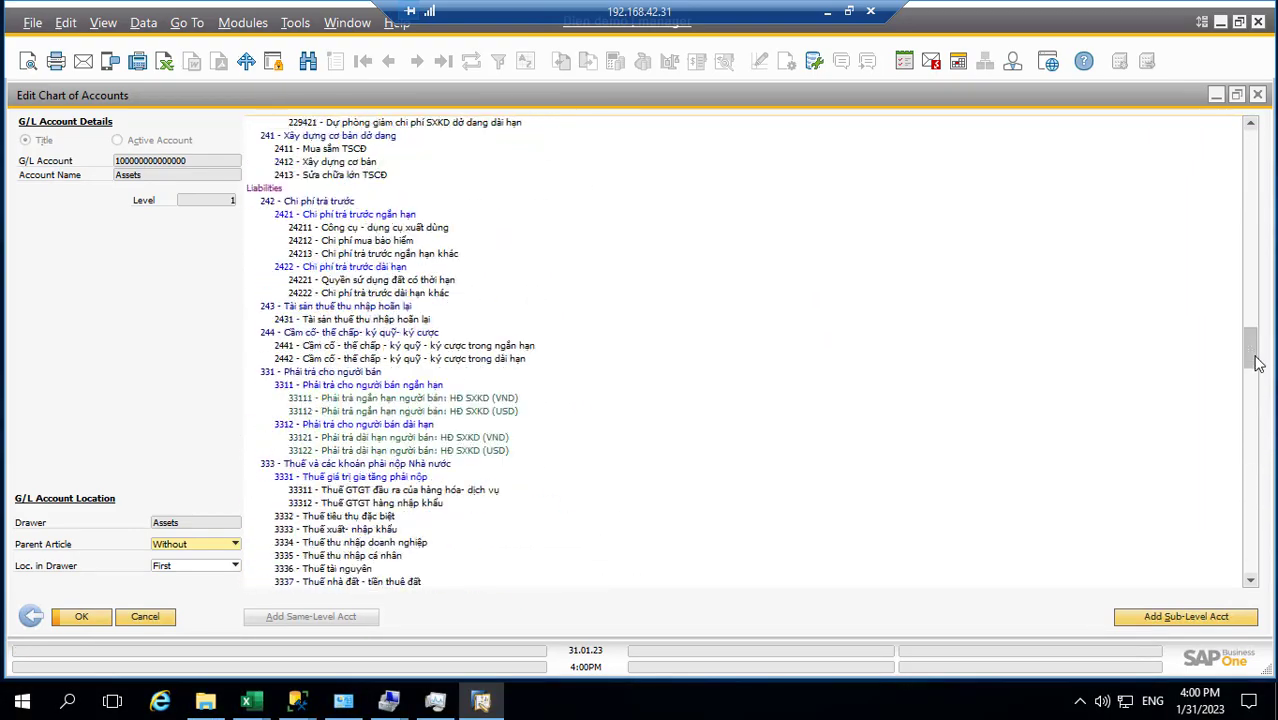
{"action": "scroll", "coordinate": [750, 350], "scroll_direction": "down", "scroll_amount": 6}
{"action": "scroll", "coordinate": [750, 350], "scroll_direction": "down", "scroll_amount": 12}
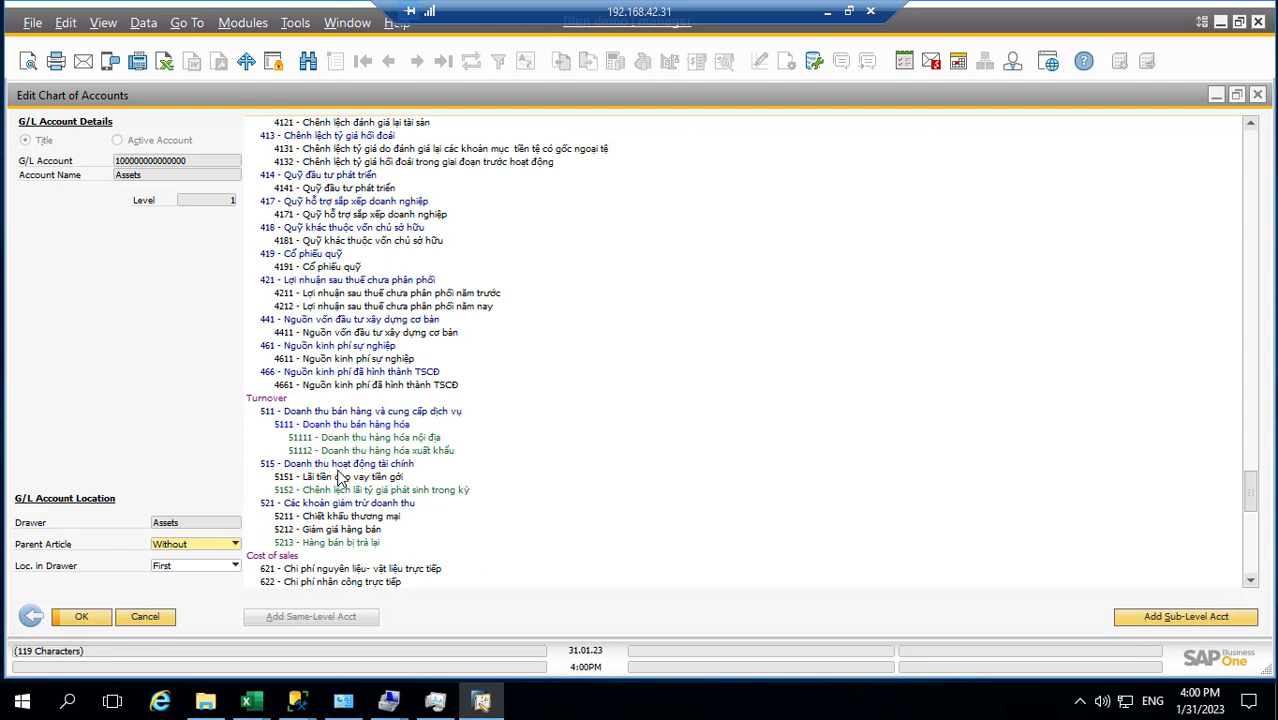
{"action": "left_click", "coordinate": [343, 490]}
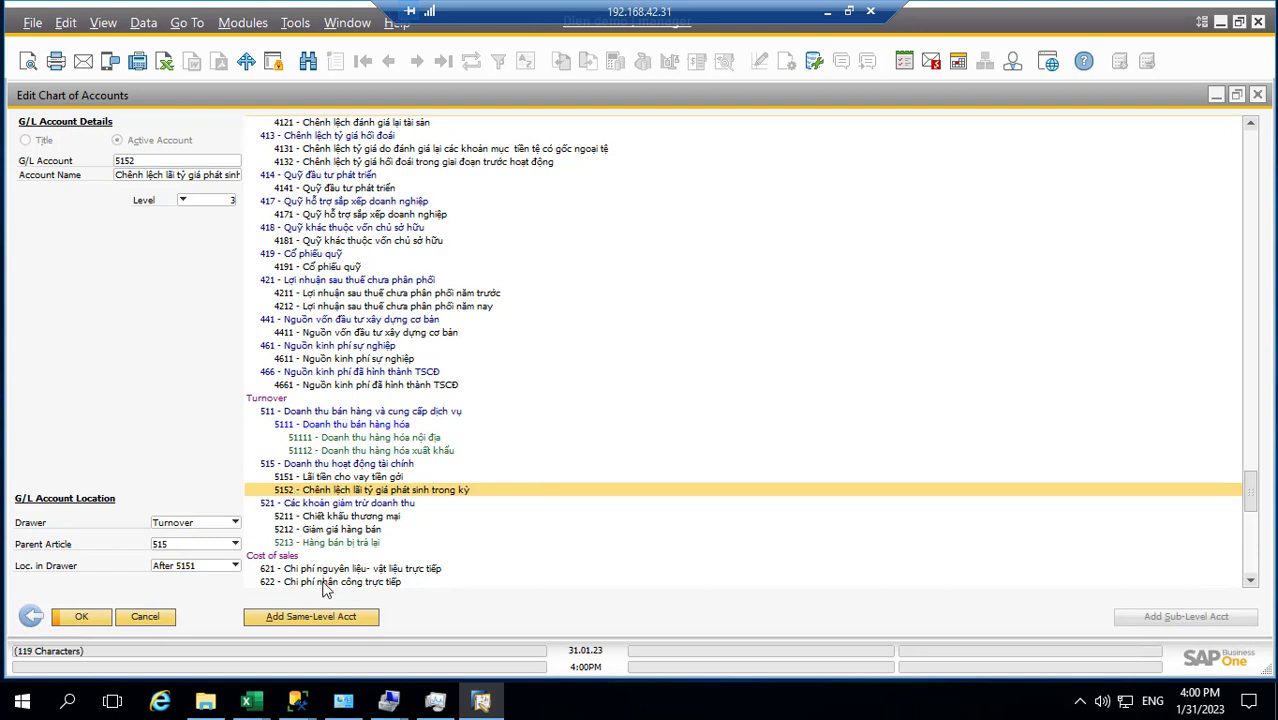
{"action": "left_click", "coordinate": [326, 612]}
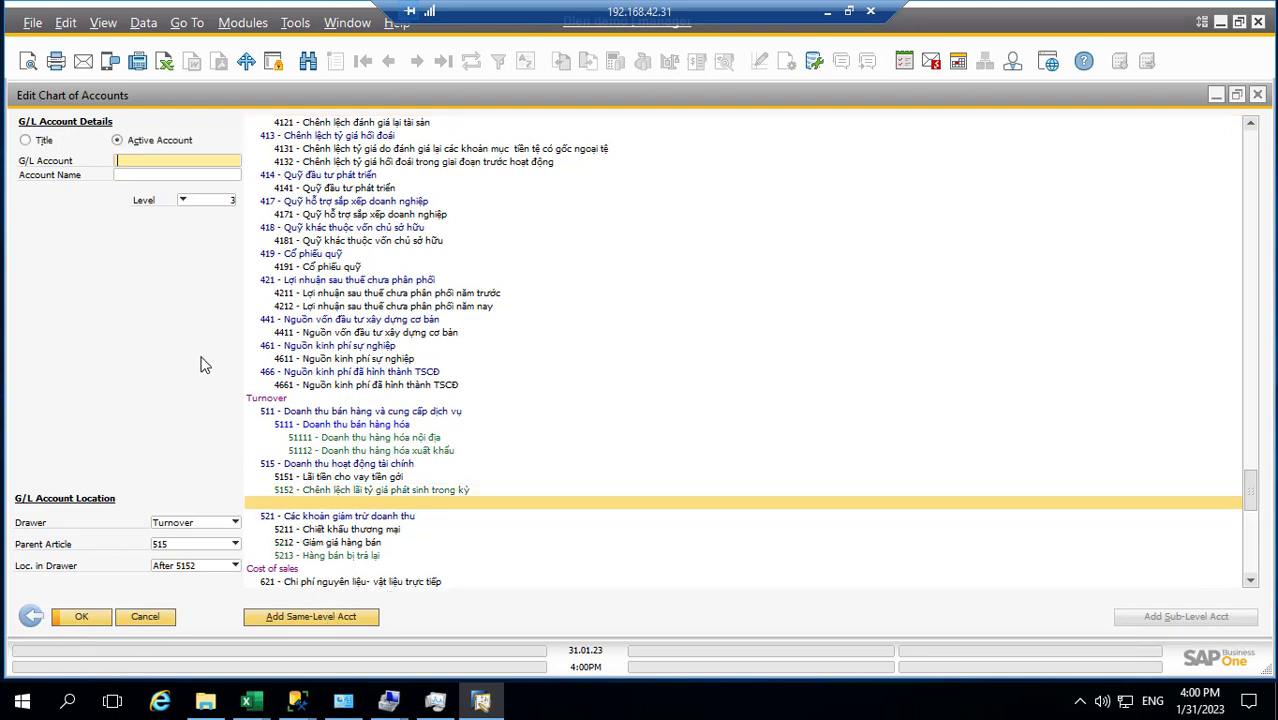
{"action": "type", "text": "5153"}
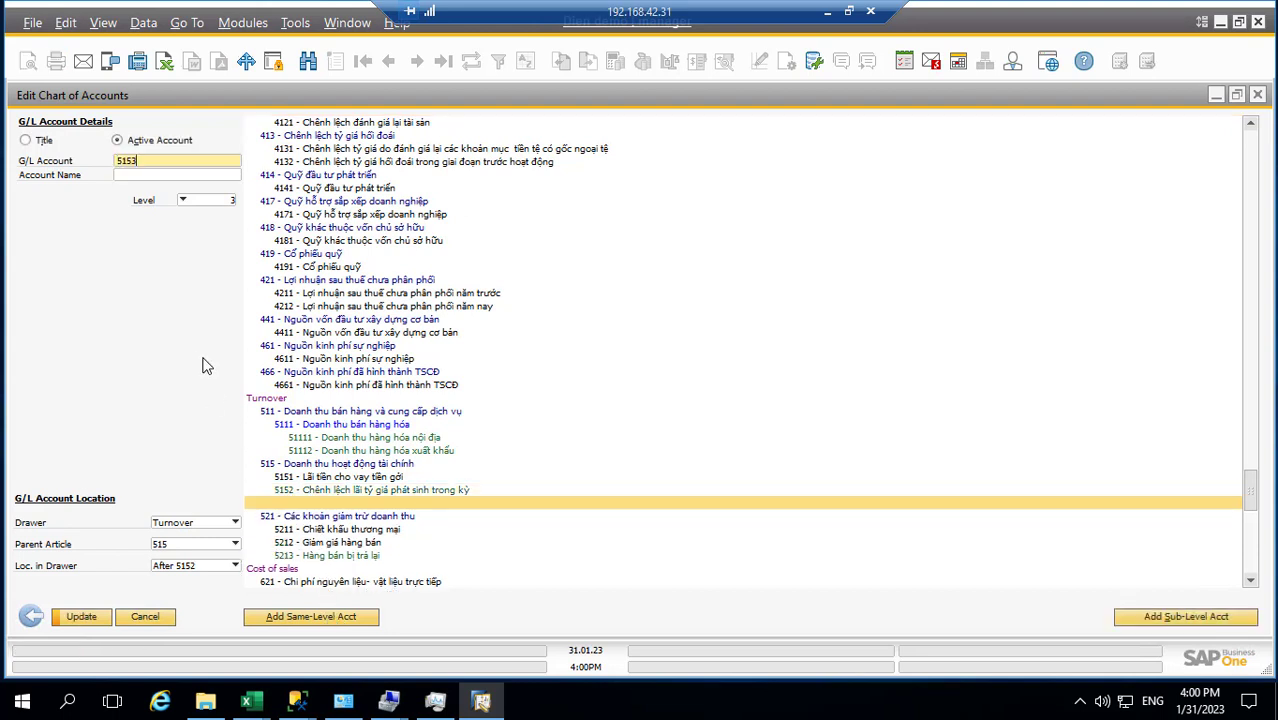
Step: Name account 5153 "Chiết khấu thanh toán hàng hóa mua vào" from cell G9 of the Excel template and save the chart of accounts
{"action": "left_click", "coordinate": [826, 18]}
{"action": "left_click", "coordinate": [960, 396]}
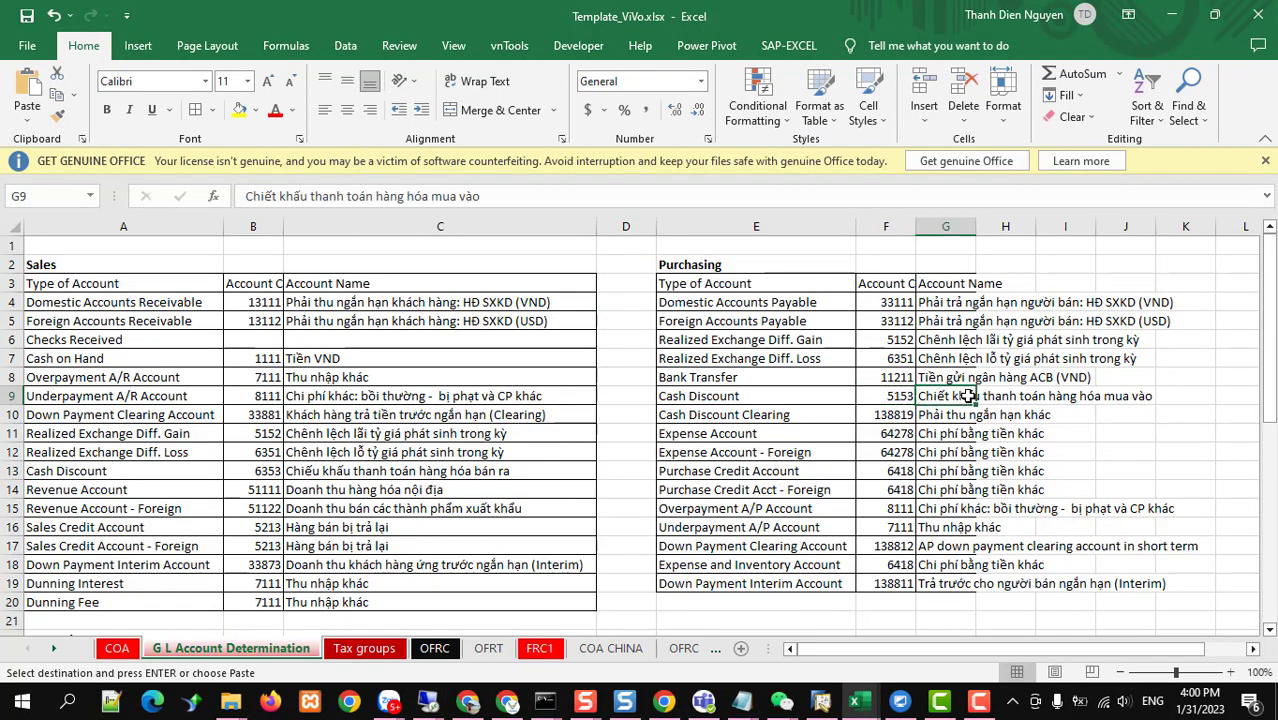
{"action": "key", "text": "alt+Tab"}
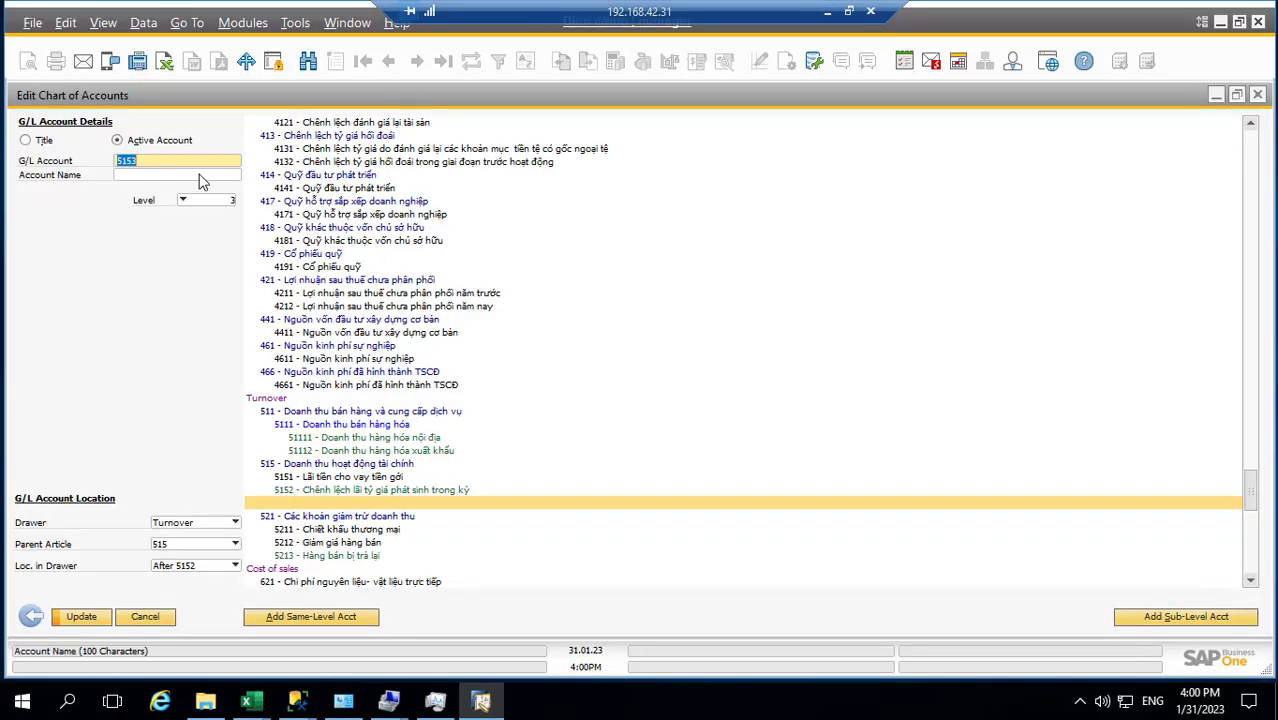
{"action": "left_click", "coordinate": [194, 177]}
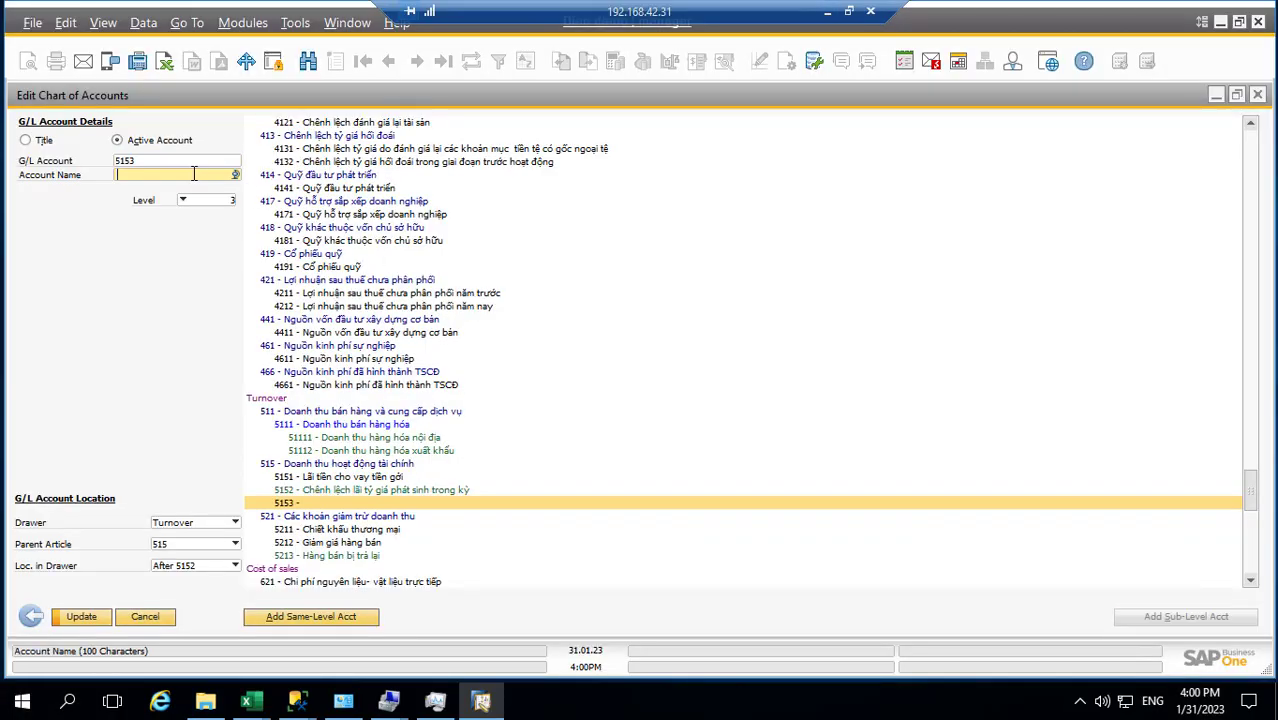
{"action": "key", "text": "ctrl+v"}
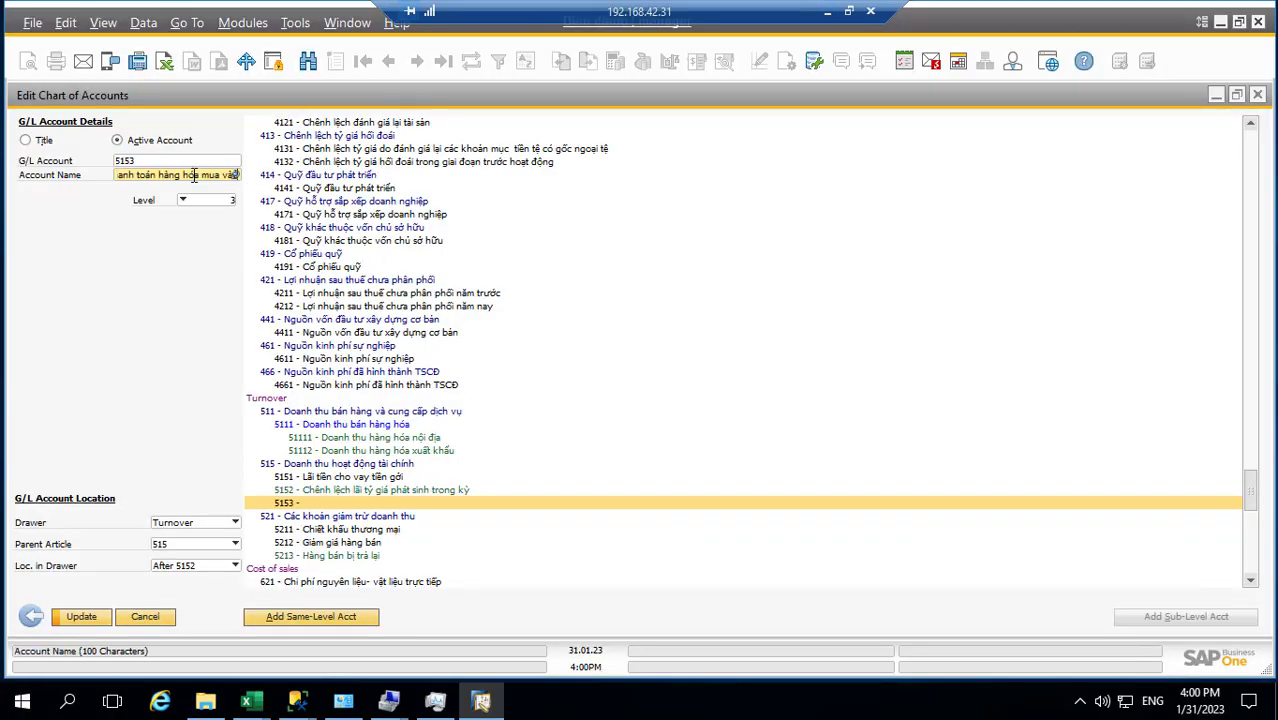
{"action": "left_click", "coordinate": [92, 614]}
{"action": "left_click", "coordinate": [82, 616]}
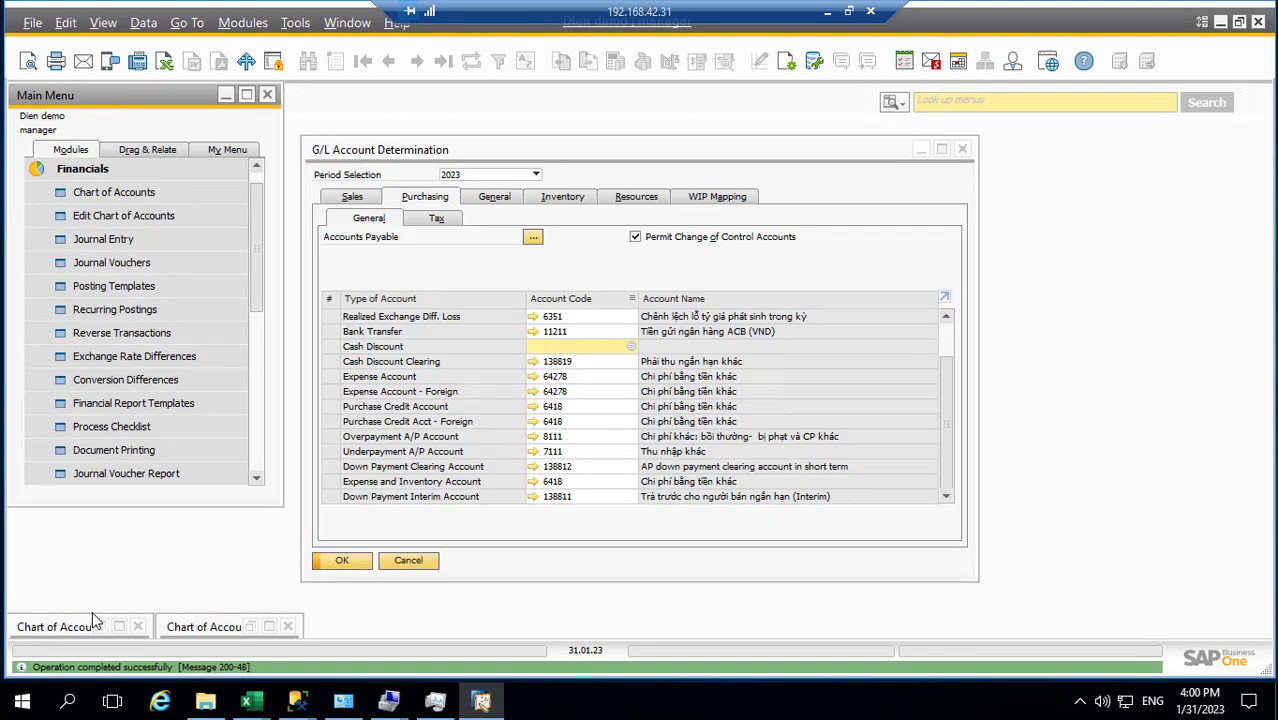
Step: Set the purchasing Cash Discount account to 5153 from the list of accounts and save the determination
{"action": "left_click", "coordinate": [630, 344]}
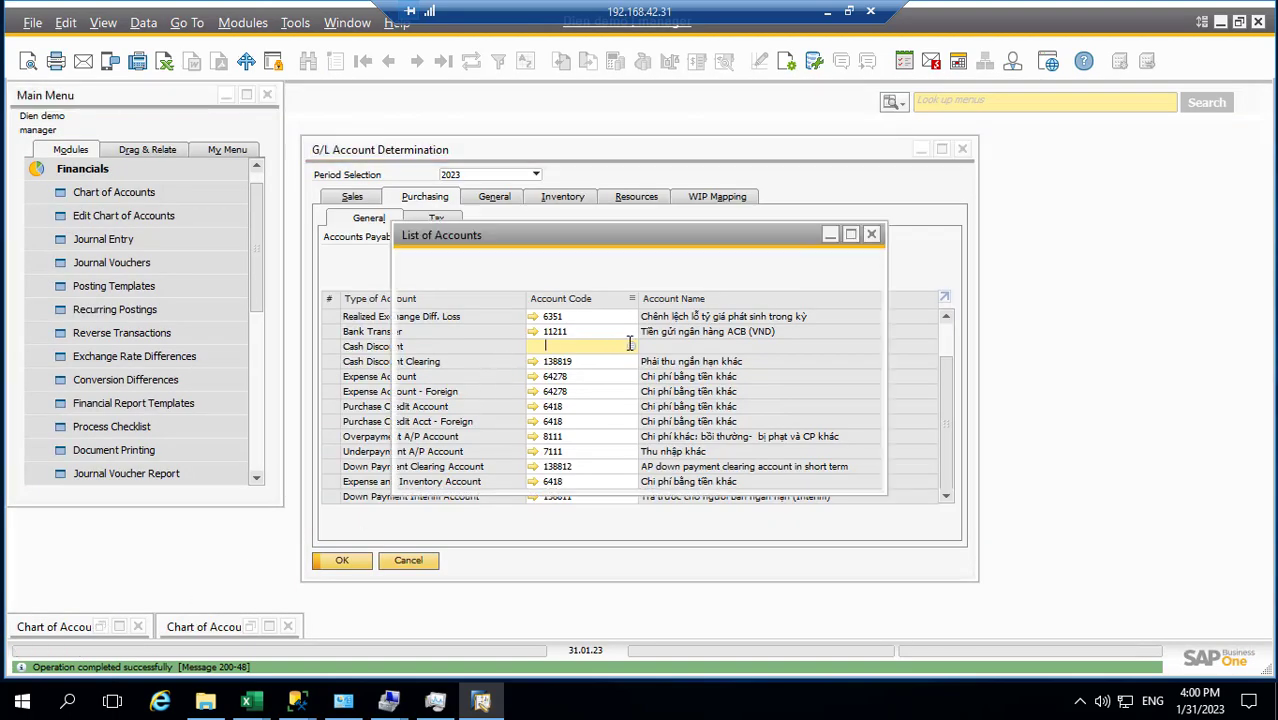
{"action": "type", "text": "51"}
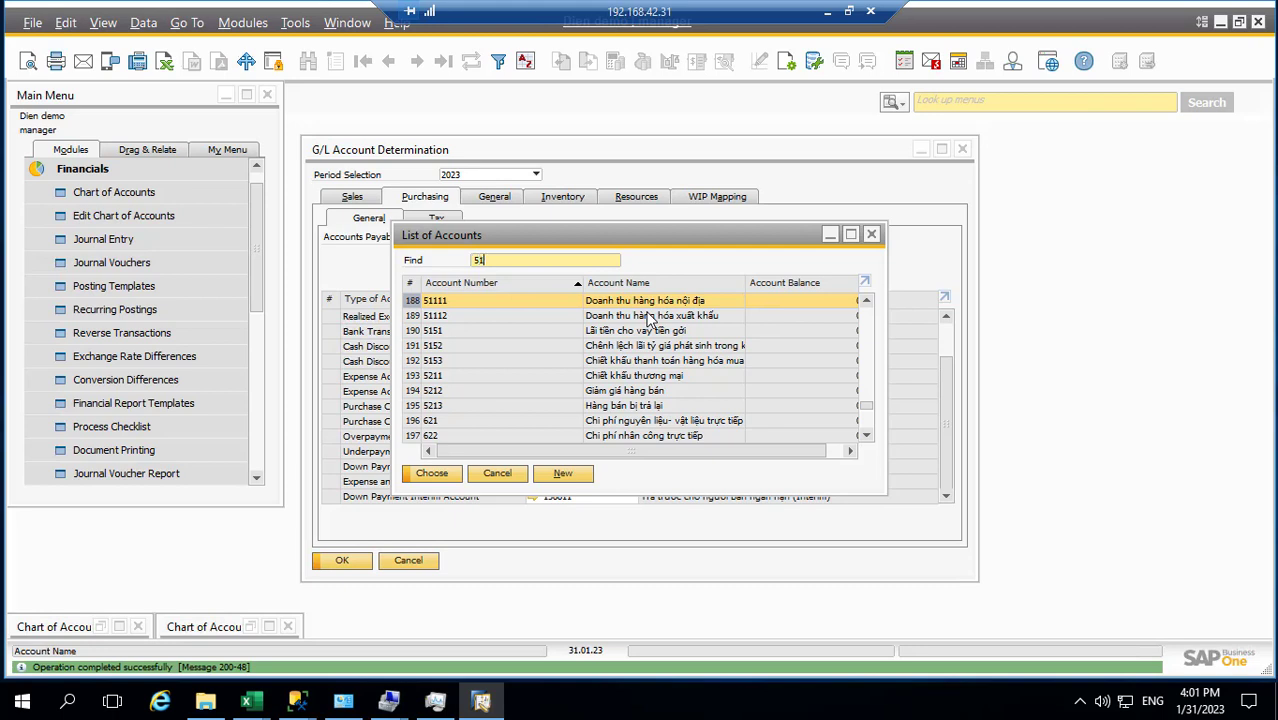
{"action": "left_click", "coordinate": [645, 364]}
{"action": "left_click", "coordinate": [435, 474]}
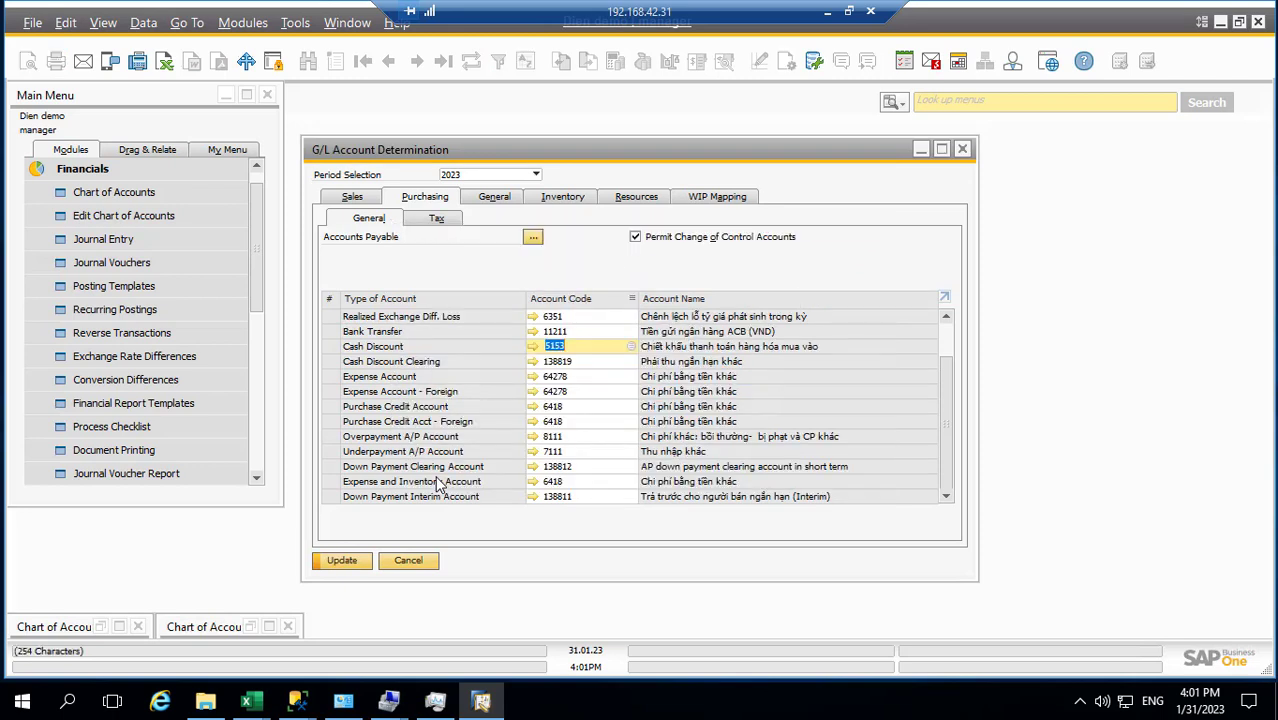
{"action": "left_click", "coordinate": [342, 563]}
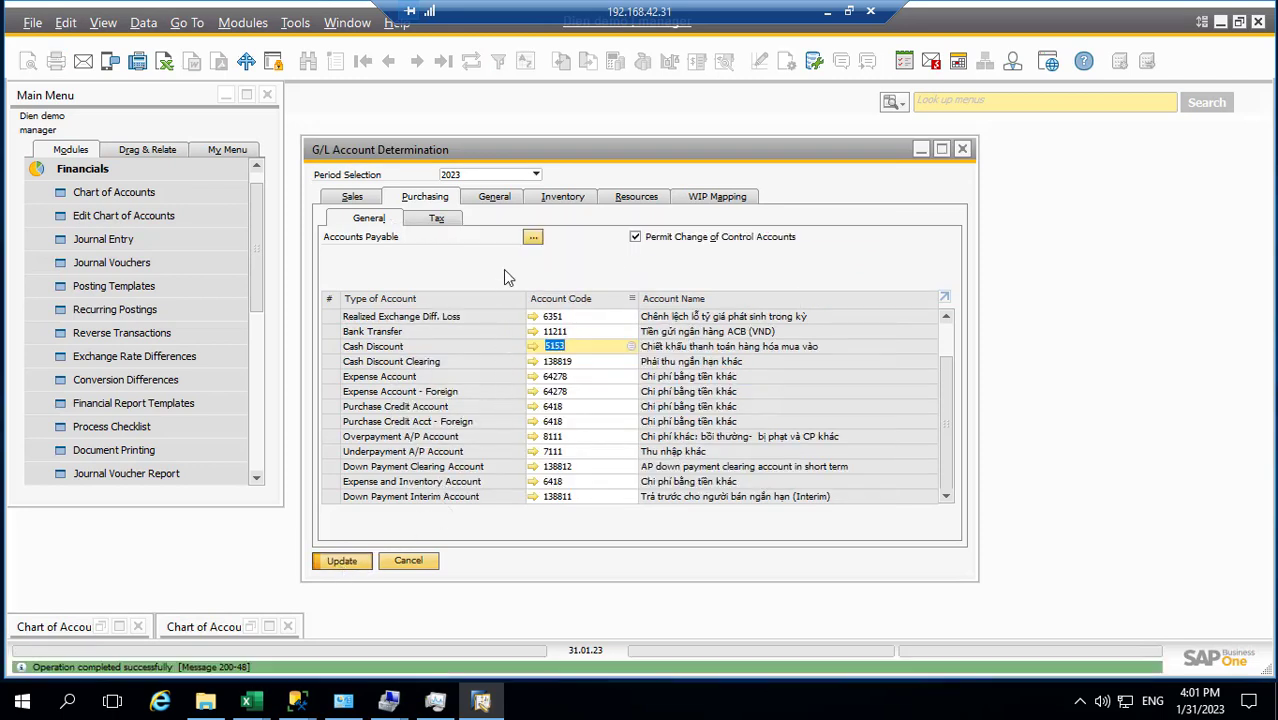
Step: Open SAP's general account determination and copy the General account codes B24:B26 from the Excel template
{"action": "left_click", "coordinate": [494, 196]}
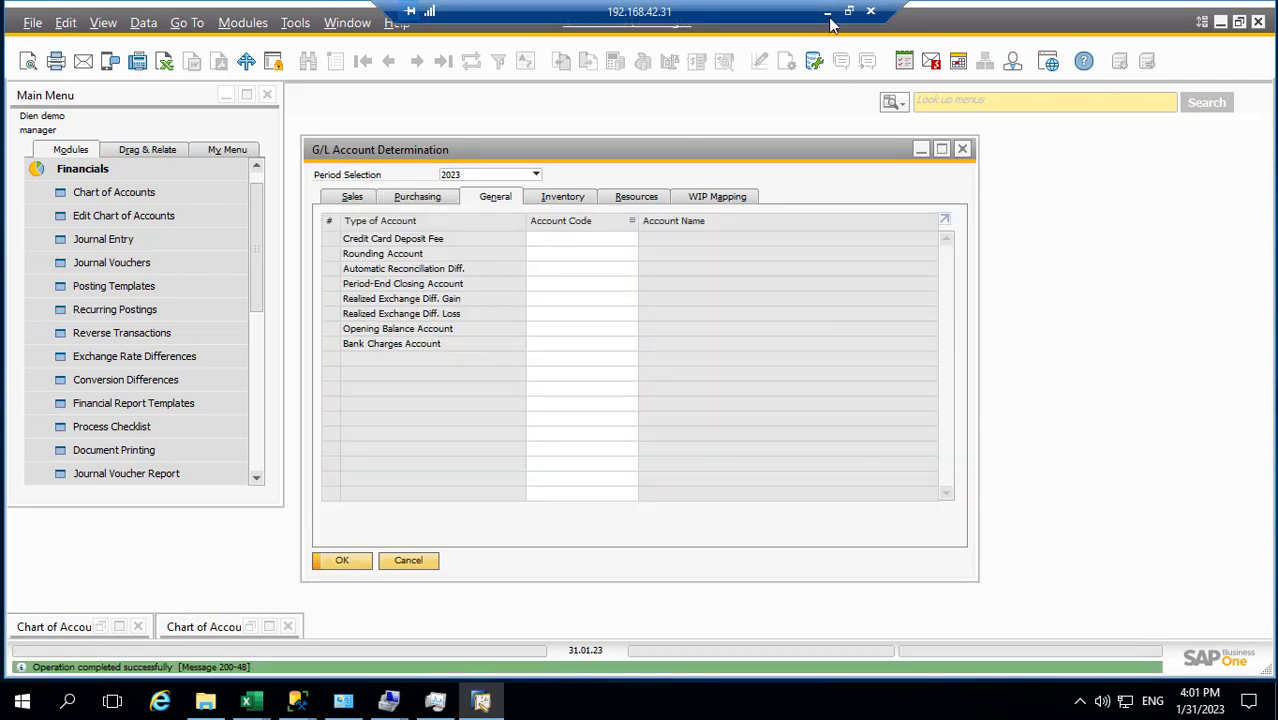
{"action": "left_click", "coordinate": [827, 14]}
{"action": "scroll", "coordinate": [409, 446], "scroll_direction": "down", "scroll_amount": 9}
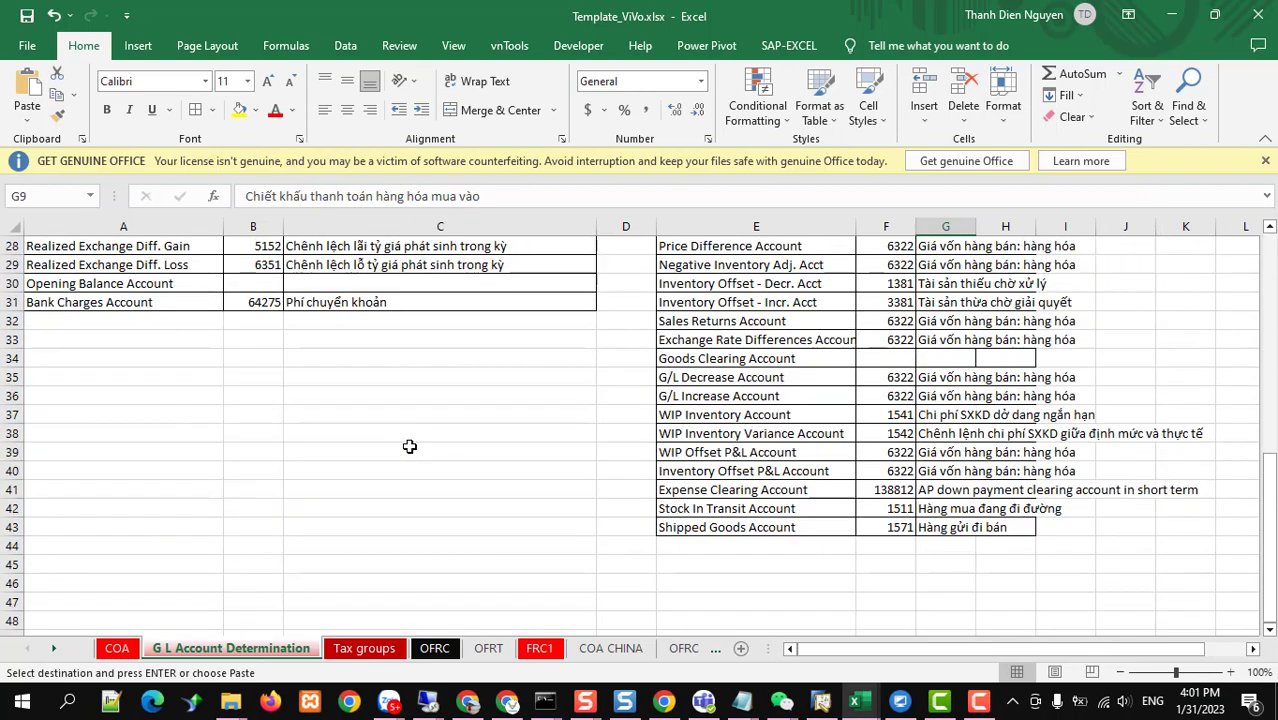
{"action": "scroll", "coordinate": [409, 446], "scroll_direction": "up", "scroll_amount": 3}
{"action": "left_click_drag", "start_coordinate": [257, 343], "coordinate": [268, 388]}
{"action": "key", "text": "ctrl+c"}
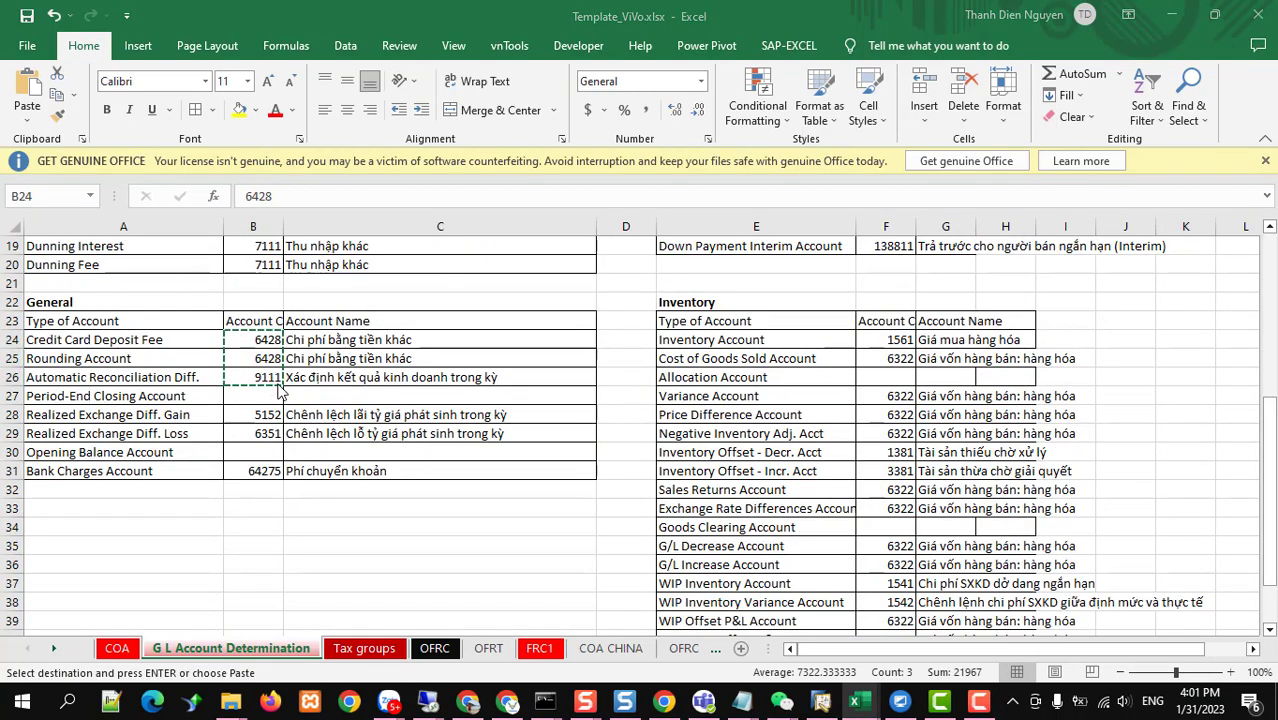
Step: Paste the copied codes into SAP's general accounts starting at Credit Card Deposit Fee, and clear 9111 from Automatic Reconciliation Diff
{"action": "key", "text": "alt+Tab"}
{"action": "left_click", "coordinate": [556, 237]}
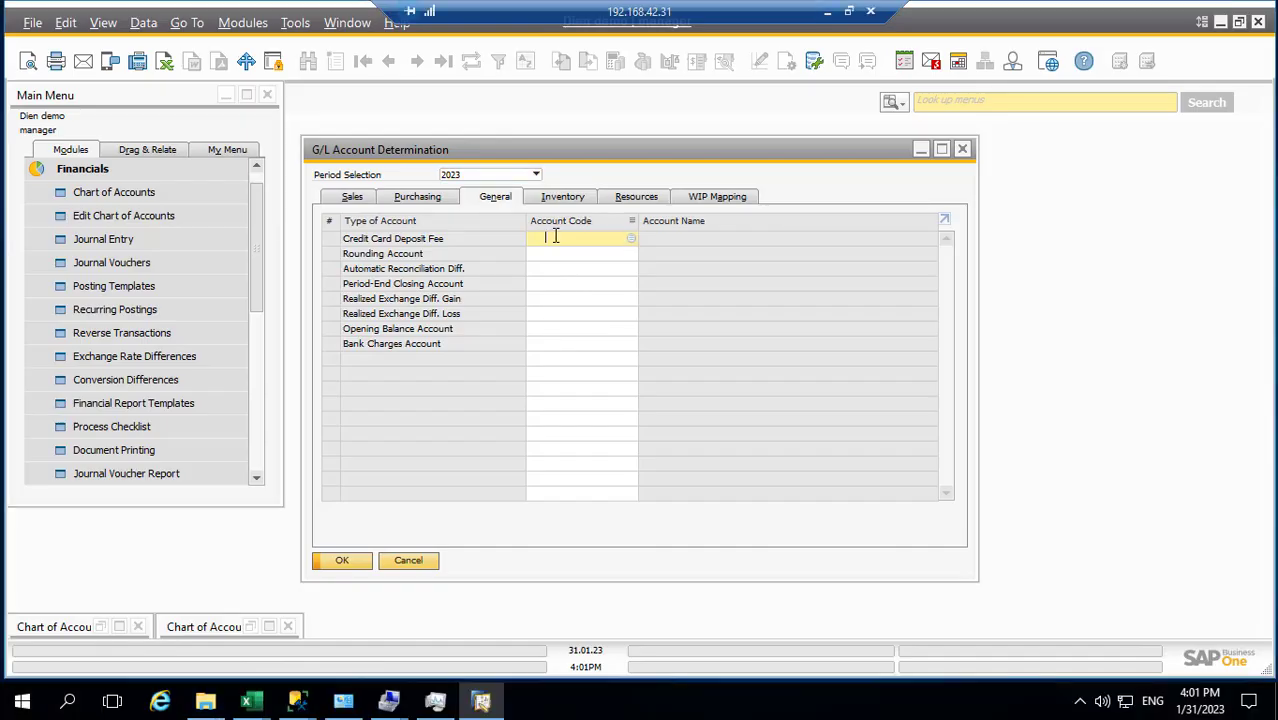
{"action": "key", "text": "ctrl+v"}
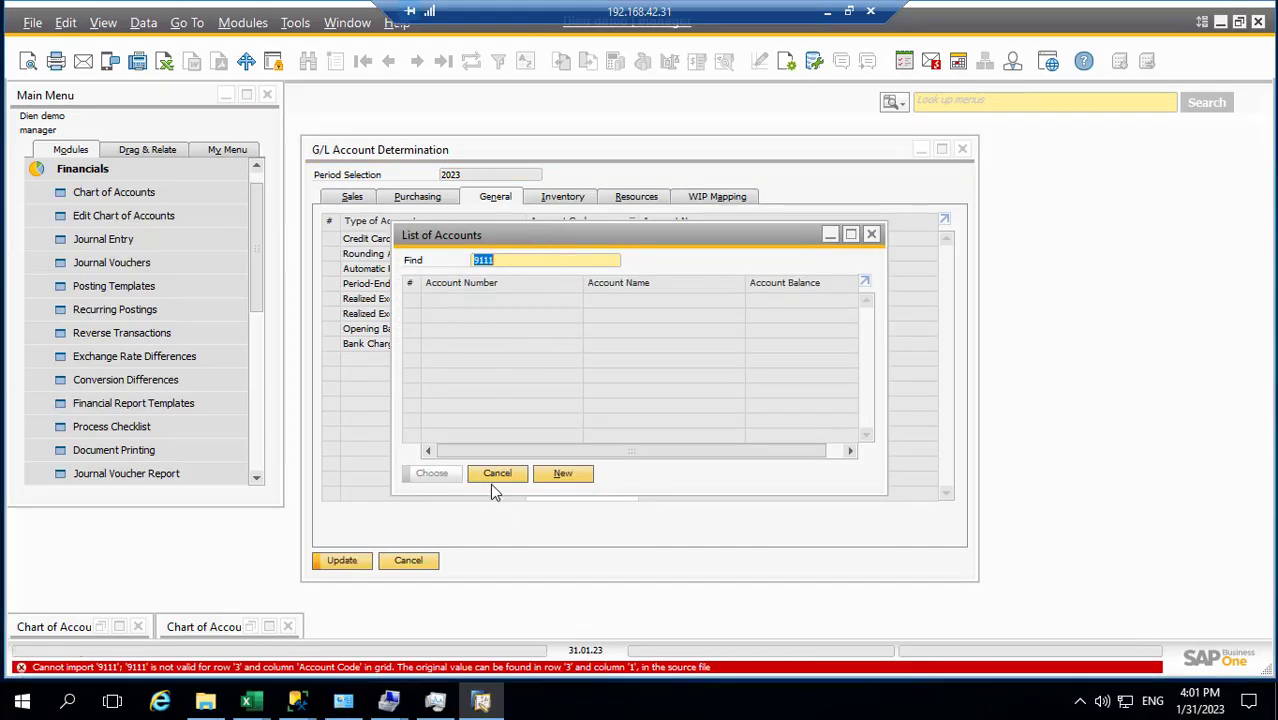
{"action": "left_click", "coordinate": [496, 476]}
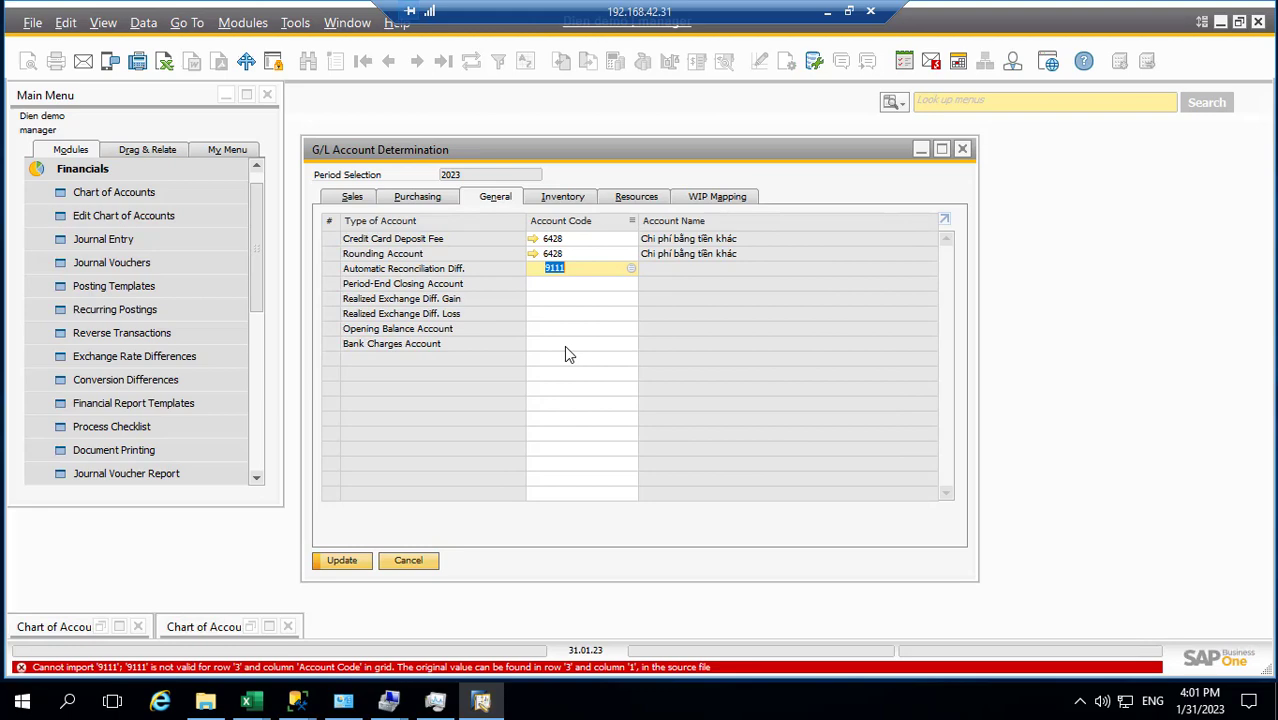
{"action": "key", "text": "BackSpace"}
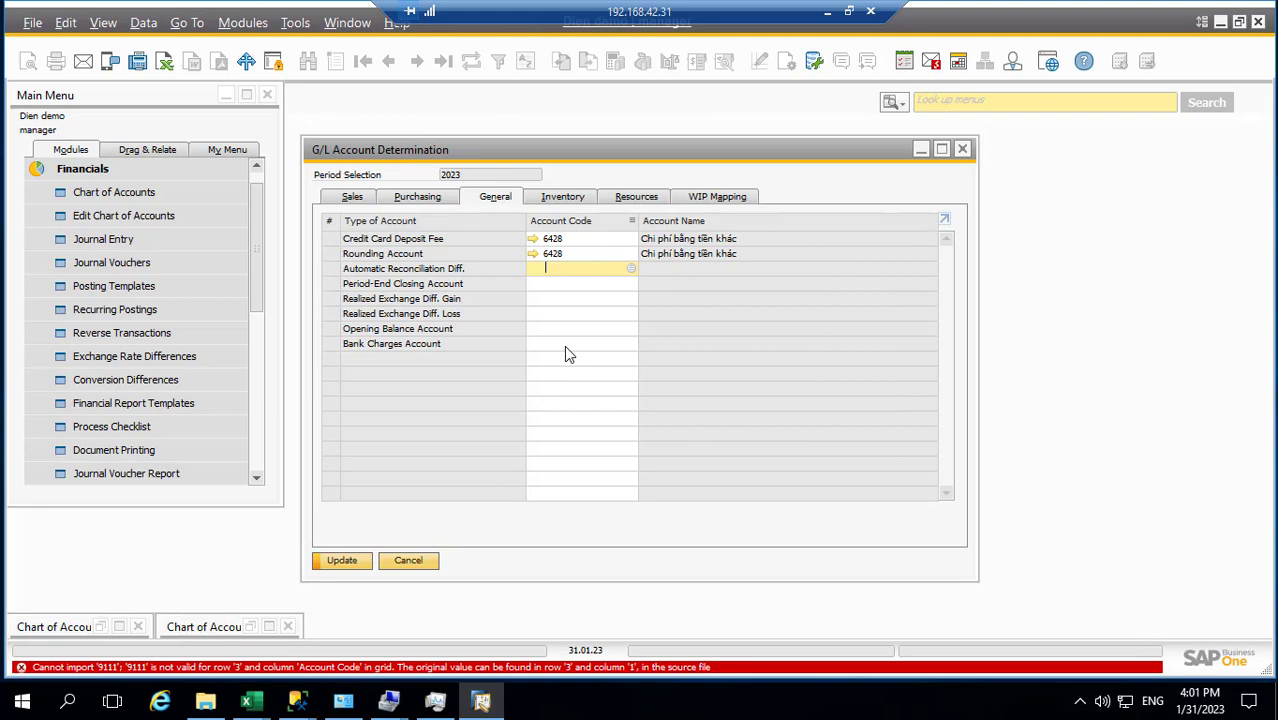
Step: Copy codes 5152 and 6351 from the template's cells B28:B29 into SAP's general Realized Exchange Diff. Gain and Loss accounts
{"action": "left_click", "coordinate": [826, 11]}
{"action": "left_click", "coordinate": [258, 414]}
{"action": "left_click_drag", "start_coordinate": [258, 414], "coordinate": [258, 432]}
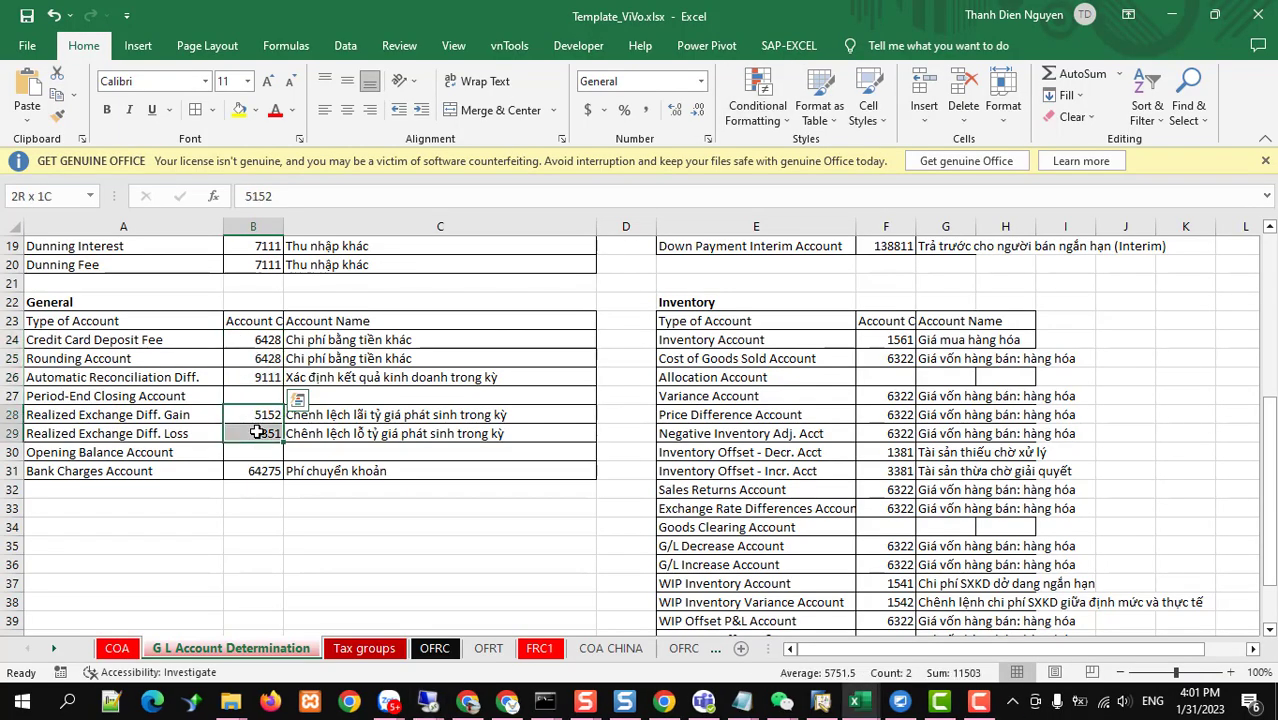
{"action": "key", "text": "ctrl+c"}
{"action": "key", "text": "alt+Tab"}
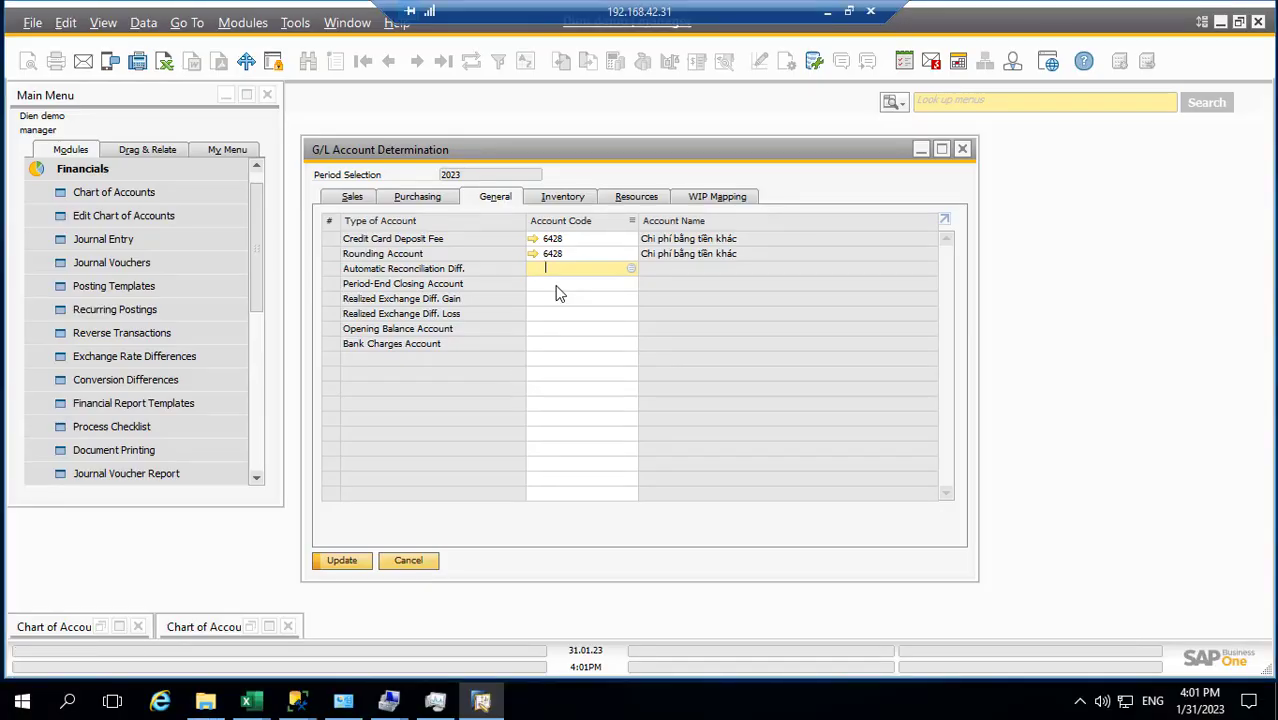
{"action": "left_click", "coordinate": [557, 285]}
{"action": "left_click", "coordinate": [557, 300]}
{"action": "key", "text": "ctrl+v"}
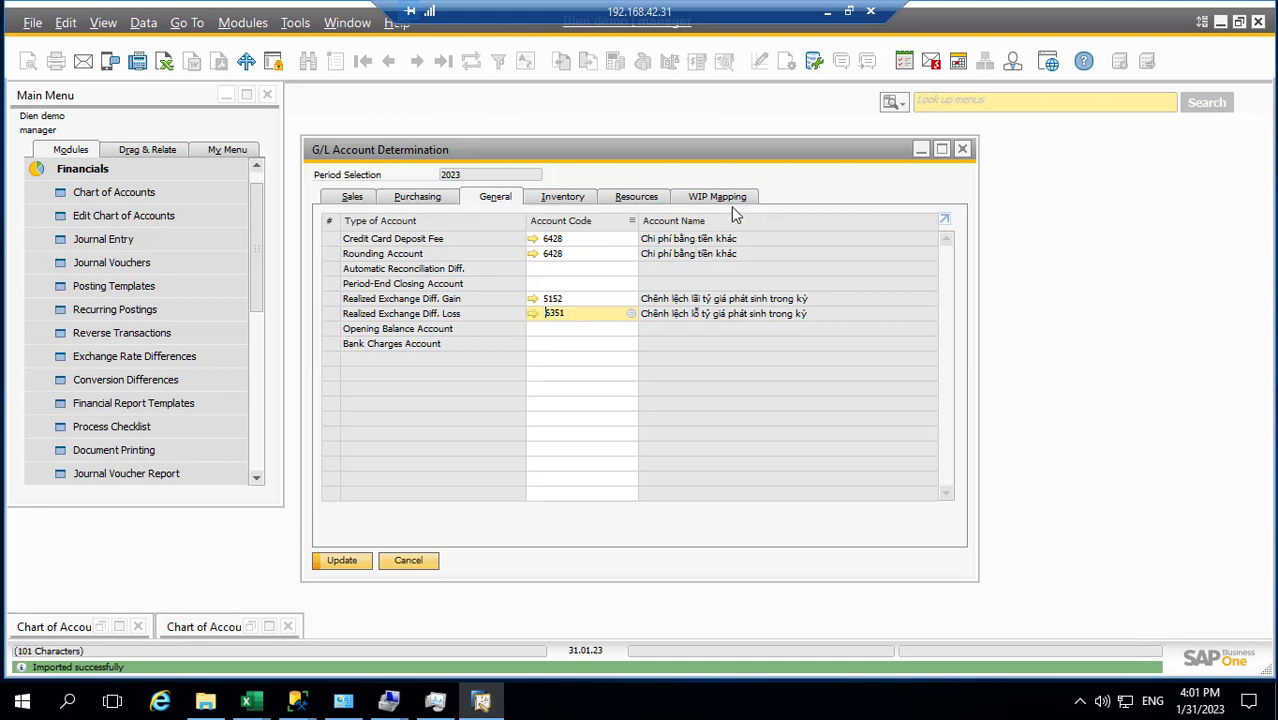
Step: Copy code 64275 from the template's cell B31 into SAP's Bank Charges Account, save the general accounts and return to Excel
{"action": "left_click", "coordinate": [827, 11]}
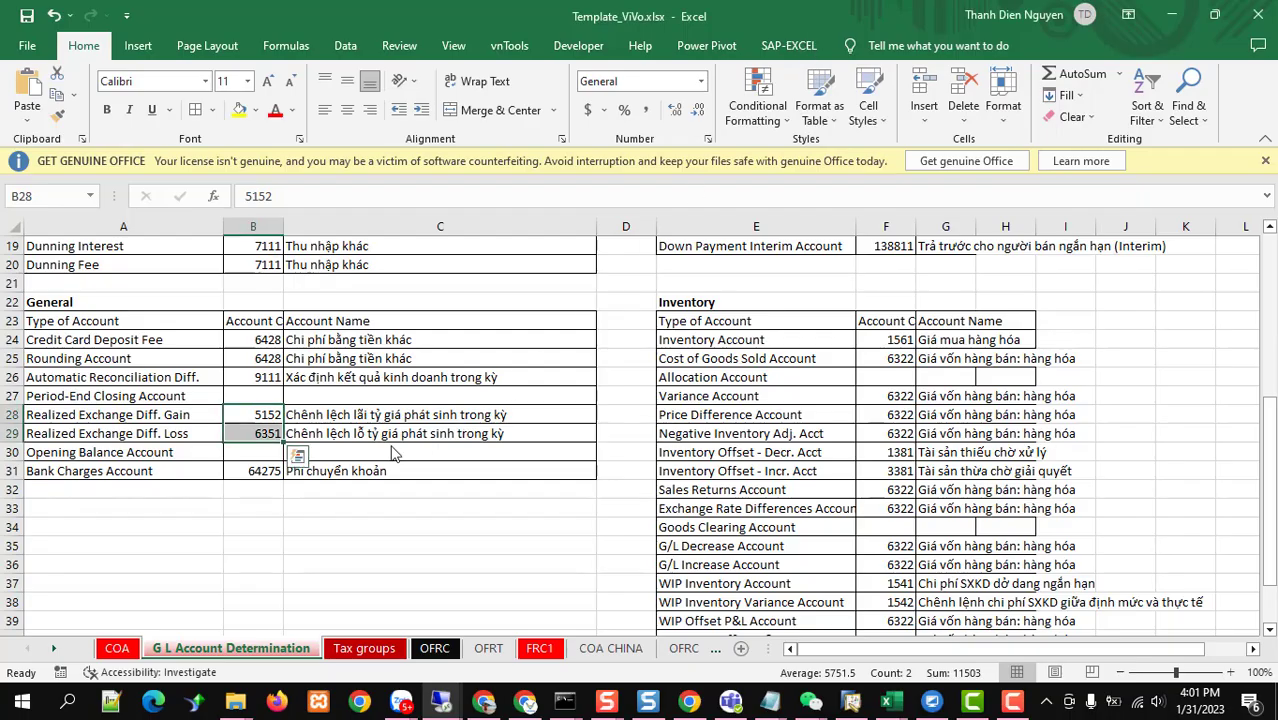
{"action": "left_click", "coordinate": [262, 471]}
{"action": "key", "text": "ctrl+c"}
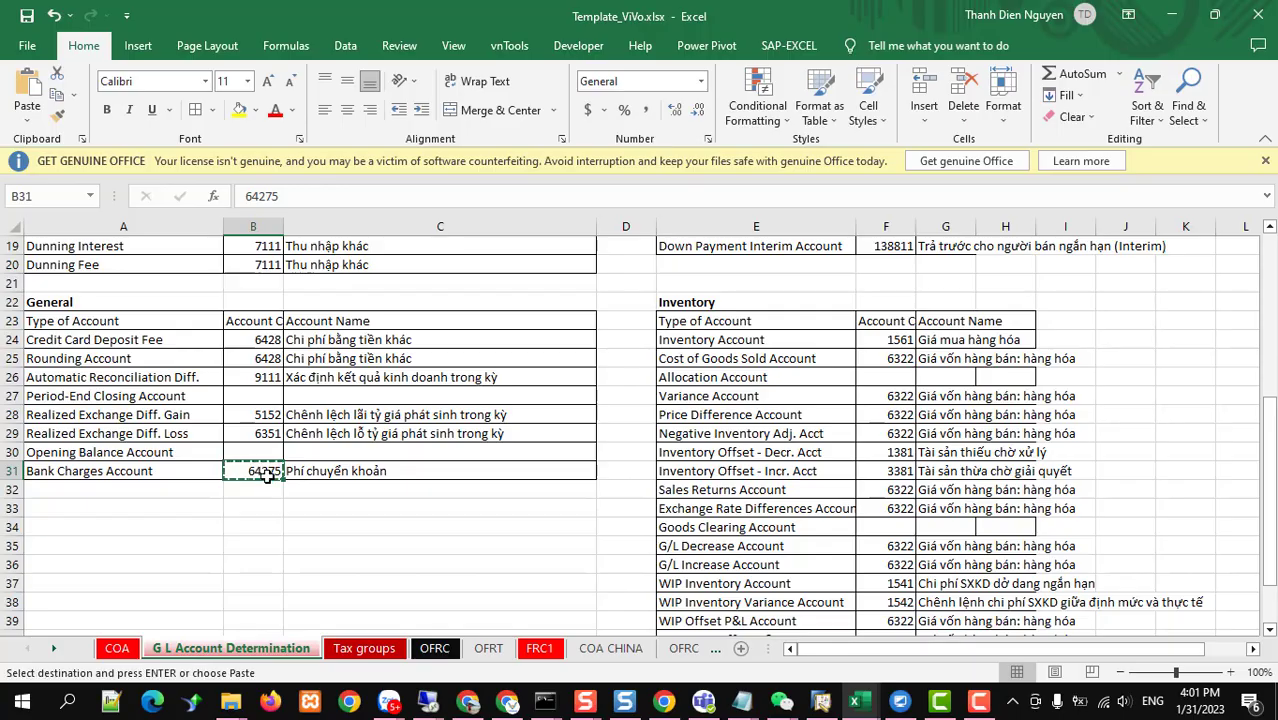
{"action": "key", "text": "alt+Tab"}
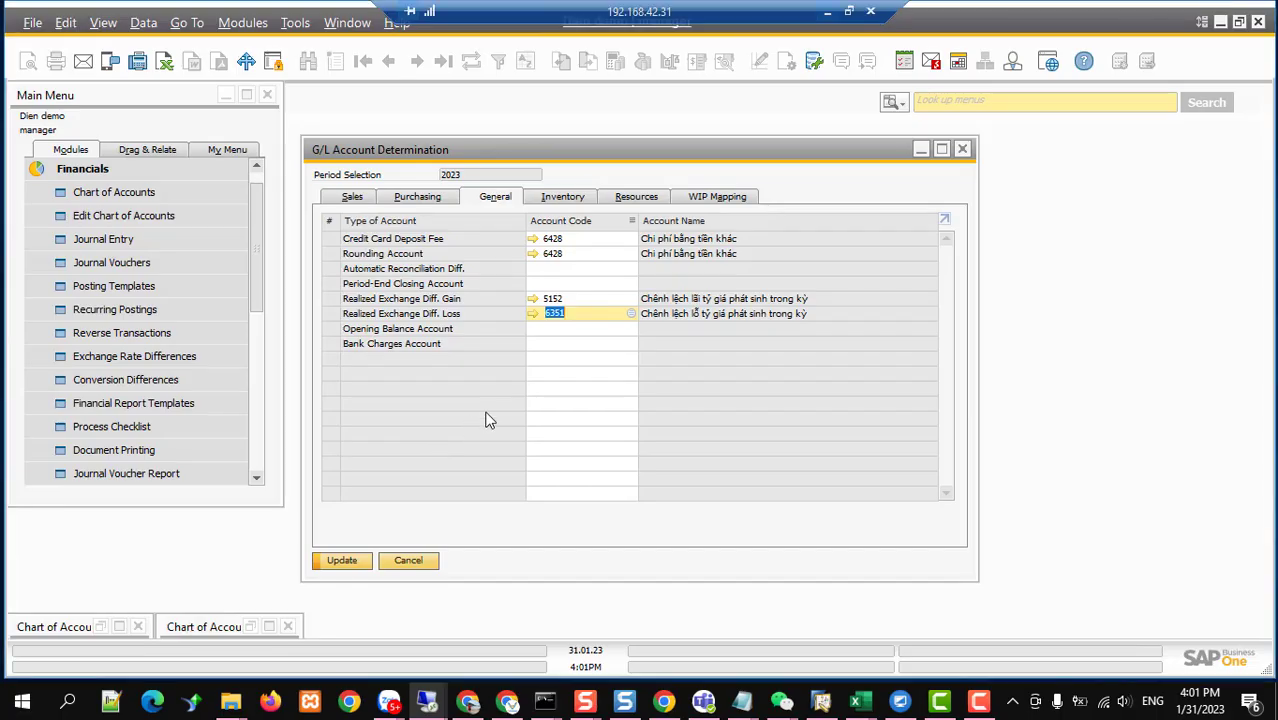
{"action": "left_click", "coordinate": [561, 344]}
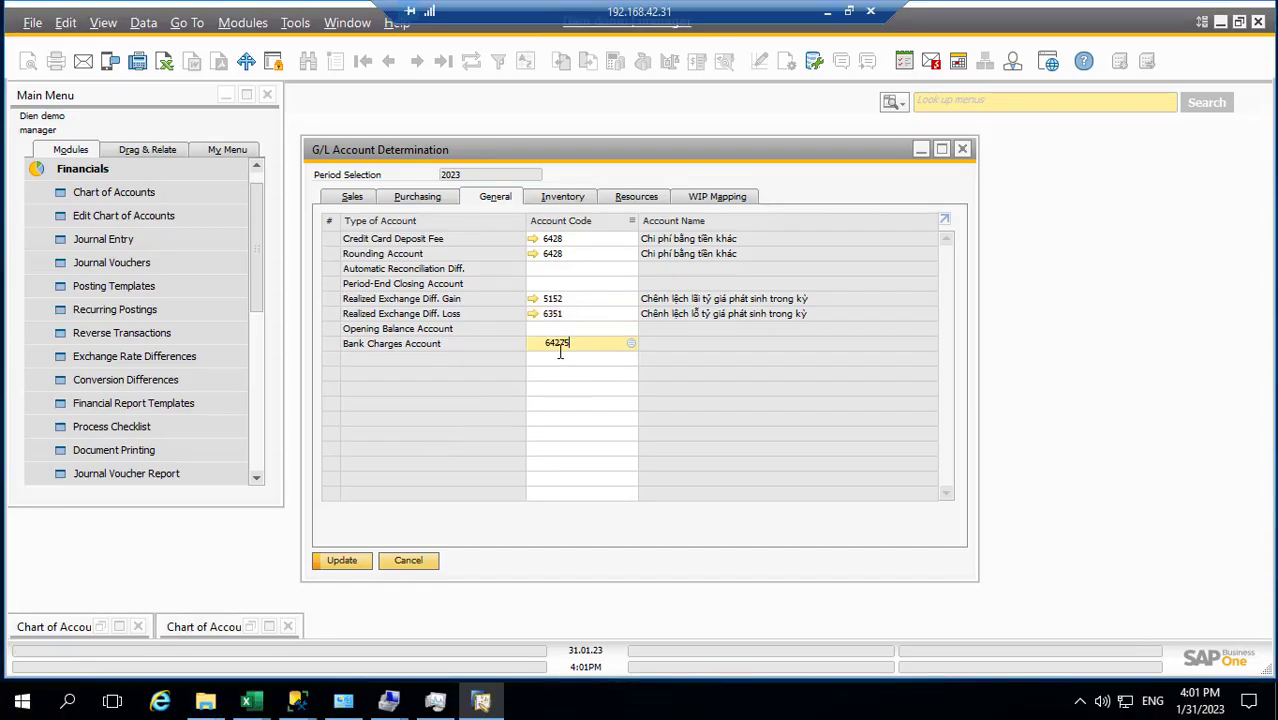
{"action": "left_click", "coordinate": [341, 560]}
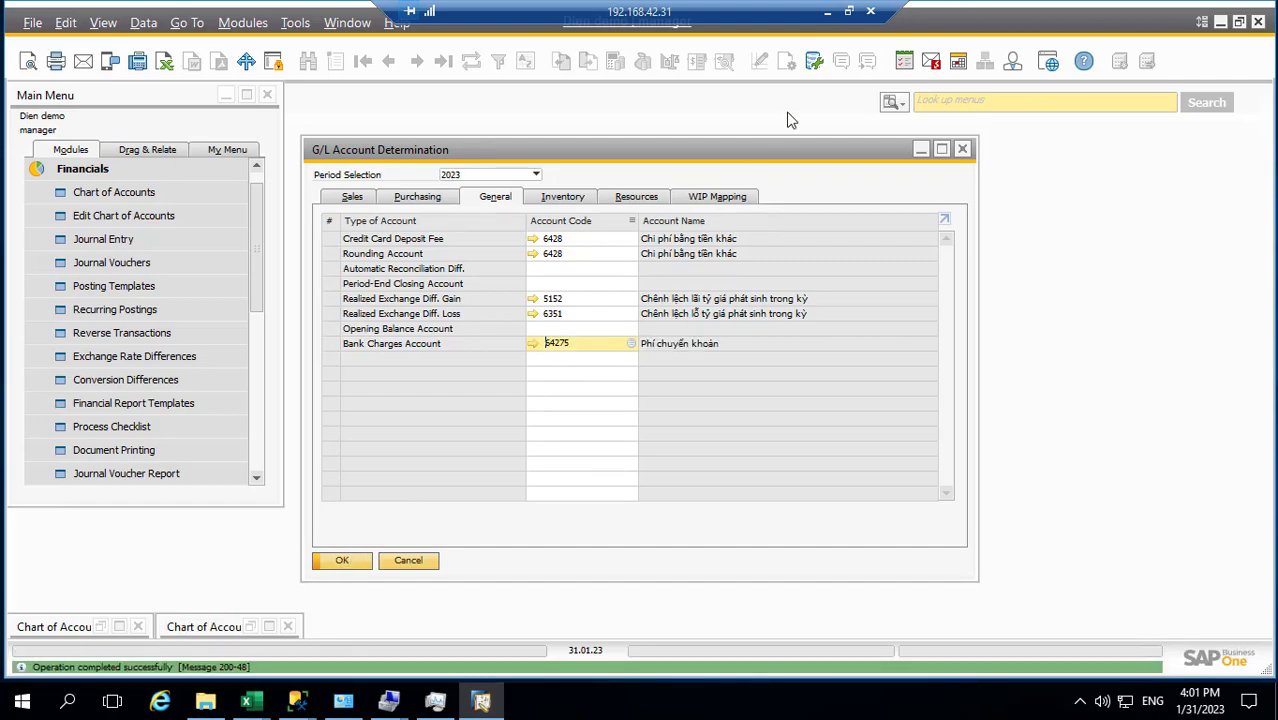
{"action": "left_click", "coordinate": [827, 11]}
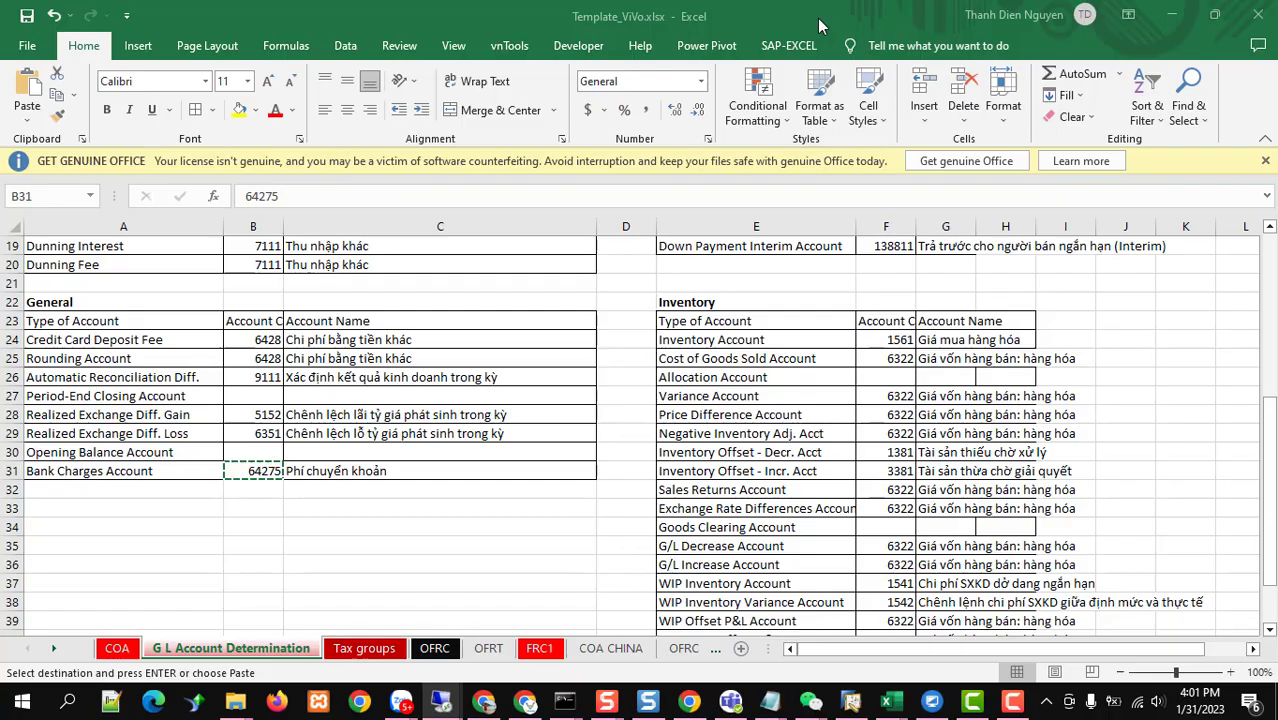
Step: Copy code 9111 from the template's cell B26 and open SAP's Edit Chart of Accounts with all account groups selected
{"action": "left_click", "coordinate": [265, 380]}
{"action": "key", "text": "ctrl+c"}
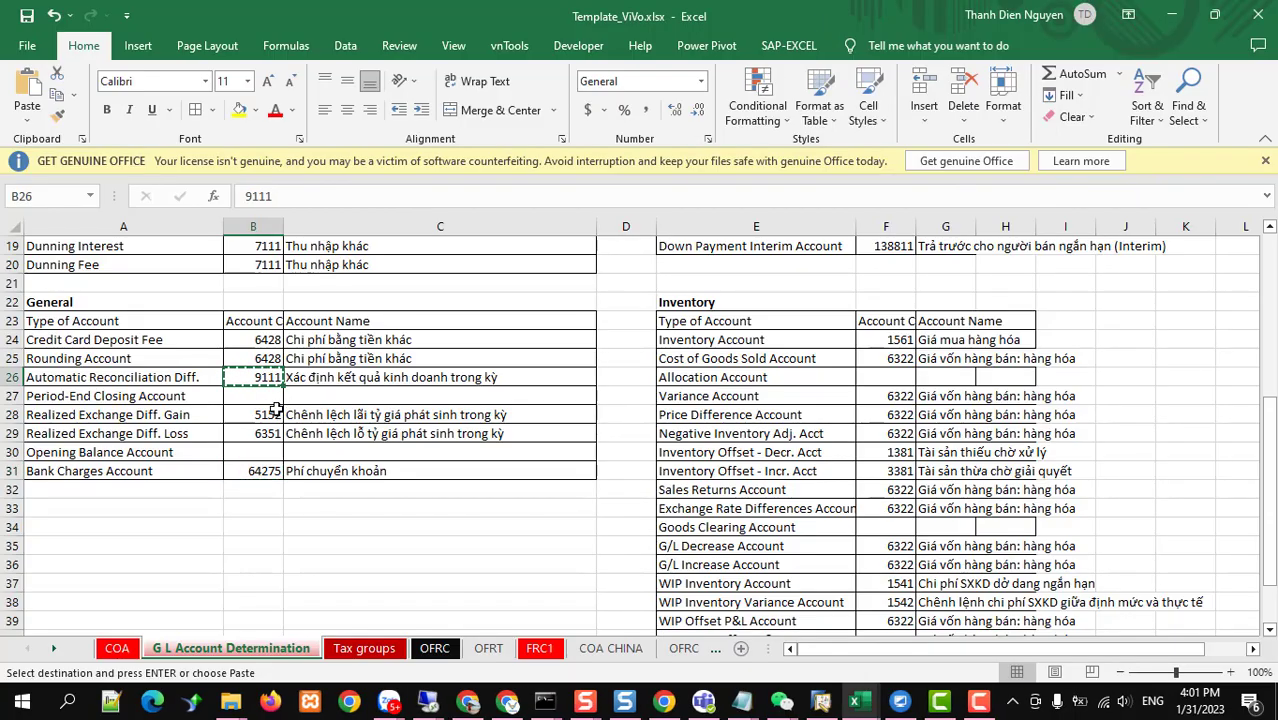
{"action": "key", "text": "alt+Tab"}
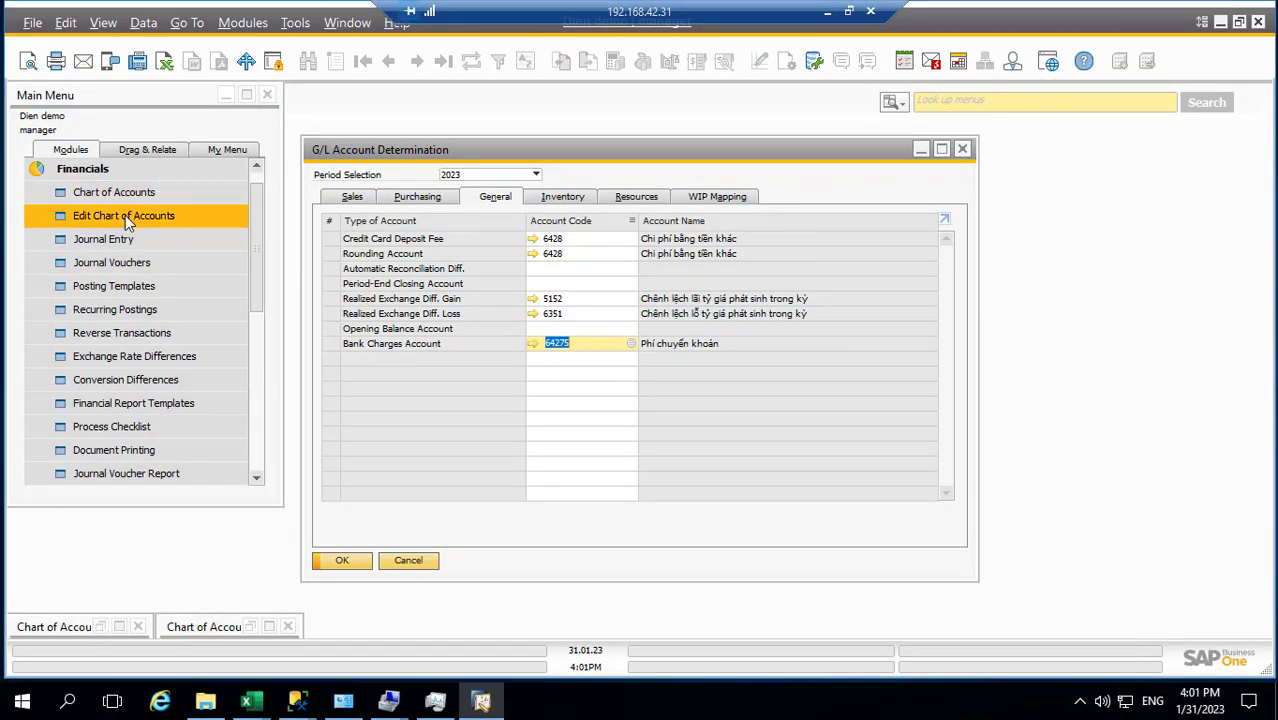
{"action": "left_click", "coordinate": [125, 215]}
{"action": "left_click", "coordinate": [645, 455]}
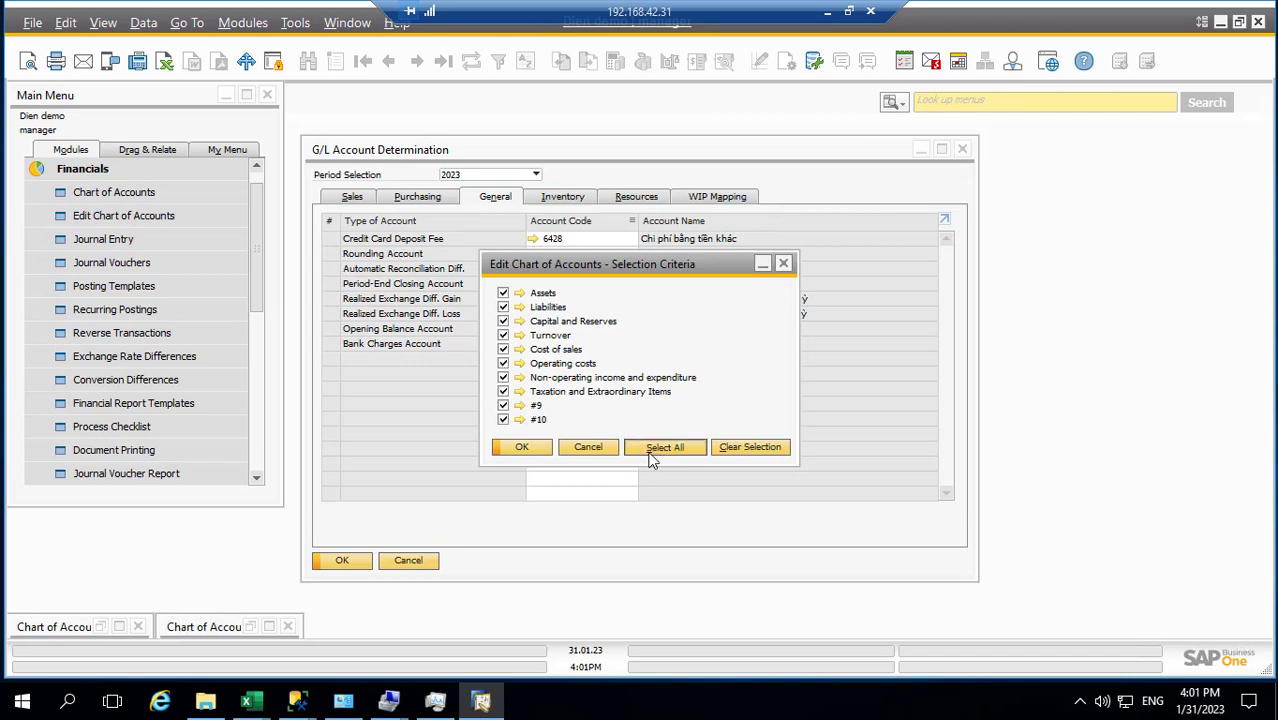
{"action": "left_click", "coordinate": [521, 450]}
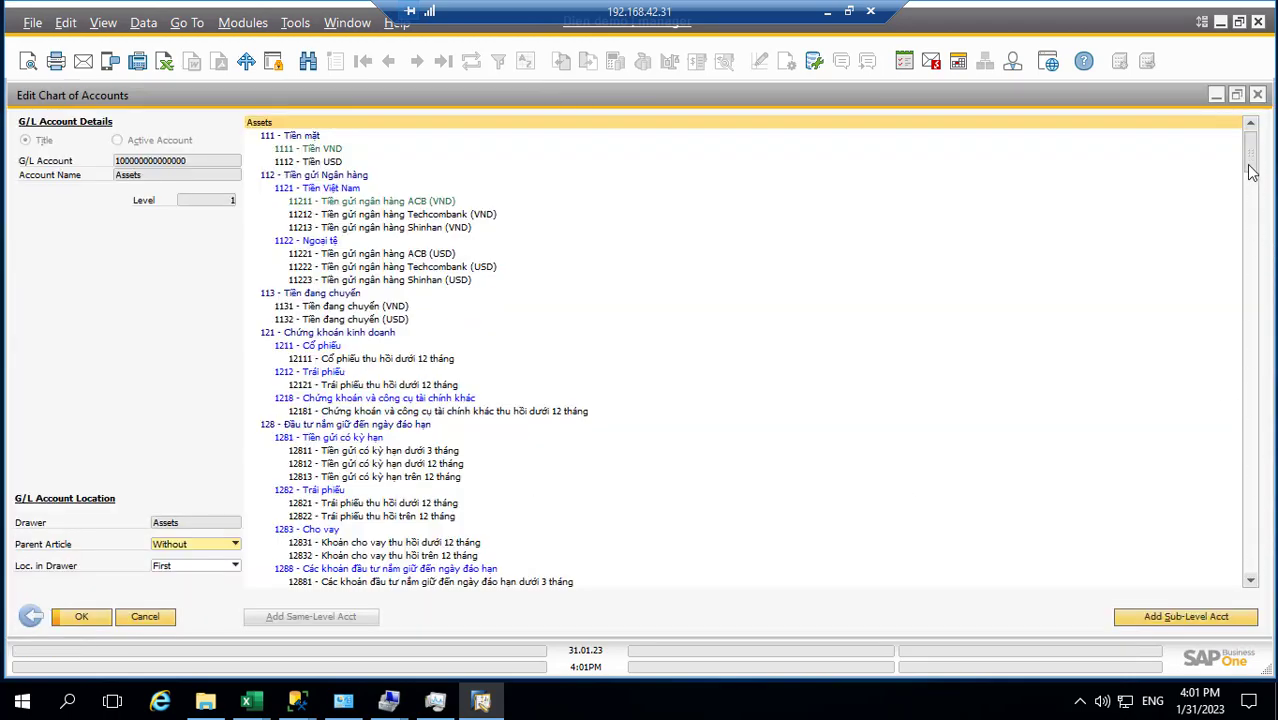
Step: Select account 911 under Taxation and Extraordinary Items and check its code against the Excel template
{"action": "left_click_drag", "start_coordinate": [1252, 172], "coordinate": [1260, 567]}
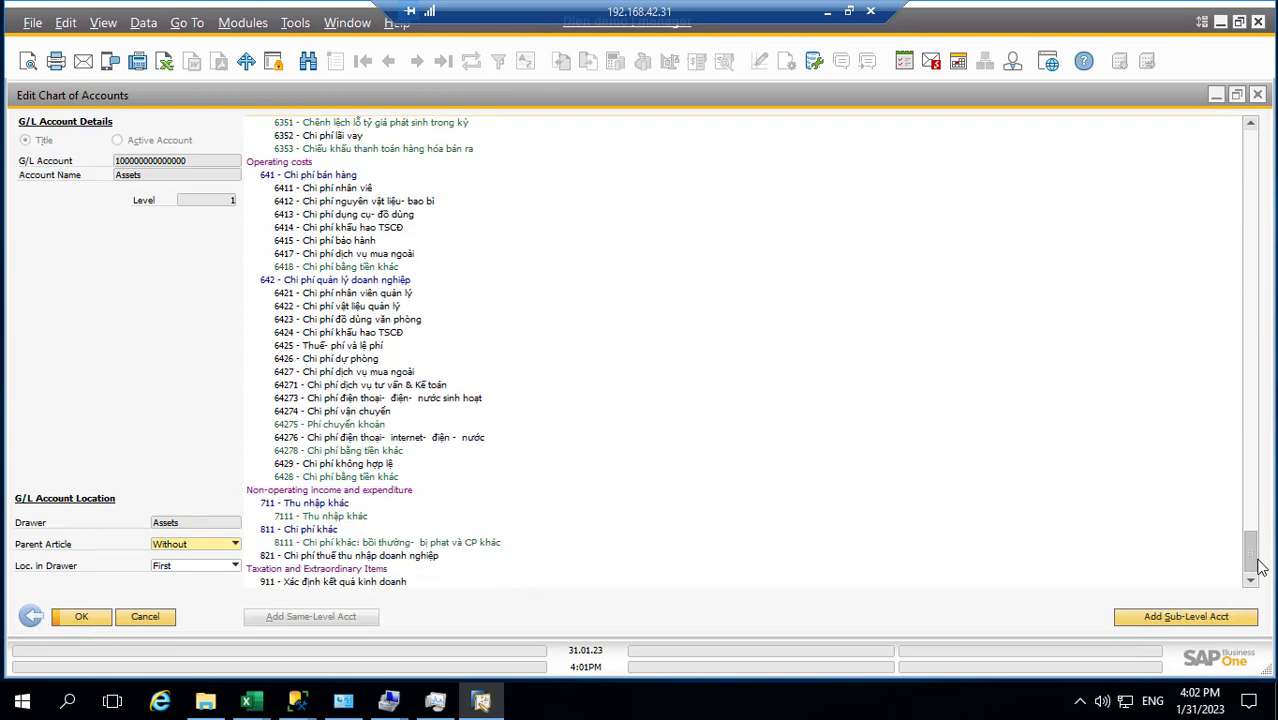
{"action": "scroll", "coordinate": [577, 573], "scroll_direction": "up", "scroll_amount": 1}
{"action": "scroll", "coordinate": [430, 577], "scroll_direction": "down", "scroll_amount": 1}
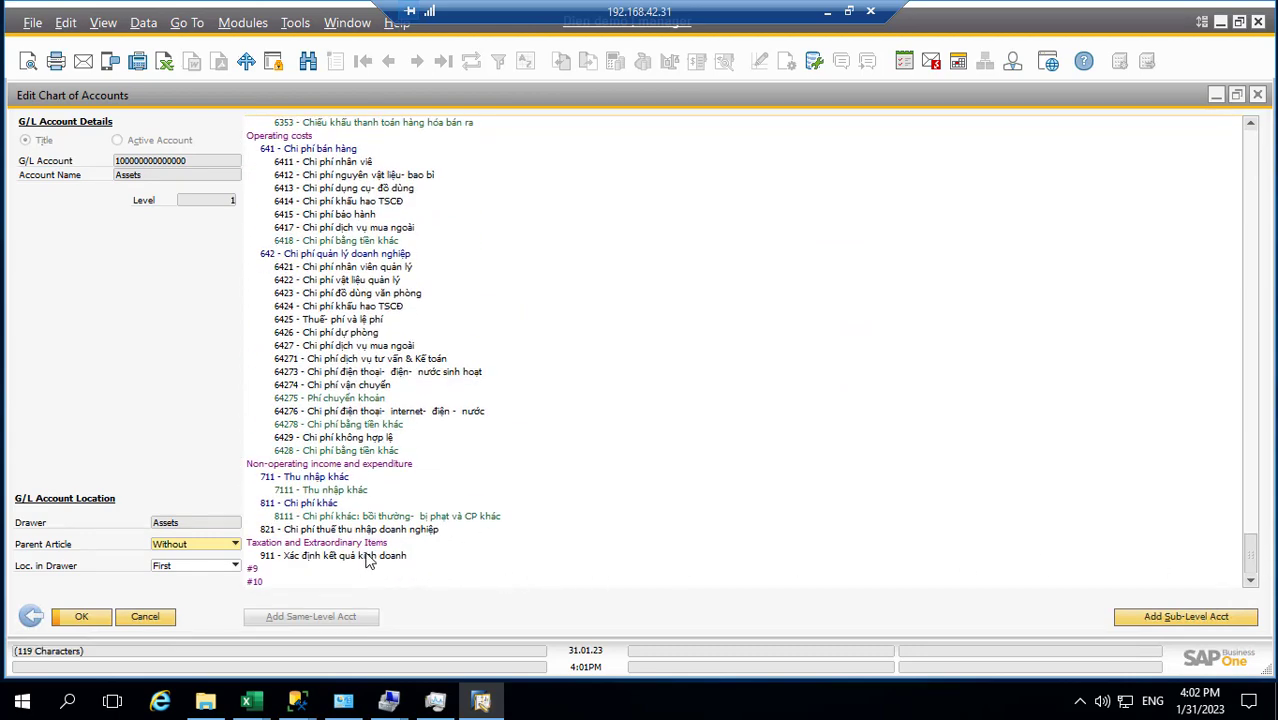
{"action": "left_click", "coordinate": [367, 557]}
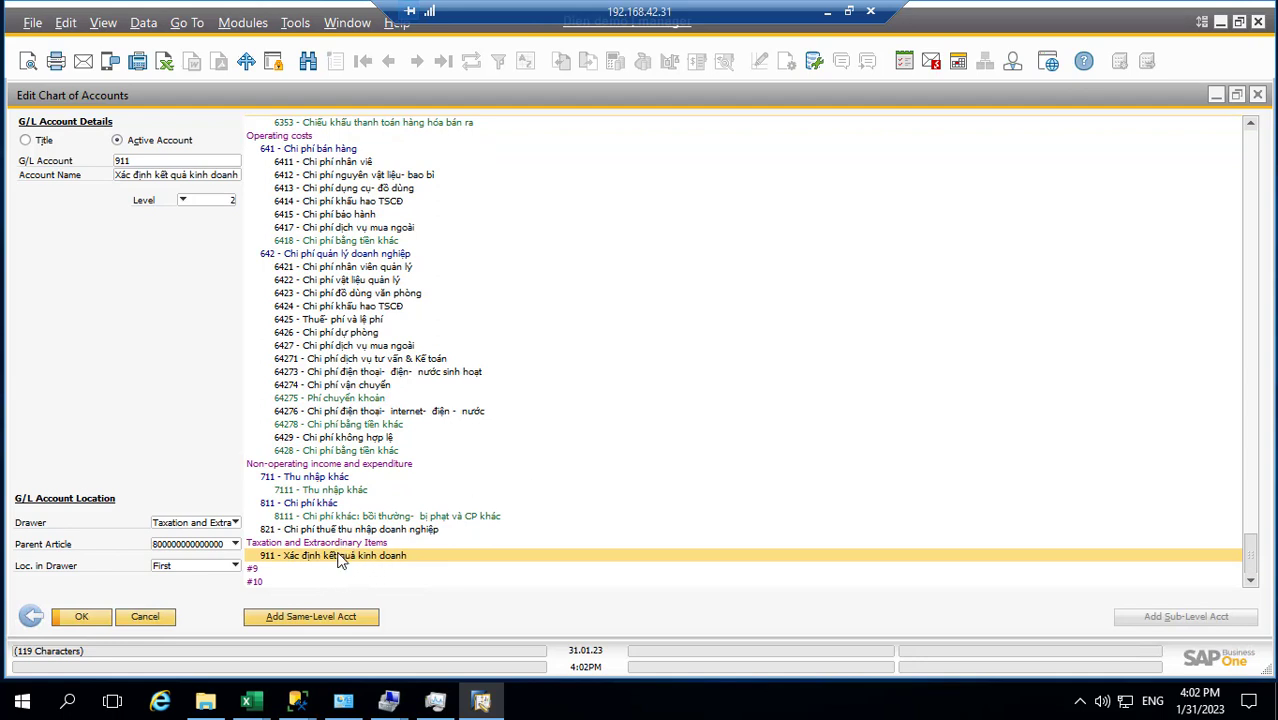
{"action": "left_click", "coordinate": [145, 161]}
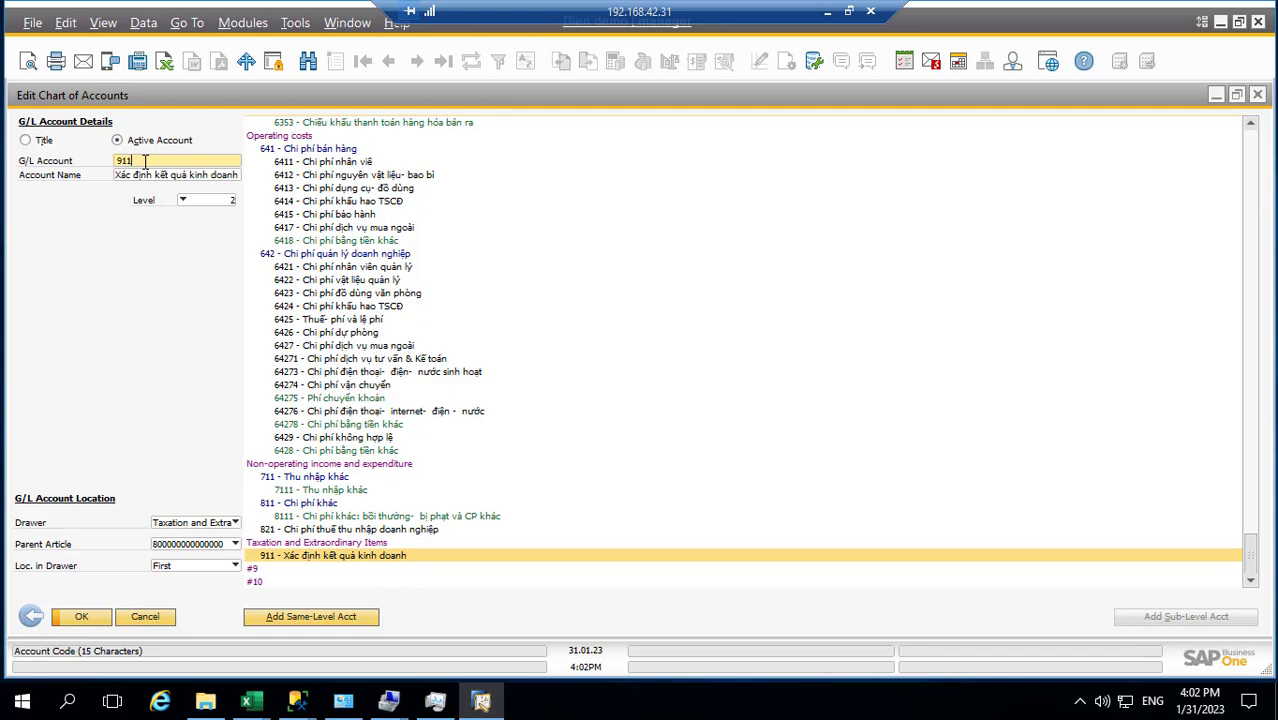
{"action": "left_click", "coordinate": [826, 14]}
{"action": "scroll", "coordinate": [945, 432], "scroll_direction": "down", "scroll_amount": 3}
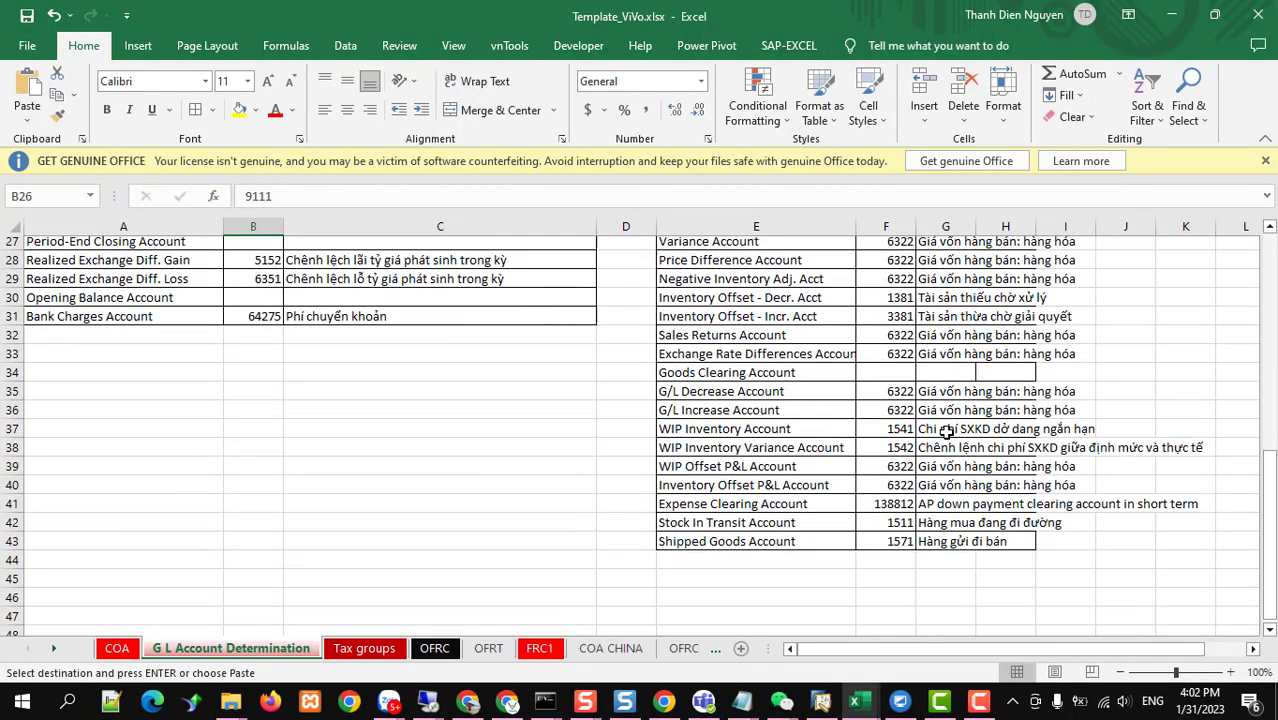
{"action": "scroll", "coordinate": [945, 432], "scroll_direction": "down", "scroll_amount": 1}
{"action": "scroll", "coordinate": [946, 432], "scroll_direction": "up", "scroll_amount": 4}
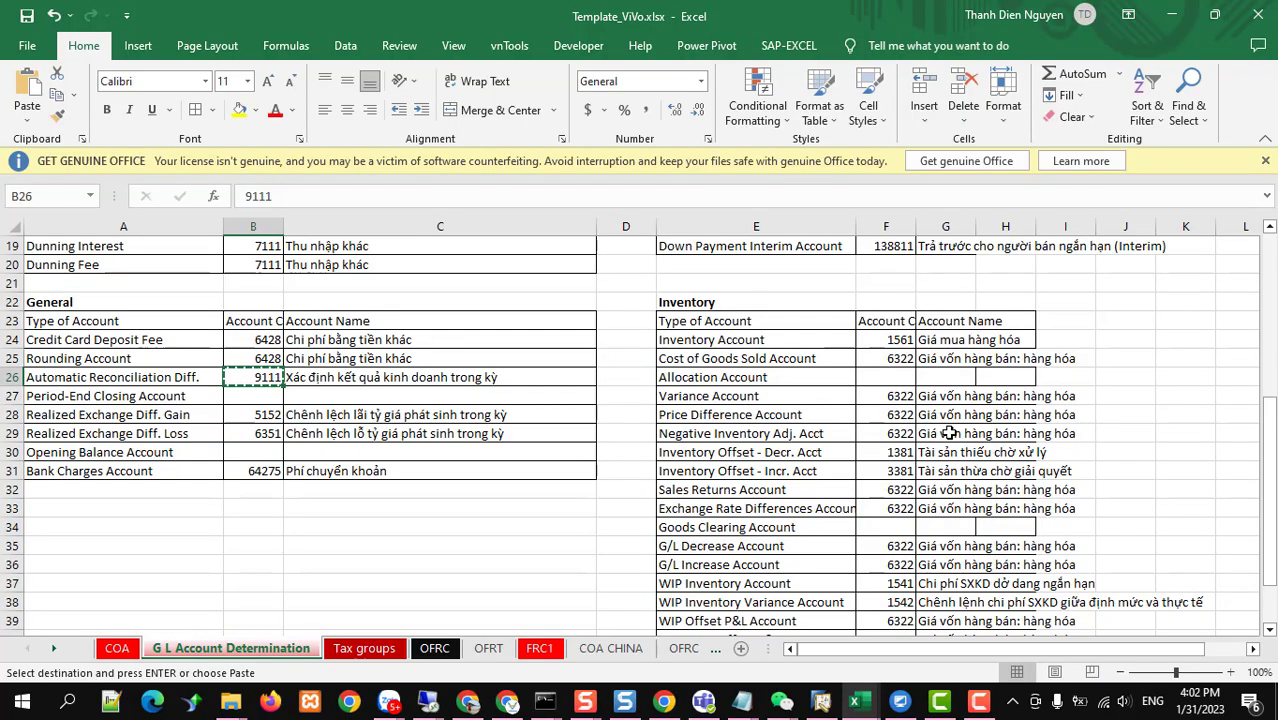
Step: In SAP, change the G/L account code of account 911 to 9111 and save the chart of accounts
{"action": "key", "text": "alt+Tab"}
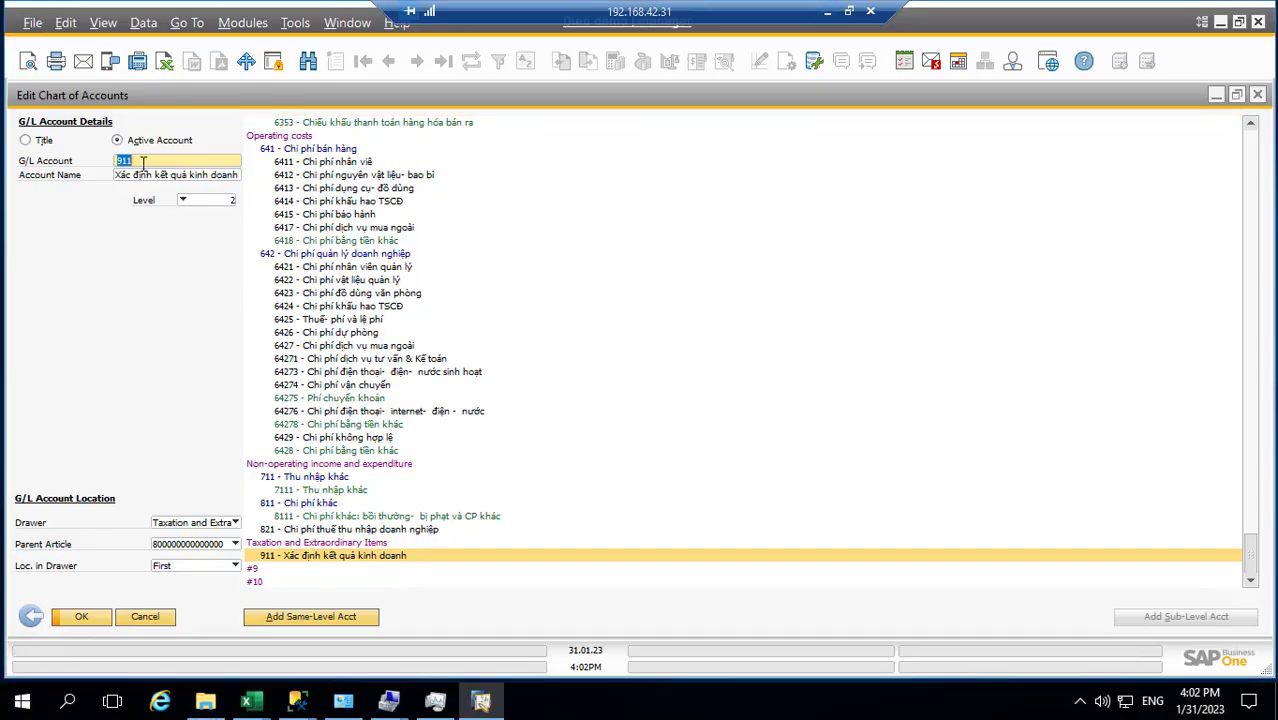
{"action": "left_click", "coordinate": [143, 161]}
{"action": "type", "text": "1"}
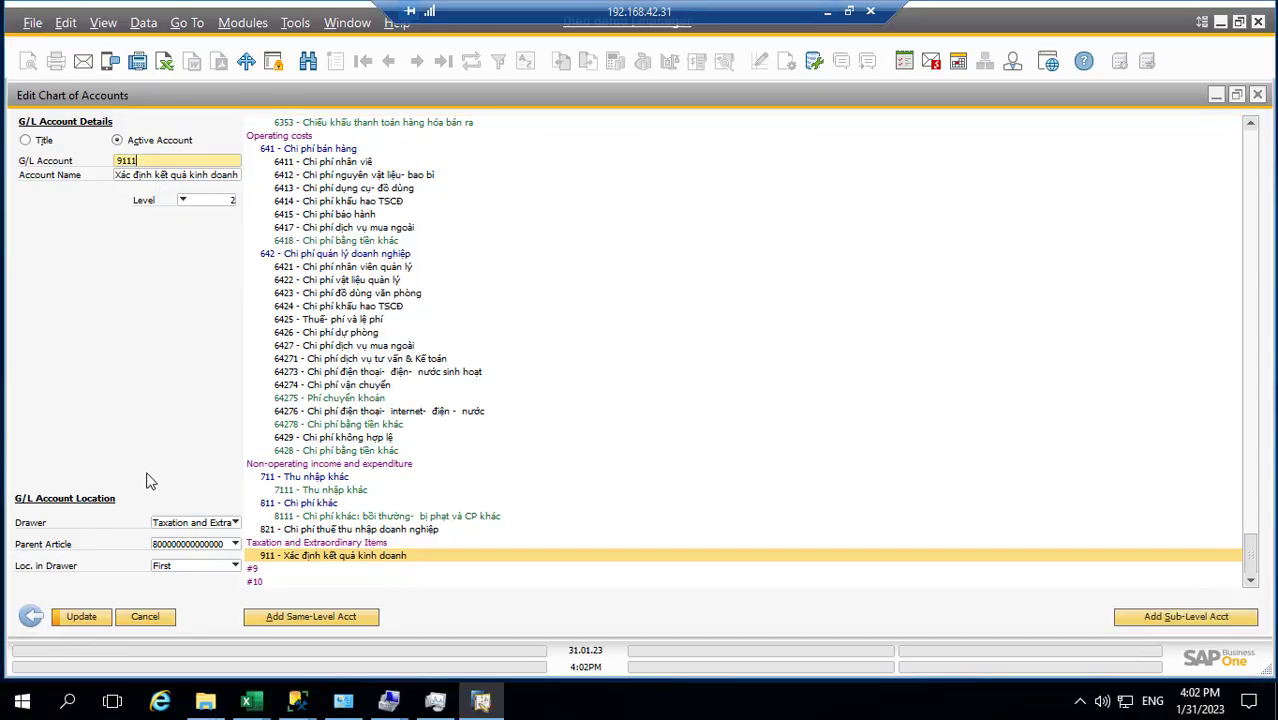
{"action": "left_click", "coordinate": [85, 619]}
{"action": "left_click", "coordinate": [72, 617]}
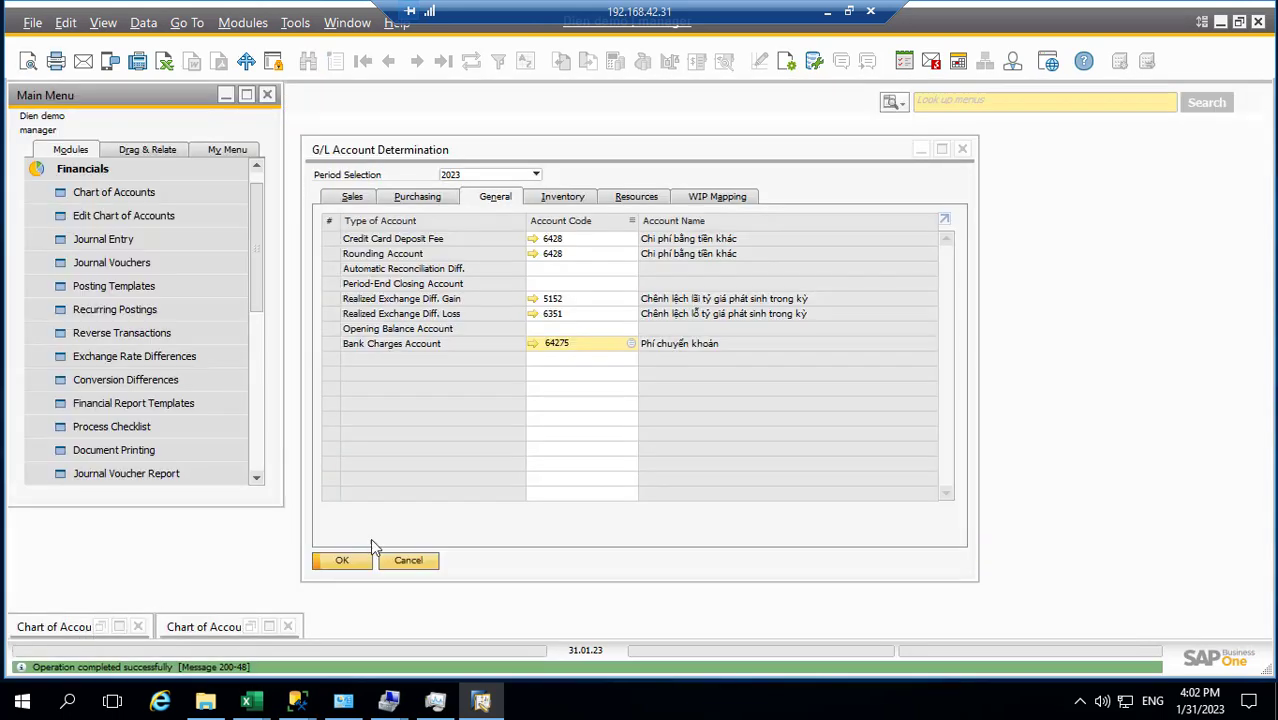
Step: Set the general Automatic Reconciliation Diff. account to 9111 and save the account determination
{"action": "left_click", "coordinate": [563, 270]}
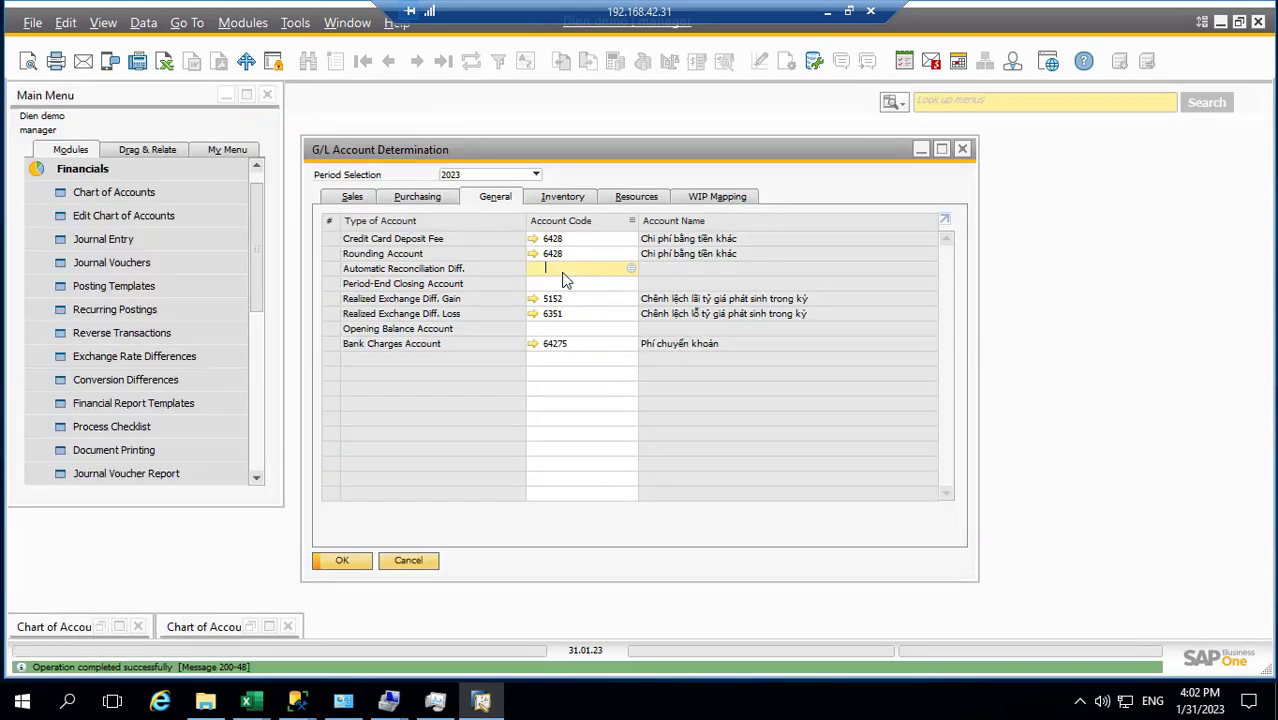
{"action": "type", "text": "911"}
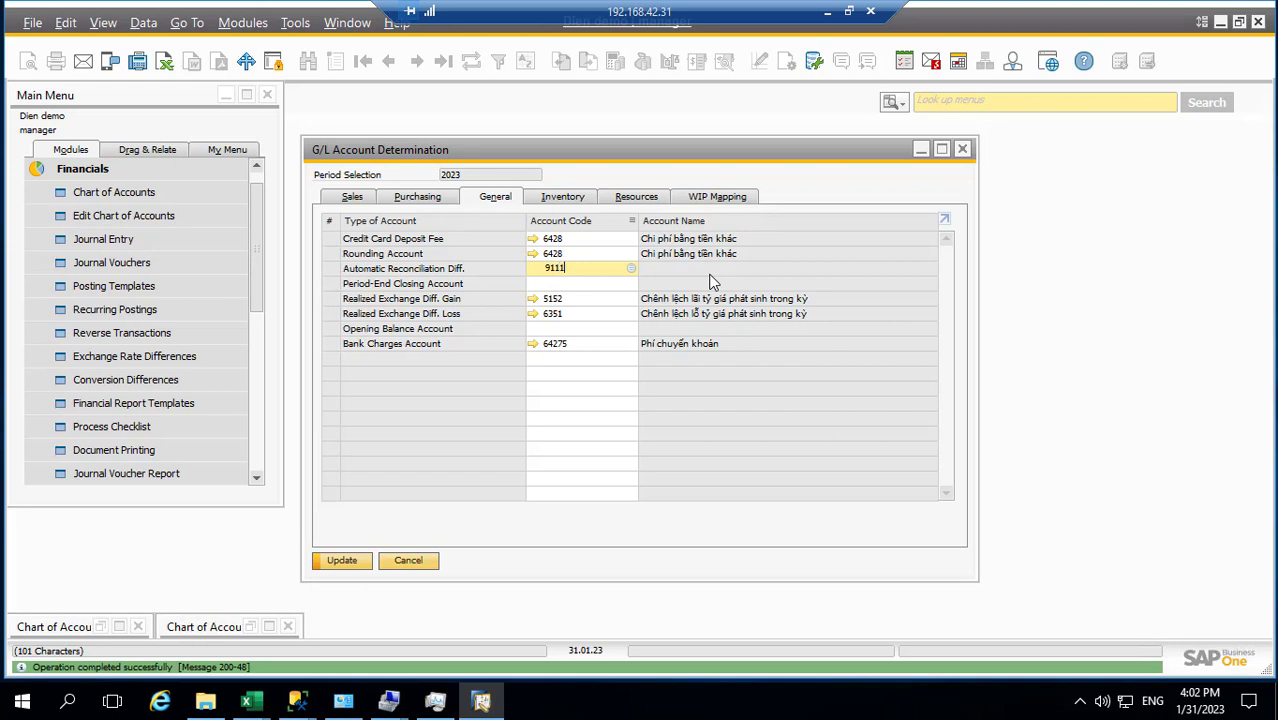
{"action": "type", "text": "1"}
{"action": "key", "text": "Tab"}
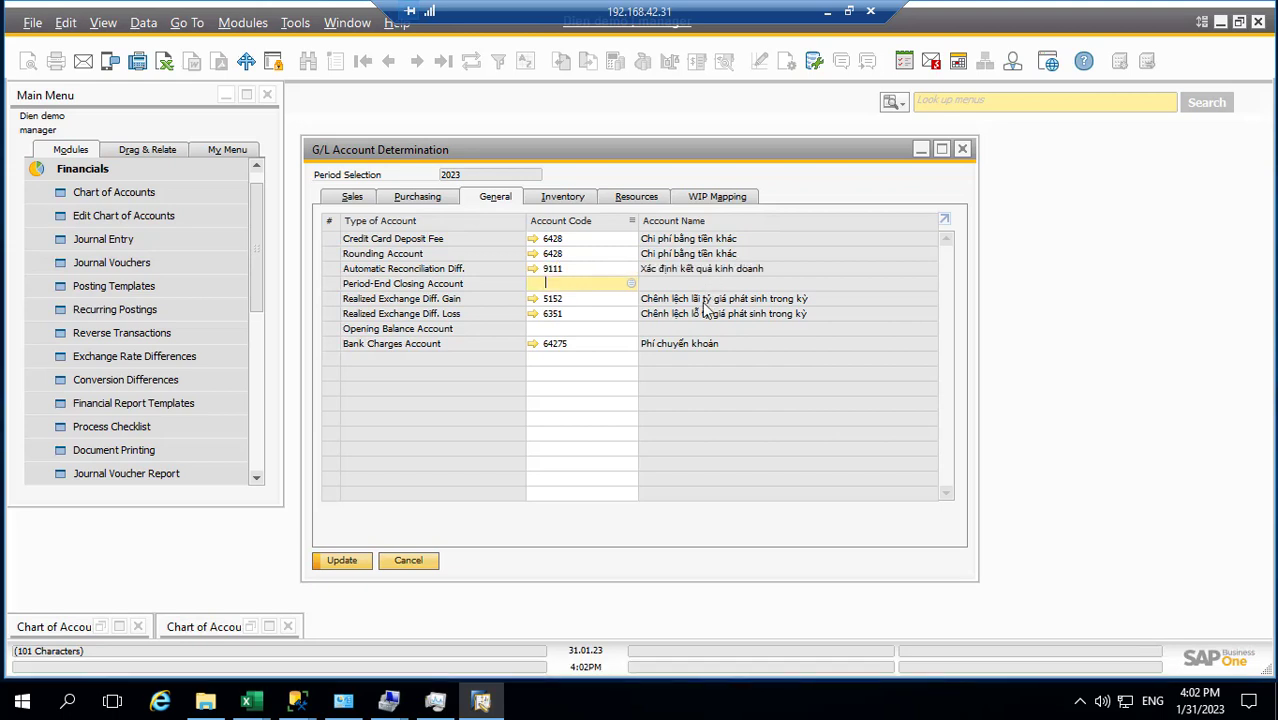
{"action": "left_click", "coordinate": [326, 566]}
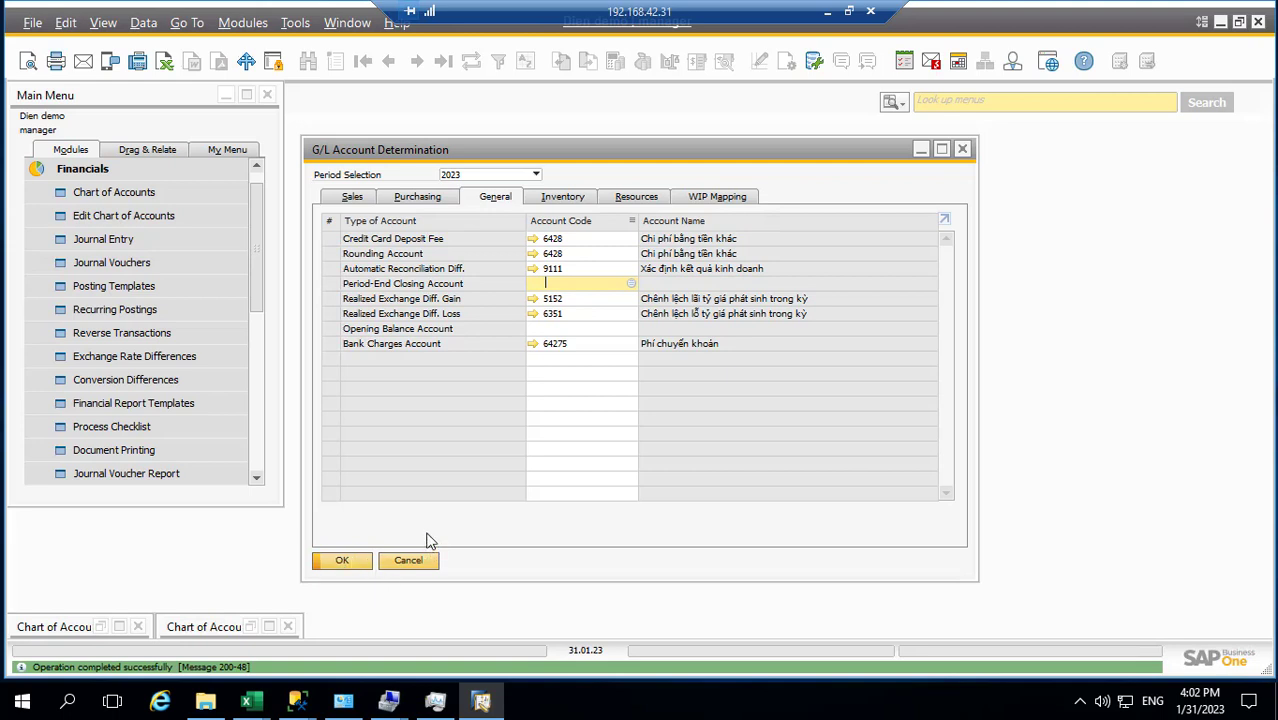
Step: Check the Period-End Closing and Opening Balance codes in the template's cells B27 and B30, and open SAP's inventory account determination
{"action": "left_click", "coordinate": [827, 11]}
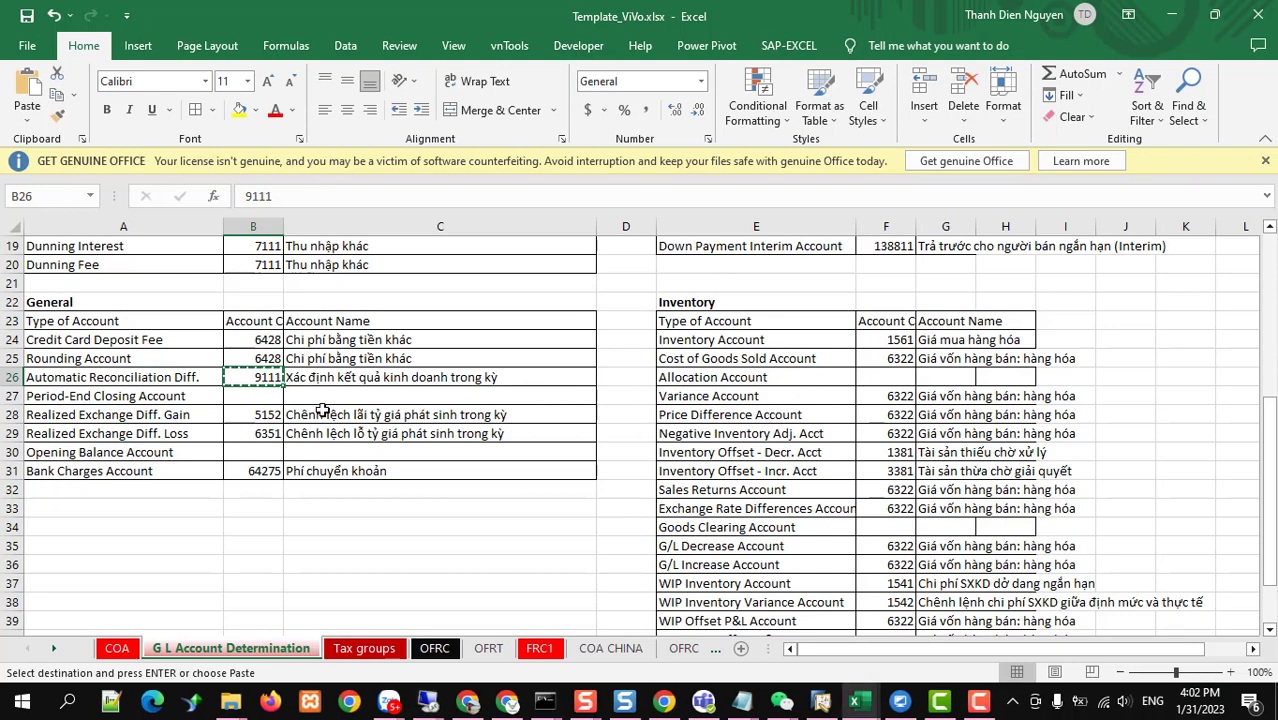
{"action": "left_click", "coordinate": [268, 397]}
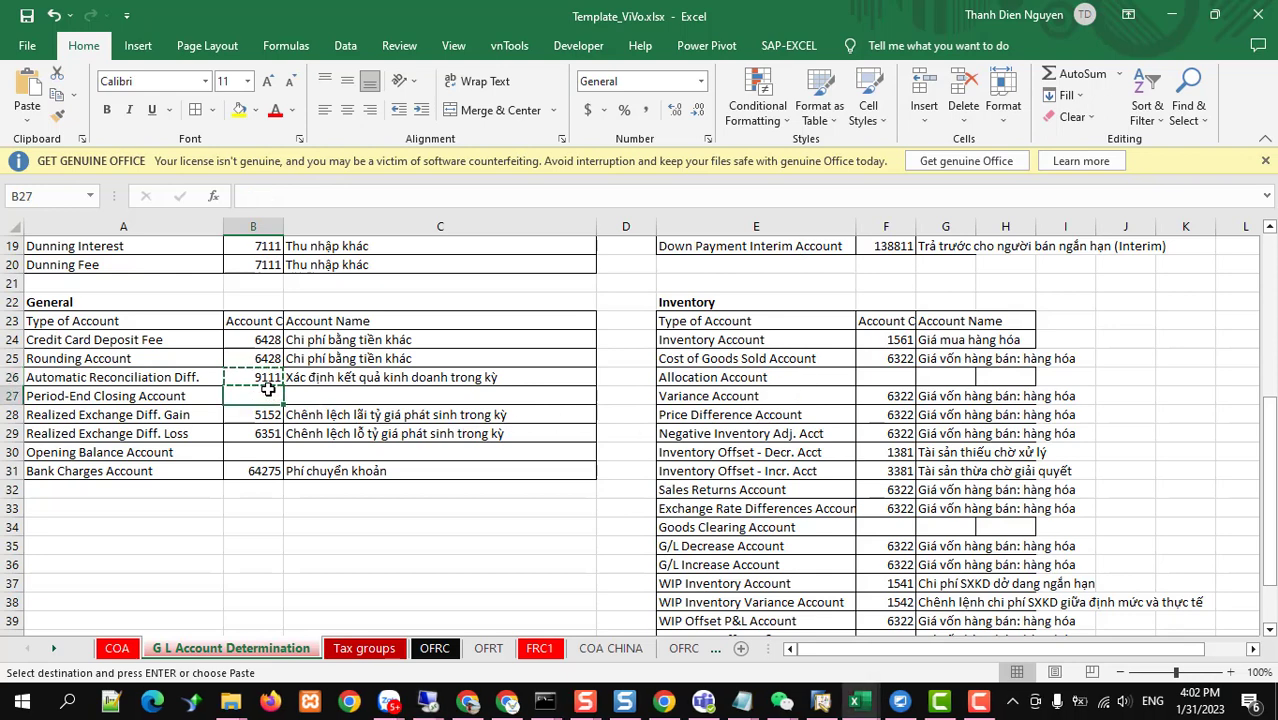
{"action": "left_click", "coordinate": [257, 452]}
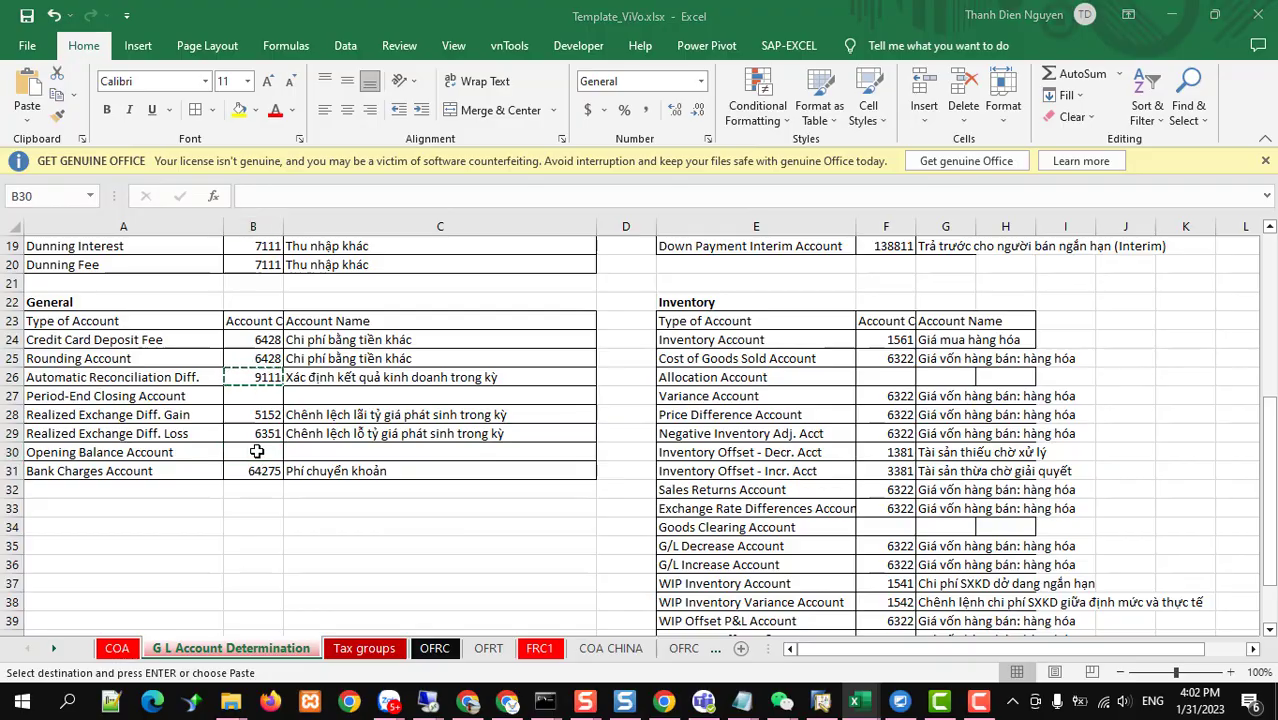
{"action": "key", "text": "alt+Tab"}
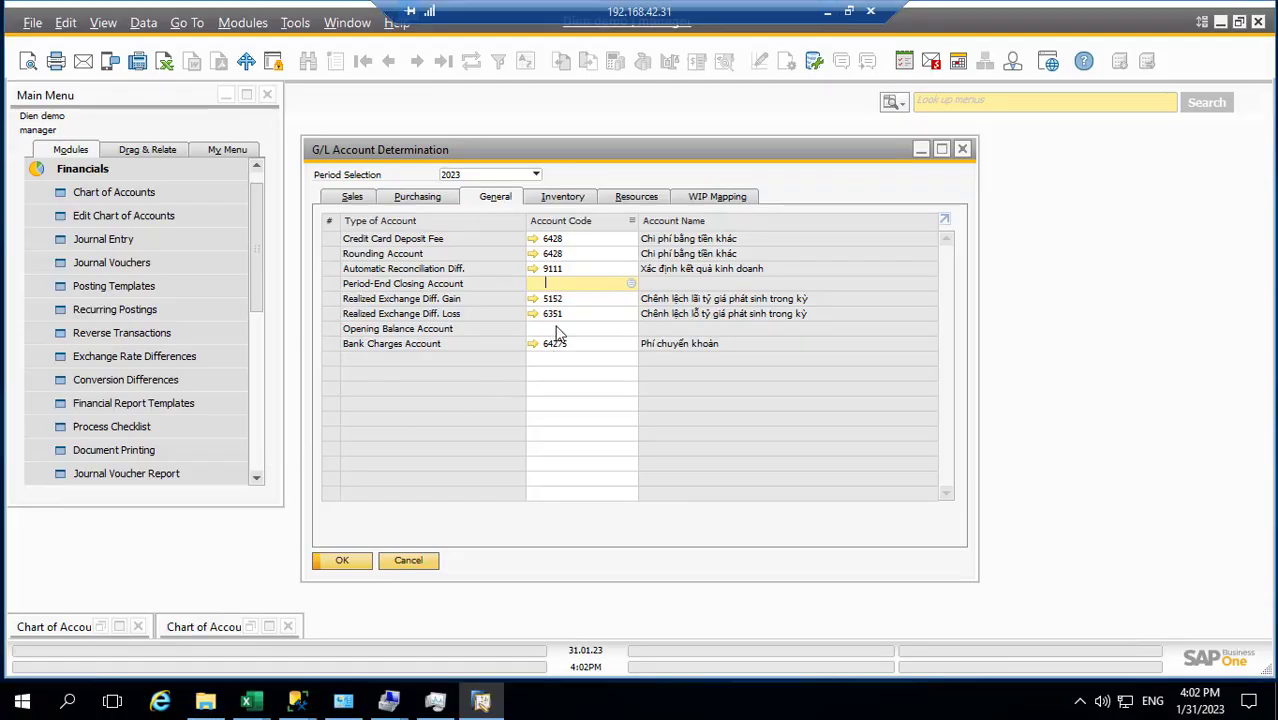
{"action": "left_click", "coordinate": [563, 198]}
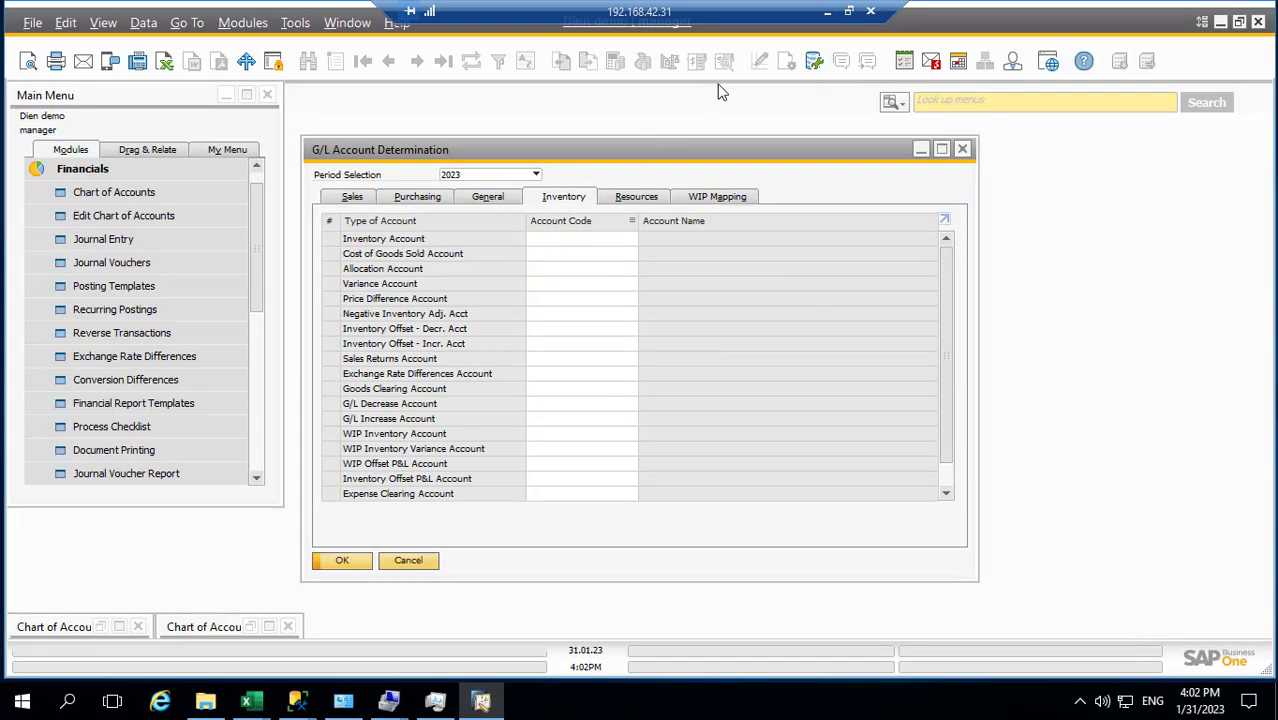
Step: Copy codes 1561 and 6322 from the template's cells F24:F25 into SAP's Inventory Account and Cost of Goods Sold Account
{"action": "left_click", "coordinate": [828, 14]}
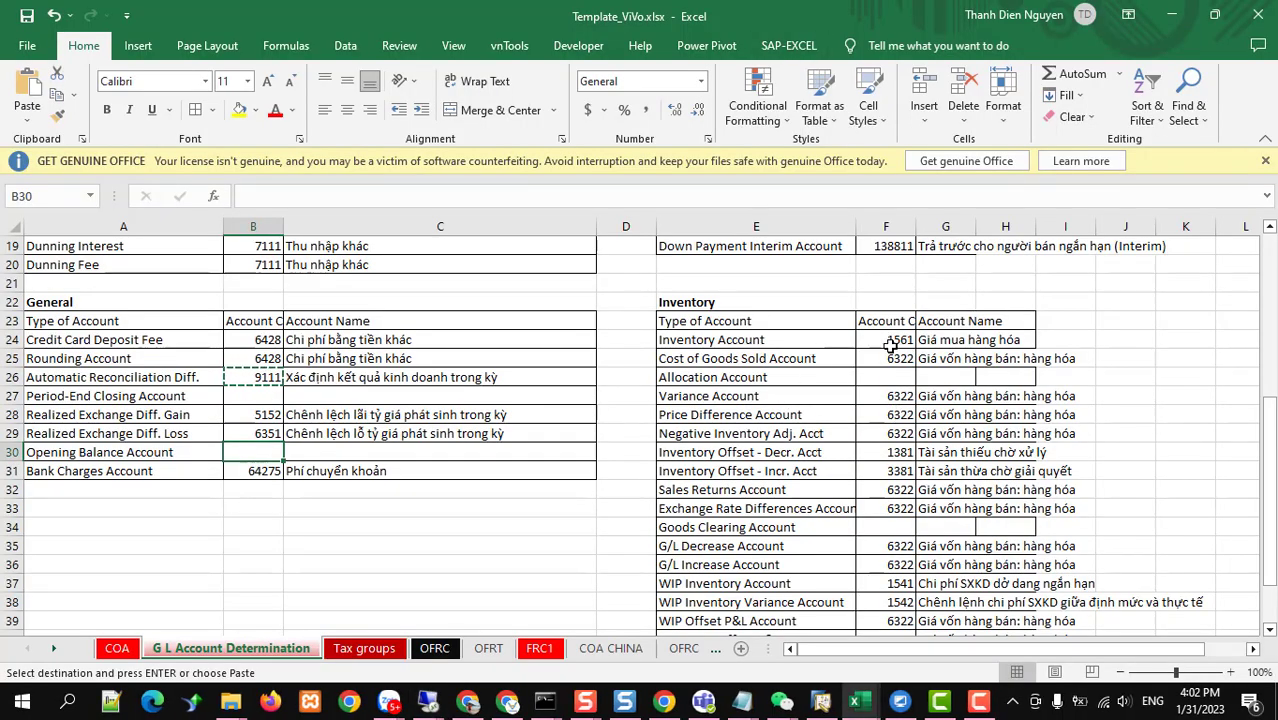
{"action": "left_click_drag", "start_coordinate": [892, 340], "coordinate": [893, 357]}
{"action": "key", "text": "ctrl+c"}
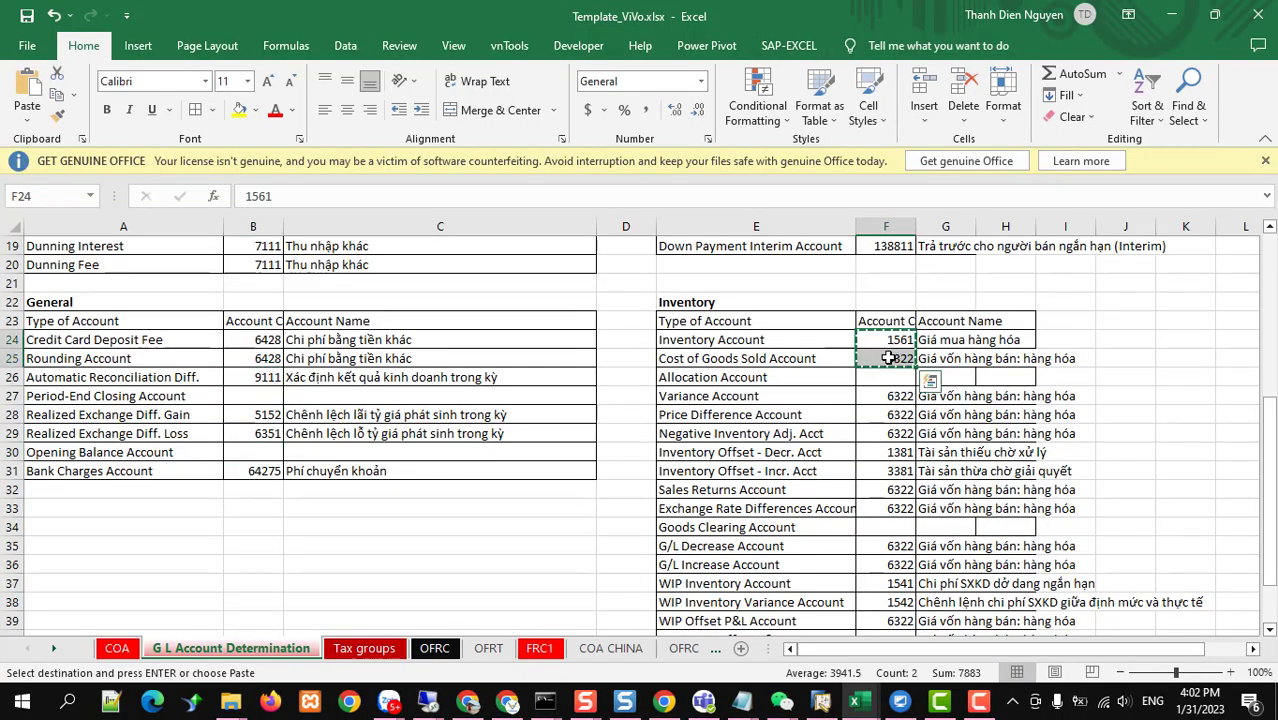
{"action": "key", "text": "alt+Tab"}
{"action": "left_click", "coordinate": [563, 241]}
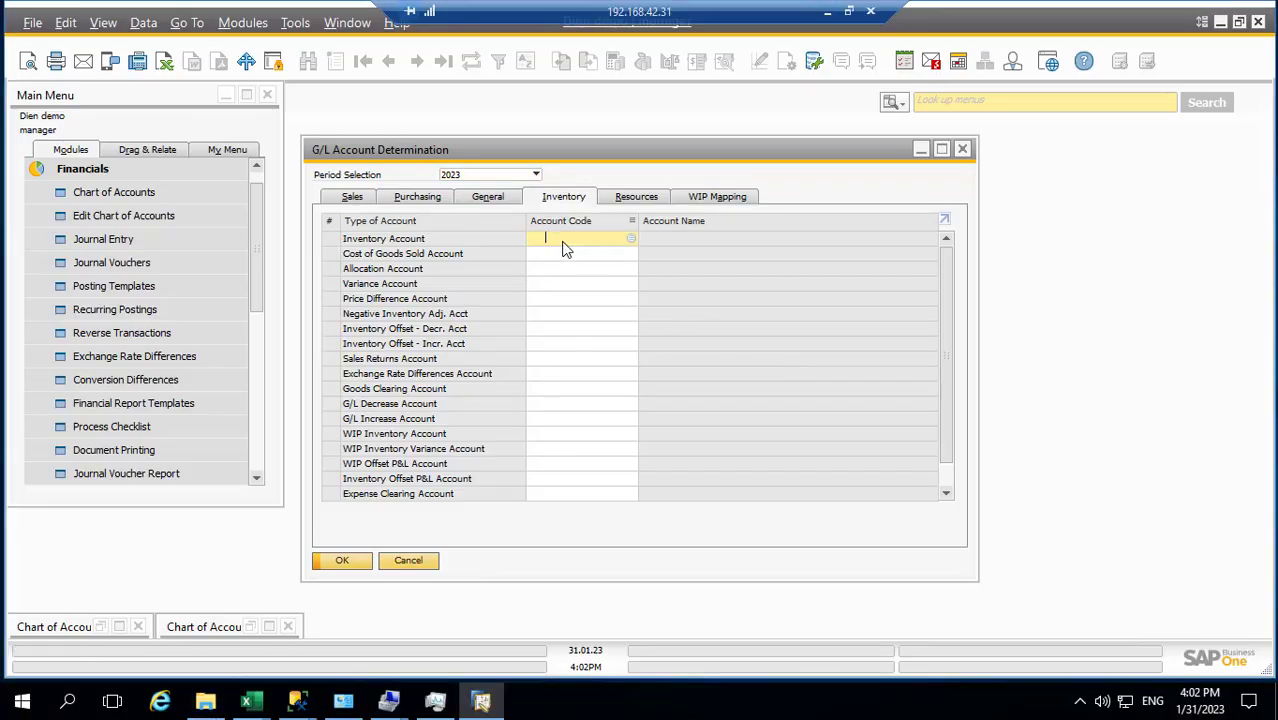
{"action": "key", "text": "ctrl+v"}
Step: Copy the template's inventory codes F27:F33 into SAP's inventory accounts from Variance Account through Exchange Rate Differences Account
{"action": "key", "text": "alt+Tab"}
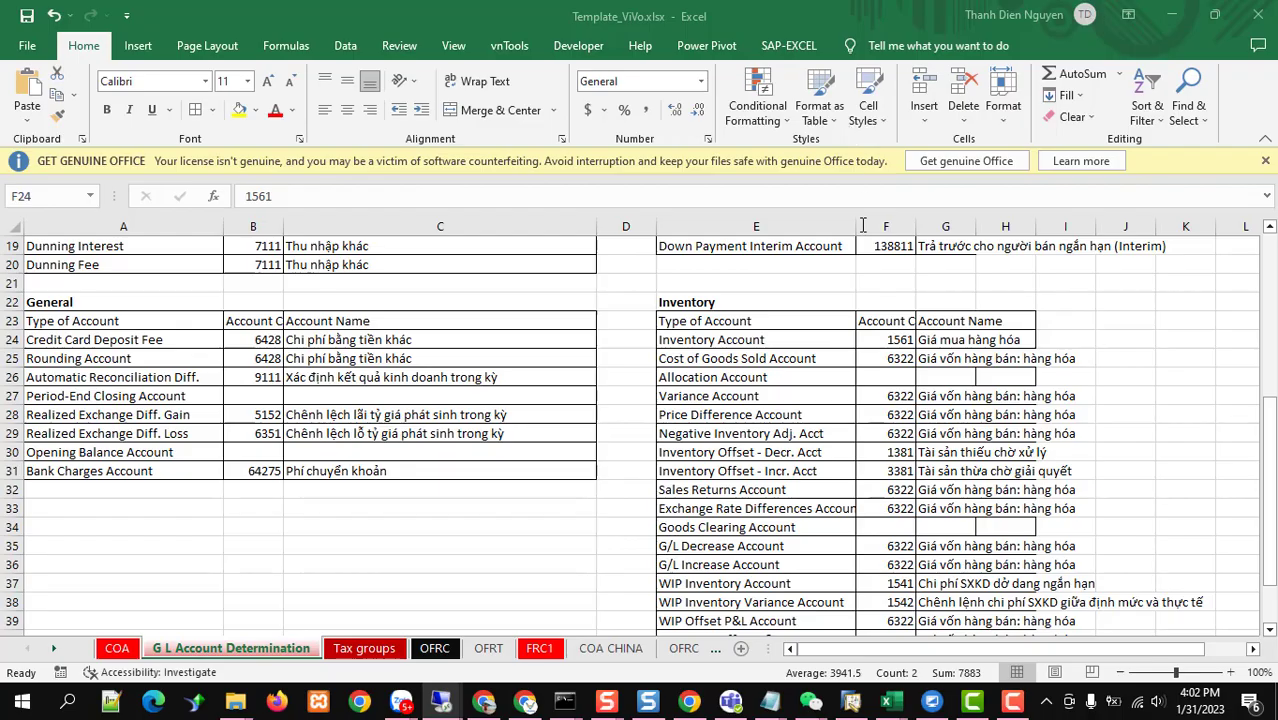
{"action": "left_click_drag", "start_coordinate": [888, 396], "coordinate": [893, 499]}
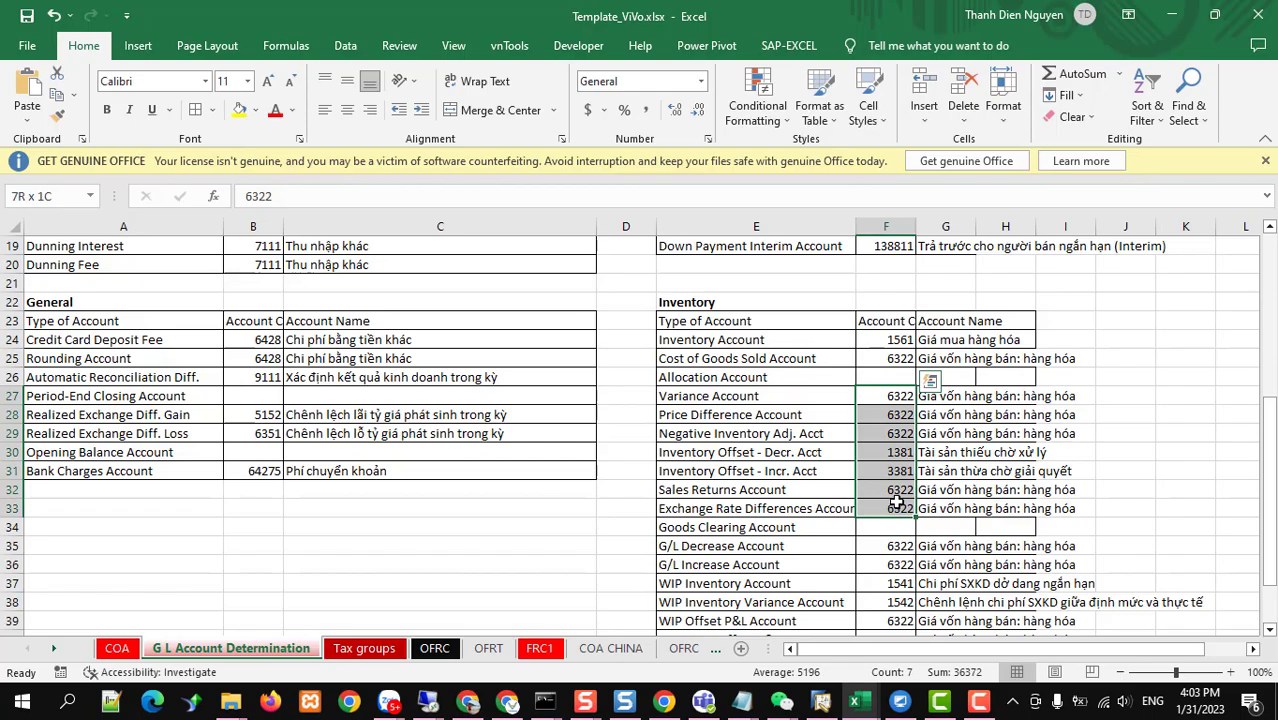
{"action": "key", "text": "ctrl+c"}
{"action": "key", "text": "alt+Tab"}
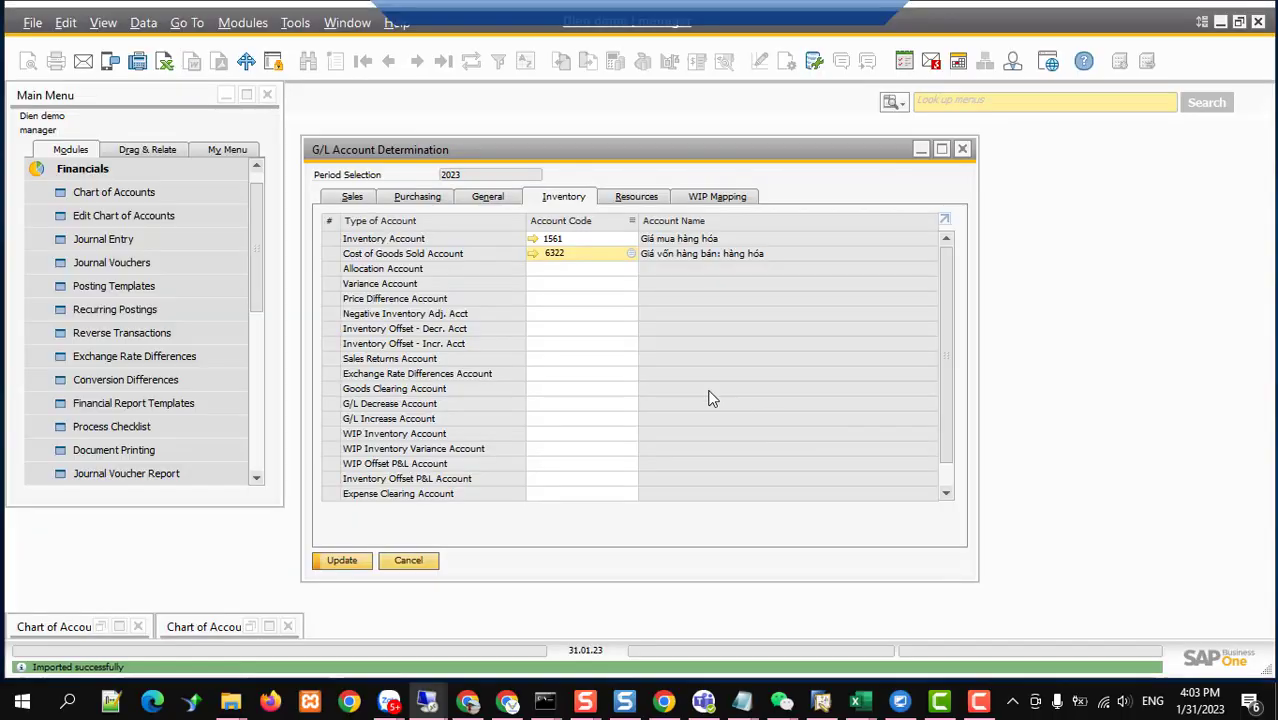
{"action": "left_click", "coordinate": [563, 281]}
{"action": "key", "text": "ctrl+v"}
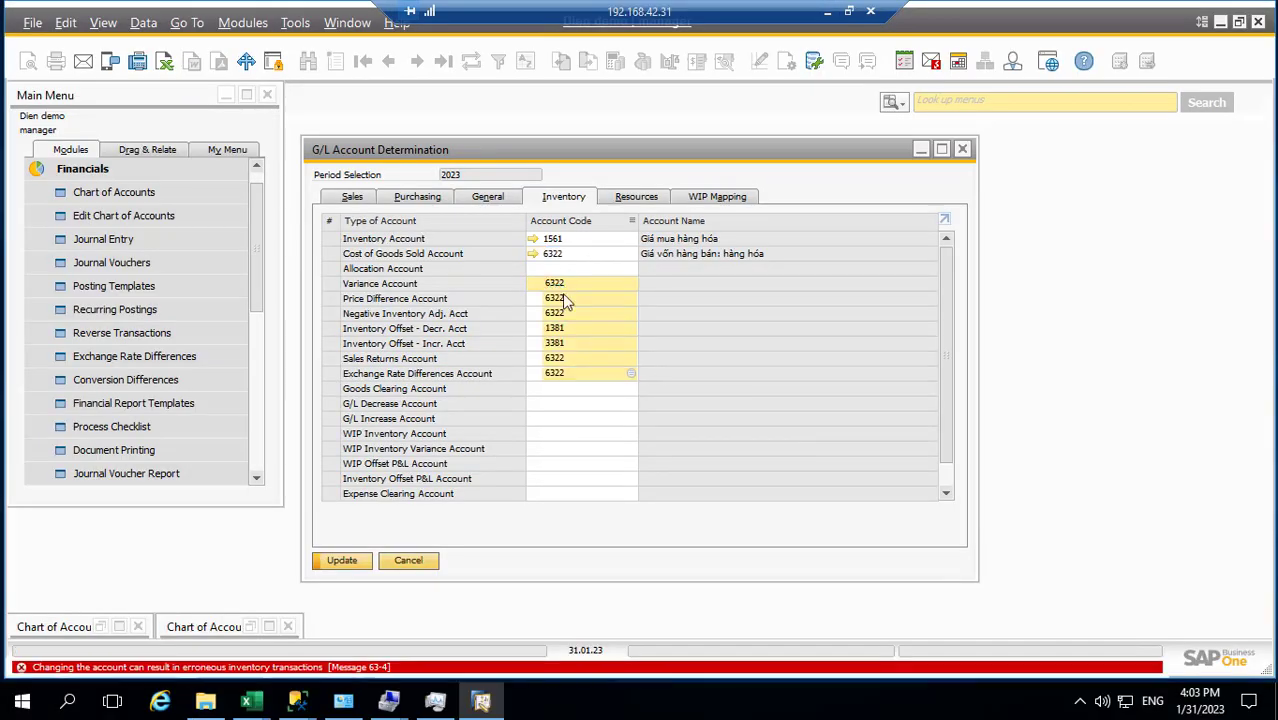
Step: Copy the template's codes F35:F43 into SAP's inventory accounts from G/L Decrease Account through Shipped Goods Account, and return to Excel
{"action": "key", "text": "alt+Tab"}
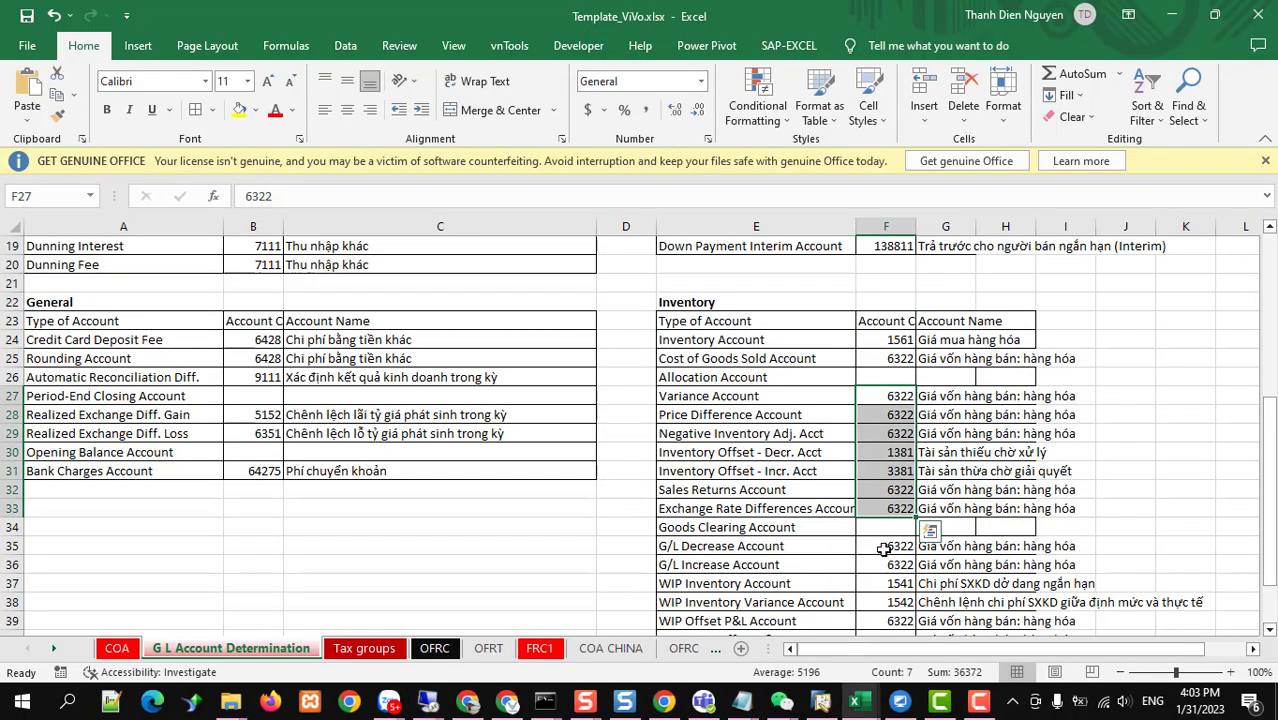
{"action": "left_click_drag", "start_coordinate": [890, 546], "coordinate": [903, 602]}
{"action": "key", "text": "ctrl+c"}
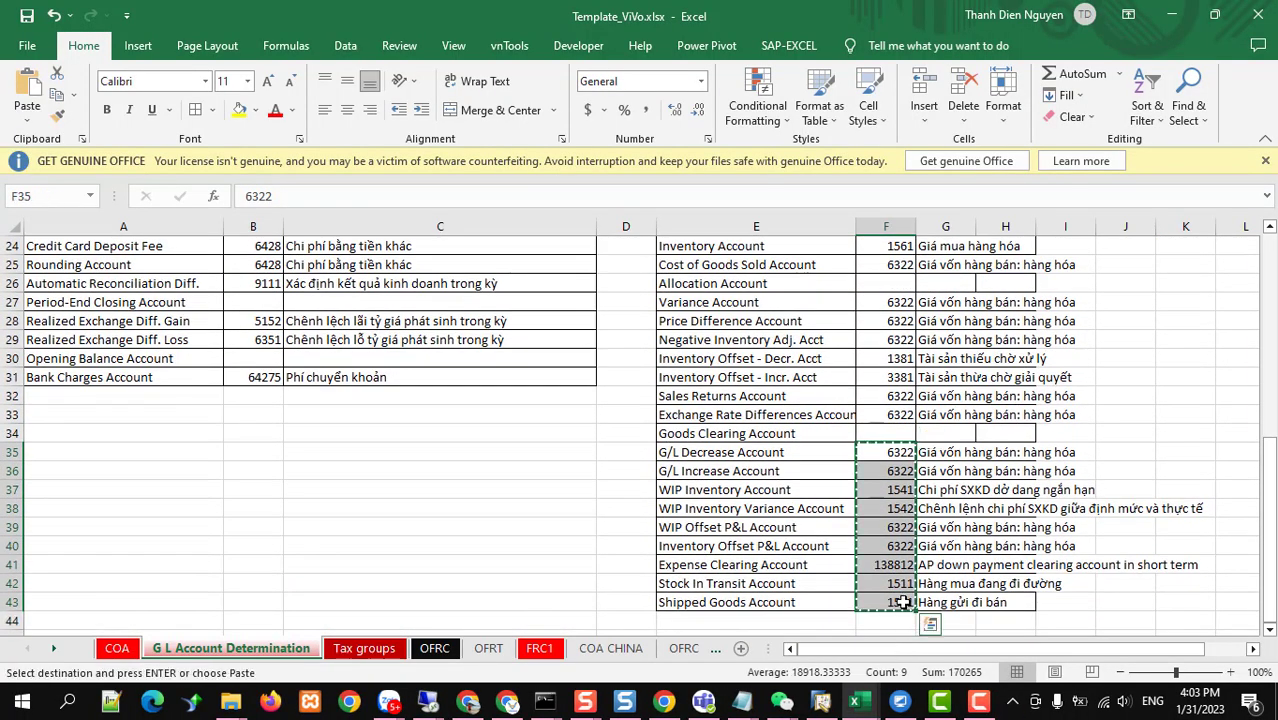
{"action": "key", "text": "alt+Tab"}
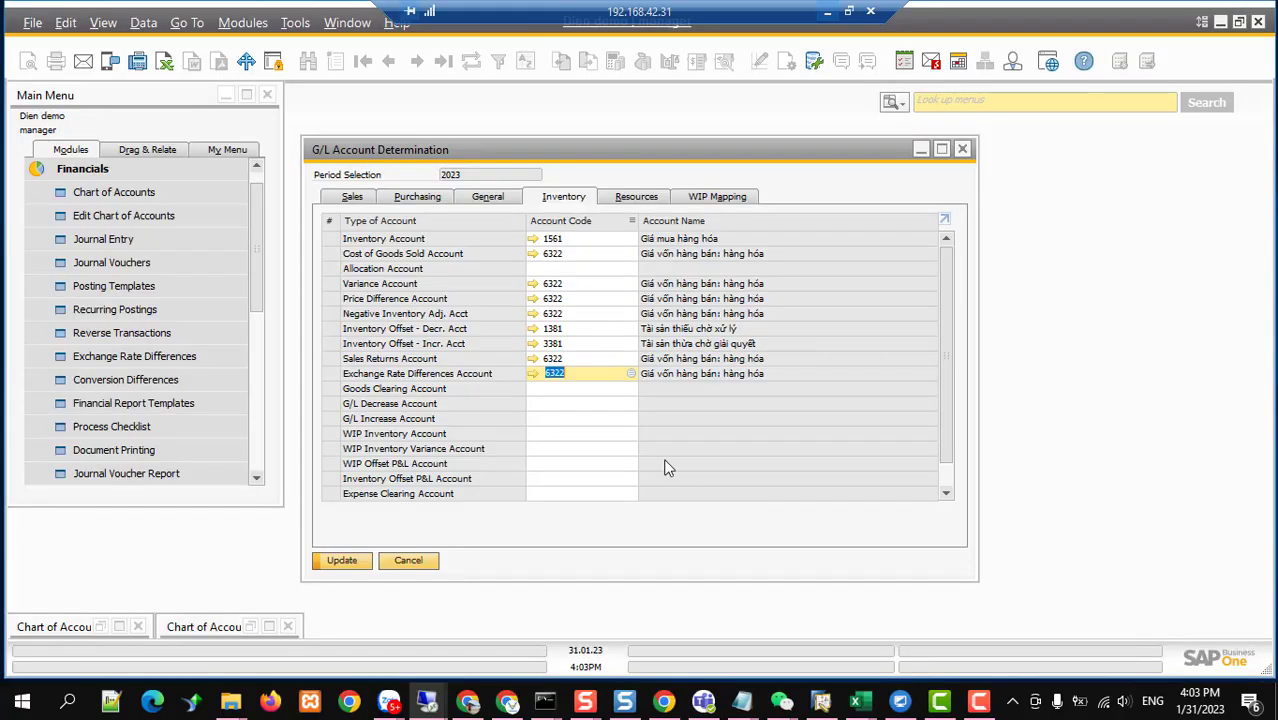
{"action": "left_click", "coordinate": [551, 390]}
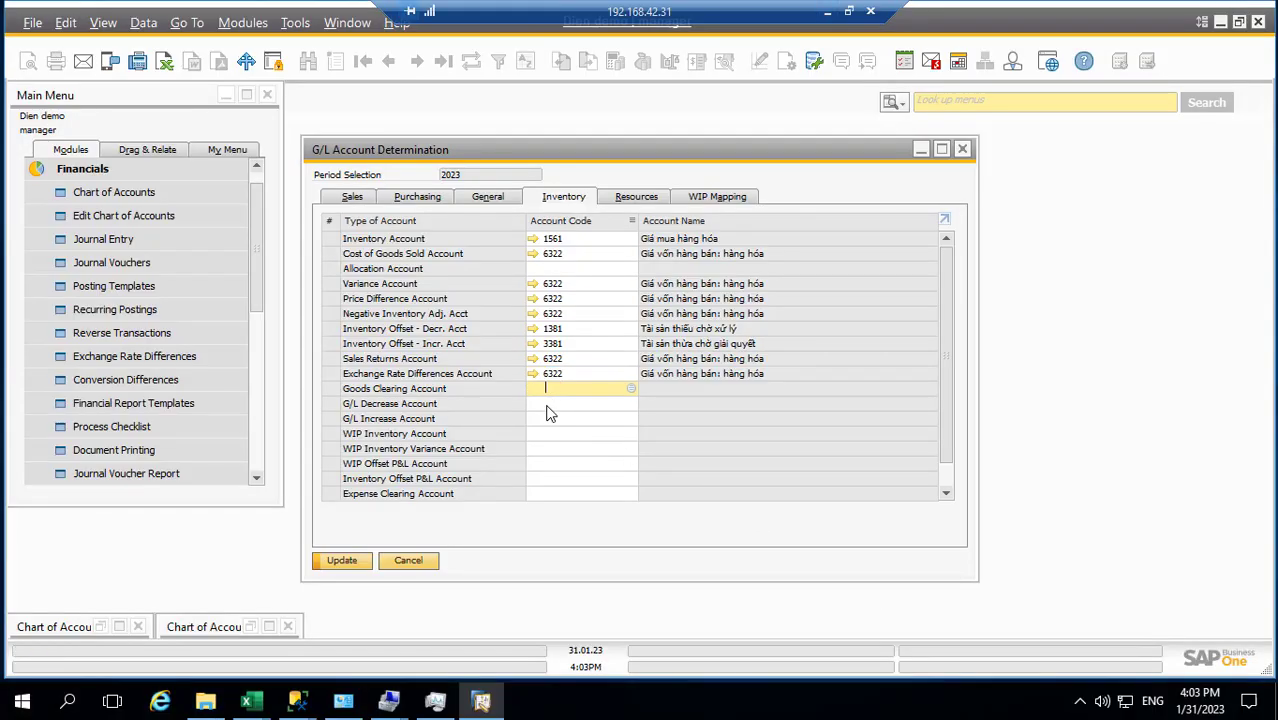
{"action": "left_click", "coordinate": [547, 404]}
{"action": "key", "text": "ctrl+v"}
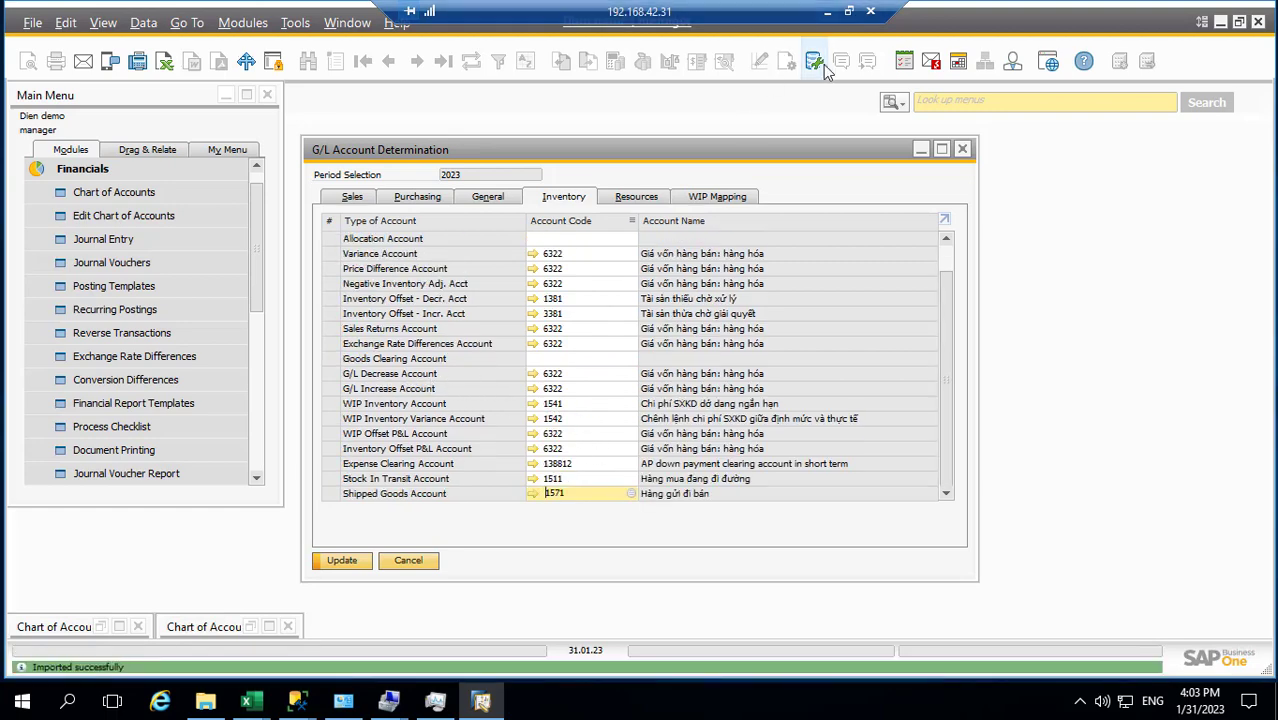
{"action": "left_click", "coordinate": [827, 13]}
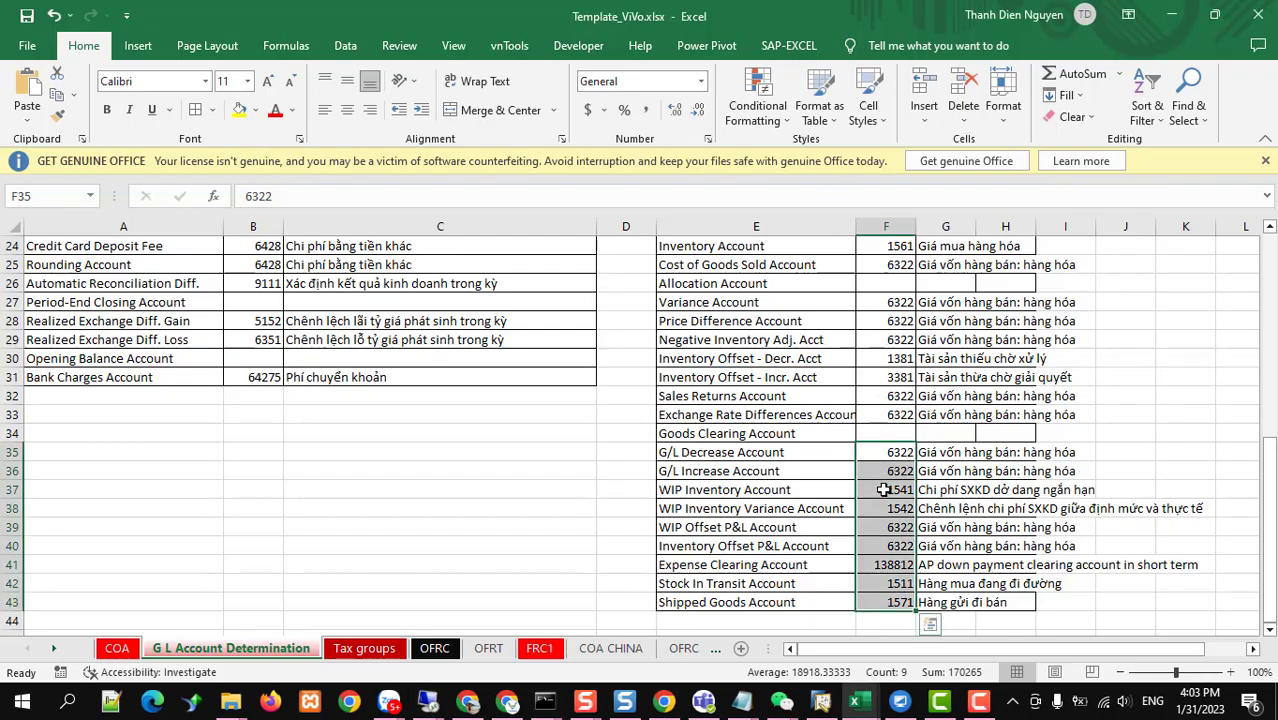
Step: Check SAP's inventory account codes against the Excel template, and save the 2023 G/L account determination
{"action": "key", "text": "ctrl+c"}
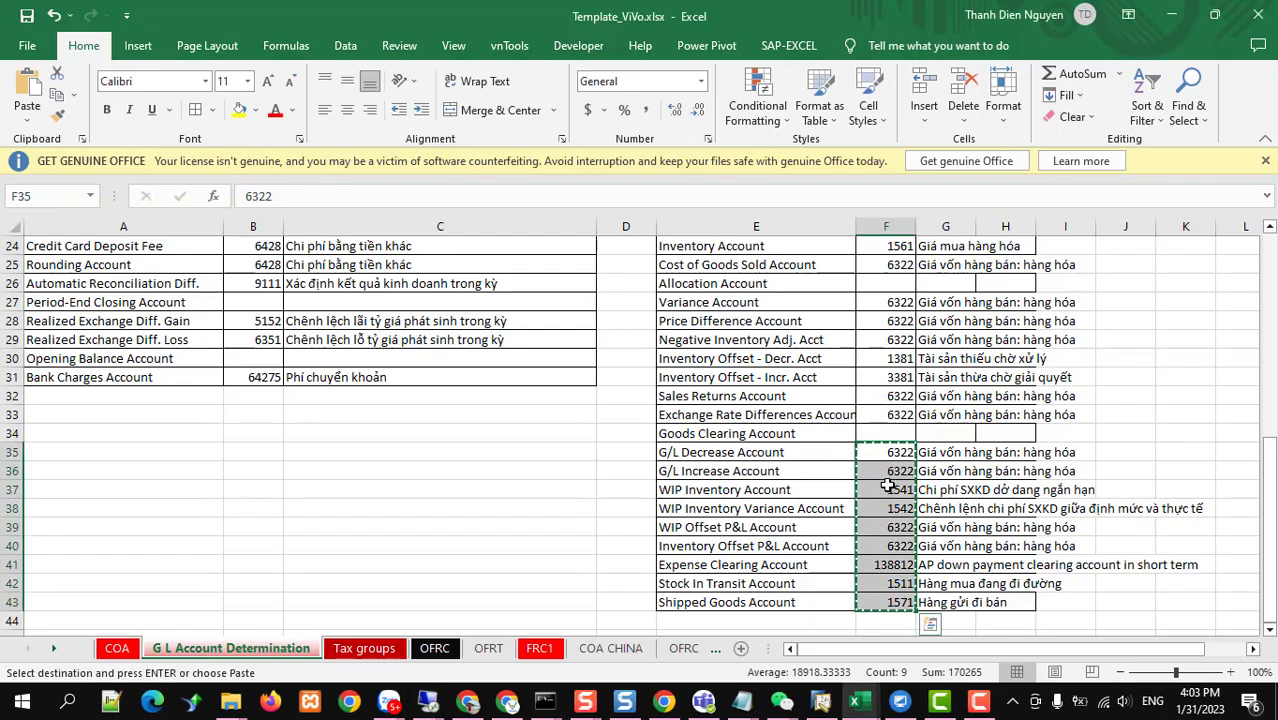
{"action": "key", "text": "alt+Tab"}
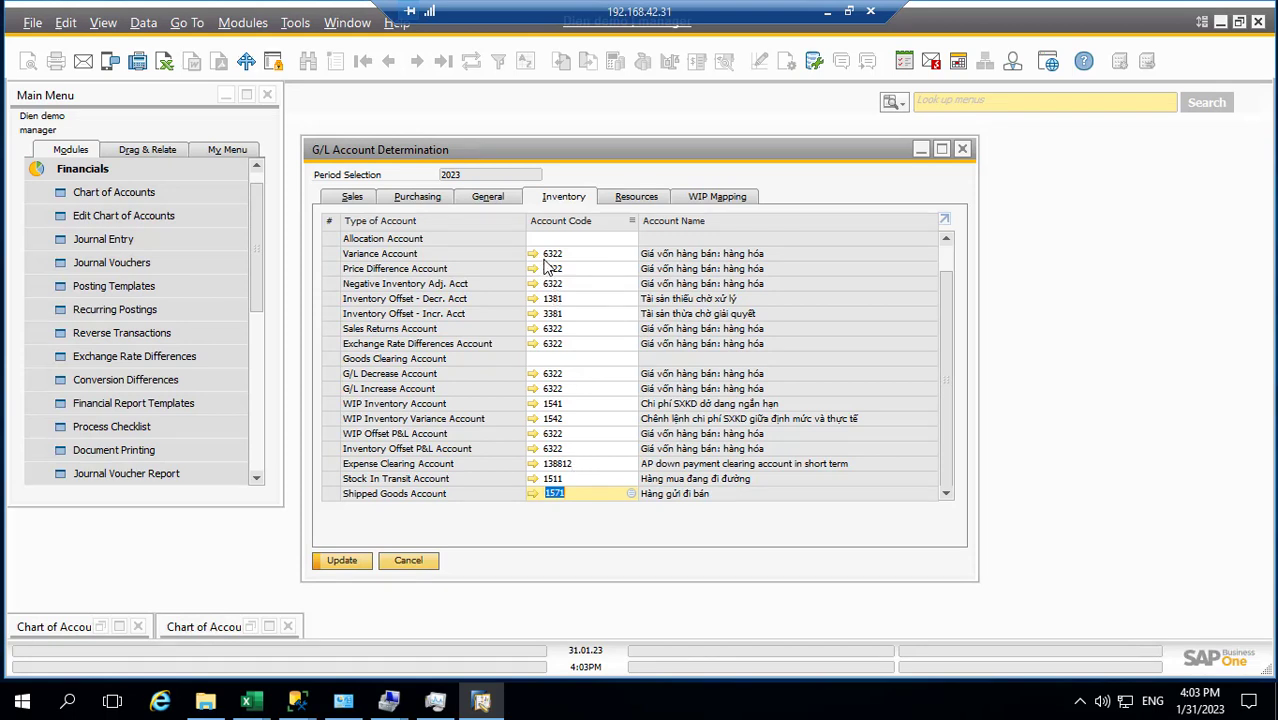
{"action": "scroll", "coordinate": [560, 273], "scroll_direction": "up", "scroll_amount": 1}
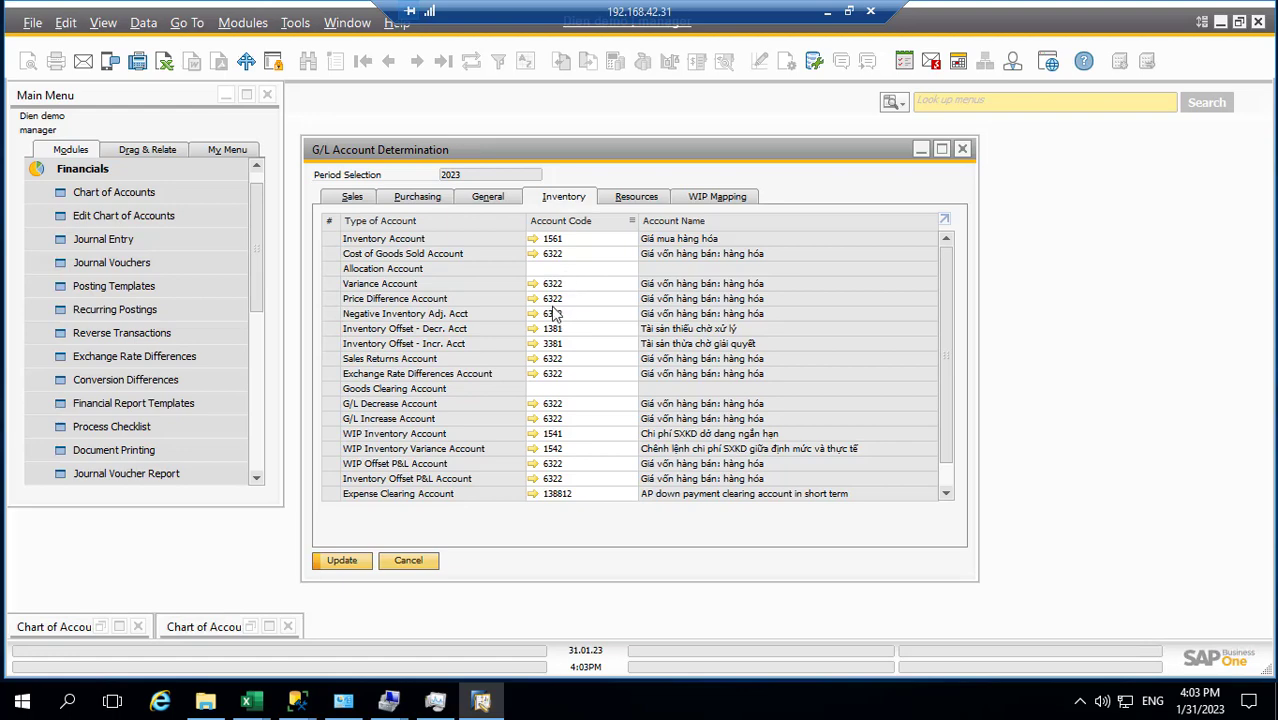
{"action": "left_click", "coordinate": [826, 12]}
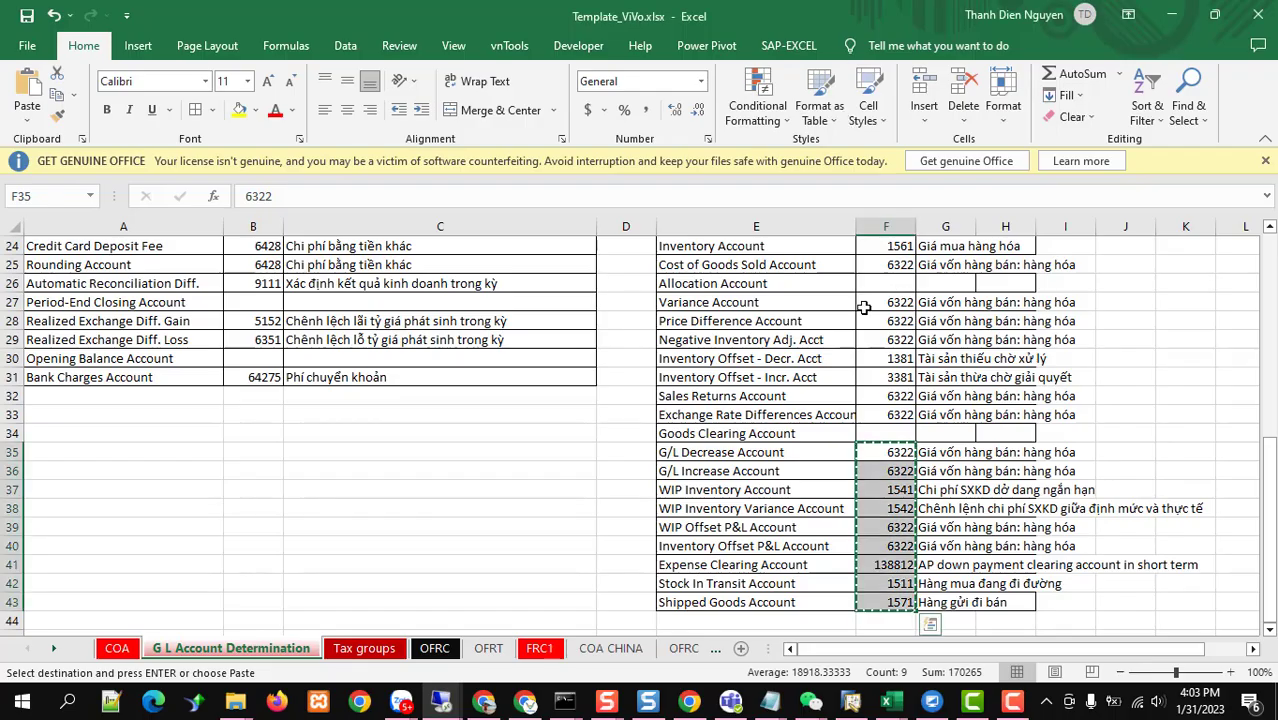
{"action": "scroll", "coordinate": [878, 280], "scroll_direction": "up", "scroll_amount": 4}
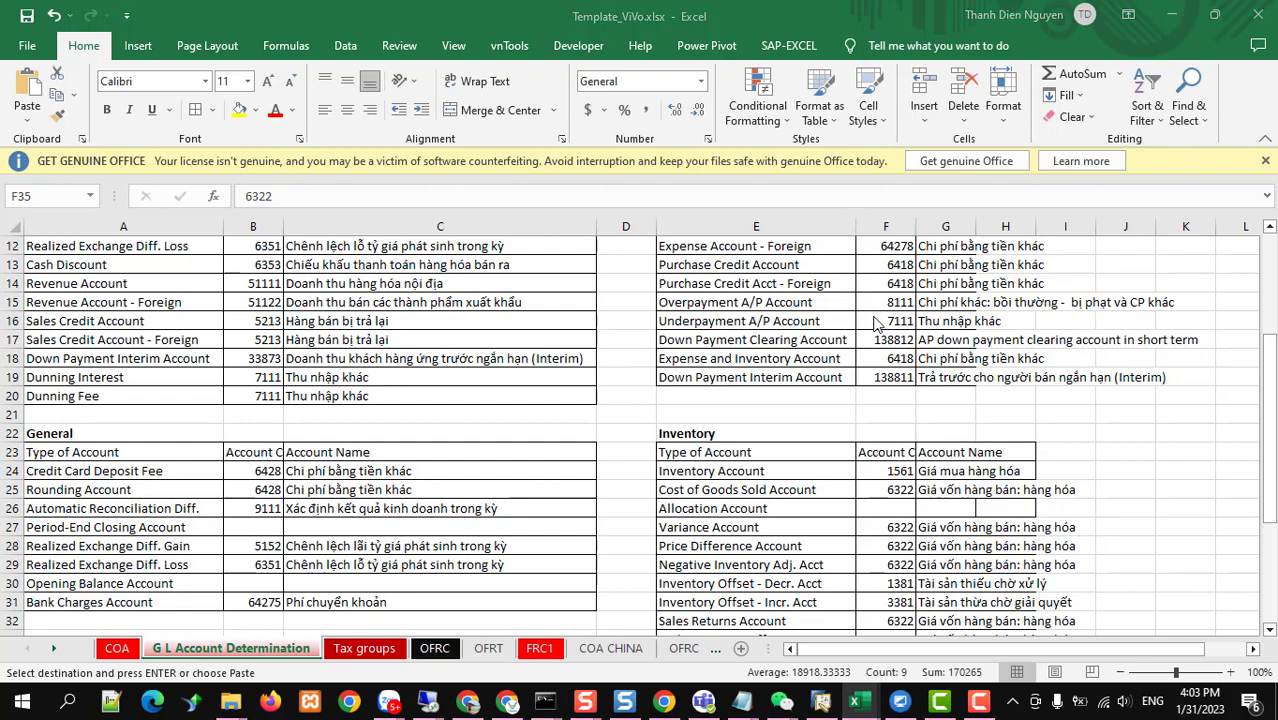
{"action": "key", "text": "alt+Tab"}
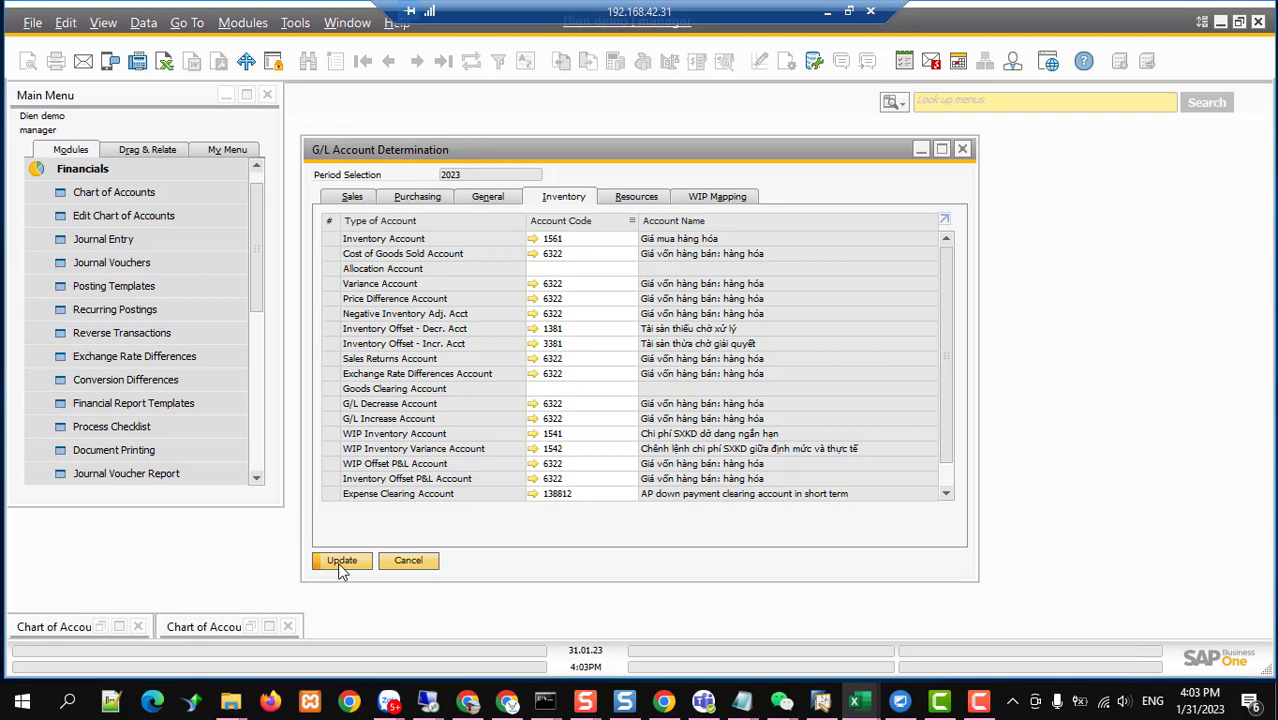
{"action": "left_click", "coordinate": [341, 563]}
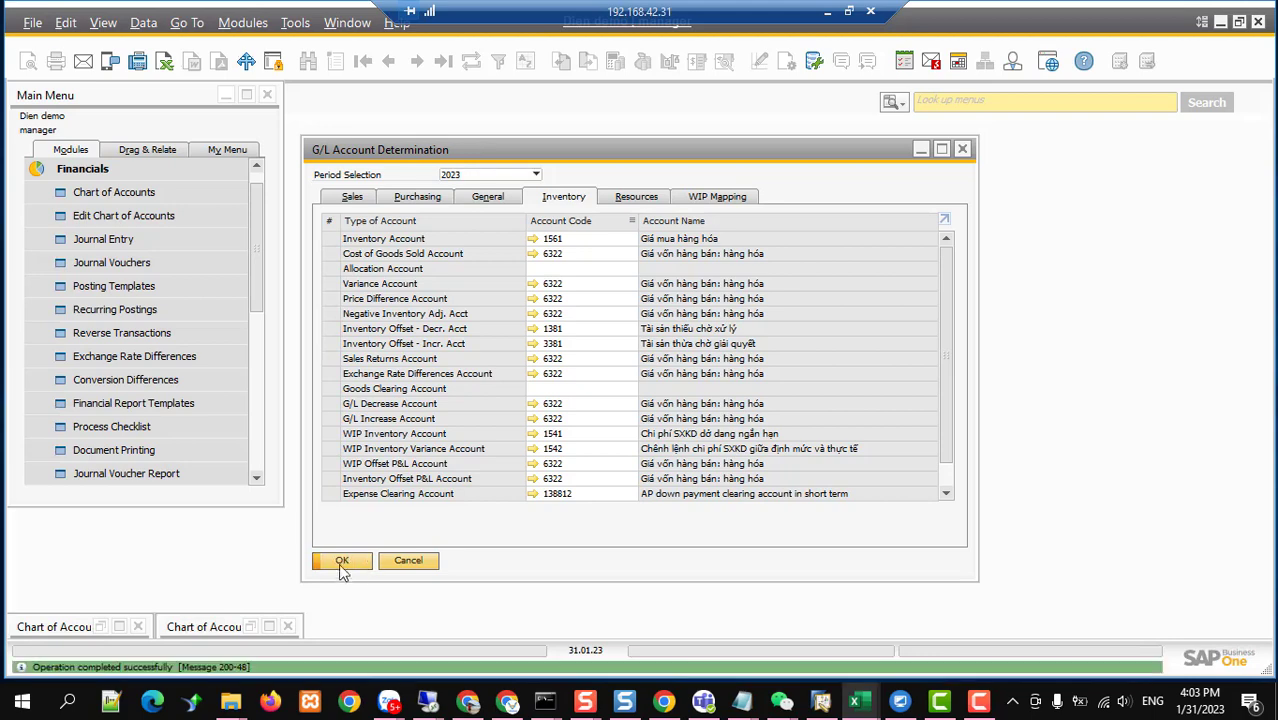
Step: Look over the Resources and WIP Mapping account determination, and close the G/L Account Determination window
{"action": "left_click", "coordinate": [630, 199]}
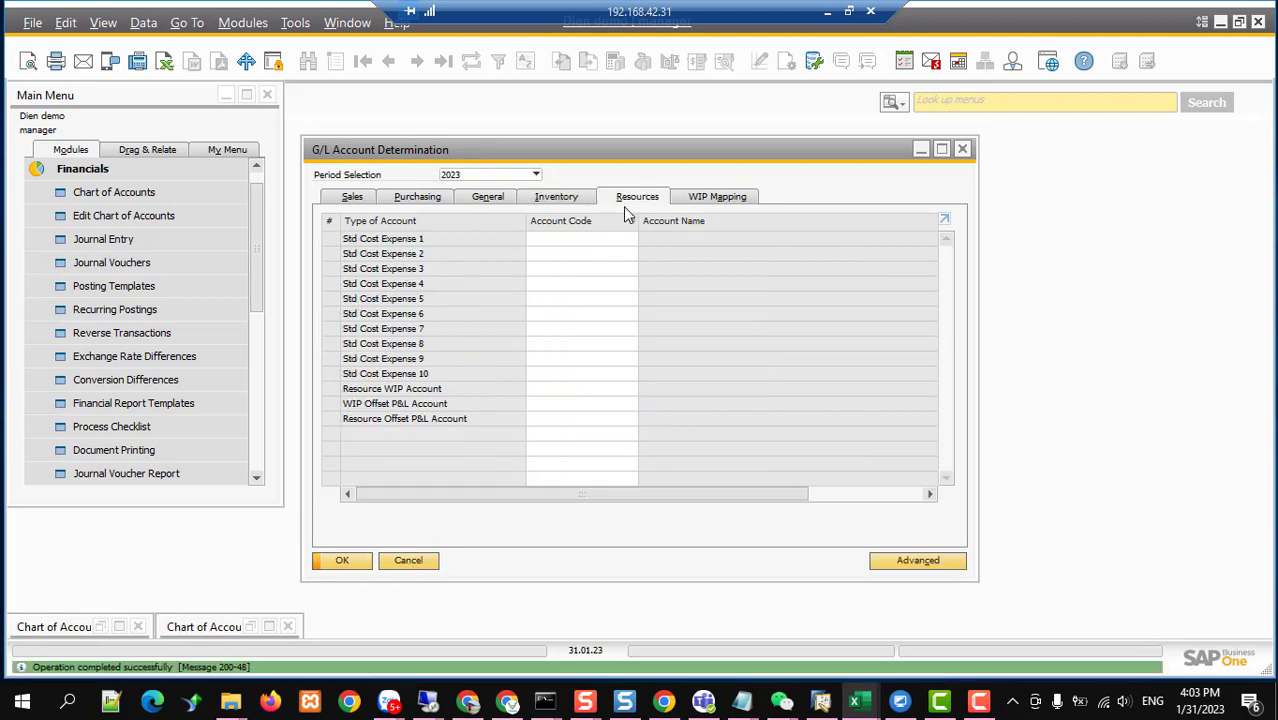
{"action": "left_click", "coordinate": [704, 198]}
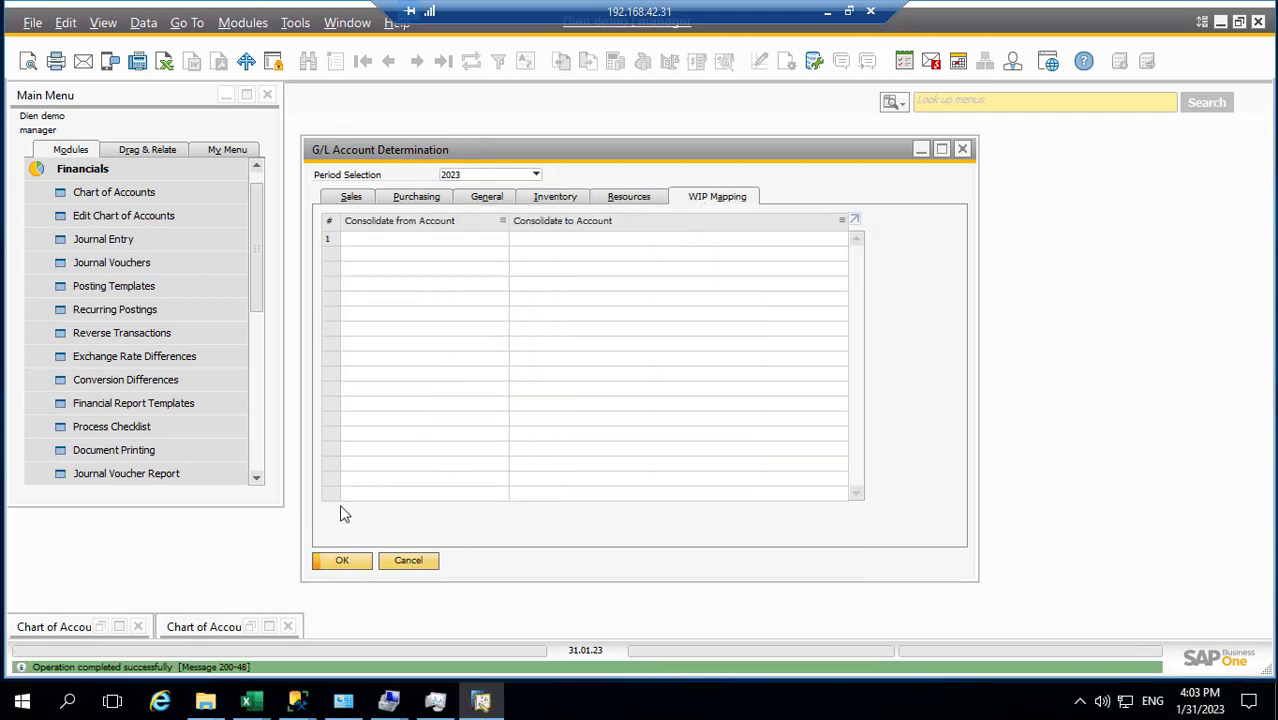
{"action": "left_click", "coordinate": [334, 558]}
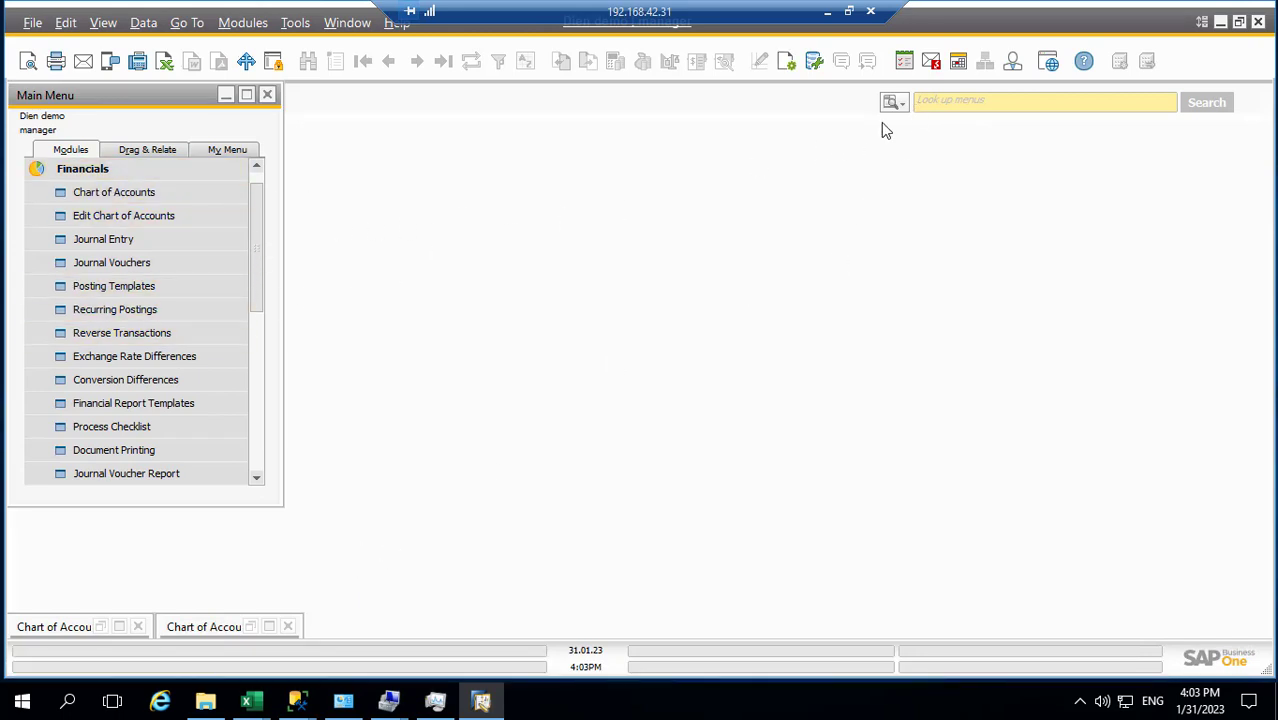
{"action": "scroll", "coordinate": [175, 309], "scroll_direction": "up", "scroll_amount": 1}
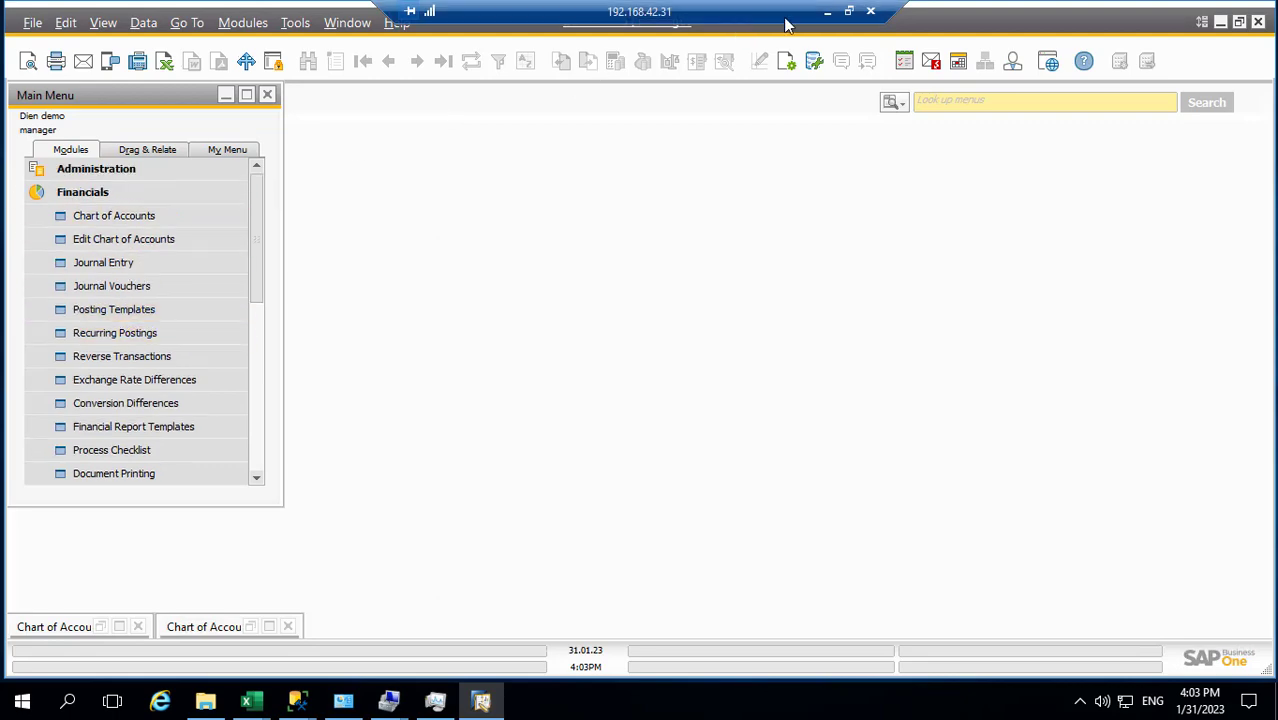
Step: Switch to Excel and copy the code OVAT from cell A2 of the template's Tax groups sheet
{"action": "left_click", "coordinate": [825, 15]}
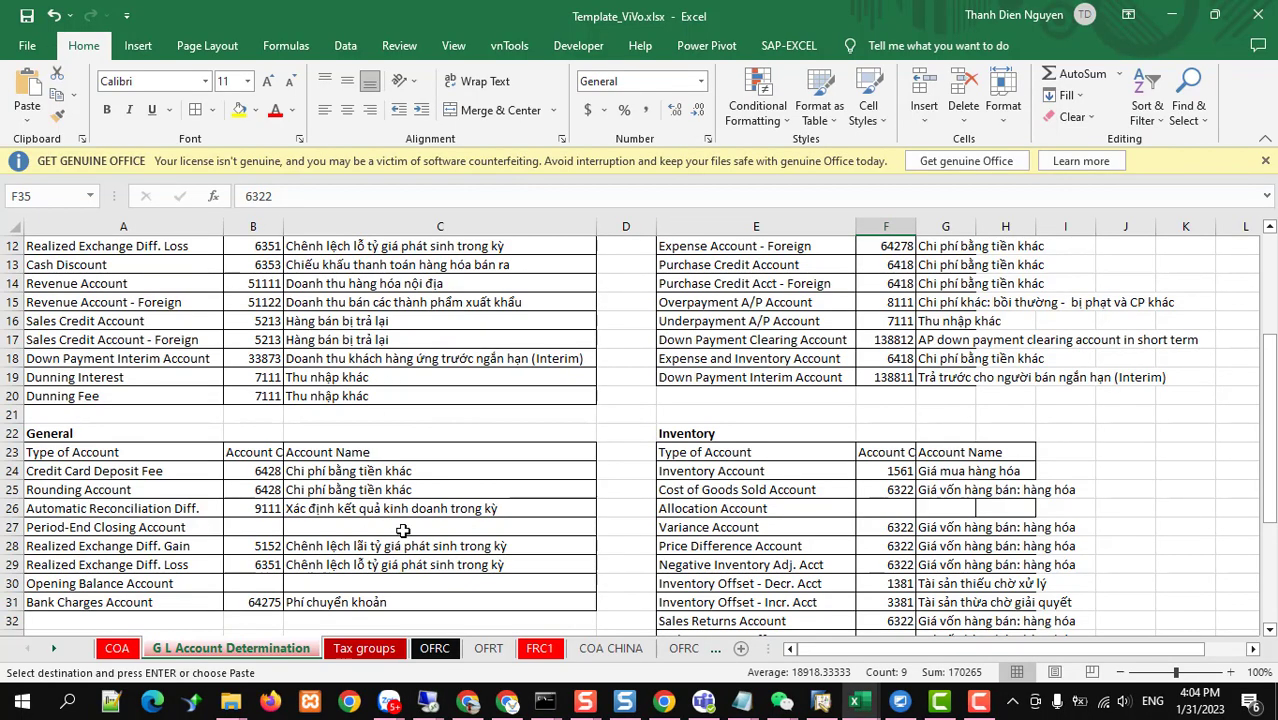
{"action": "left_click", "coordinate": [365, 648]}
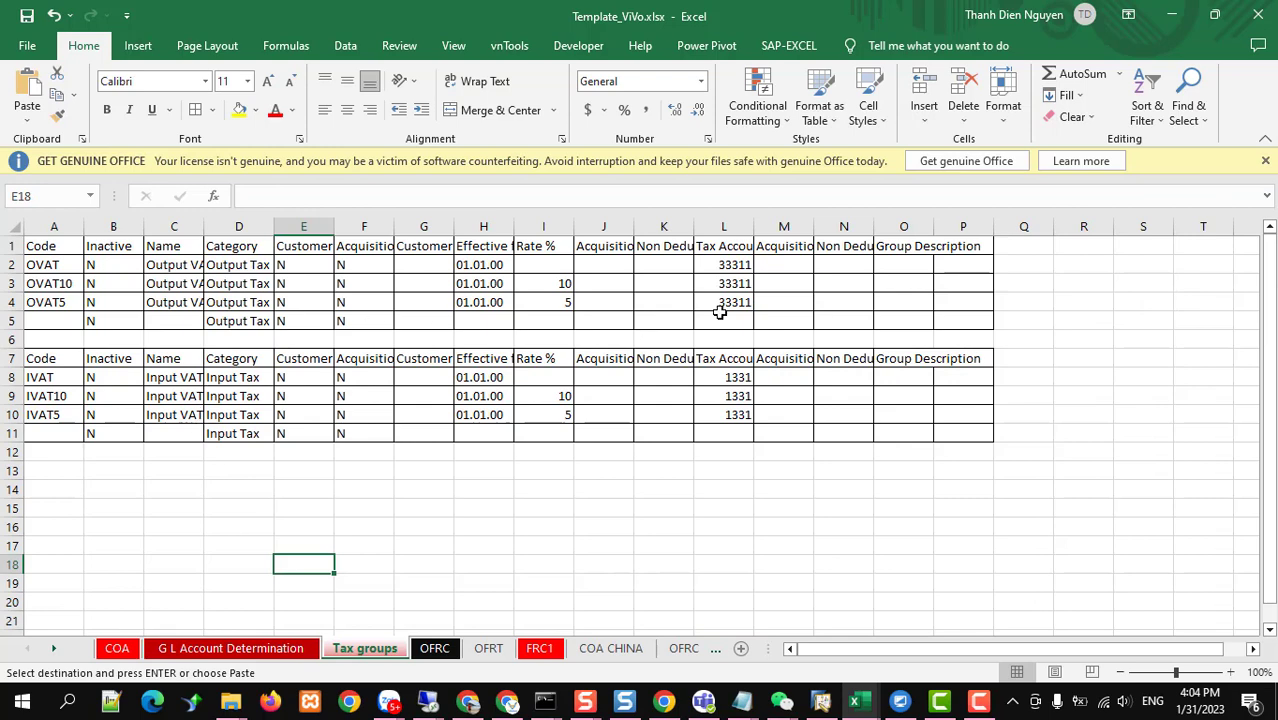
{"action": "left_click_drag", "start_coordinate": [36, 265], "coordinate": [40, 303]}
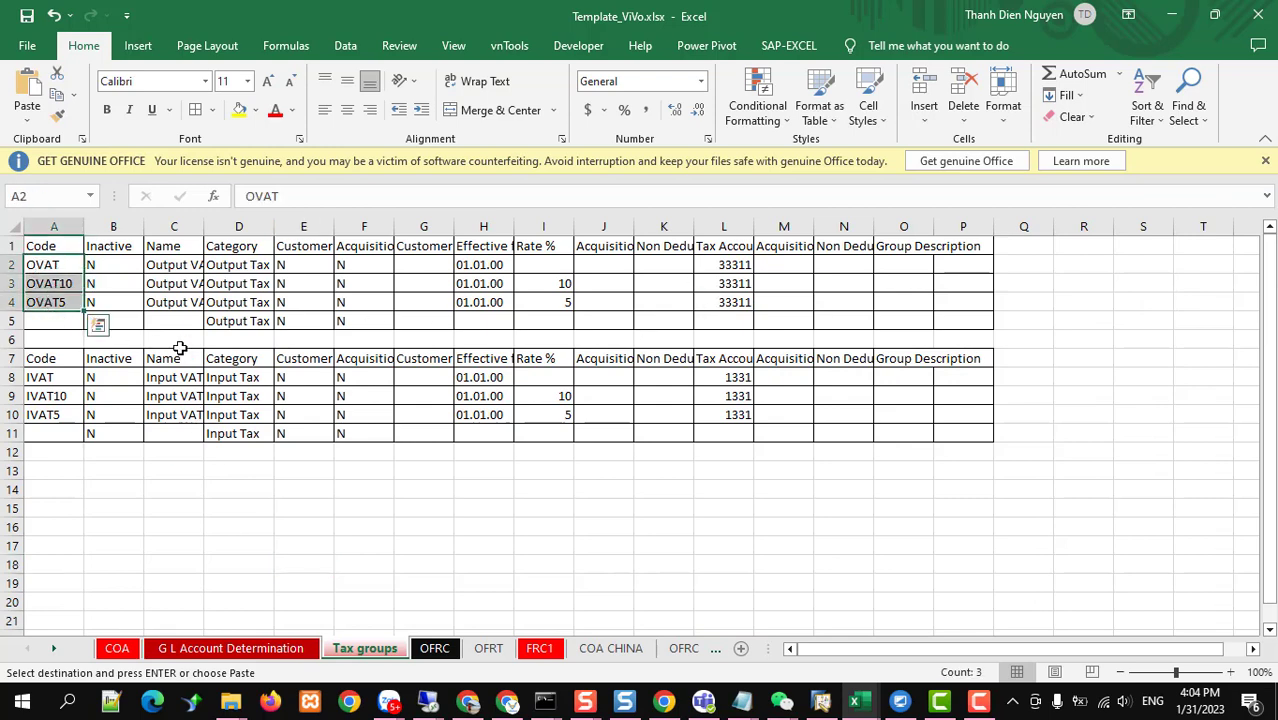
{"action": "left_click", "coordinate": [50, 265]}
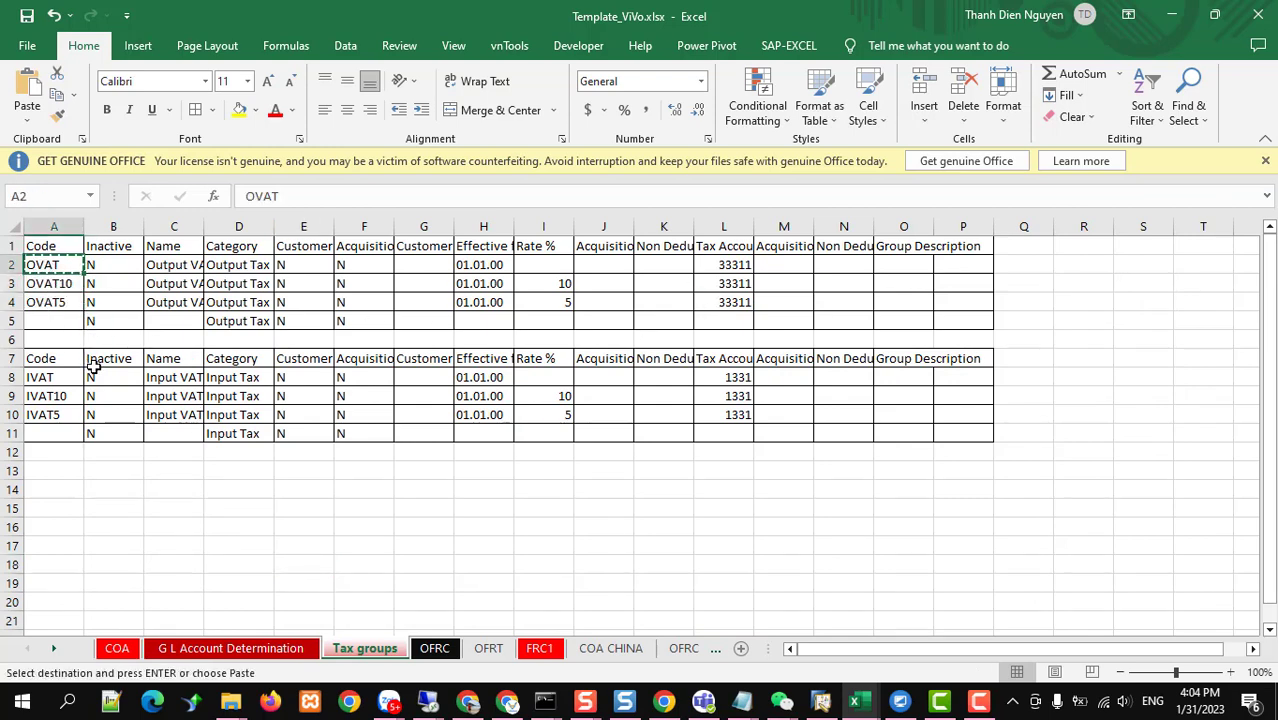
Step: Return to SAP Business One and open the sales accounts in G/L Account Determination from the financials setup
{"action": "key", "text": "alt+Tab"}
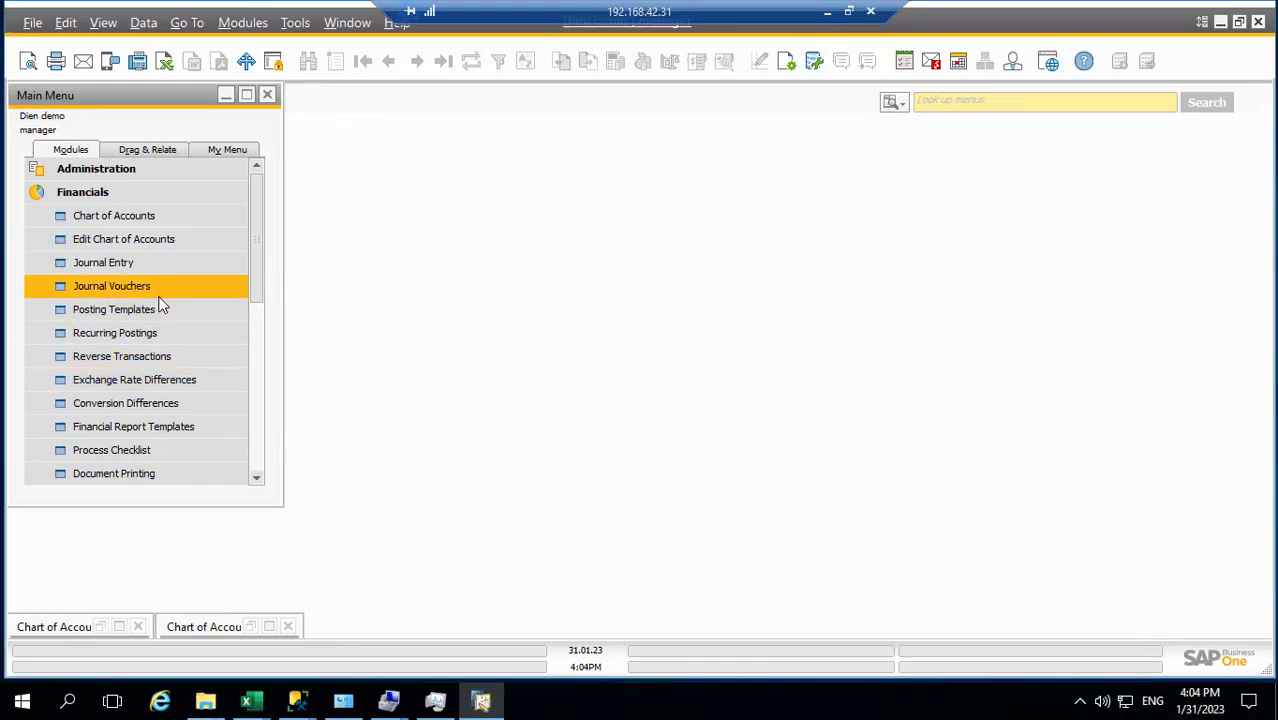
{"action": "left_click", "coordinate": [104, 171]}
{"action": "left_click", "coordinate": [93, 287]}
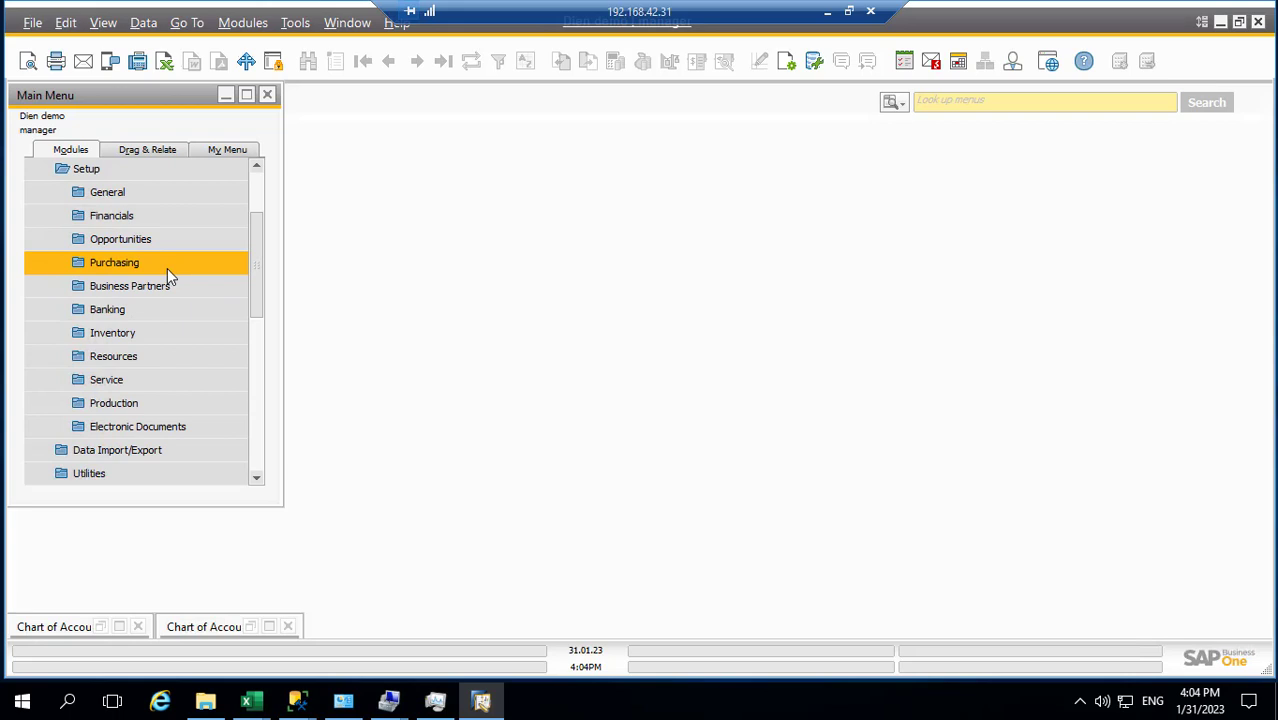
{"action": "left_click", "coordinate": [112, 217]}
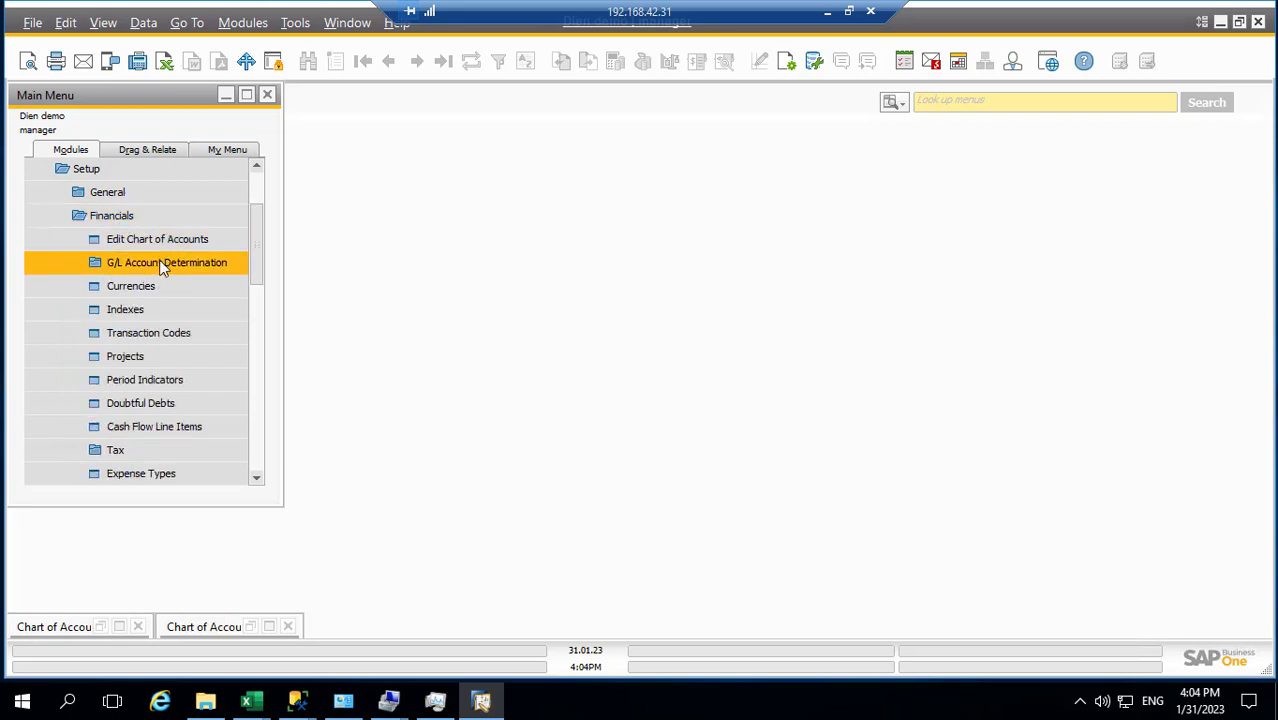
{"action": "left_click", "coordinate": [160, 266]}
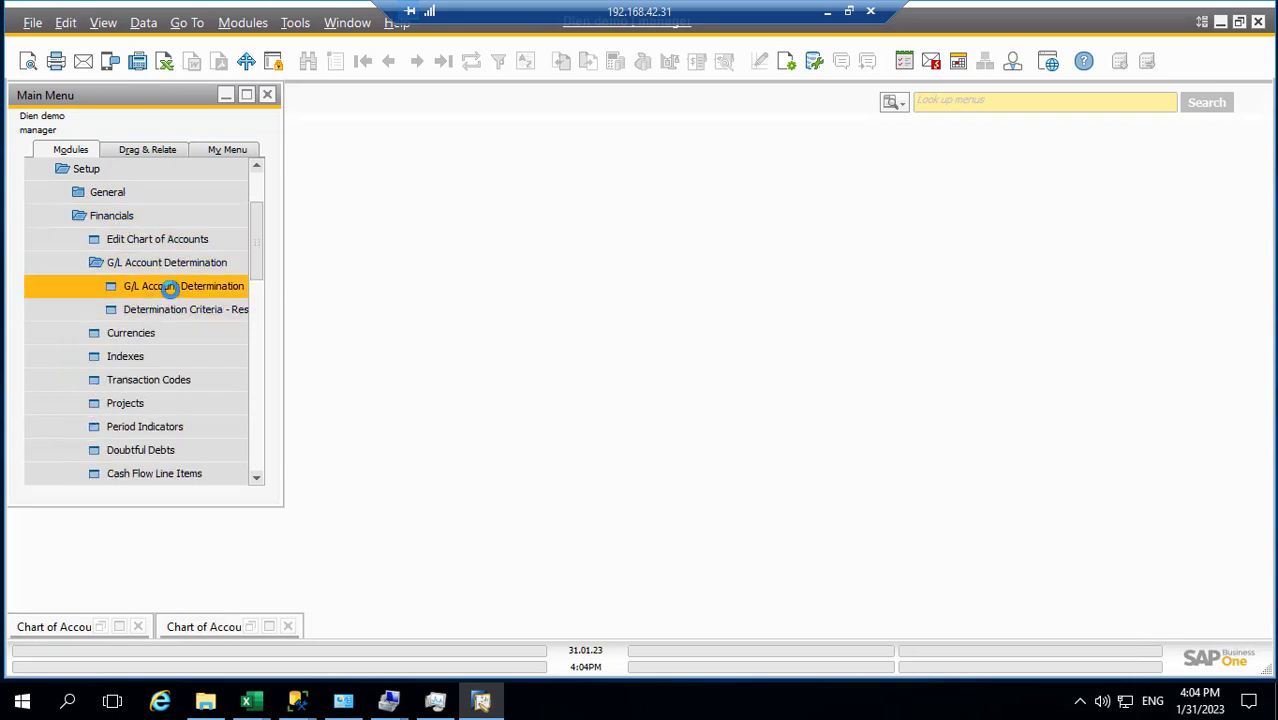
{"action": "left_click", "coordinate": [356, 198]}
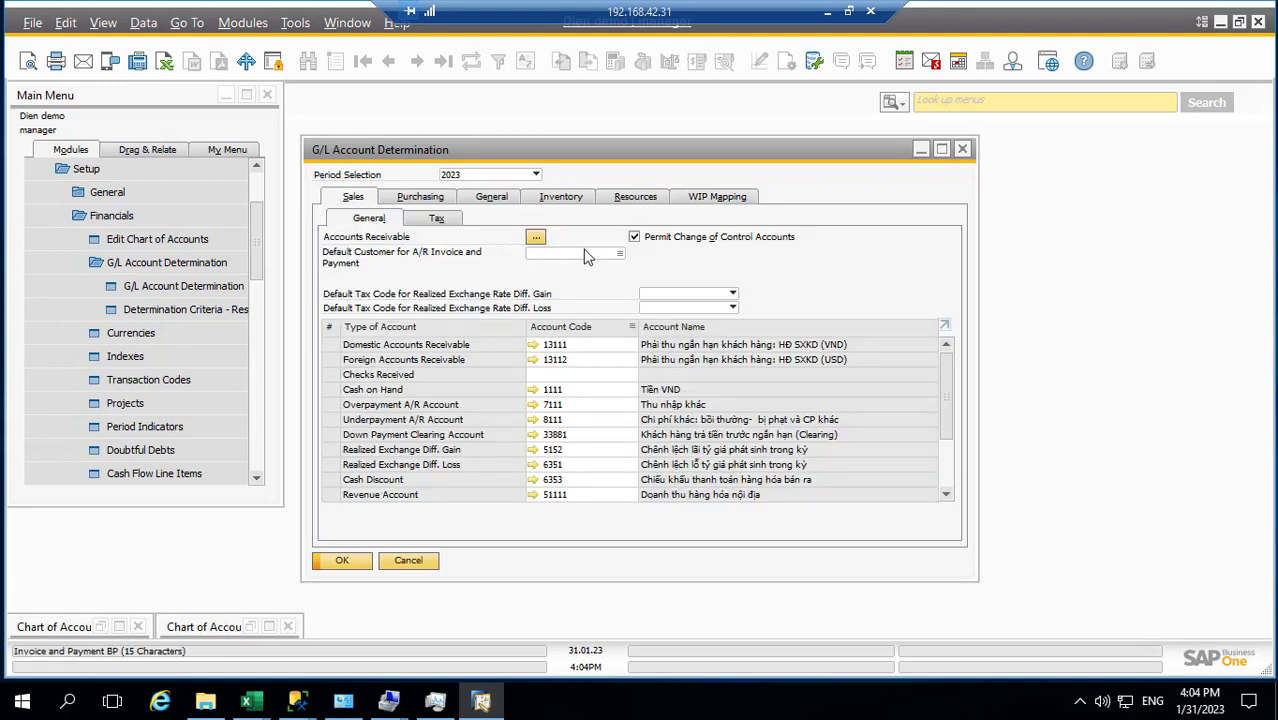
Step: Open the Tax Groups setup by defining a new Sales Tax Group (Items), and maximize its window
{"action": "left_click", "coordinate": [436, 218]}
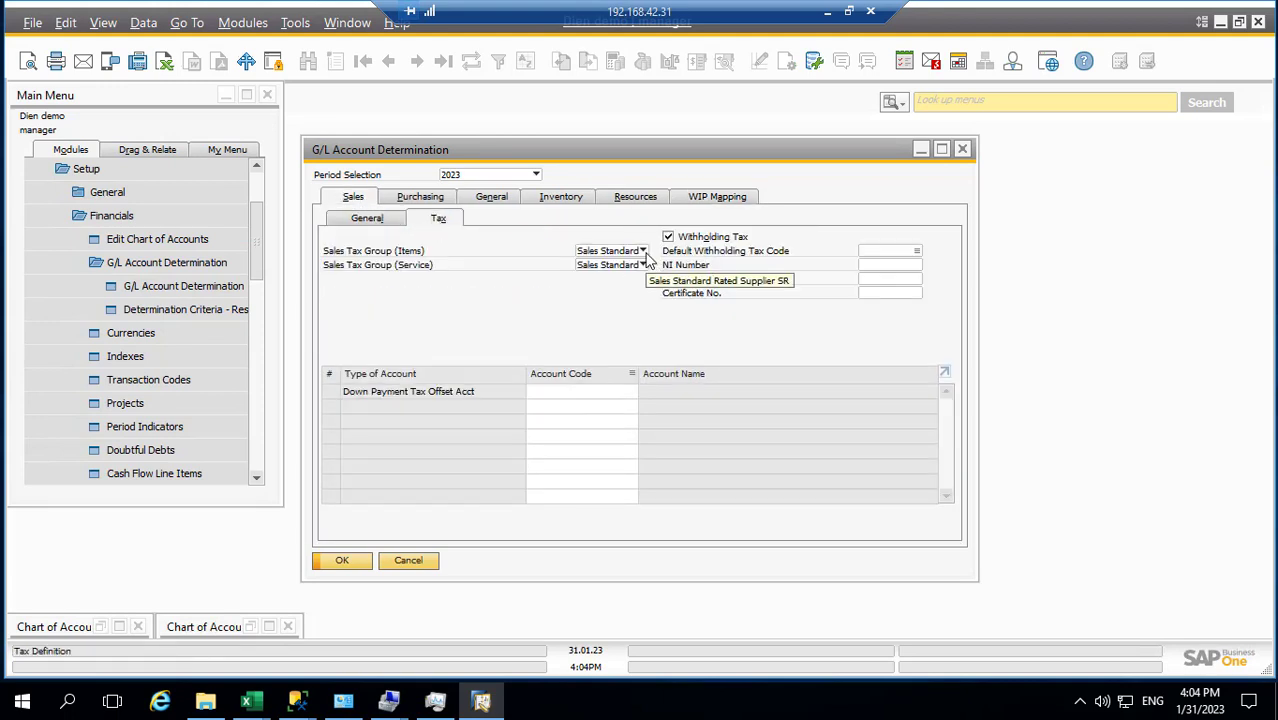
{"action": "left_click", "coordinate": [646, 256]}
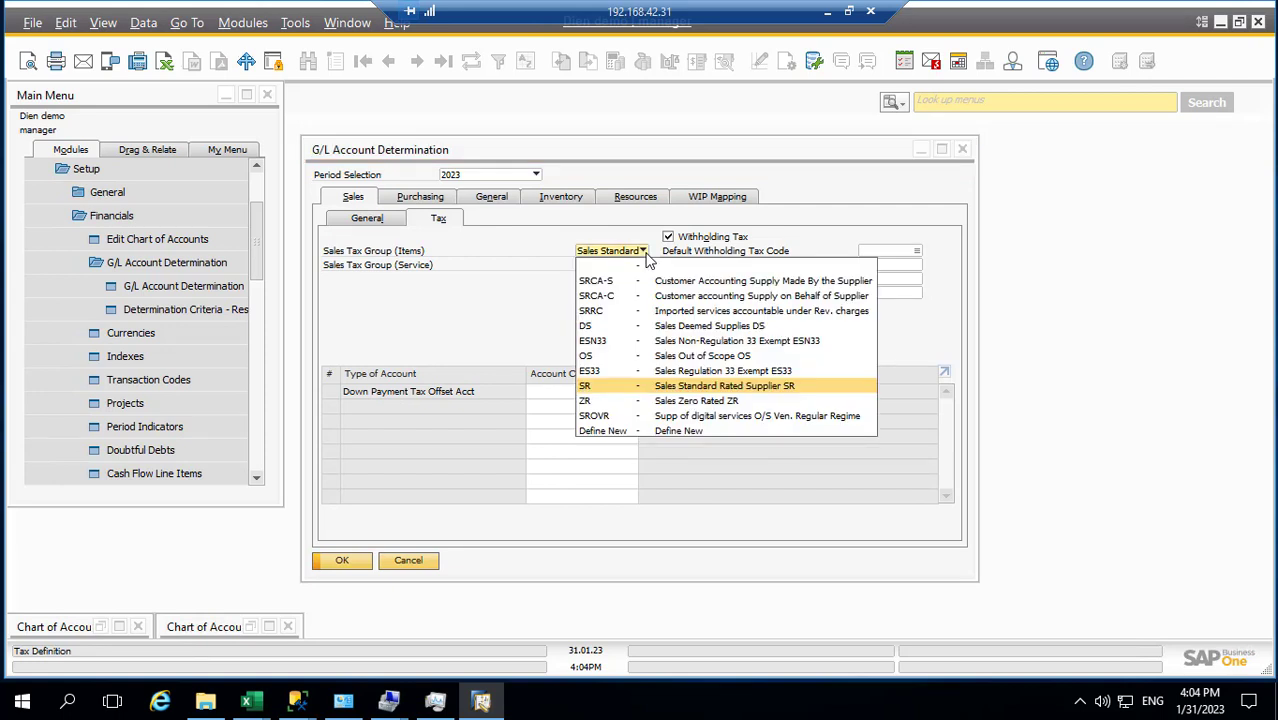
{"action": "left_click", "coordinate": [647, 256]}
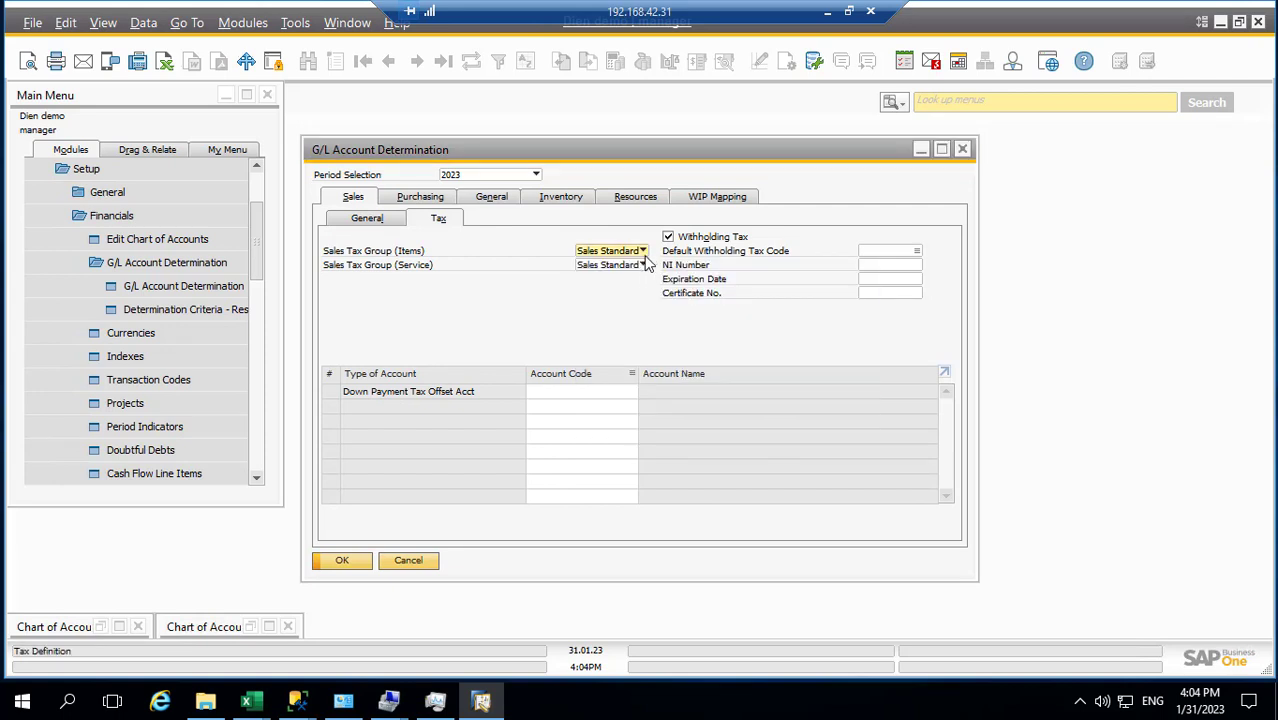
{"action": "left_click", "coordinate": [644, 253]}
{"action": "left_click", "coordinate": [636, 432]}
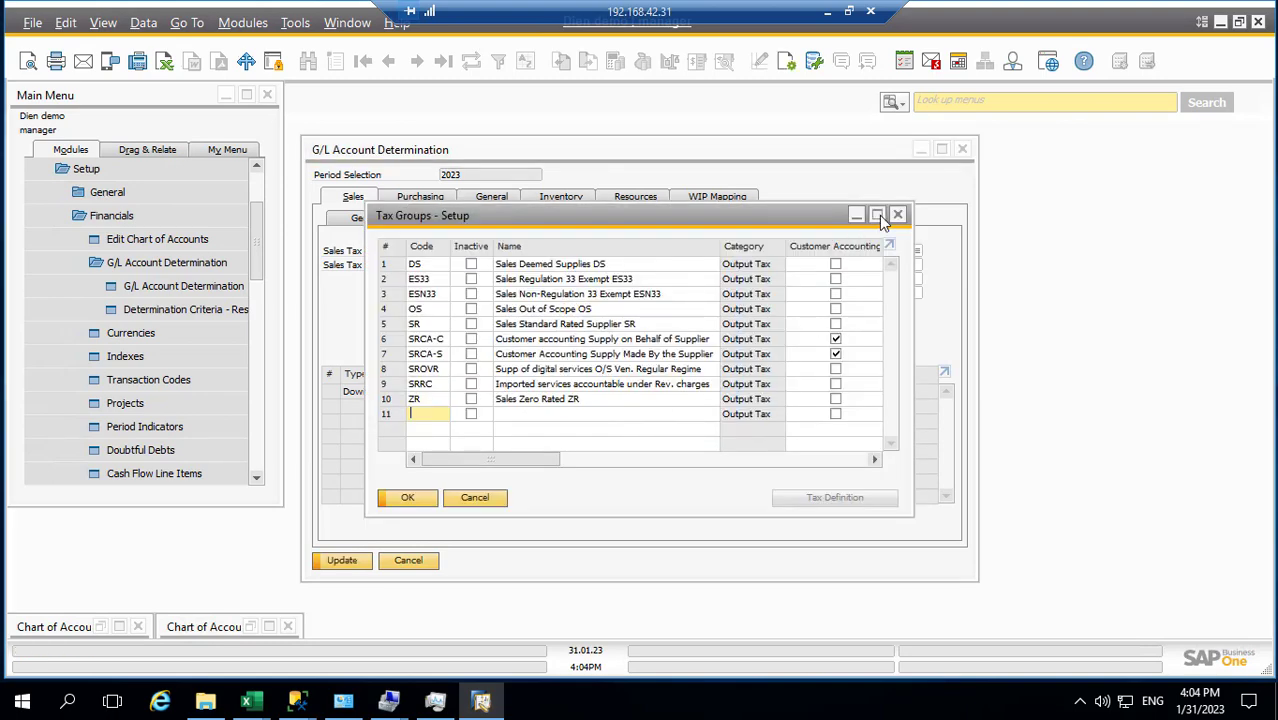
{"action": "left_click", "coordinate": [878, 215]}
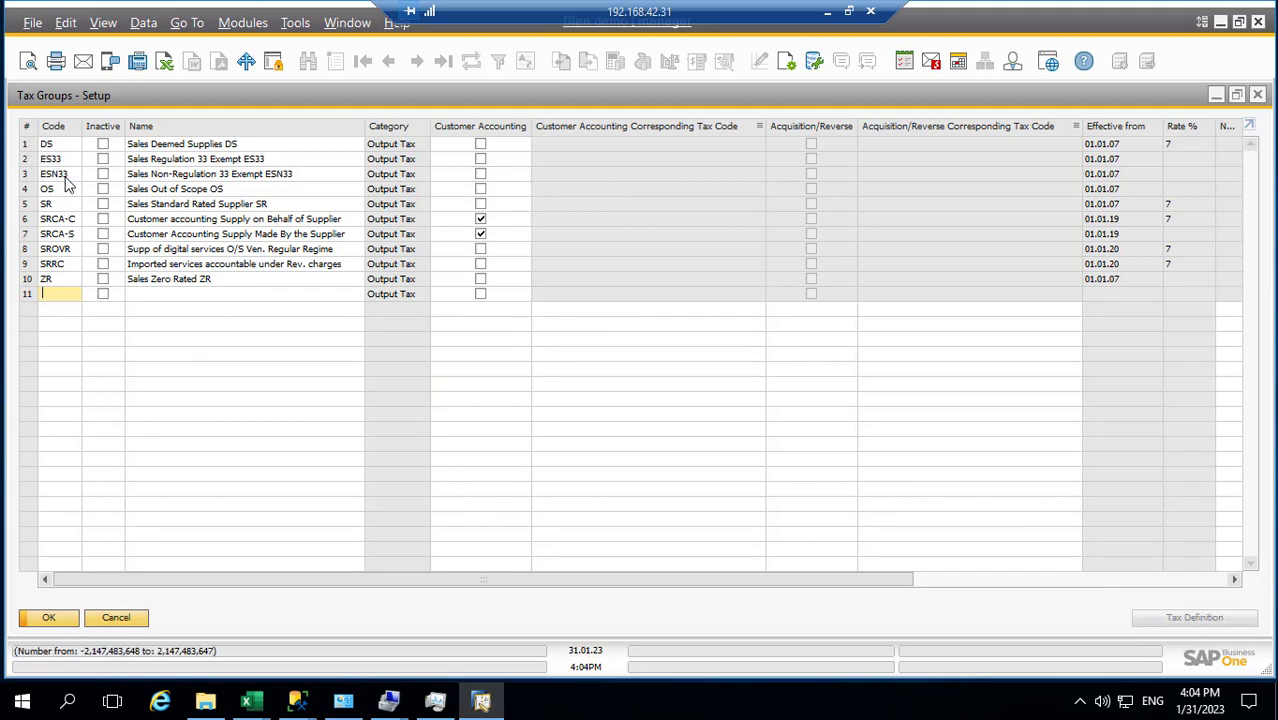
Step: Remove the output tax groups DS, ES33, ESN33, OS and SR from the Tax Groups setup
{"action": "right_click", "coordinate": [27, 143]}
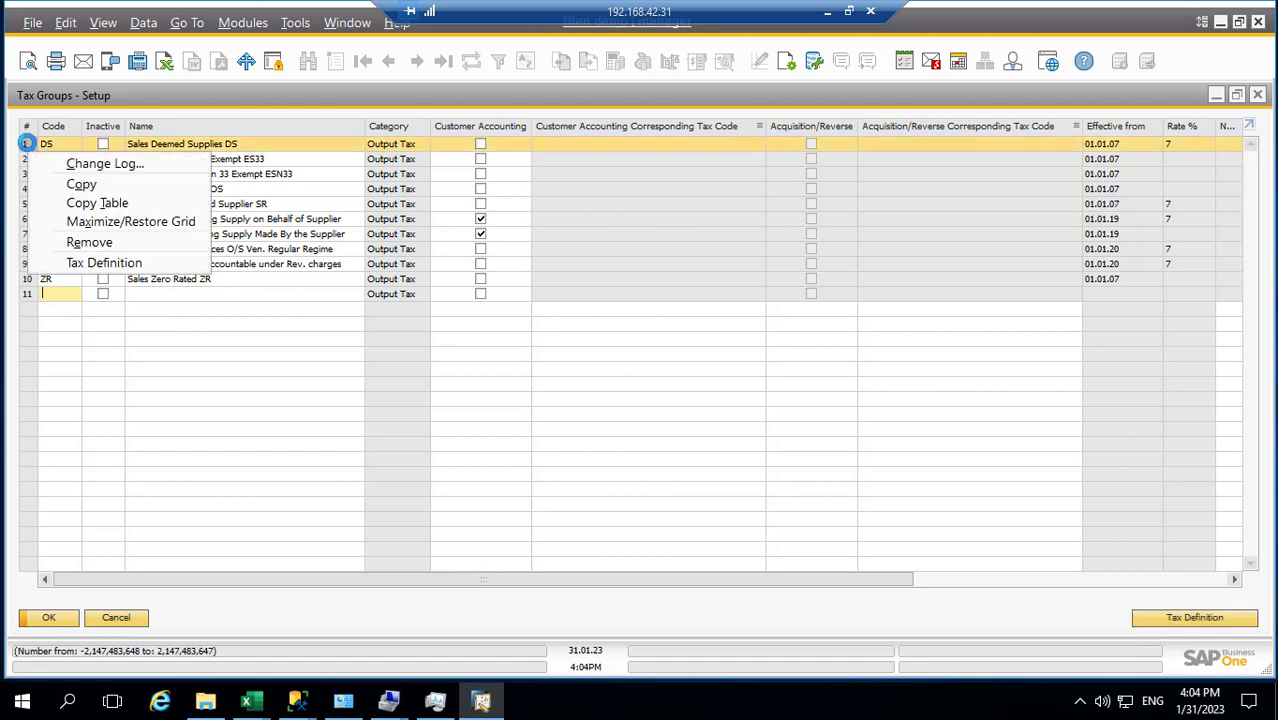
{"action": "left_click", "coordinate": [84, 243]}
{"action": "right_click", "coordinate": [30, 148]}
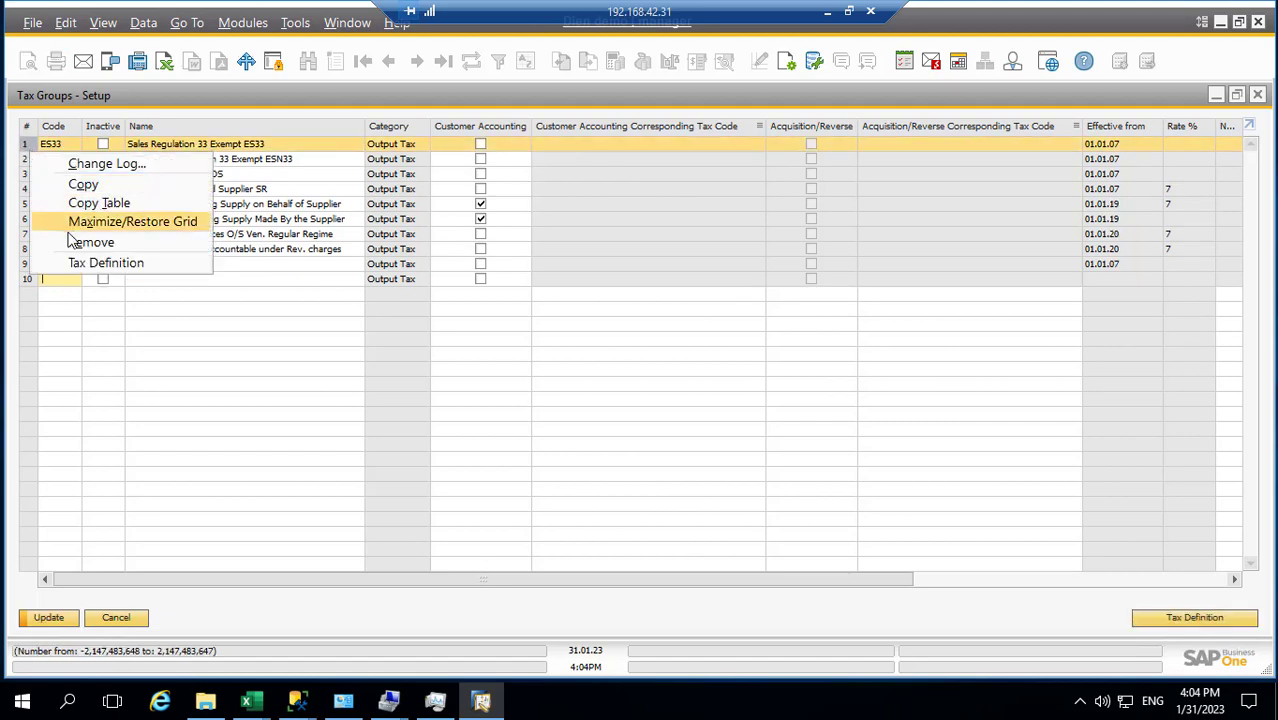
{"action": "left_click", "coordinate": [84, 243]}
{"action": "right_click", "coordinate": [31, 146]}
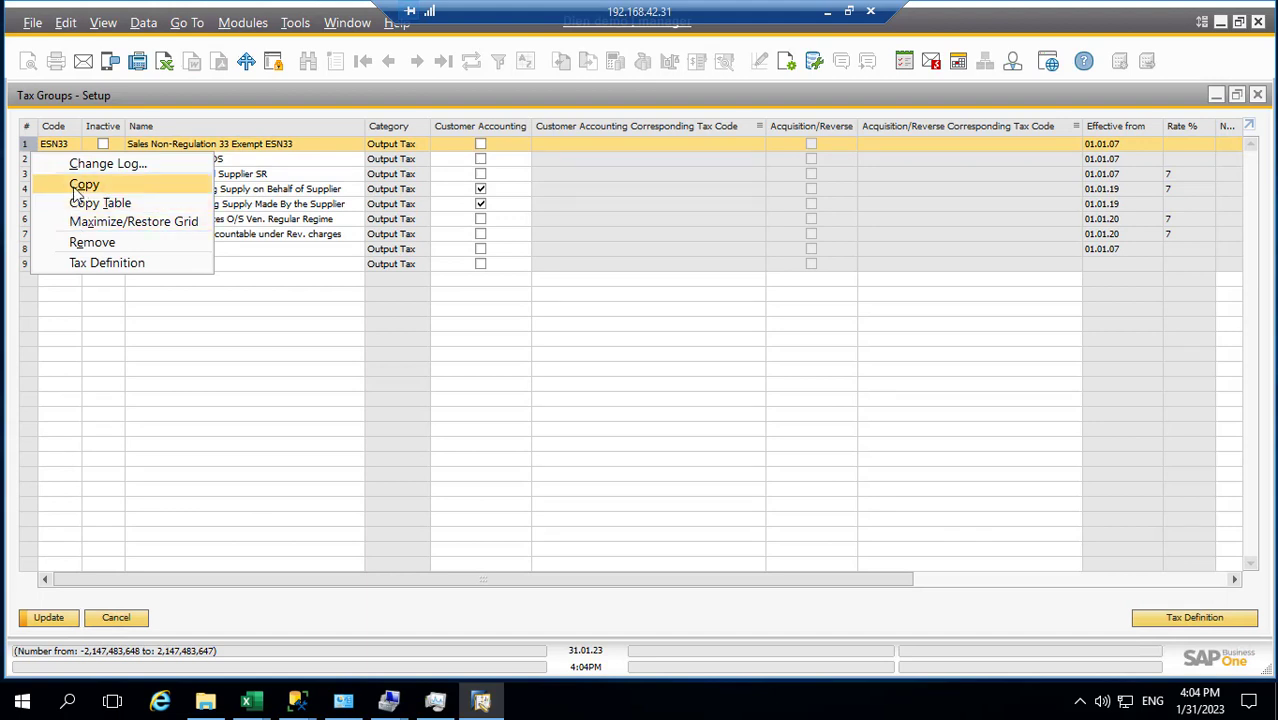
{"action": "left_click", "coordinate": [84, 243]}
{"action": "right_click", "coordinate": [32, 147]}
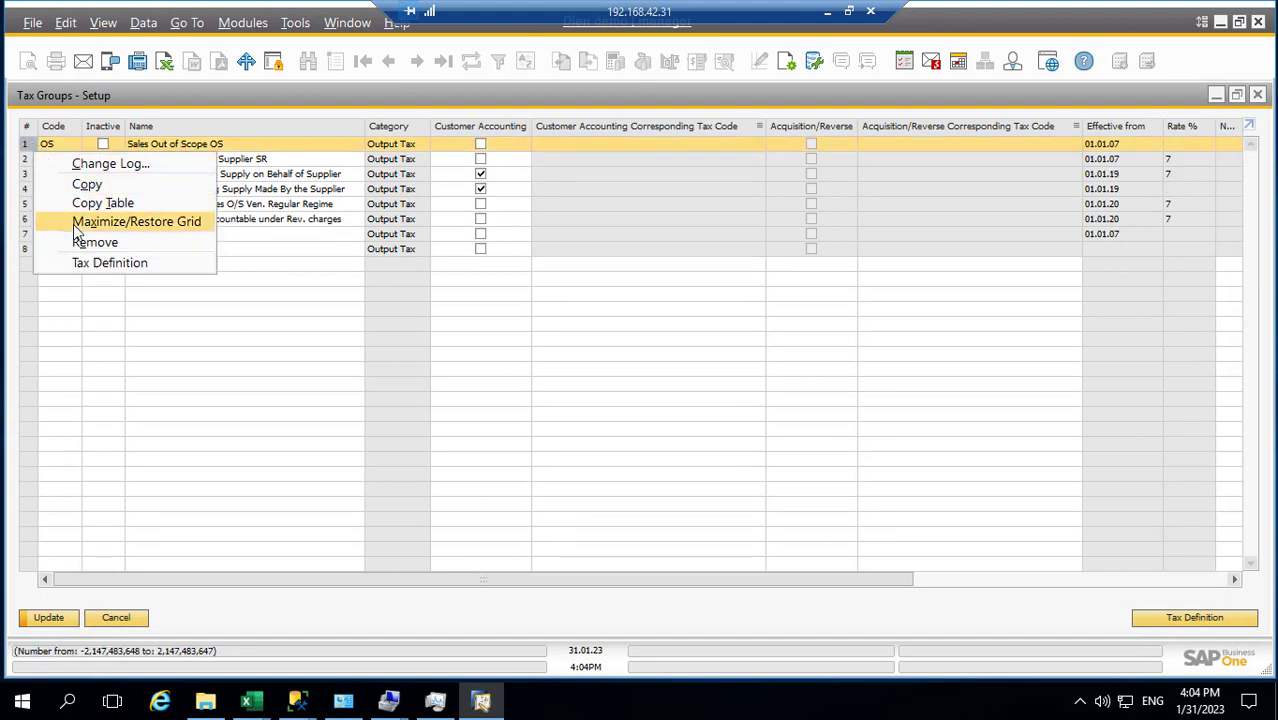
{"action": "left_click", "coordinate": [94, 243]}
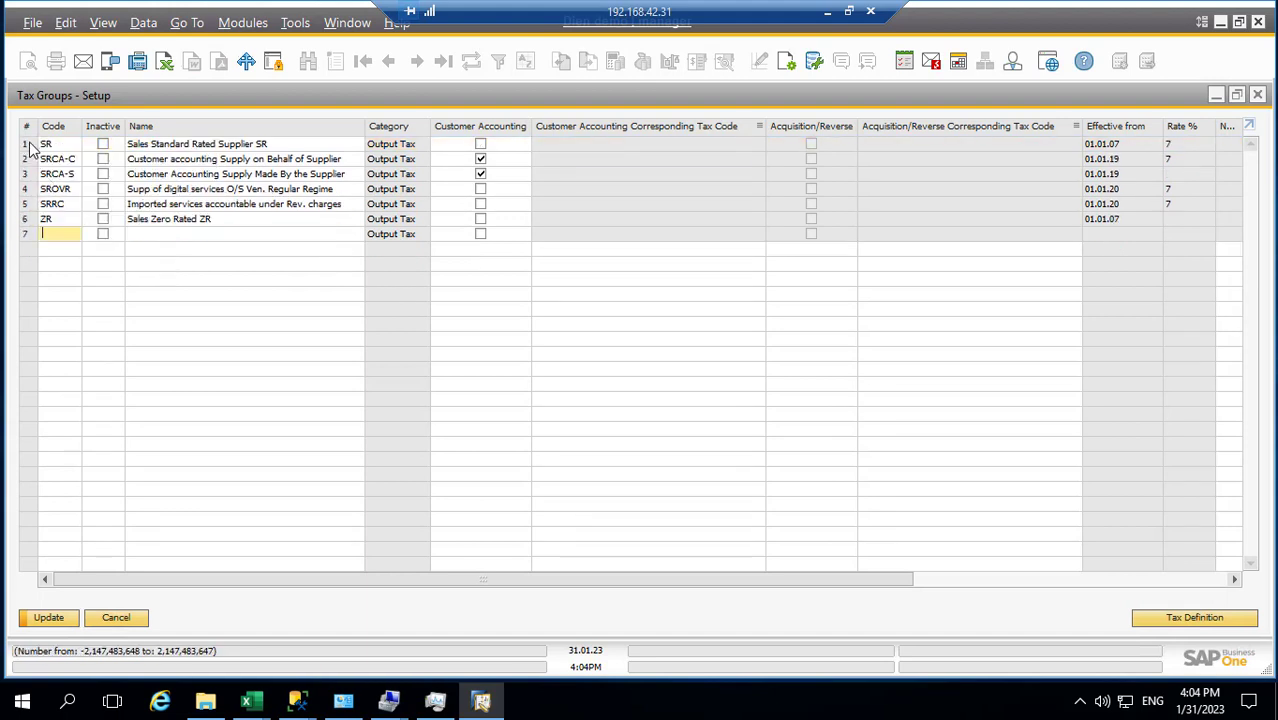
{"action": "right_click", "coordinate": [31, 147]}
{"action": "left_click", "coordinate": [90, 243]}
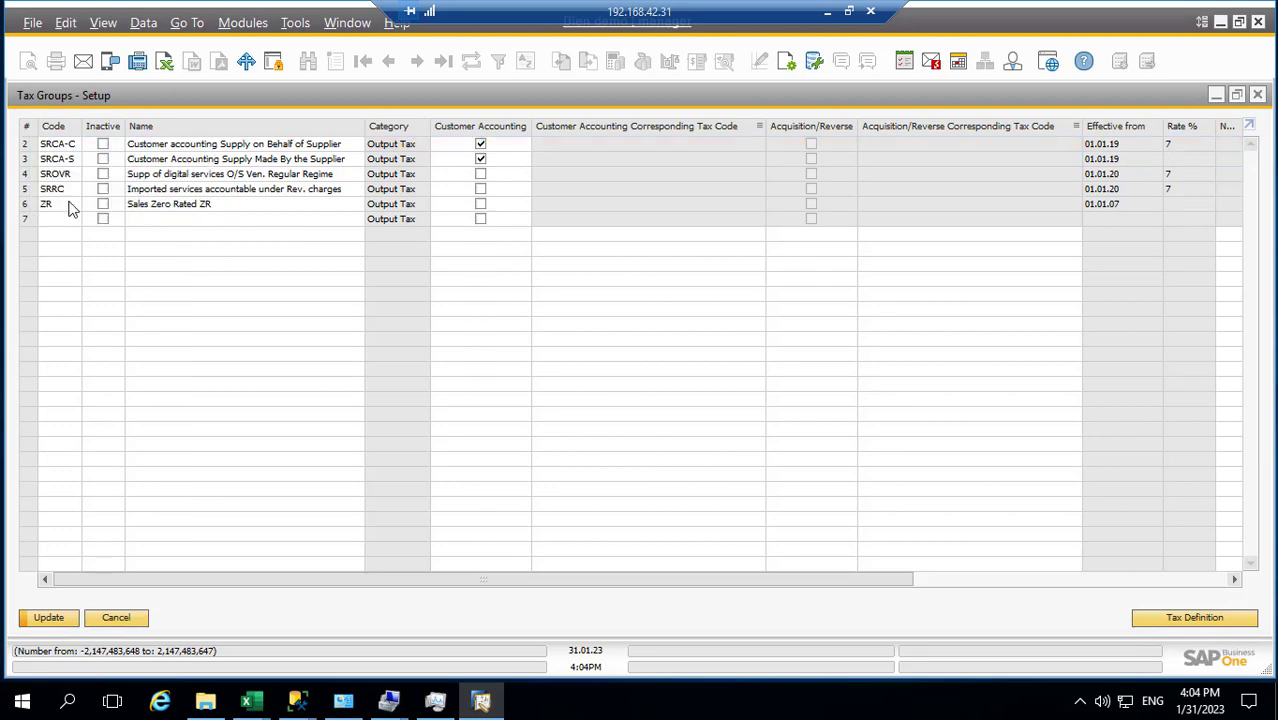
Step: Remove the output tax groups SRCA-C, SRCA-S, SROVR, SRRC and ZR, and save the setup with all deletions accepted
{"action": "right_click", "coordinate": [32, 147]}
{"action": "left_click", "coordinate": [88, 243]}
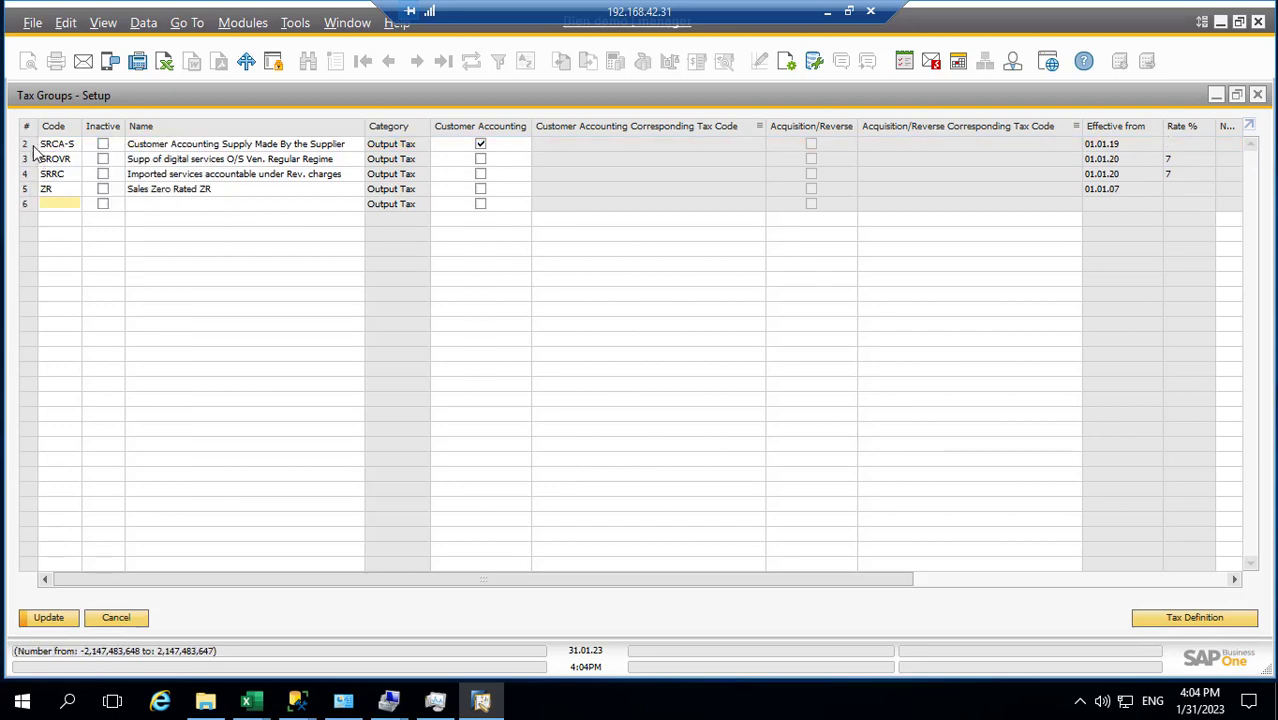
{"action": "right_click", "coordinate": [33, 147]}
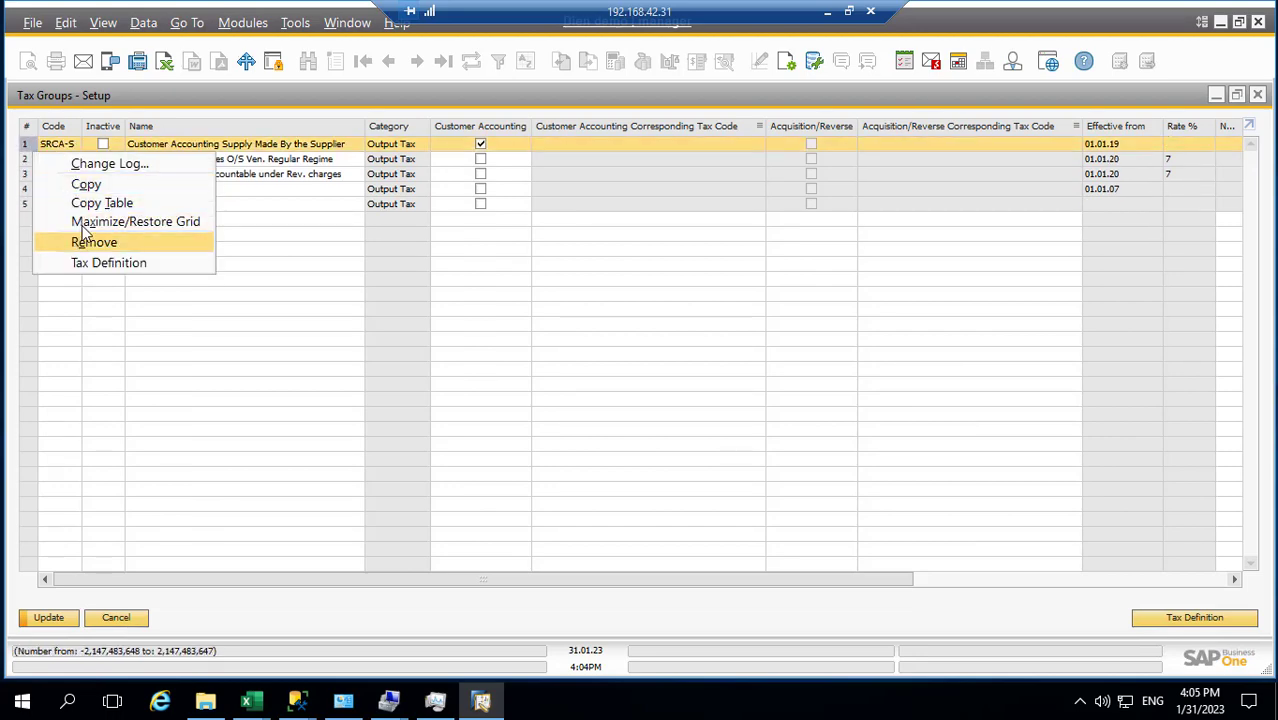
{"action": "left_click", "coordinate": [88, 242]}
{"action": "right_click", "coordinate": [33, 148]}
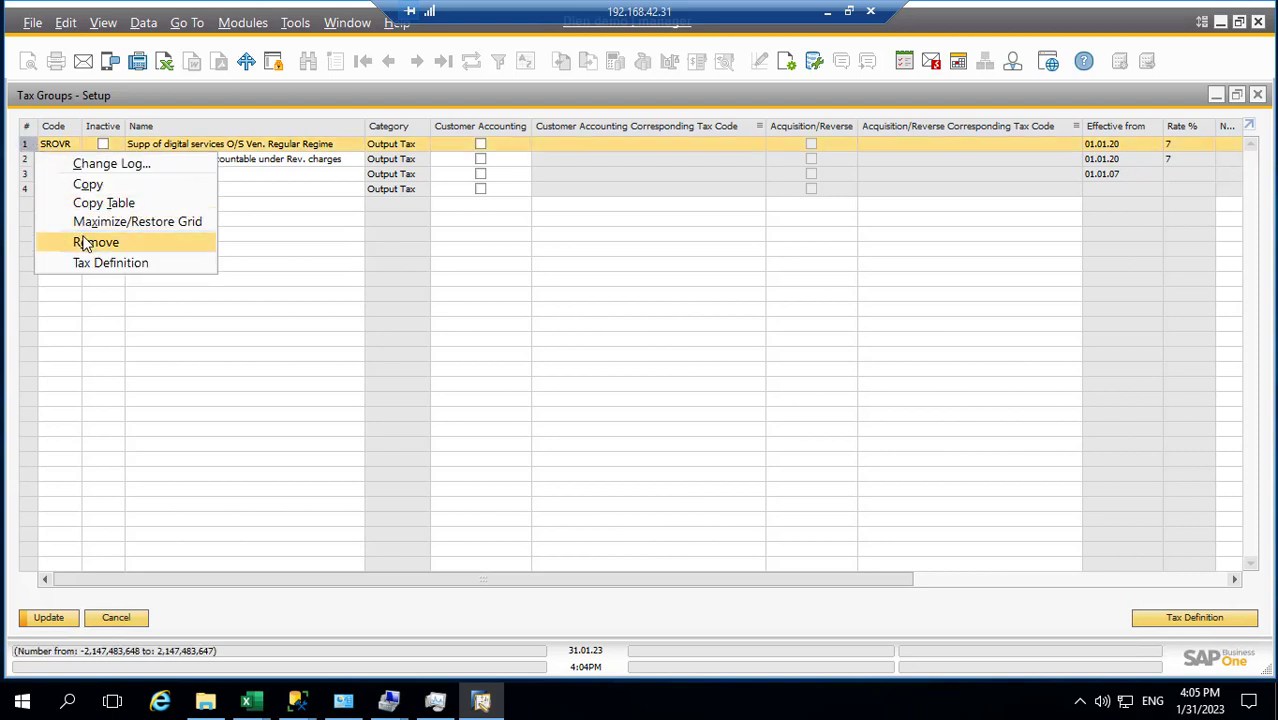
{"action": "left_click", "coordinate": [85, 243]}
{"action": "right_click", "coordinate": [33, 148]}
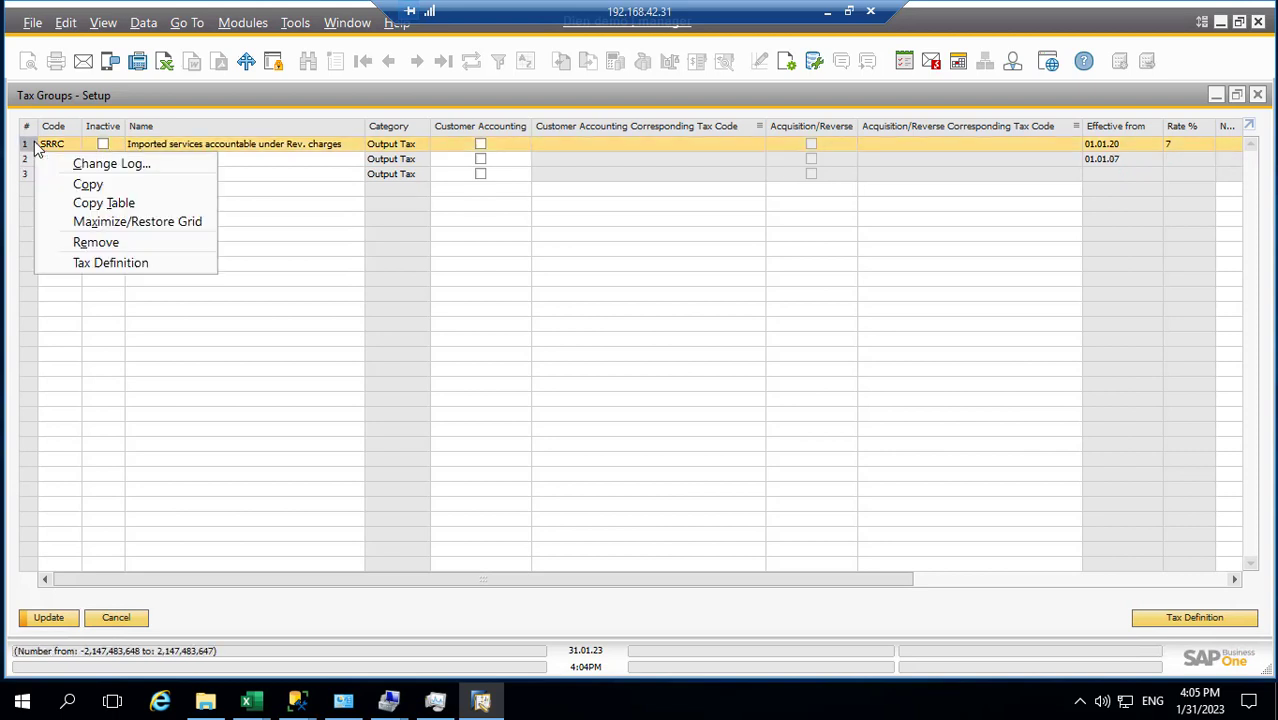
{"action": "left_click", "coordinate": [84, 243]}
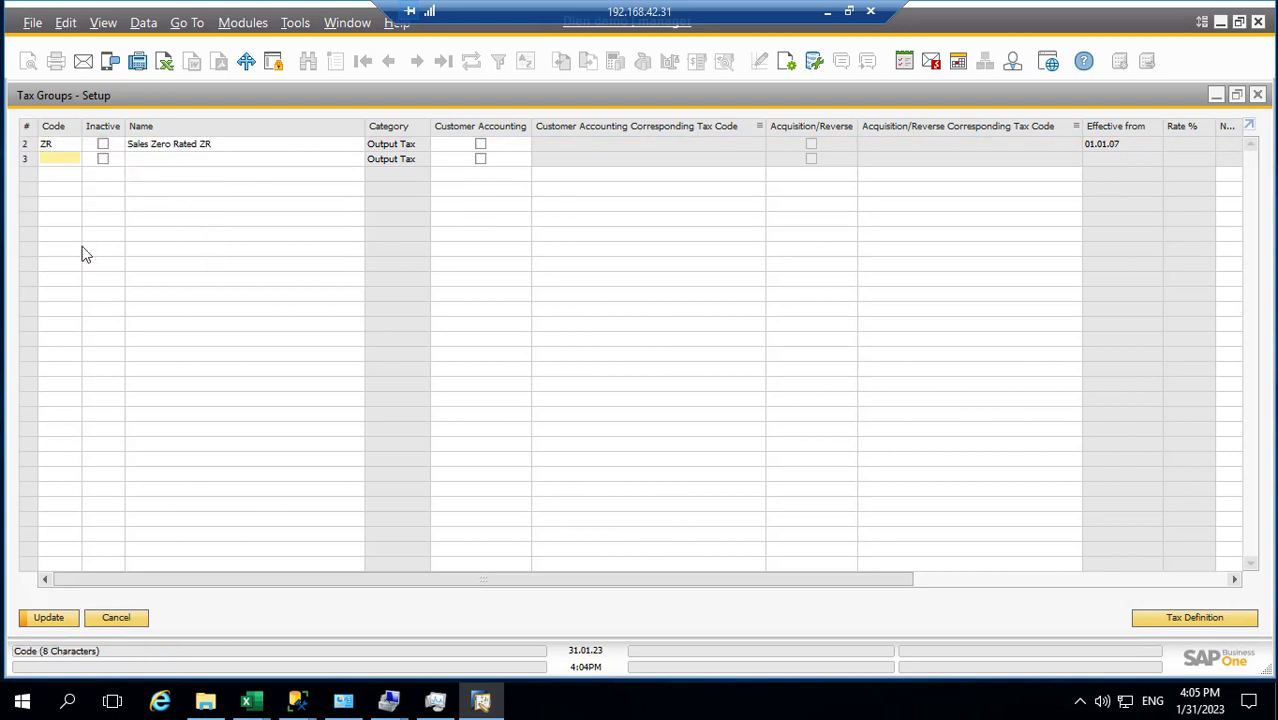
{"action": "right_click", "coordinate": [30, 145]}
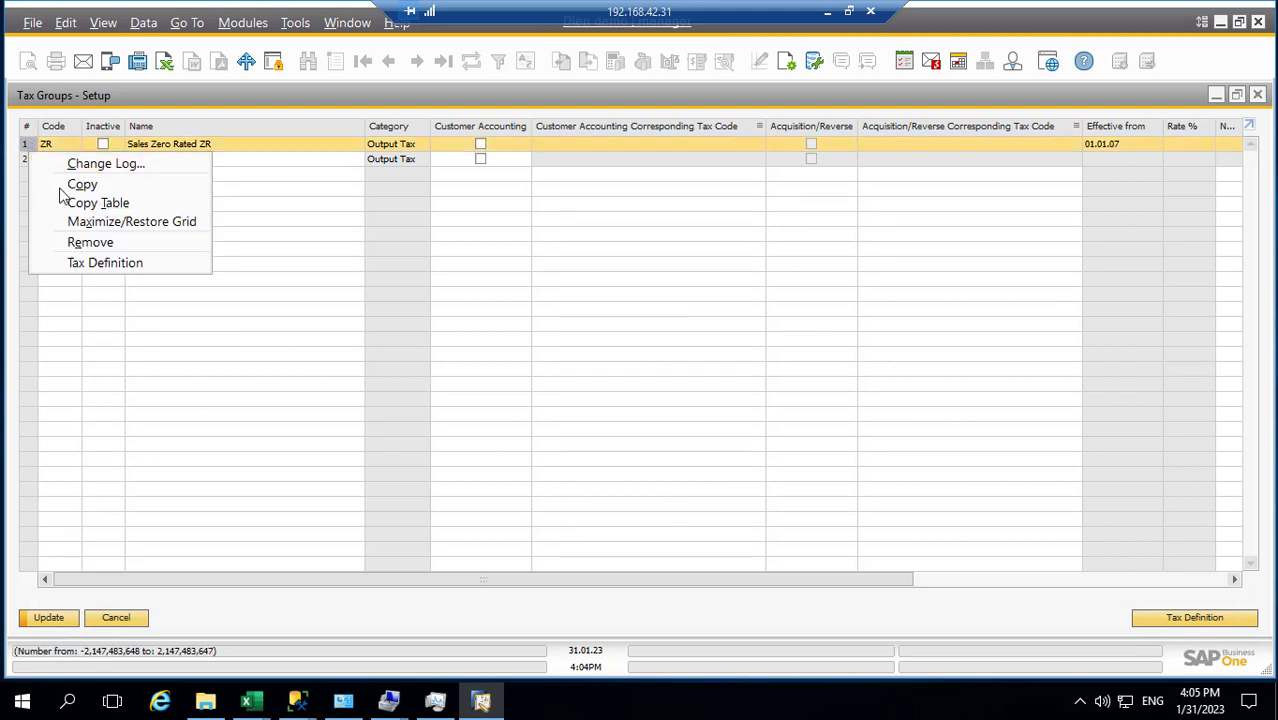
{"action": "left_click", "coordinate": [84, 243]}
{"action": "left_click", "coordinate": [62, 619]}
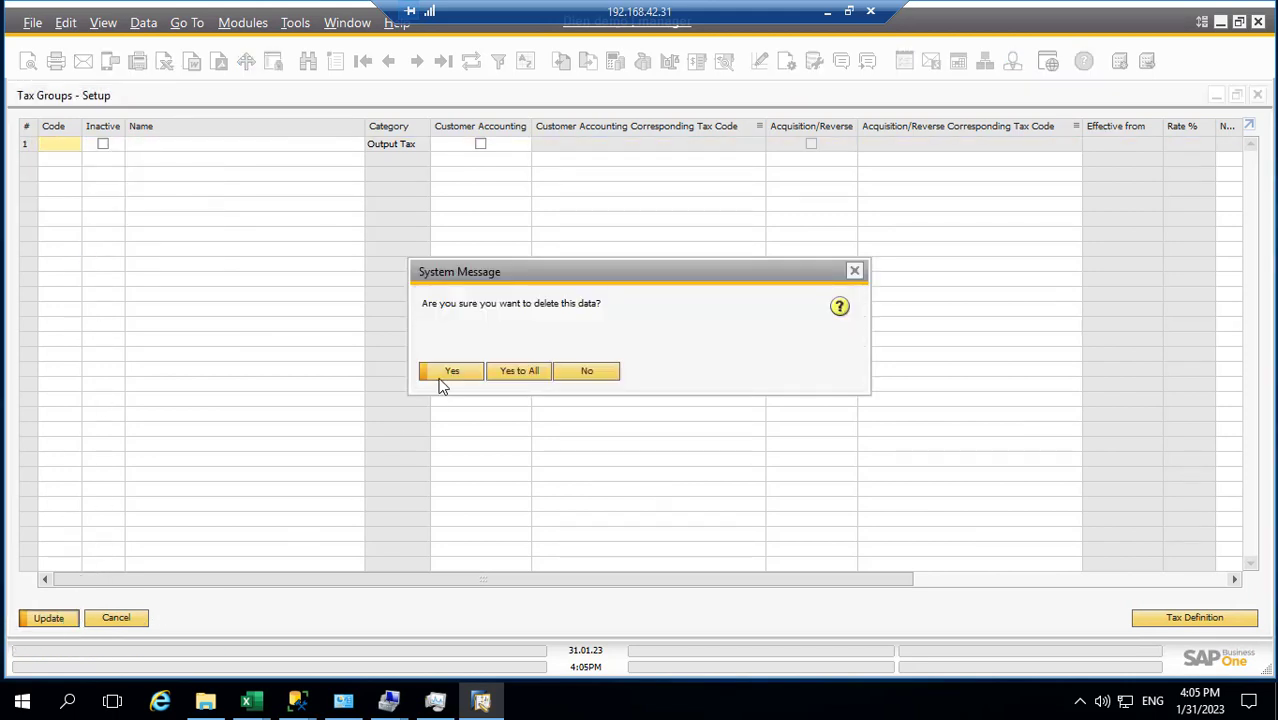
{"action": "left_click", "coordinate": [503, 378]}
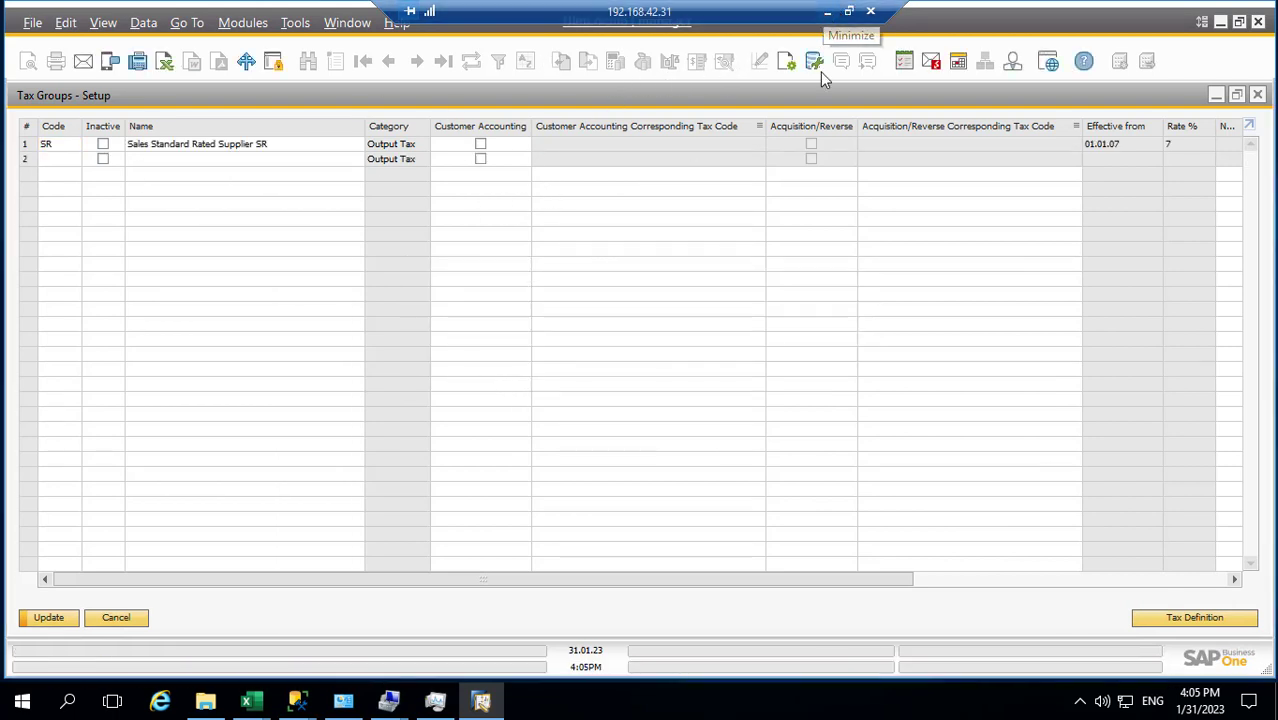
Step: After checking the template in Excel, paste the code OVAT into the empty Tax Groups row in SAP Business One
{"action": "left_click", "coordinate": [828, 14]}
{"action": "key", "text": "alt+Tab"}
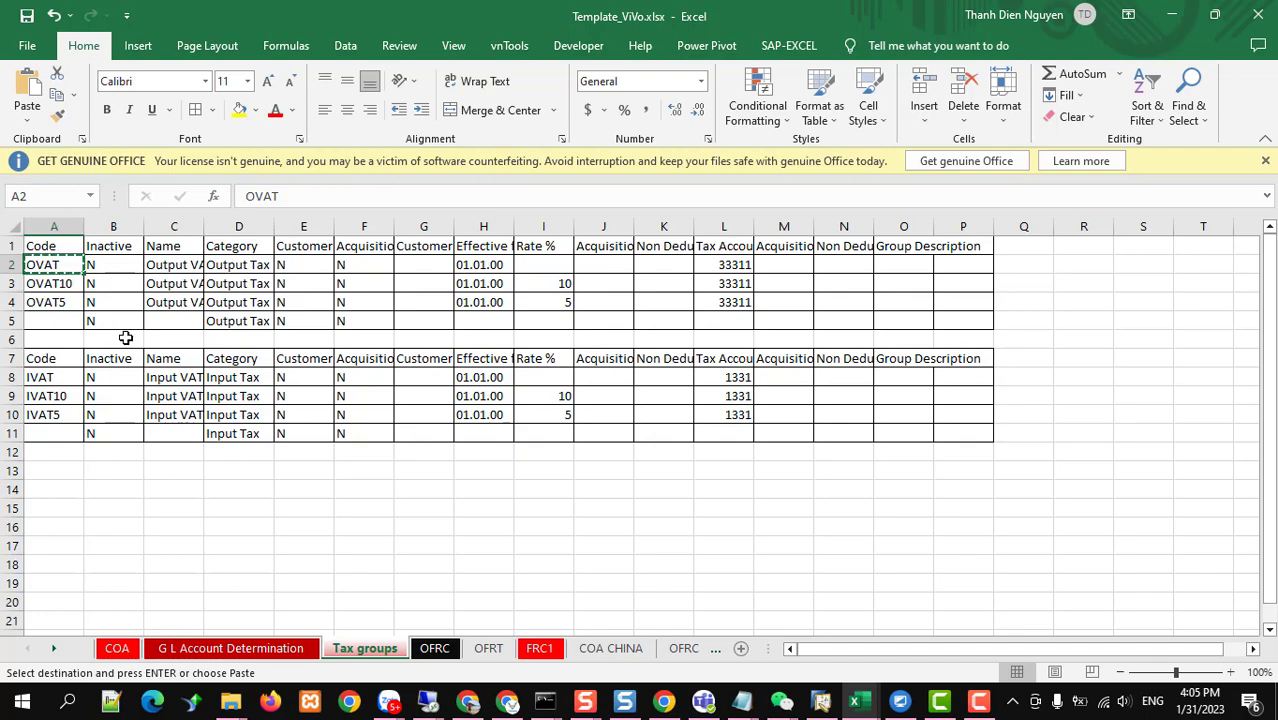
{"action": "key", "text": "alt+Tab"}
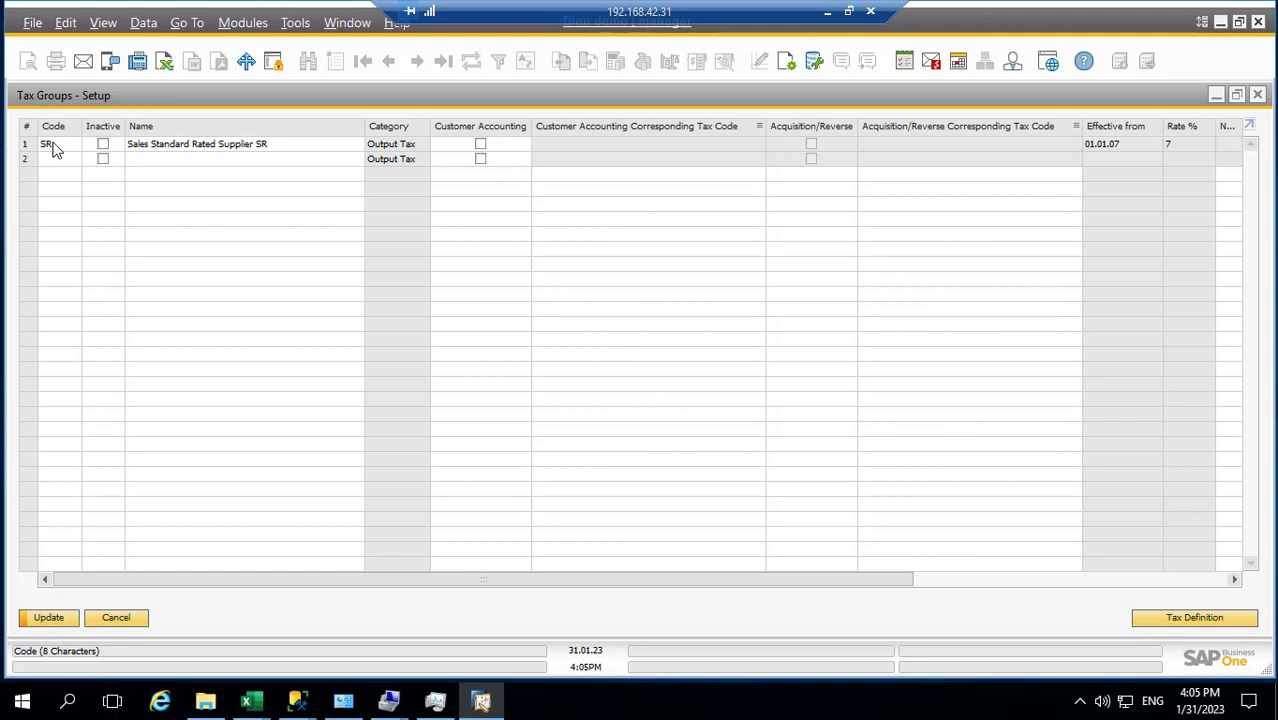
{"action": "left_click", "coordinate": [26, 145]}
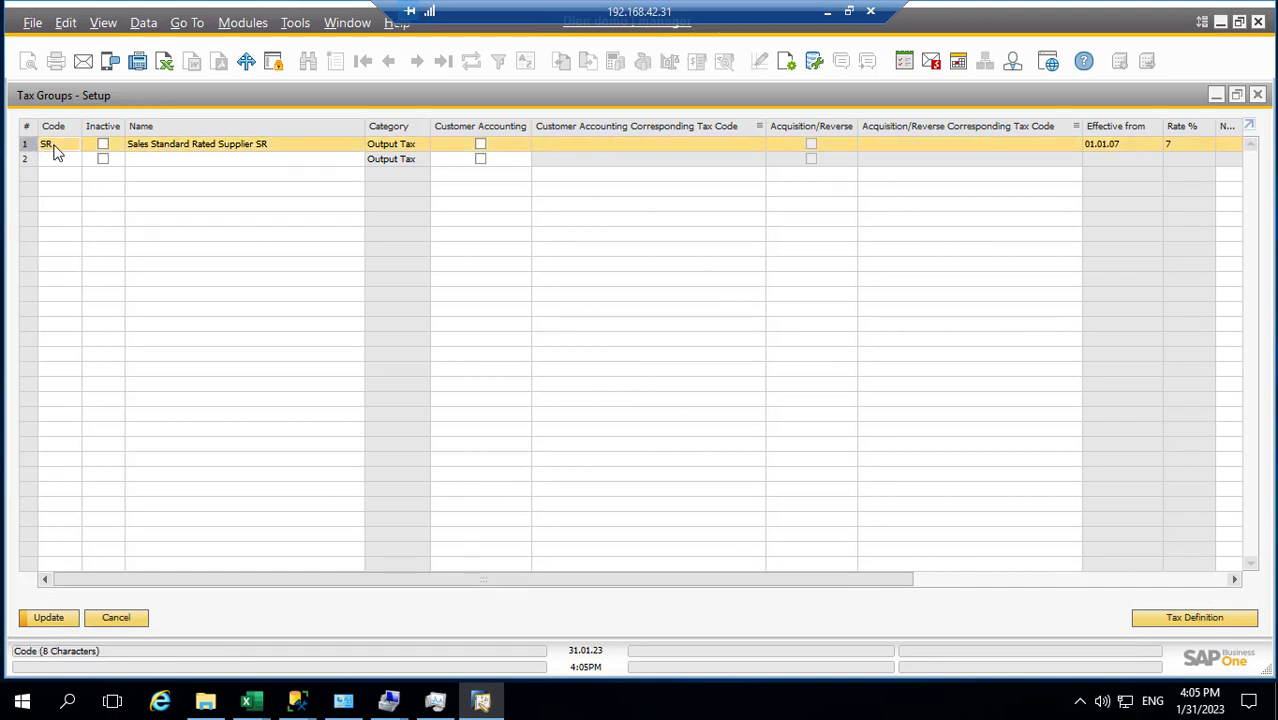
{"action": "left_click", "coordinate": [49, 163]}
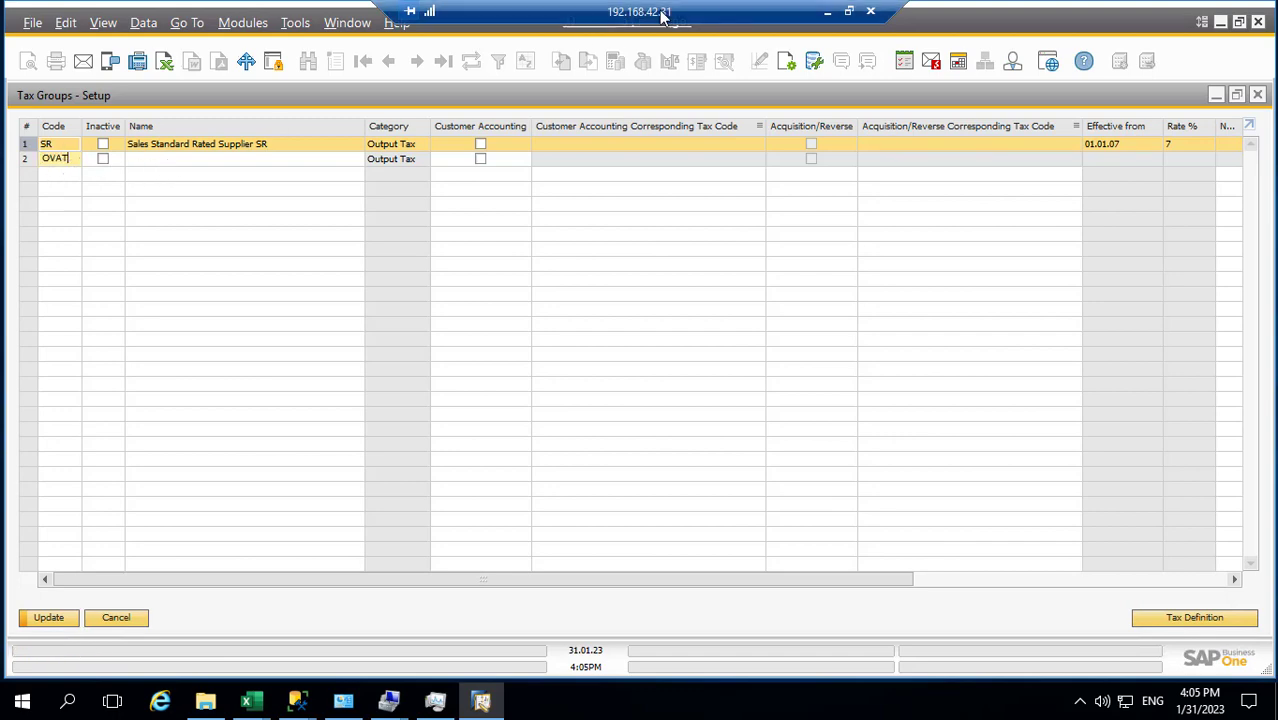
Step: Copy the name Output VAT 0% from cell C2 in Excel into the OVAT row's name in SAP Business One
{"action": "left_click", "coordinate": [832, 17]}
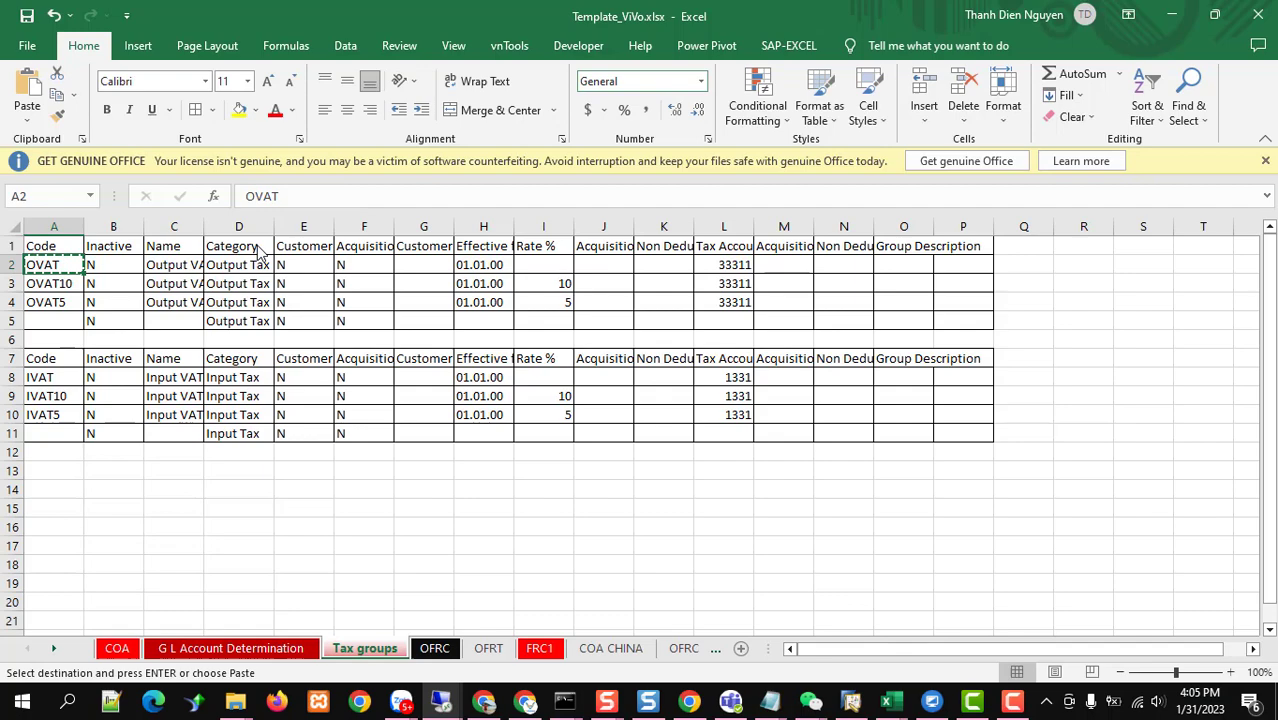
{"action": "left_click", "coordinate": [188, 265]}
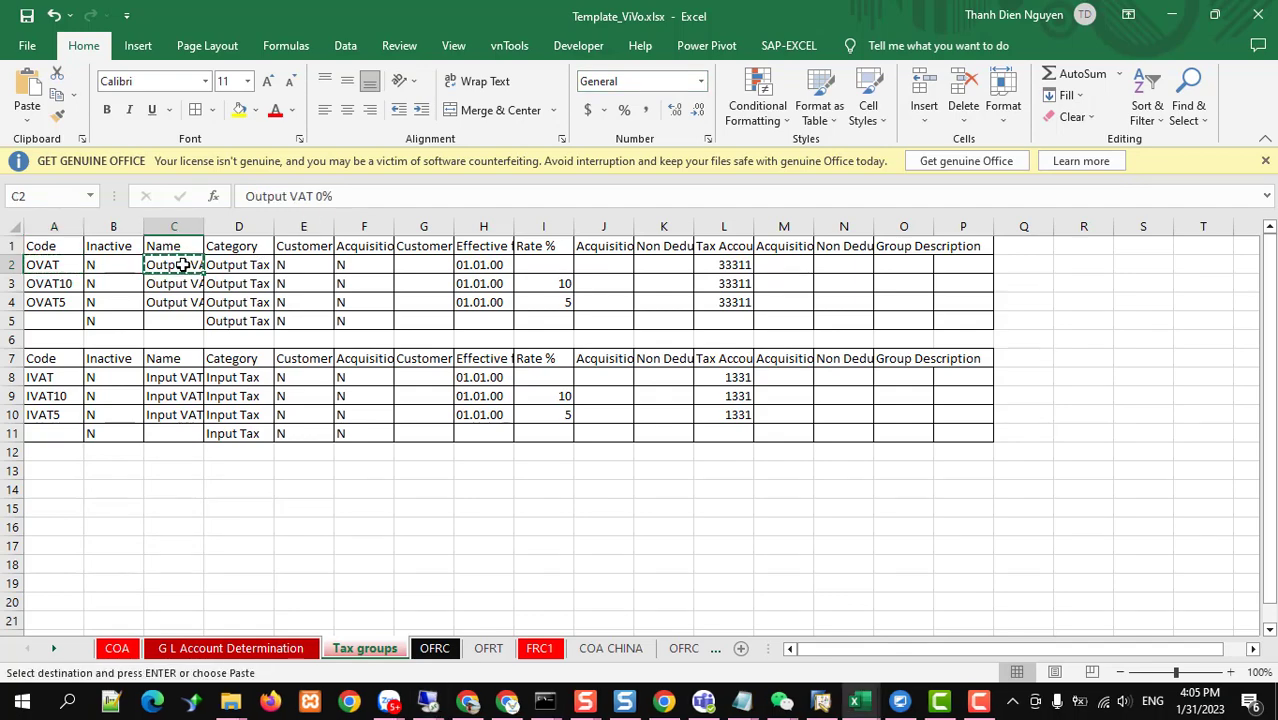
{"action": "key", "text": "alt+Tab"}
{"action": "left_click", "coordinate": [183, 167]}
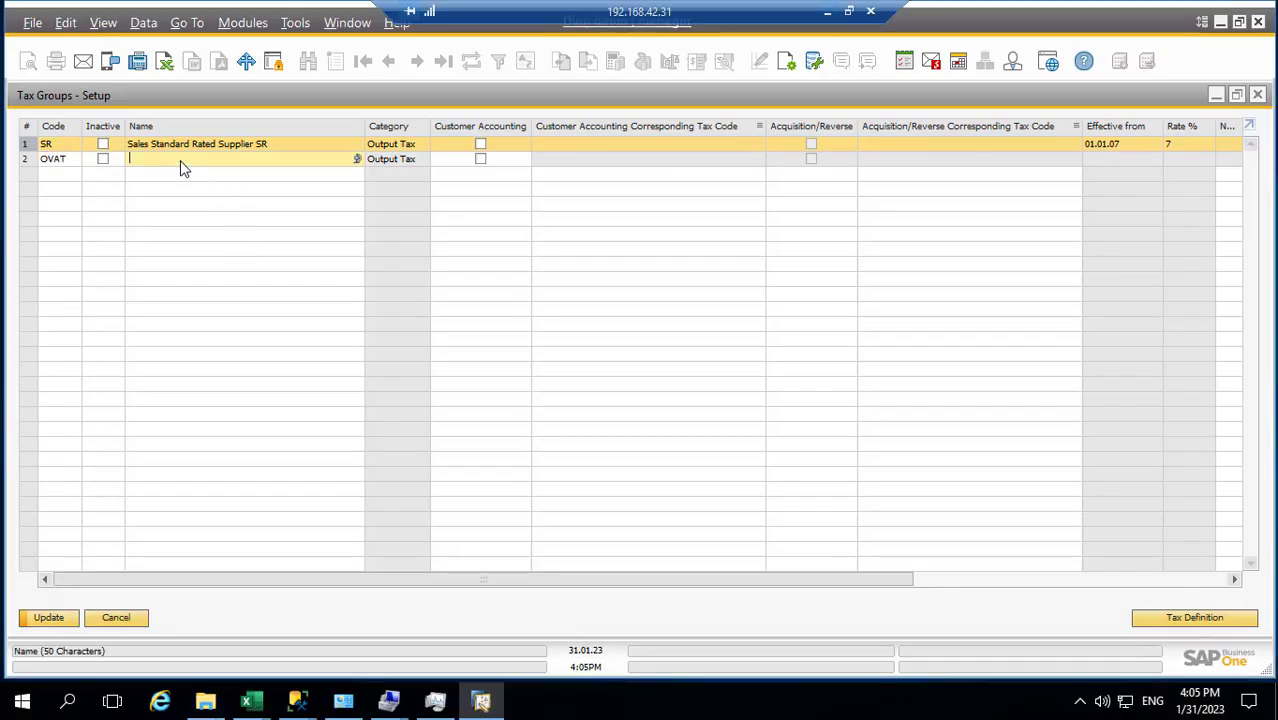
{"action": "key", "text": "Tab"}
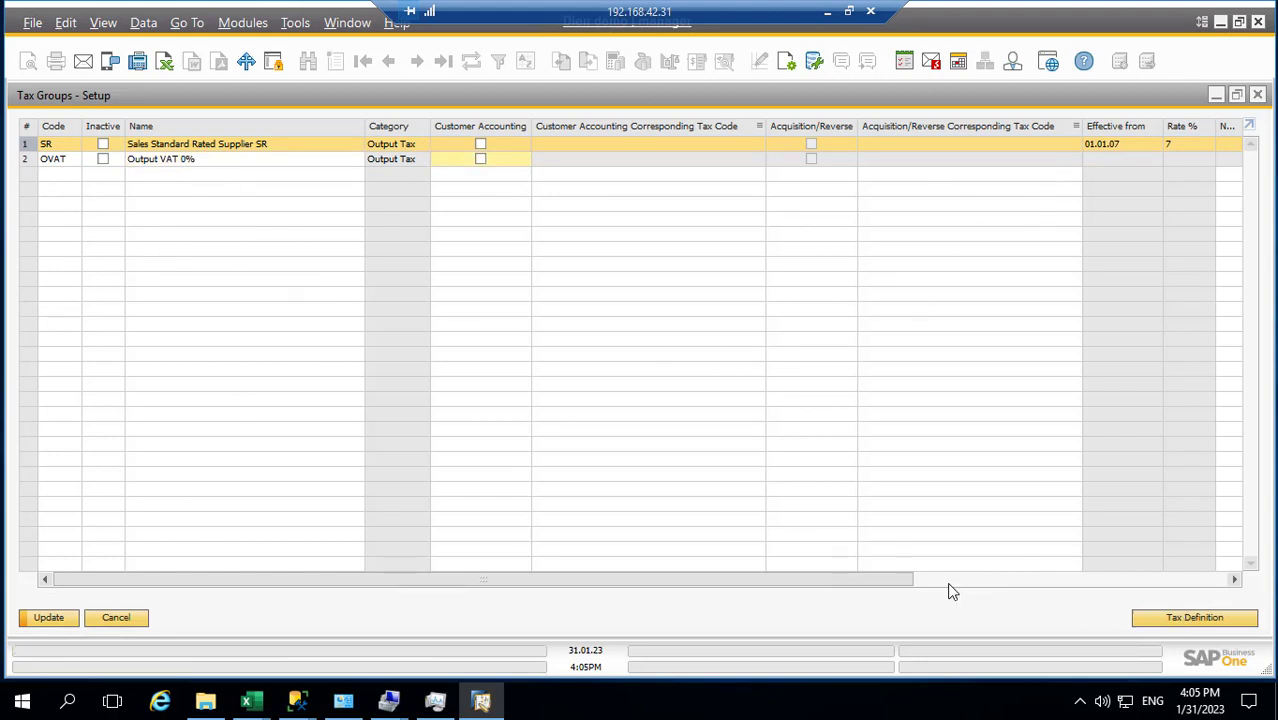
Step: Copy the tax account 33311 from cell L2 in Excel into the OVAT row's tax account in SAP Business One
{"action": "left_click_drag", "start_coordinate": [920, 584], "coordinate": [1041, 568]}
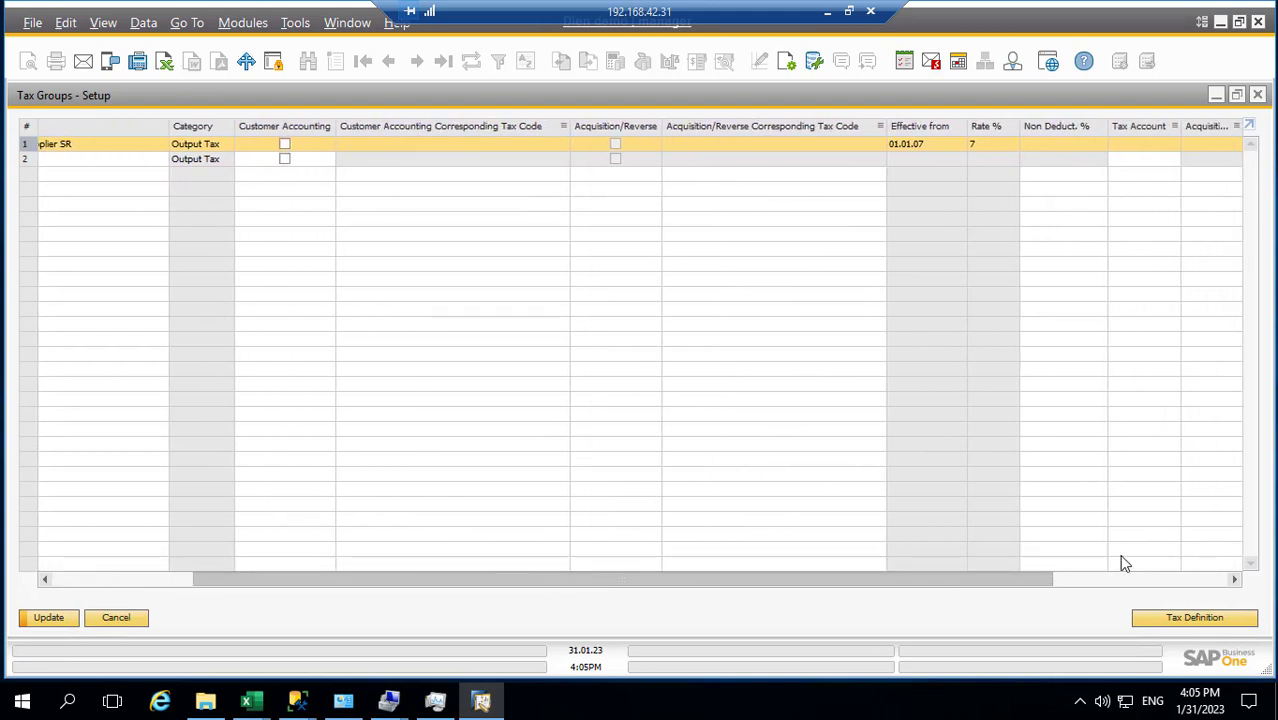
{"action": "left_click", "coordinate": [1129, 161]}
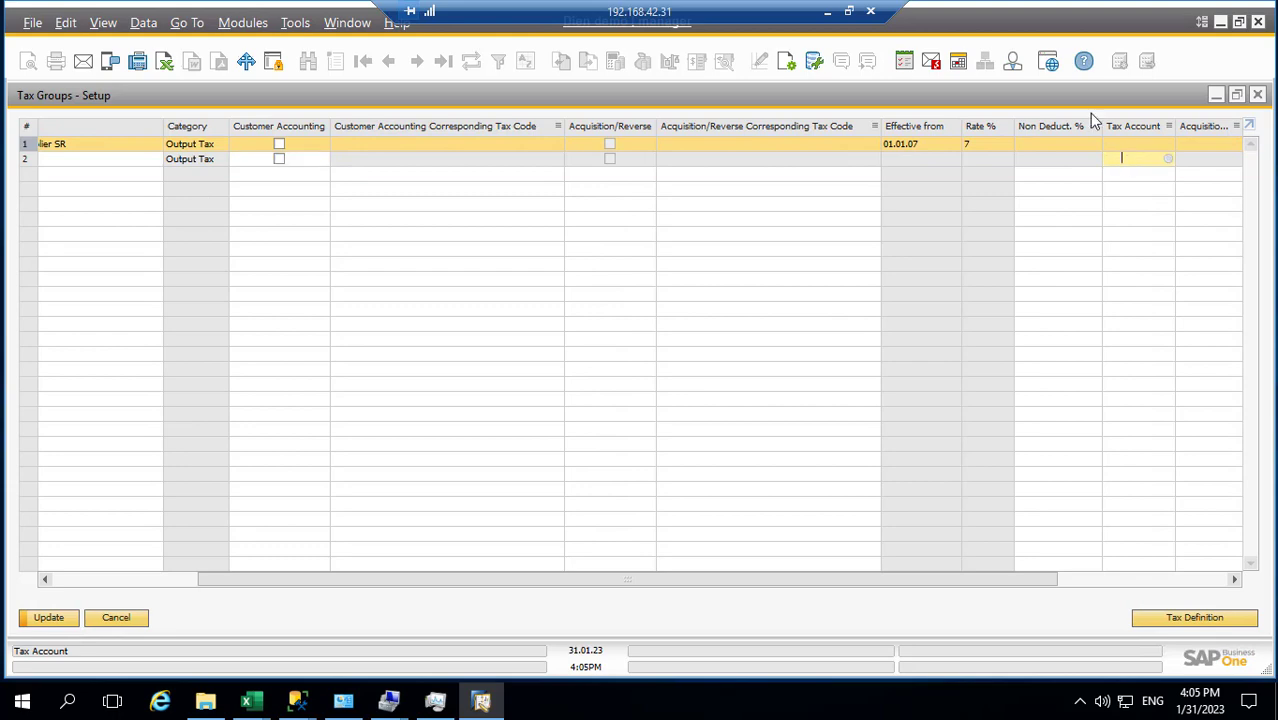
{"action": "left_click", "coordinate": [827, 12]}
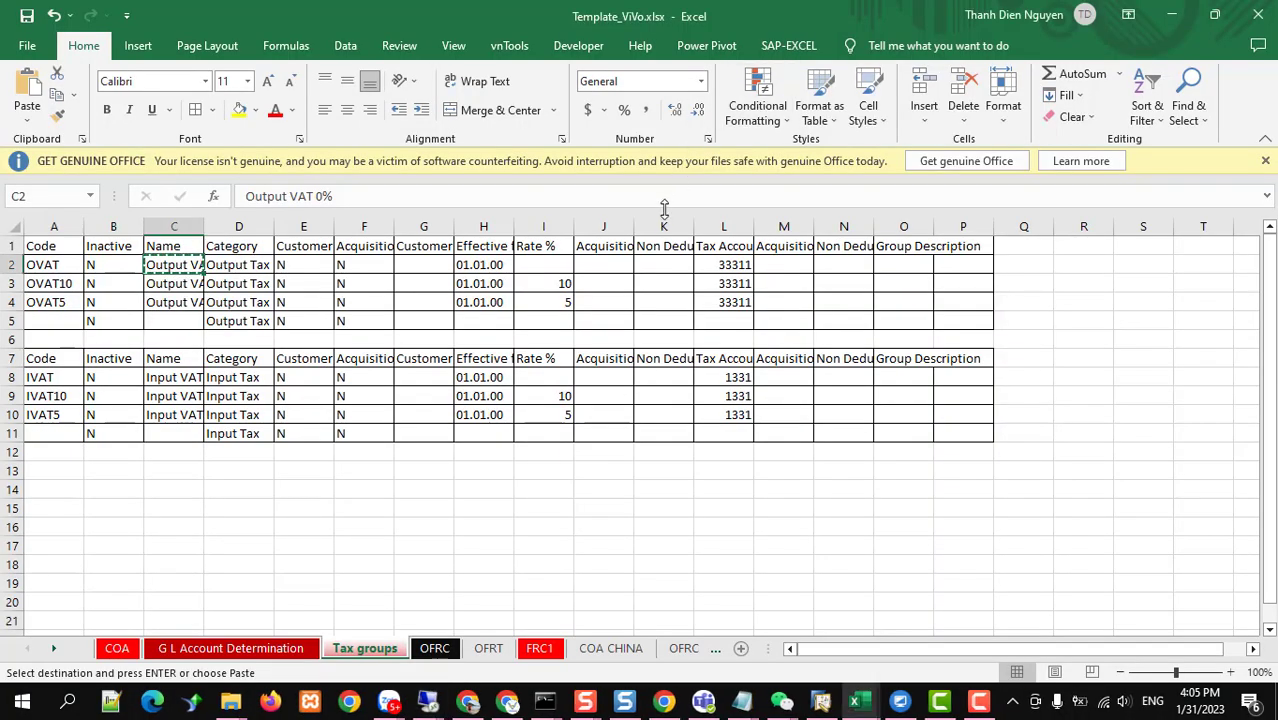
{"action": "left_click", "coordinate": [725, 268]}
{"action": "key", "text": "ctrl+c"}
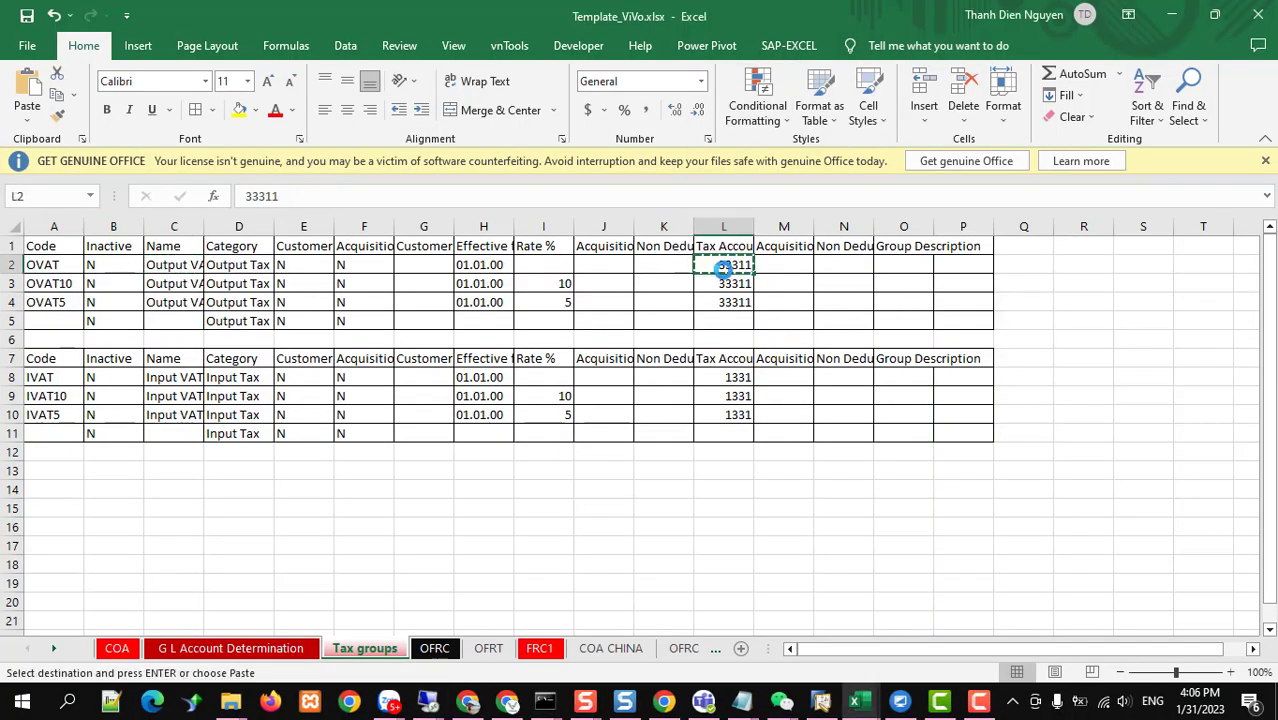
{"action": "key", "text": "alt+Tab"}
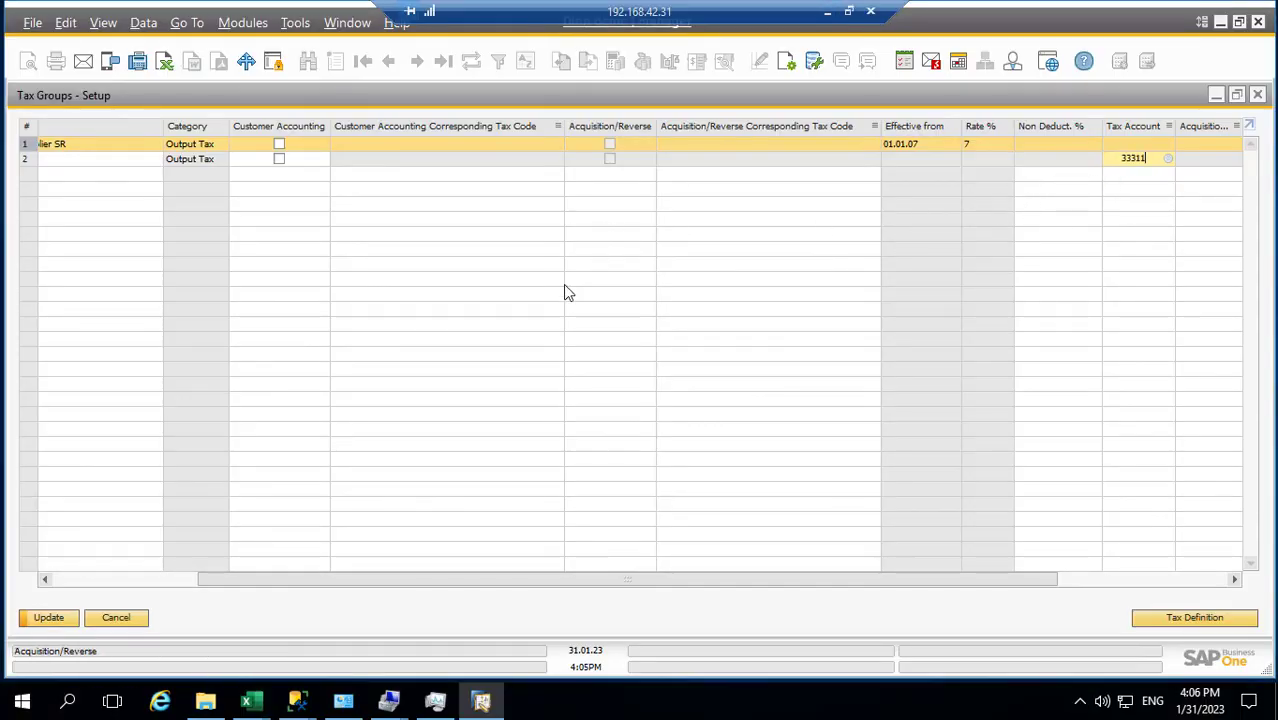
Step: Try to save the Tax Groups setup with the OVAT row, accepting all pending deletions
{"action": "left_click", "coordinate": [212, 574]}
{"action": "left_click_drag", "start_coordinate": [212, 574], "coordinate": [58, 576]}
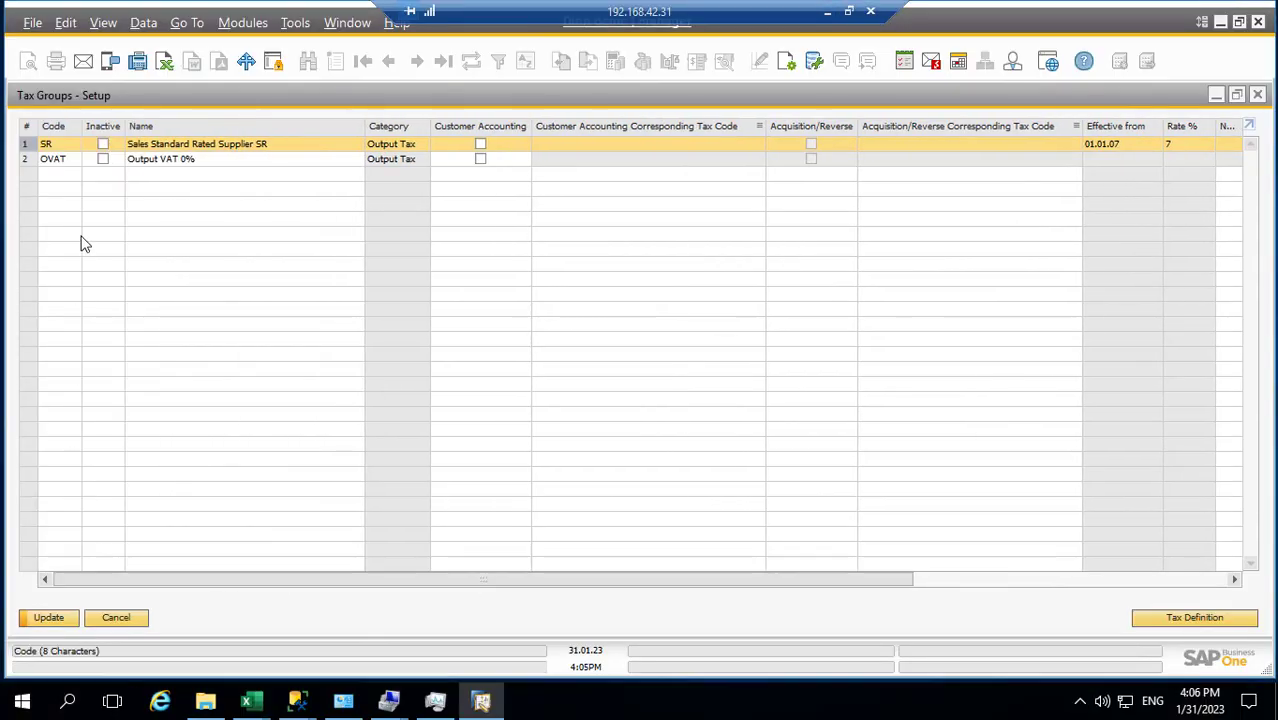
{"action": "right_click", "coordinate": [28, 159]}
{"action": "left_click", "coordinate": [285, 252]}
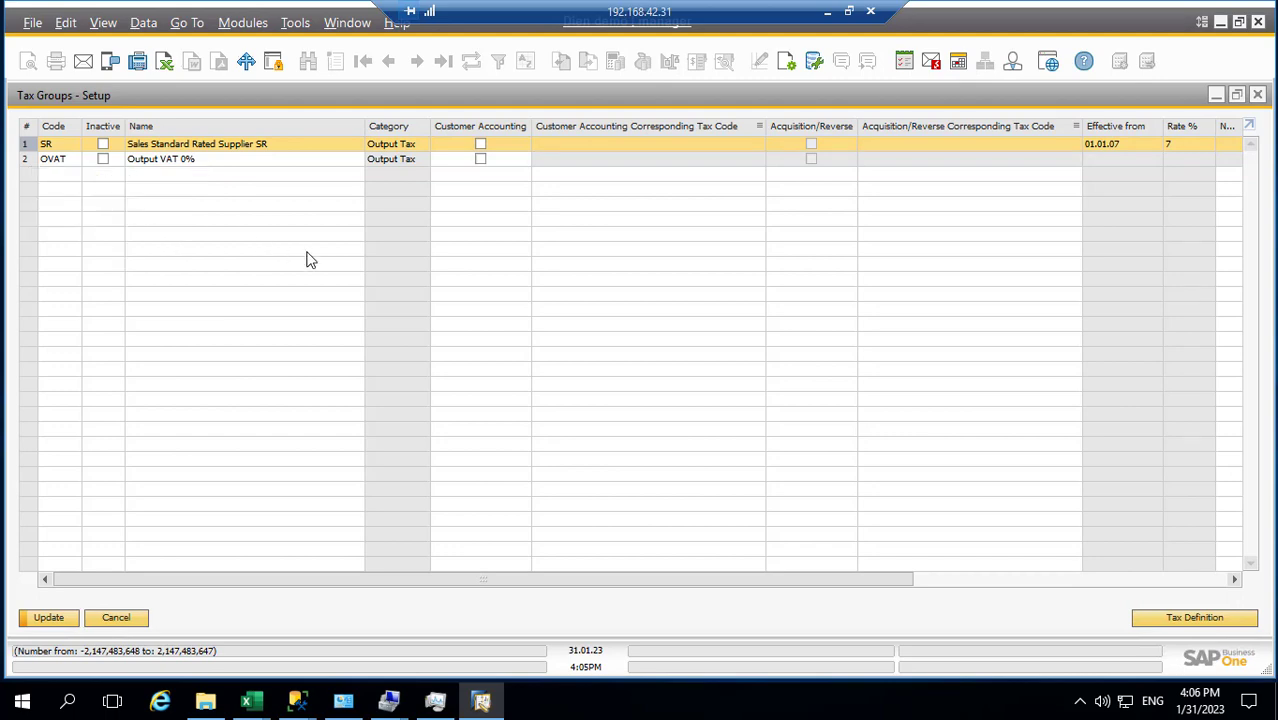
{"action": "left_click", "coordinate": [46, 617]}
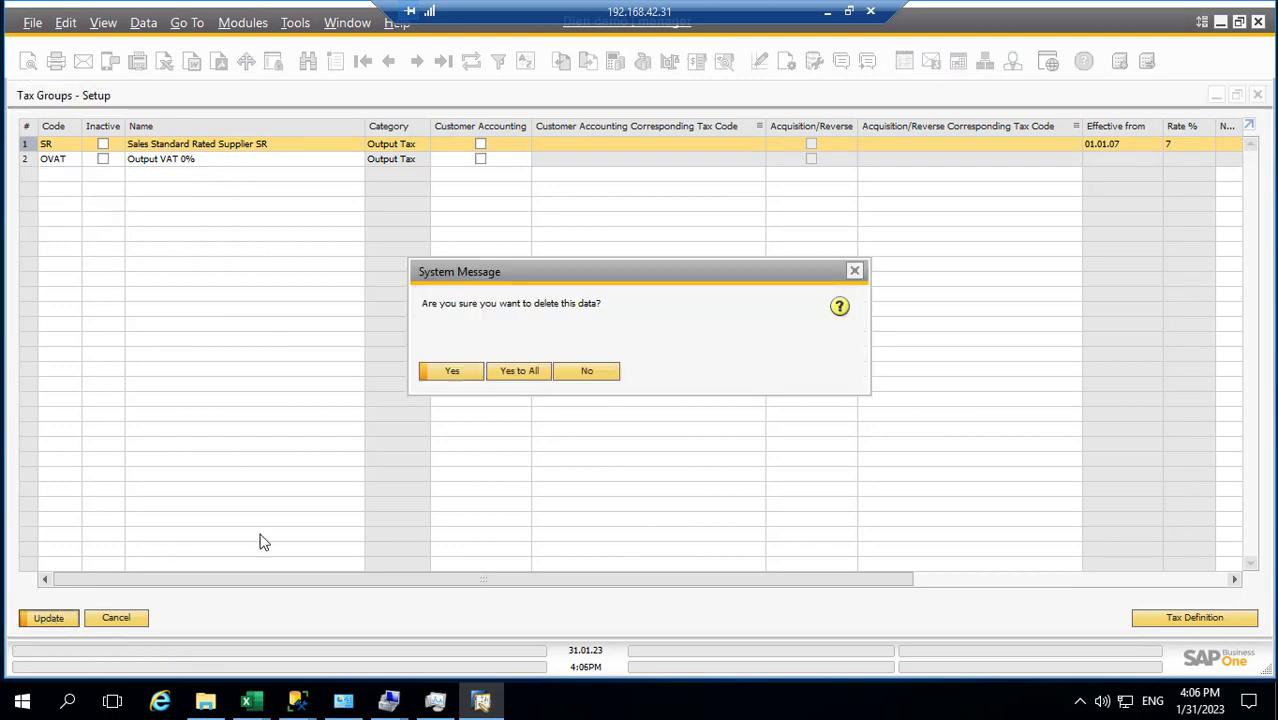
{"action": "left_click", "coordinate": [511, 372]}
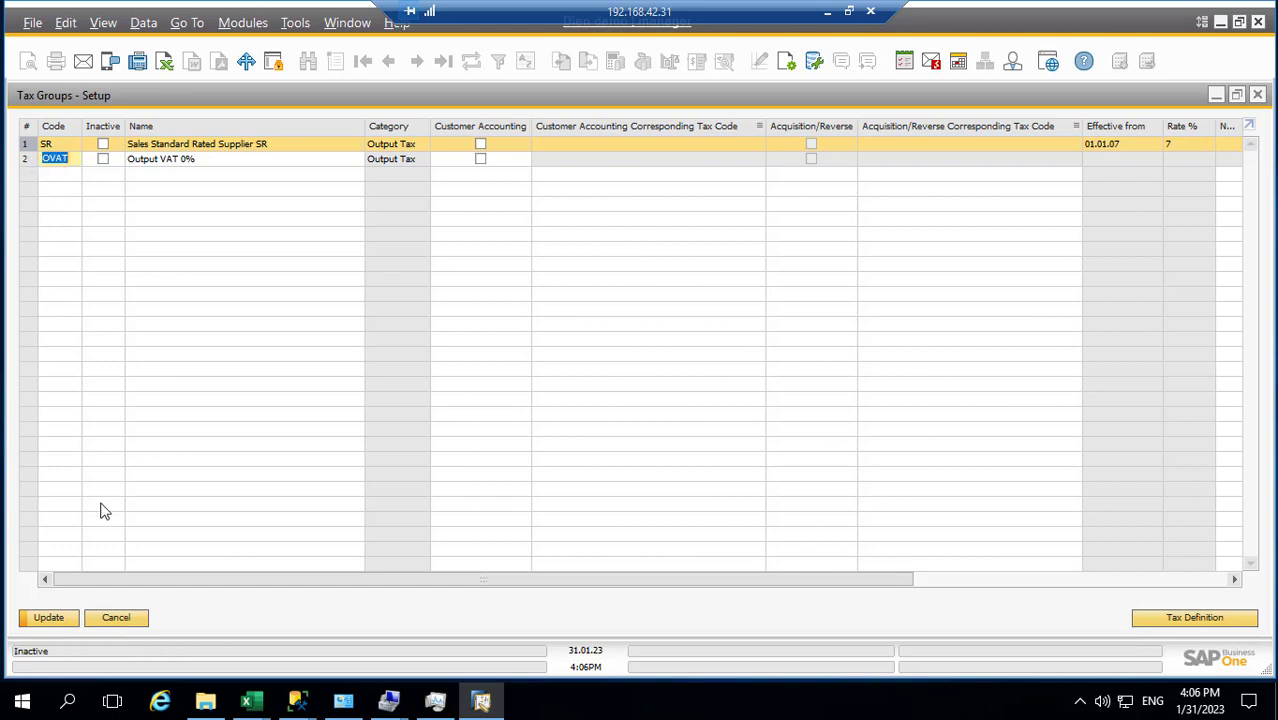
{"action": "left_click", "coordinate": [52, 618]}
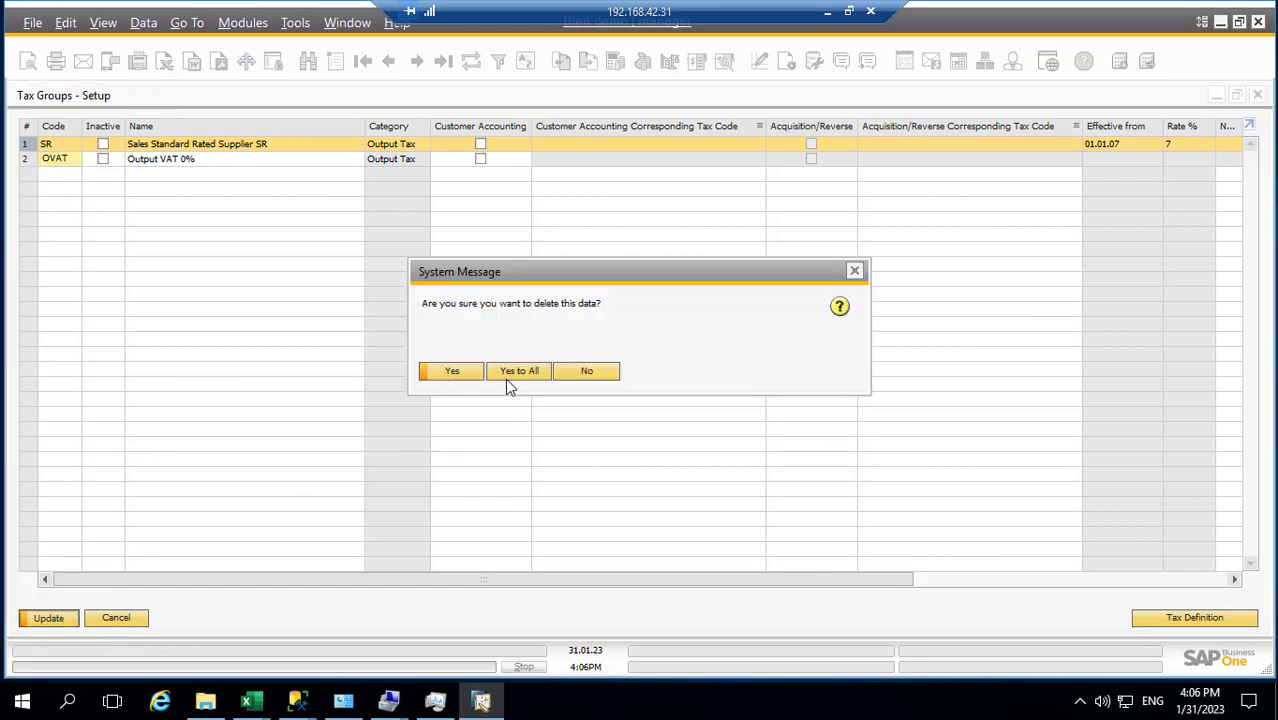
{"action": "left_click", "coordinate": [519, 371]}
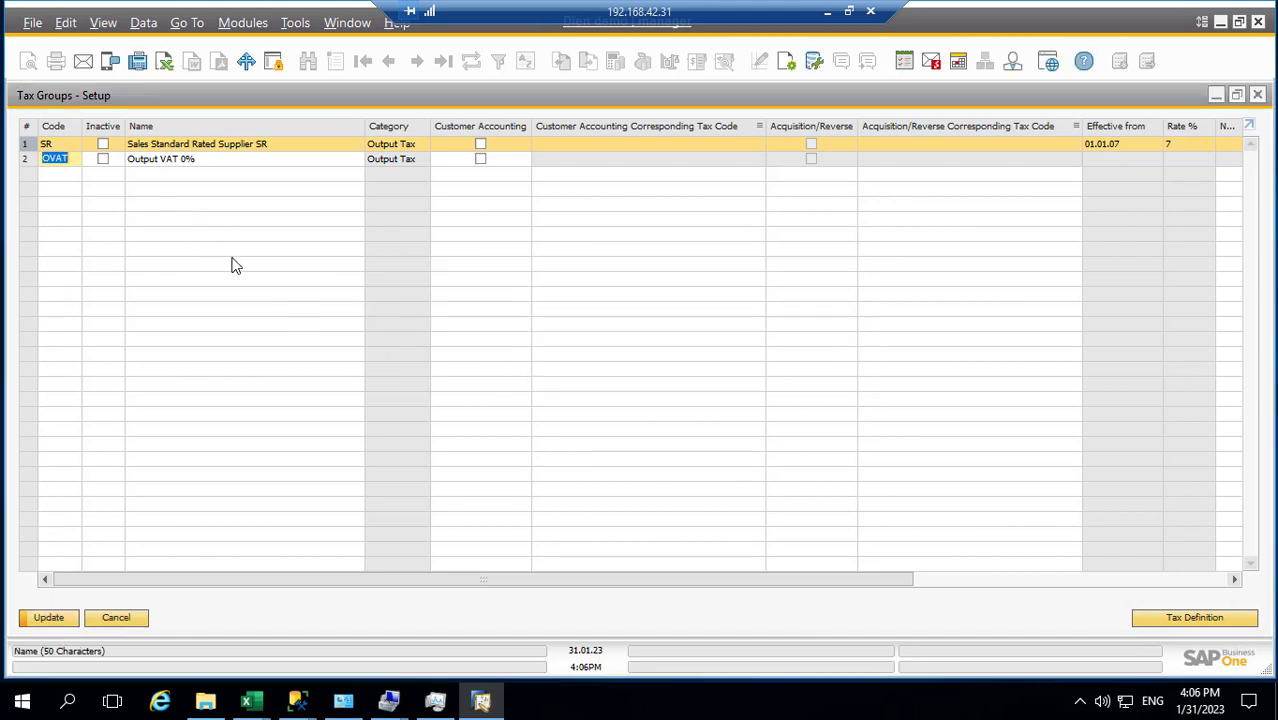
Step: Try to remove the tax group SR and save the setup with all deletions accepted
{"action": "right_click", "coordinate": [35, 150]}
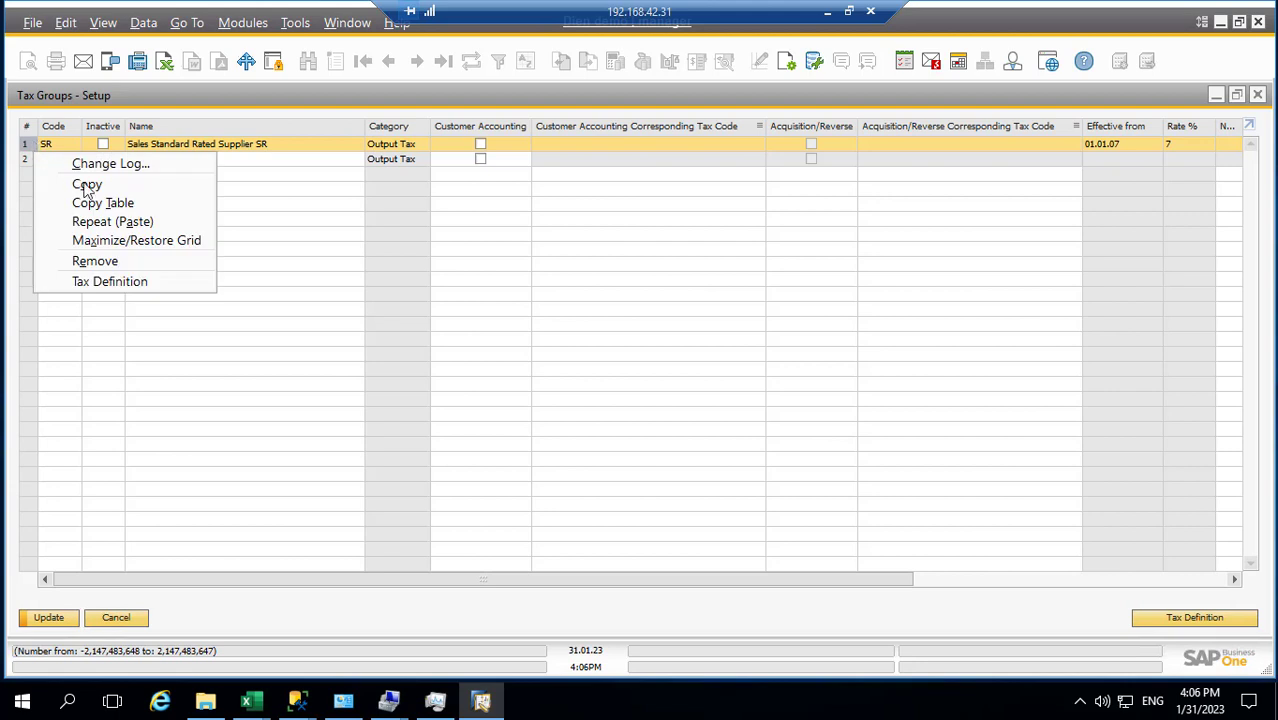
{"action": "left_click", "coordinate": [108, 261]}
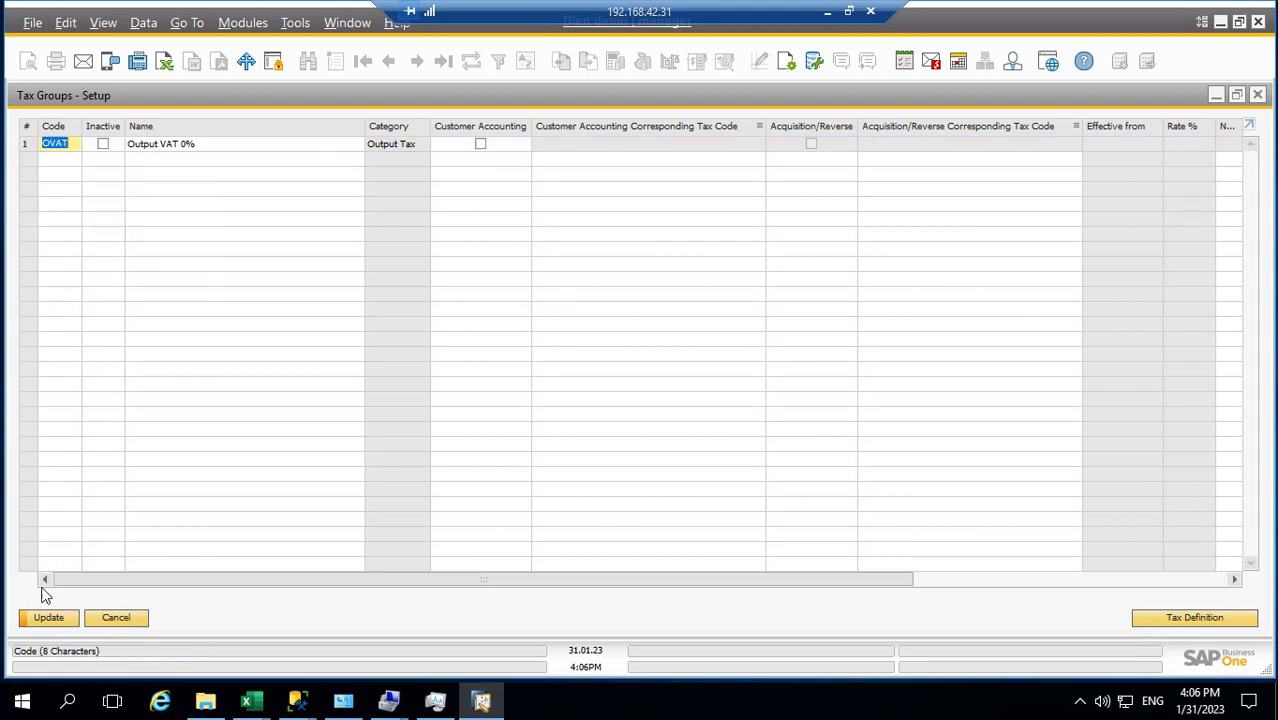
{"action": "left_click", "coordinate": [45, 618]}
{"action": "left_click", "coordinate": [518, 378]}
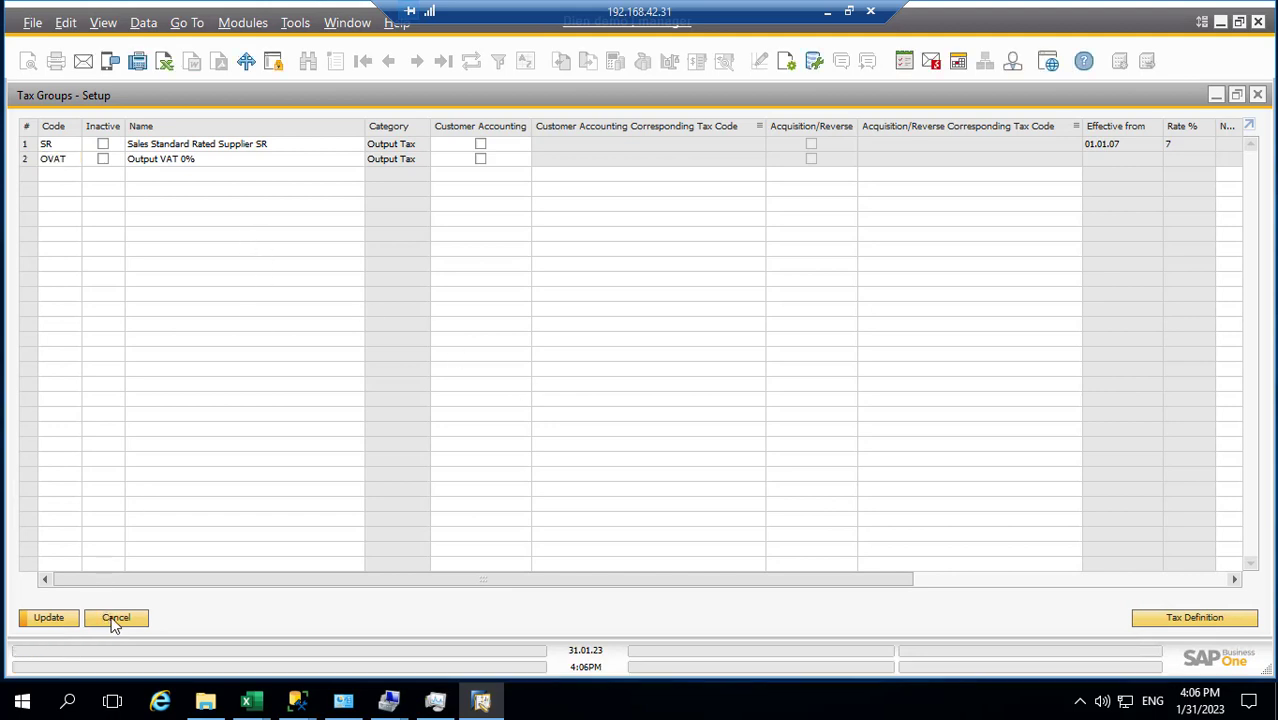
Step: Close the Tax Groups setup without saving the pending changes, and reopen it by defining a new Sales Tax Group (Items)
{"action": "left_click", "coordinate": [1259, 97]}
{"action": "left_click", "coordinate": [554, 409]}
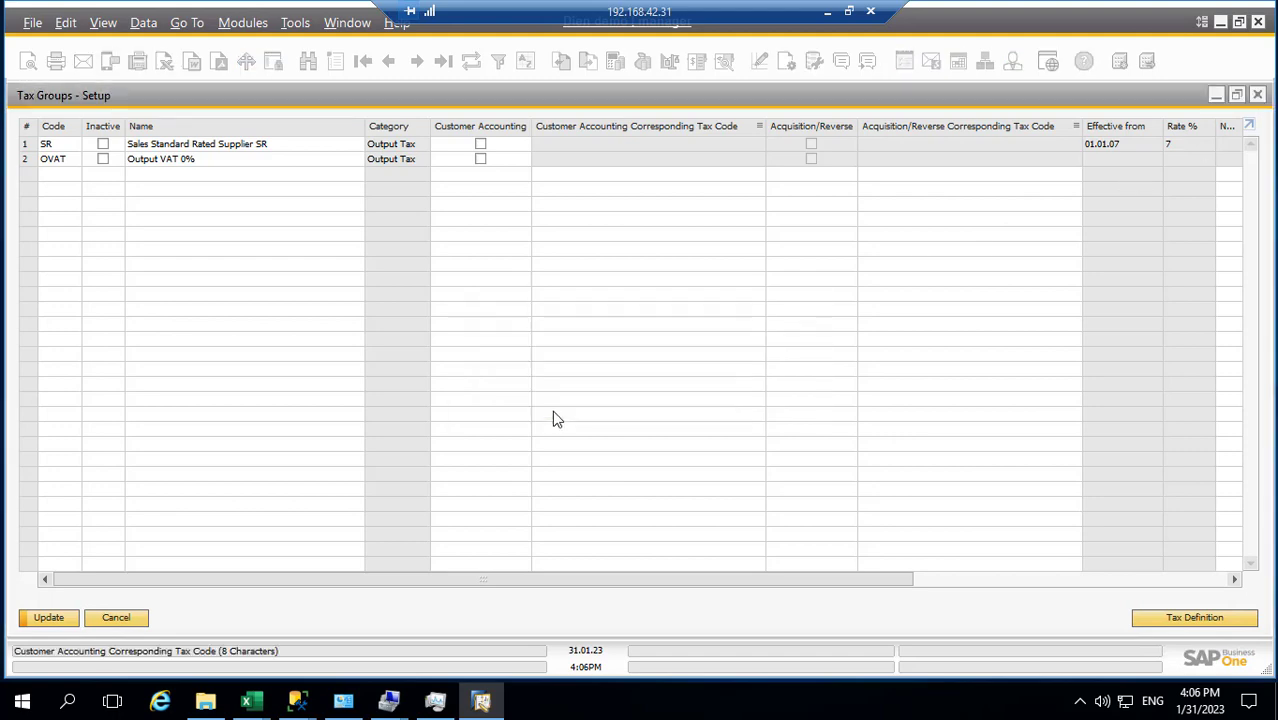
{"action": "left_click", "coordinate": [643, 253]}
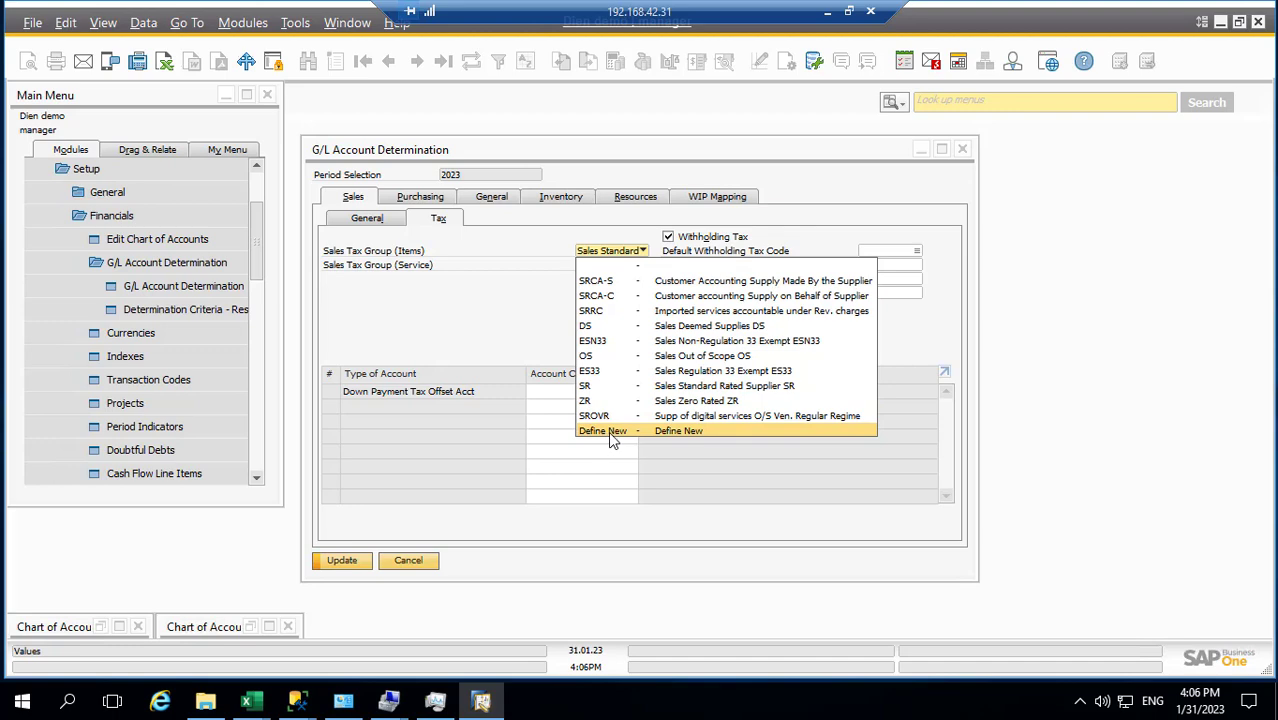
{"action": "left_click", "coordinate": [643, 252]}
{"action": "left_click", "coordinate": [643, 252]}
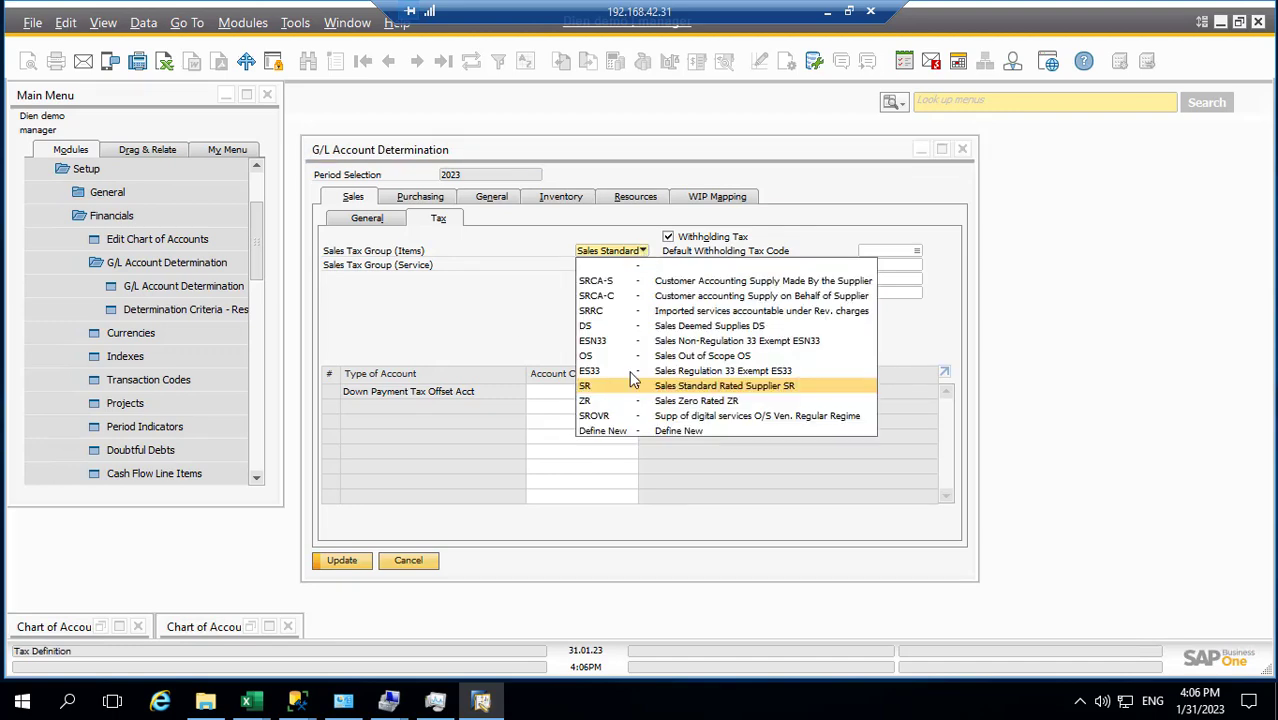
{"action": "left_click", "coordinate": [608, 437]}
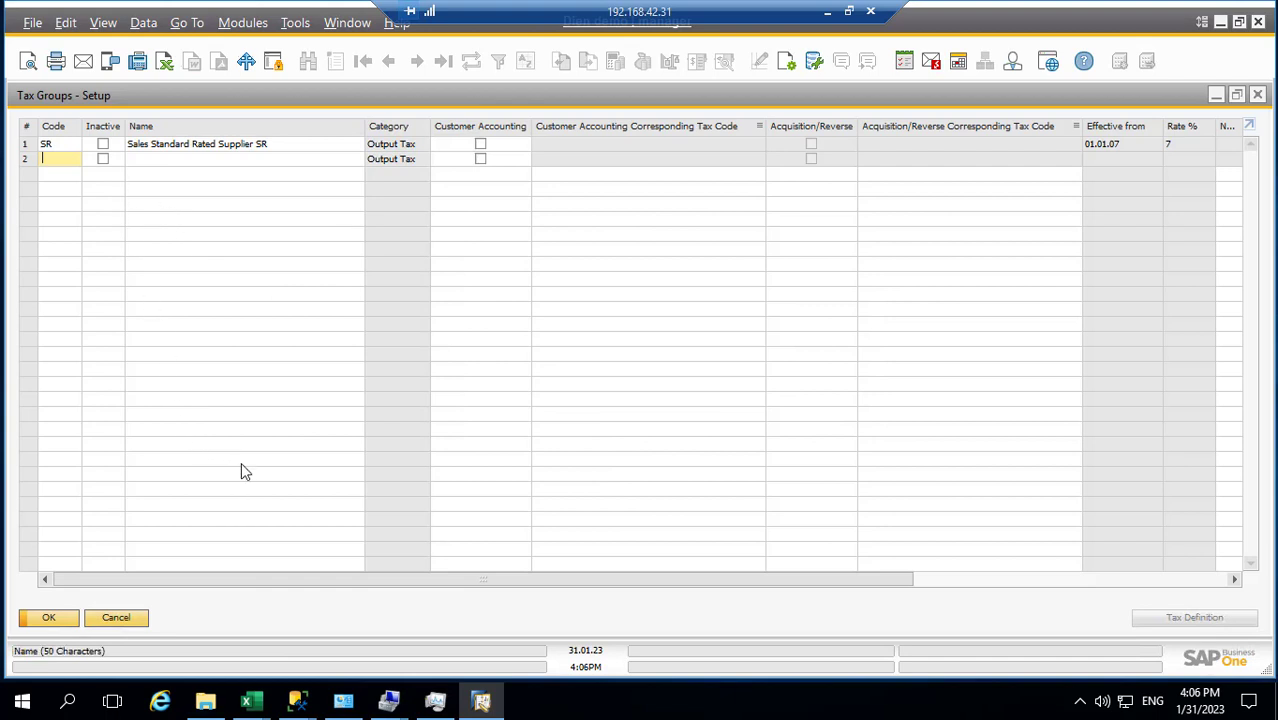
Step: Switch to the Excel template and copy the code OVAT from cell A2 again for the reopened setup
{"action": "left_click", "coordinate": [827, 19]}
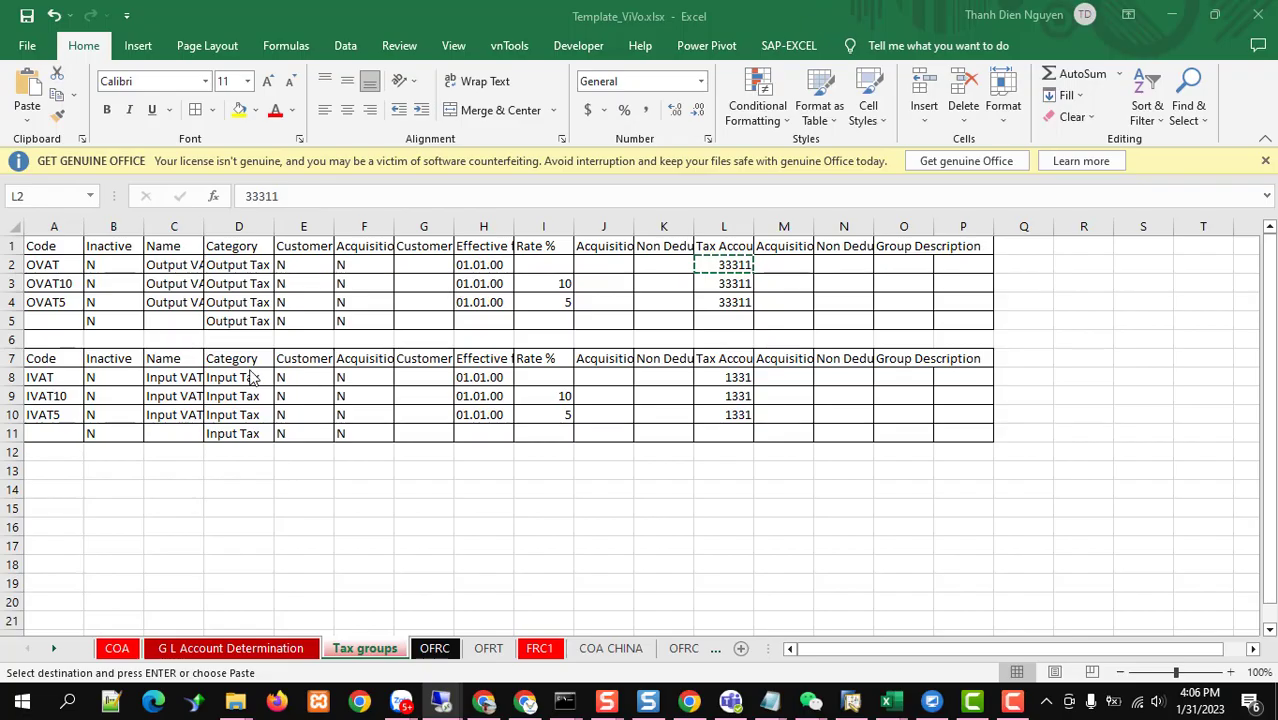
{"action": "left_click", "coordinate": [49, 265]}
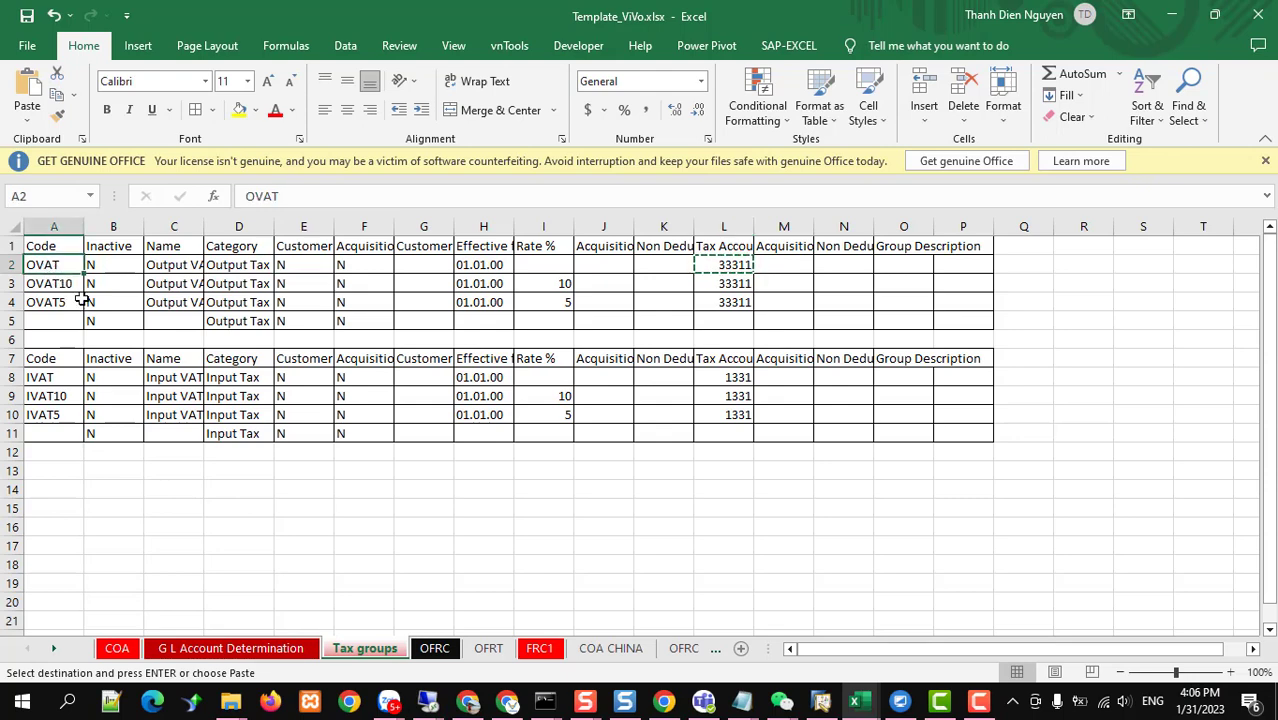
{"action": "key", "text": "ctrl+c"}
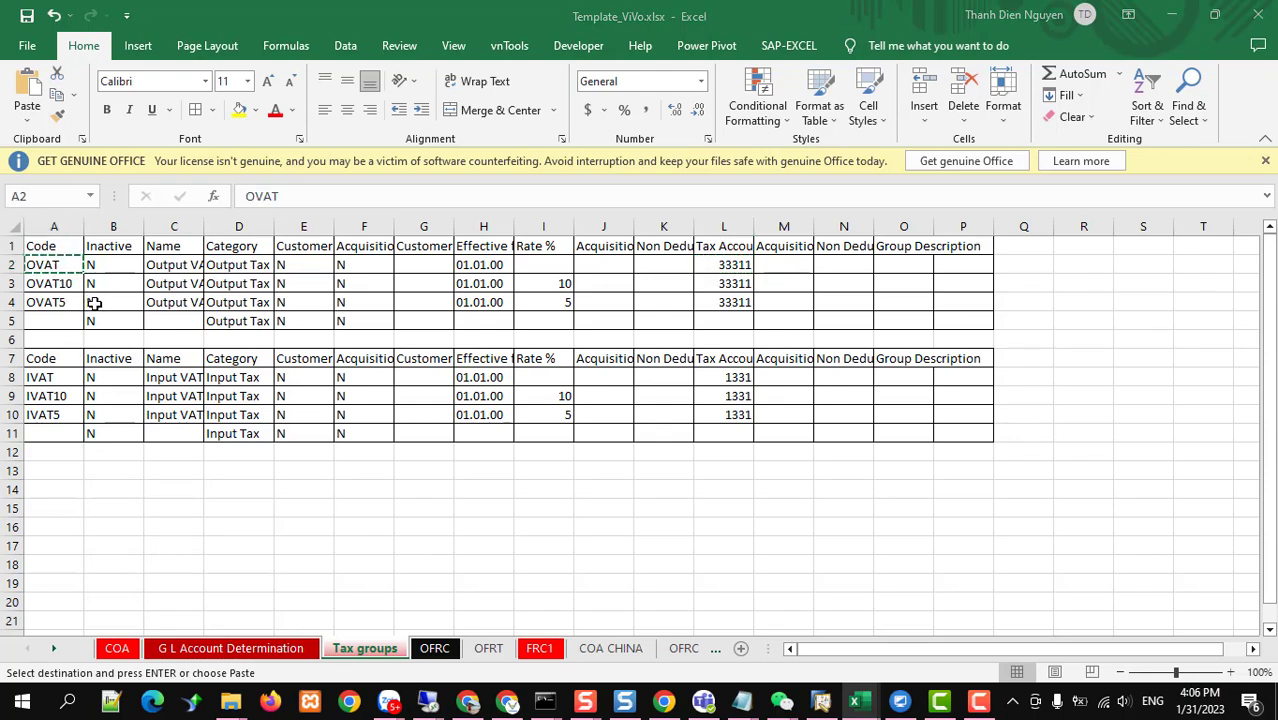
Step: Switch to the SAP Business One Tax Groups setup and paste the code OVAT into the empty row
{"action": "key", "text": "alt+Tab"}
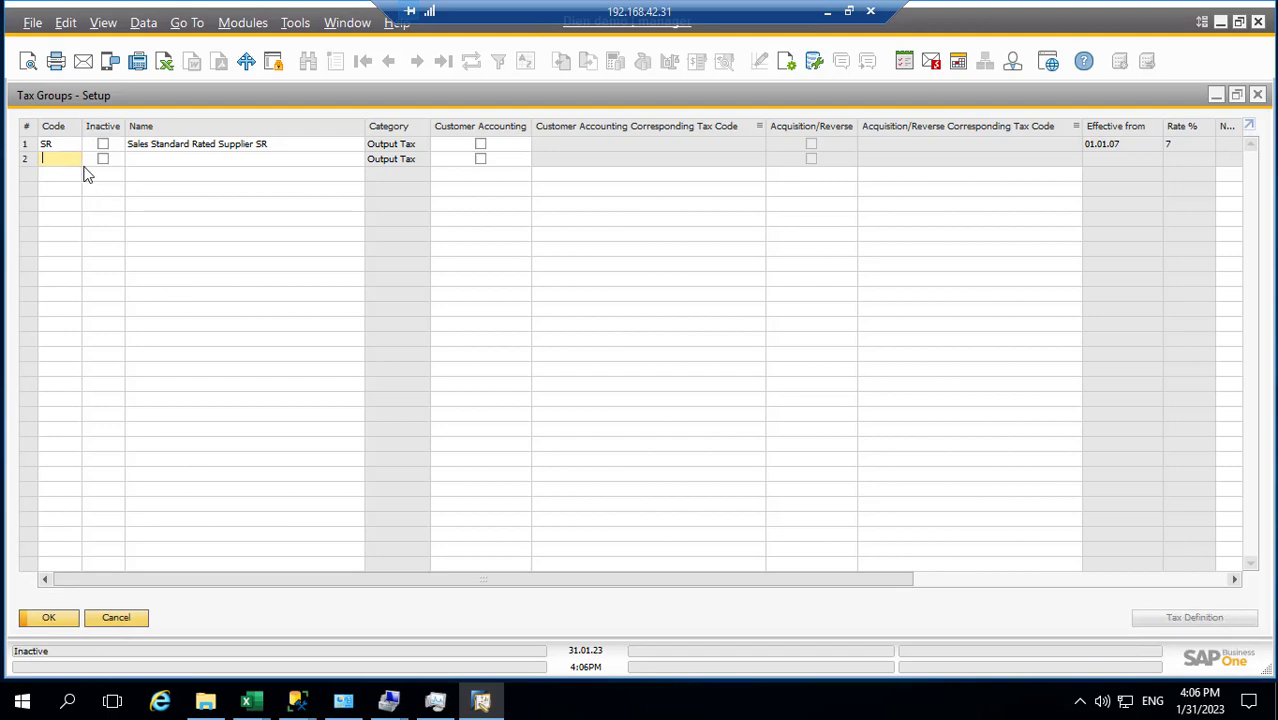
{"action": "key", "text": "ctrl+v"}
{"action": "left_click", "coordinate": [152, 166]}
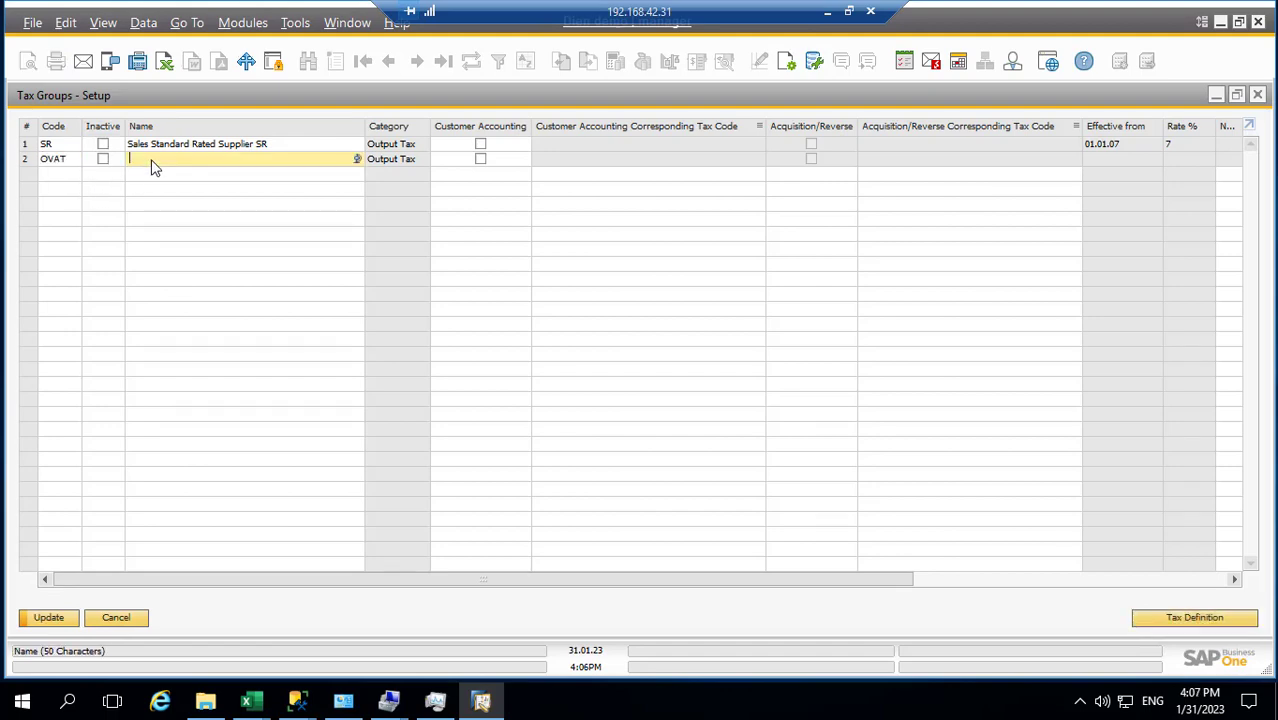
Step: Copy the name Output VAT 0% from cell C2 of the Excel template into the OVAT row and try to save it
{"action": "left_click", "coordinate": [827, 10]}
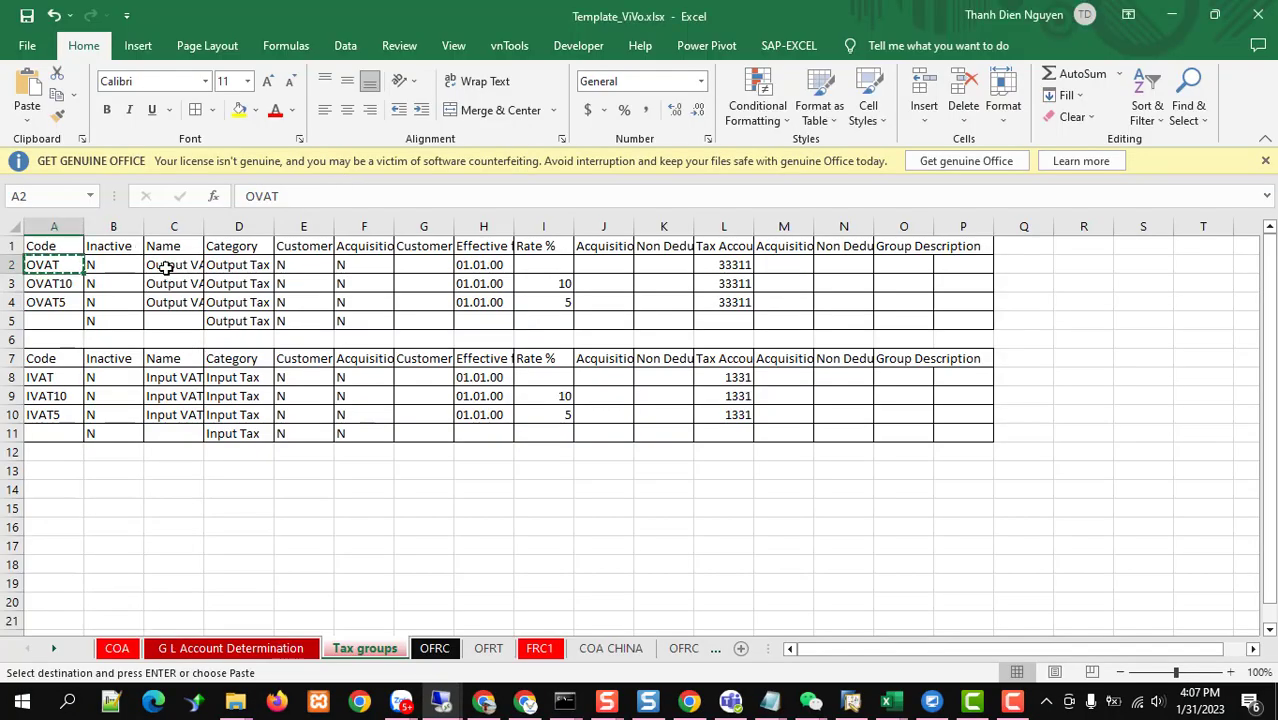
{"action": "left_click", "coordinate": [185, 264]}
{"action": "key", "text": "ctrl+c"}
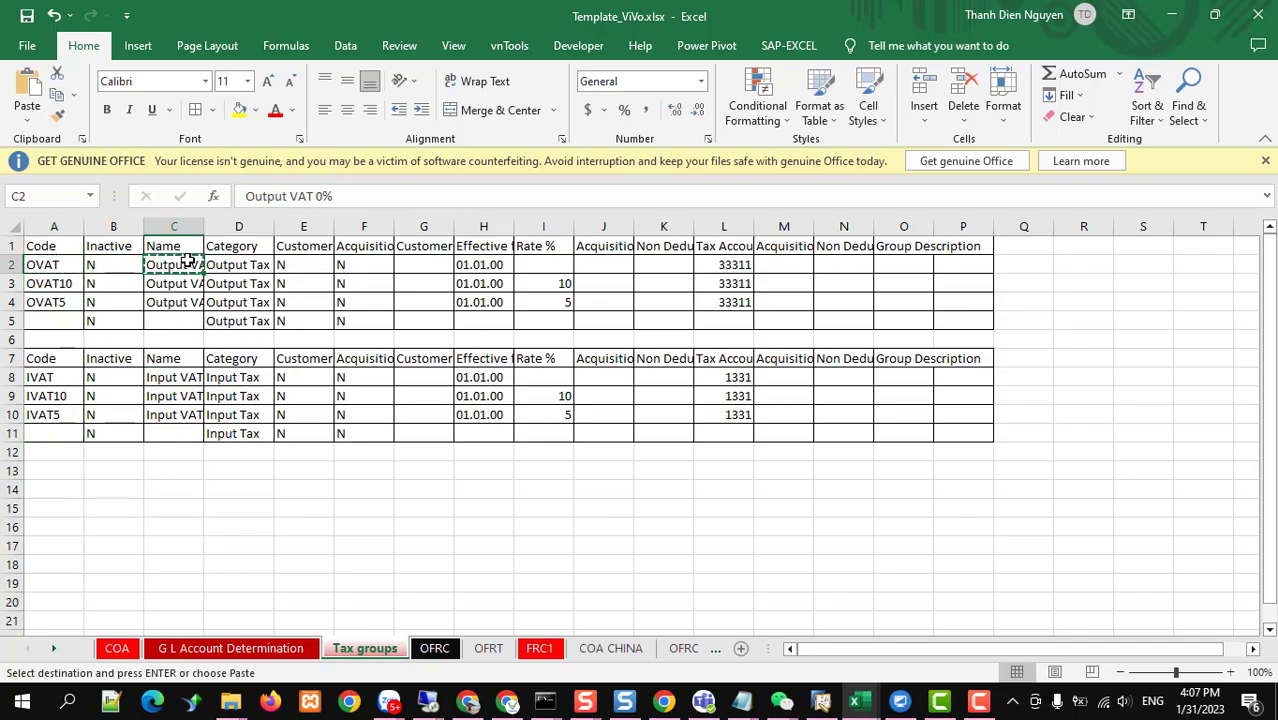
{"action": "key", "text": "alt+Tab"}
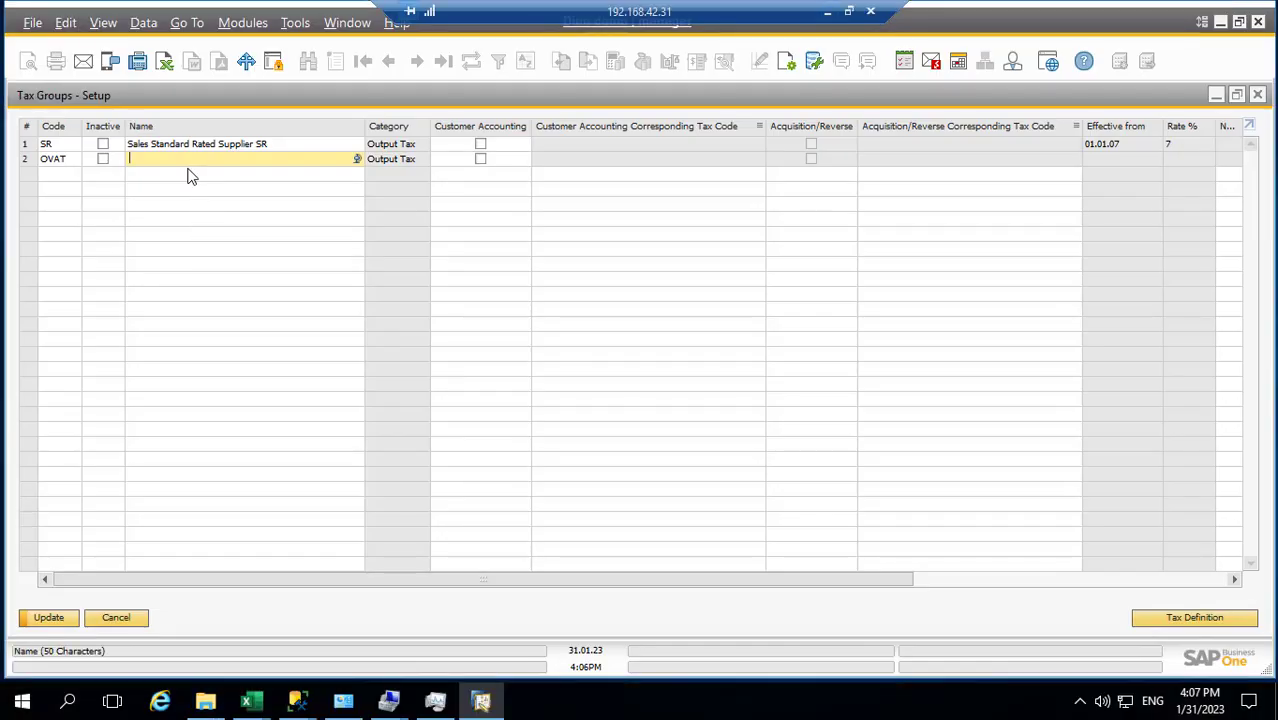
{"action": "type", "text": "Output VAT 0%"}
{"action": "key", "text": "Tab"}
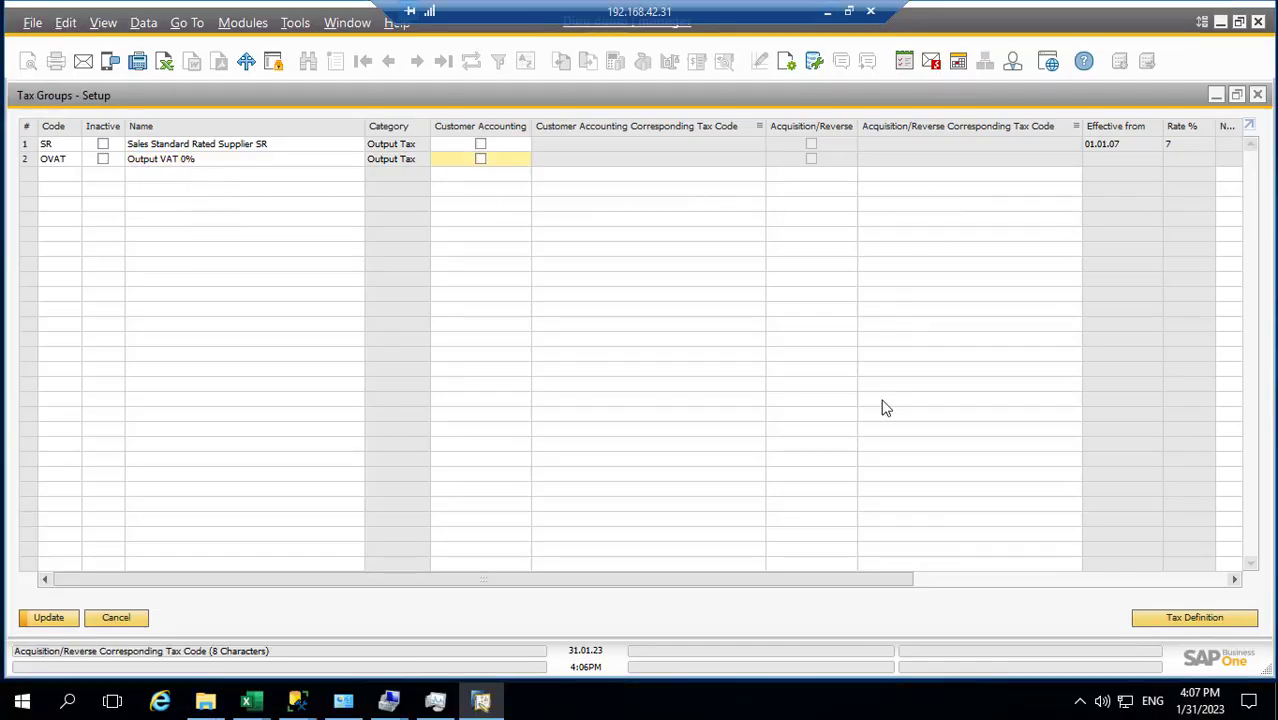
{"action": "left_click", "coordinate": [44, 617]}
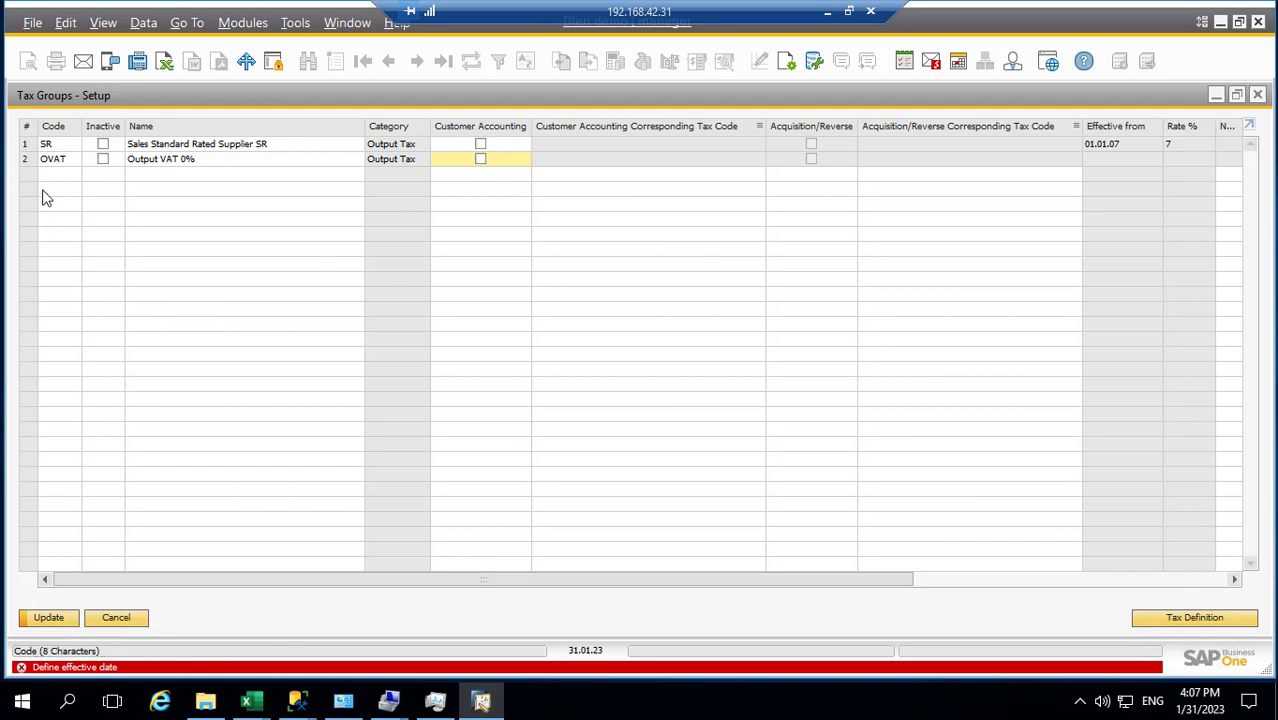
Step: Define the OVAT tax as effective from 01.01.23 with the default zero rate, and save the tax group
{"action": "left_click", "coordinate": [1174, 620]}
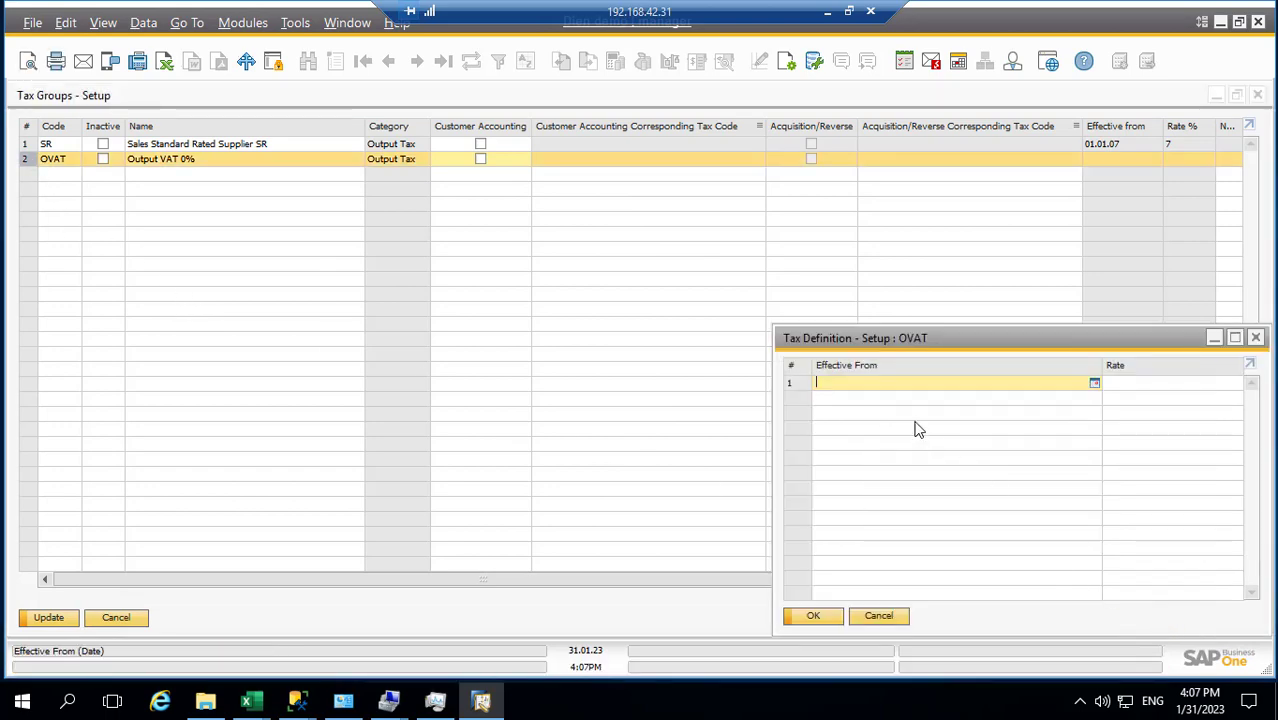
{"action": "type", "text": "01"}
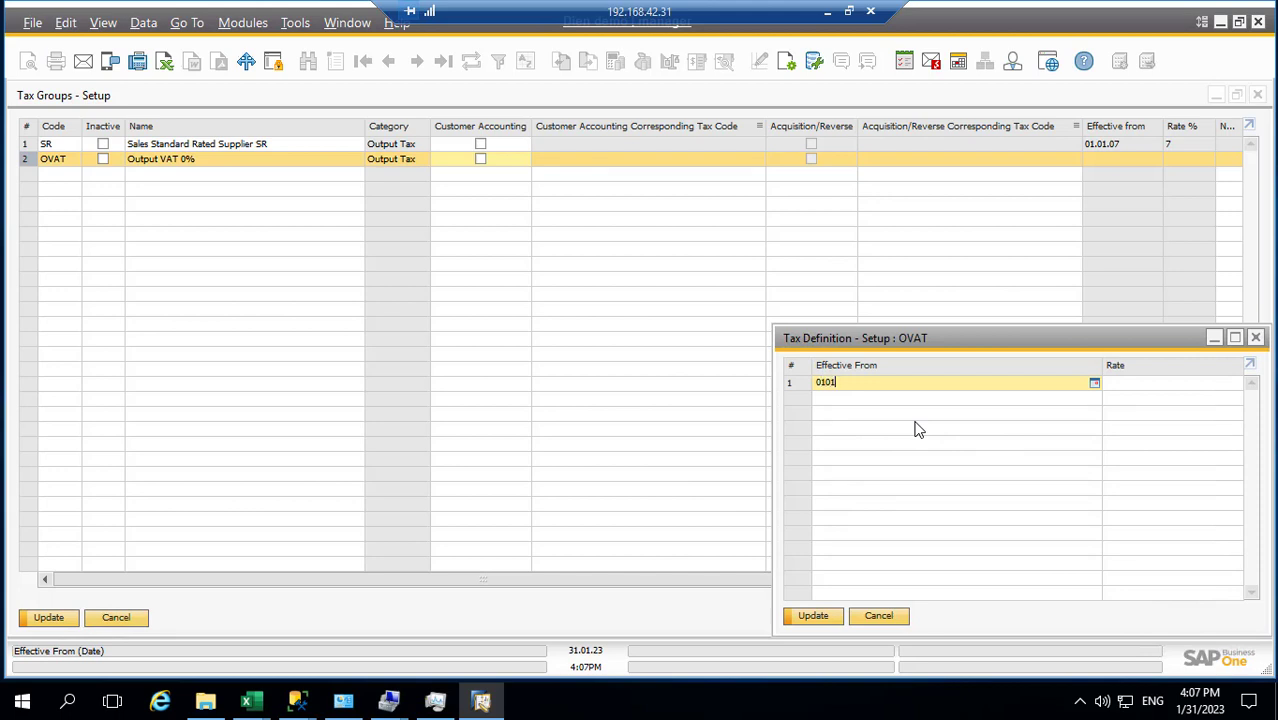
{"action": "type", "text": ".01.23"}
{"action": "key", "text": "Tab"}
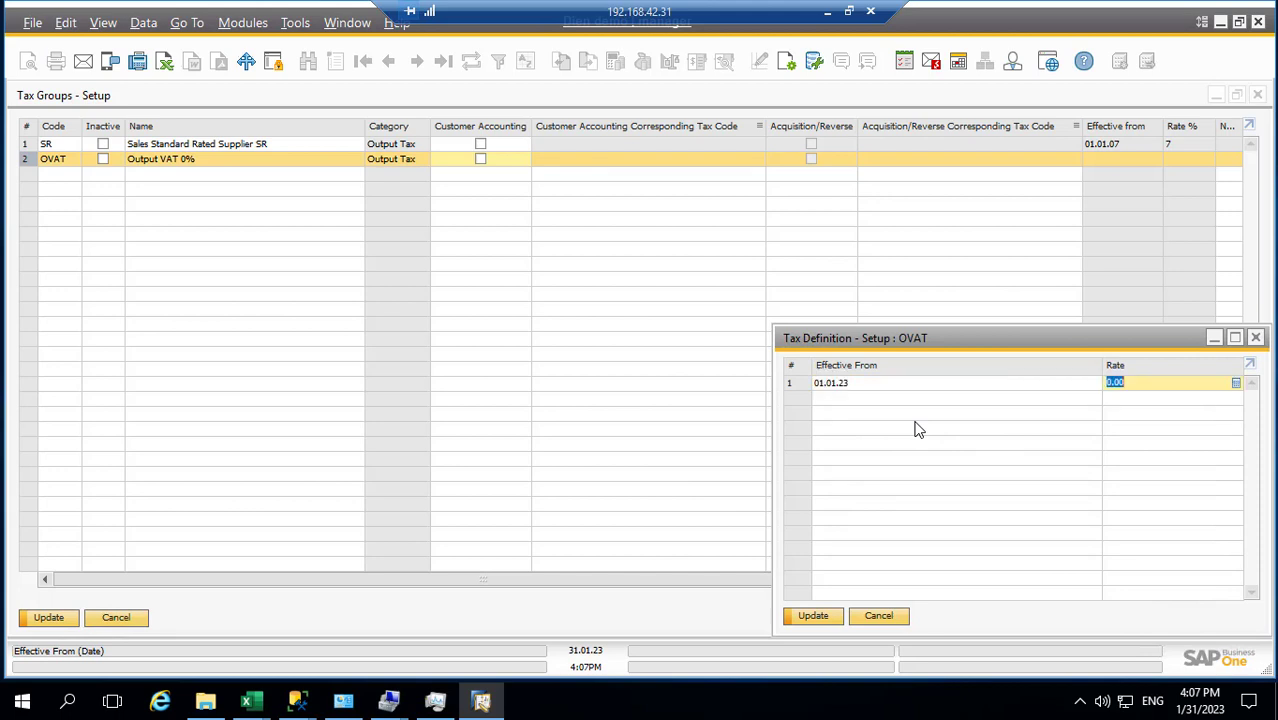
{"action": "left_click", "coordinate": [823, 617]}
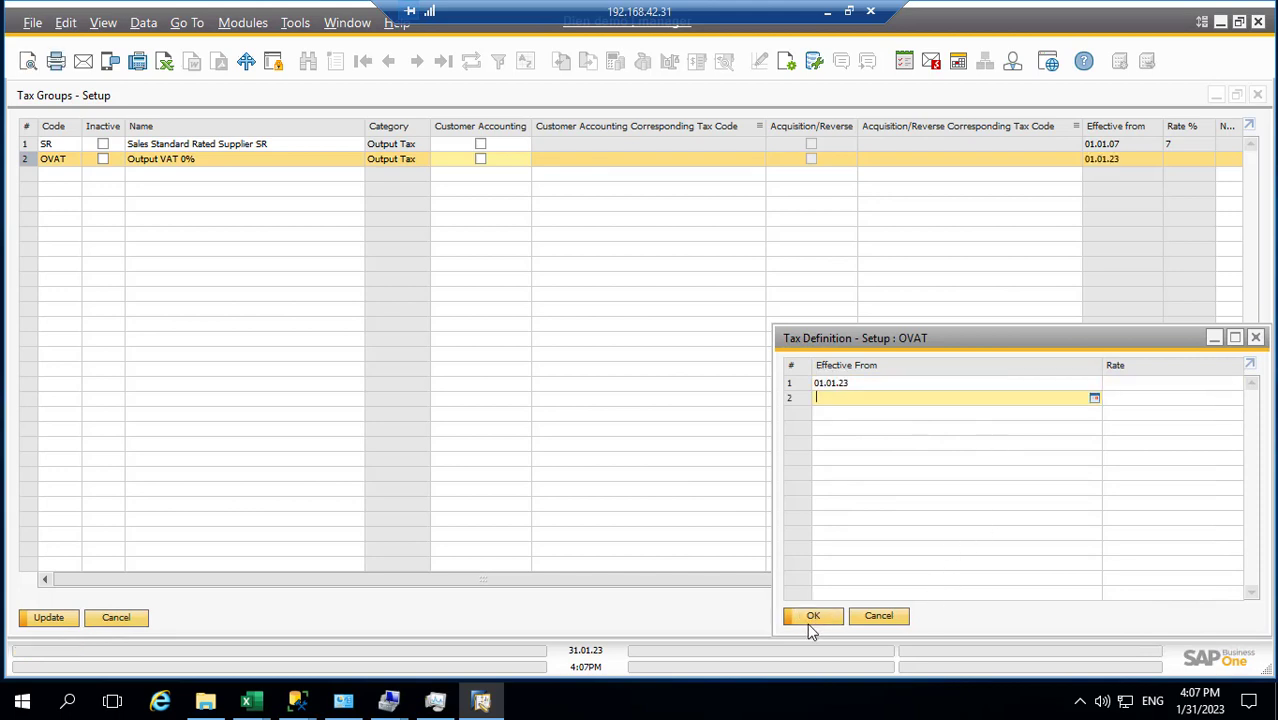
{"action": "left_click", "coordinate": [805, 617]}
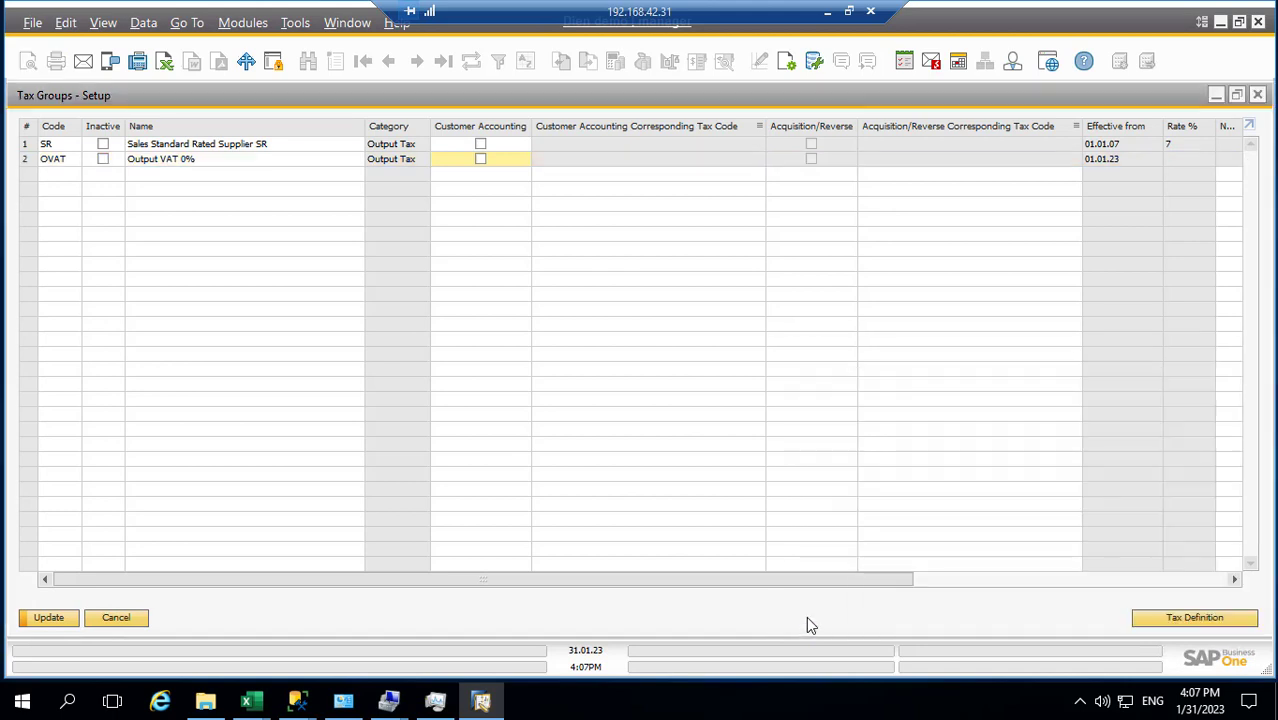
{"action": "left_click", "coordinate": [50, 618]}
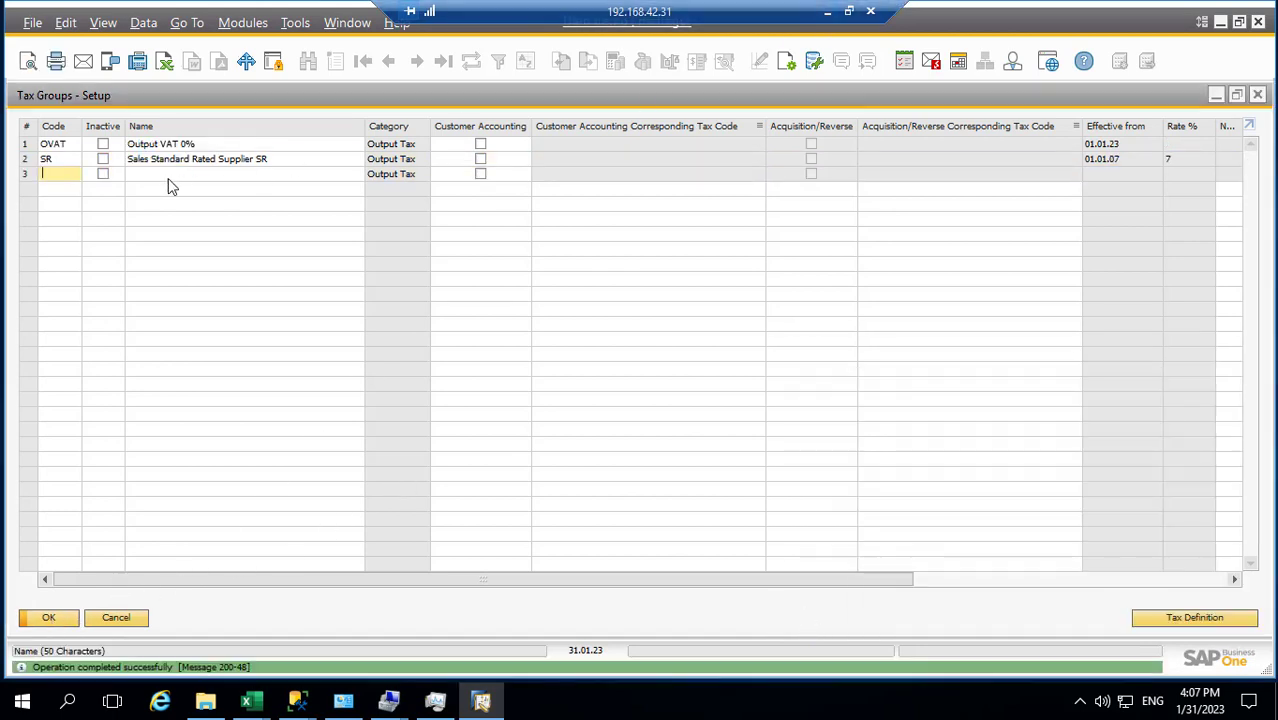
Step: Try to delete the SR tax group, Sales Standard Rated Supplier SR, and save the change
{"action": "left_click", "coordinate": [26, 159]}
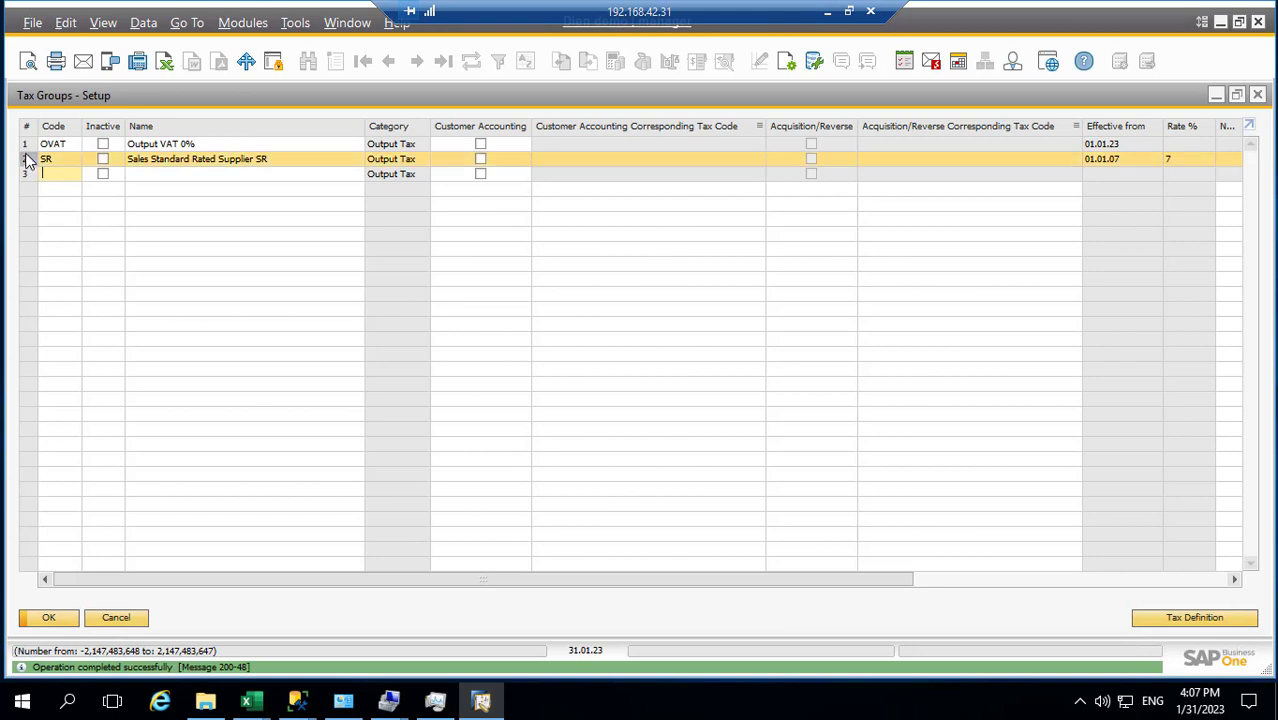
{"action": "right_click", "coordinate": [26, 160]}
{"action": "left_click", "coordinate": [87, 258]}
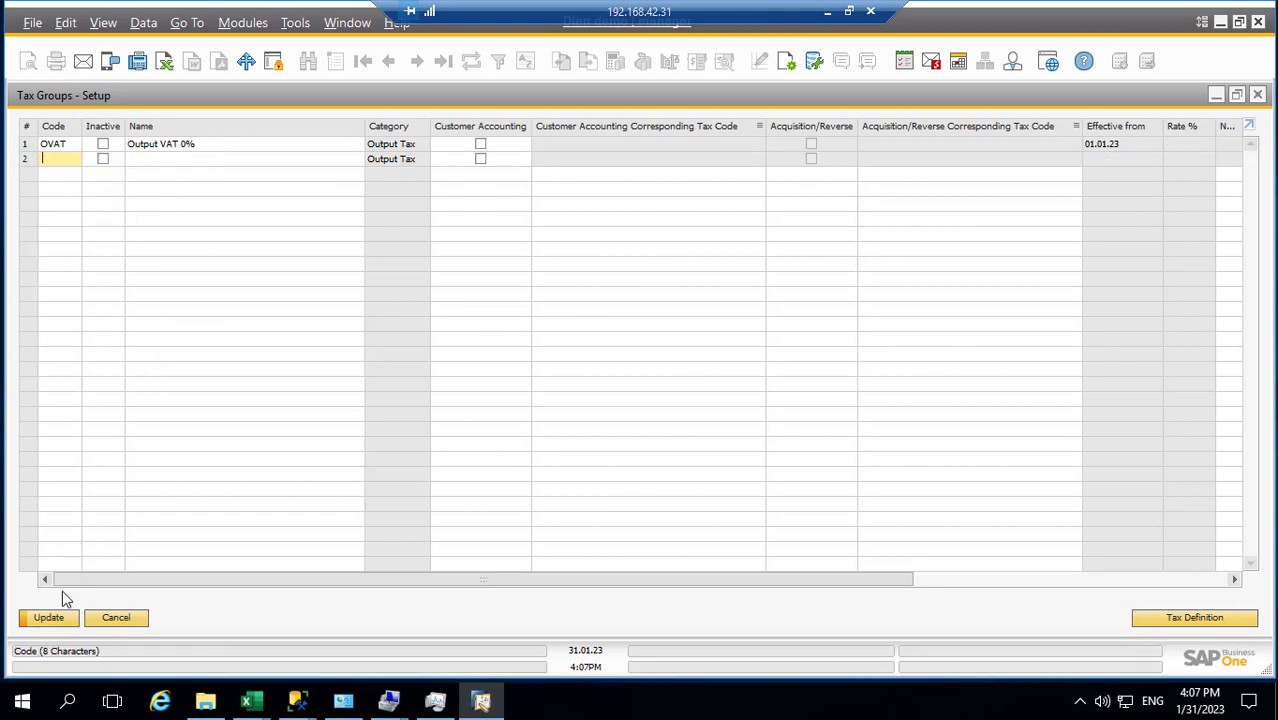
{"action": "left_click", "coordinate": [49, 617]}
{"action": "left_click", "coordinate": [446, 368]}
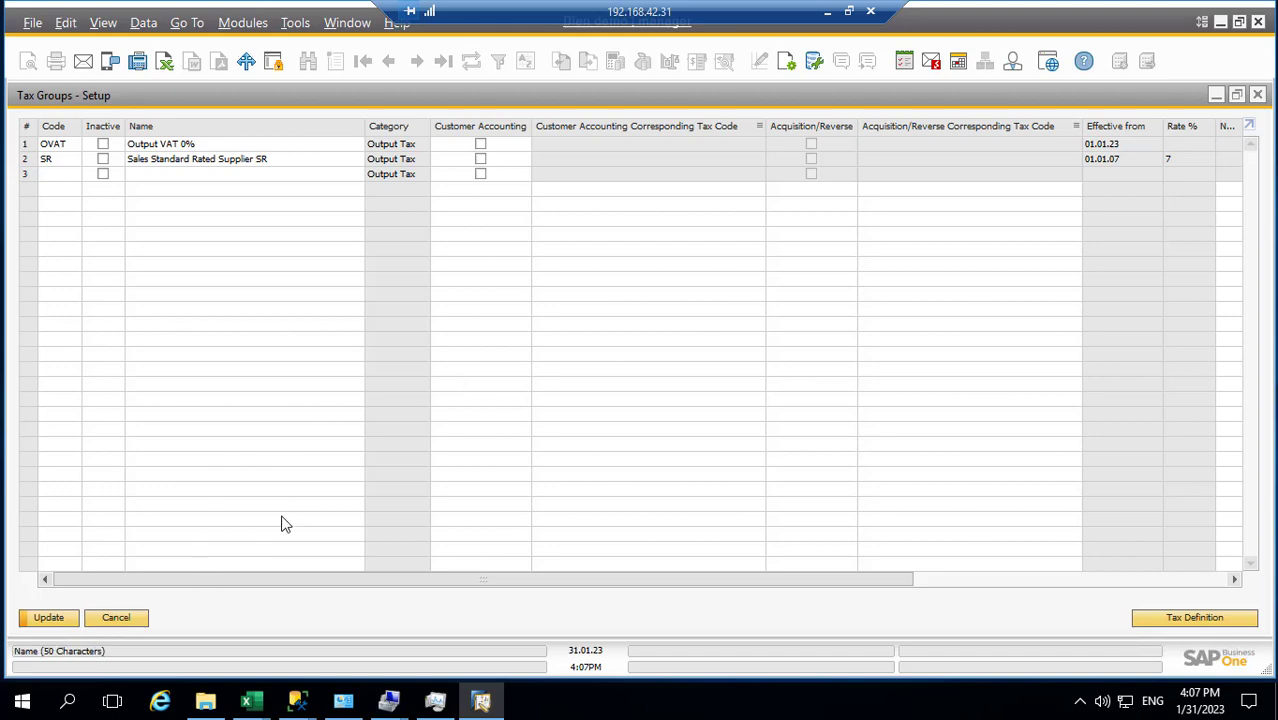
Step: Copy the code OVAT10 from cell A3 of the Excel template into the empty third row of the SAP tax groups
{"action": "left_click", "coordinate": [827, 11]}
{"action": "left_click", "coordinate": [49, 284]}
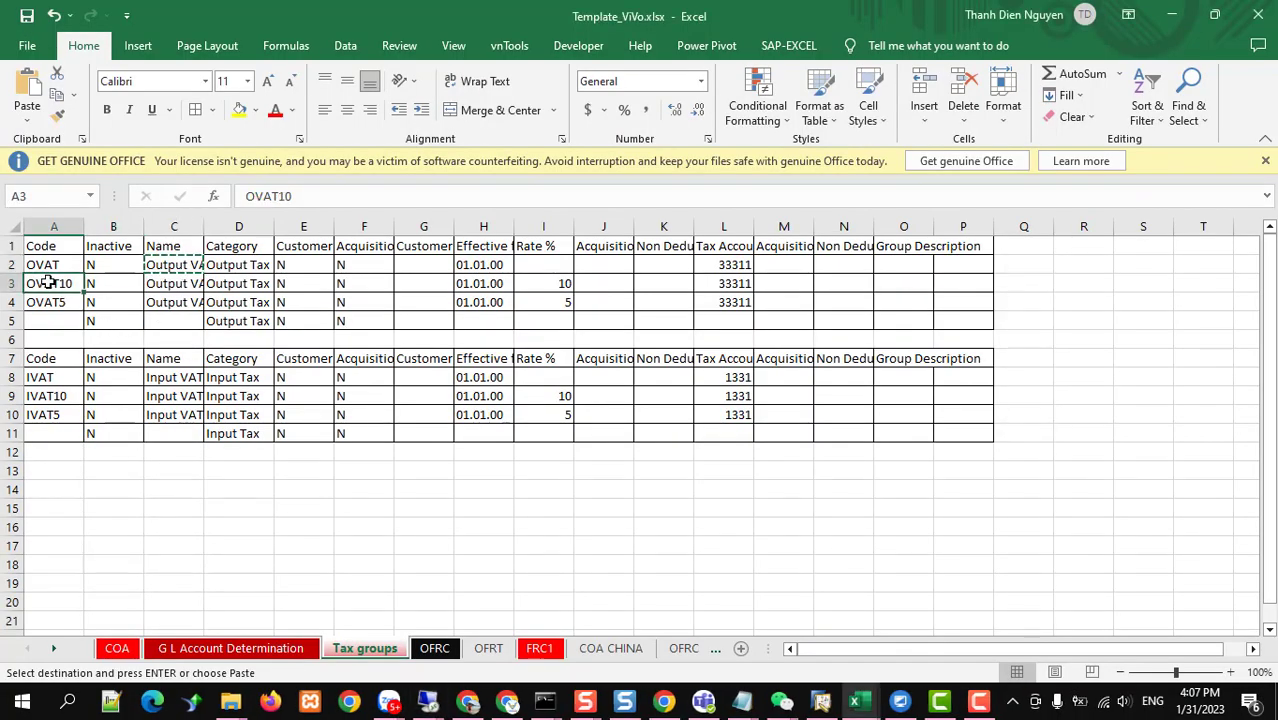
{"action": "key", "text": "ctrl+c"}
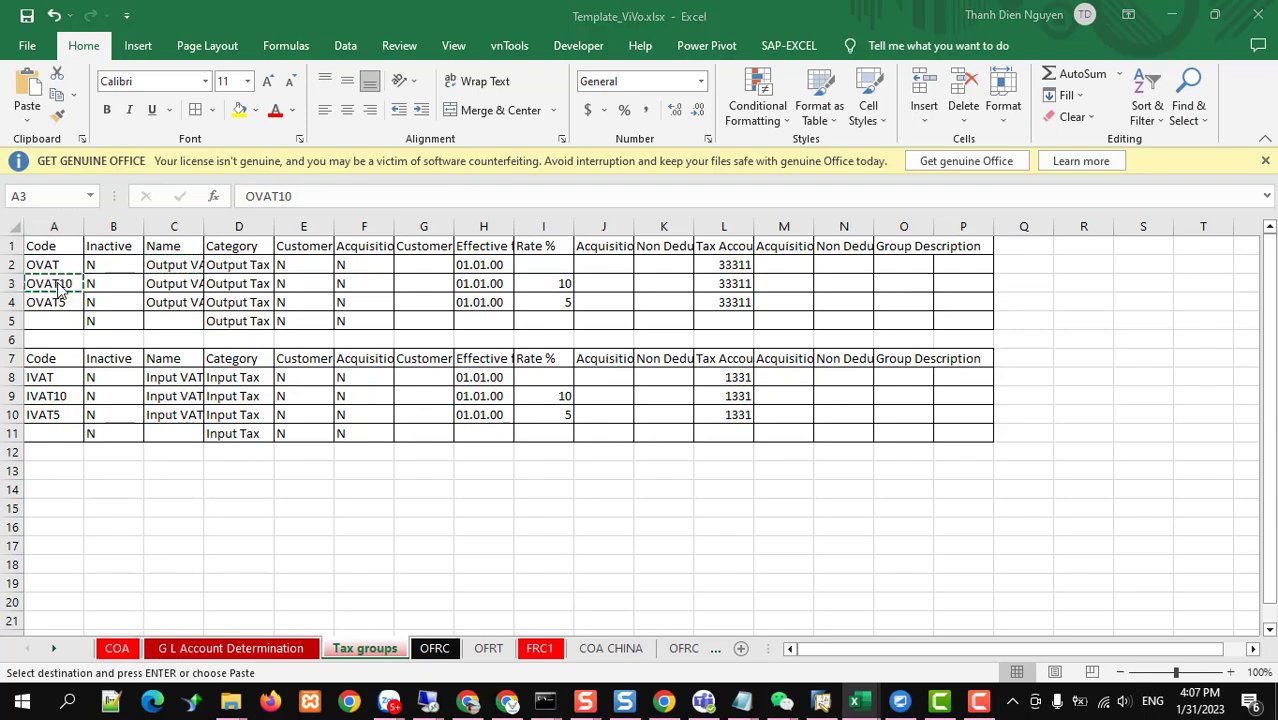
{"action": "key", "text": "alt+Tab"}
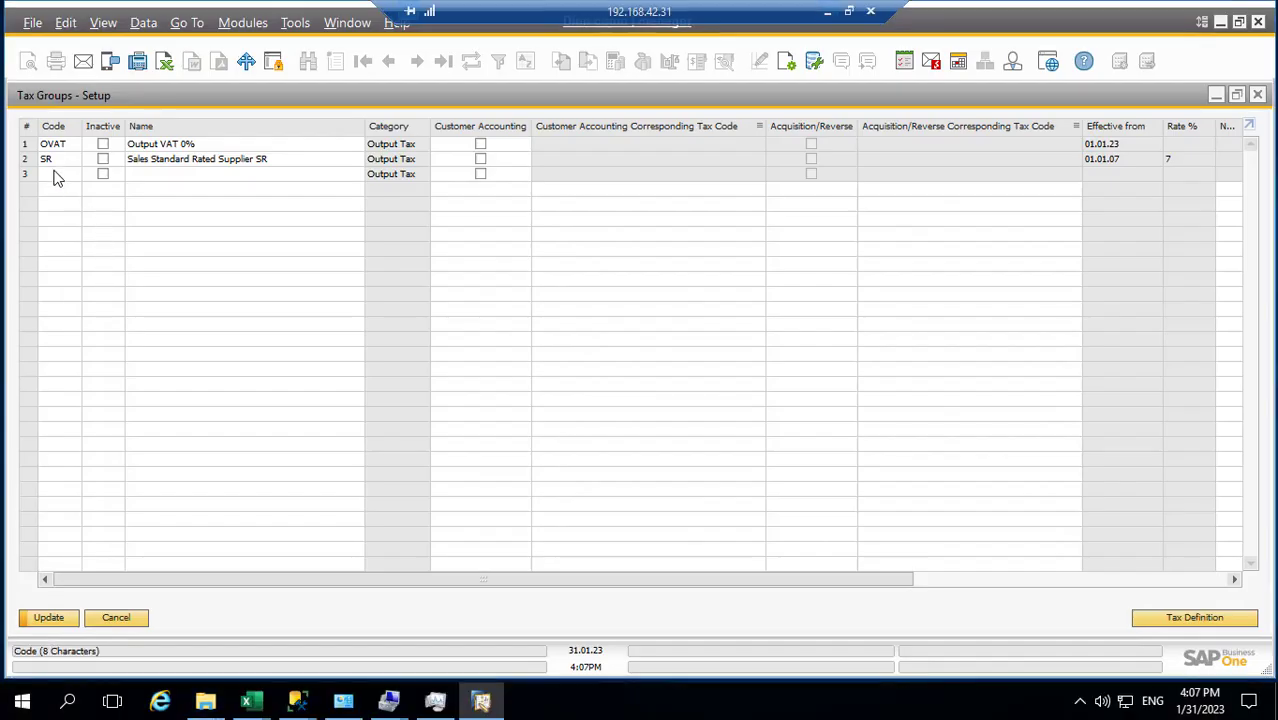
{"action": "left_click", "coordinate": [54, 174]}
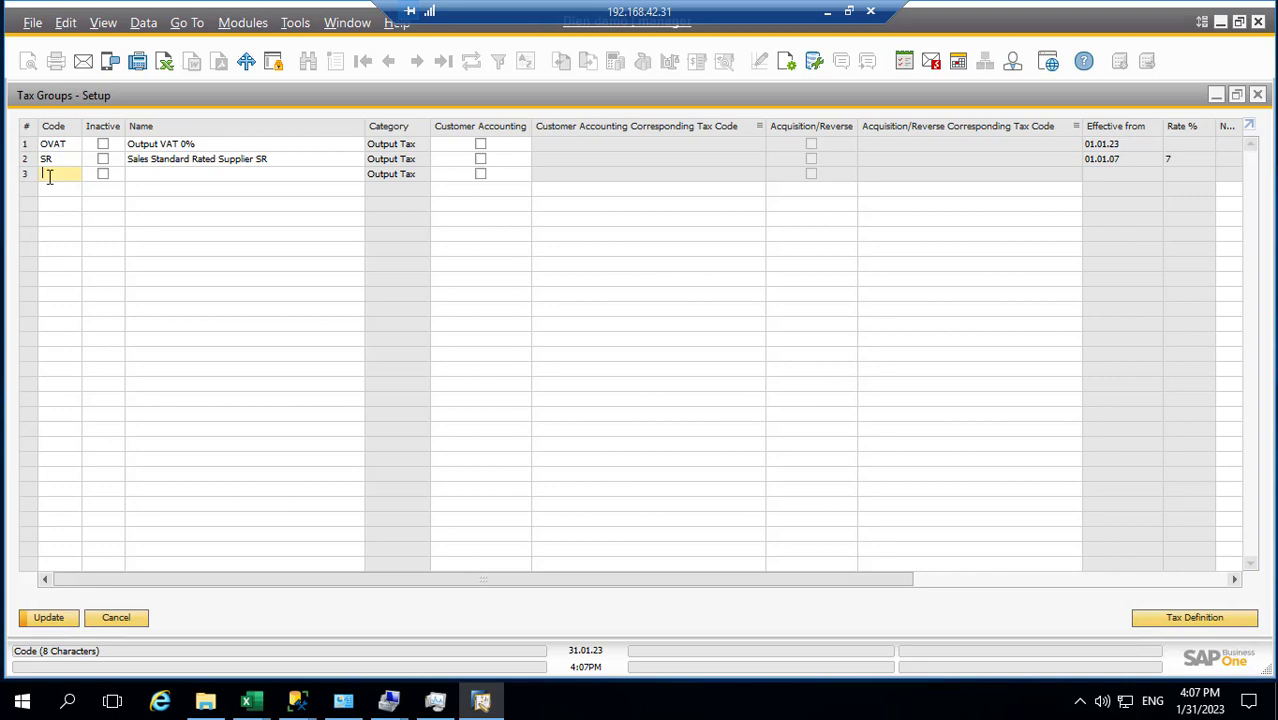
{"action": "key", "text": "Tab"}
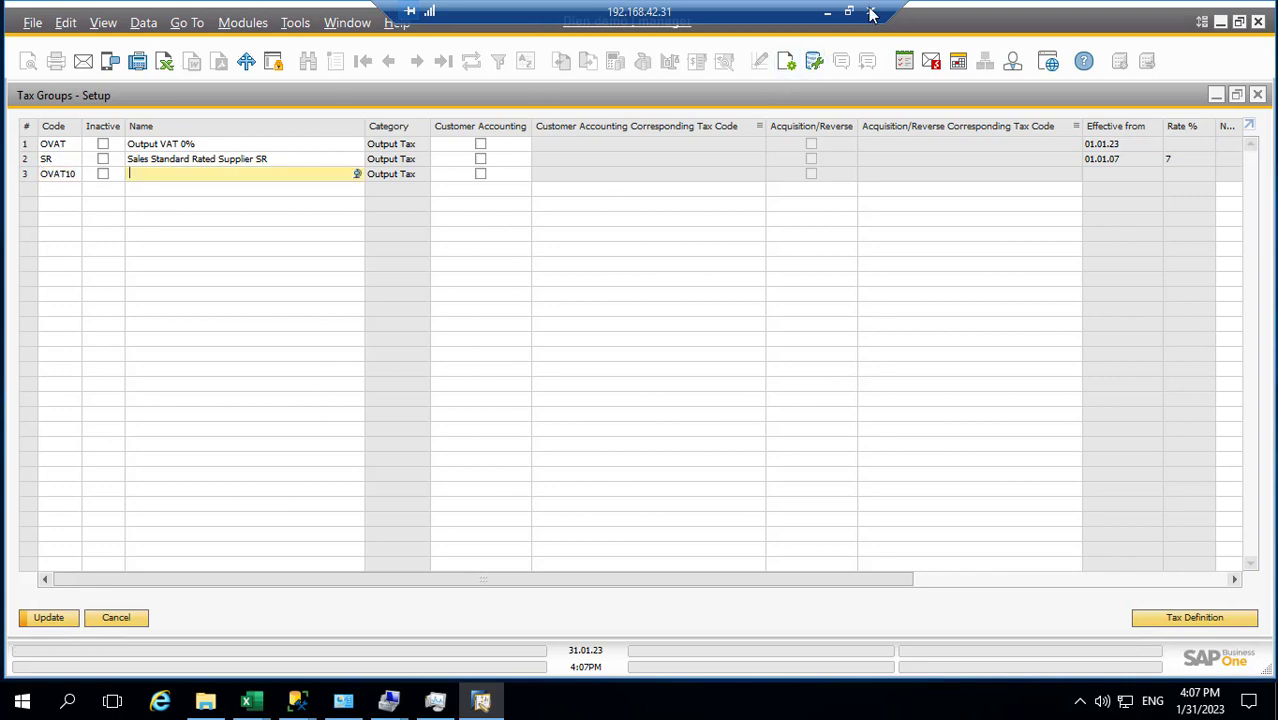
Step: Copy the name Output VAT 10% from cell C3 of the Excel template into the OVAT10 row in SAP
{"action": "left_click", "coordinate": [828, 12]}
{"action": "left_click", "coordinate": [178, 285]}
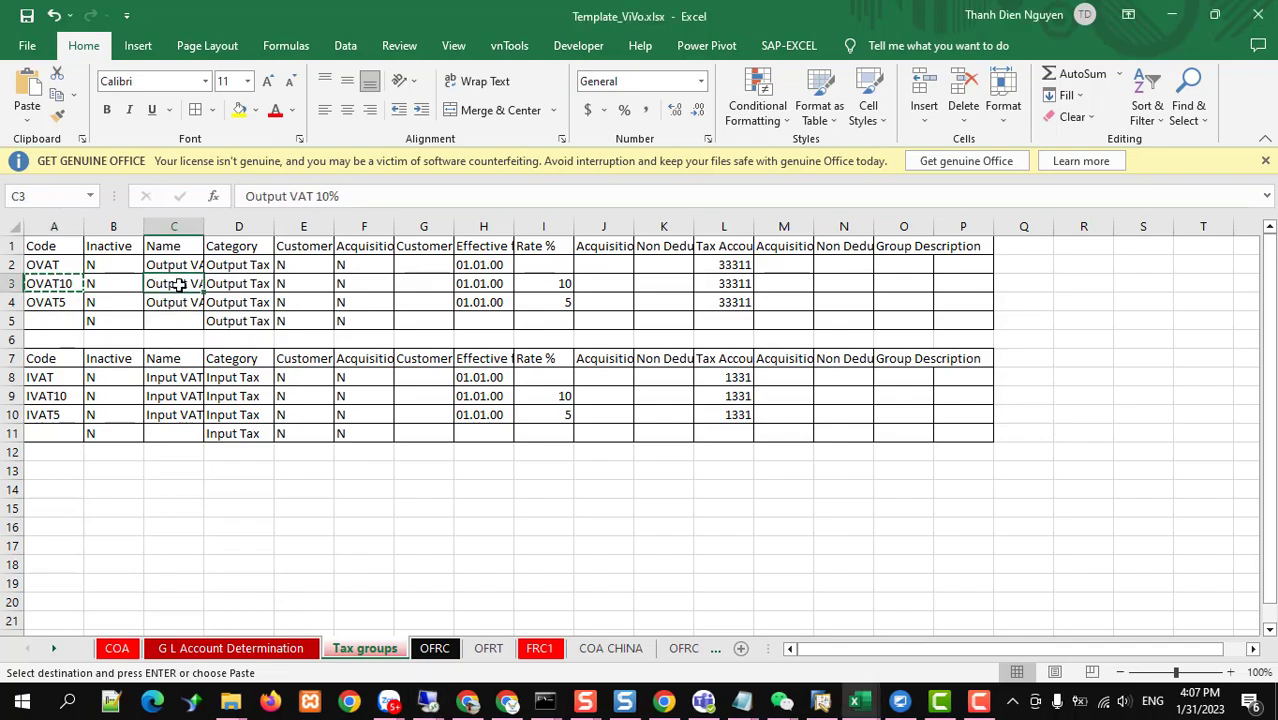
{"action": "key", "text": "ctrl+c"}
{"action": "key", "text": "alt+Tab"}
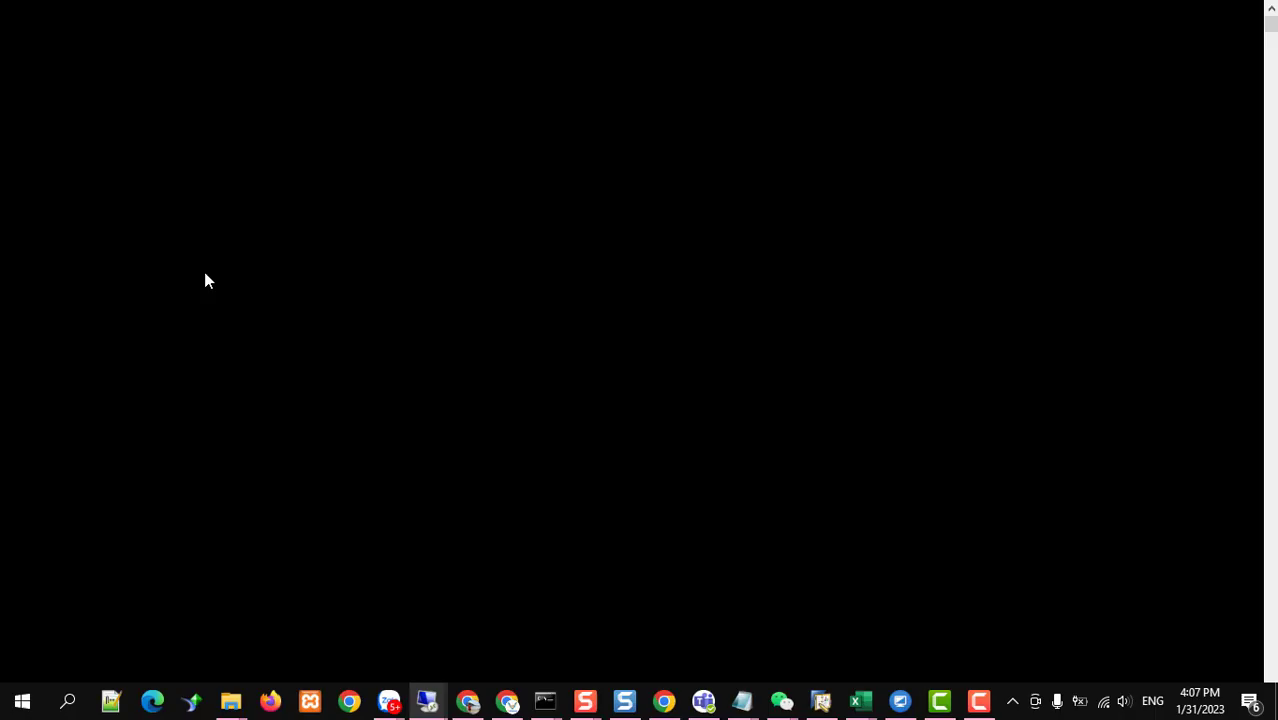
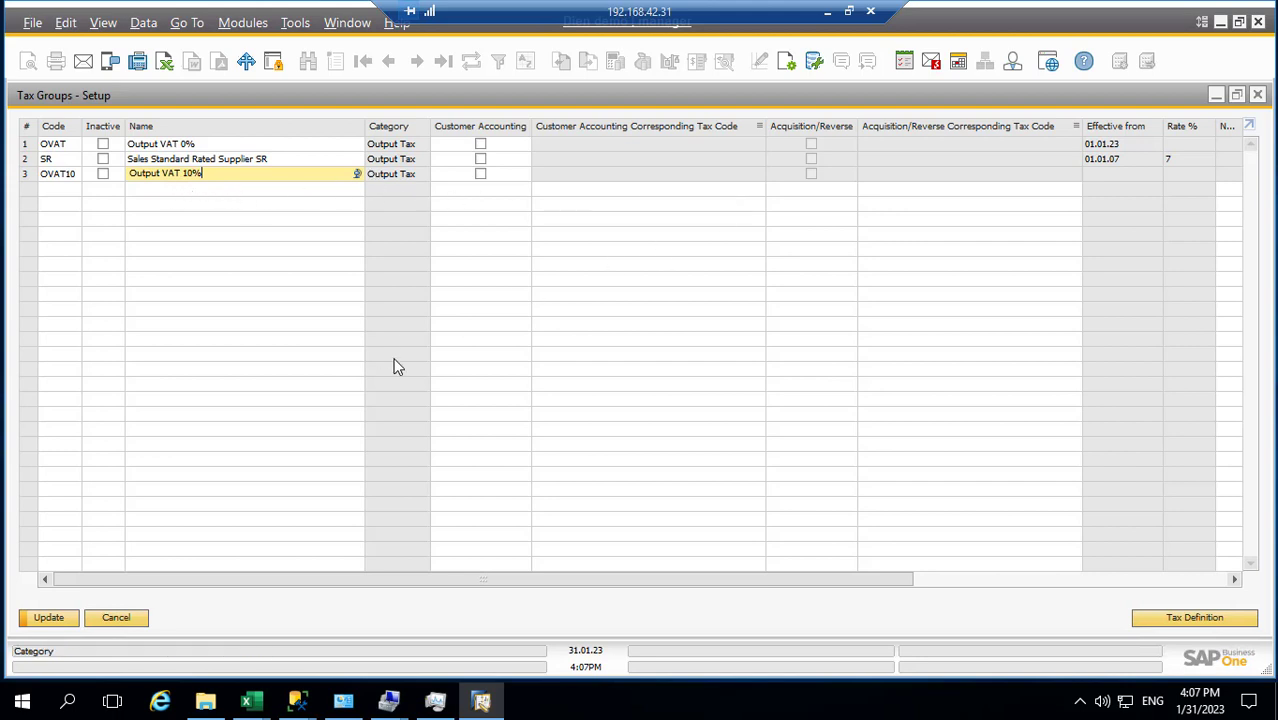
Step: Define the OVAT10 tax as effective from 01.01.23, leaving the rate at its default, and close the tax definition
{"action": "left_click", "coordinate": [1192, 618]}
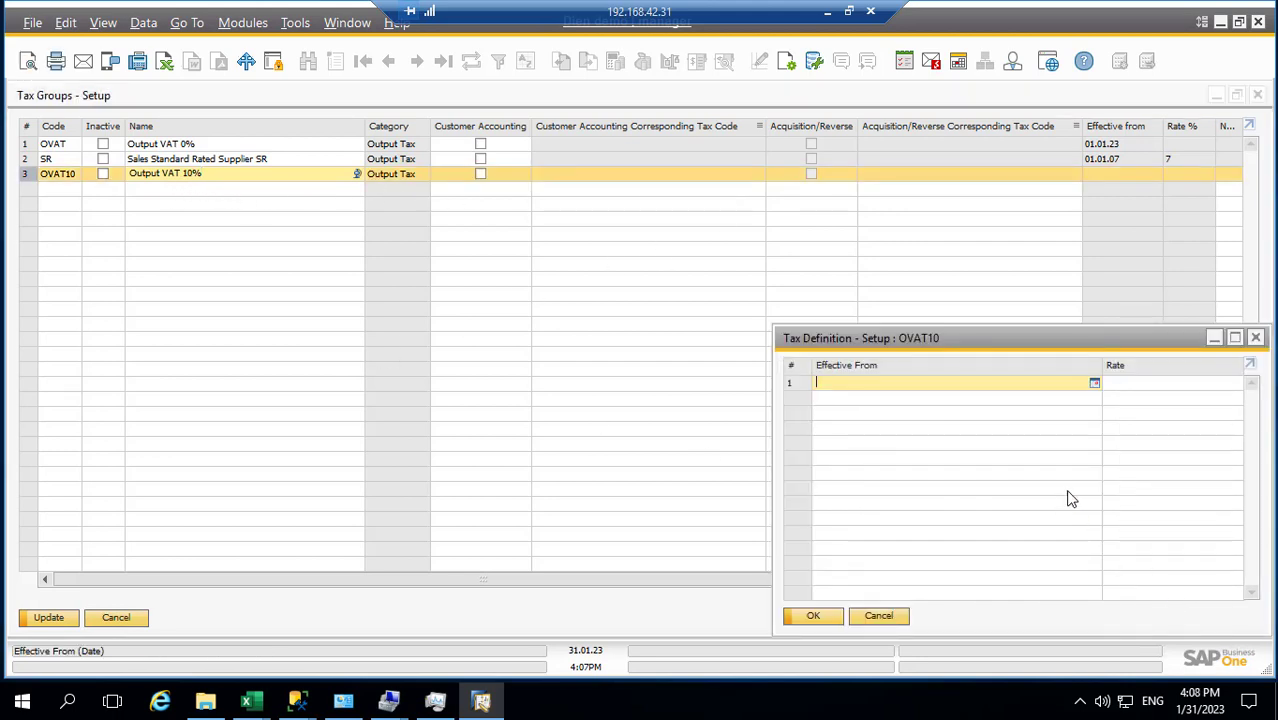
{"action": "type", "text": "010123"}
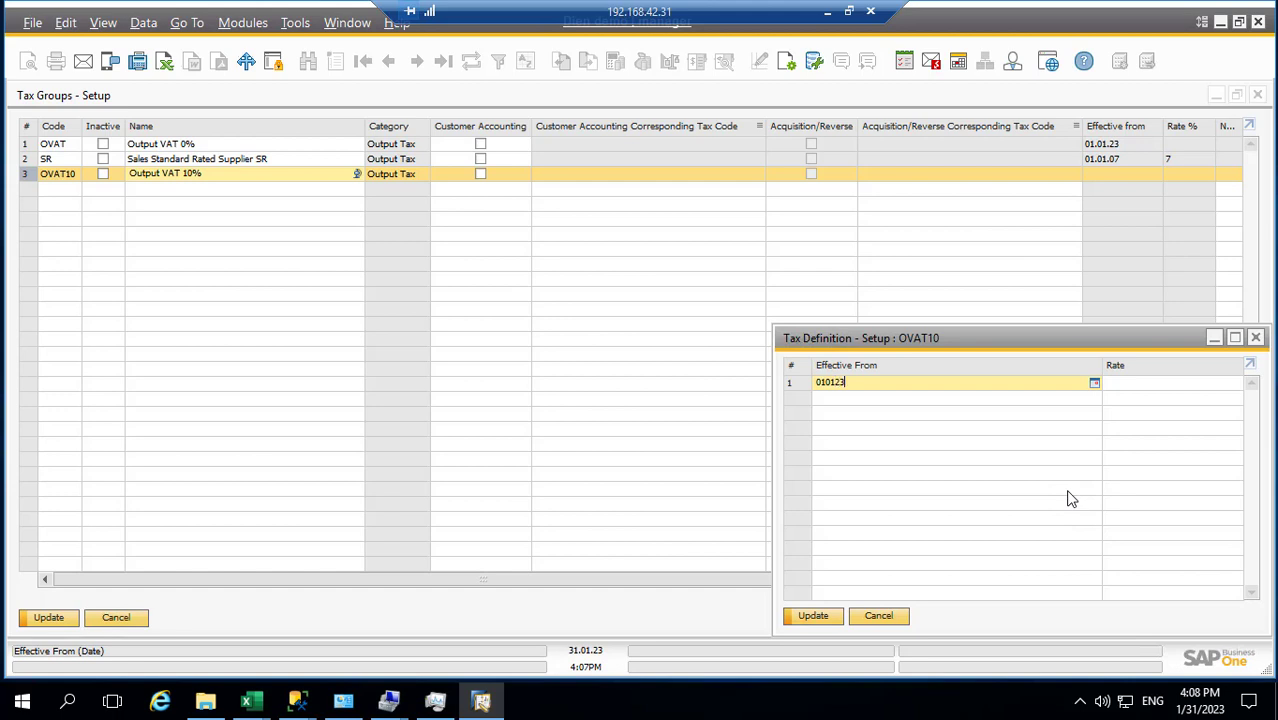
{"action": "key", "text": "Tab"}
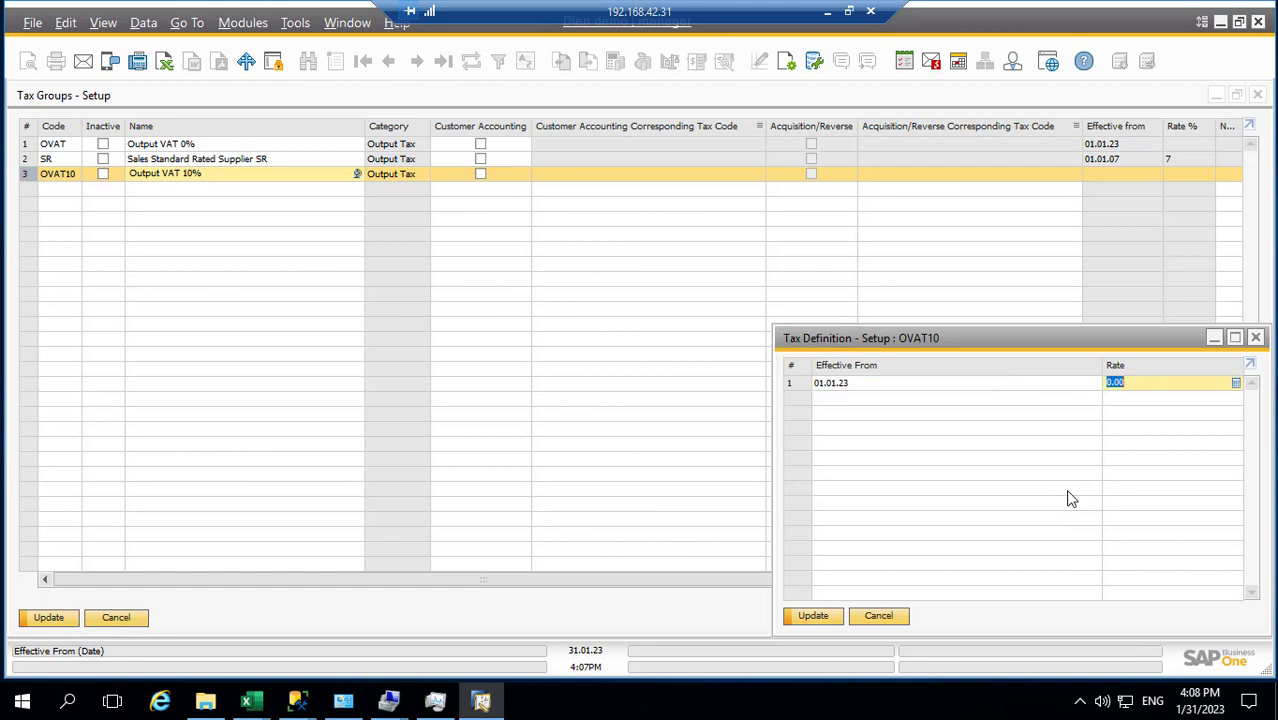
{"action": "left_click", "coordinate": [812, 618]}
{"action": "left_click", "coordinate": [800, 612]}
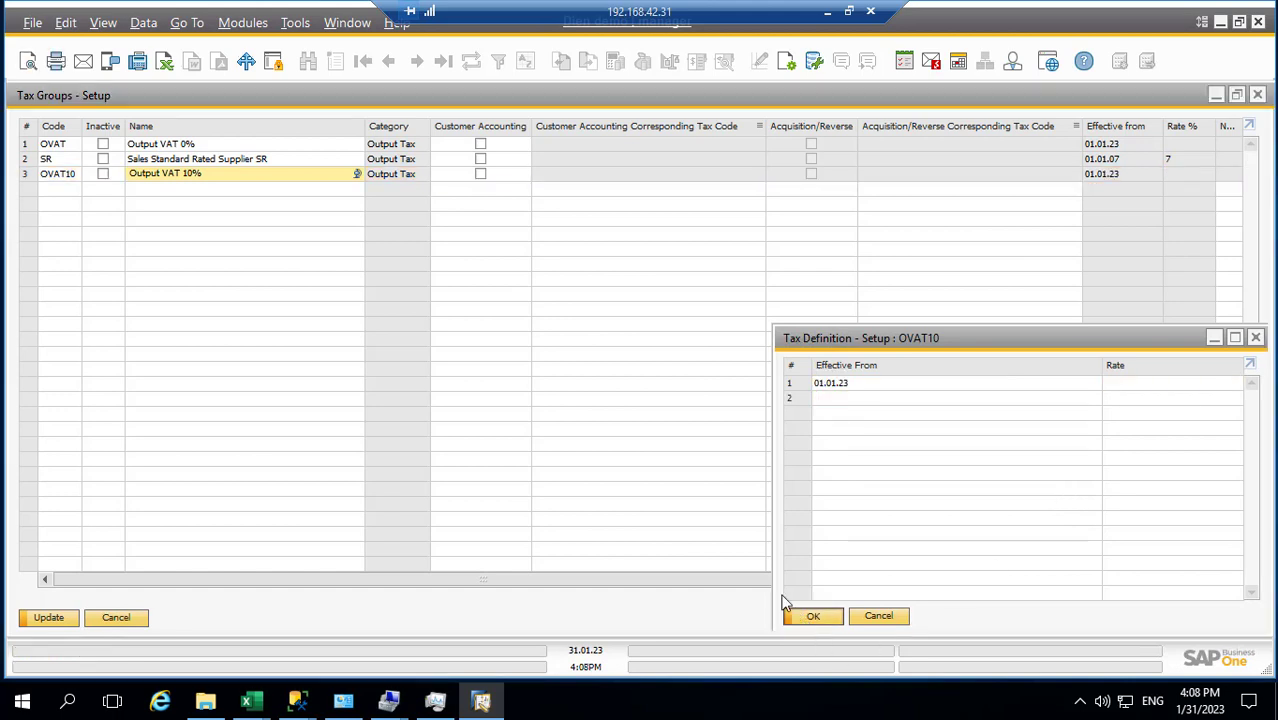
Step: Copy tax account 33311 from cell L3 of the Excel template into the OVAT10 row's Tax Account in SAP
{"action": "left_click_drag", "start_coordinate": [740, 581], "coordinate": [997, 580]}
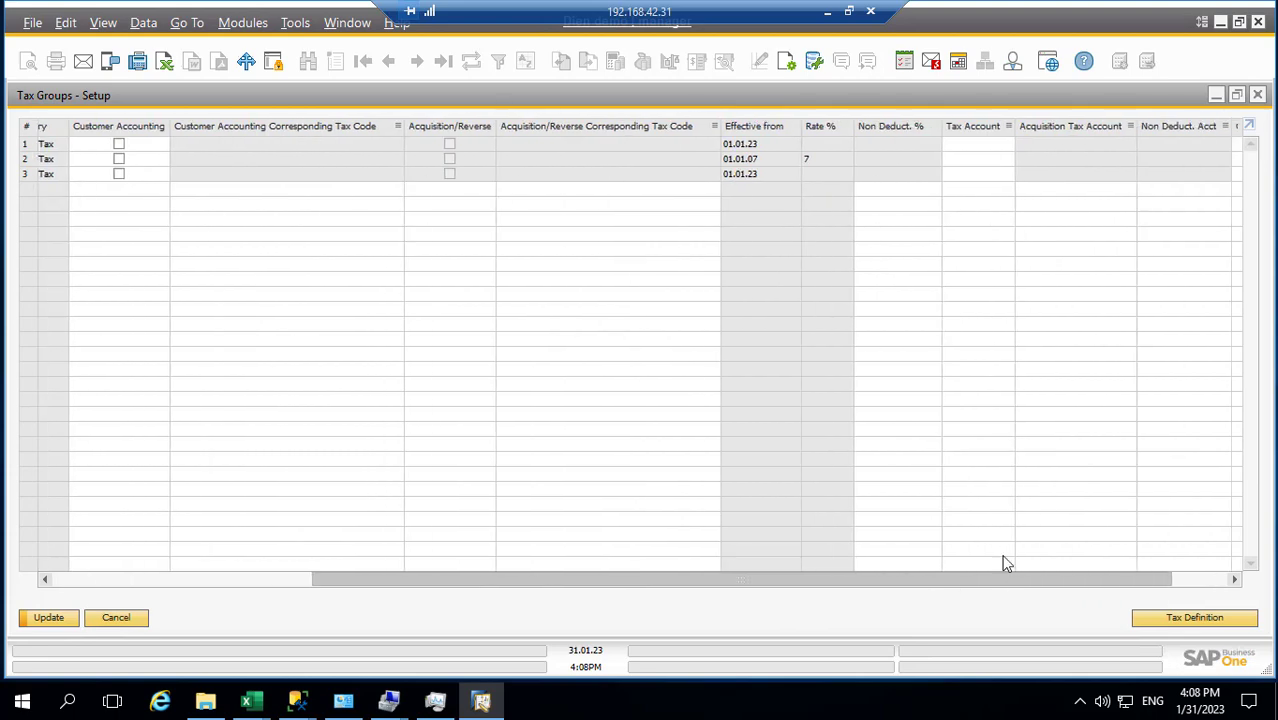
{"action": "left_click", "coordinate": [964, 174]}
{"action": "left_click", "coordinate": [827, 11]}
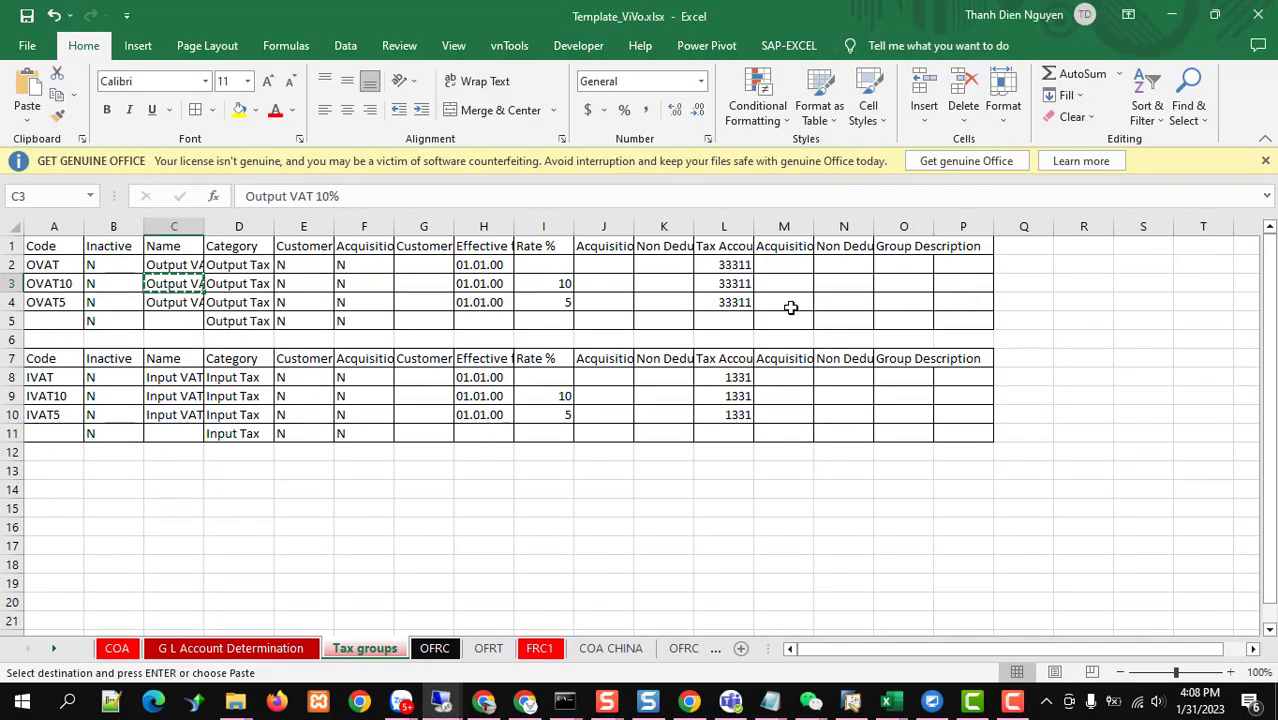
{"action": "left_click", "coordinate": [733, 284]}
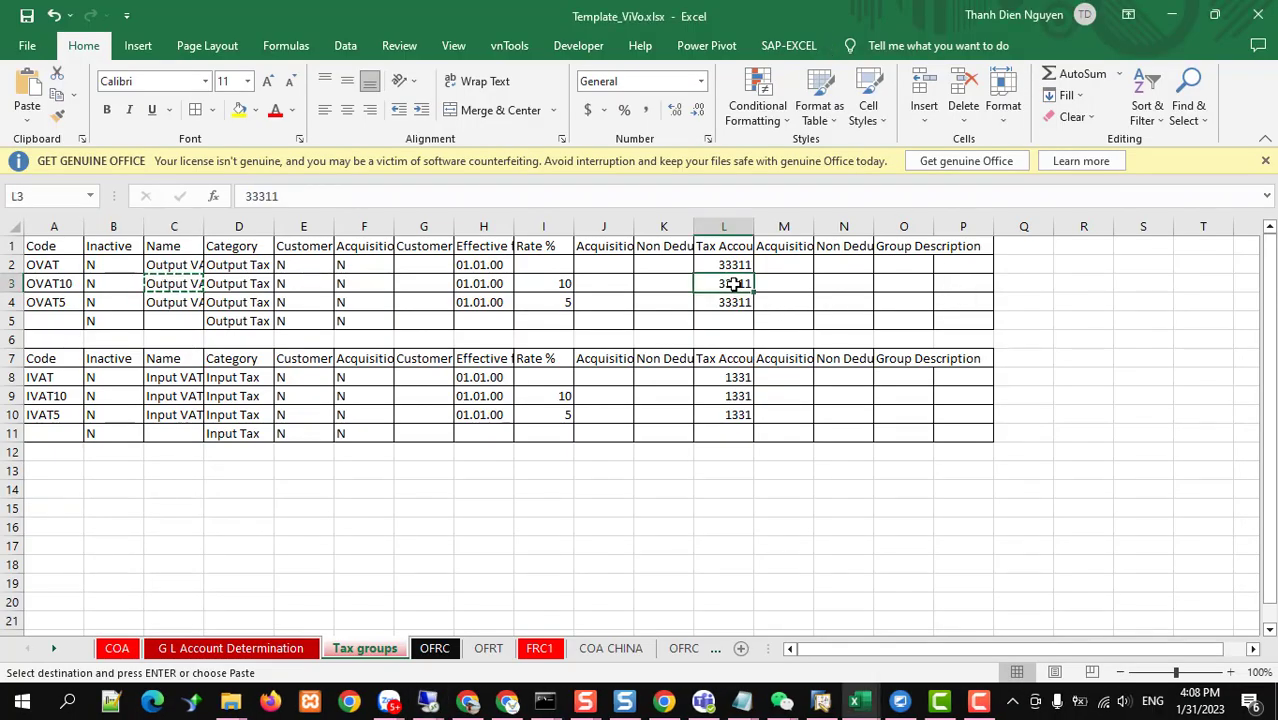
{"action": "key", "text": "ctrl+c"}
{"action": "key", "text": "alt+Tab"}
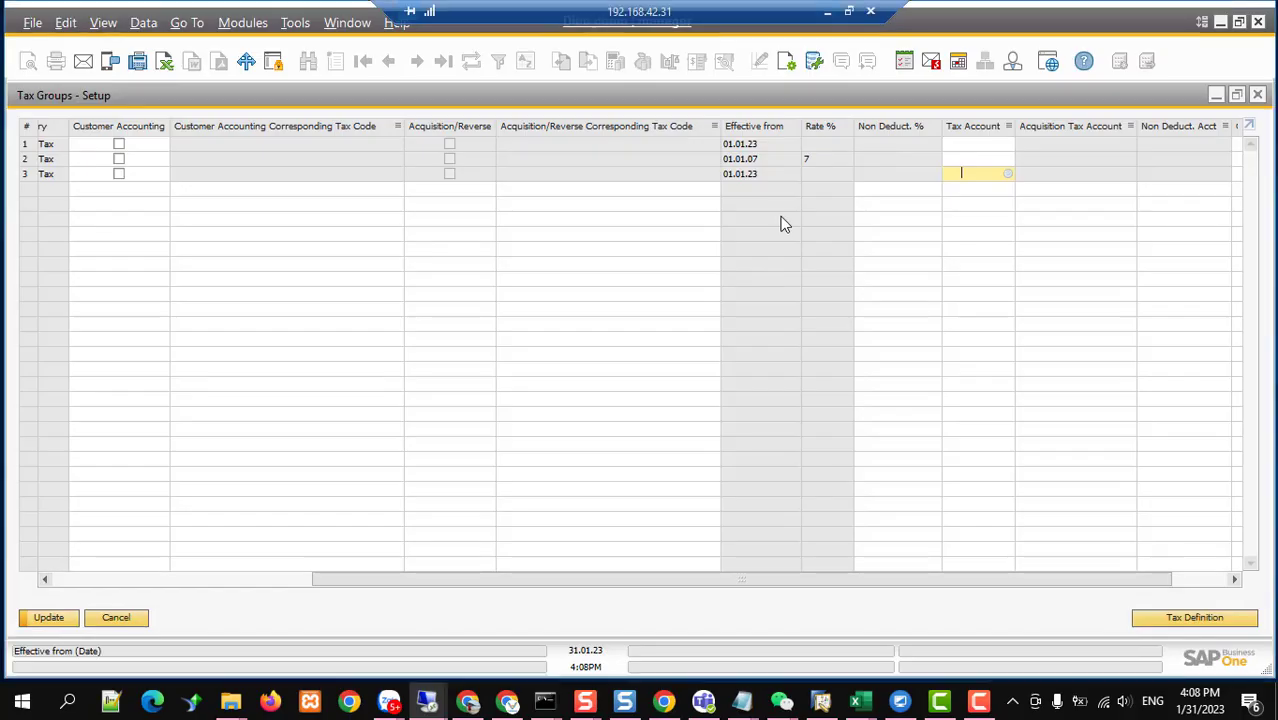
{"action": "key", "text": "ctrl+v"}
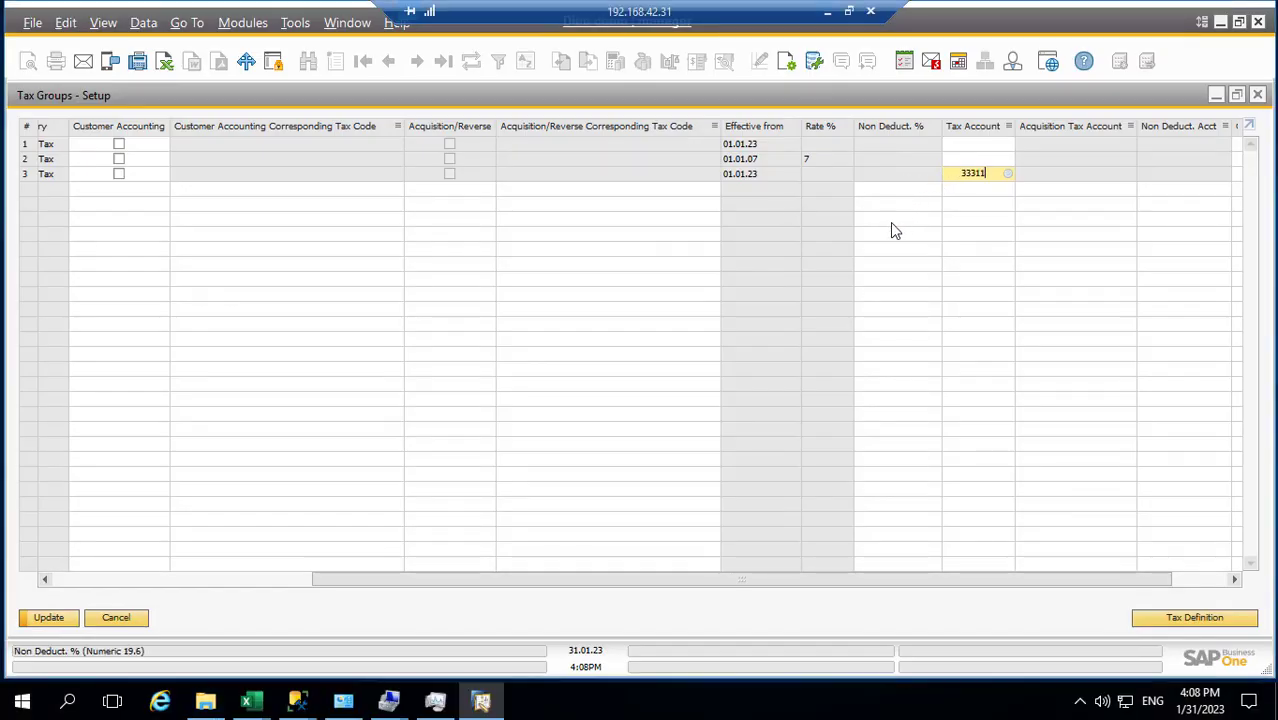
{"action": "key", "text": "Tab"}
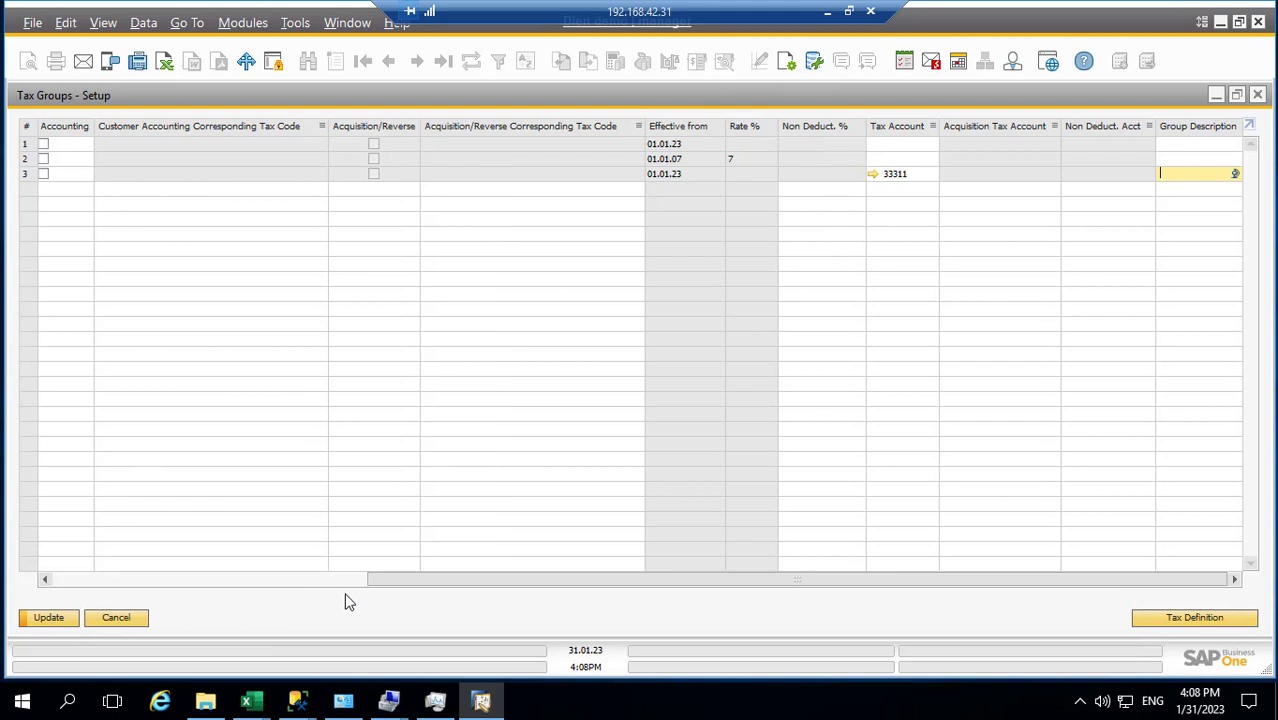
{"action": "left_click_drag", "start_coordinate": [384, 583], "coordinate": [48, 579]}
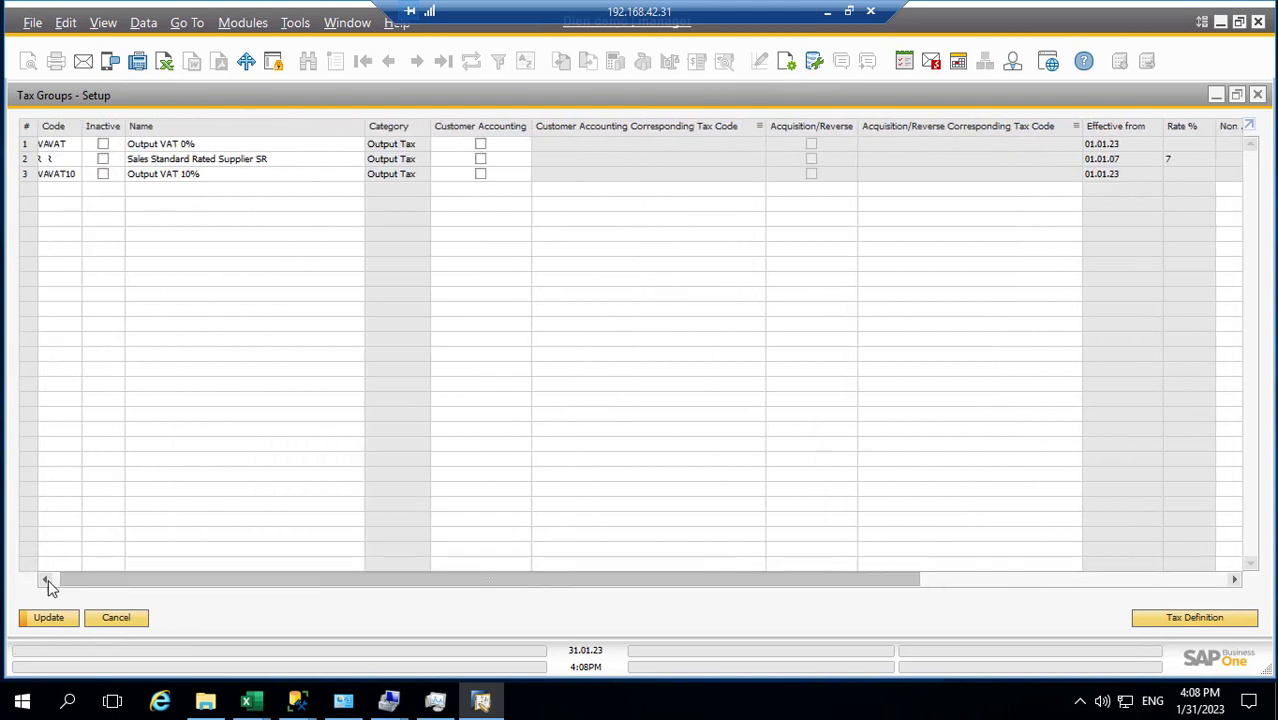
Step: Save and close the tax groups, and set the Sales Tax Group (Items) to OVAT10 in the G/L Account Determination
{"action": "left_click", "coordinate": [46, 618]}
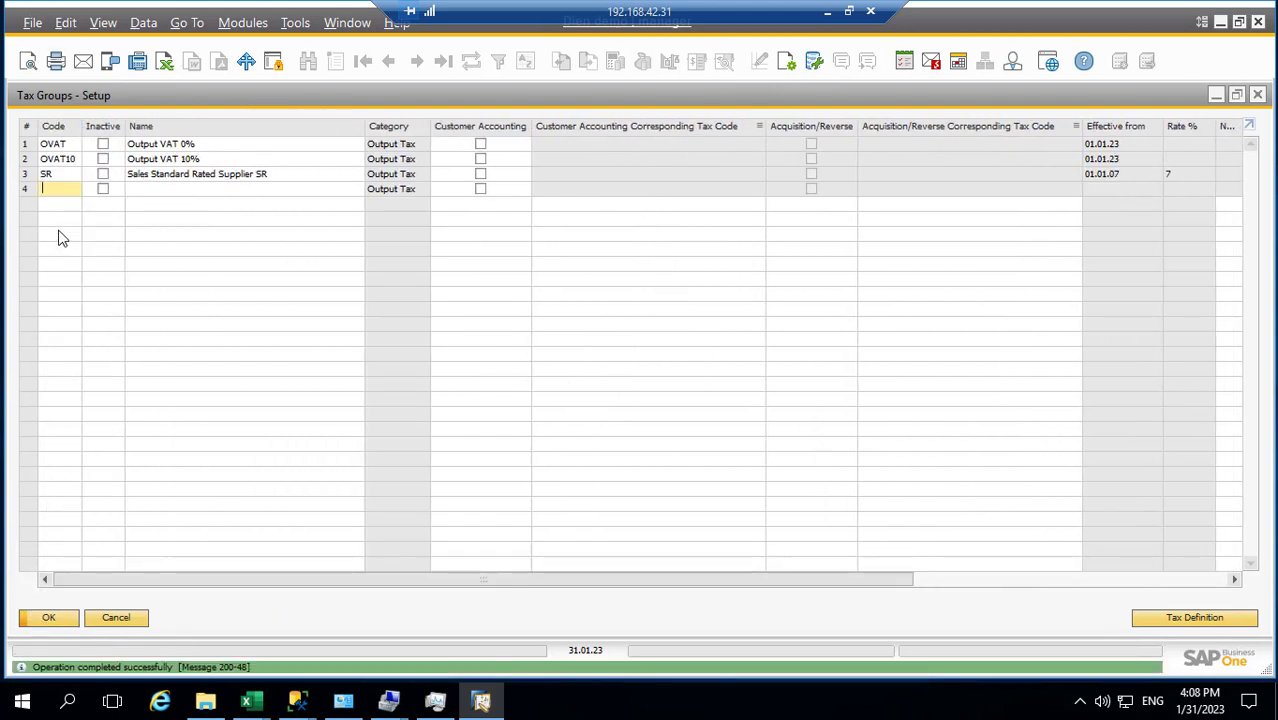
{"action": "left_click", "coordinate": [58, 618]}
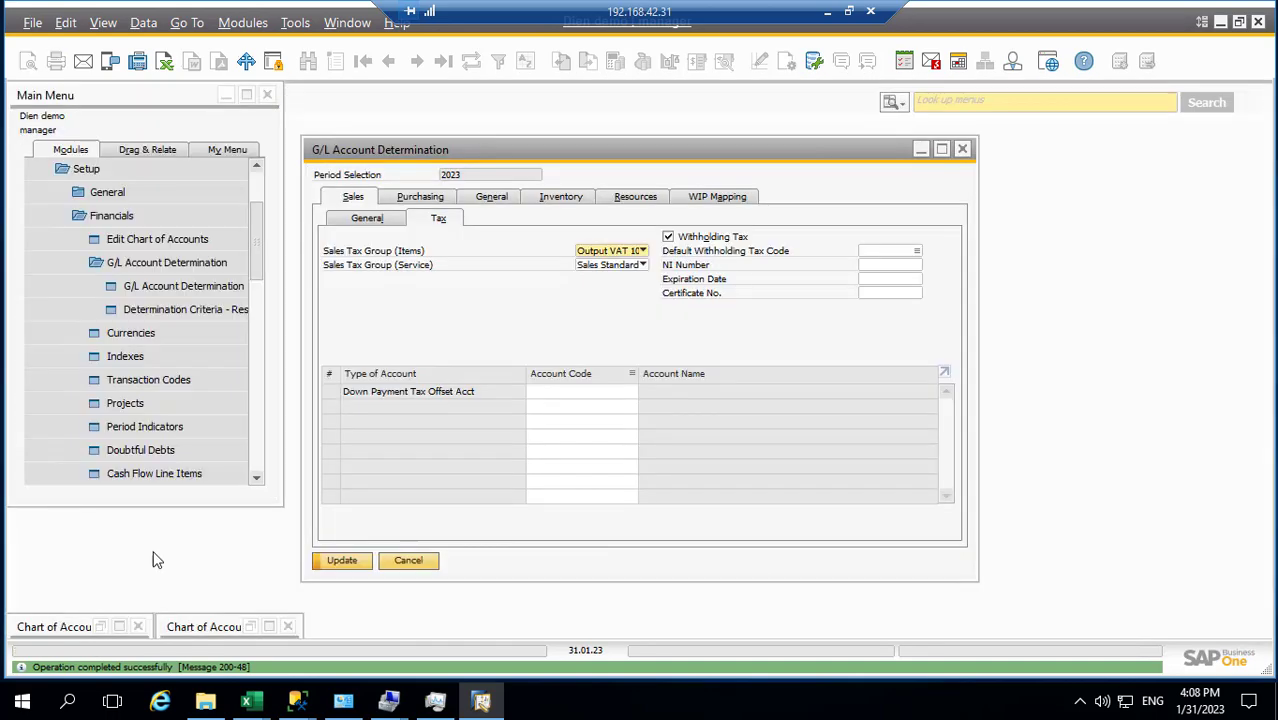
{"action": "left_click", "coordinate": [628, 255]}
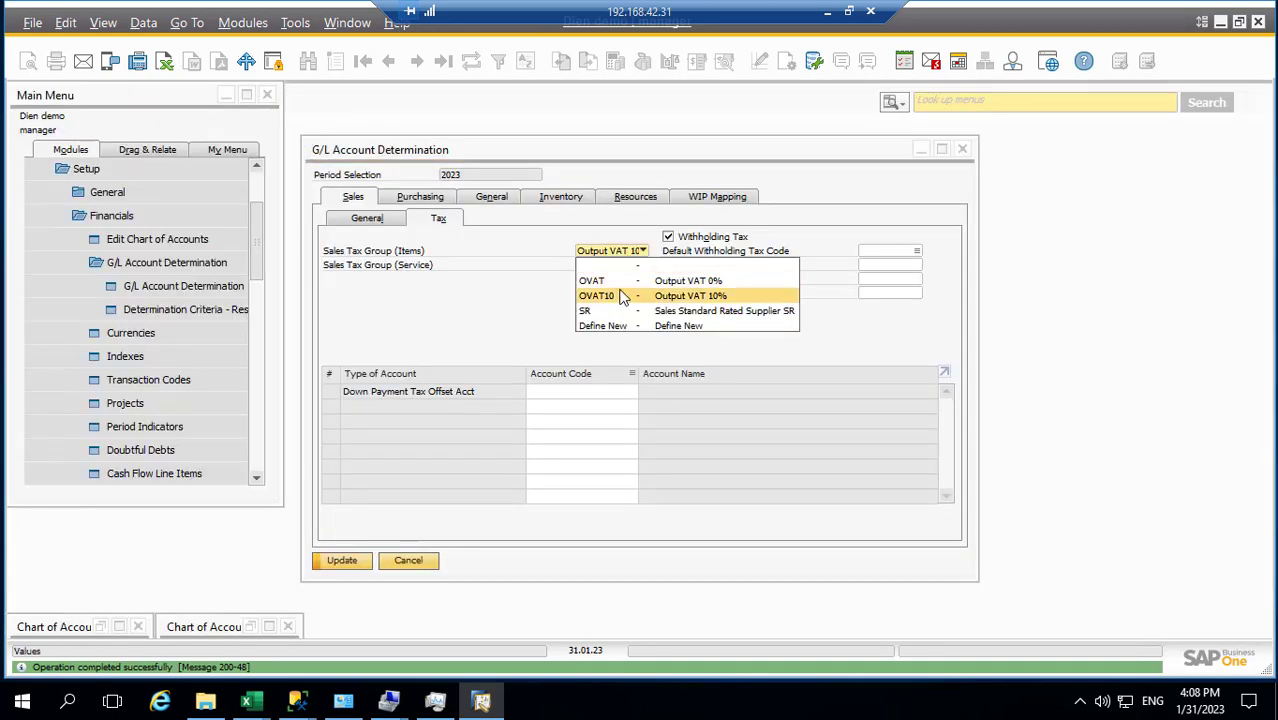
{"action": "left_click", "coordinate": [632, 295]}
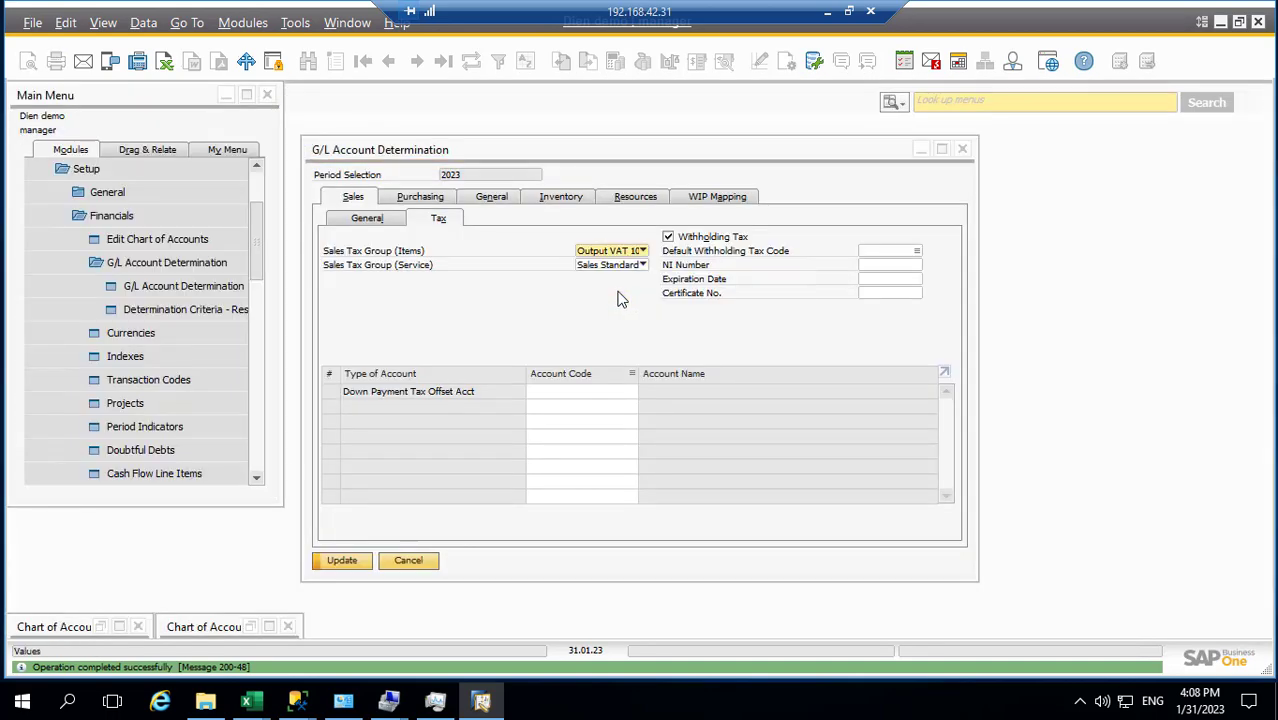
{"action": "left_click", "coordinate": [341, 562]}
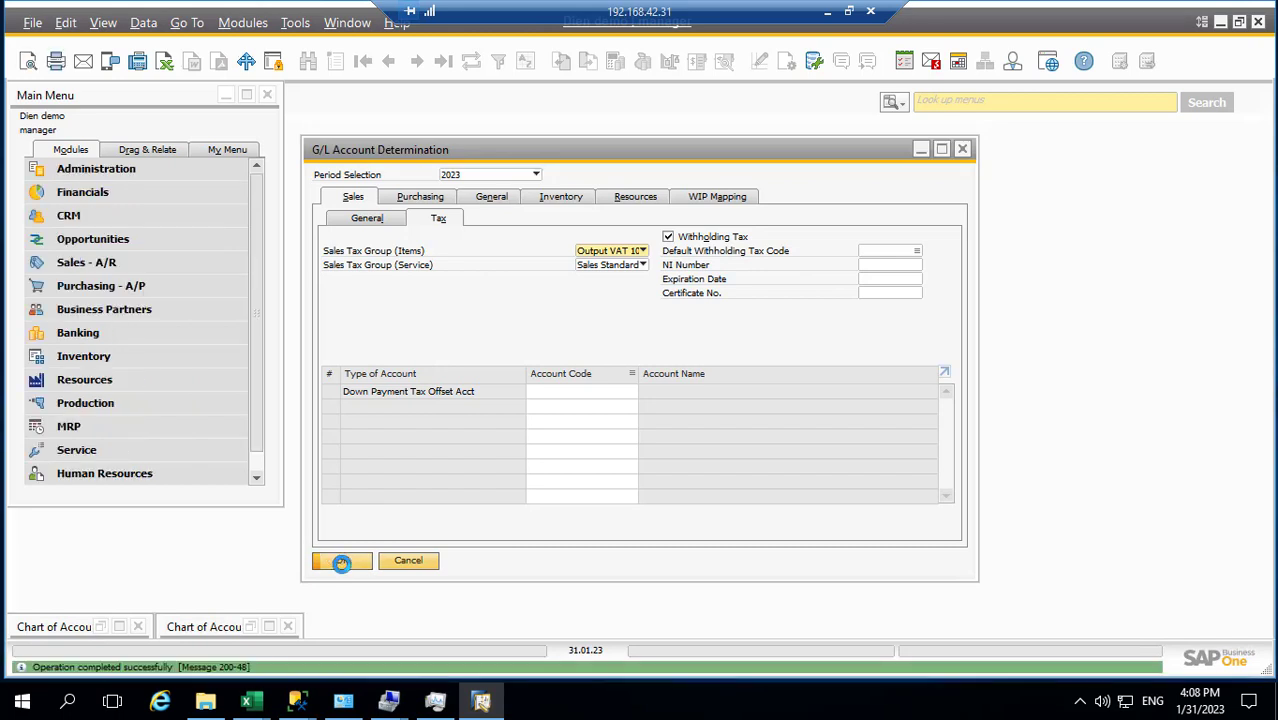
Step: Set the Sales Tax Group (Service) to Output VAT 10% and save the G/L Account Determination
{"action": "left_click", "coordinate": [619, 268]}
{"action": "left_click", "coordinate": [605, 306]}
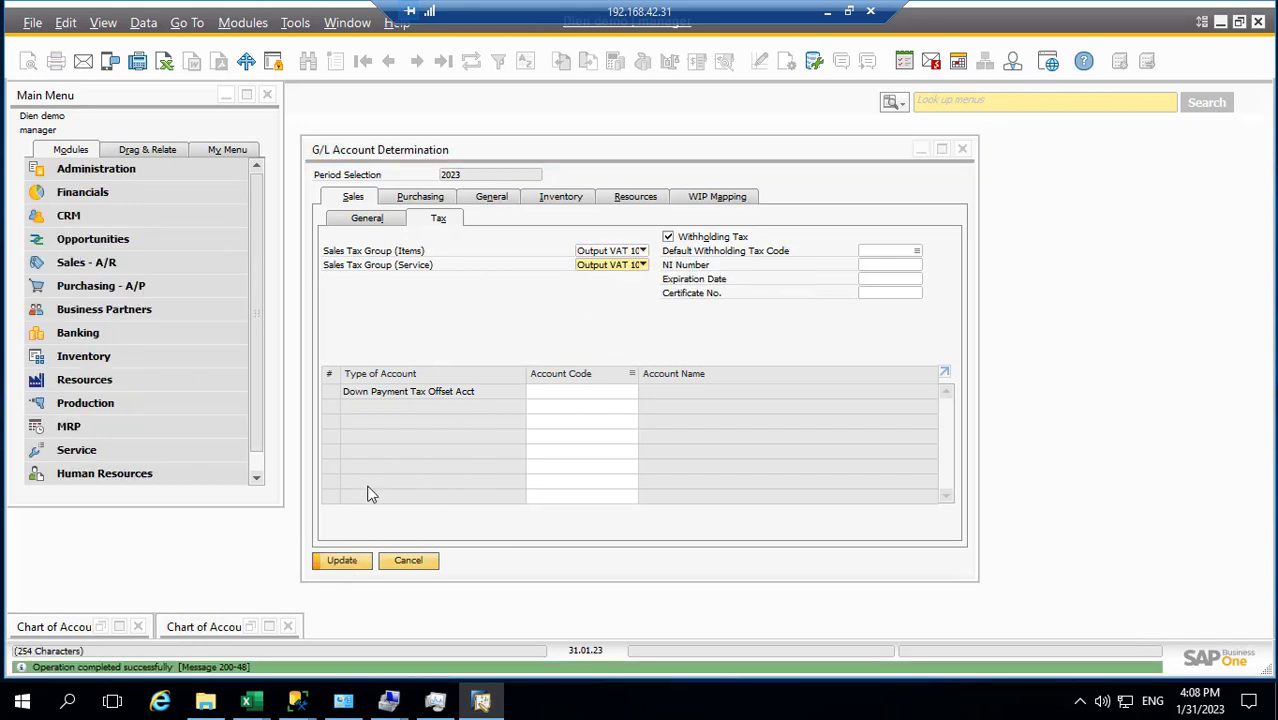
{"action": "left_click", "coordinate": [341, 562]}
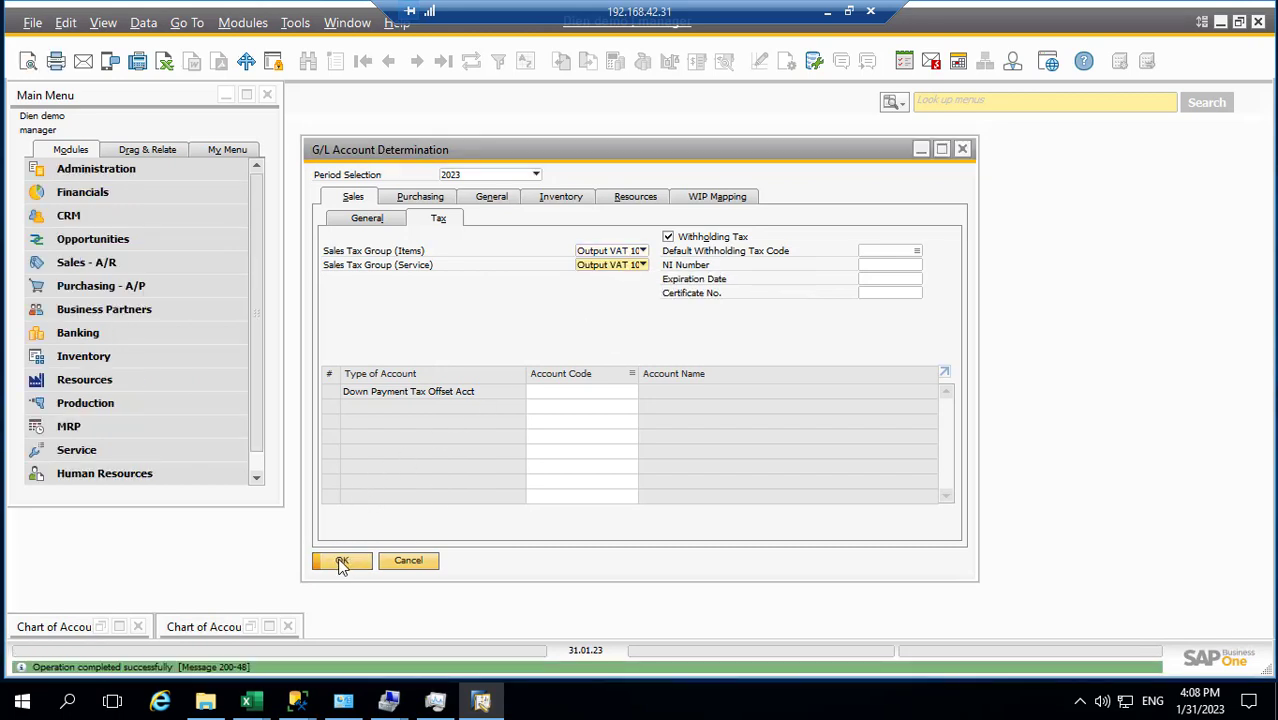
Step: Reopen the tax groups setup from Sales Tax Group (Items) and remove the SR group, confirming deletion for all
{"action": "left_click", "coordinate": [641, 251]}
{"action": "left_click", "coordinate": [605, 326]}
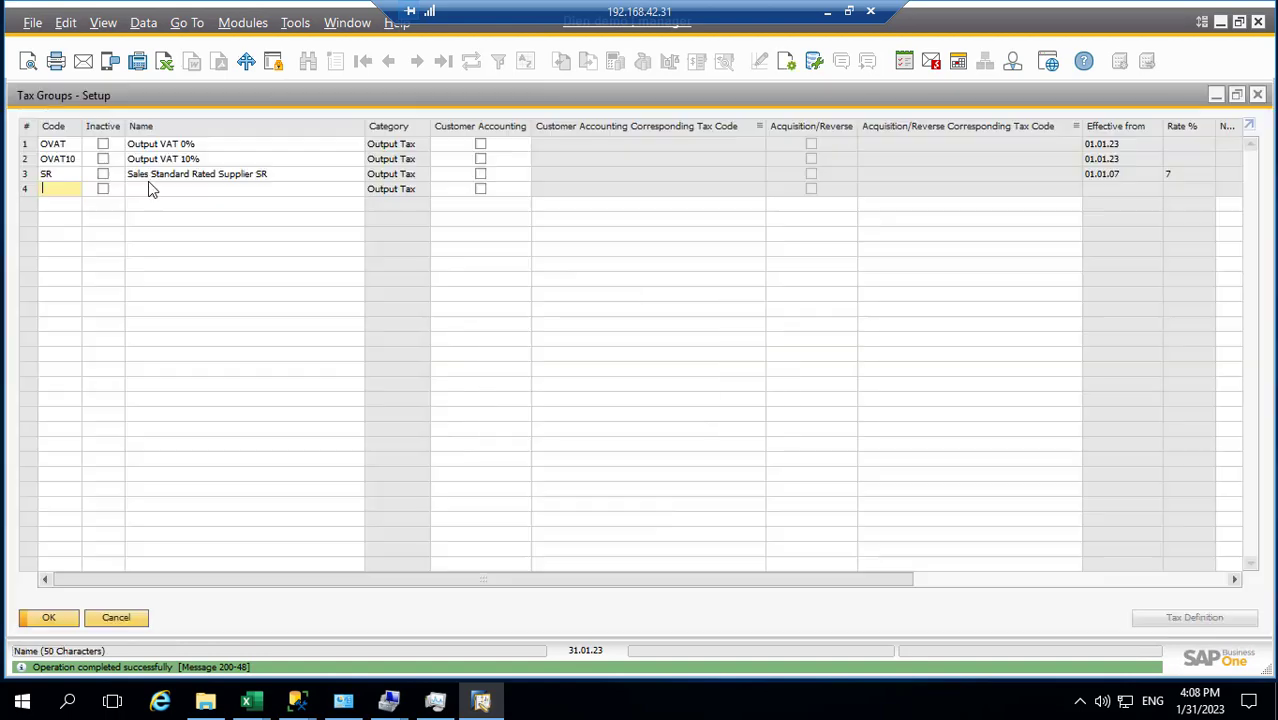
{"action": "right_click", "coordinate": [31, 178]}
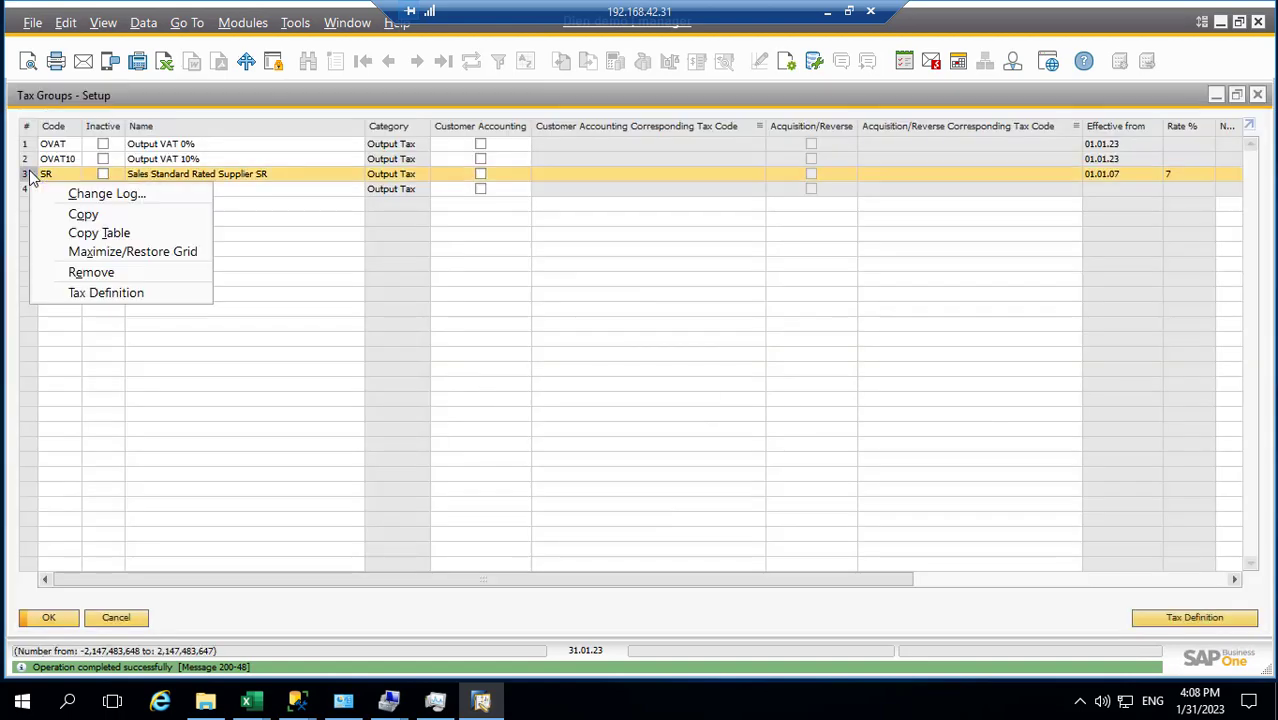
{"action": "left_click", "coordinate": [88, 272]}
{"action": "left_click", "coordinate": [45, 620]}
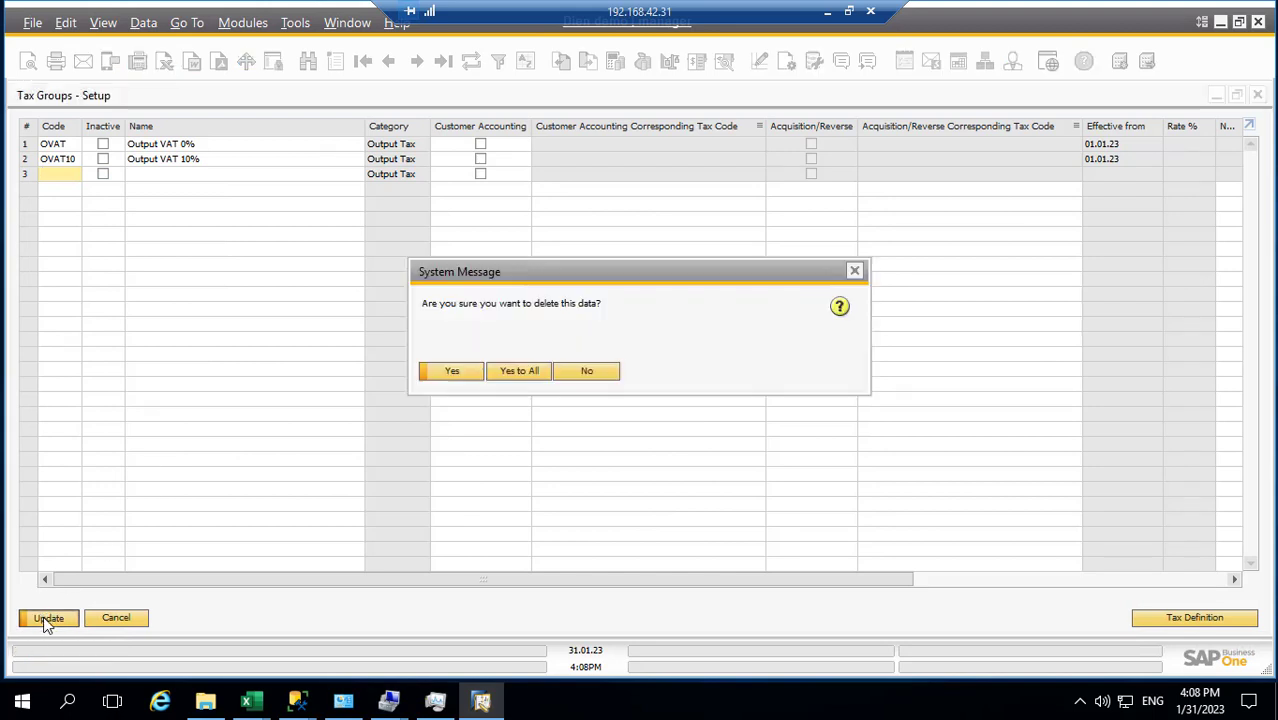
{"action": "left_click", "coordinate": [519, 374]}
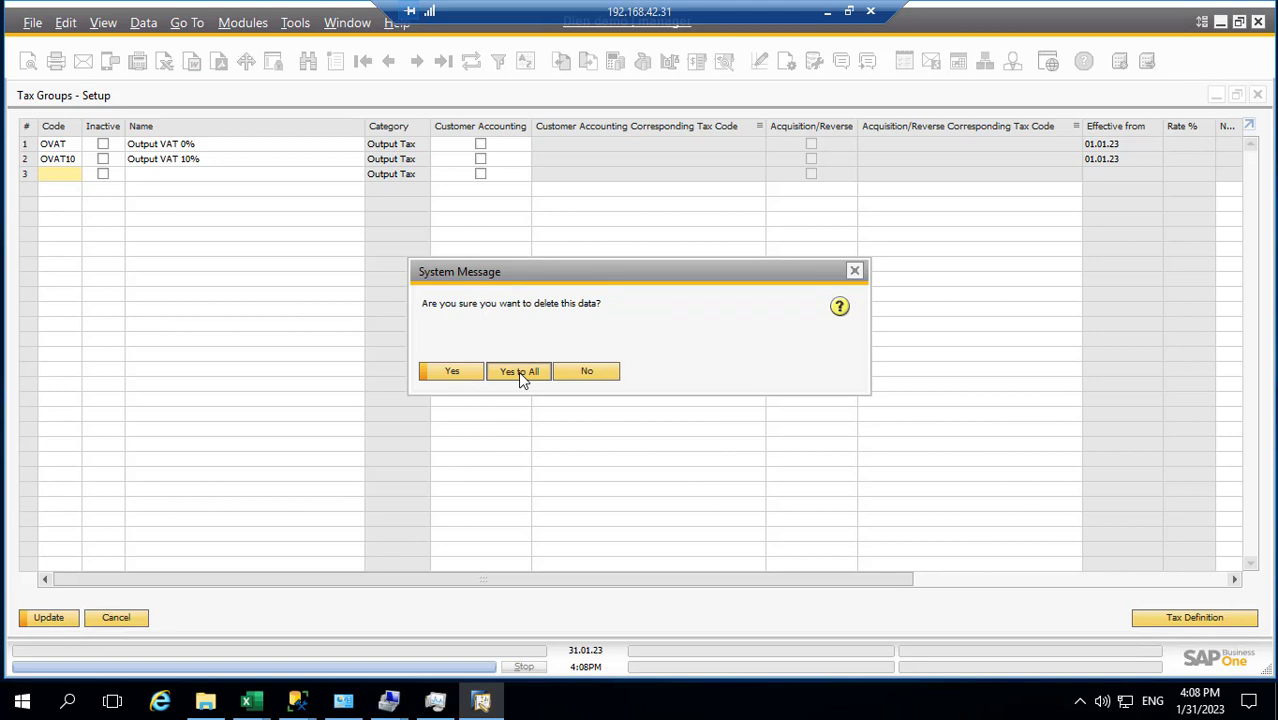
{"action": "left_click", "coordinate": [519, 374]}
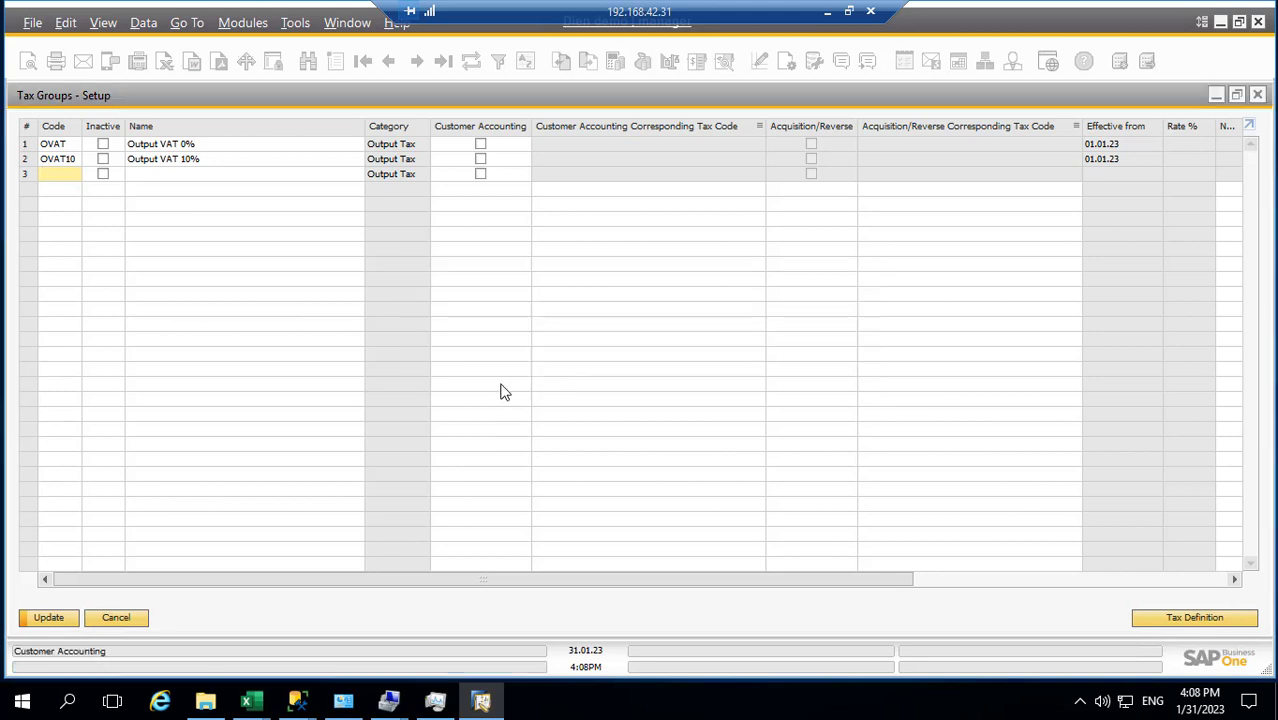
Step: Copy the code OVAT5 from cell A4 of the Excel template into the empty third row of the SAP tax groups
{"action": "left_click", "coordinate": [827, 14]}
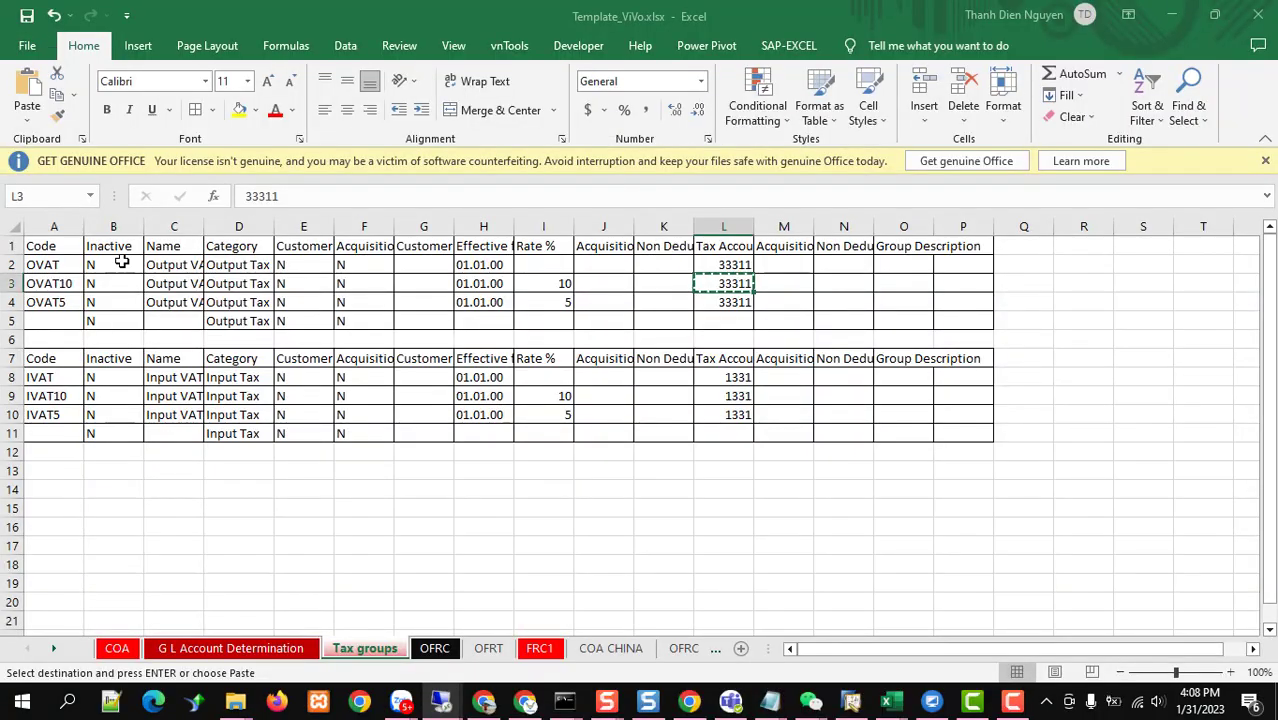
{"action": "left_click", "coordinate": [63, 302]}
{"action": "key", "text": "ctrl+c"}
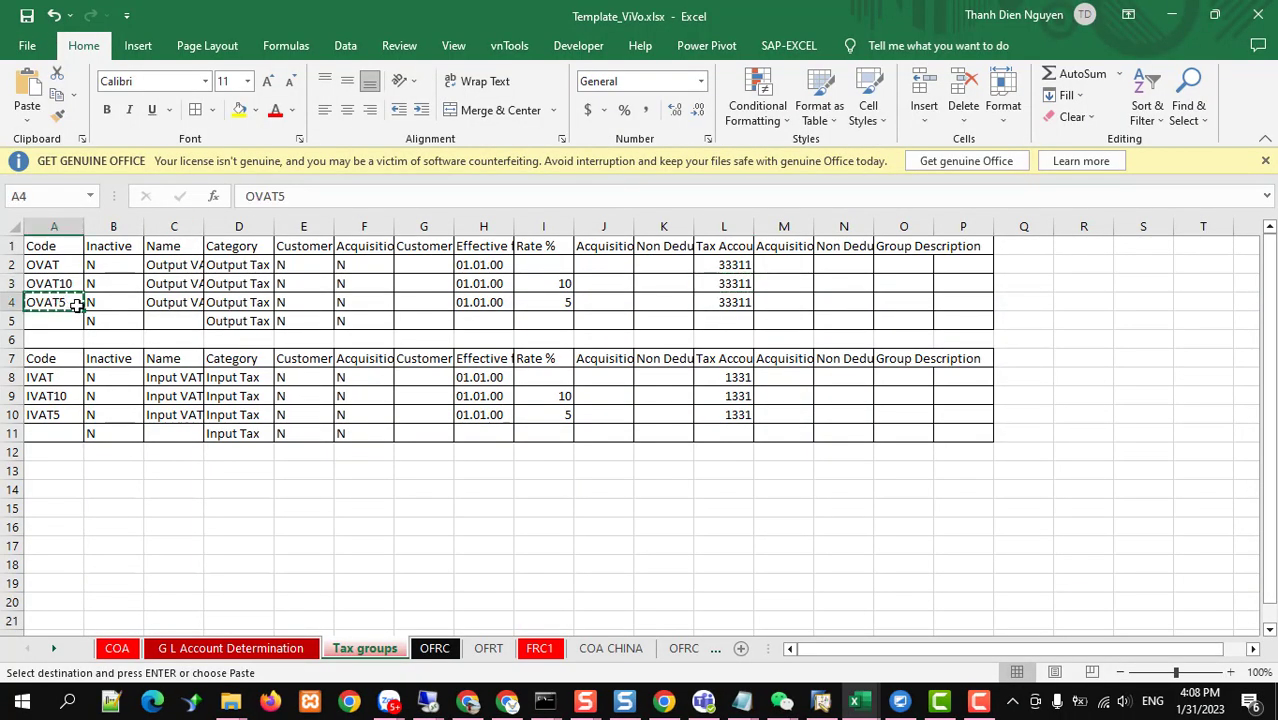
{"action": "key", "text": "alt+Tab"}
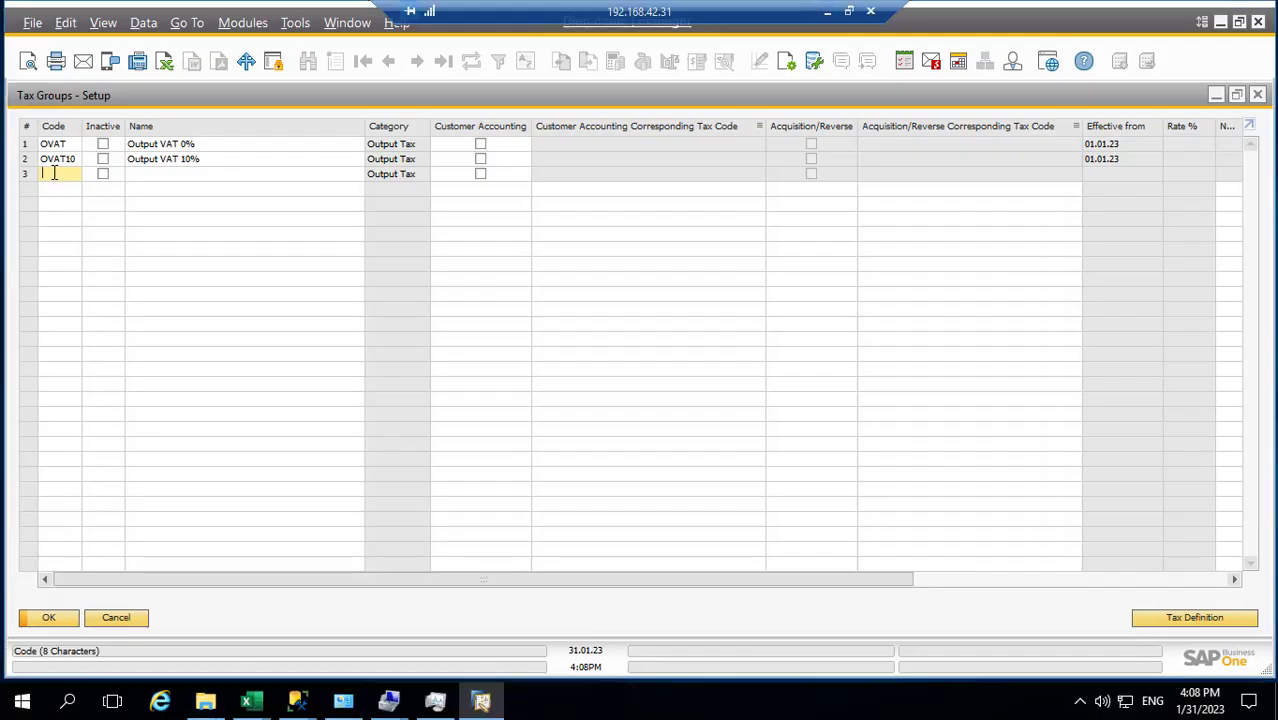
{"action": "key", "text": "ctrl+v"}
{"action": "key", "text": "Tab"}
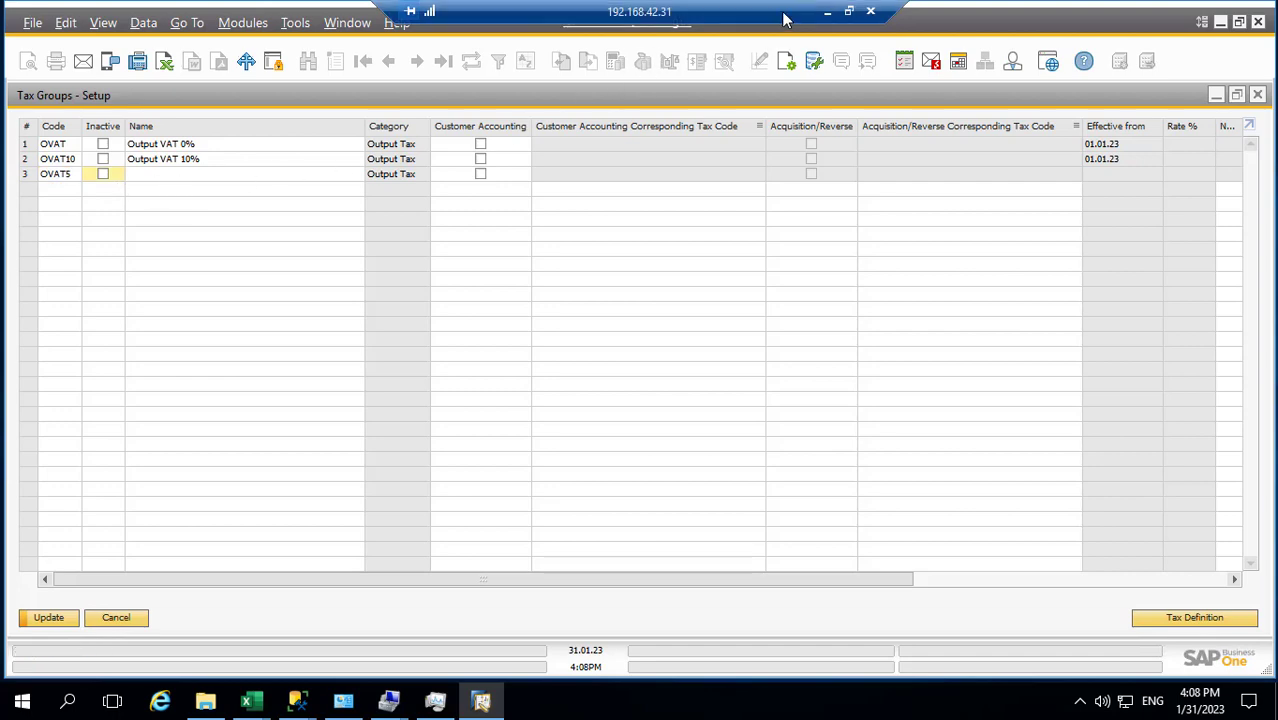
Step: Copy the name Output VAT 5% from cell C4 of the Excel template into the OVAT5 row in SAP
{"action": "left_click", "coordinate": [824, 14]}
{"action": "left_click", "coordinate": [181, 304]}
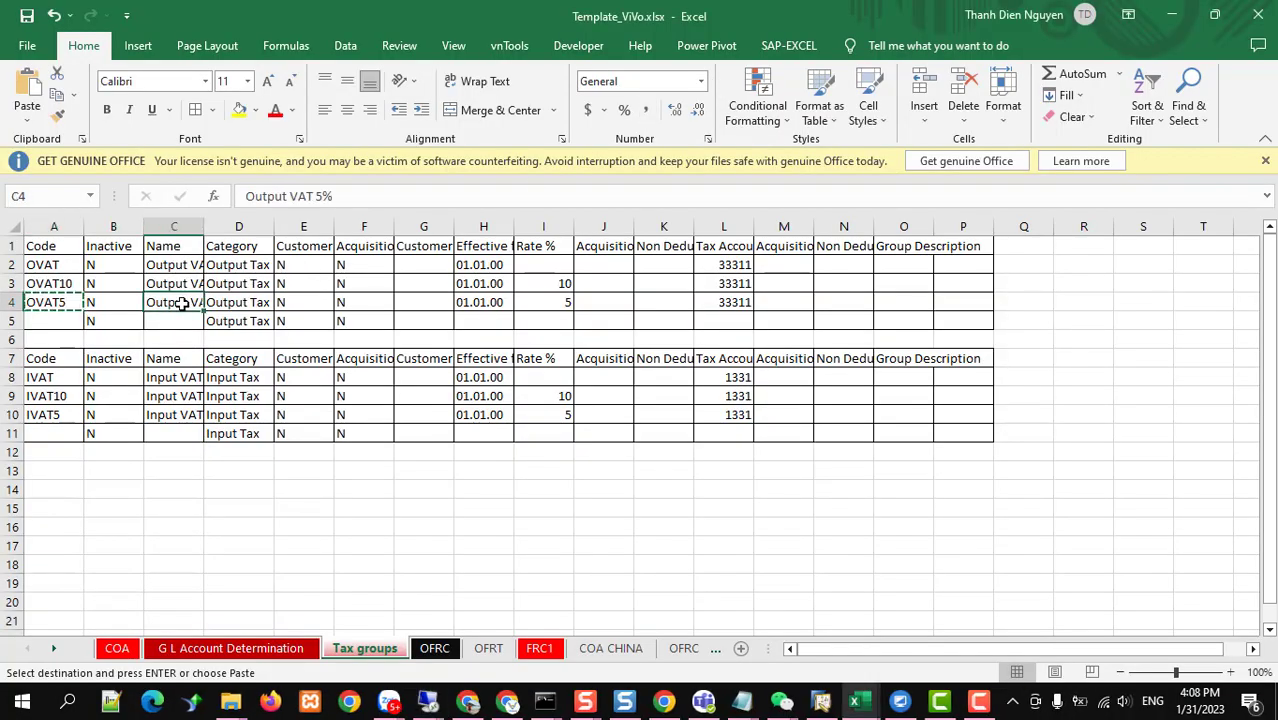
{"action": "key", "text": "ctrl+c"}
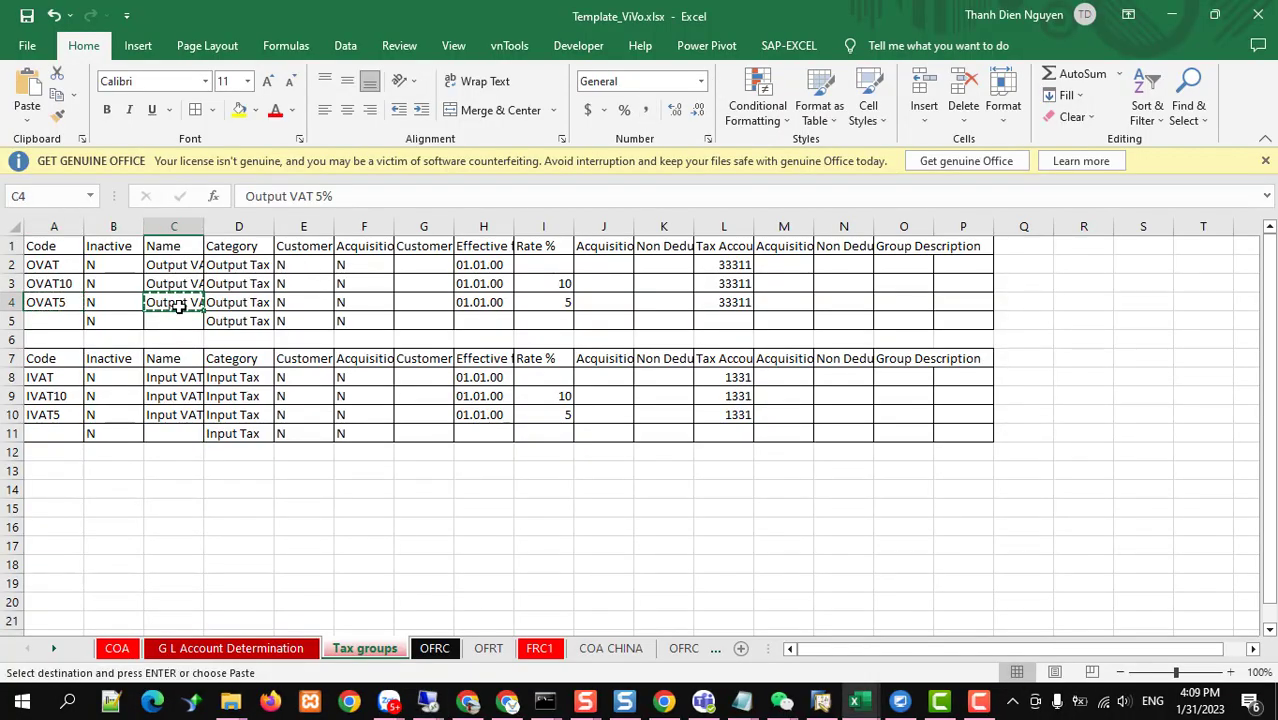
{"action": "key", "text": "alt+Tab"}
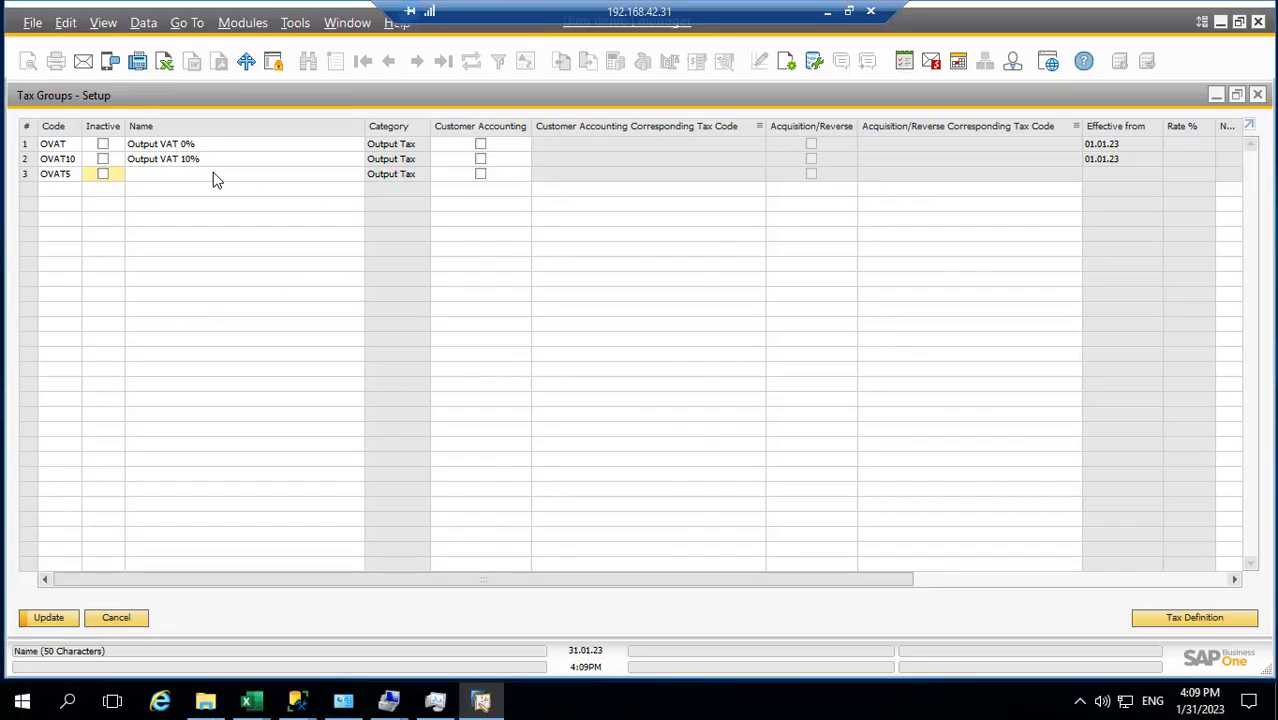
{"action": "left_click", "coordinate": [213, 174]}
{"action": "key", "text": "ctrl+v"}
{"action": "key", "text": "Tab"}
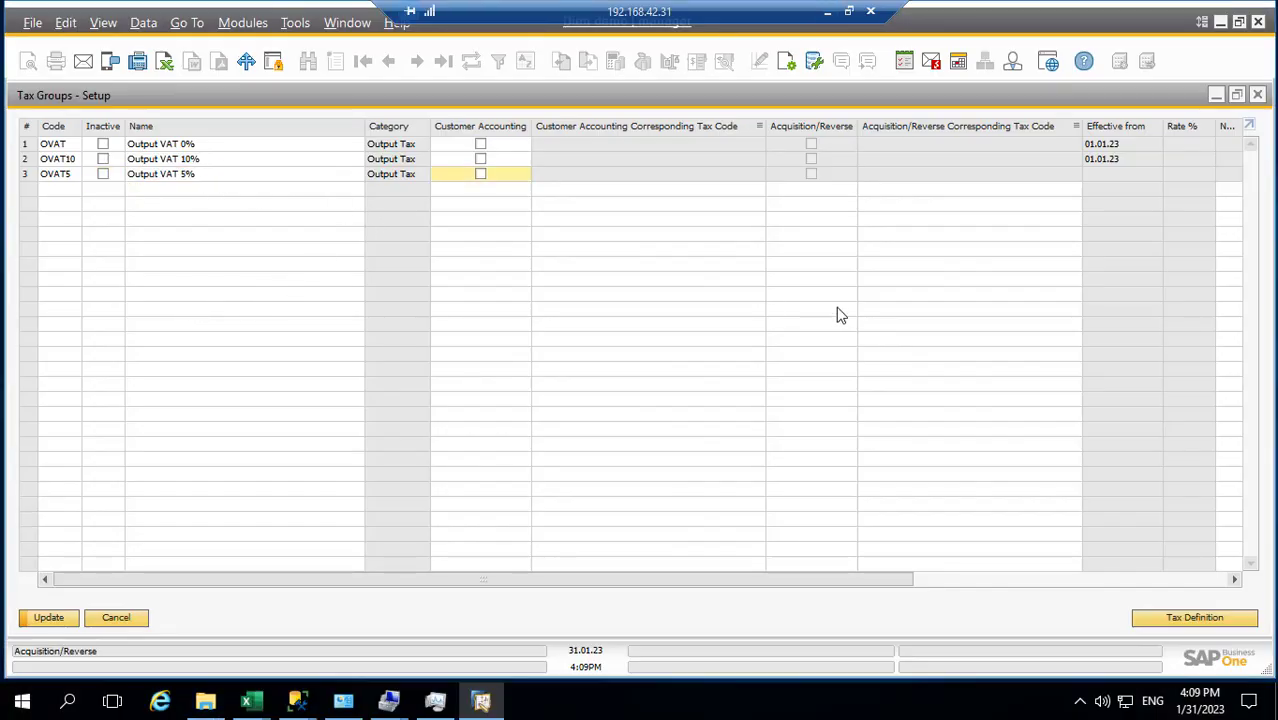
Step: Enter tax account 33311, as in the OVAT10 row, as the OVAT5 row's Tax Account and try to save
{"action": "left_click", "coordinate": [745, 585]}
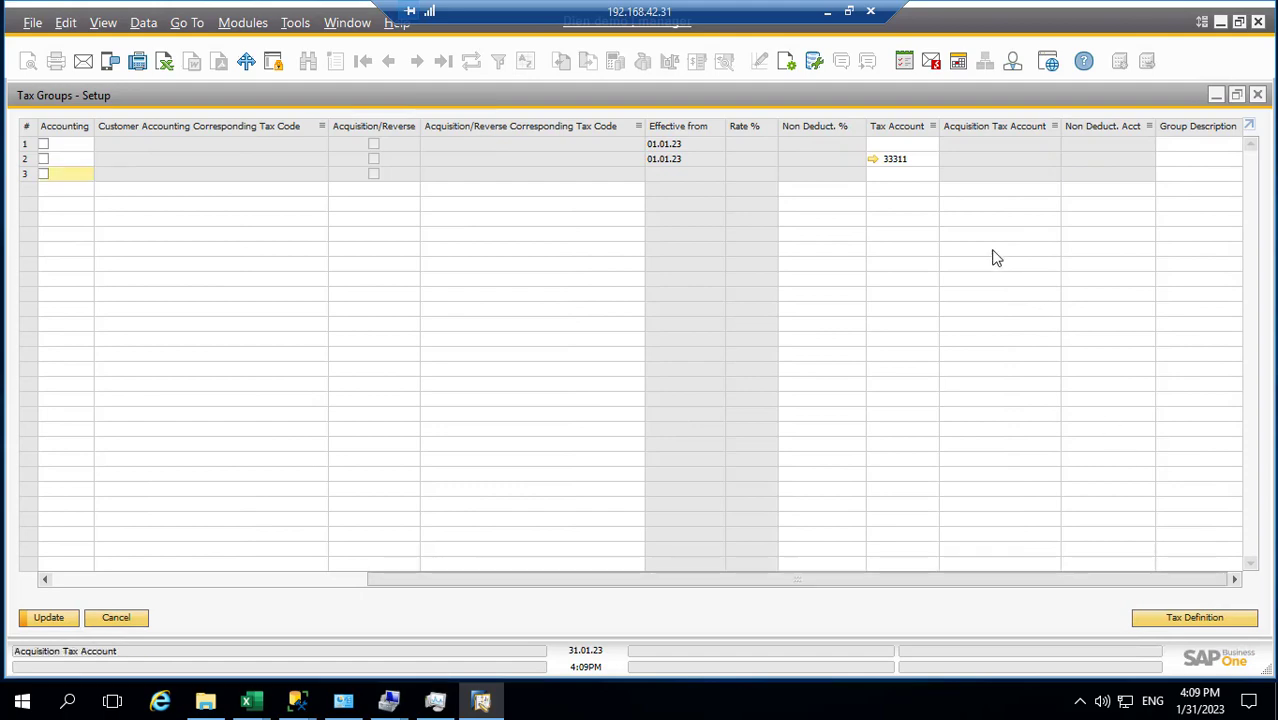
{"action": "left_click", "coordinate": [904, 162]}
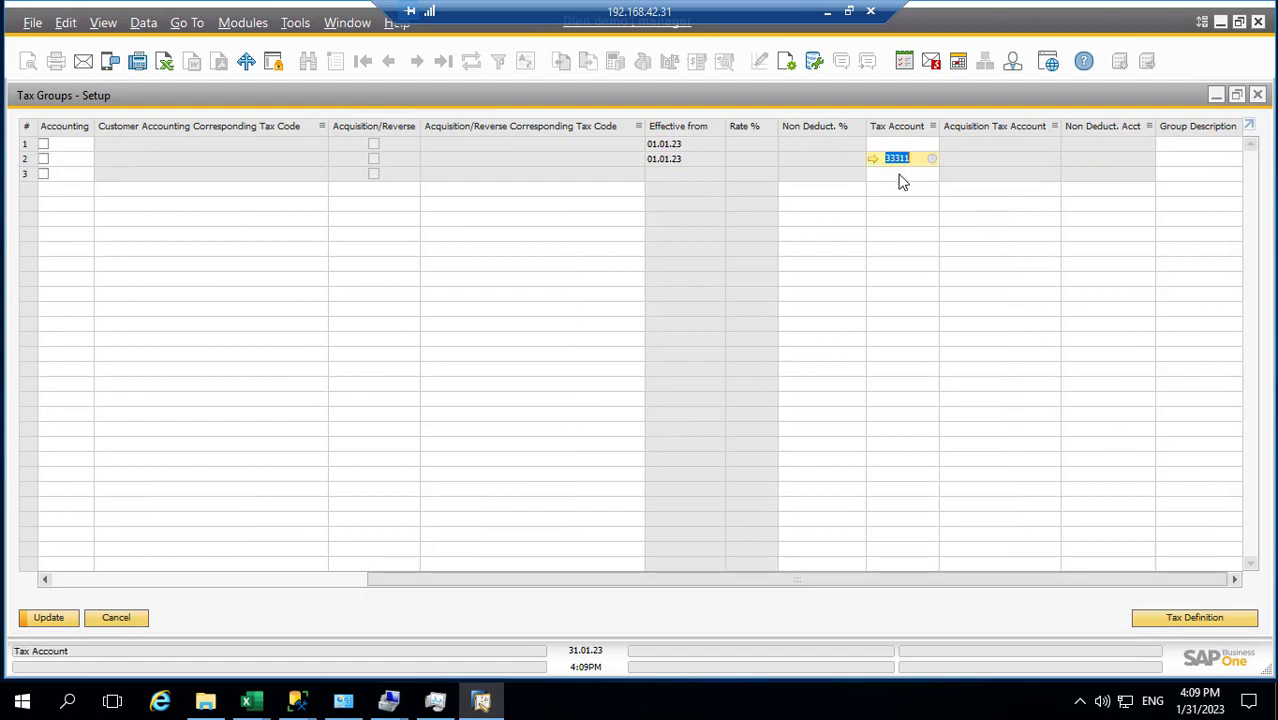
{"action": "left_click", "coordinate": [899, 174]}
{"action": "key", "text": "Tab"}
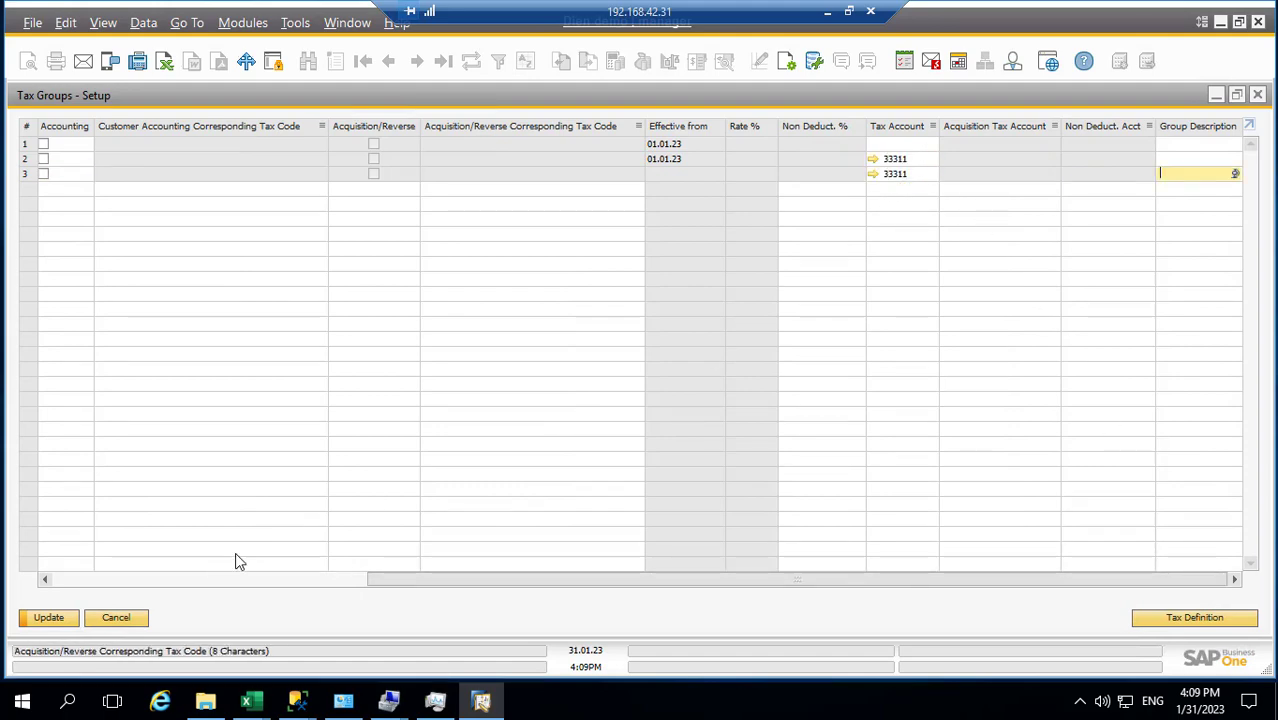
{"action": "left_click", "coordinate": [44, 620]}
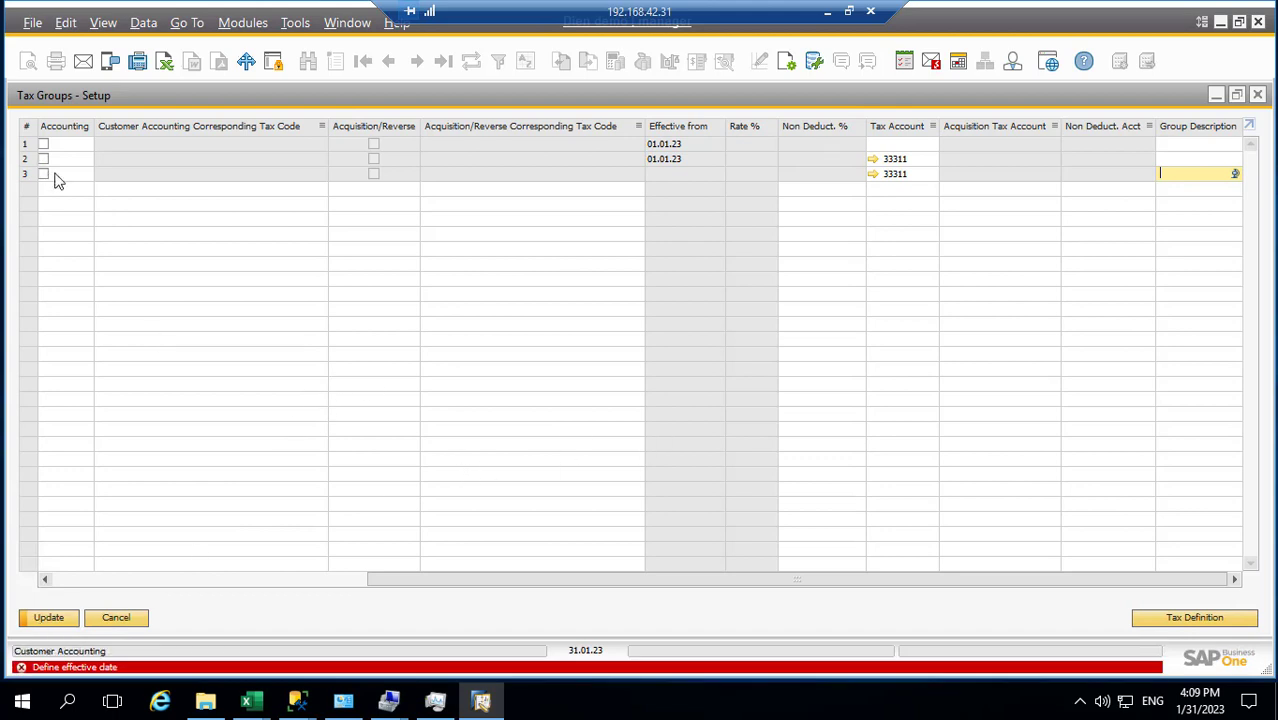
Step: Define the OVAT5 tax as effective from 01.01.23, leaving the rate at its default, and close the tax definition
{"action": "left_click", "coordinate": [1192, 618]}
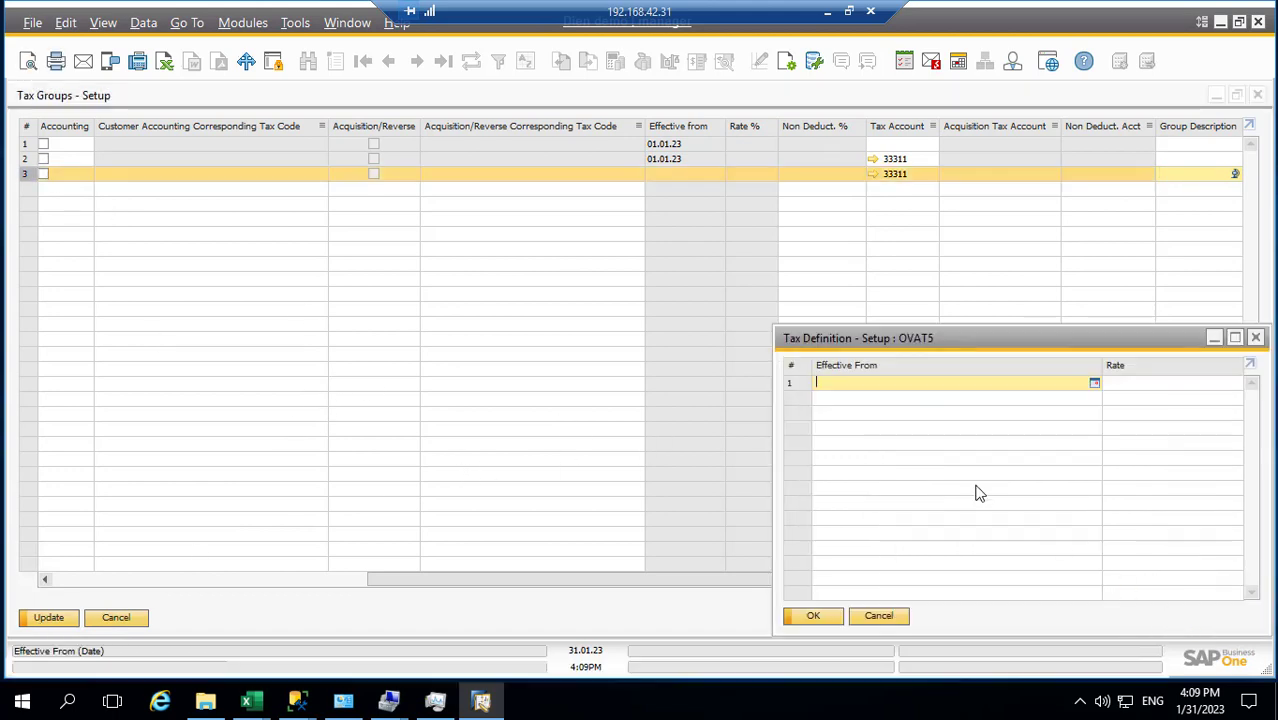
{"action": "type", "text": "010123"}
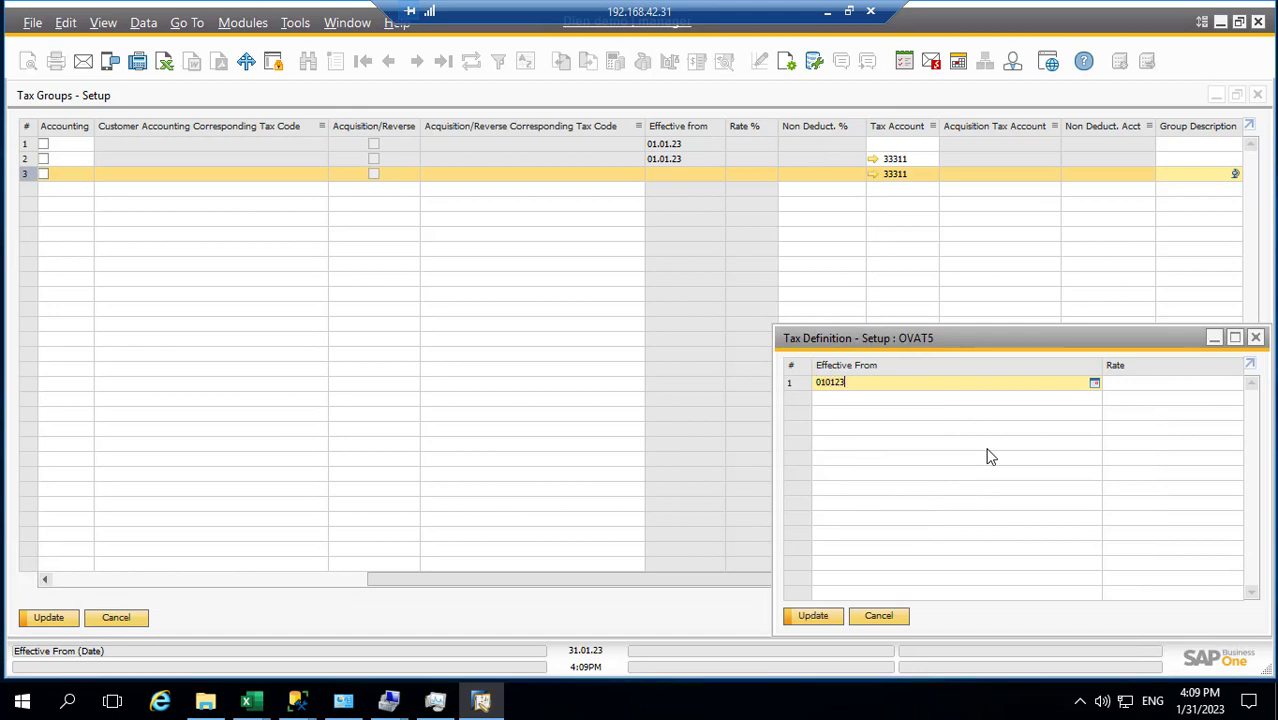
{"action": "key", "text": "Tab"}
{"action": "left_click", "coordinate": [801, 618]}
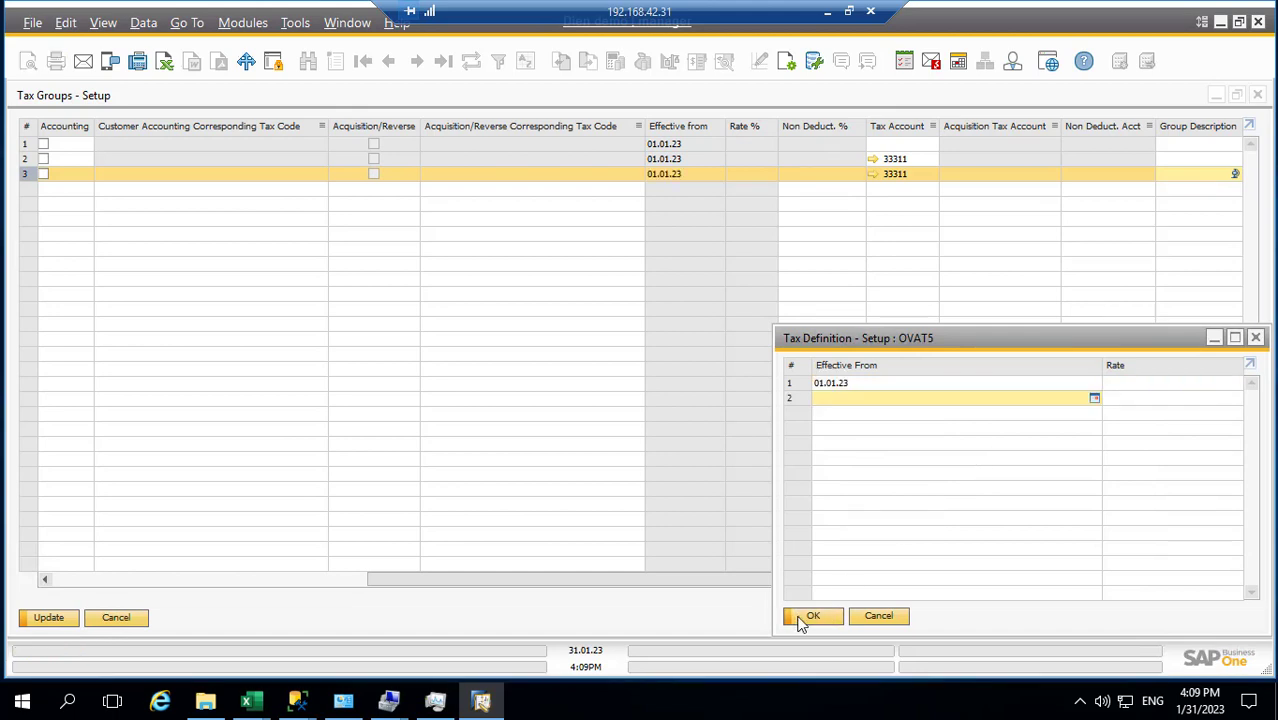
{"action": "left_click", "coordinate": [801, 620]}
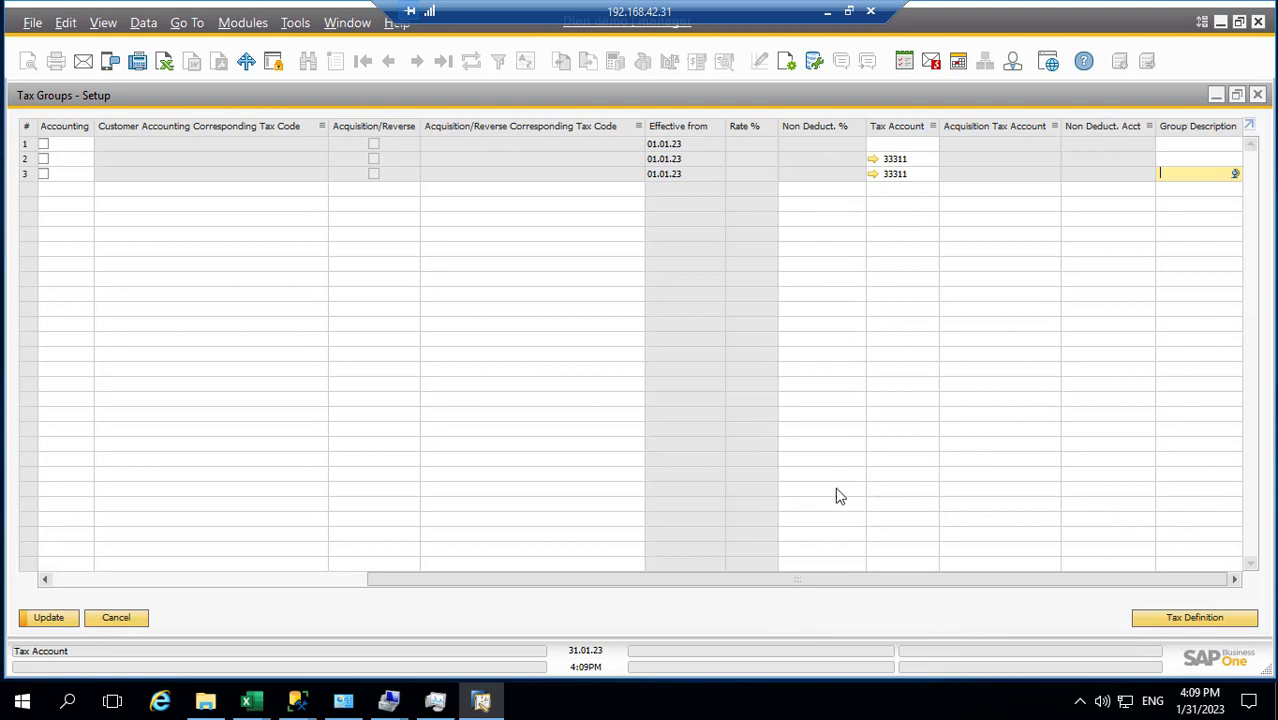
Step: Check the OVAT5 row's tax account in the Chart of Accounts, and save and close the tax groups
{"action": "left_click", "coordinate": [873, 176]}
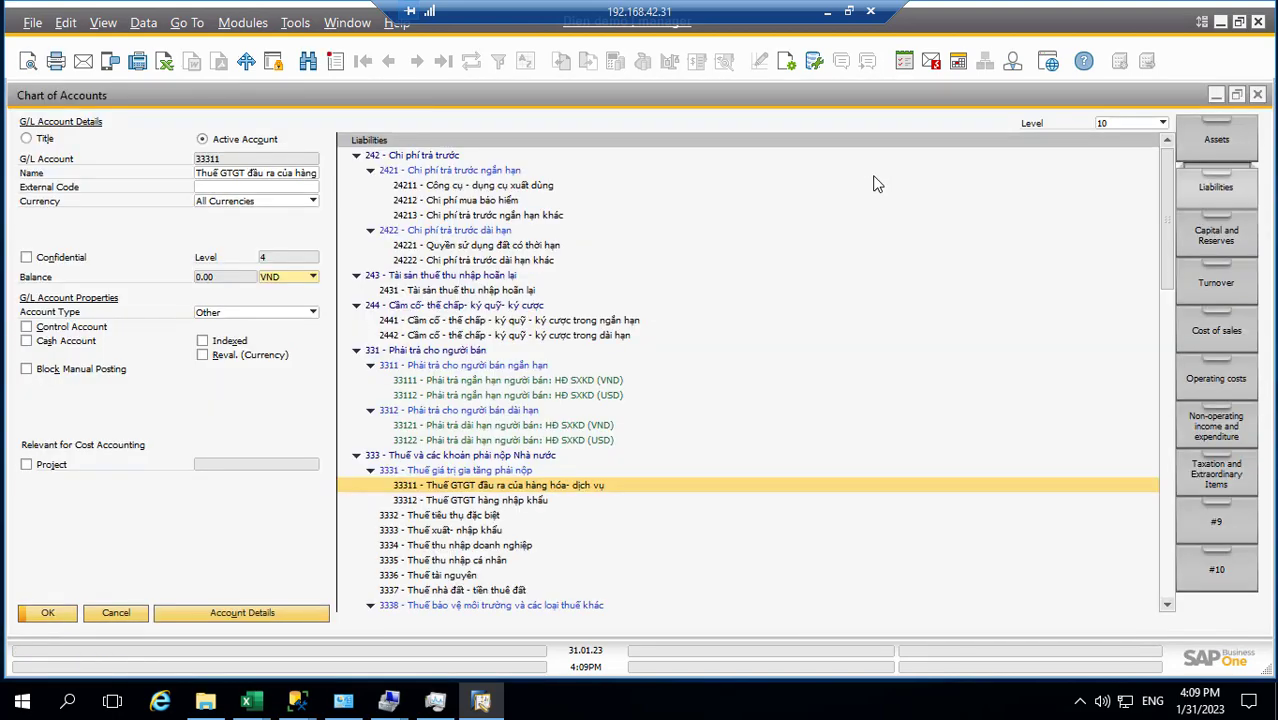
{"action": "left_click", "coordinate": [1258, 94]}
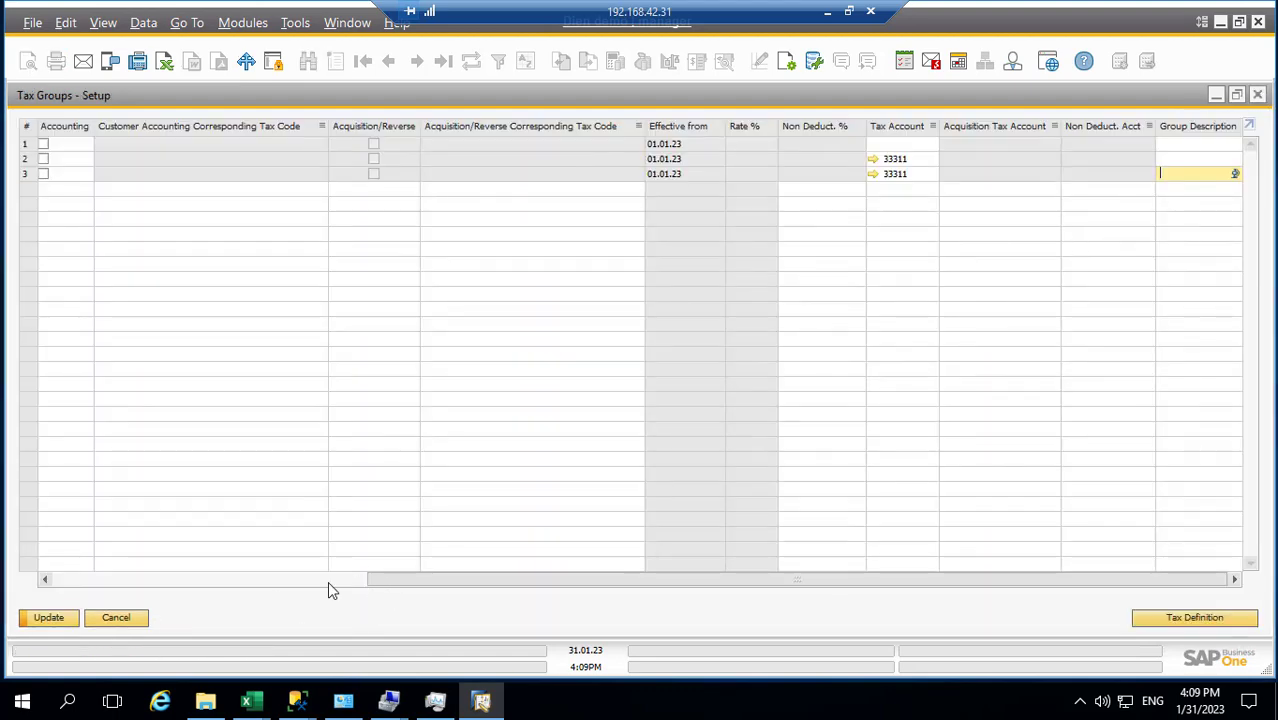
{"action": "left_click", "coordinate": [328, 581]}
{"action": "left_click", "coordinate": [44, 622]}
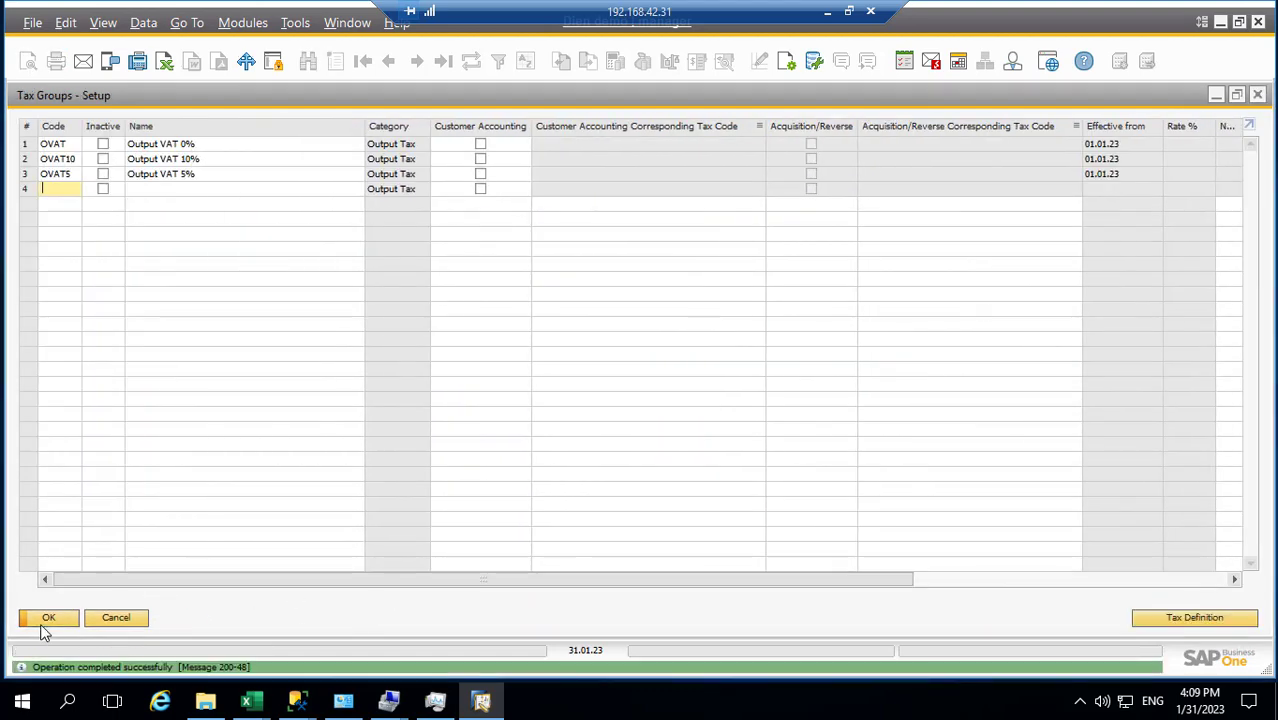
{"action": "left_click", "coordinate": [44, 622]}
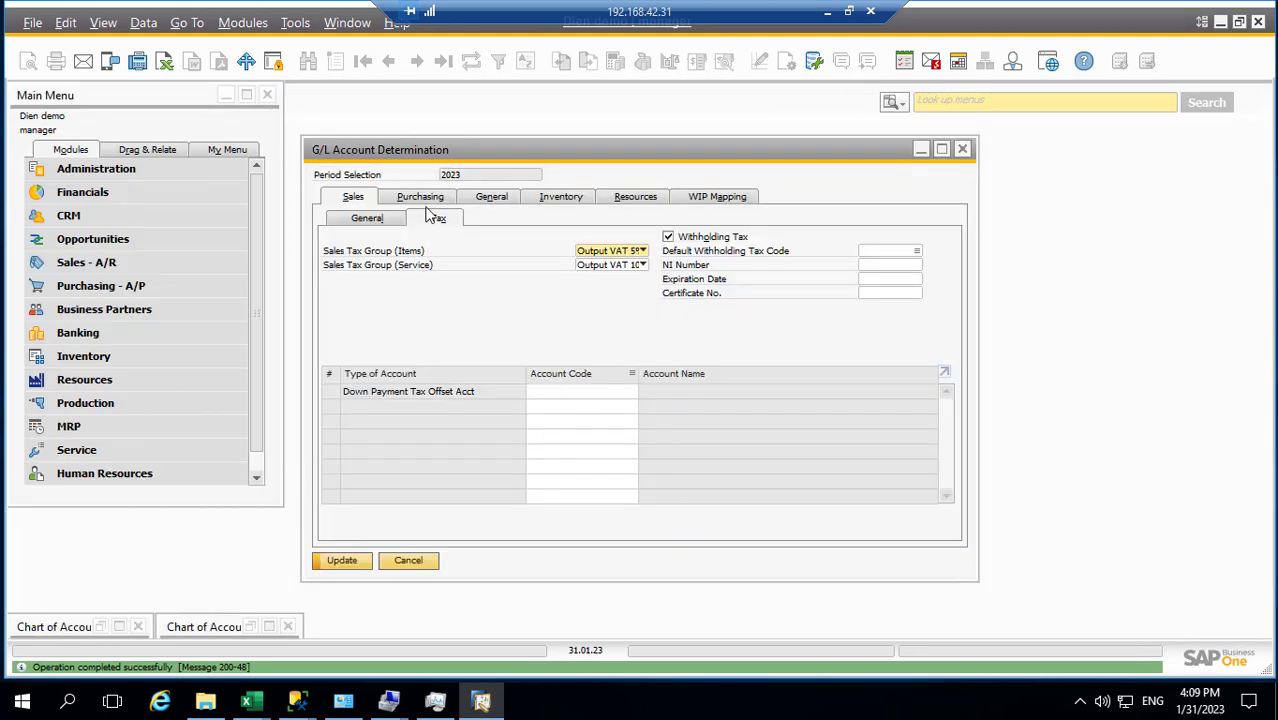
Step: Open the input tax groups setup by choosing Define New for the Purchase Tax Group (Items) in the G/L Account Determination
{"action": "left_click", "coordinate": [420, 197]}
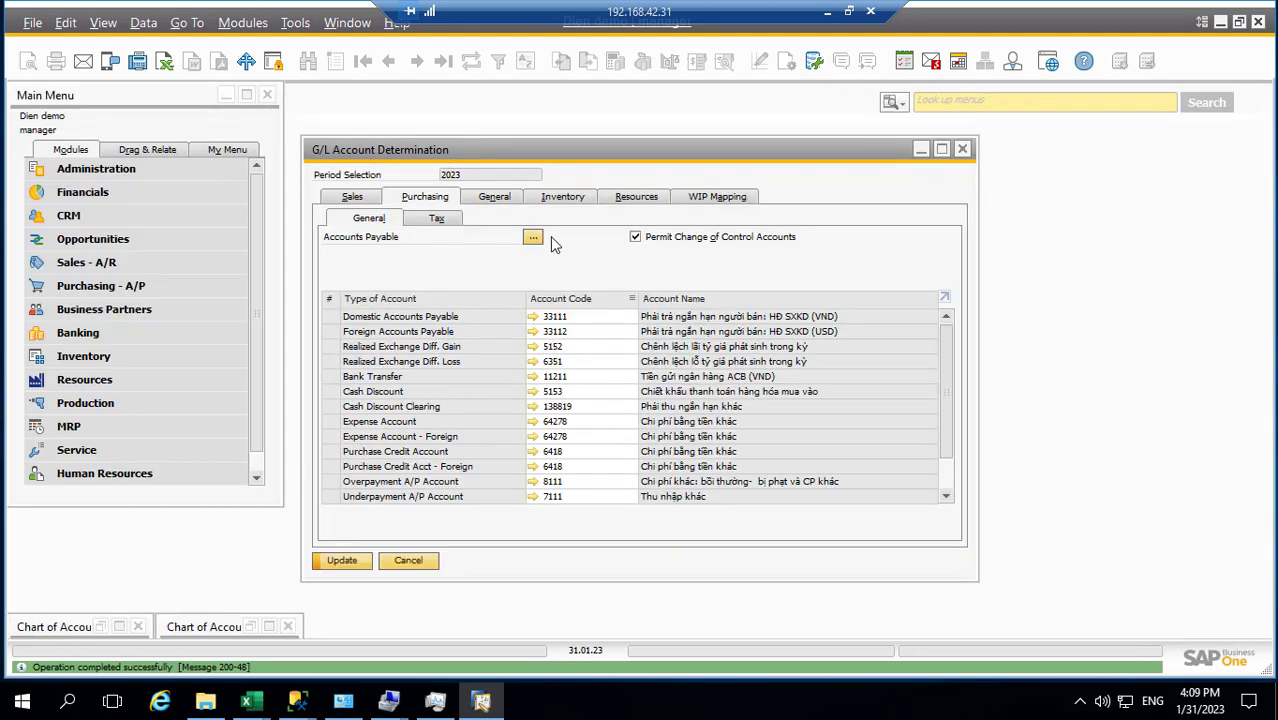
{"action": "left_click", "coordinate": [440, 219]}
{"action": "left_click", "coordinate": [645, 236]}
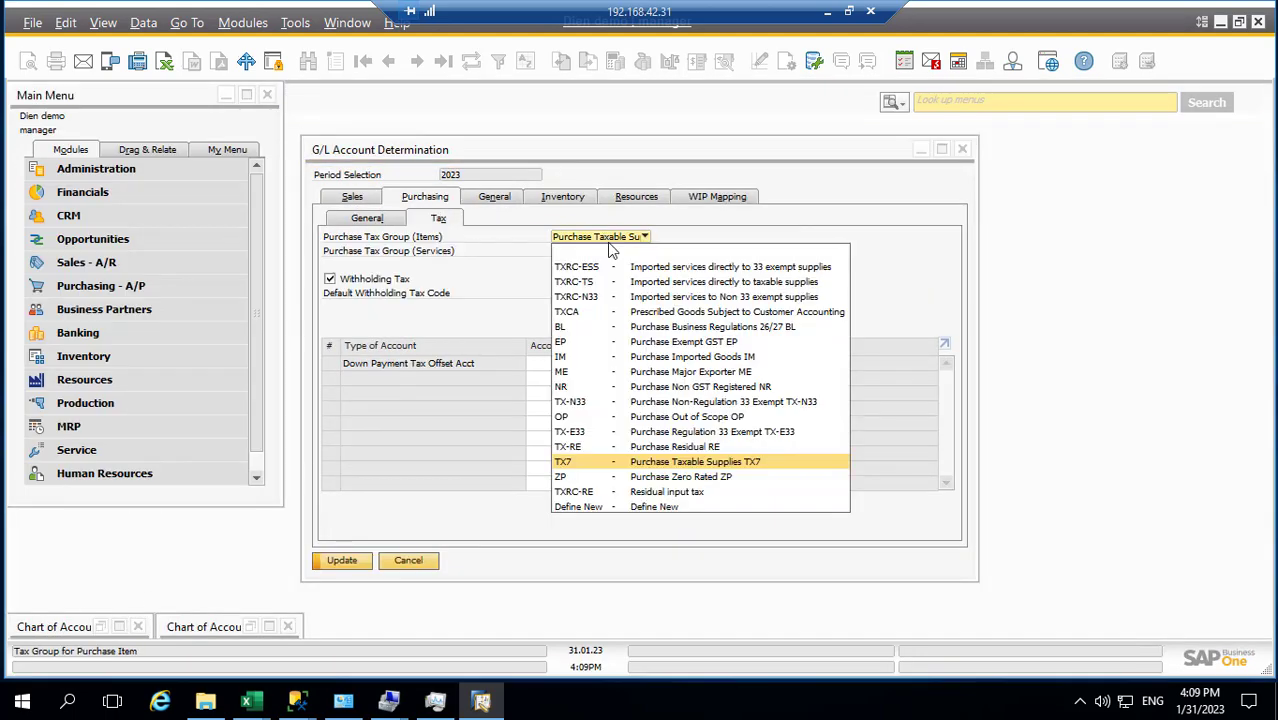
{"action": "left_click", "coordinate": [594, 507]}
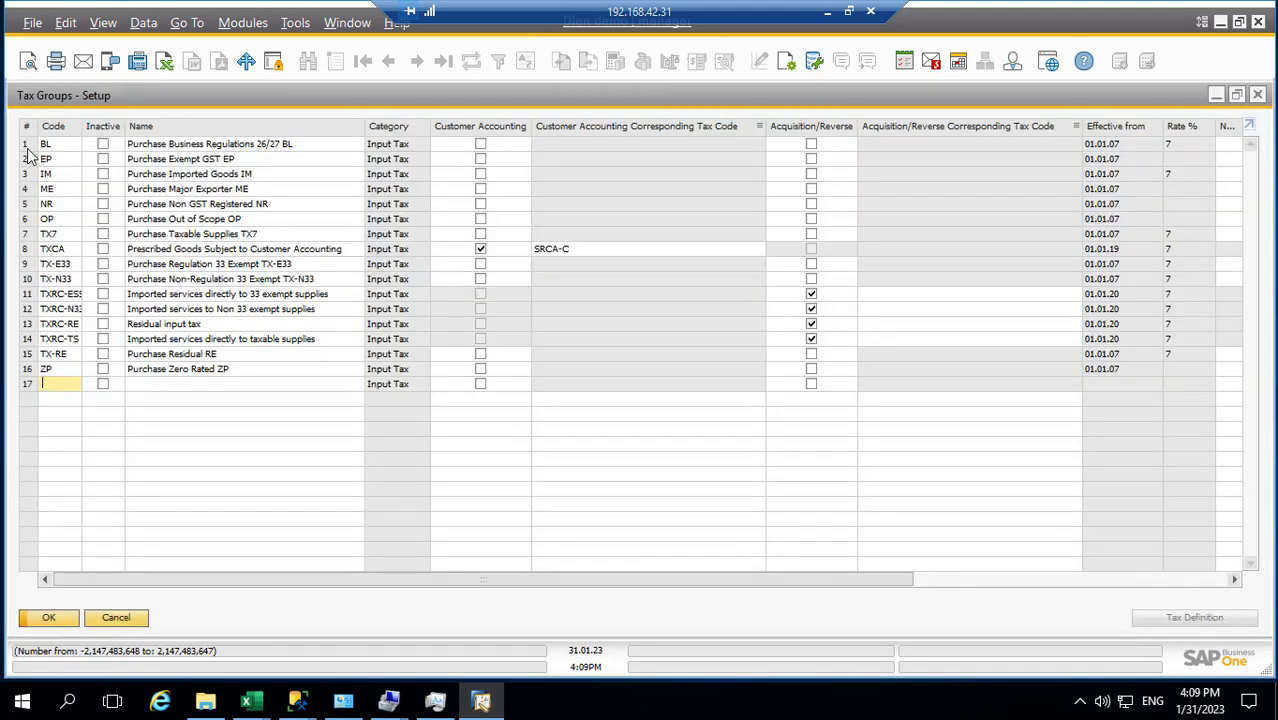
Step: Remove all input tax groups from BL through TX-RE, keeping ZP, and save with all deletions confirmed
{"action": "right_click", "coordinate": [30, 150]}
{"action": "left_click", "coordinate": [84, 243]}
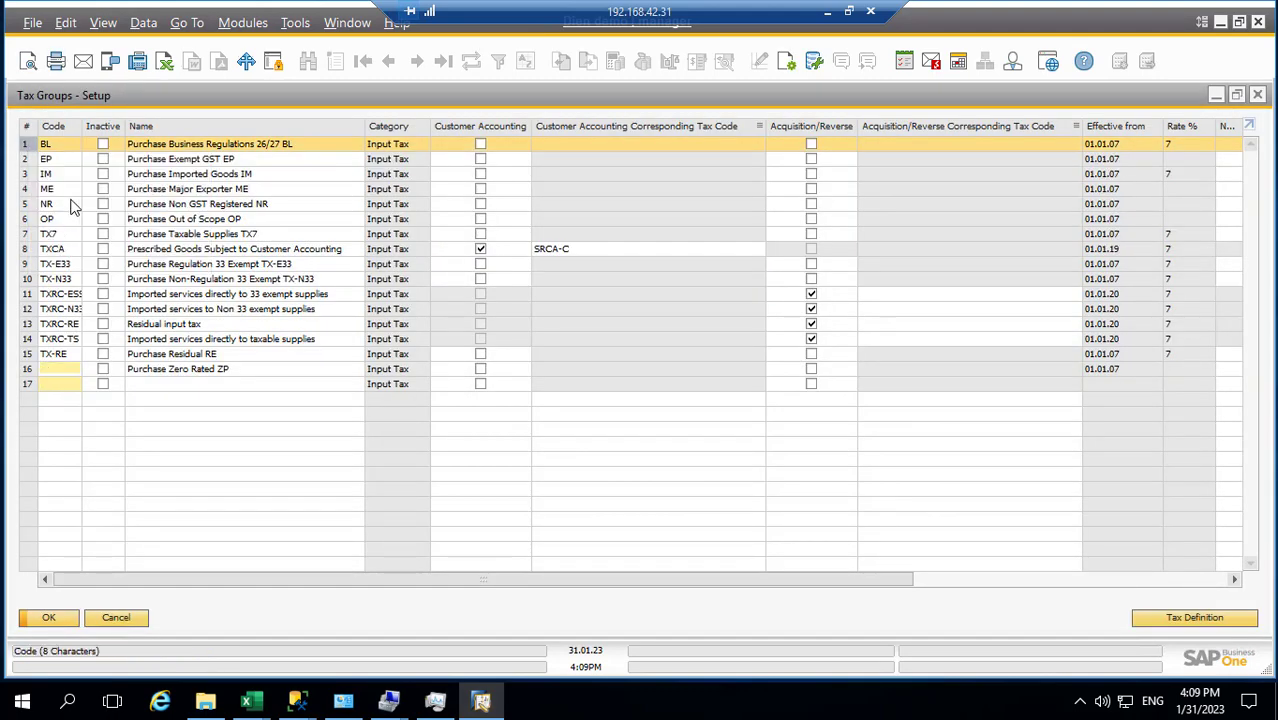
{"action": "right_click", "coordinate": [33, 152]}
{"action": "left_click", "coordinate": [70, 242]}
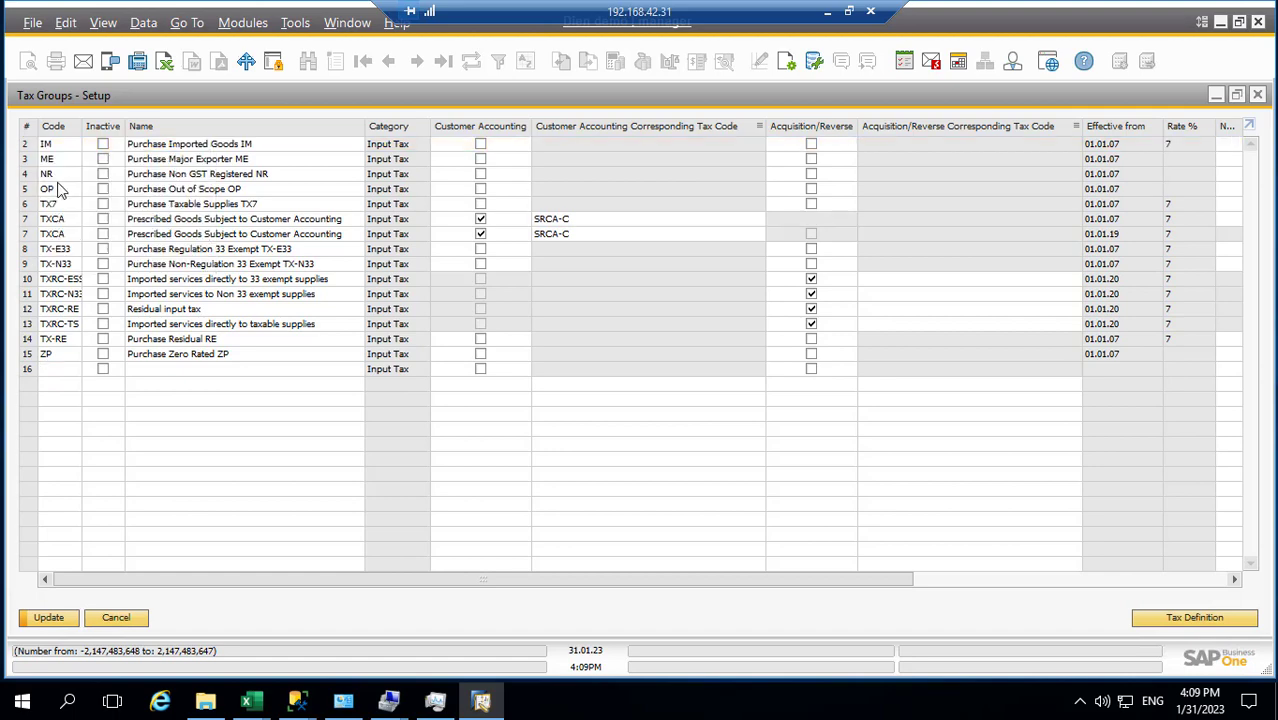
{"action": "right_click", "coordinate": [30, 150]}
{"action": "left_click", "coordinate": [72, 241]}
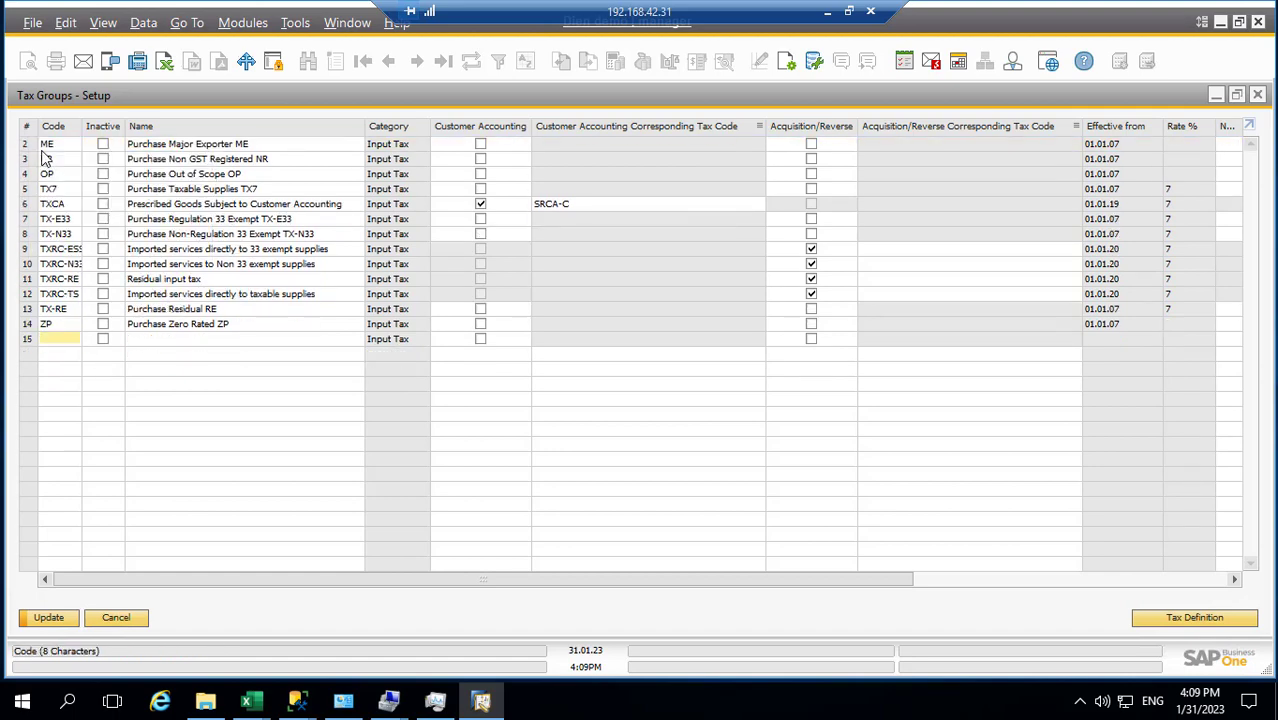
{"action": "right_click", "coordinate": [33, 150]}
{"action": "left_click", "coordinate": [72, 241]}
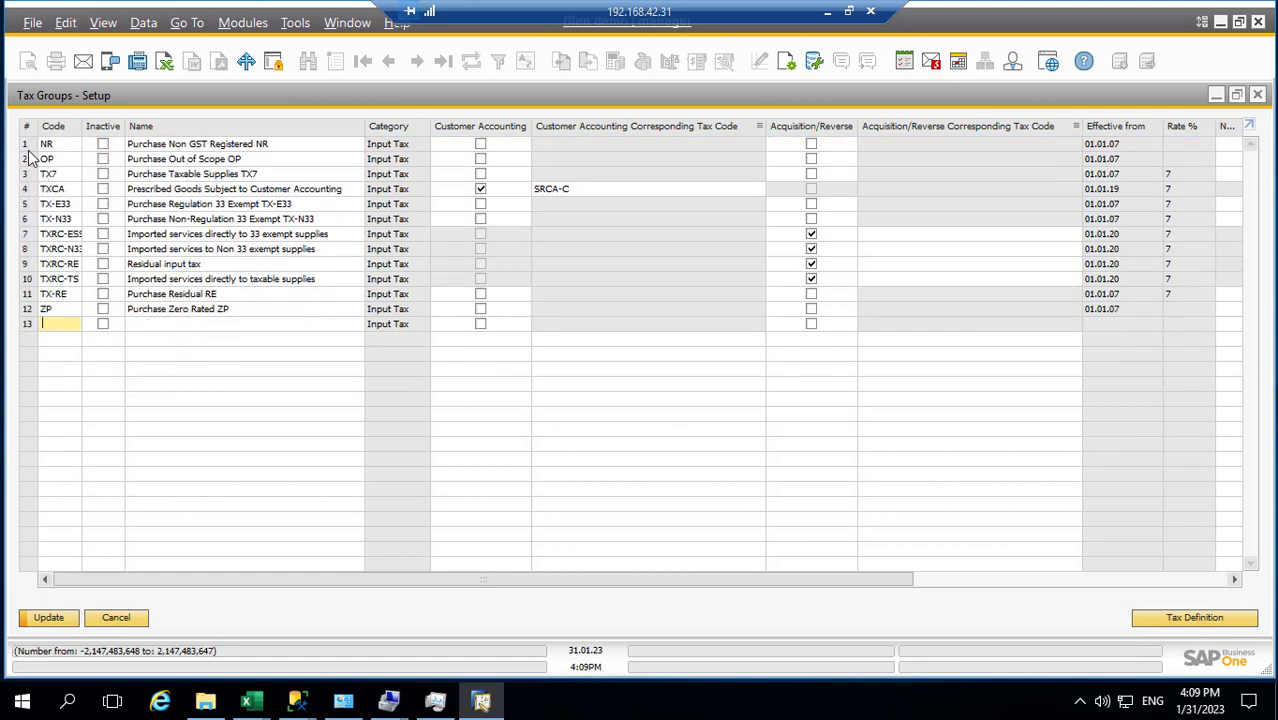
{"action": "right_click", "coordinate": [33, 151]}
{"action": "left_click", "coordinate": [72, 242]}
{"action": "right_click", "coordinate": [33, 151]}
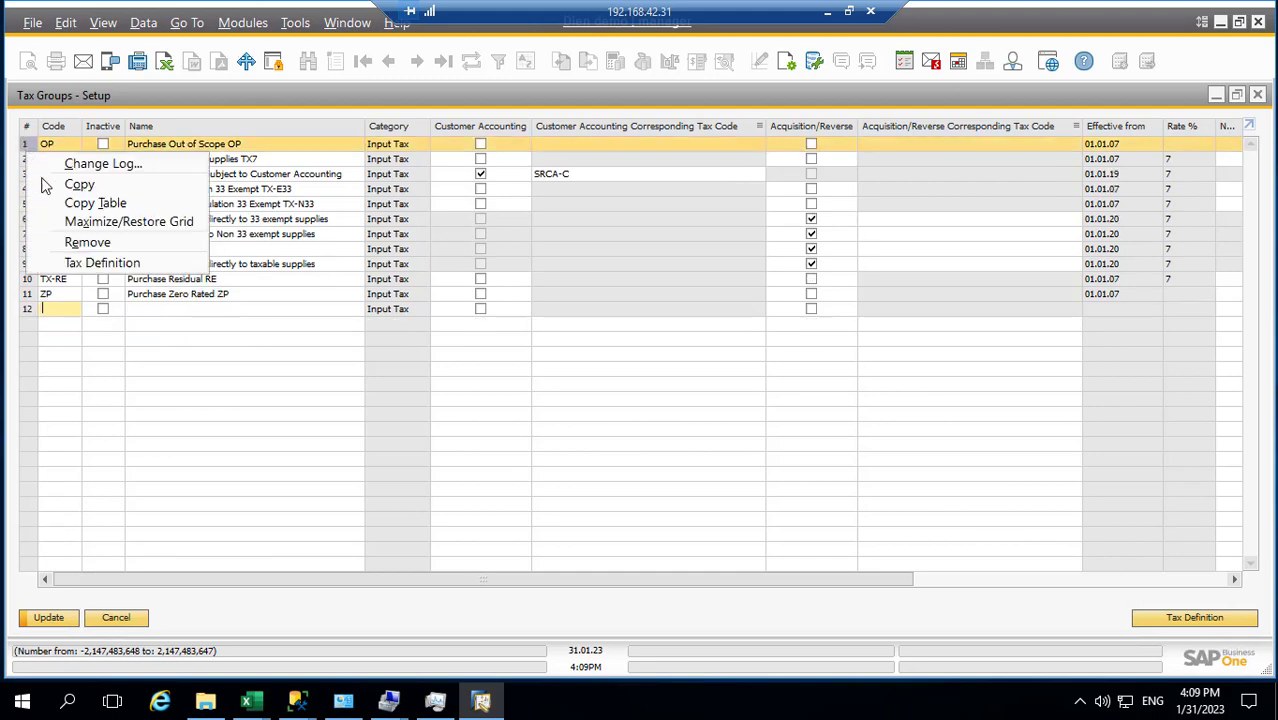
{"action": "left_click", "coordinate": [75, 243]}
{"action": "right_click", "coordinate": [30, 150]}
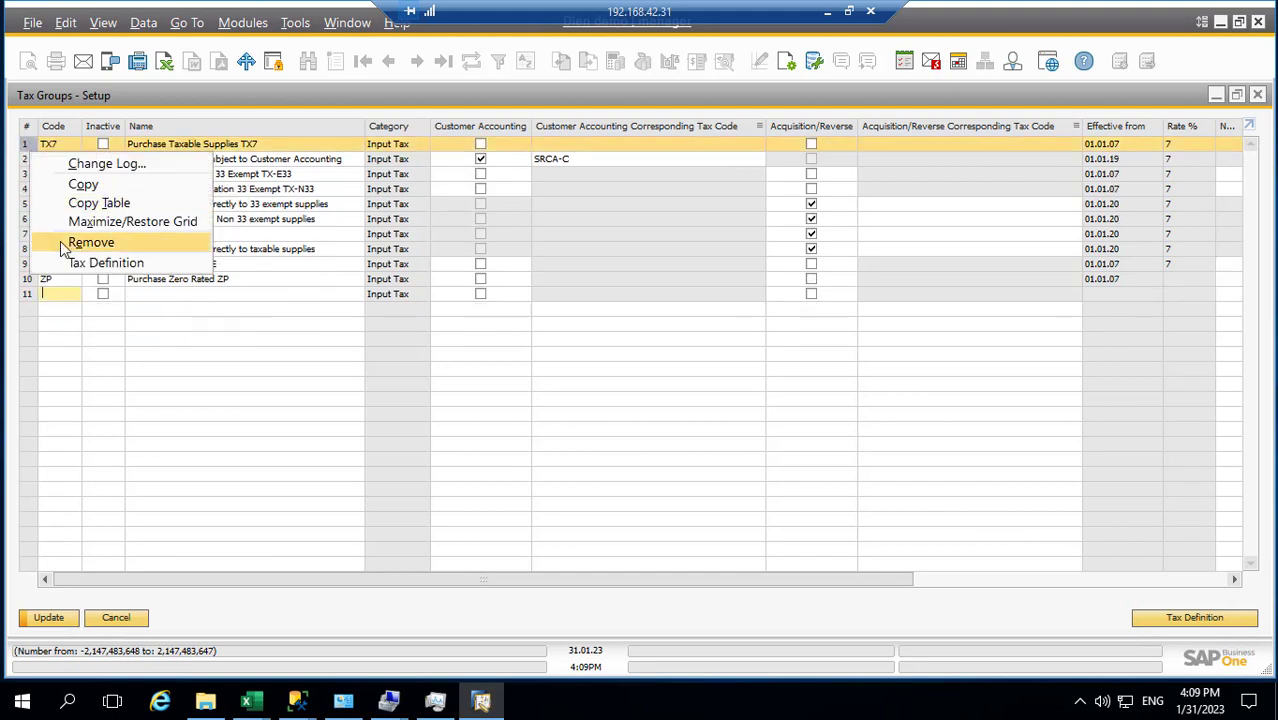
{"action": "left_click", "coordinate": [70, 243]}
{"action": "right_click", "coordinate": [26, 150]}
{"action": "left_click", "coordinate": [70, 243]}
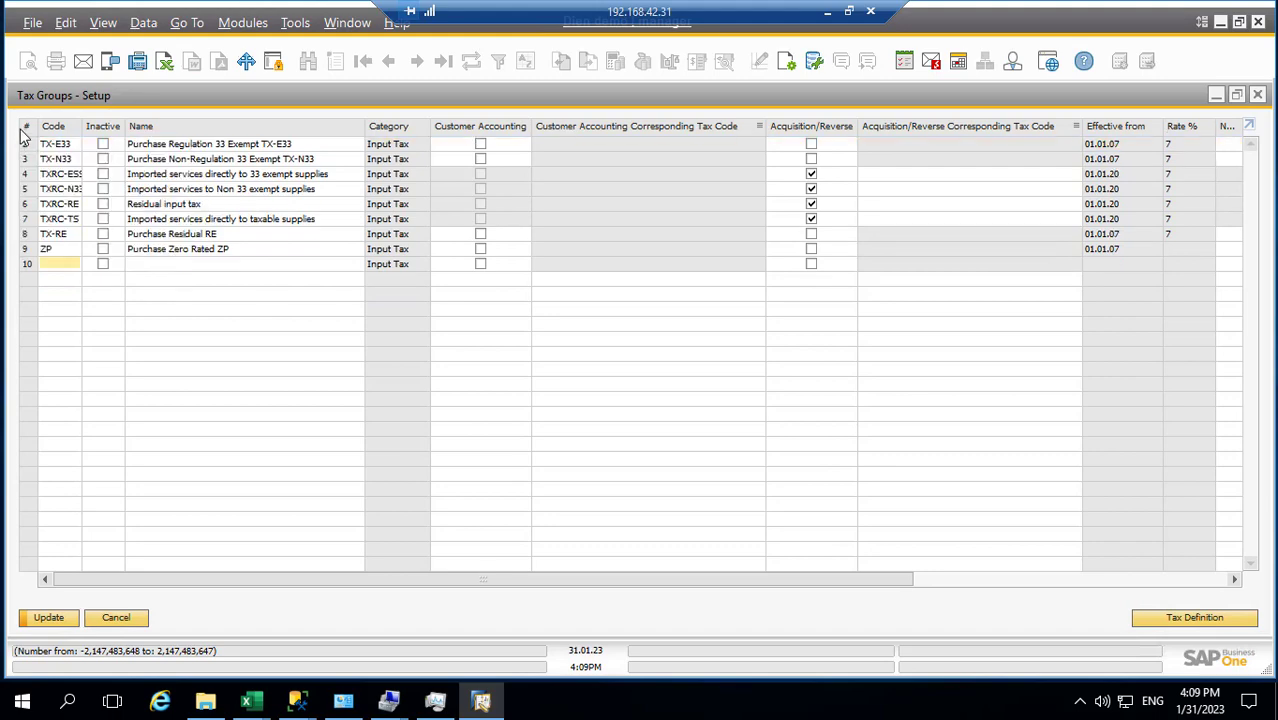
{"action": "right_click", "coordinate": [30, 150]}
{"action": "left_click", "coordinate": [70, 243]}
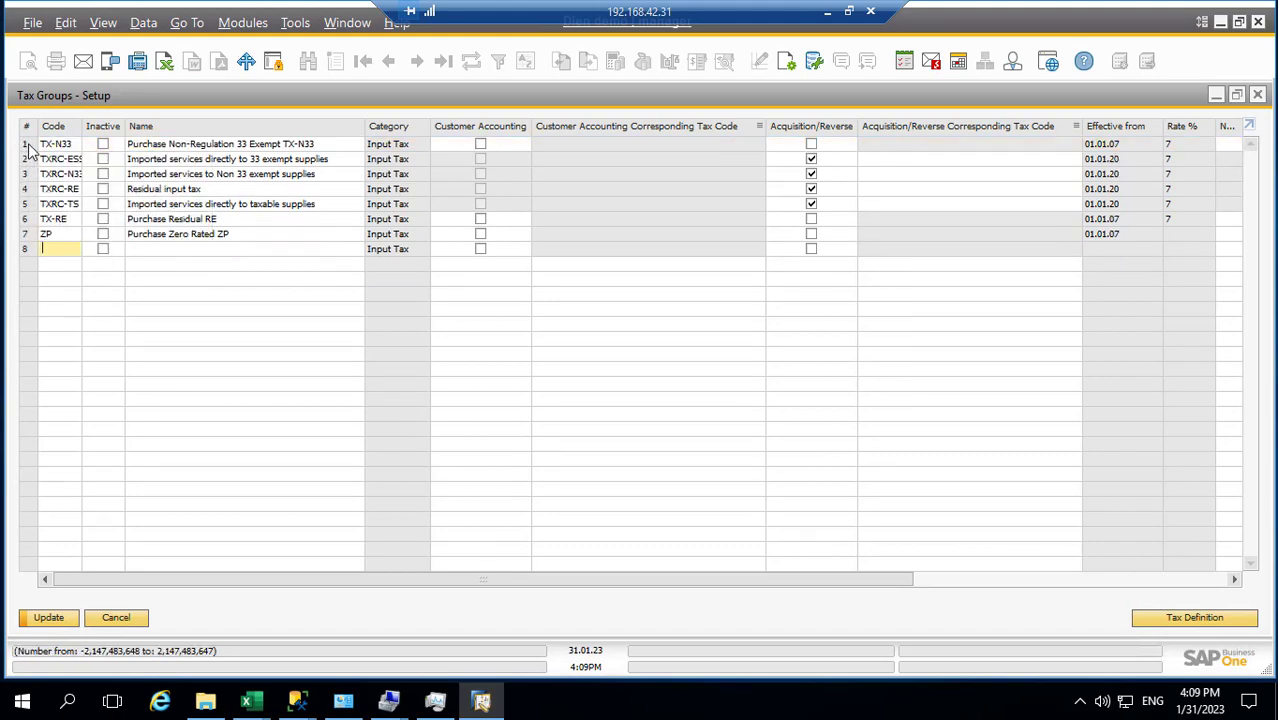
{"action": "right_click", "coordinate": [30, 150]}
{"action": "left_click", "coordinate": [70, 243]}
{"action": "right_click", "coordinate": [30, 150]}
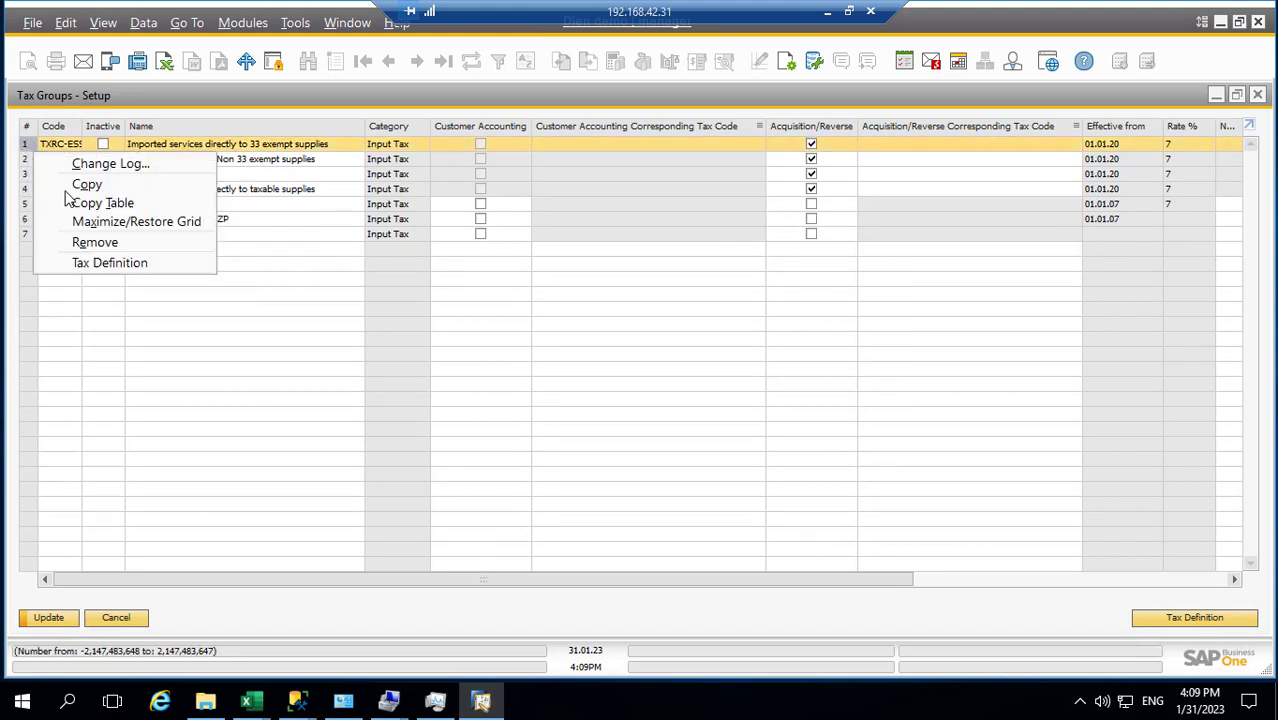
{"action": "left_click", "coordinate": [78, 242]}
{"action": "right_click", "coordinate": [30, 150]}
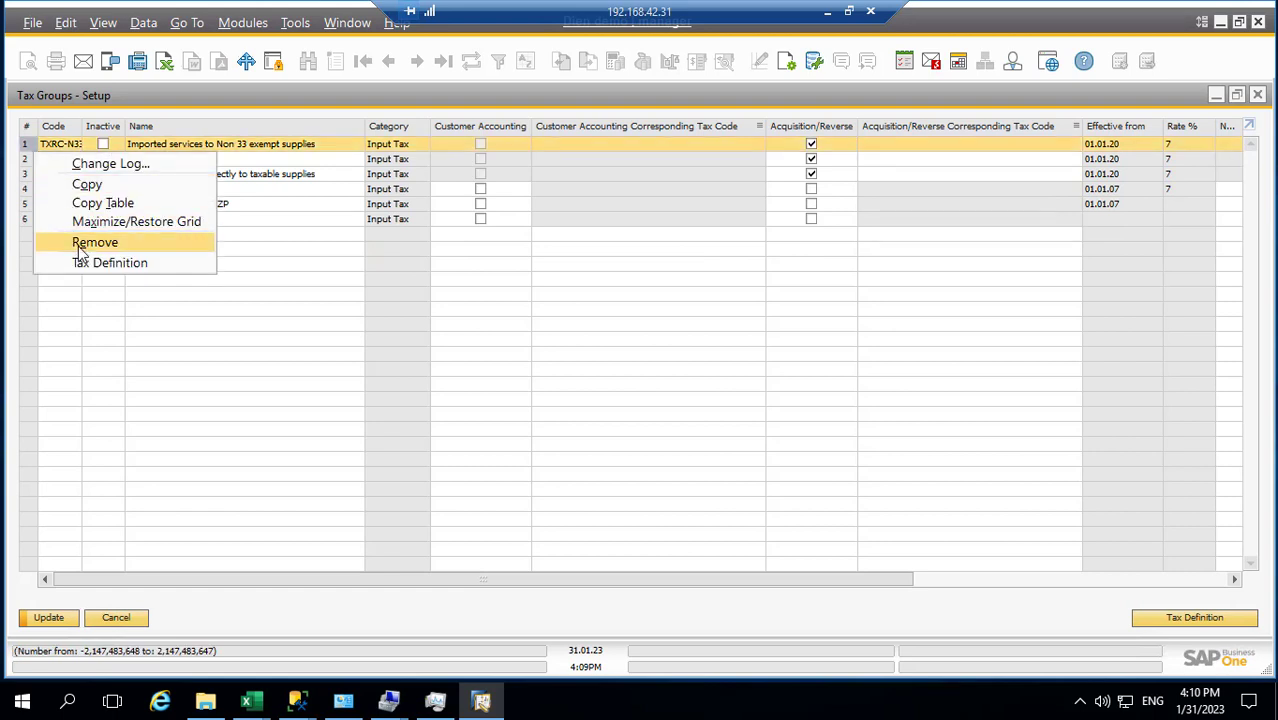
{"action": "left_click", "coordinate": [80, 243]}
{"action": "right_click", "coordinate": [30, 150]}
{"action": "left_click", "coordinate": [78, 243]}
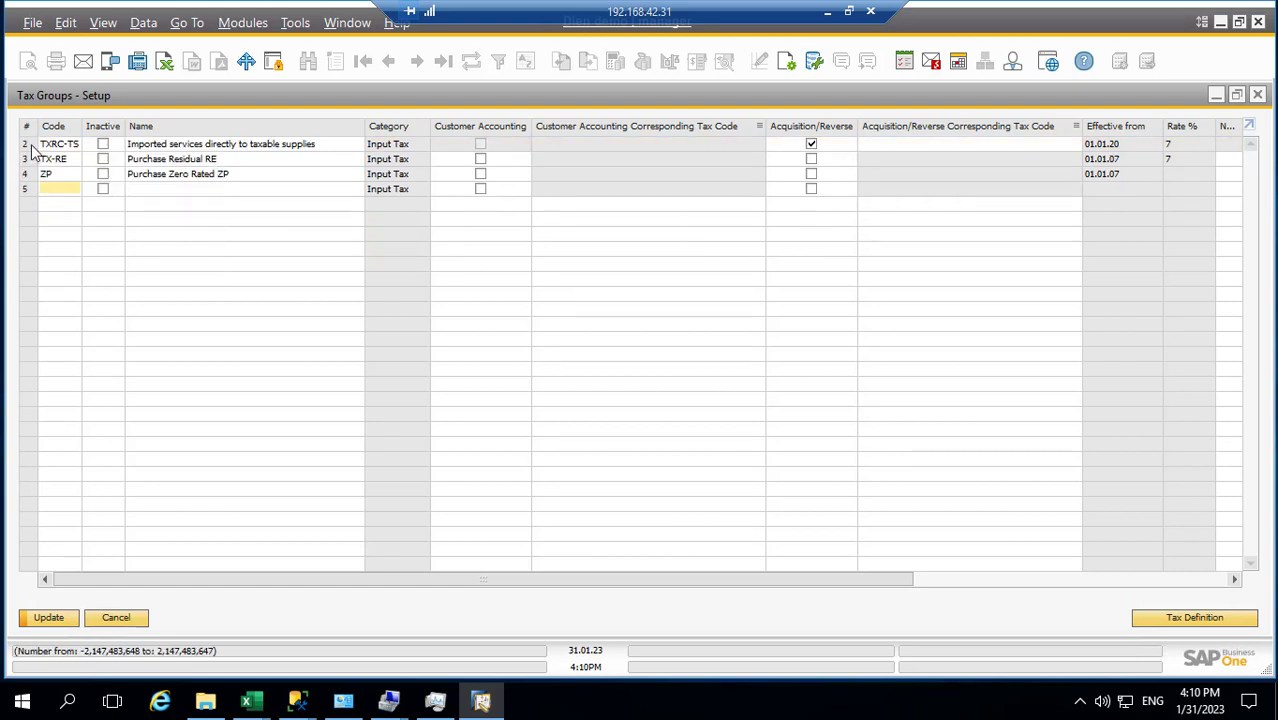
{"action": "right_click", "coordinate": [32, 150]}
{"action": "left_click", "coordinate": [70, 243]}
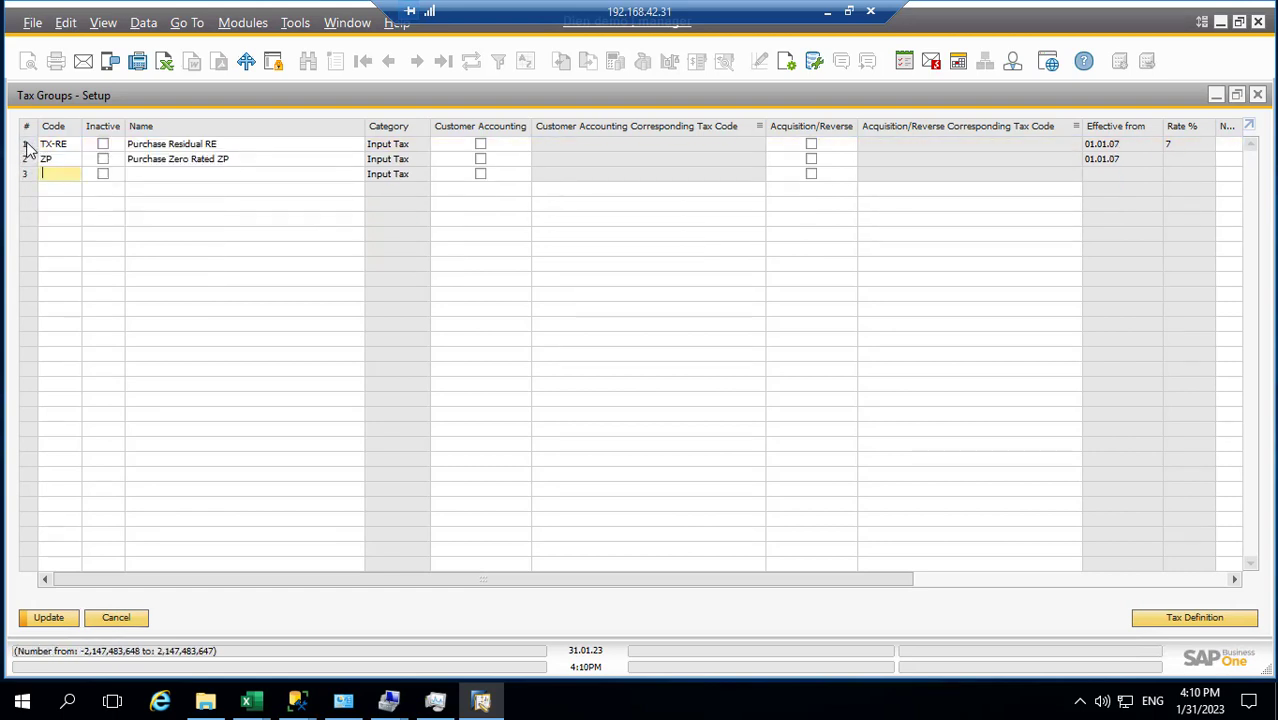
{"action": "right_click", "coordinate": [28, 147]}
{"action": "left_click", "coordinate": [70, 243]}
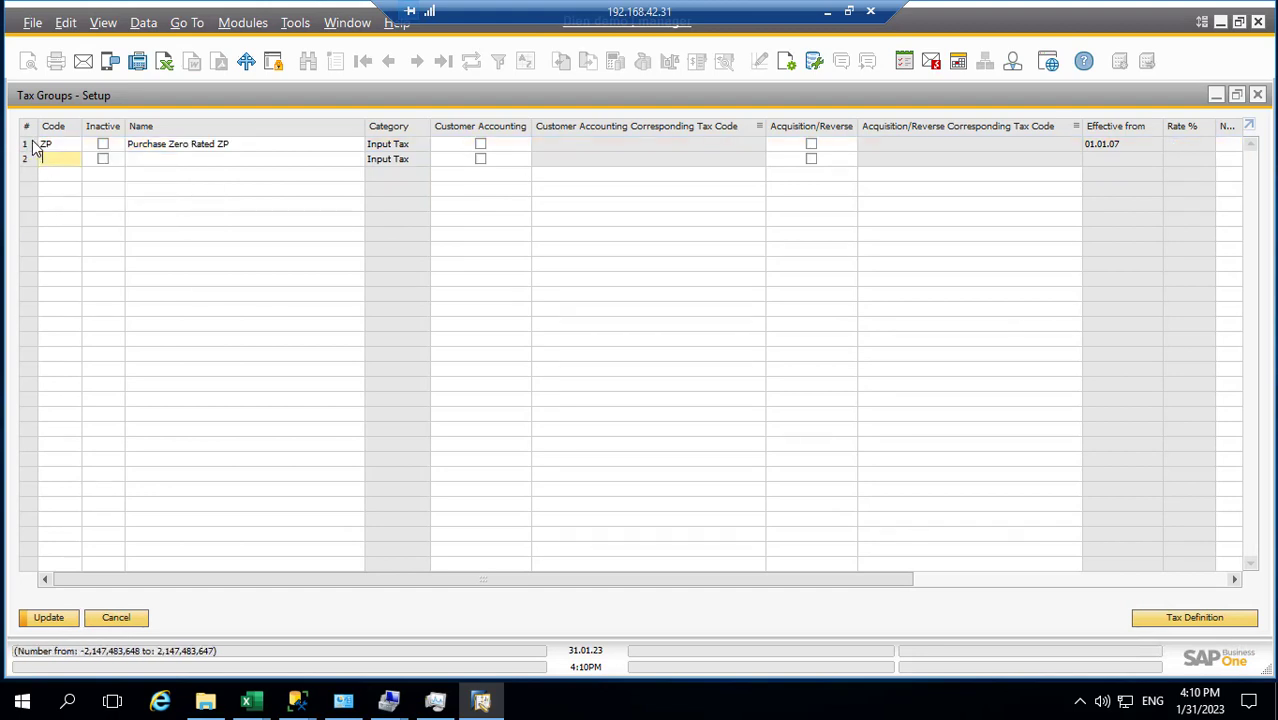
{"action": "left_click", "coordinate": [52, 620]}
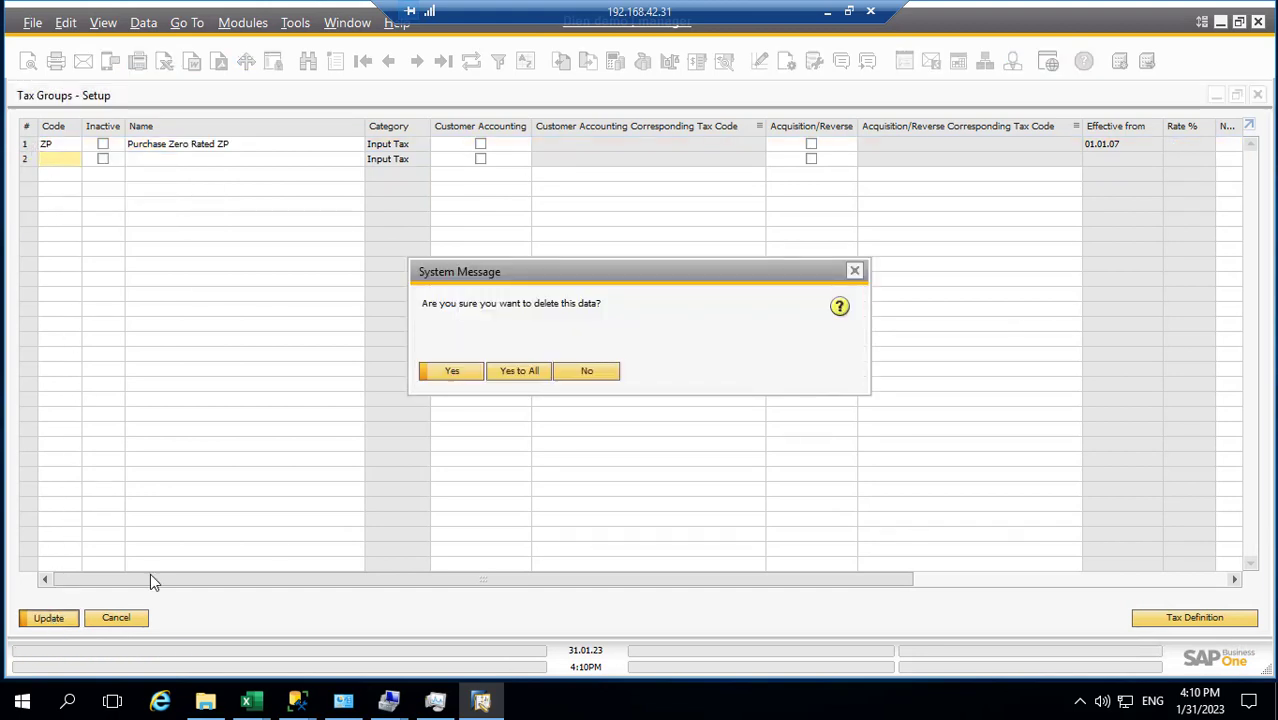
{"action": "left_click", "coordinate": [503, 378]}
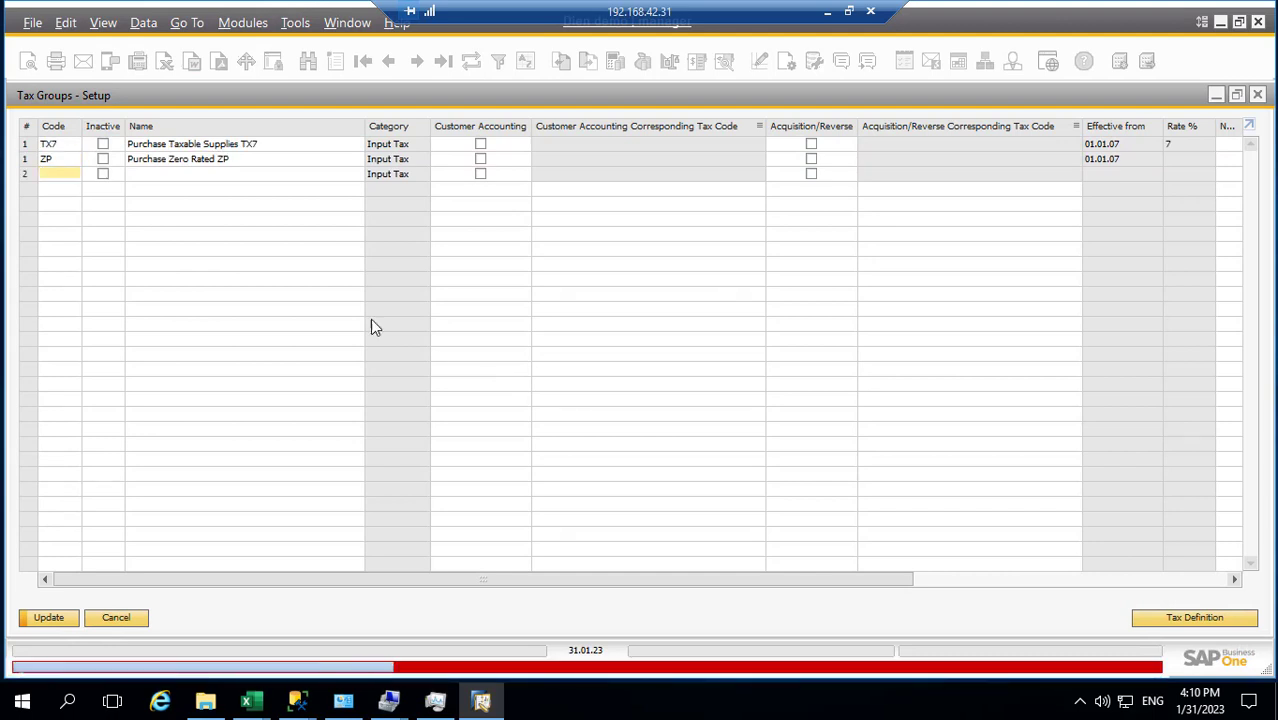
Step: Remove the ZP input tax group and save, confirming all deletions
{"action": "right_click", "coordinate": [30, 162]}
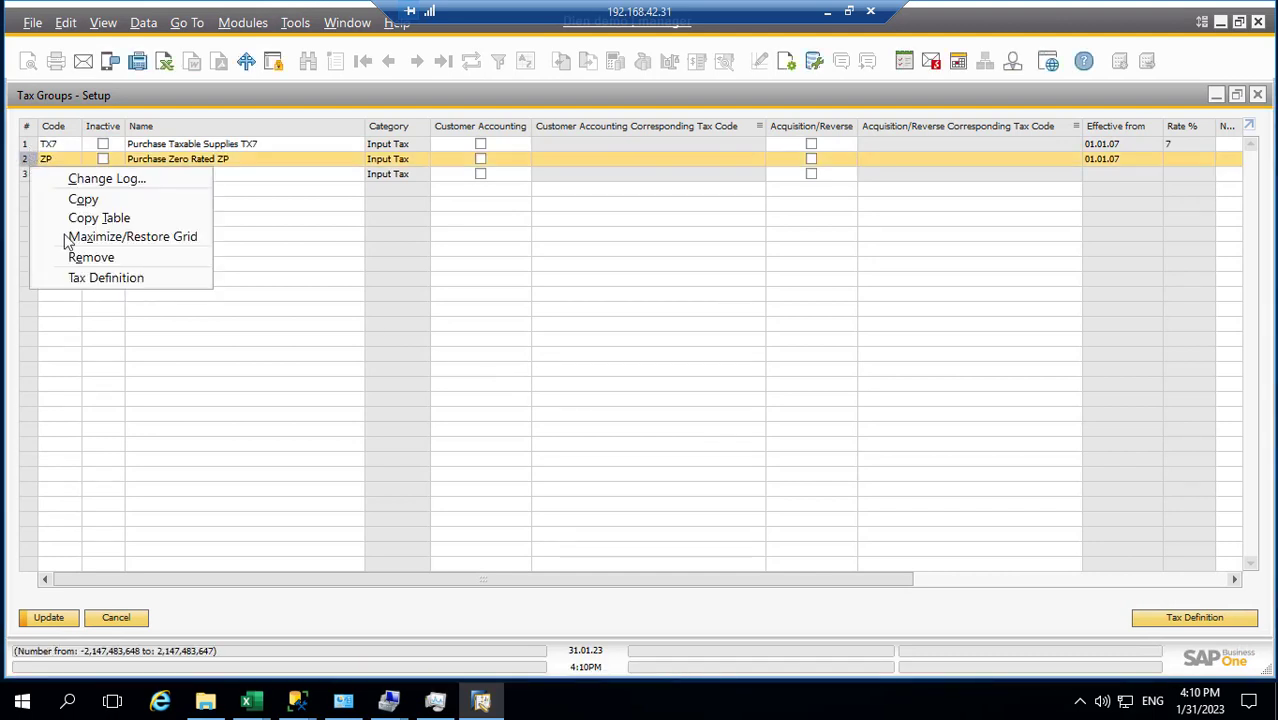
{"action": "left_click", "coordinate": [75, 257]}
{"action": "left_click", "coordinate": [50, 615]}
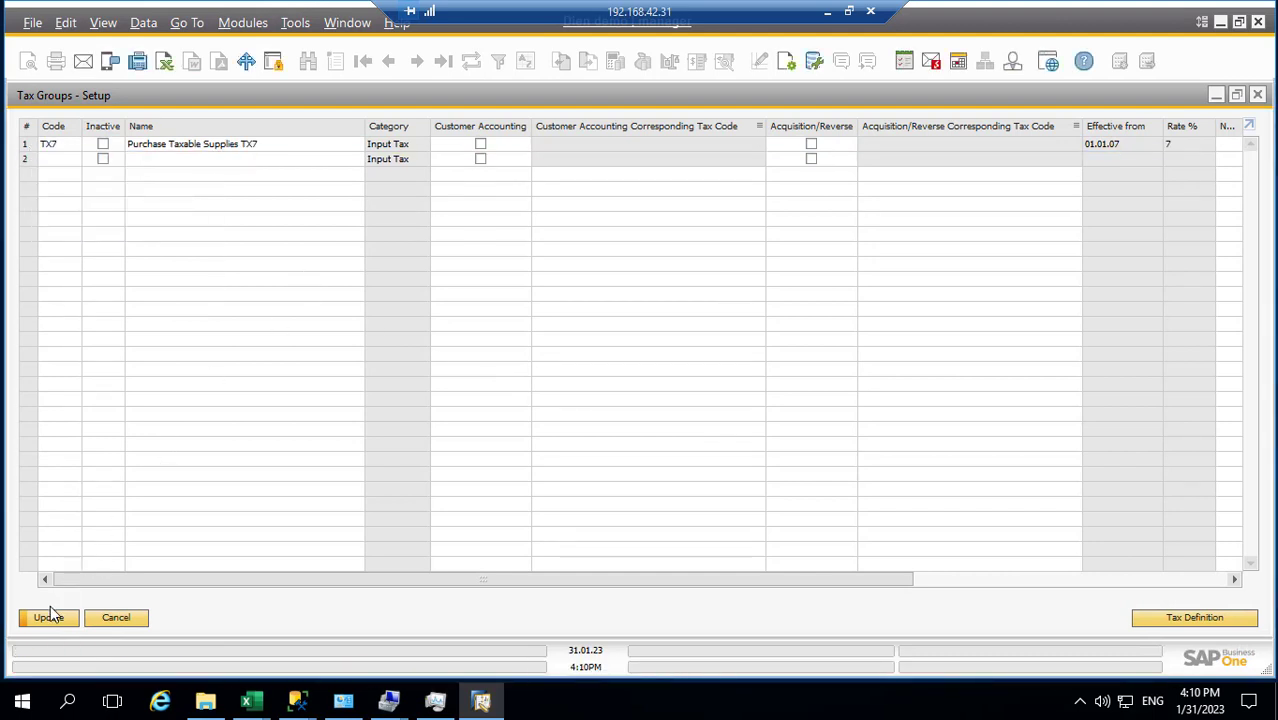
{"action": "left_click", "coordinate": [503, 374]}
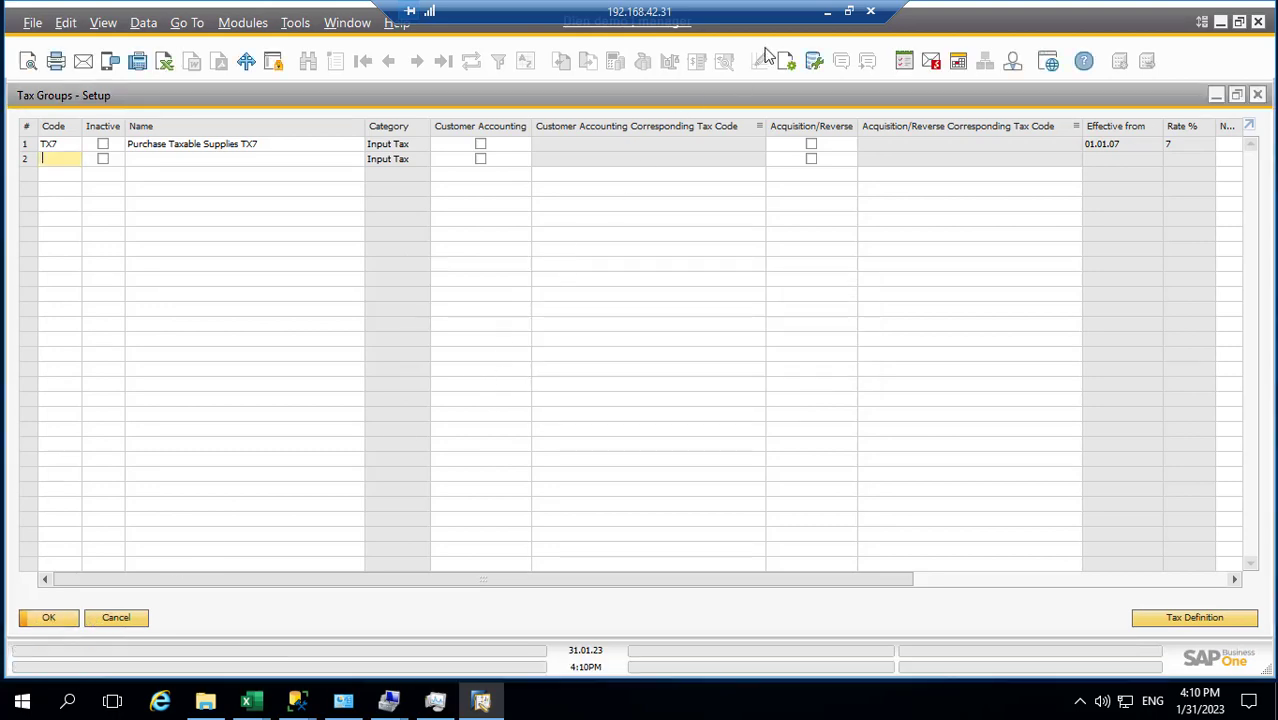
Step: Copy the code IVAT10 from the Excel template's Tax groups sheet into the empty input tax row in SAP Business One
{"action": "left_click", "coordinate": [826, 20]}
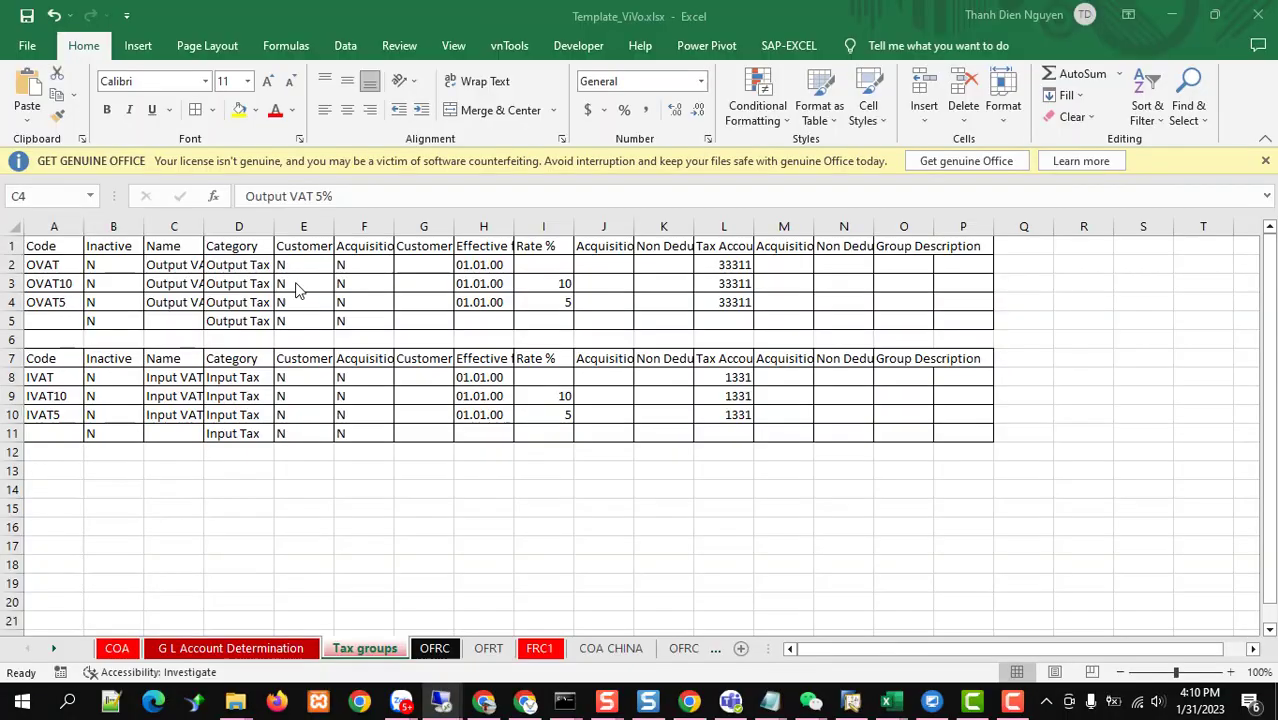
{"action": "left_click", "coordinate": [46, 376]}
{"action": "left_click", "coordinate": [53, 399]}
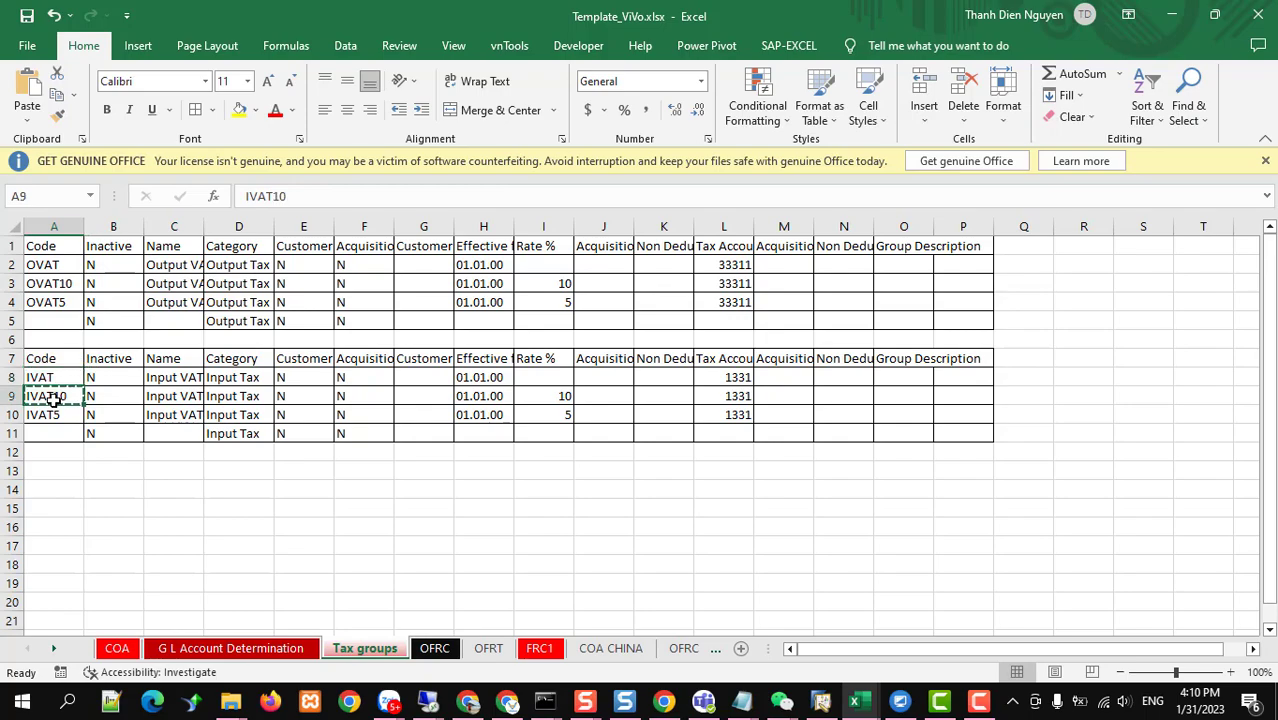
{"action": "key", "text": "alt+Tab"}
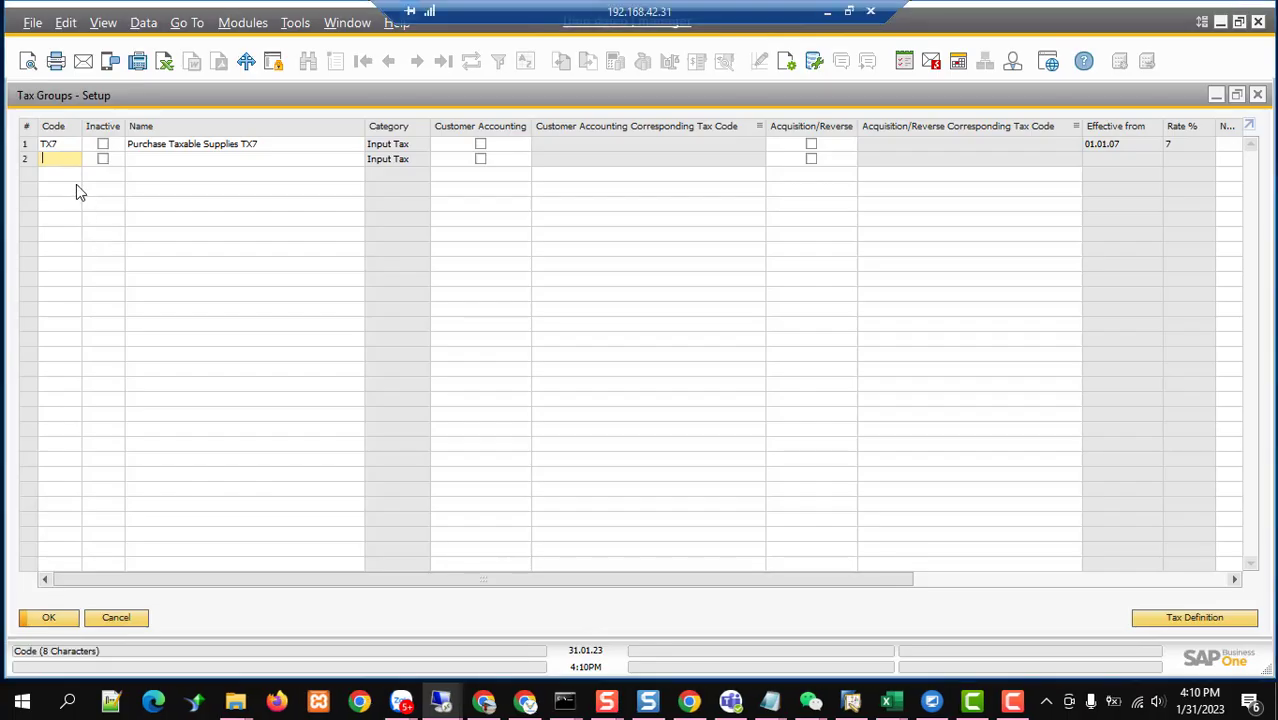
{"action": "type", "text": "IVAT10"}
Step: Copy the name Input VAT 10% from the Excel template into the IVAT10 row's Name in SAP Business One
{"action": "left_click", "coordinate": [826, 13]}
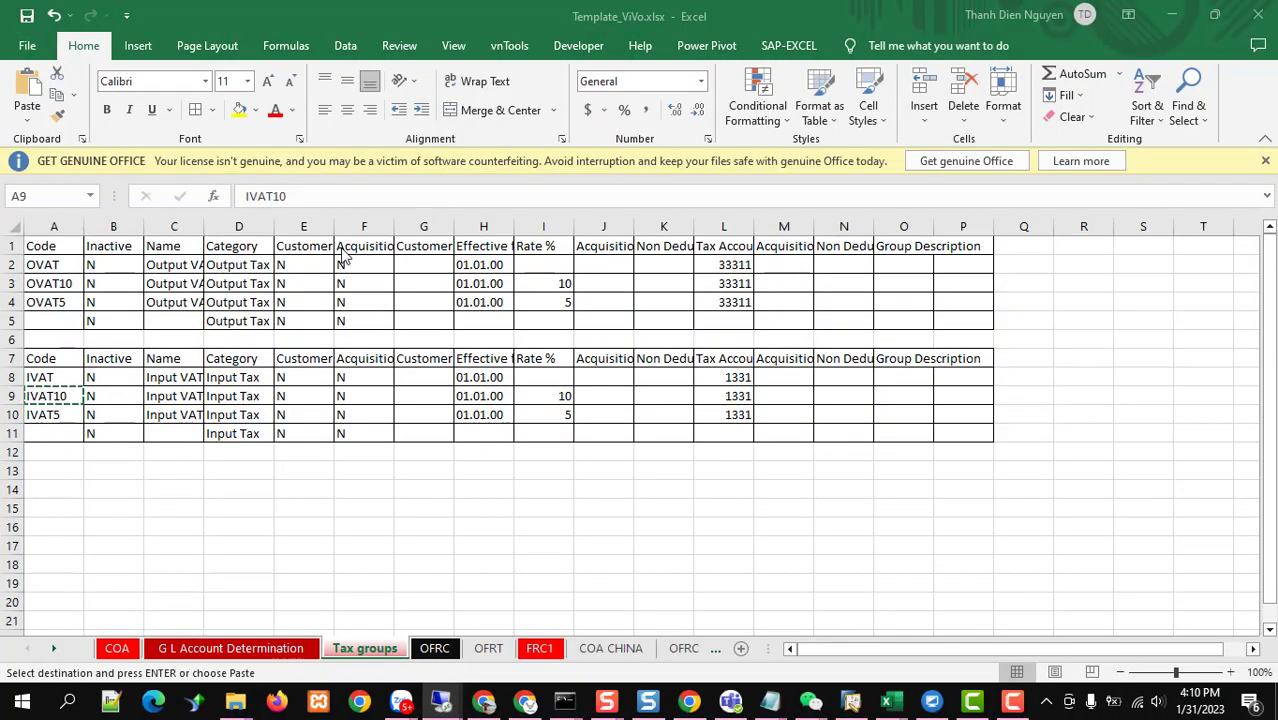
{"action": "left_click", "coordinate": [178, 398]}
{"action": "key", "text": "ctrl+c"}
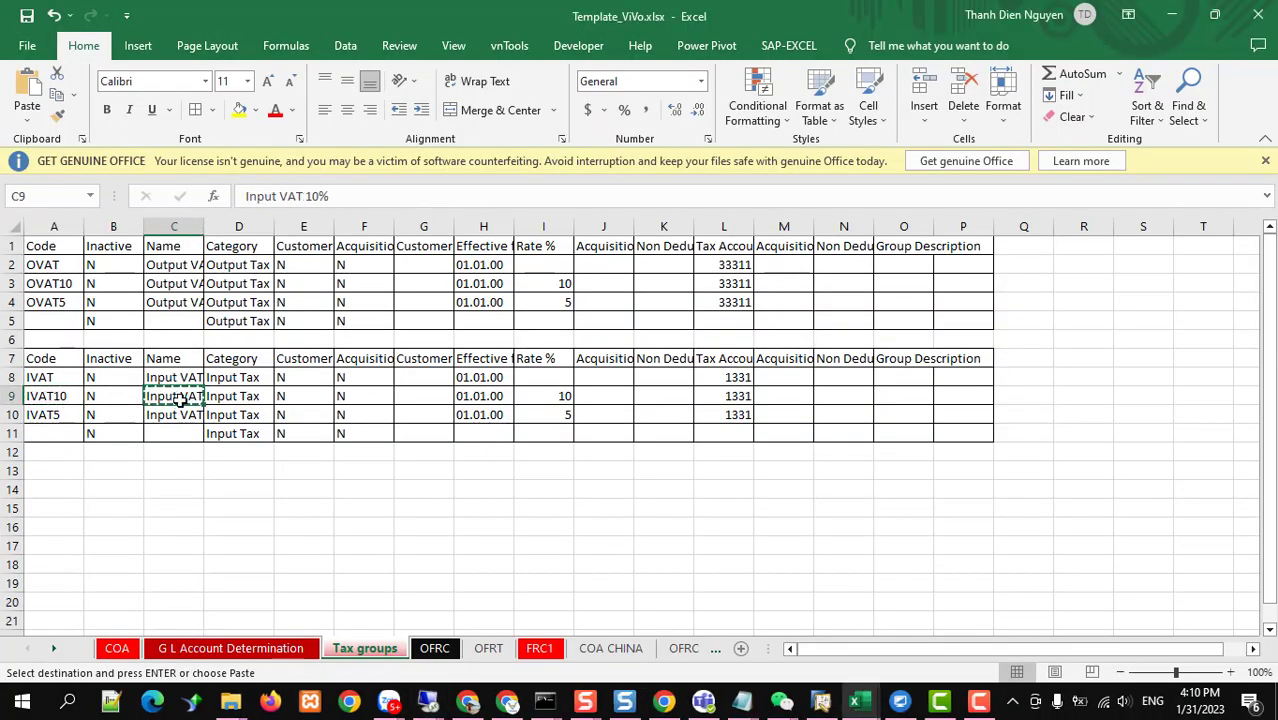
{"action": "key", "text": "alt+Tab"}
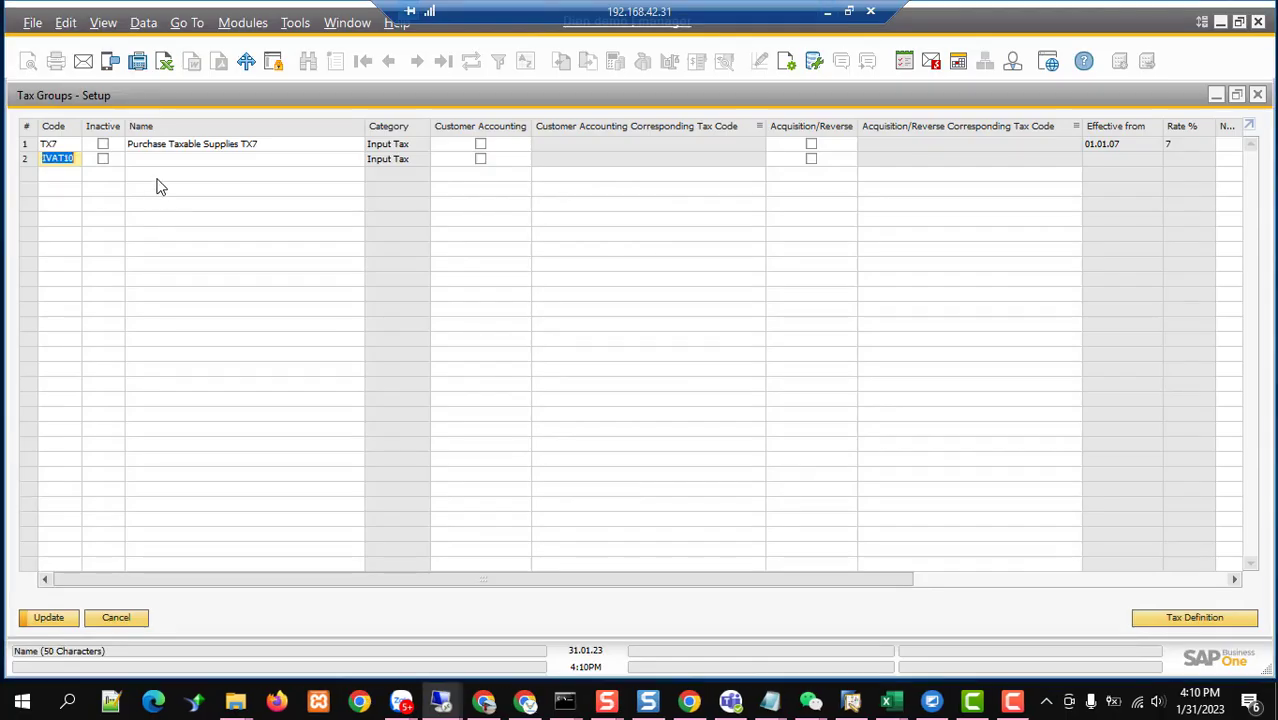
{"action": "left_click", "coordinate": [155, 166]}
{"action": "key", "text": "ctrl+v"}
{"action": "key", "text": "Tab"}
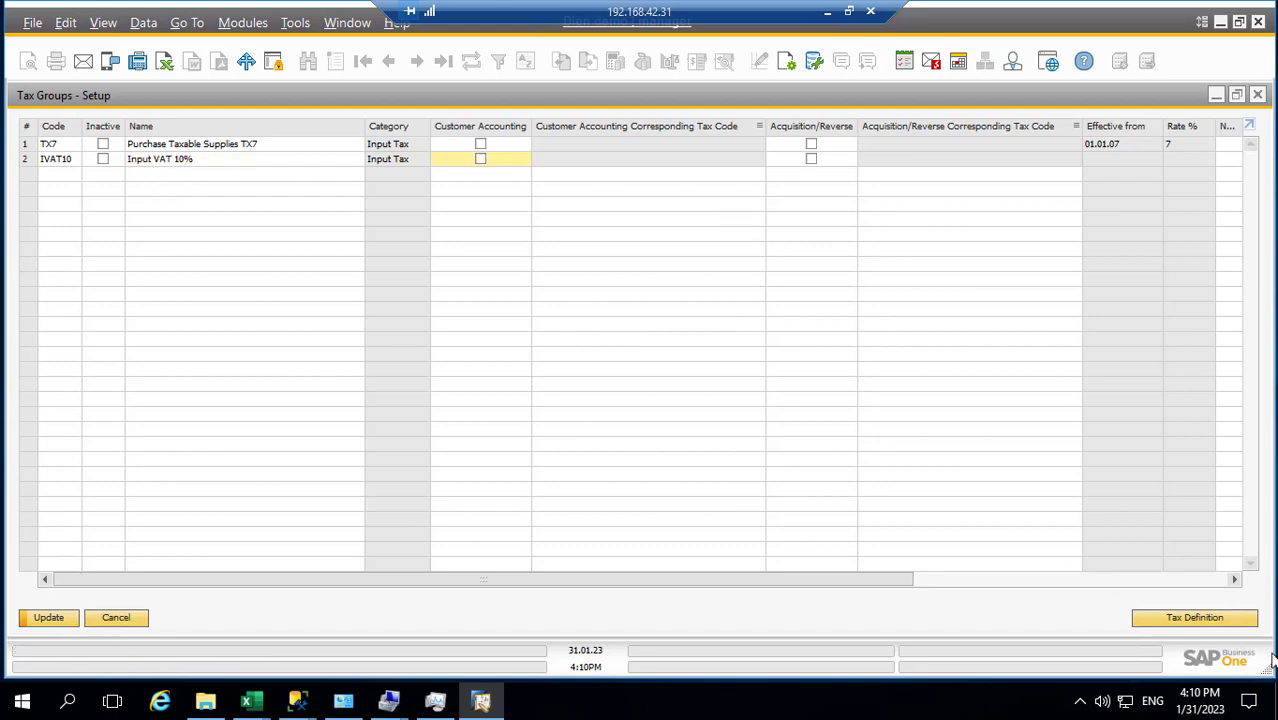
Step: Define the IVAT10 tax as effective from 01.01.23, leaving the rate at its default, and close the tax definition
{"action": "left_click", "coordinate": [1217, 620]}
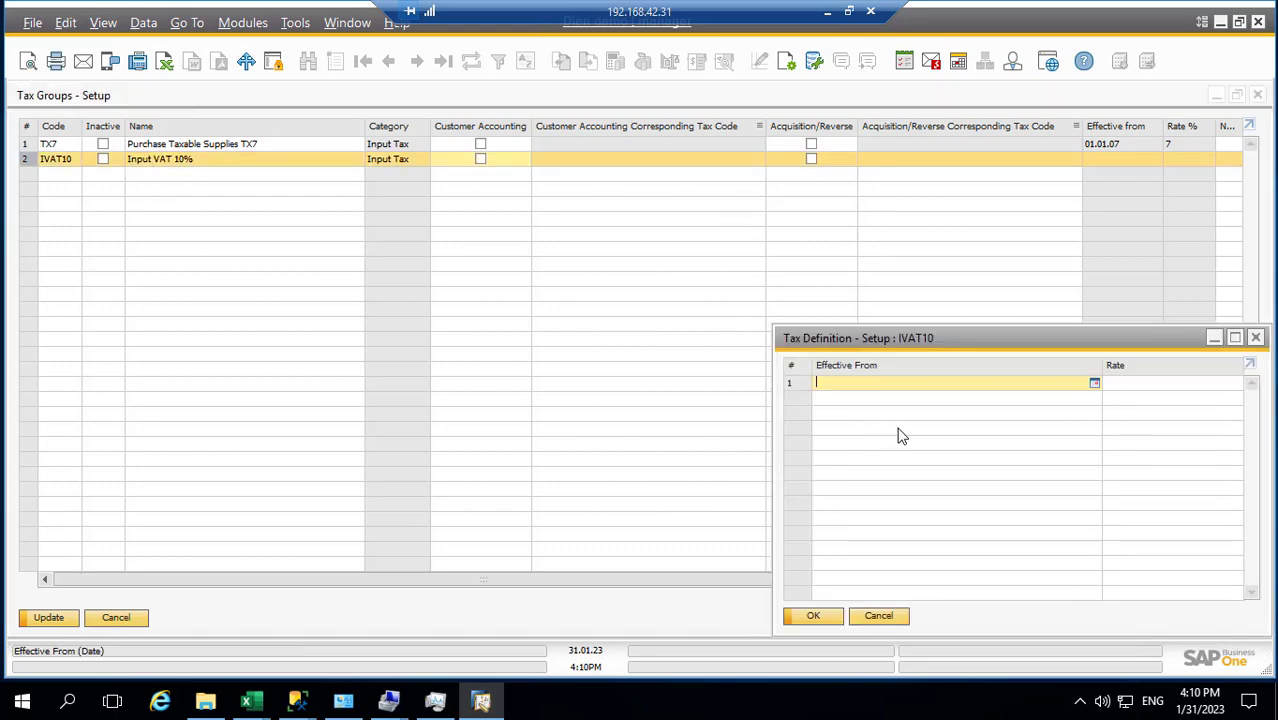
{"action": "type", "text": "01.01.23"}
{"action": "key", "text": "Tab"}
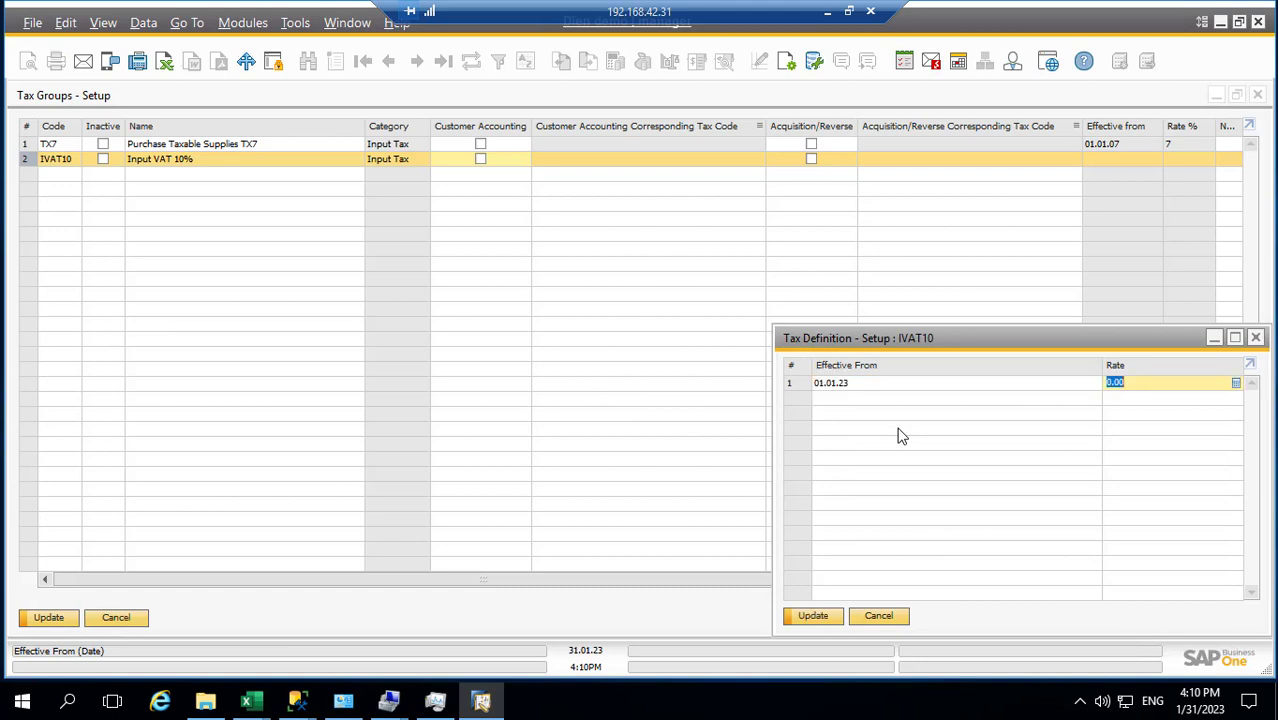
{"action": "left_click", "coordinate": [812, 617]}
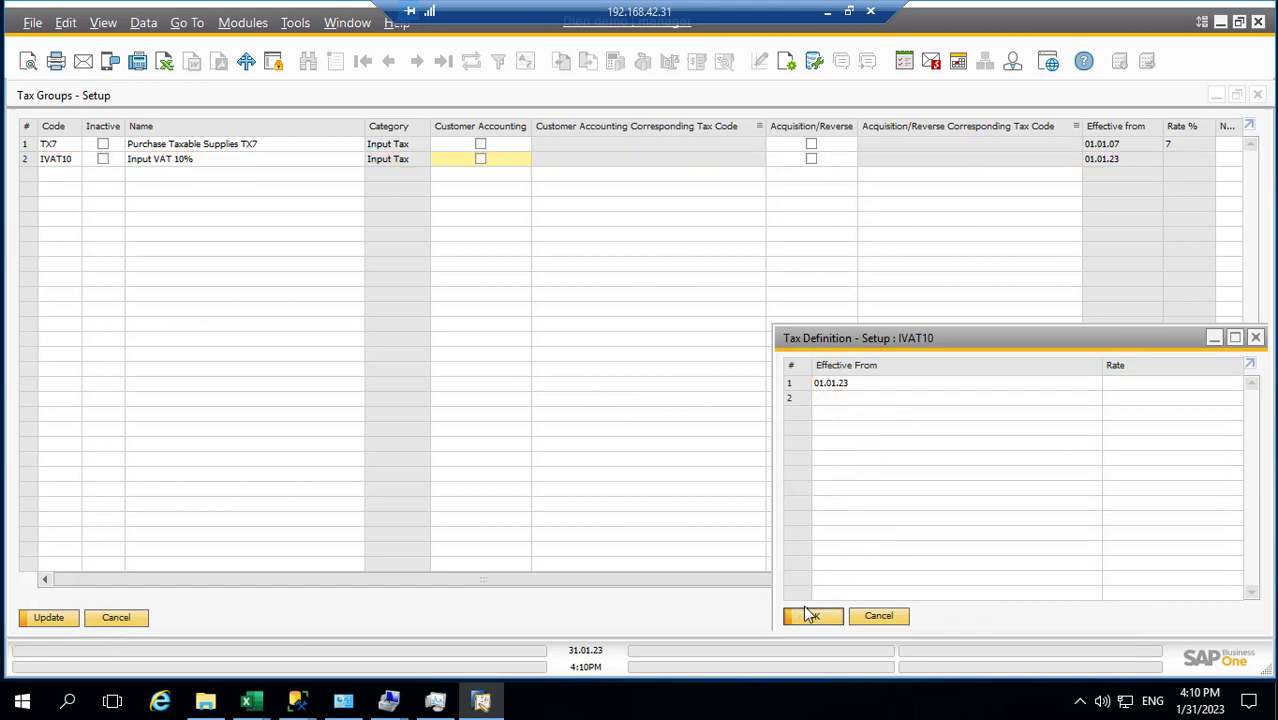
{"action": "left_click", "coordinate": [812, 617]}
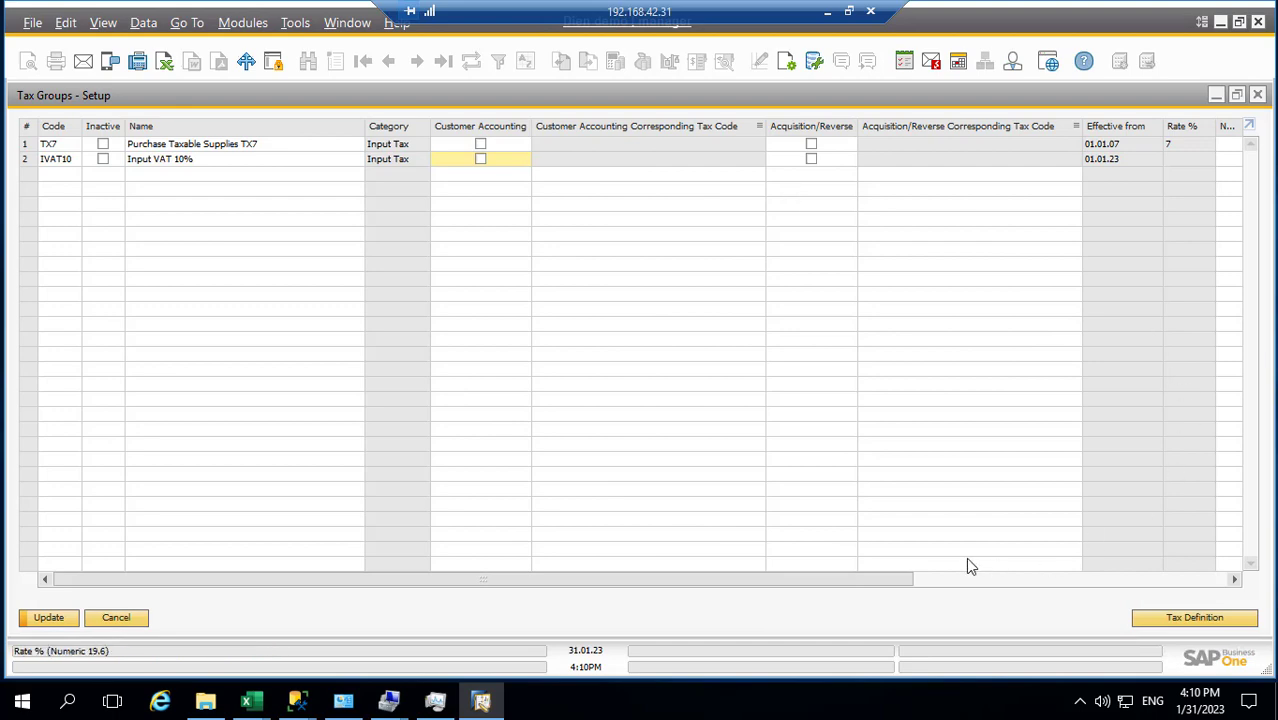
Step: Copy the code IVAT5 from the Excel template, save the IVAT10 tax group, and enter IVAT5 as the code of a new row
{"action": "left_click", "coordinate": [826, 14]}
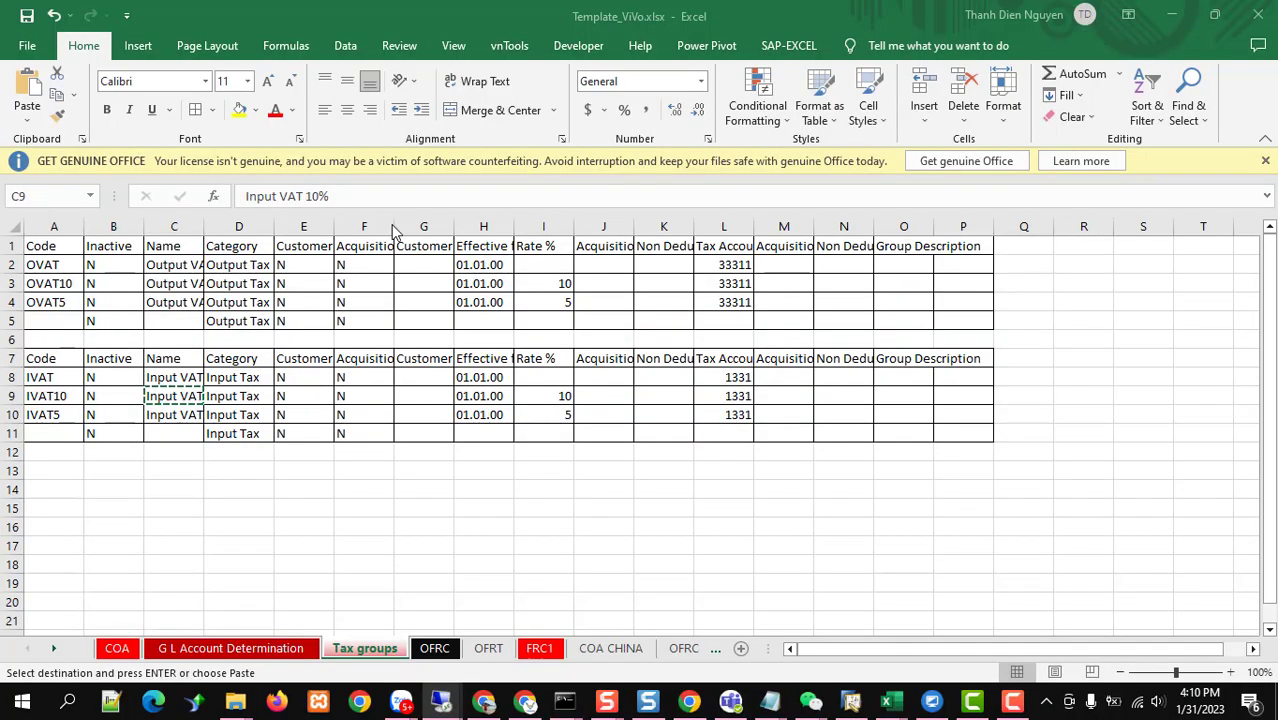
{"action": "left_click", "coordinate": [60, 415]}
{"action": "key", "text": "ctrl+c"}
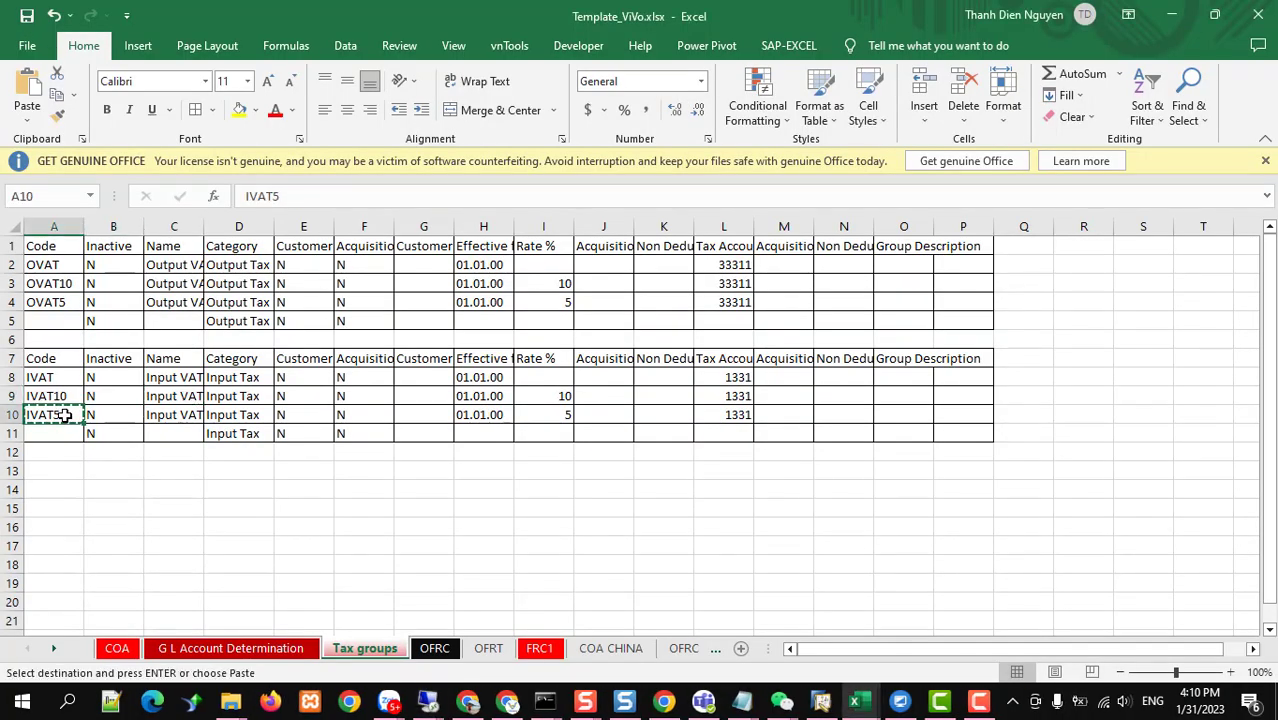
{"action": "key", "text": "alt+Tab"}
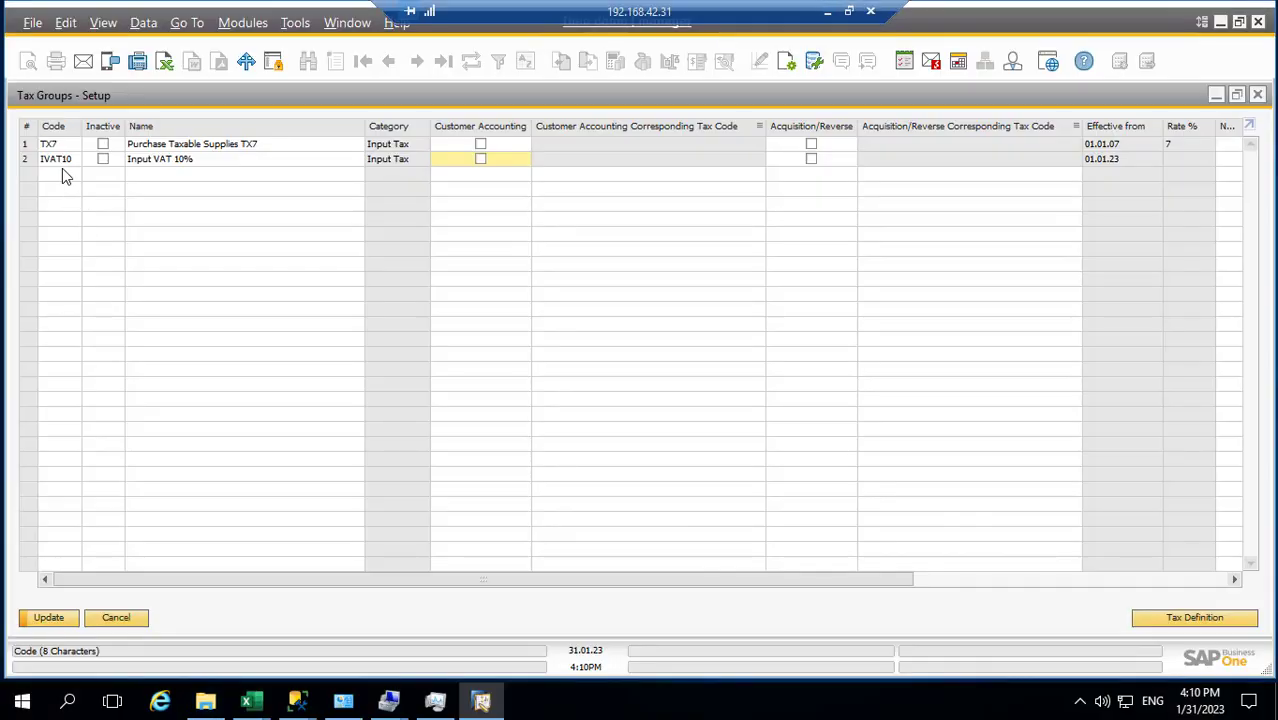
{"action": "left_click", "coordinate": [52, 619]}
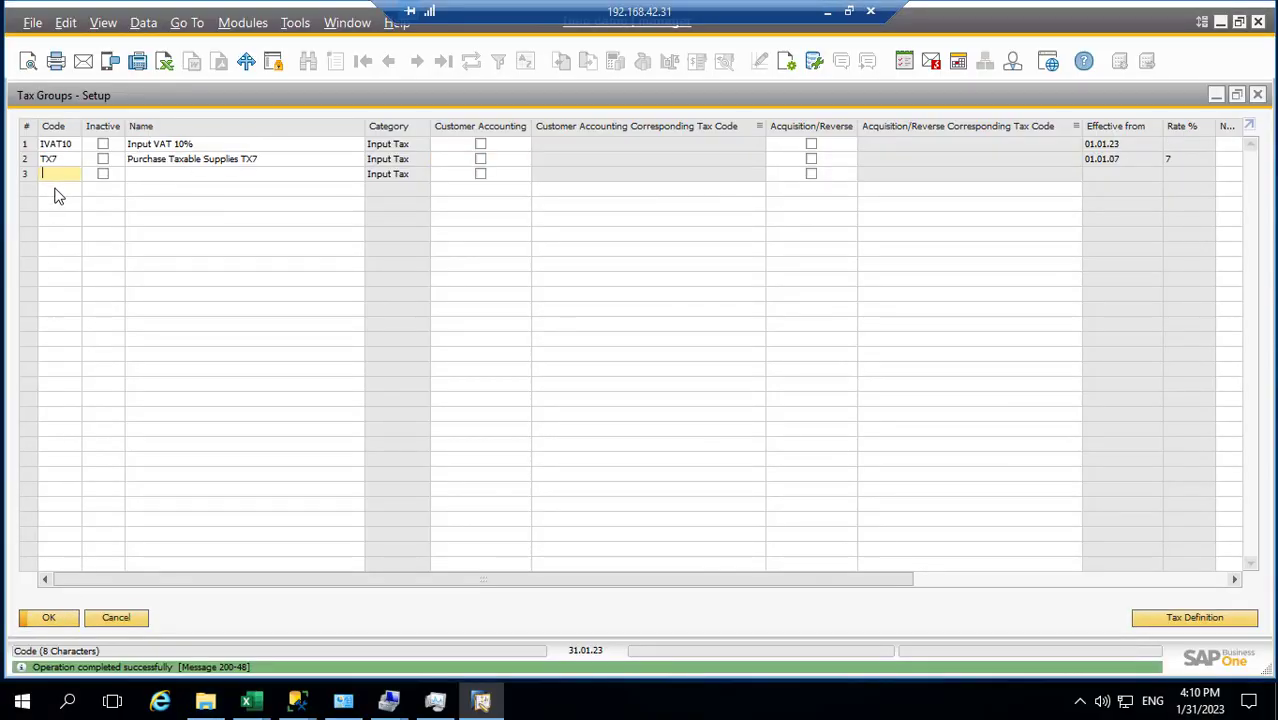
{"action": "type", "text": "IVAT5"}
{"action": "key", "text": "Tab"}
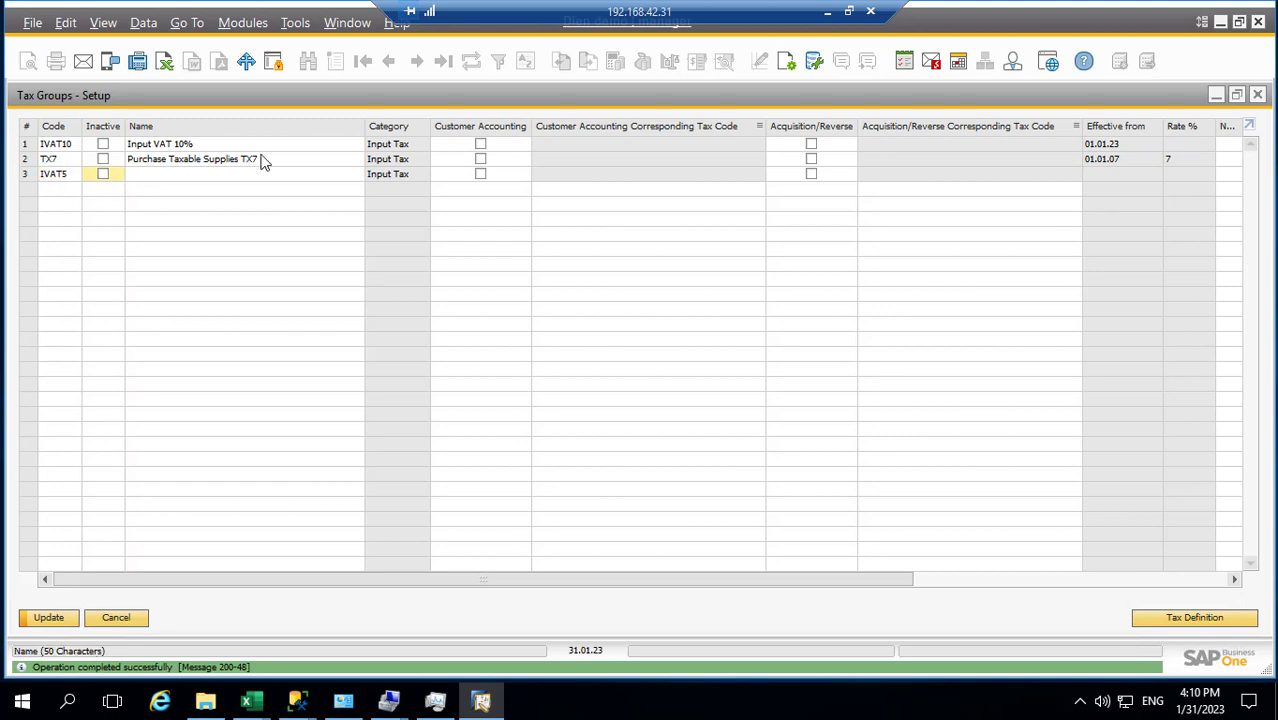
Step: Copy the name Input VAT 5% from the Excel template into the IVAT5 row's Name in SAP Business One
{"action": "left_click", "coordinate": [827, 14]}
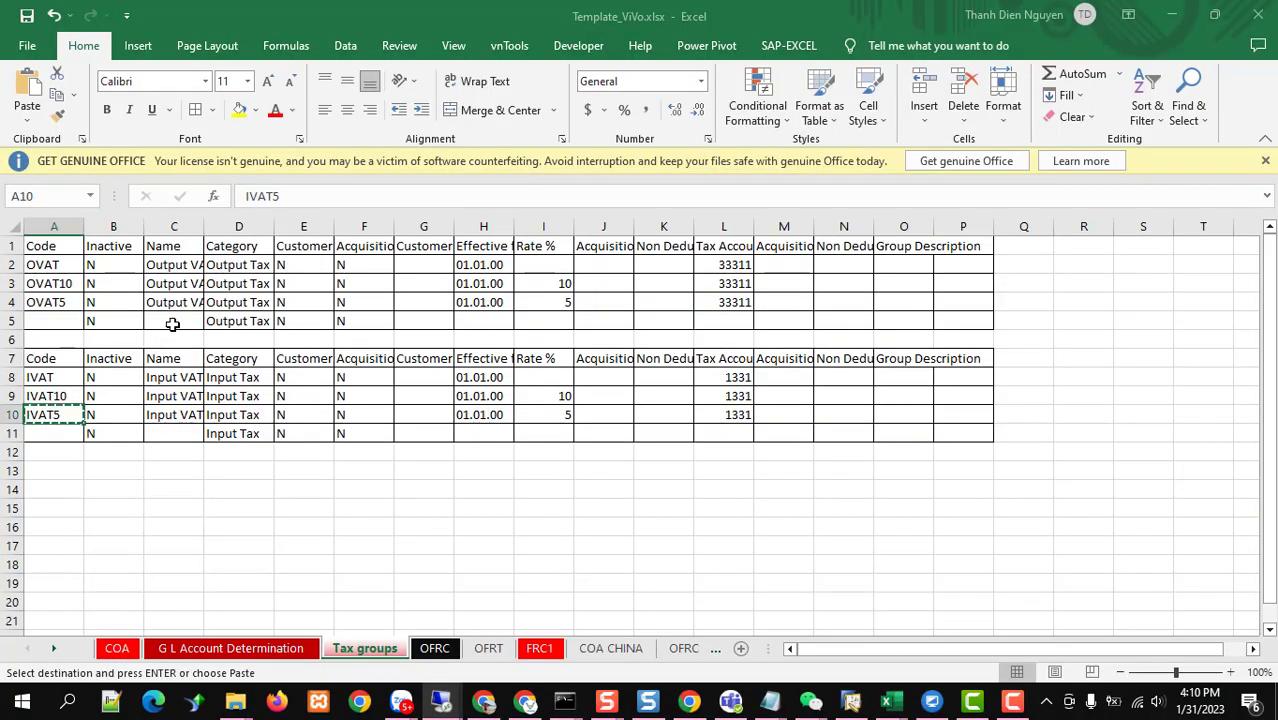
{"action": "left_click", "coordinate": [175, 415]}
{"action": "key", "text": "ctrl+c"}
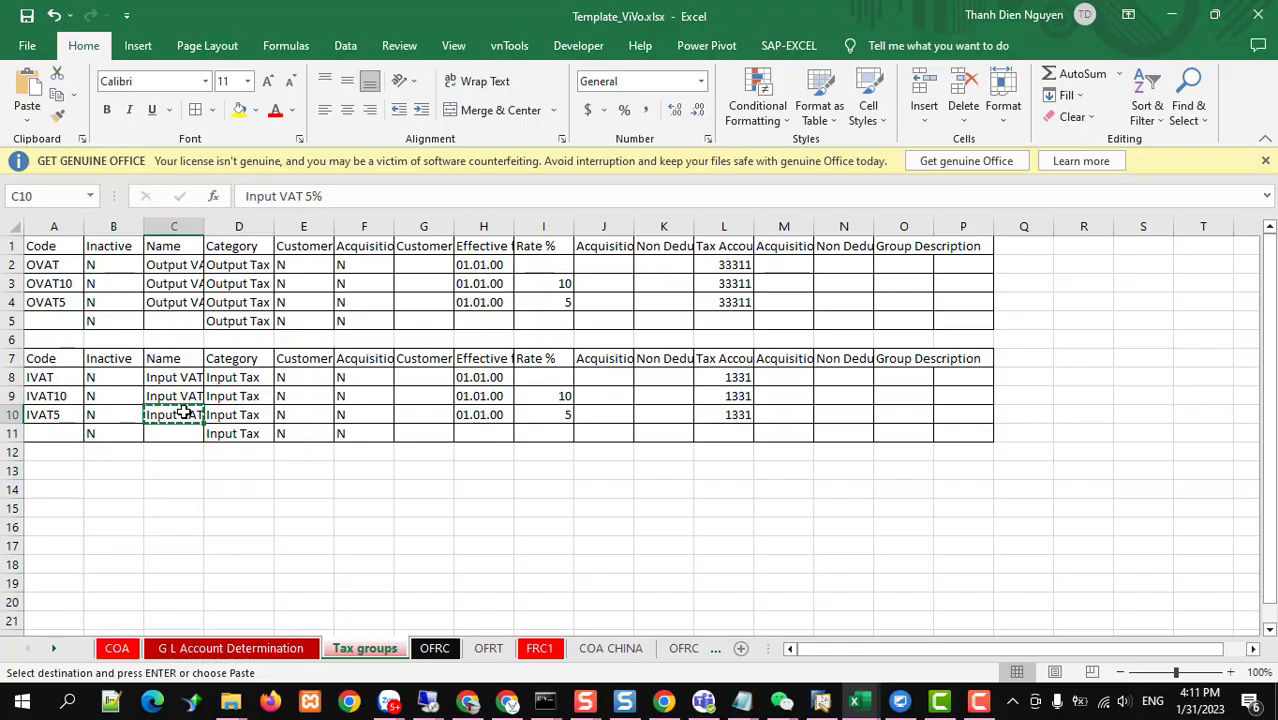
{"action": "key", "text": "alt+Tab"}
{"action": "left_click", "coordinate": [160, 175]}
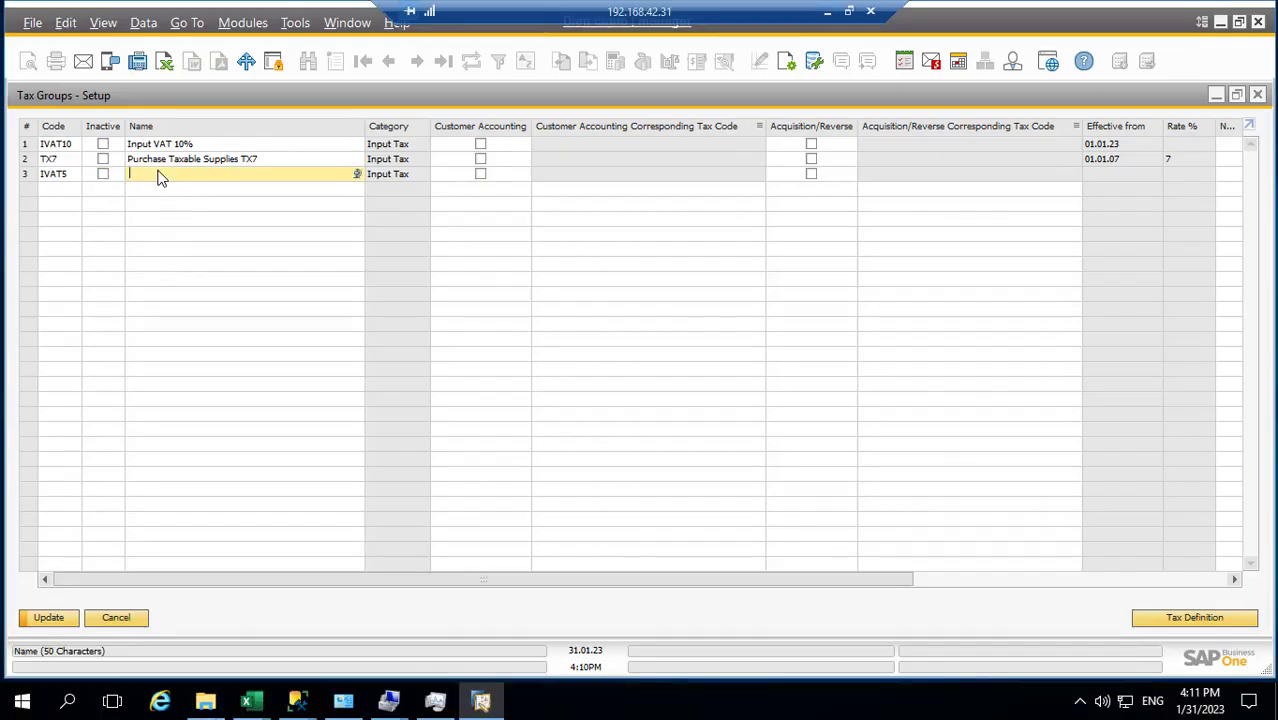
{"action": "key", "text": "ctrl+v"}
{"action": "key", "text": "Tab"}
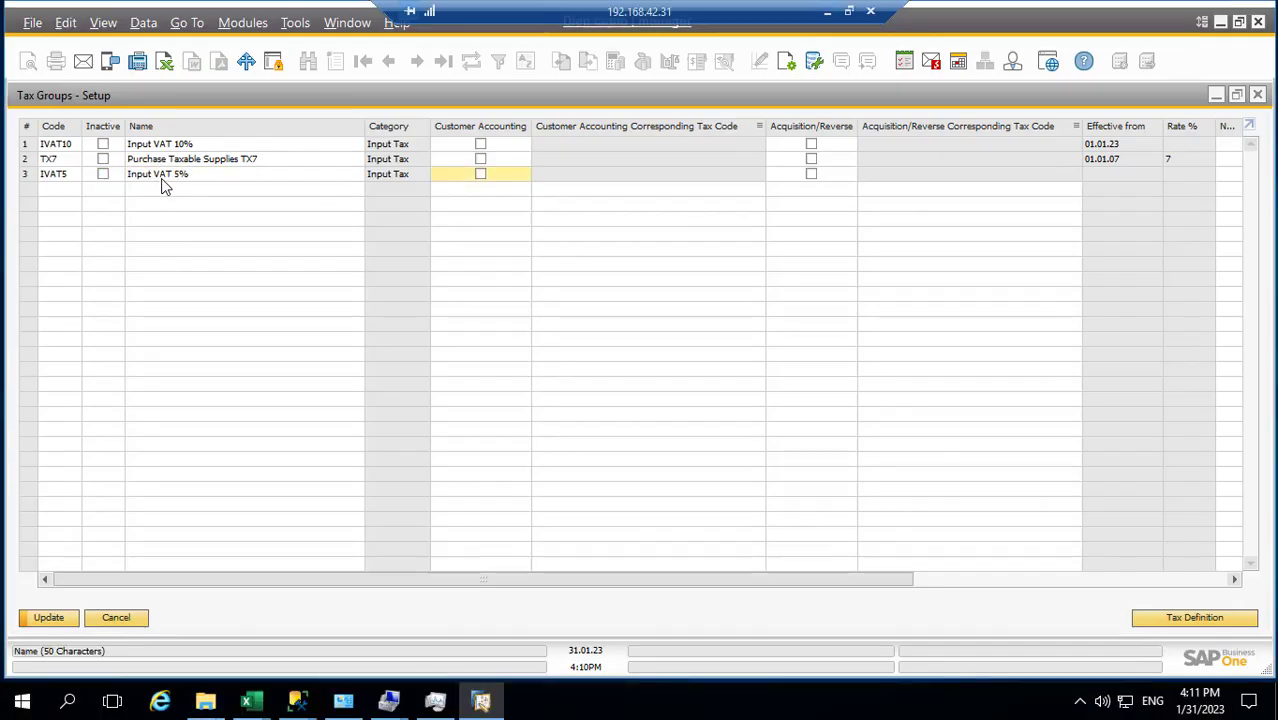
Step: Define the IVAT5 tax as effective from 01.01.23, leaving the rate at its default, and close the tax definition
{"action": "left_click", "coordinate": [1150, 612]}
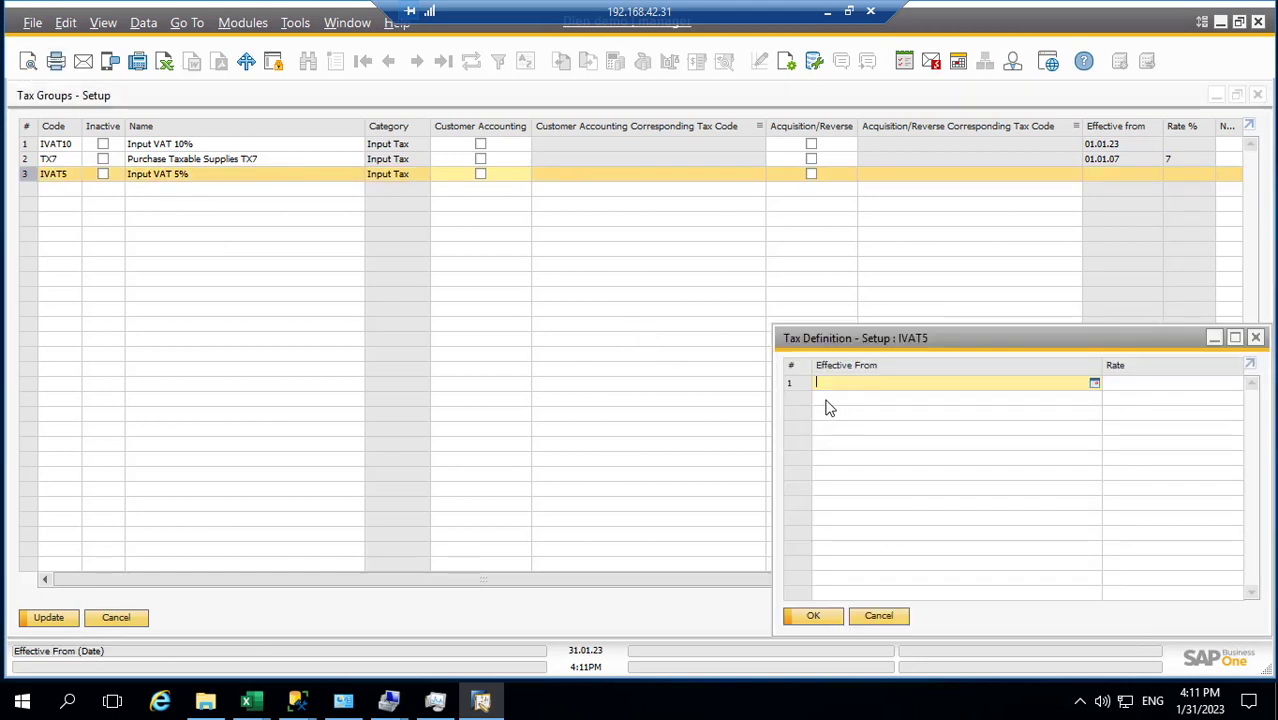
{"action": "type", "text": "01.01.2"}
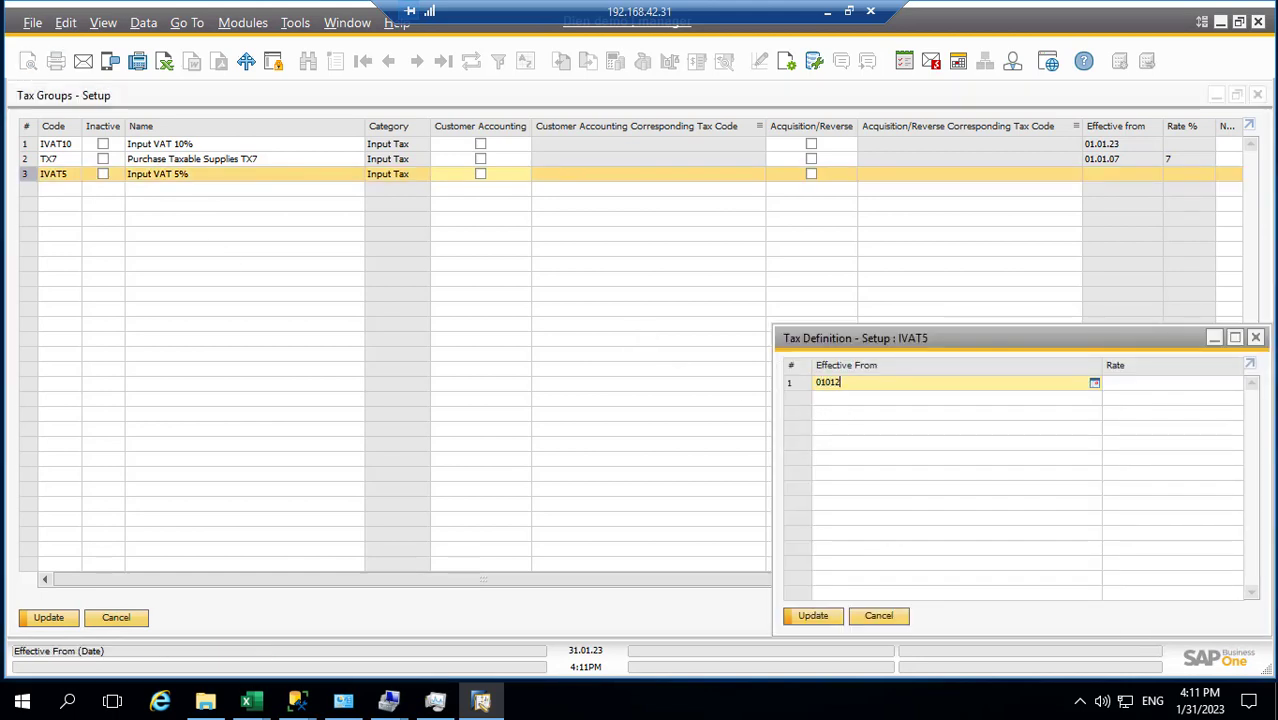
{"action": "type", "text": "3"}
{"action": "key", "text": "Tab"}
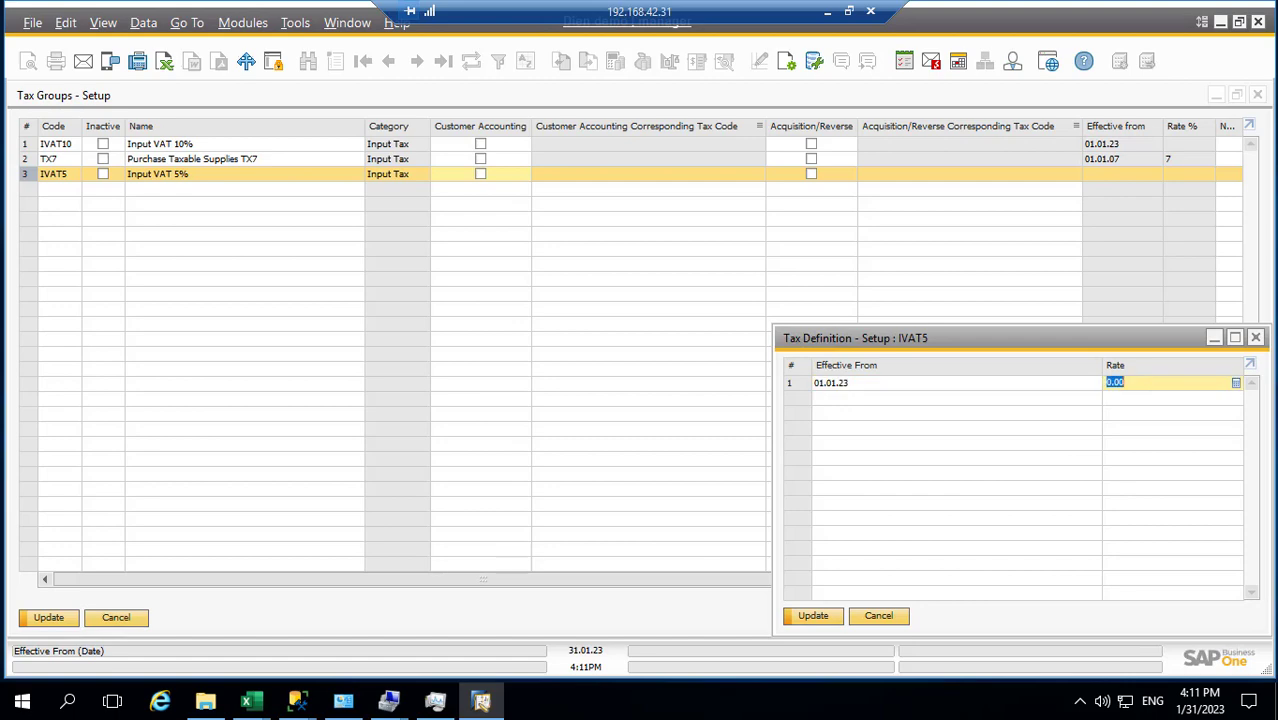
{"action": "left_click", "coordinate": [812, 617]}
{"action": "left_click", "coordinate": [812, 617]}
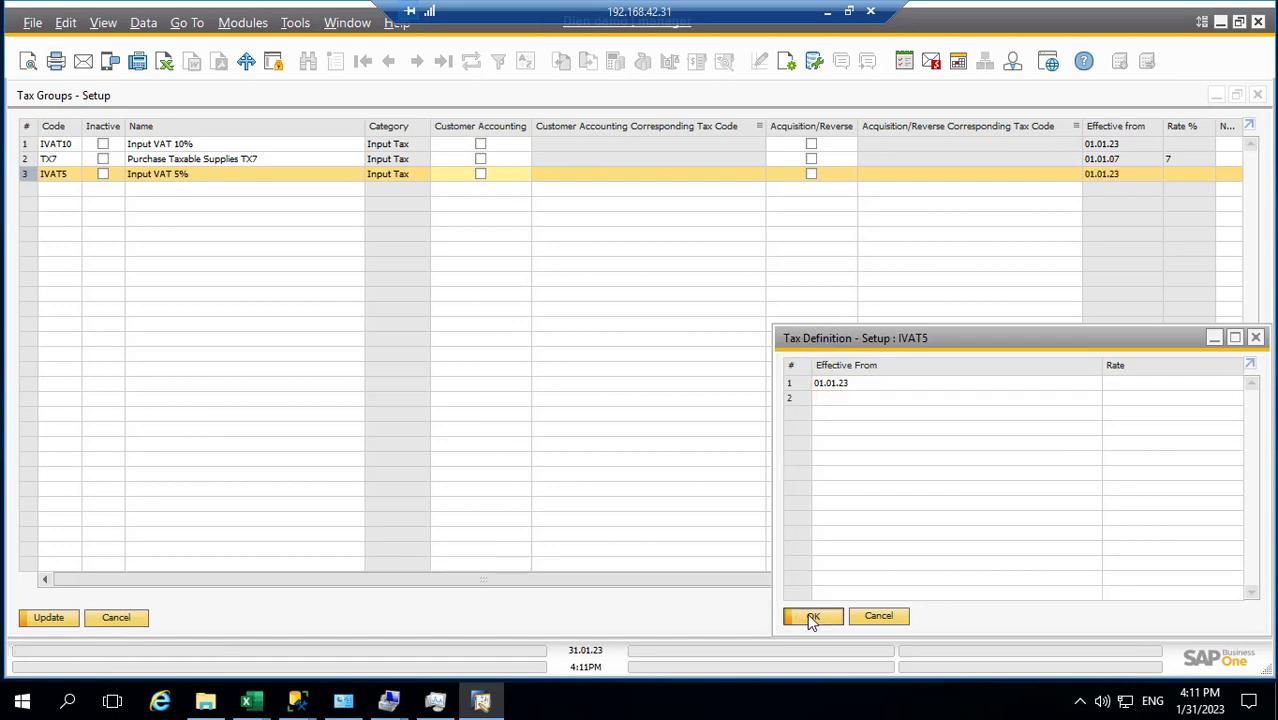
Step: Copy the tax account 1331 from the Excel template and enter it as the IVAT10 row's Tax Account in SAP Business One
{"action": "left_click", "coordinate": [826, 14]}
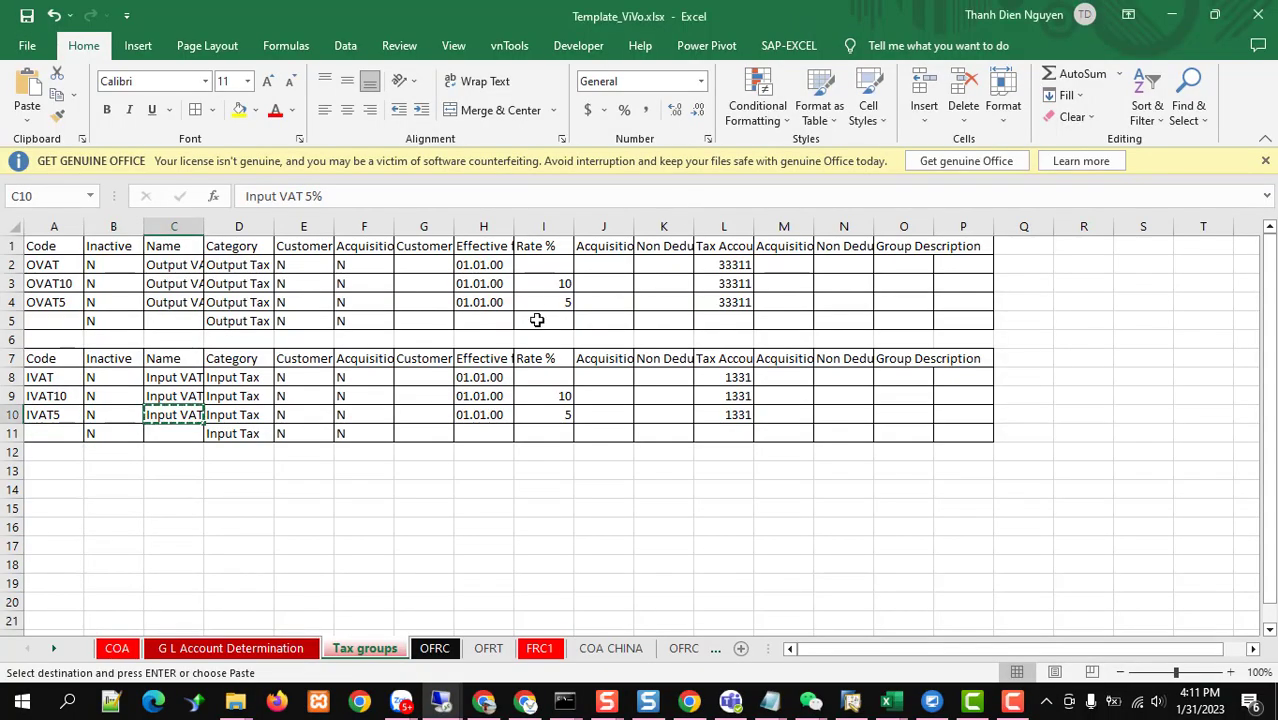
{"action": "left_click", "coordinate": [736, 416]}
{"action": "key", "text": "ctrl+c"}
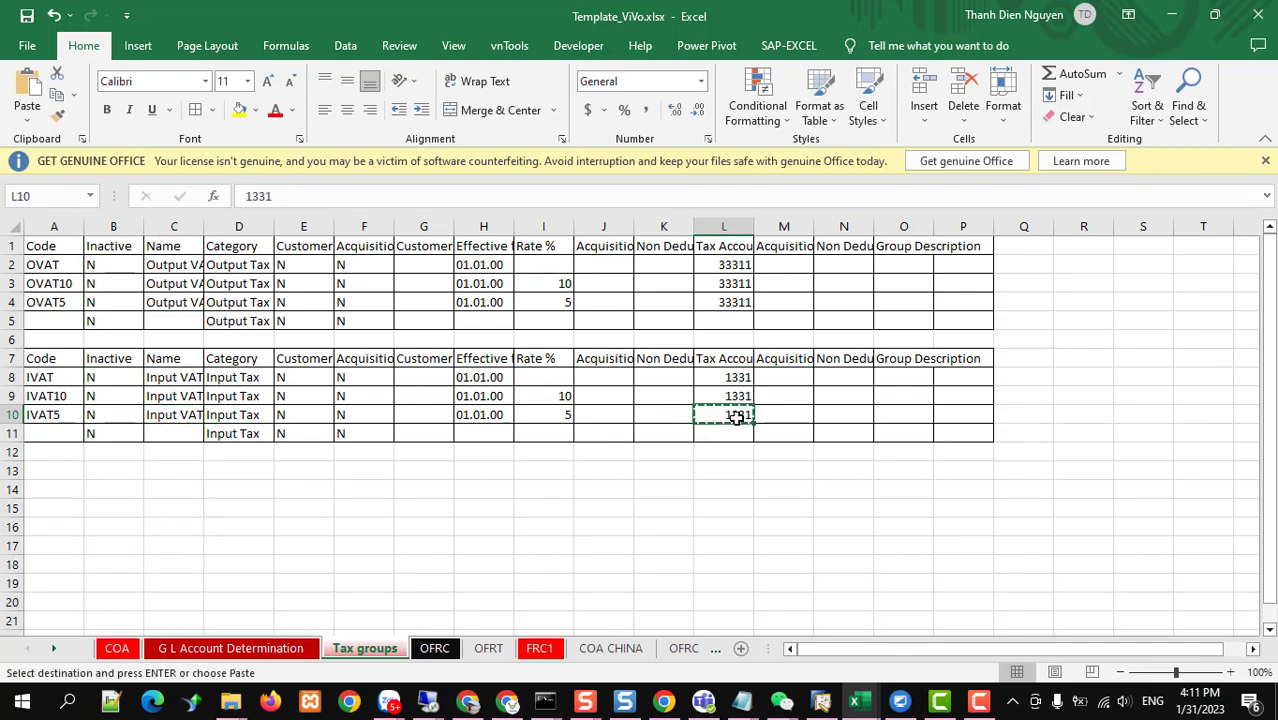
{"action": "key", "text": "alt+Tab"}
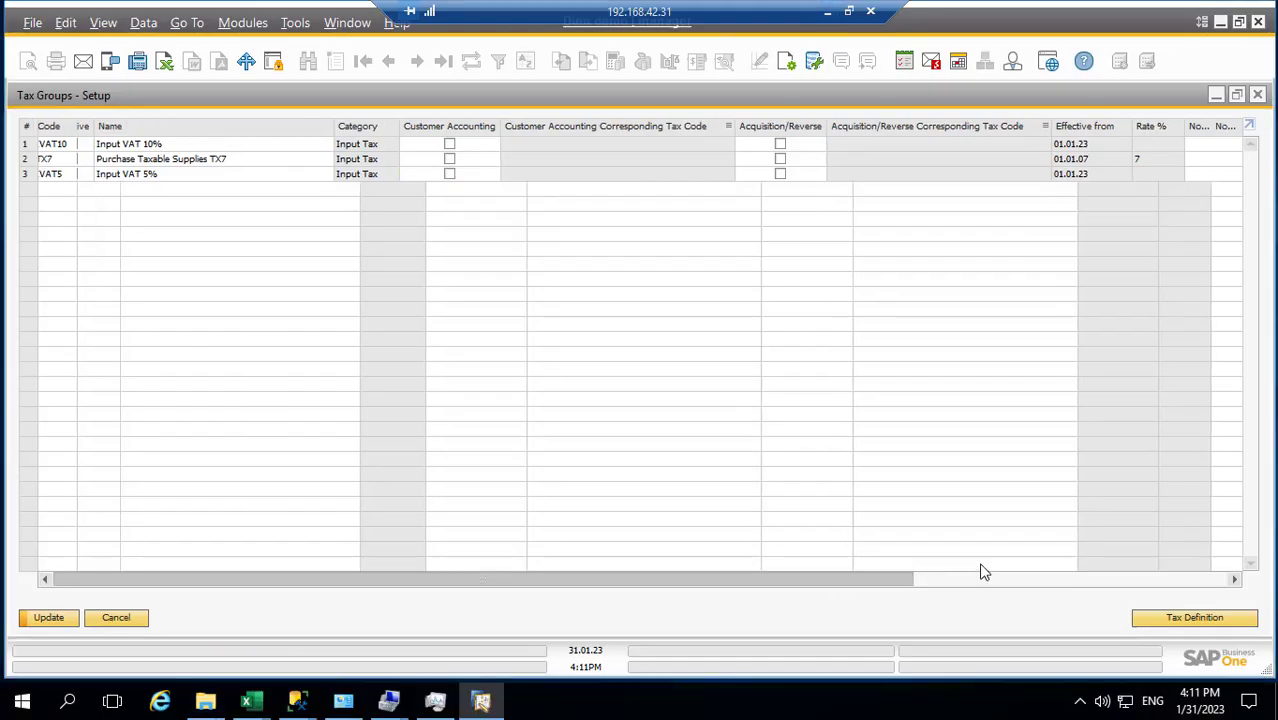
{"action": "left_click", "coordinate": [982, 578]}
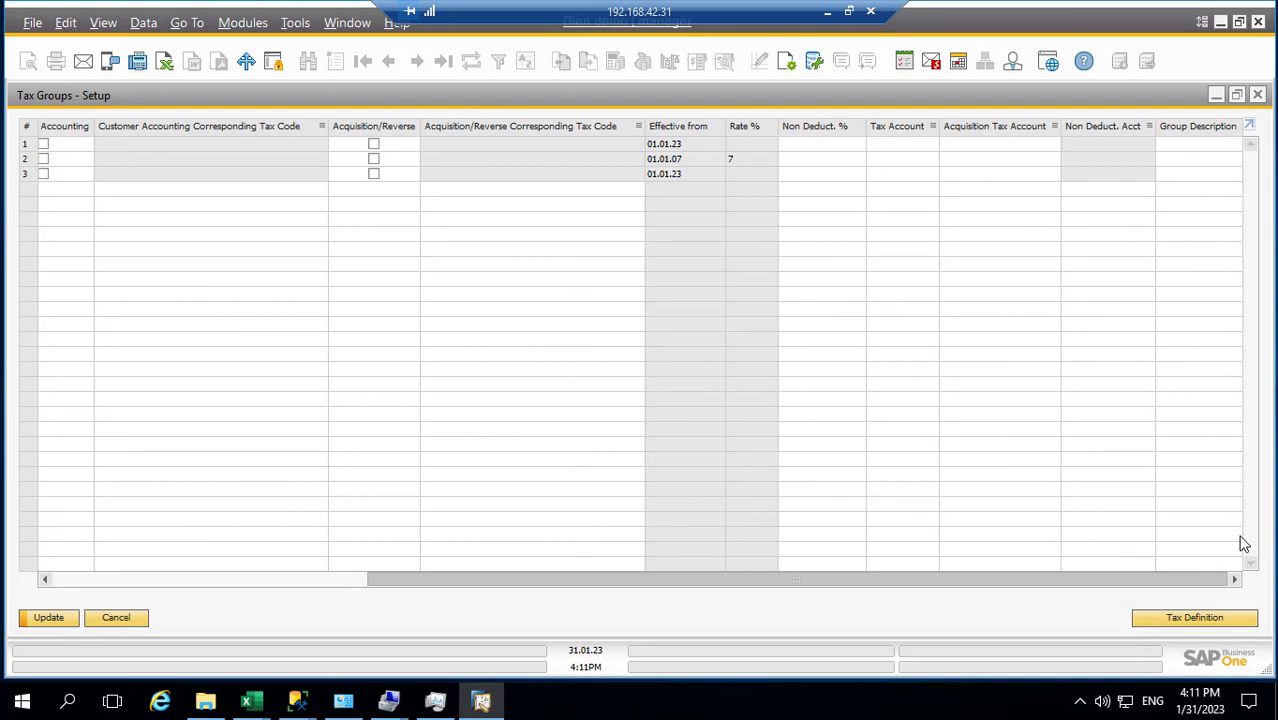
{"action": "left_click_drag", "start_coordinate": [844, 580], "coordinate": [1078, 565]}
{"action": "left_click_drag", "start_coordinate": [1070, 510], "coordinate": [990, 375]}
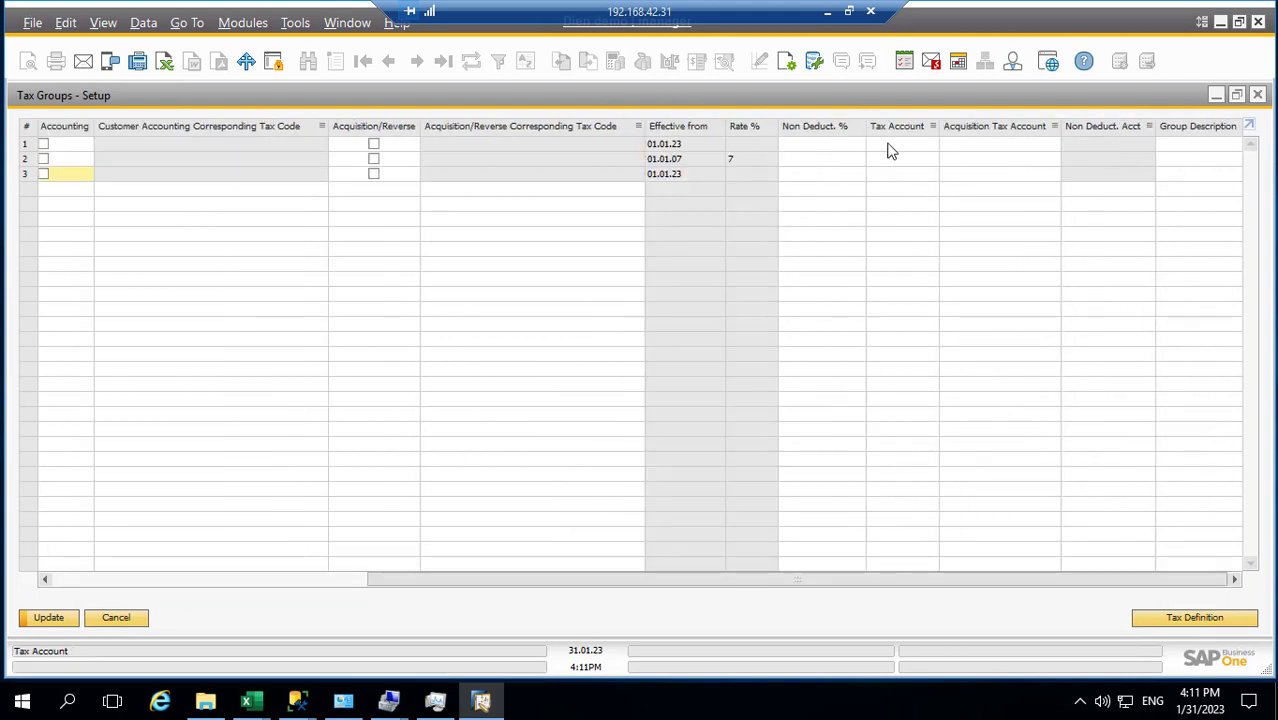
{"action": "left_click_drag", "start_coordinate": [636, 578], "coordinate": [195, 612]}
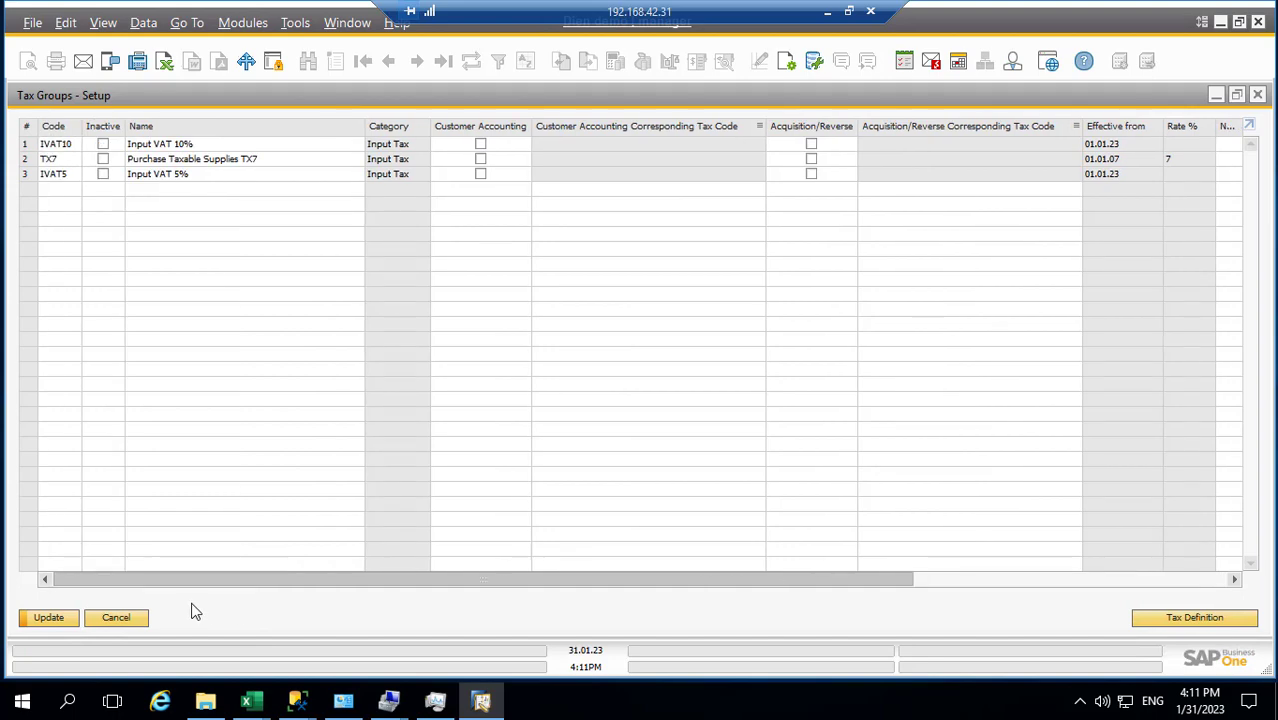
{"action": "left_click_drag", "start_coordinate": [517, 580], "coordinate": [890, 480]}
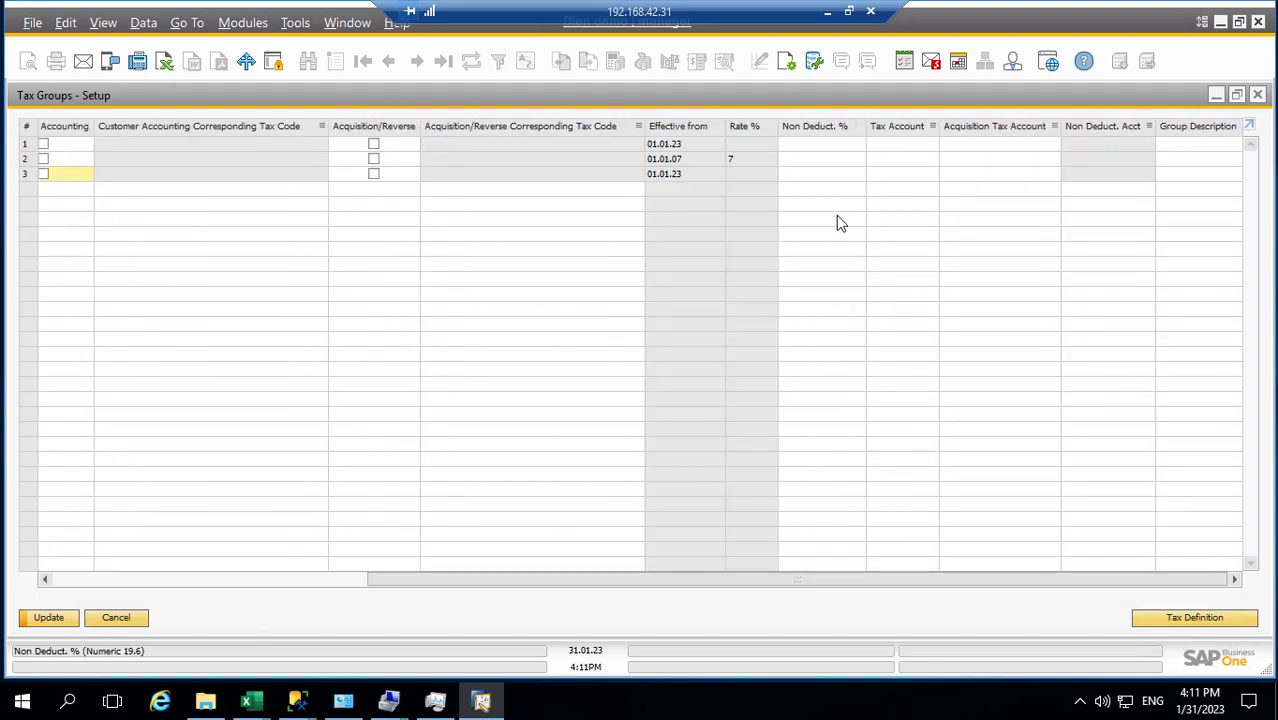
{"action": "left_click", "coordinate": [883, 162]}
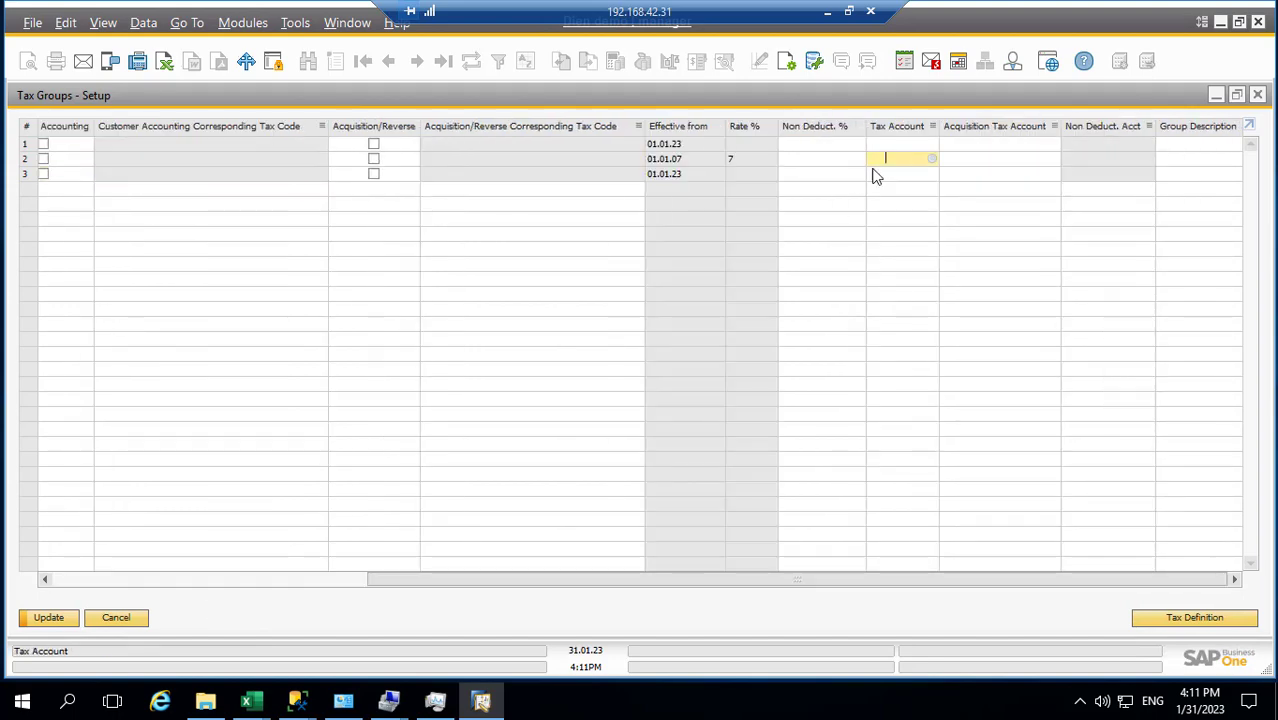
{"action": "left_click_drag", "start_coordinate": [425, 579], "coordinate": [860, 575]}
{"action": "left_click", "coordinate": [903, 143]}
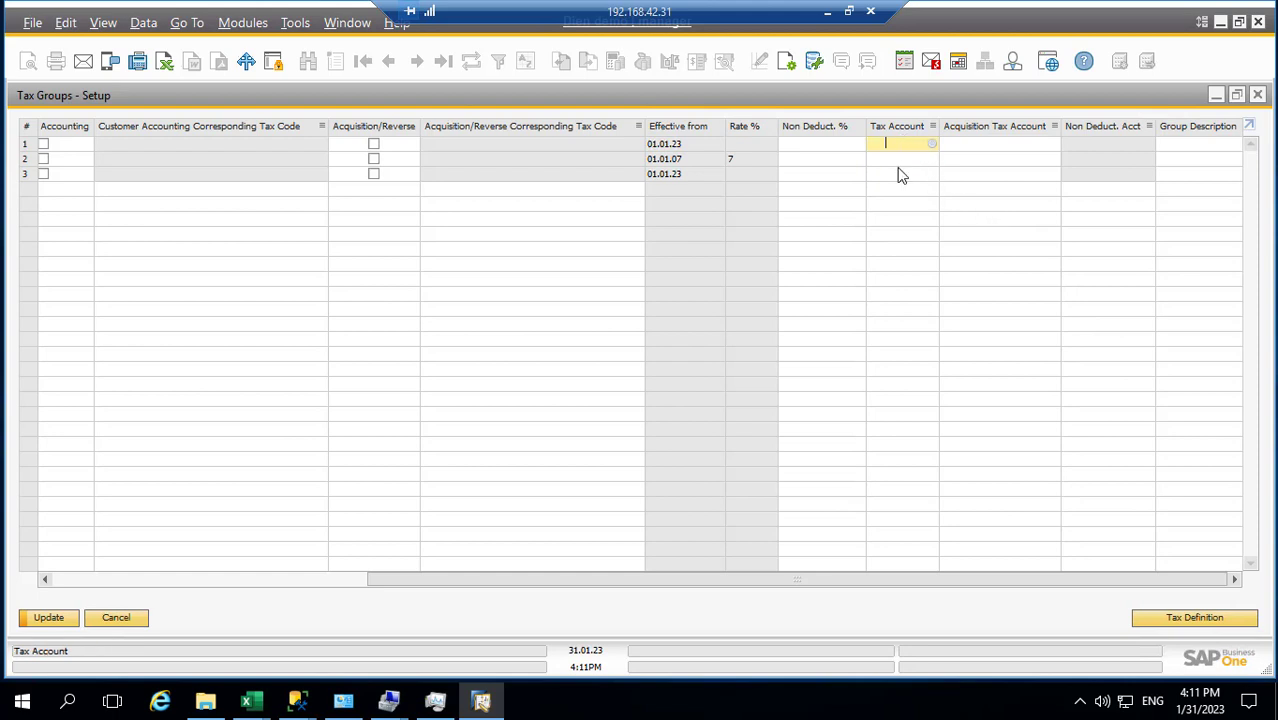
{"action": "type", "text": "1331"}
Step: Set the IVAT5 row's Tax Account to 1331, then save the tax groups and close their setup
{"action": "left_click", "coordinate": [893, 173]}
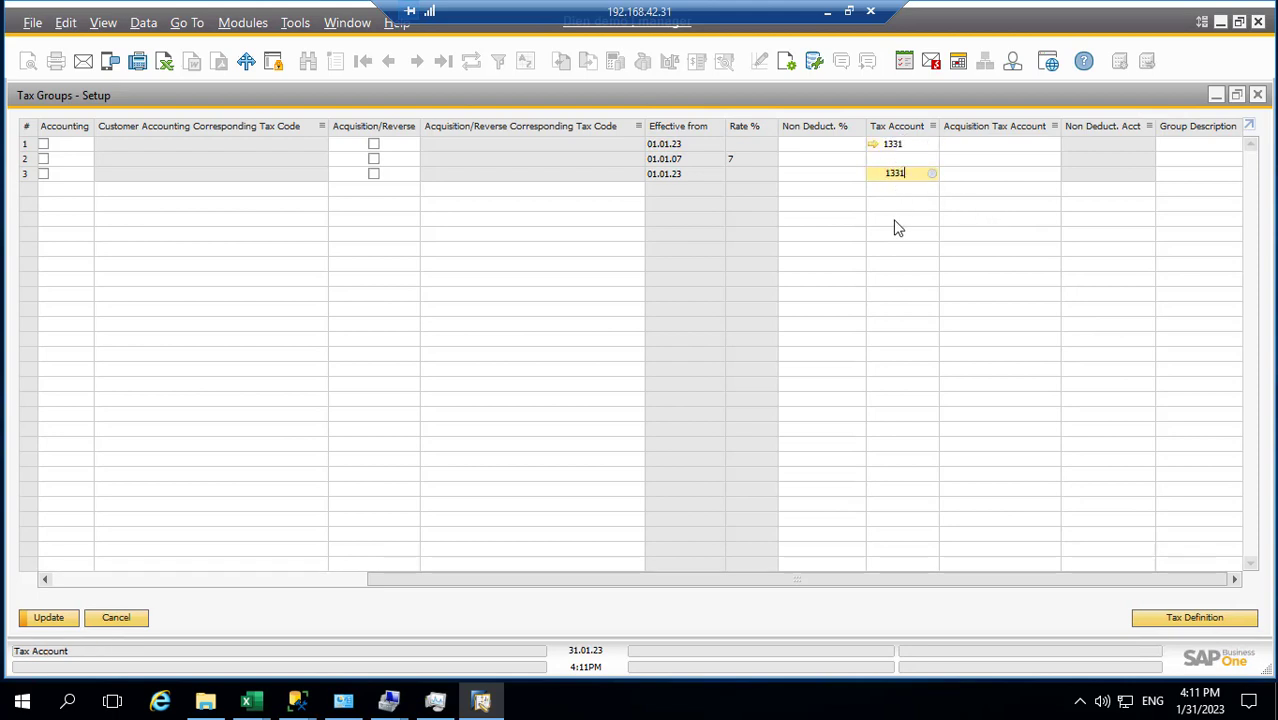
{"action": "key", "text": "Tab"}
{"action": "left_click", "coordinate": [45, 618]}
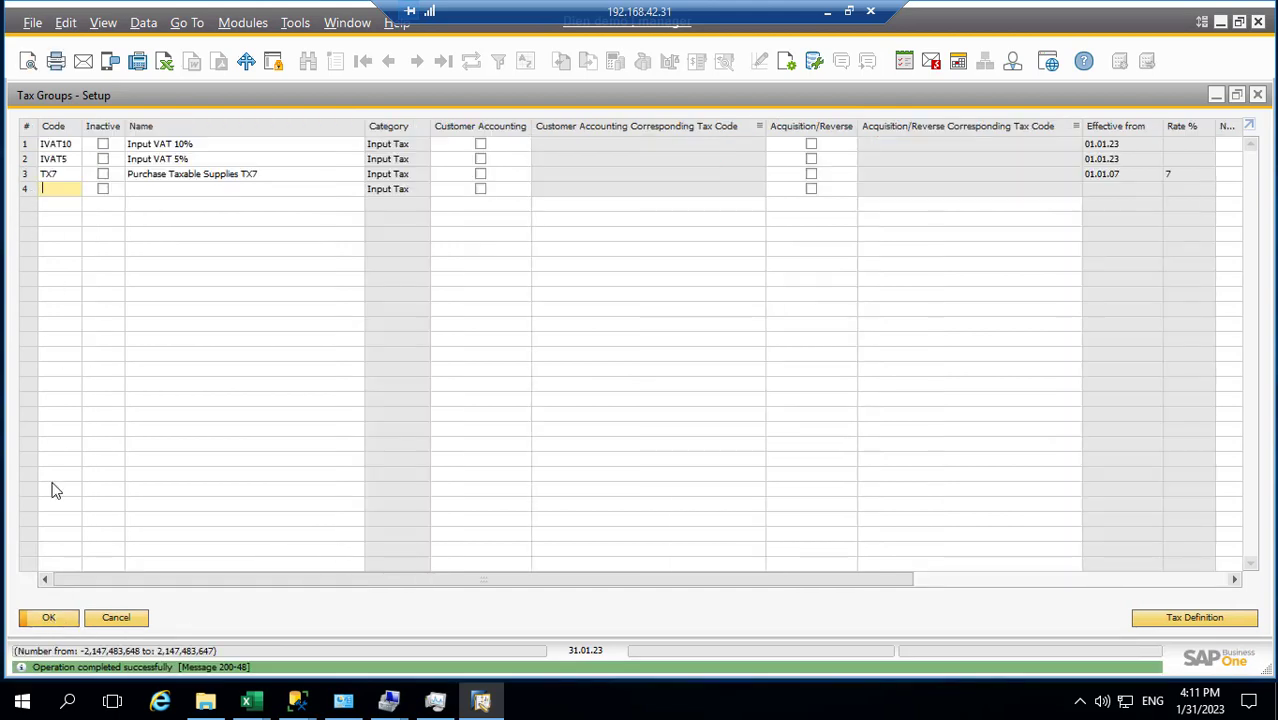
{"action": "left_click", "coordinate": [52, 622]}
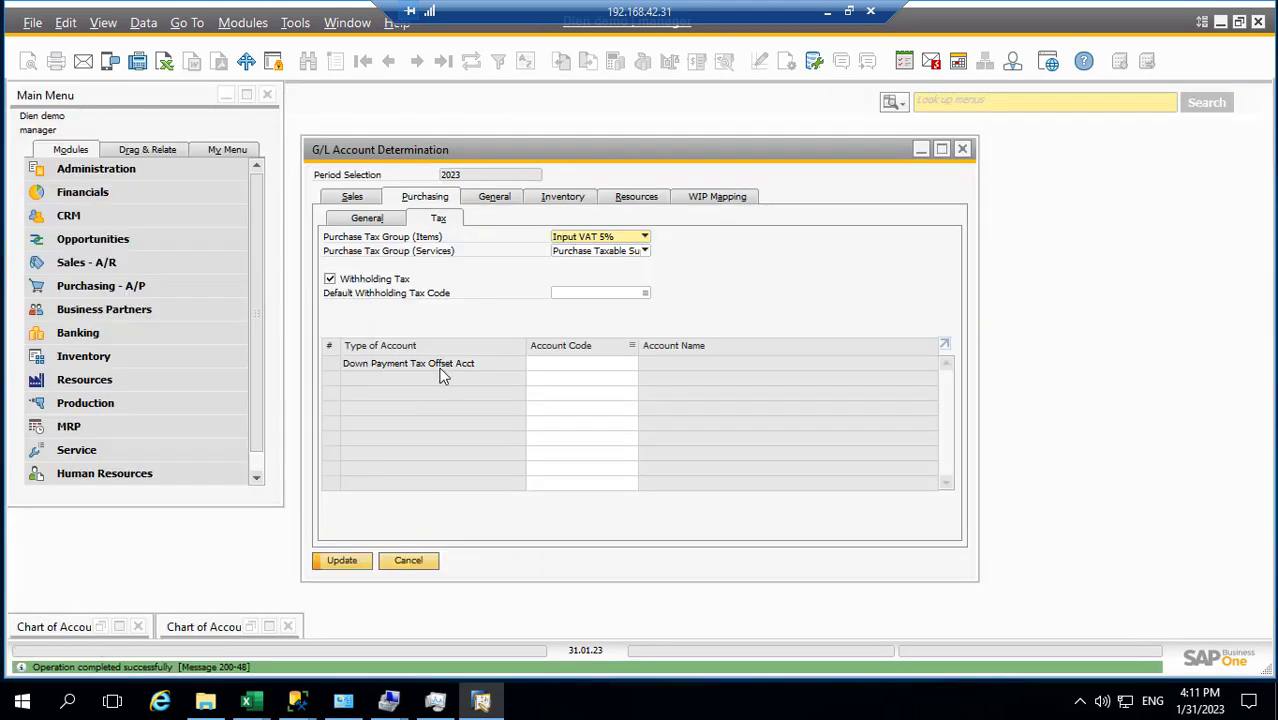
Step: Set the purchase tax groups for both items and services to Input VAT 10% and save the G/L Account Determination
{"action": "left_click", "coordinate": [586, 239]}
{"action": "left_click", "coordinate": [576, 267]}
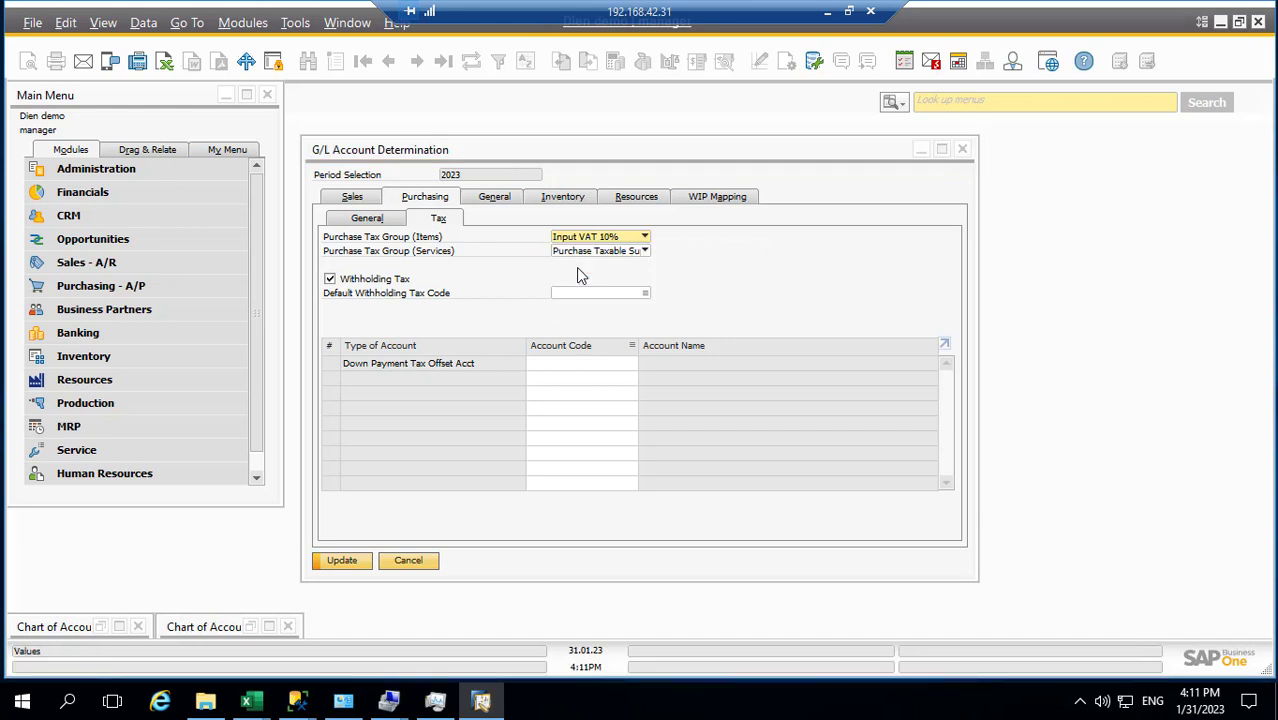
{"action": "left_click", "coordinate": [592, 251]}
{"action": "left_click", "coordinate": [588, 281]}
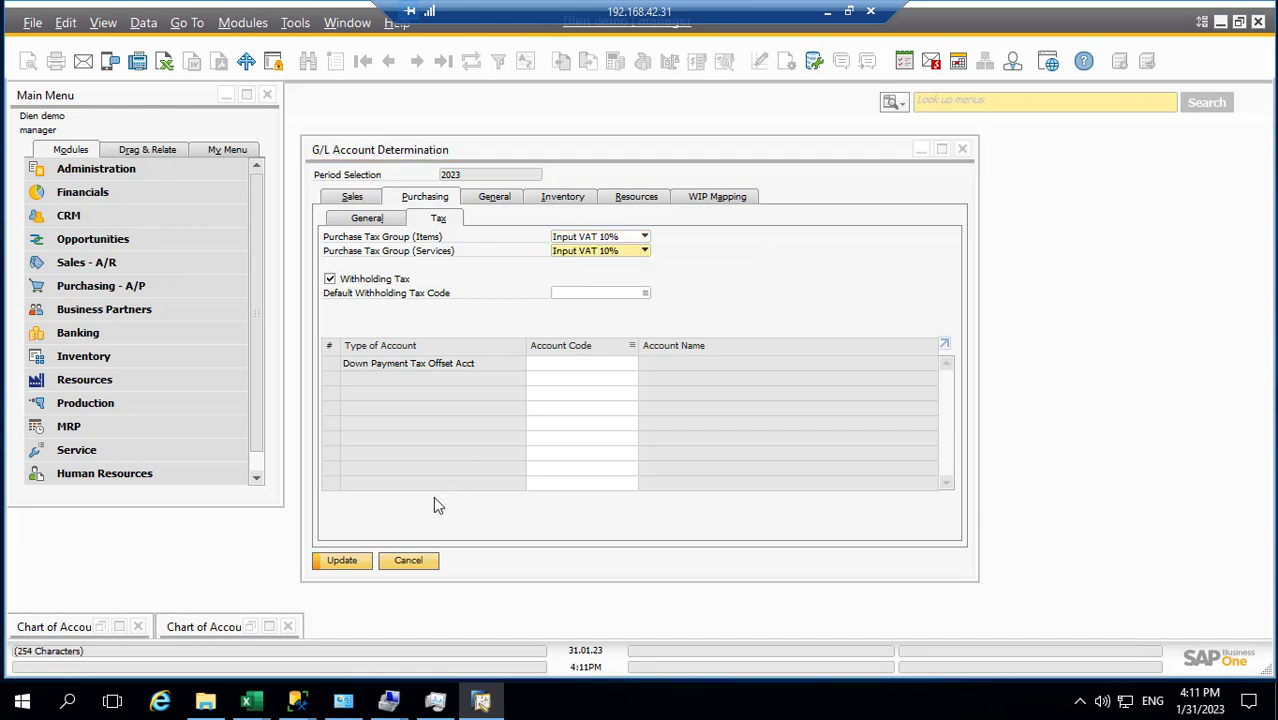
{"action": "left_click", "coordinate": [352, 563]}
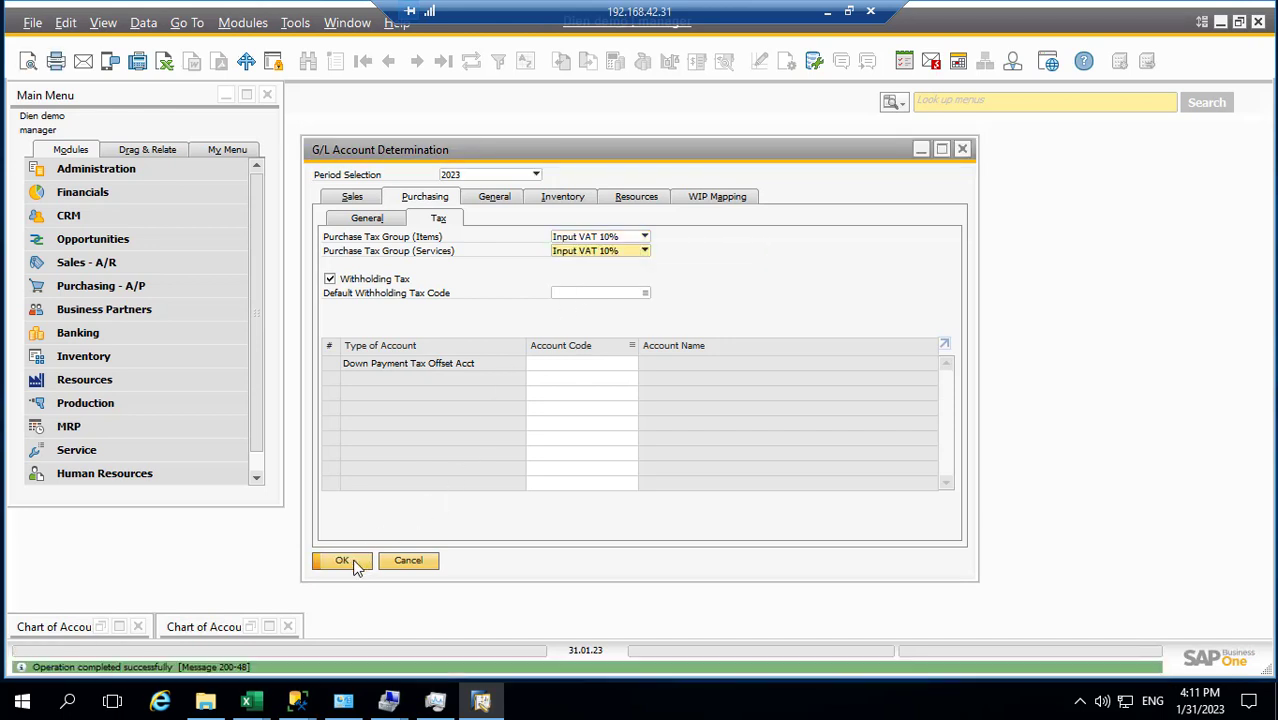
Step: Reopen the tax group setup from the items purchase tax group, remove the TX7 tax group and save the removal
{"action": "left_click", "coordinate": [598, 239]}
{"action": "left_click", "coordinate": [595, 318]}
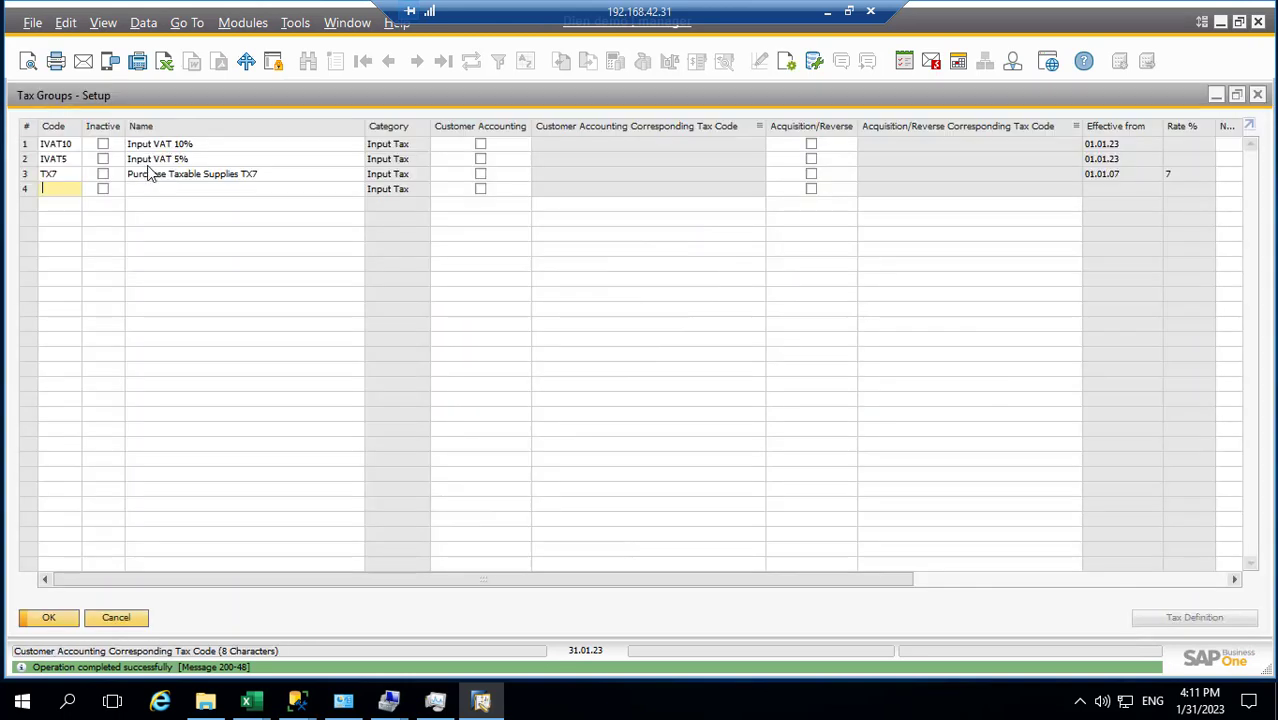
{"action": "right_click", "coordinate": [33, 176]}
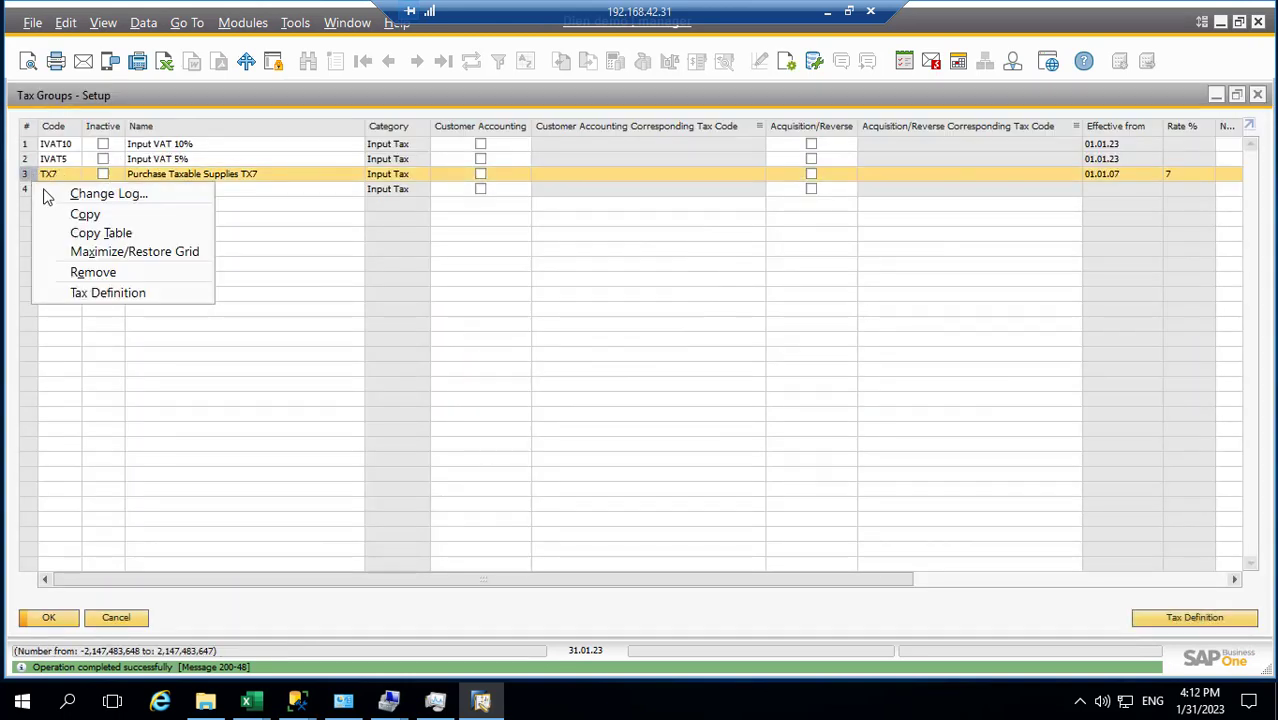
{"action": "left_click", "coordinate": [62, 270]}
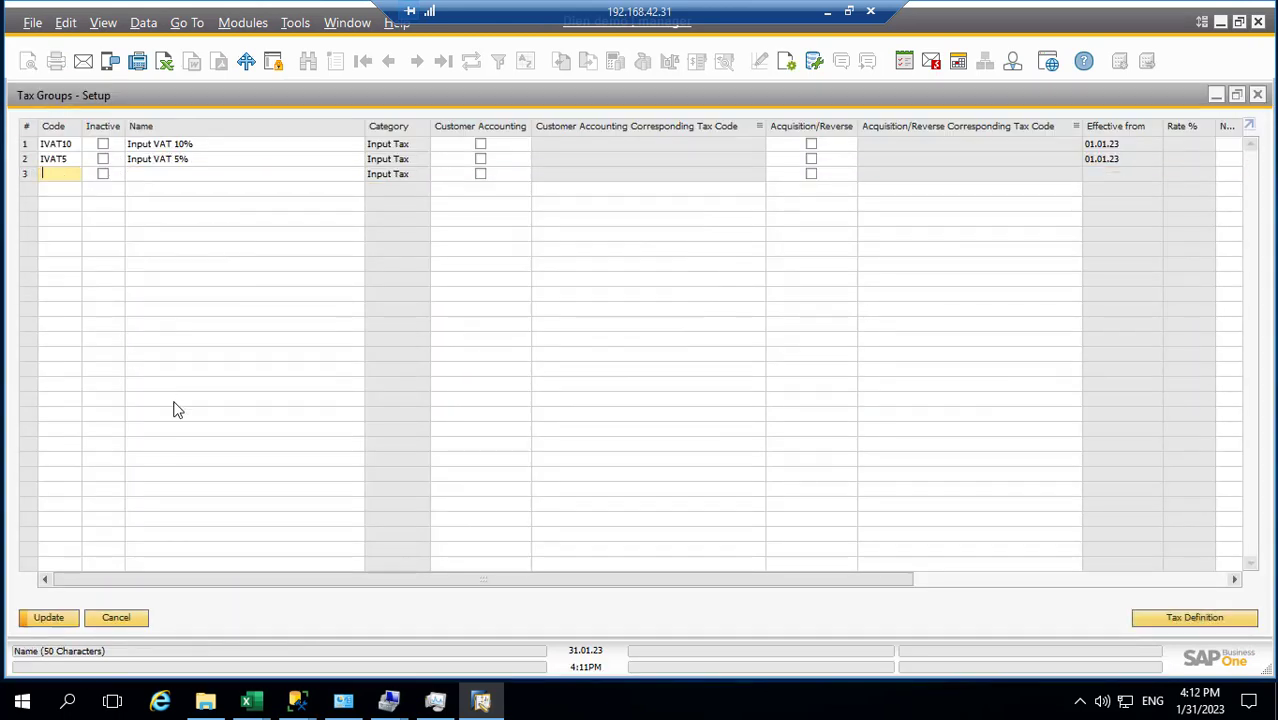
{"action": "left_click", "coordinate": [50, 617]}
{"action": "left_click", "coordinate": [519, 371]}
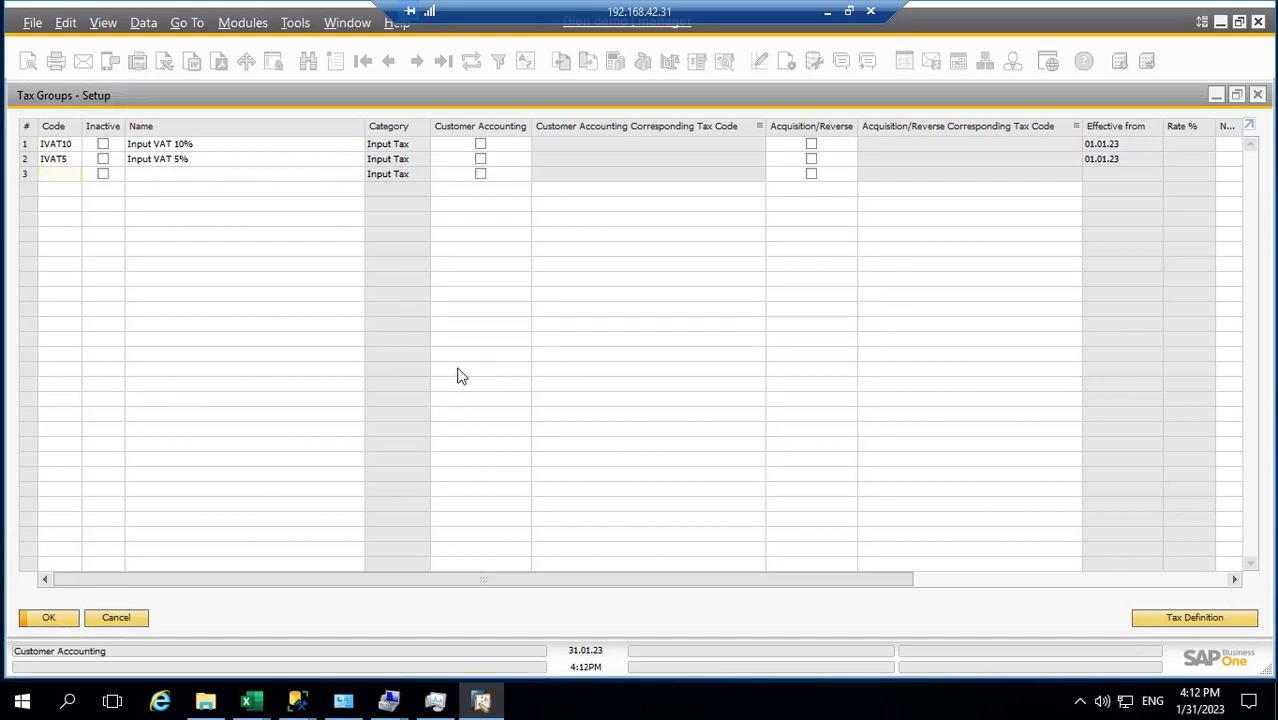
Step: Copy the code IVAT from the Excel template into the empty input tax row in SAP Business One
{"action": "key", "text": "alt+Tab"}
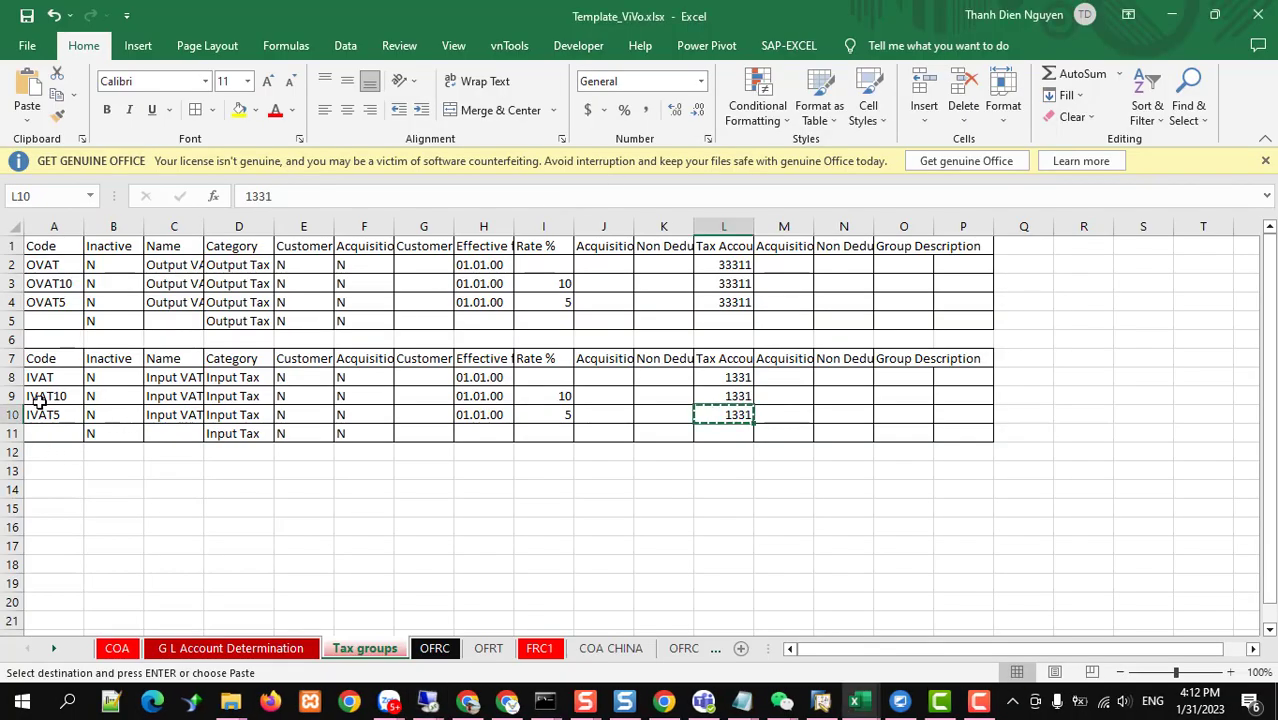
{"action": "left_click", "coordinate": [46, 379]}
{"action": "key", "text": "ctrl+c"}
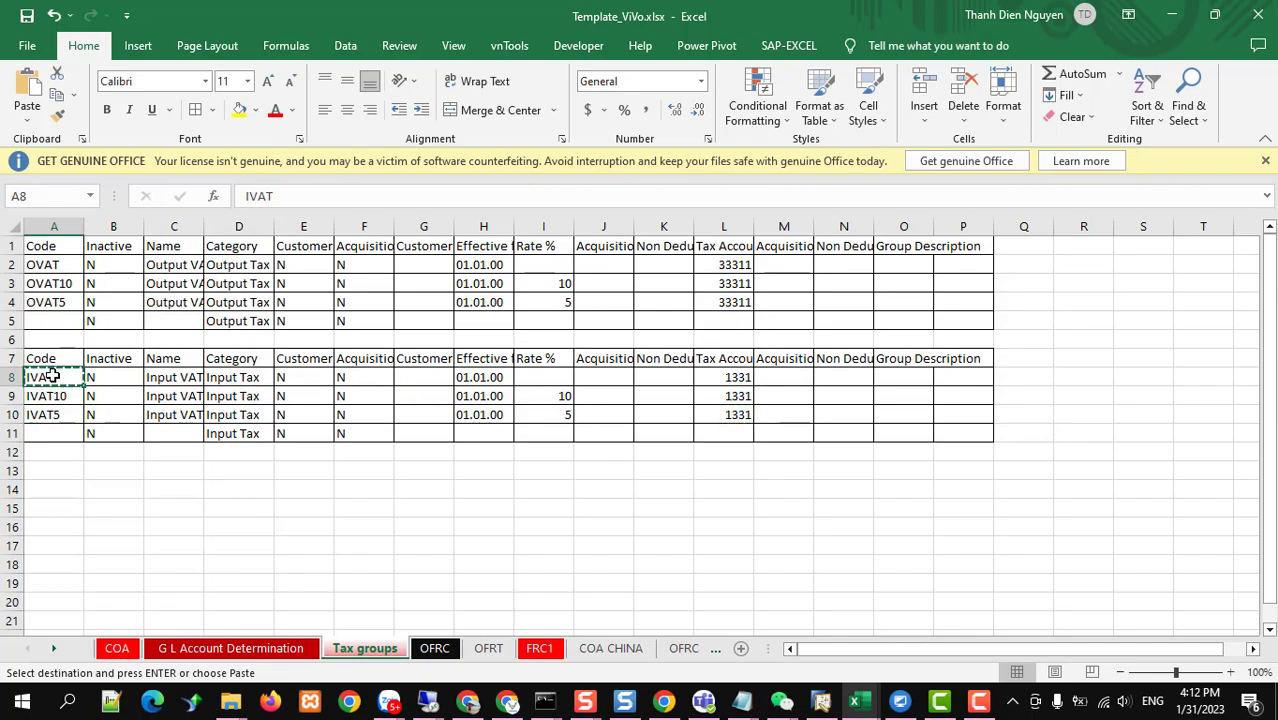
{"action": "key", "text": "Right"}
{"action": "key", "text": "alt+Tab"}
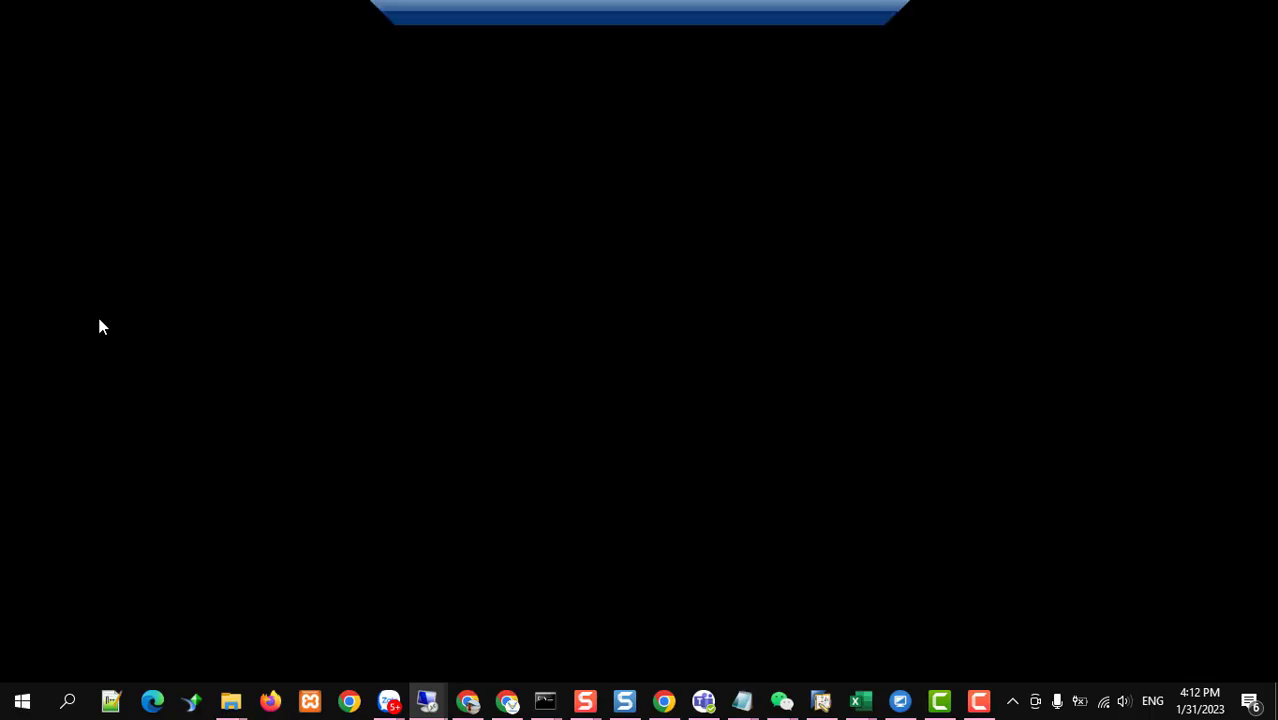
{"action": "key", "text": "ctrl+v"}
{"action": "key", "text": "Tab"}
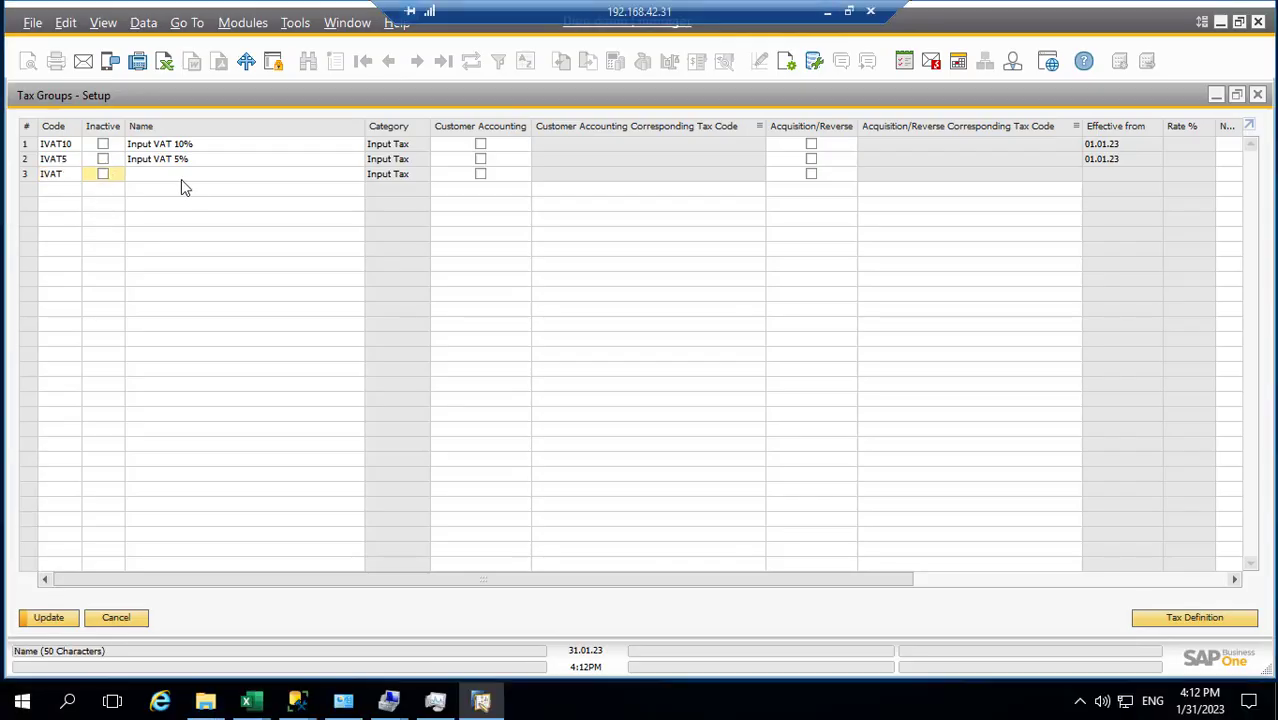
Step: Copy the name Input VAT 0% from the Excel template into the IVAT row's Name in SAP Business One
{"action": "left_click", "coordinate": [828, 13]}
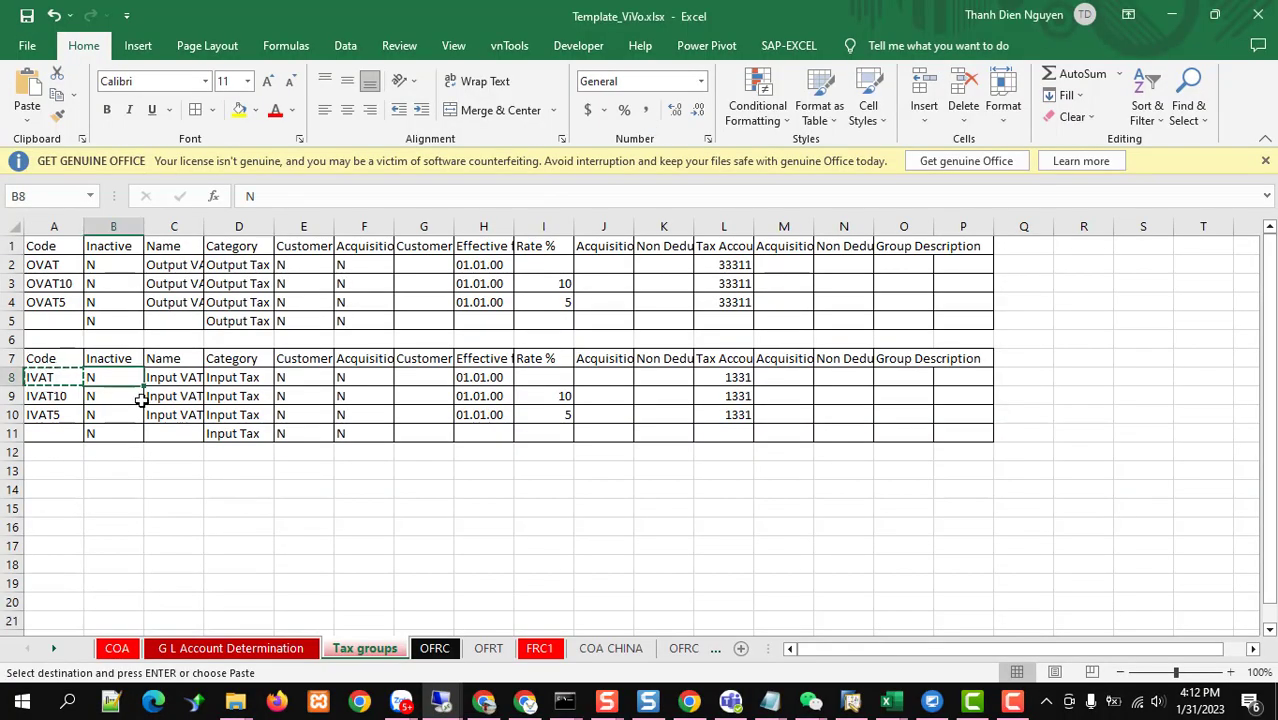
{"action": "left_click", "coordinate": [175, 376]}
{"action": "key", "text": "ctrl+c"}
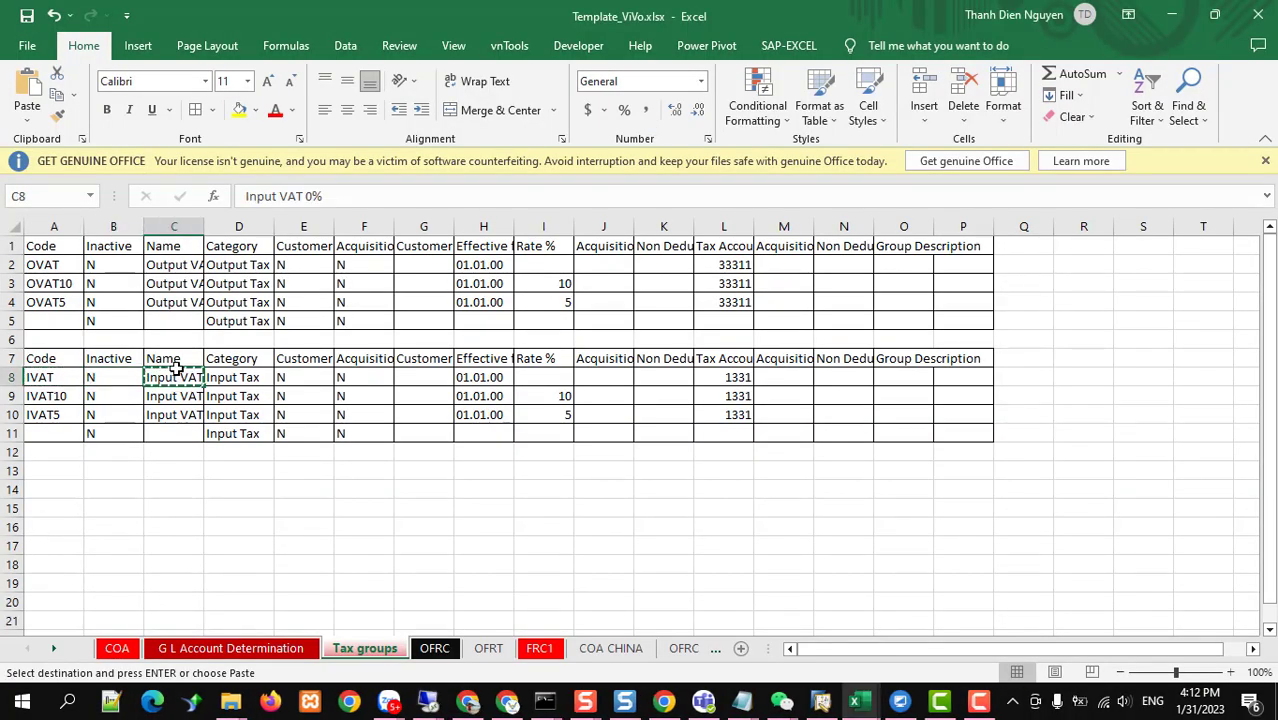
{"action": "key", "text": "alt+Tab"}
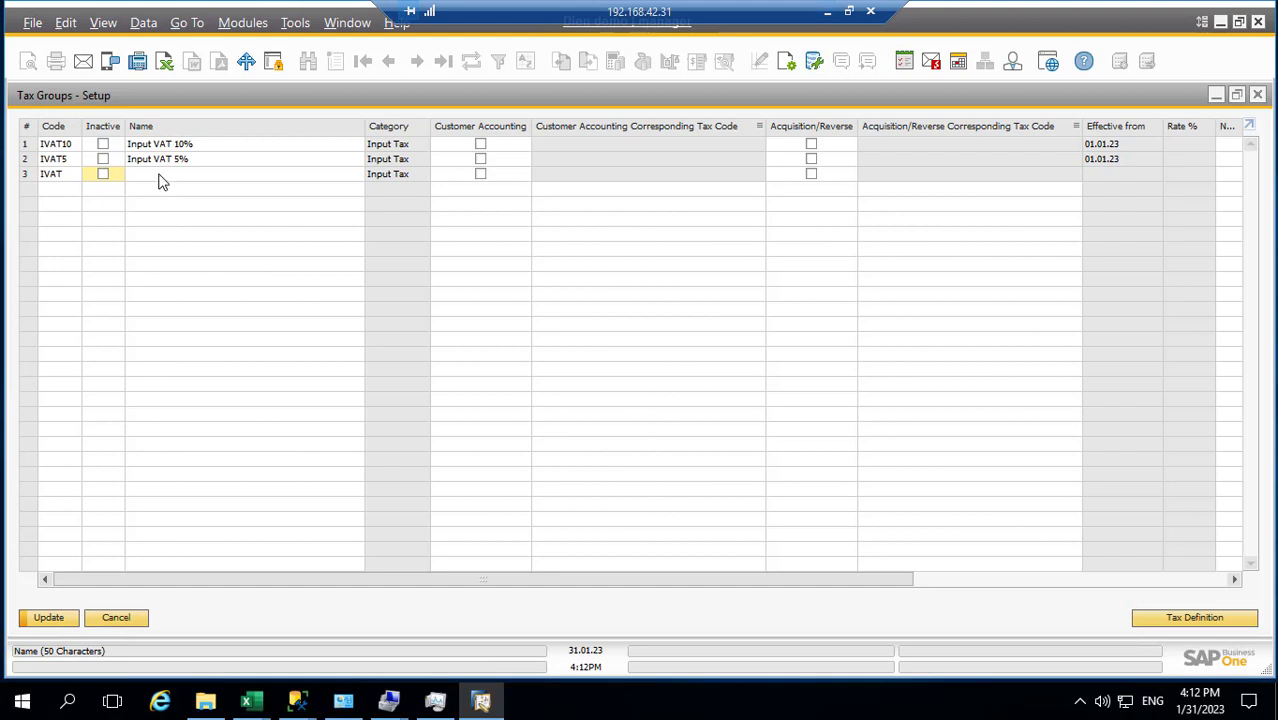
{"action": "left_click", "coordinate": [158, 175]}
{"action": "key", "text": "Tab"}
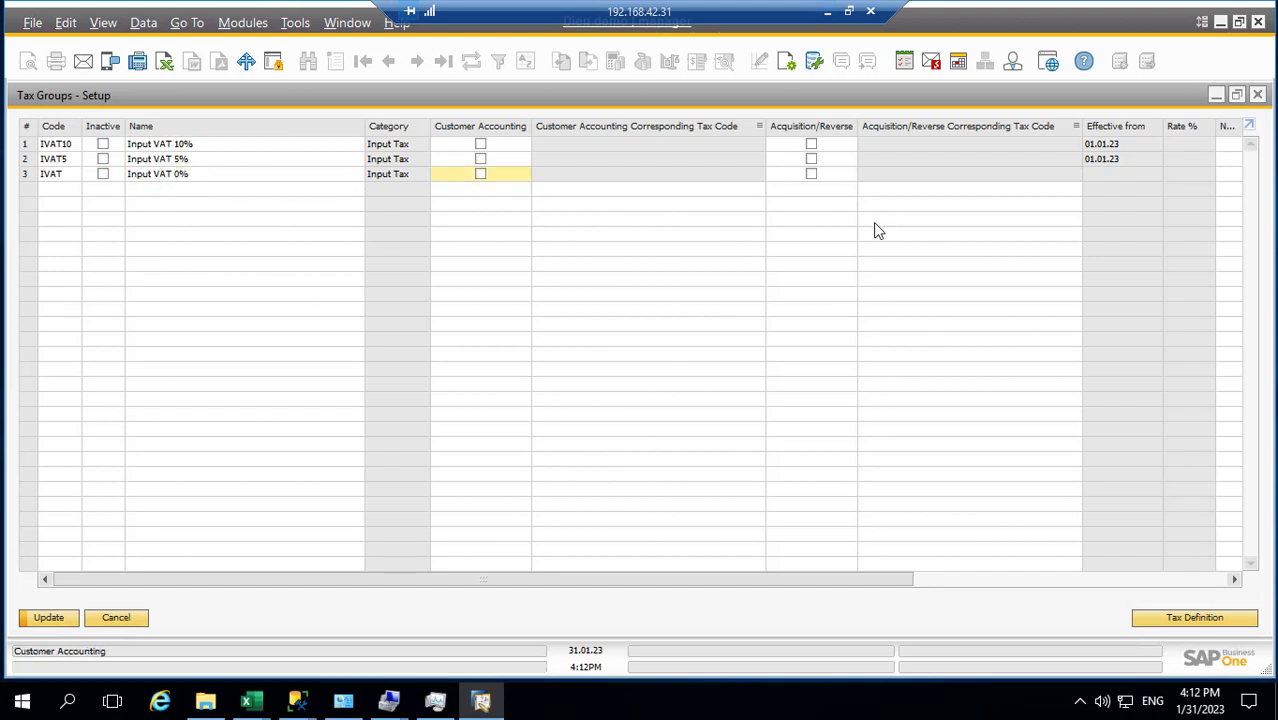
Step: Paste 1331 as the Tax Account of the IVAT tax group
{"action": "left_click_drag", "start_coordinate": [829, 586], "coordinate": [1112, 583]}
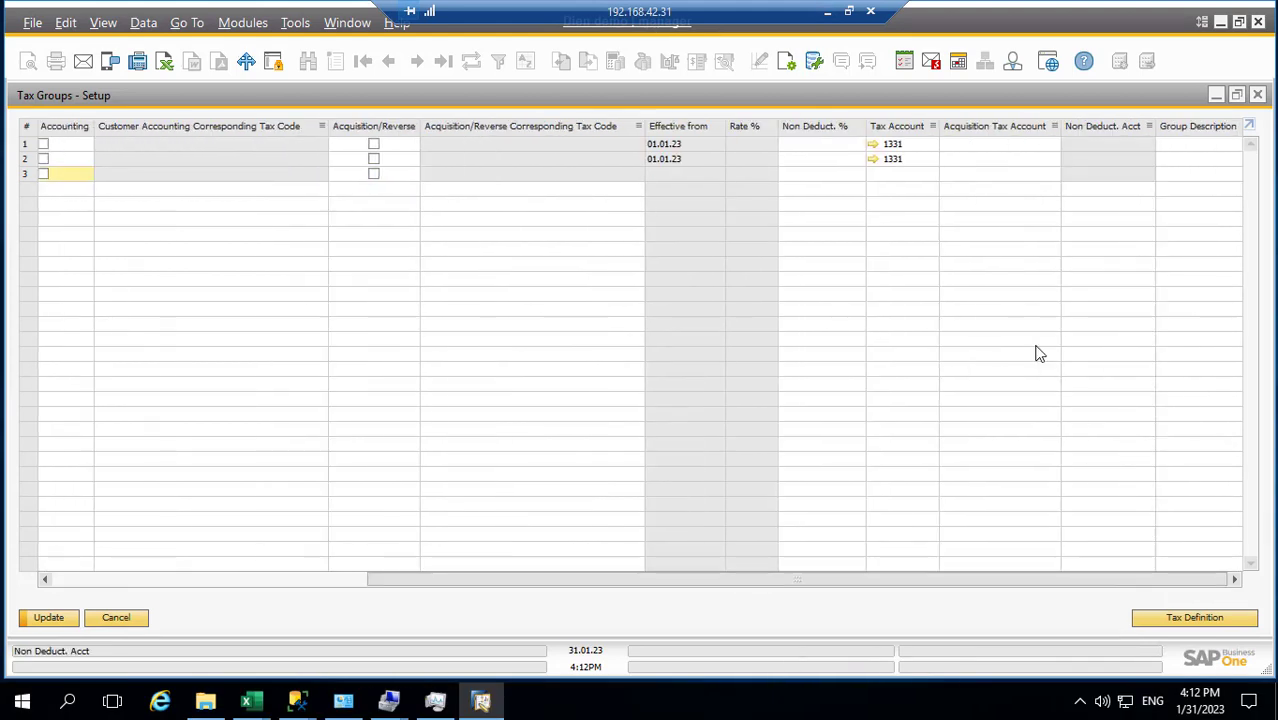
{"action": "left_click", "coordinate": [903, 161]}
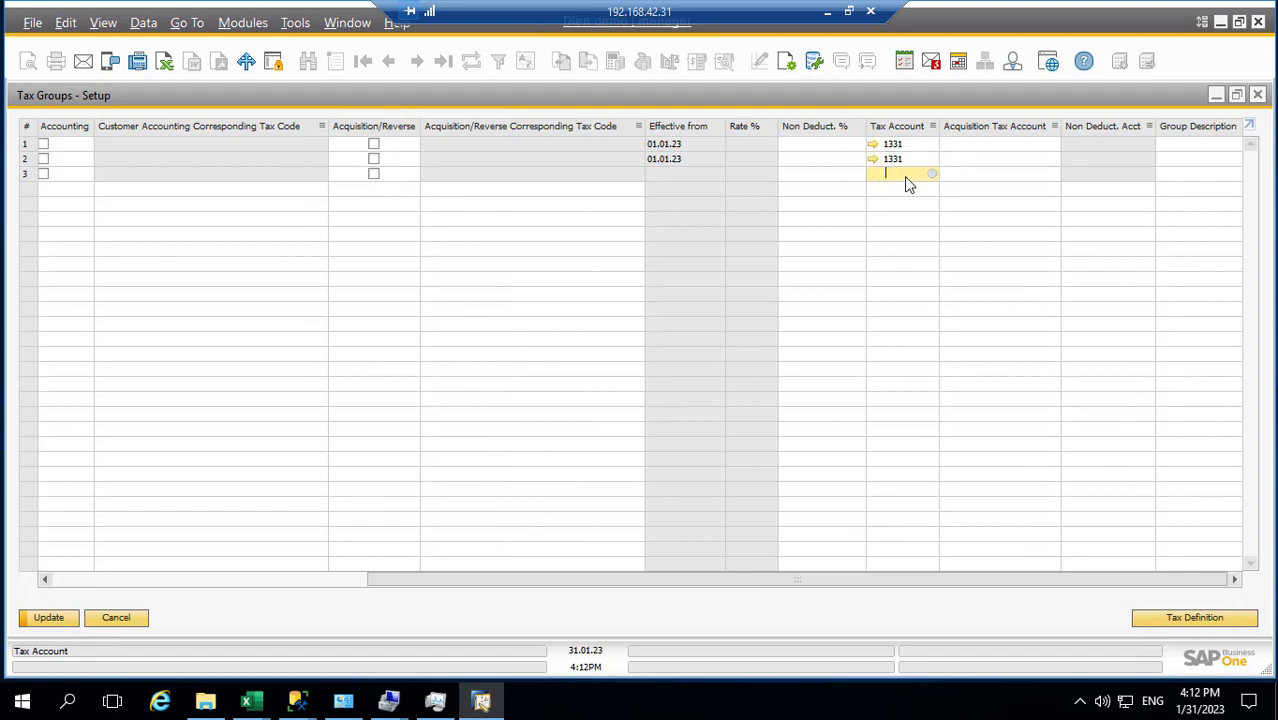
{"action": "key", "text": "ctrl+v"}
{"action": "key", "text": "Tab"}
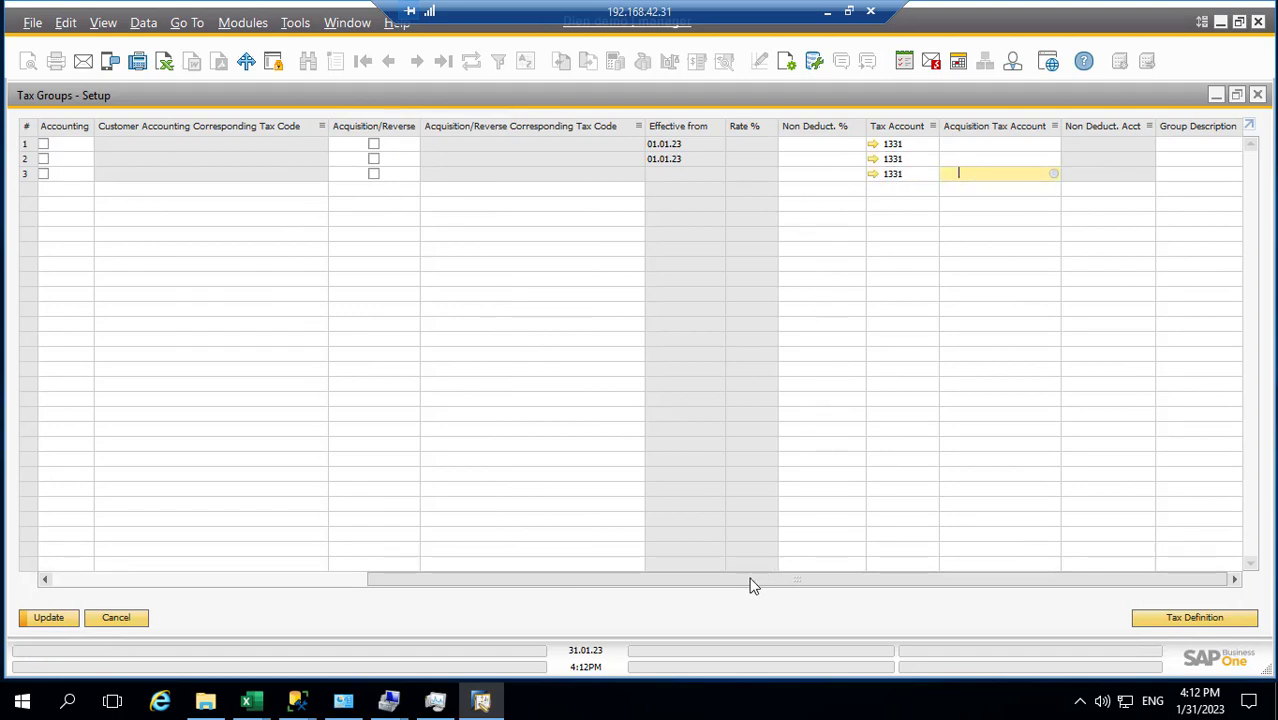
Step: Add a tax definition effective from 01.01.23 to the IVAT tax group and confirm it
{"action": "left_click_drag", "start_coordinate": [753, 580], "coordinate": [418, 600]}
{"action": "left_click", "coordinate": [1175, 617]}
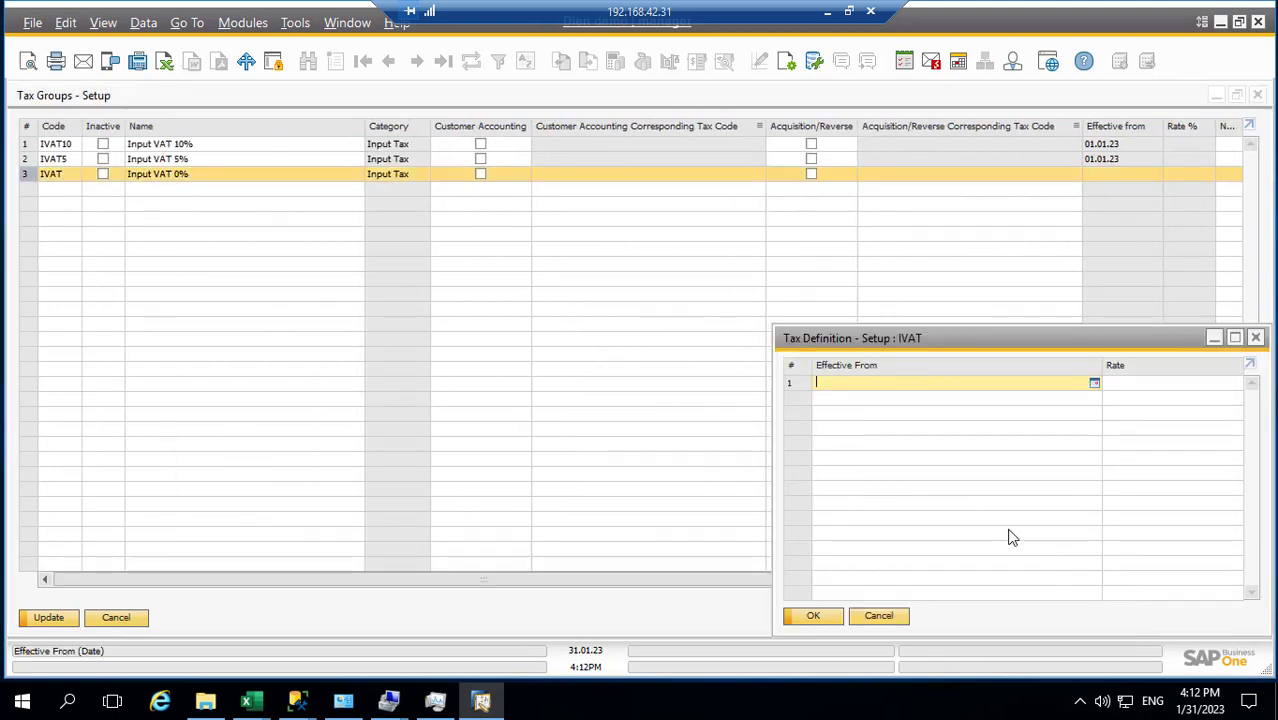
{"action": "type", "text": "0101"}
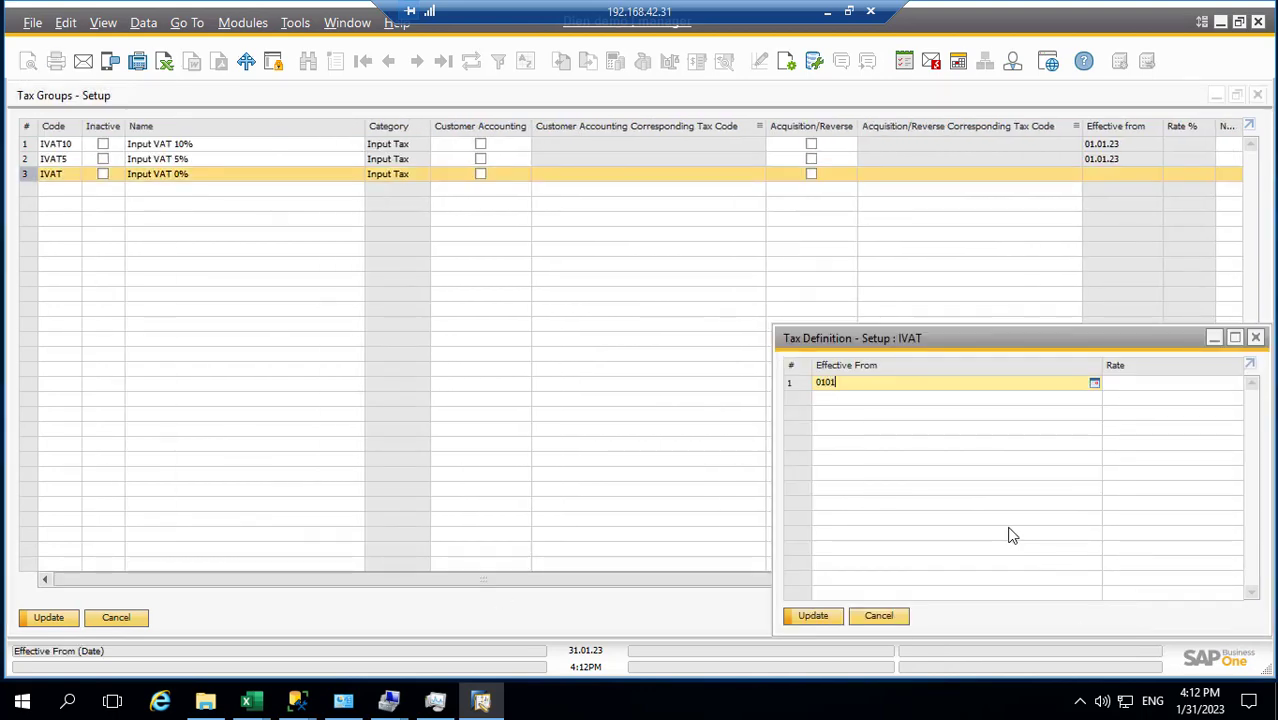
{"action": "key", "text": "Tab"}
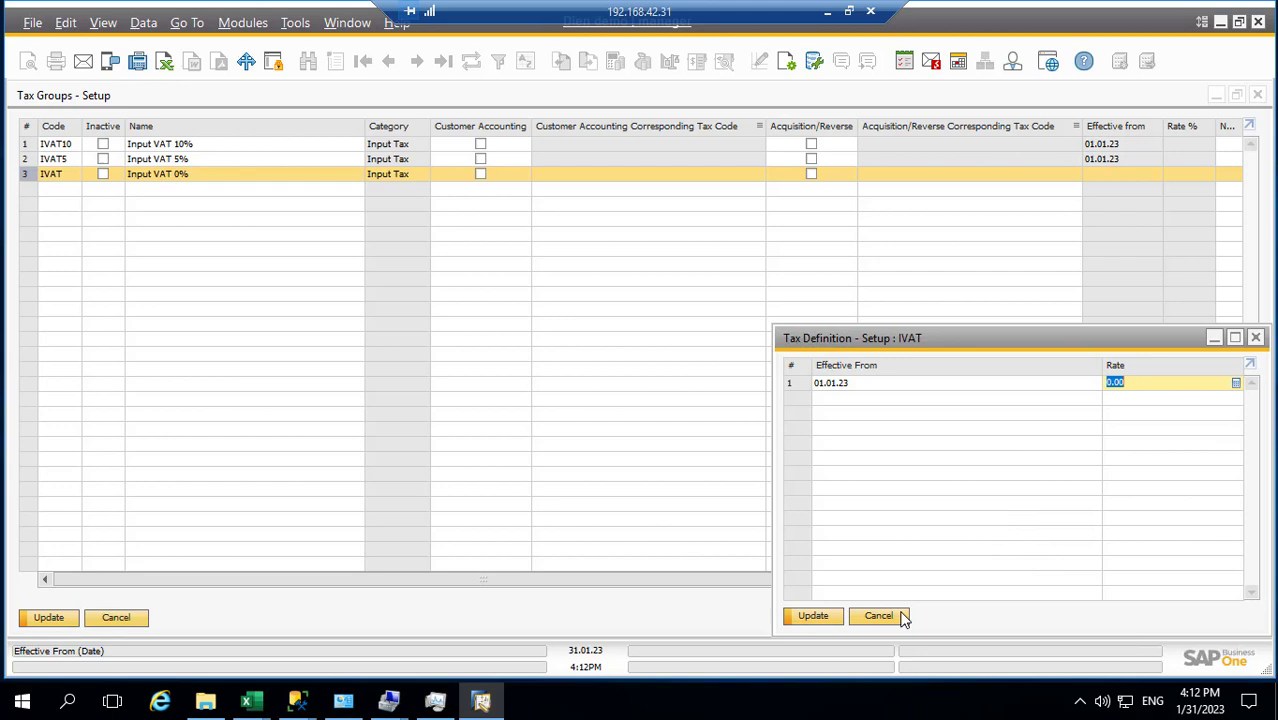
{"action": "left_click", "coordinate": [814, 616]}
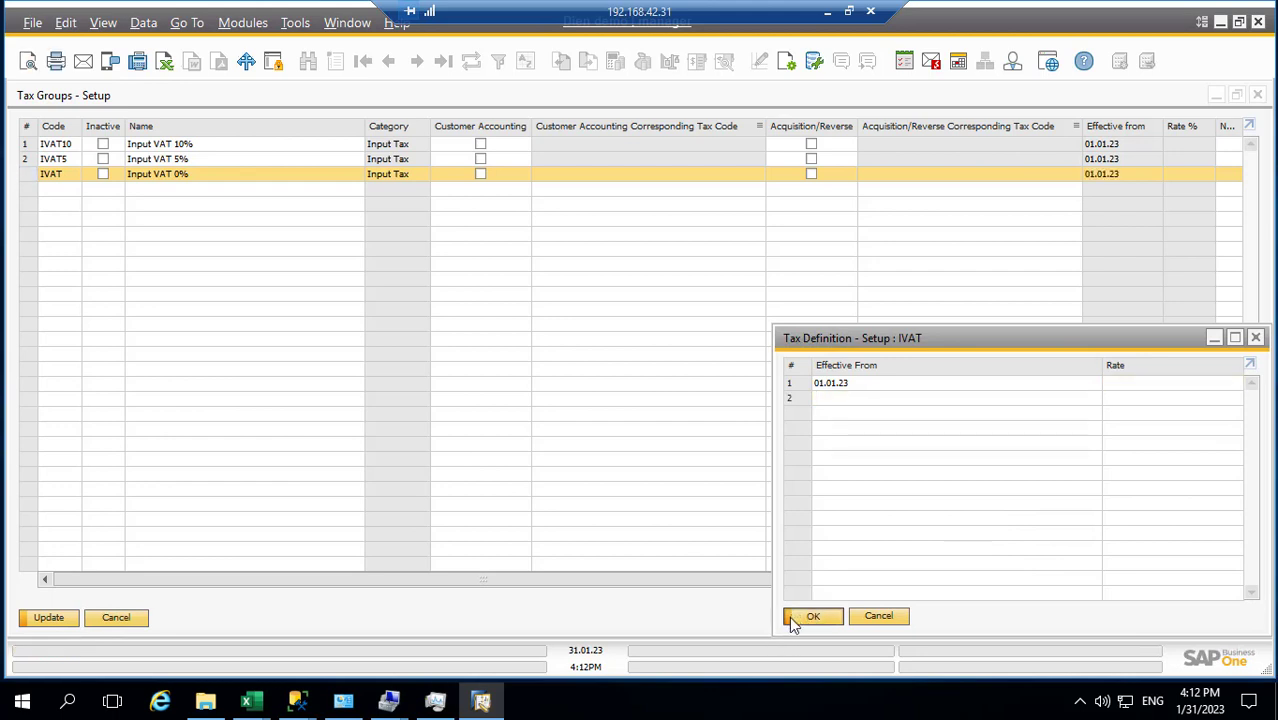
{"action": "left_click", "coordinate": [810, 617]}
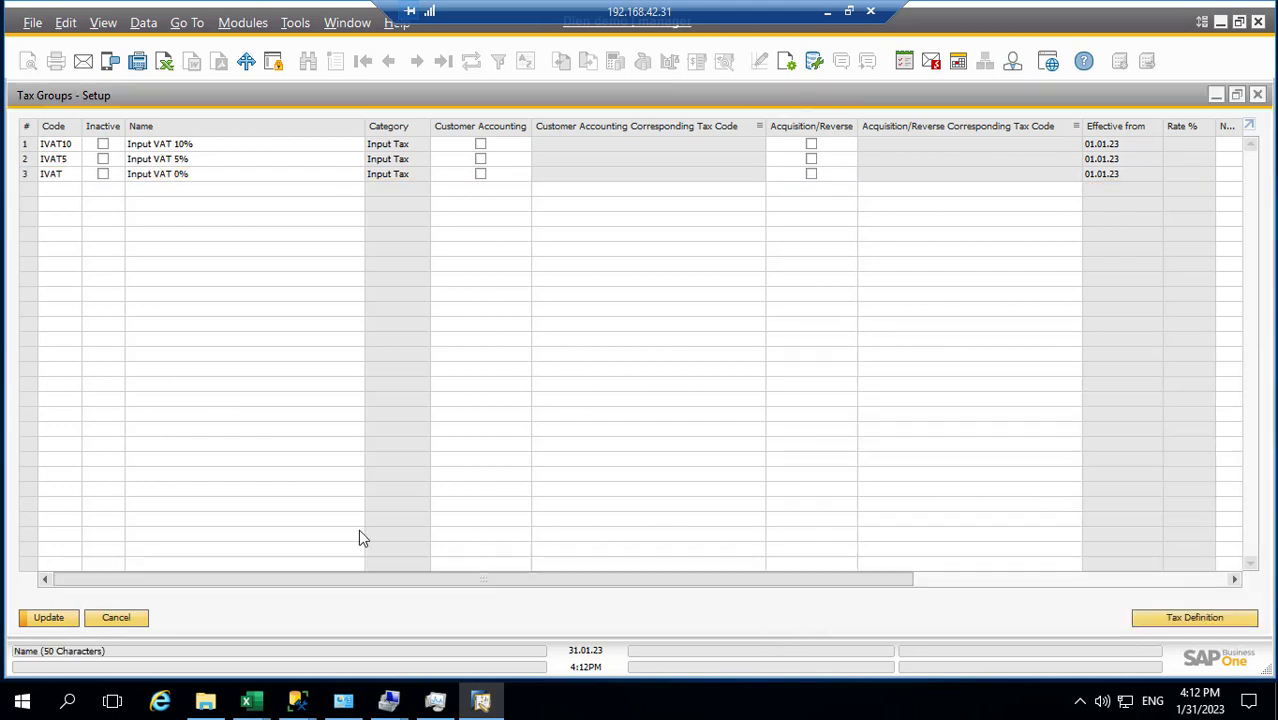
Step: Add a second line with a rate of 5 to the IVAT tax definition and save it
{"action": "left_click", "coordinate": [25, 160]}
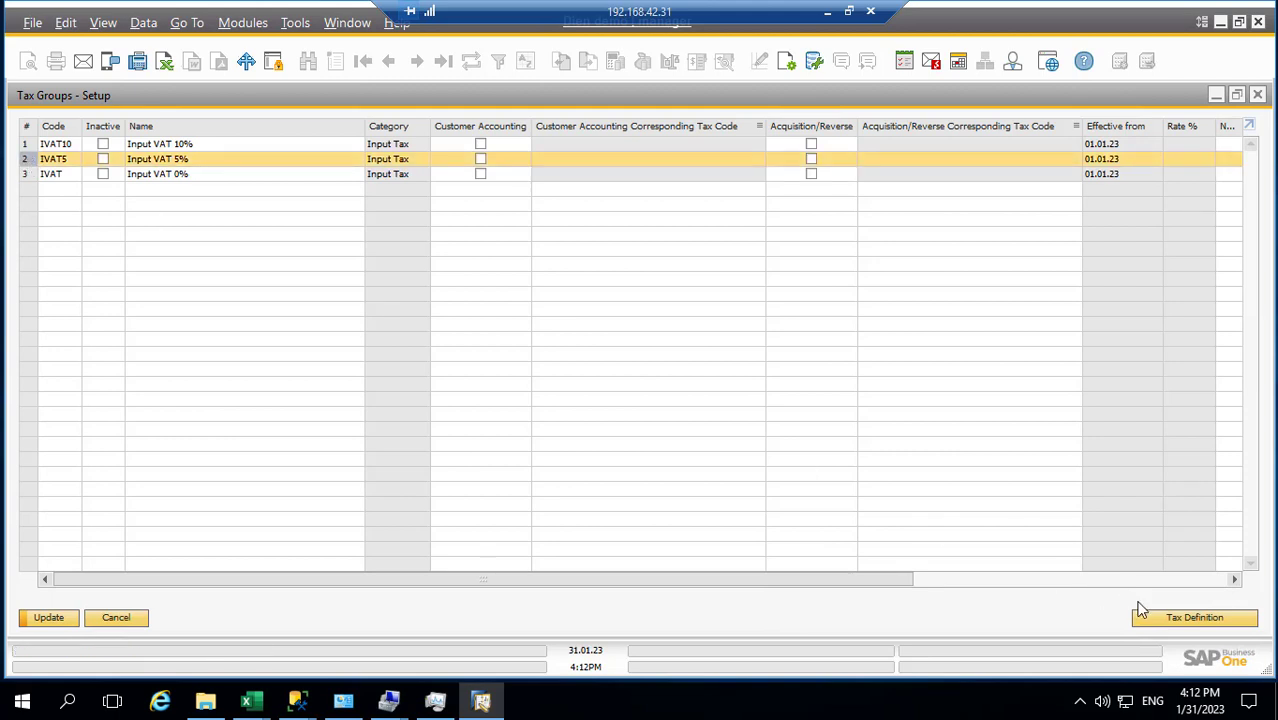
{"action": "key", "text": "Down"}
{"action": "left_click", "coordinate": [1161, 627]}
{"action": "left_click", "coordinate": [1137, 398]}
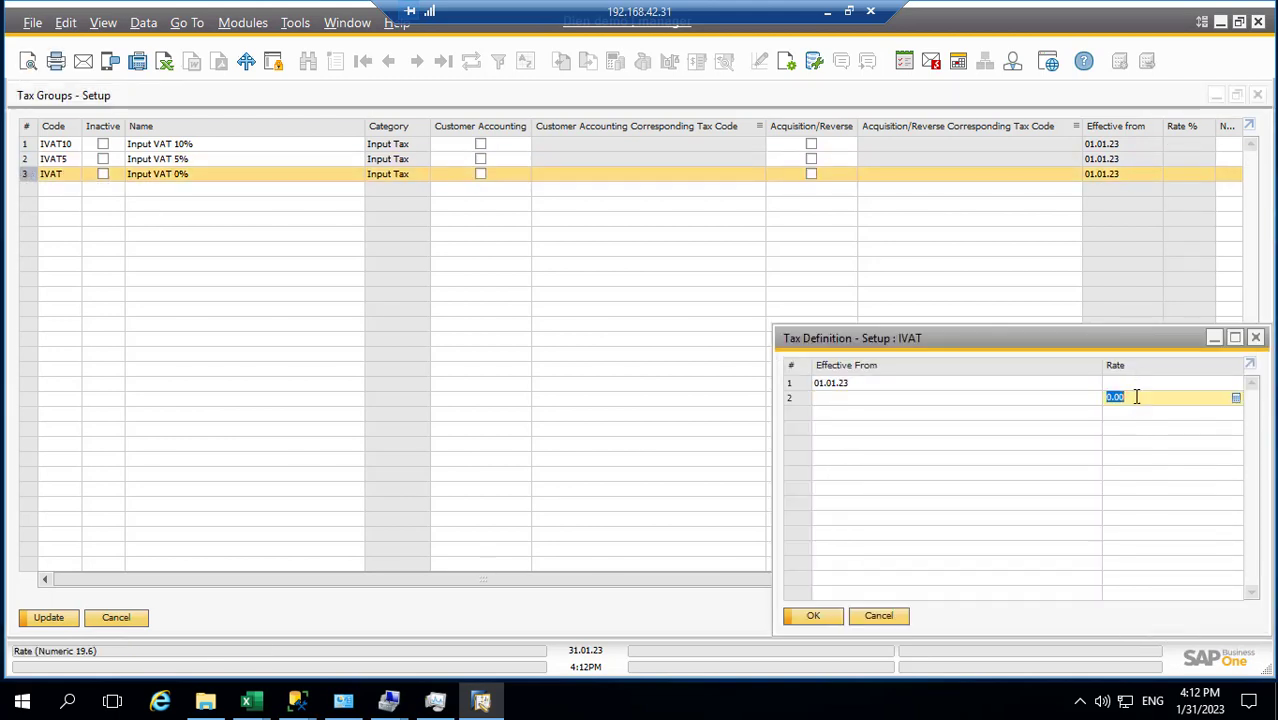
{"action": "type", "text": "5"}
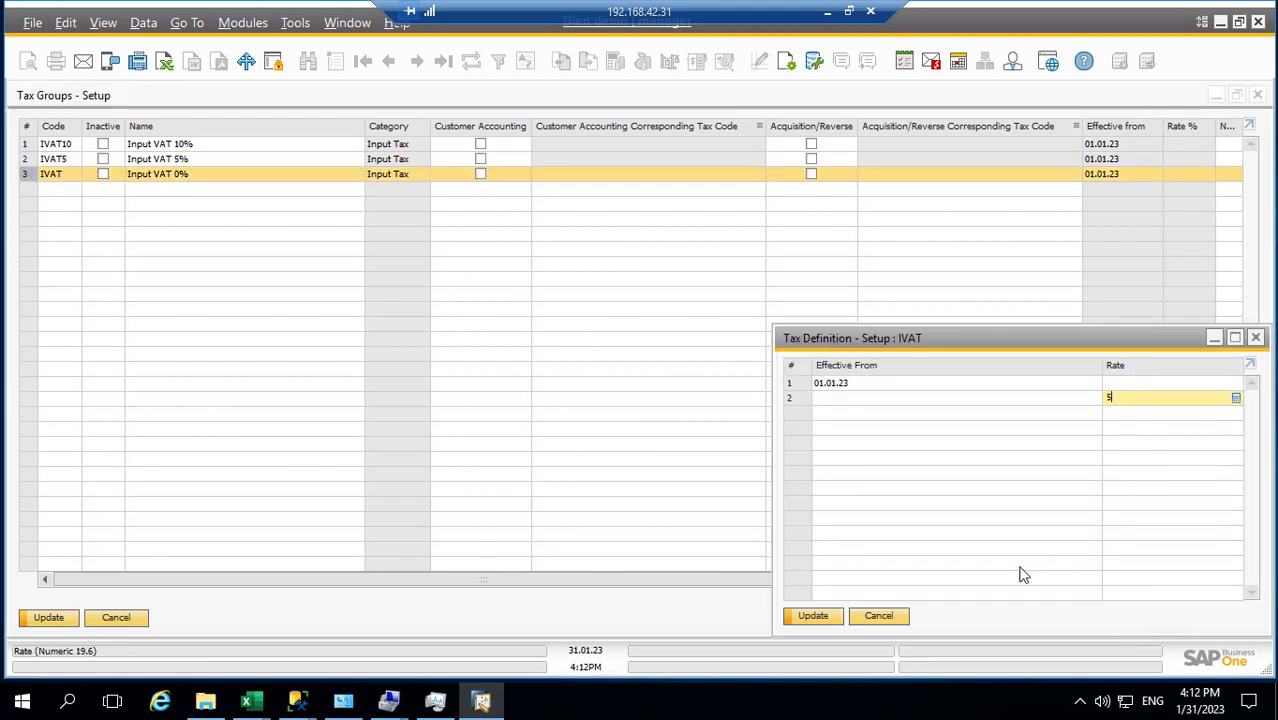
{"action": "left_click", "coordinate": [813, 617]}
{"action": "left_click", "coordinate": [813, 617]}
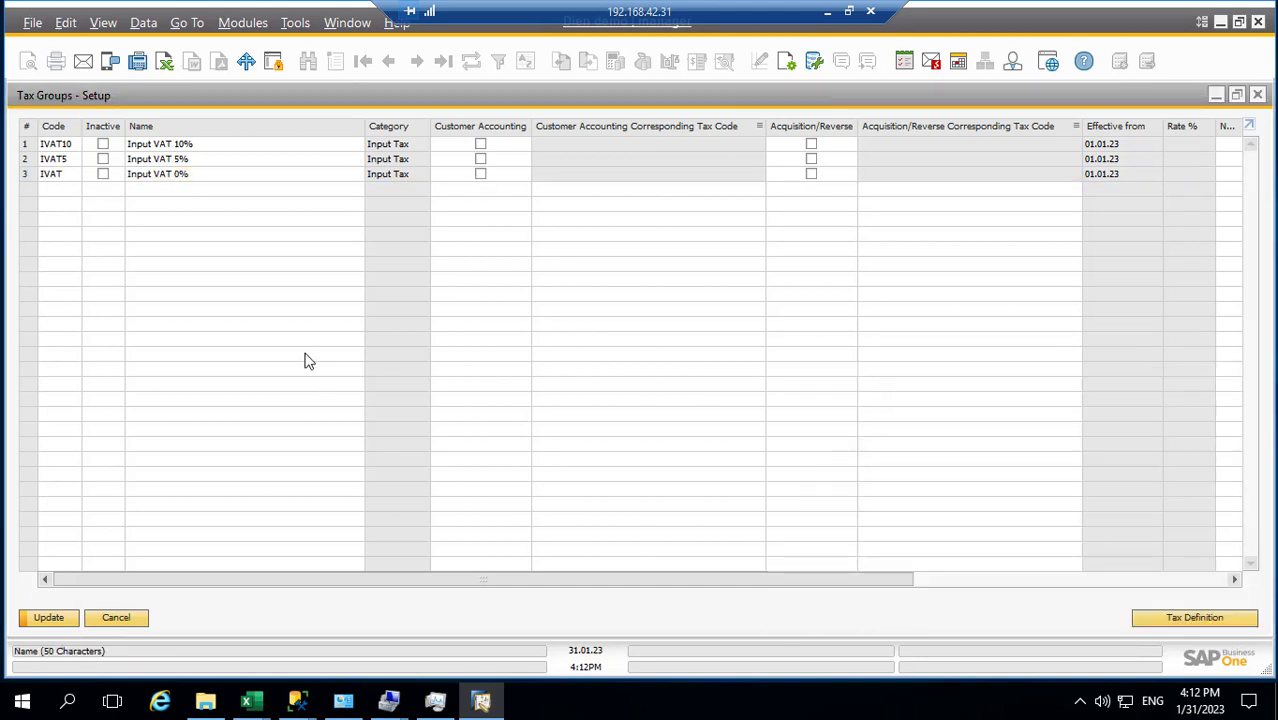
{"action": "left_click", "coordinate": [36, 145]}
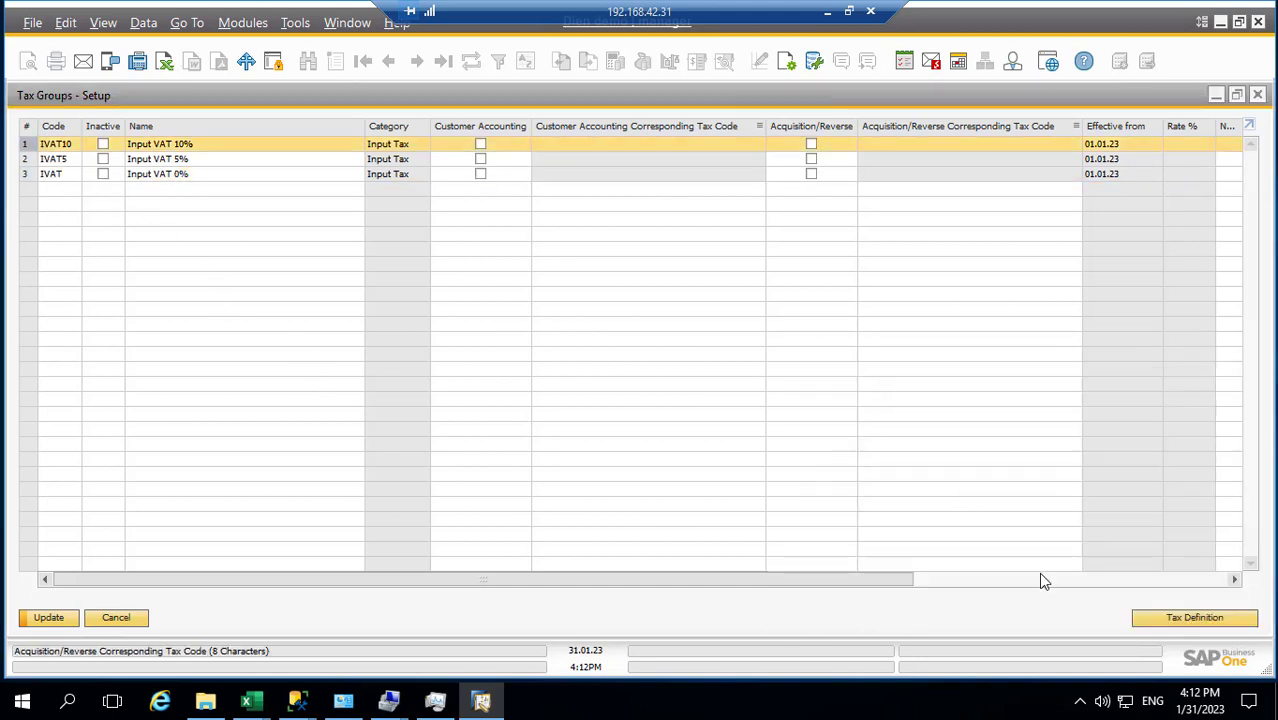
{"action": "key", "text": "Down"}
{"action": "key", "text": "Down"}
{"action": "left_click", "coordinate": [1143, 620]}
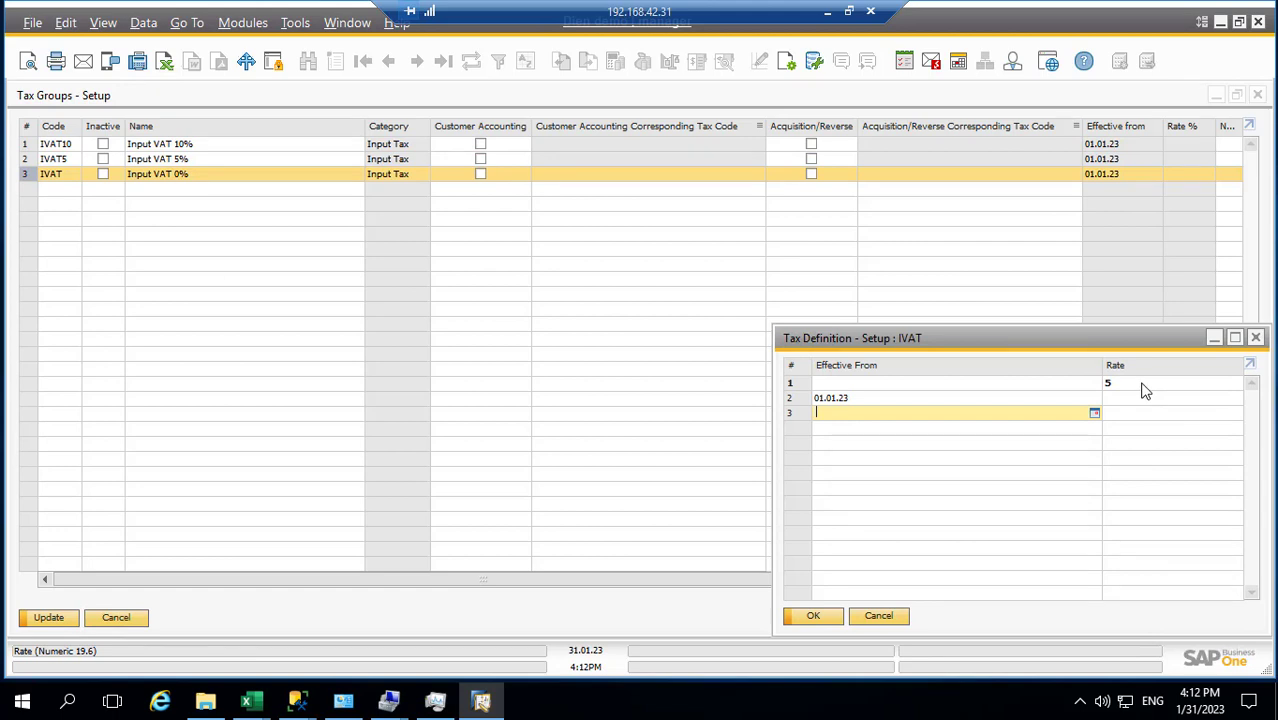
{"action": "key", "text": "shift+Tab"}
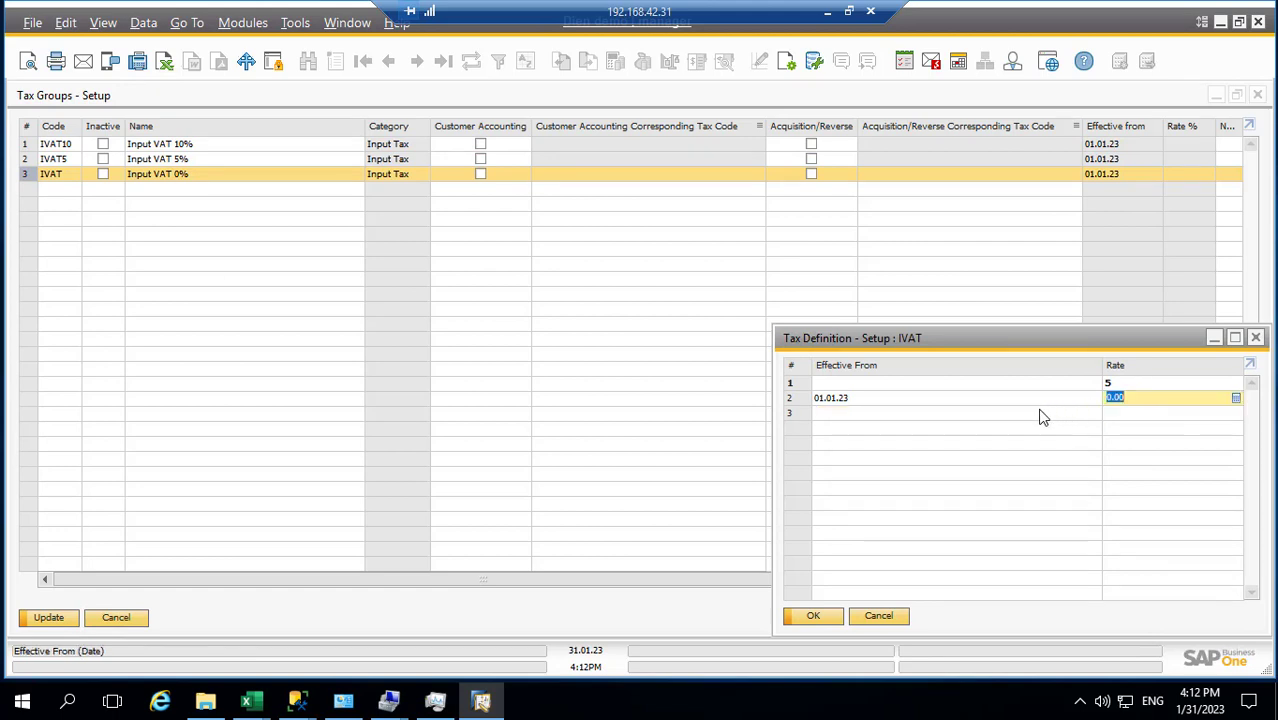
{"action": "left_click", "coordinate": [856, 398]}
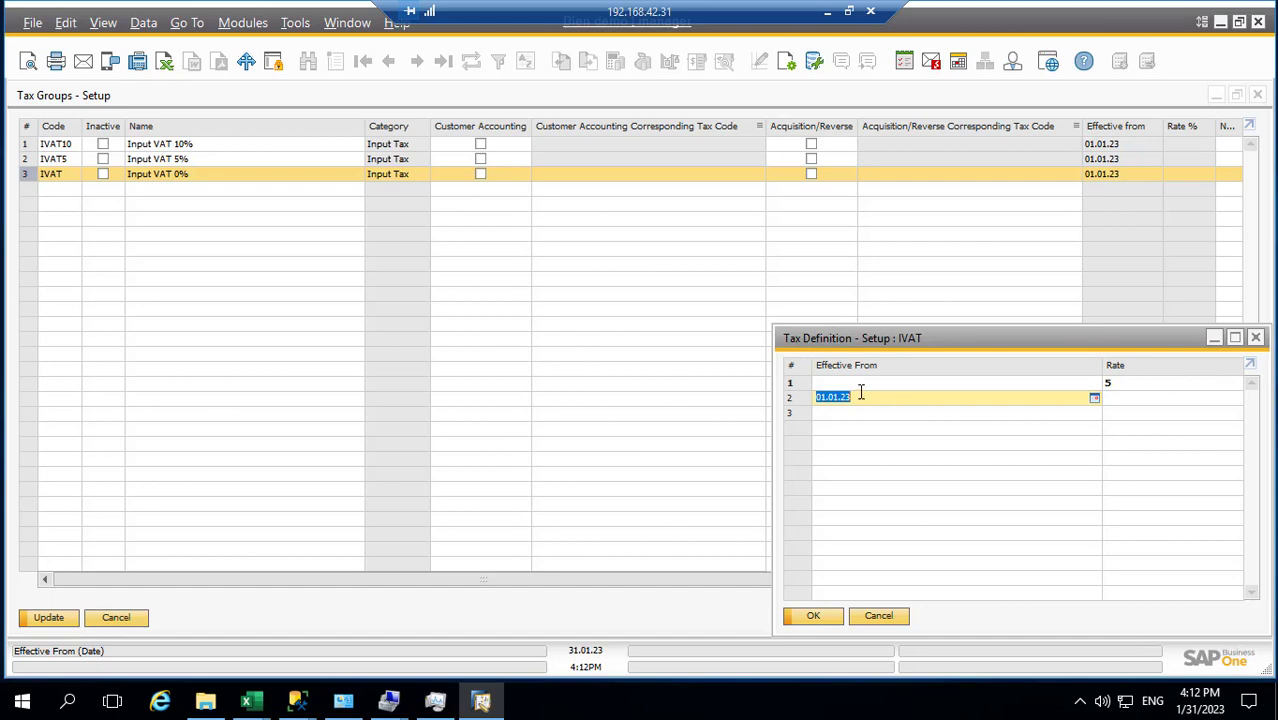
{"action": "key", "text": "BackSpace"}
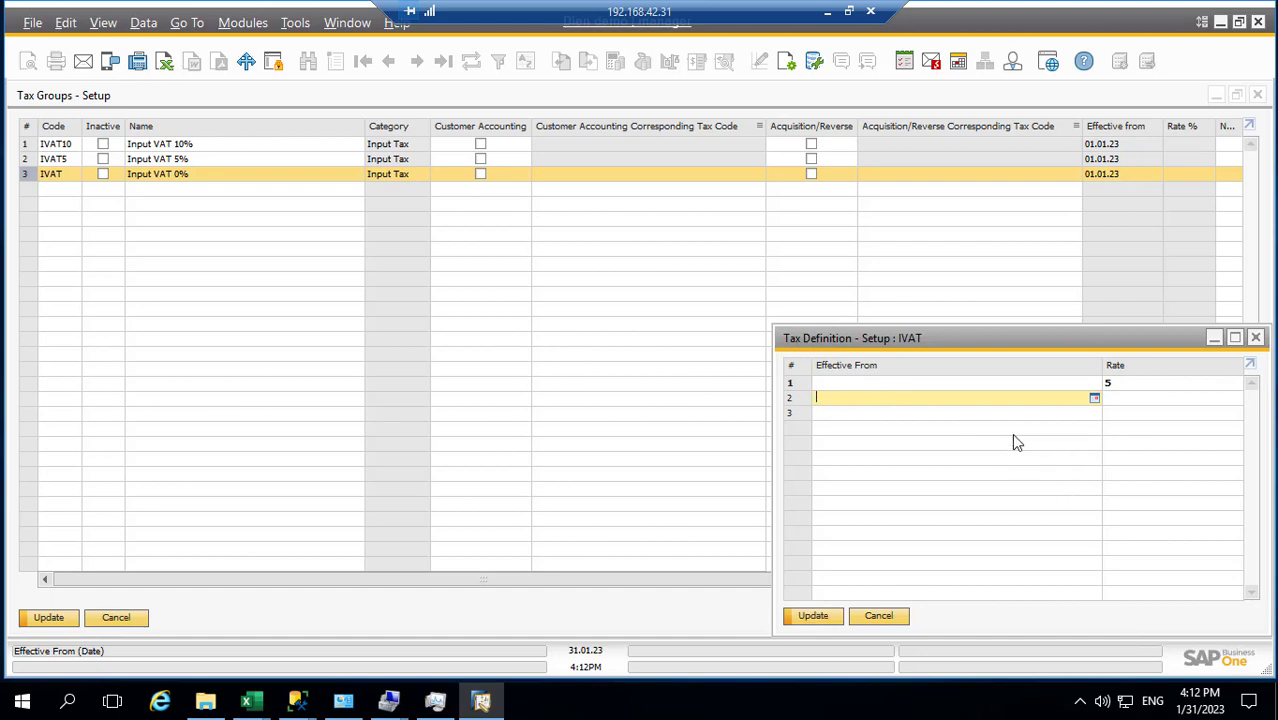
{"action": "left_click", "coordinate": [879, 616]}
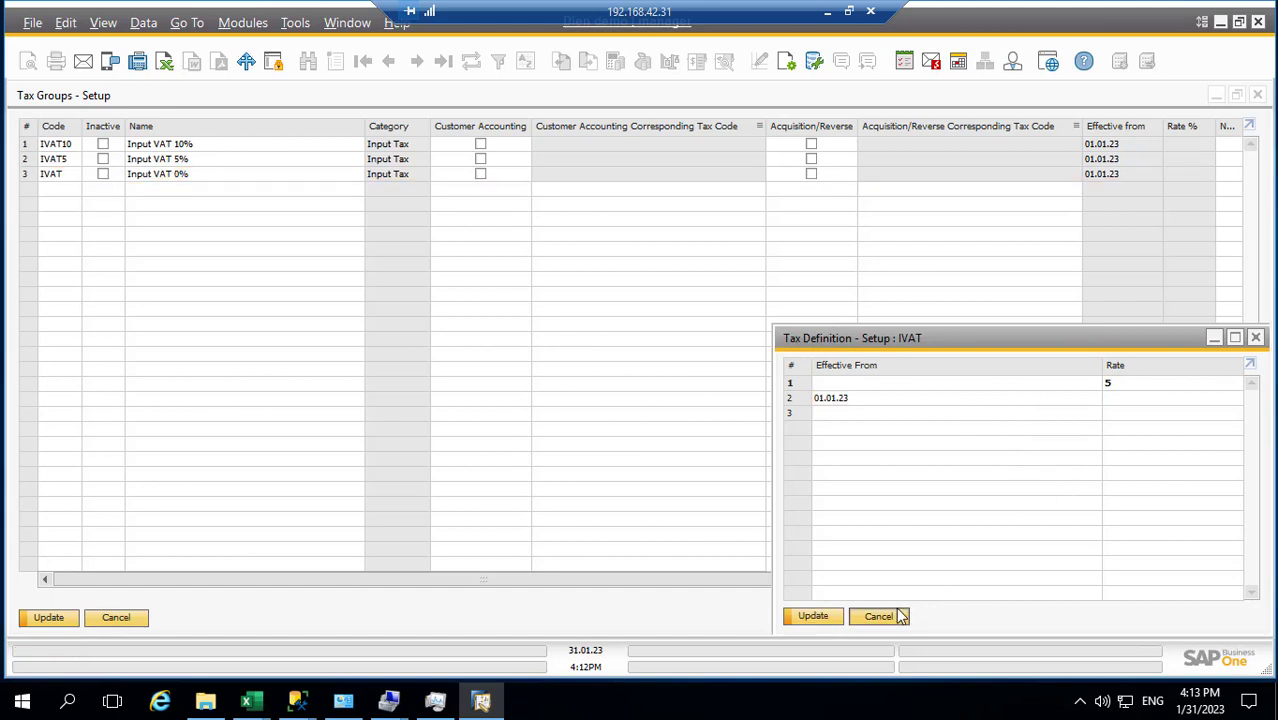
Step: Reopen the IVAT tax definition and remove its line dated 01.01.23
{"action": "left_click", "coordinate": [25, 144]}
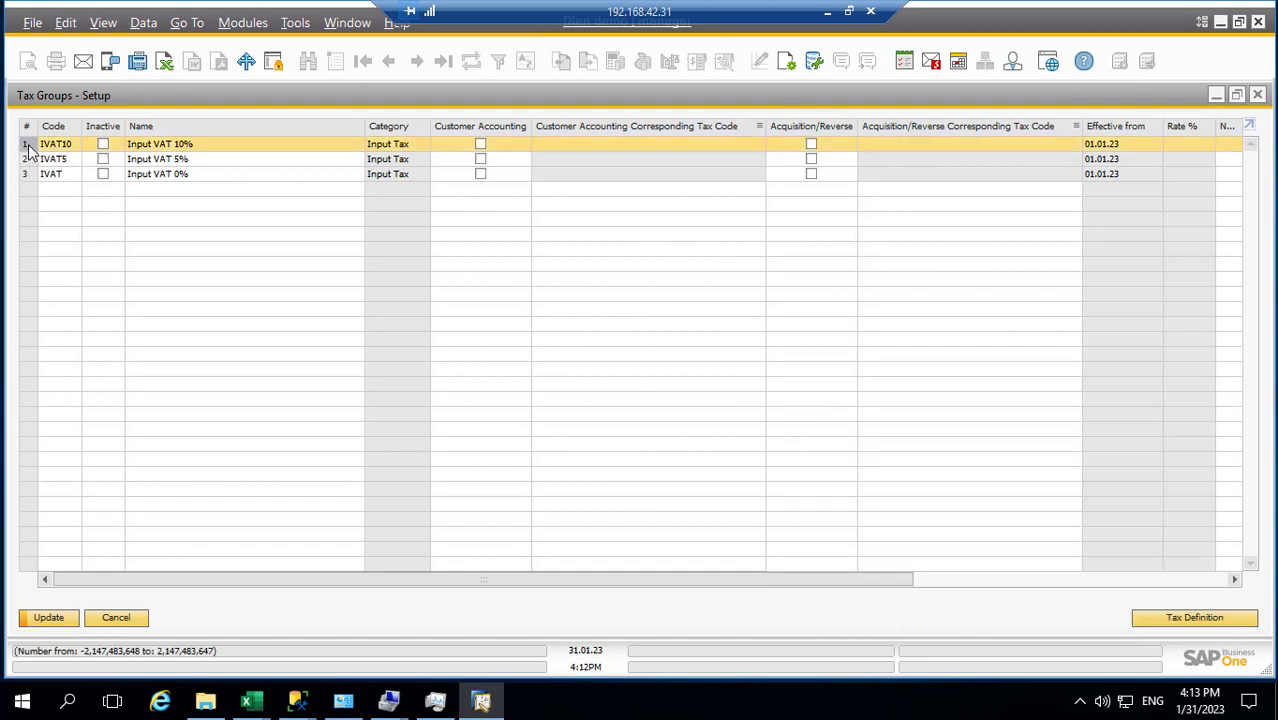
{"action": "left_click", "coordinate": [1177, 620]}
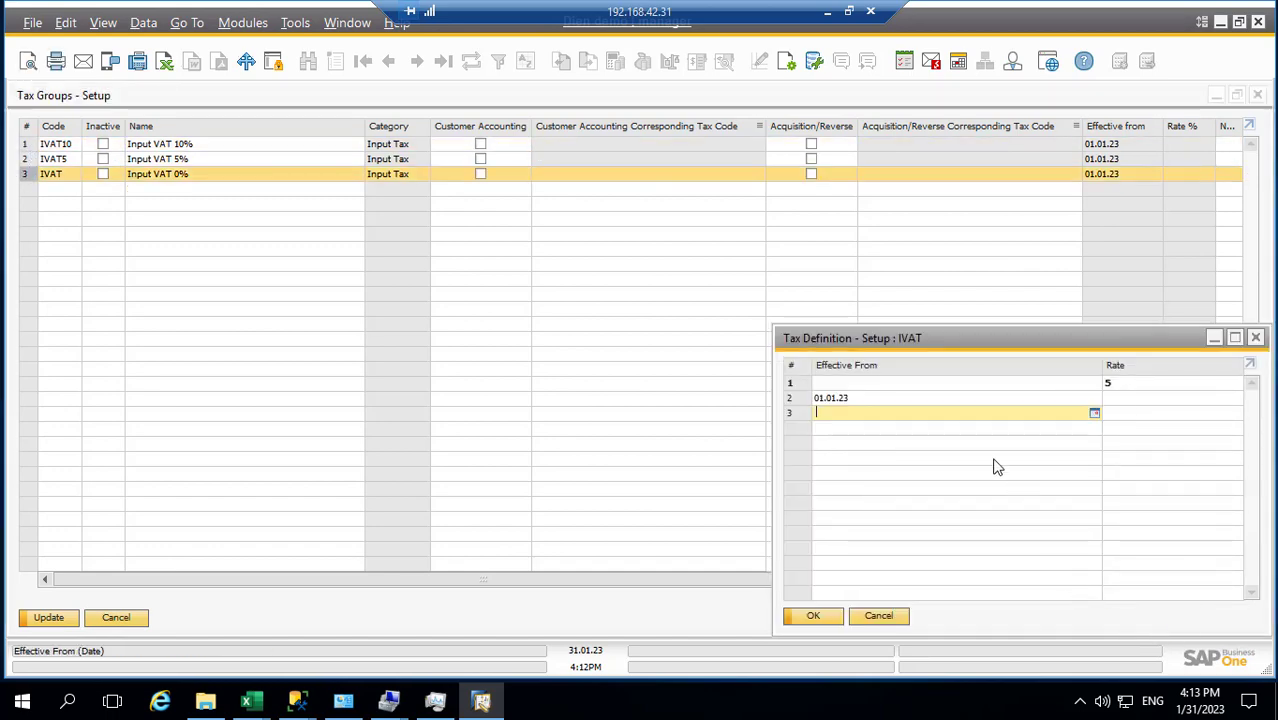
{"action": "left_click", "coordinate": [803, 404]}
{"action": "right_click", "coordinate": [803, 402]}
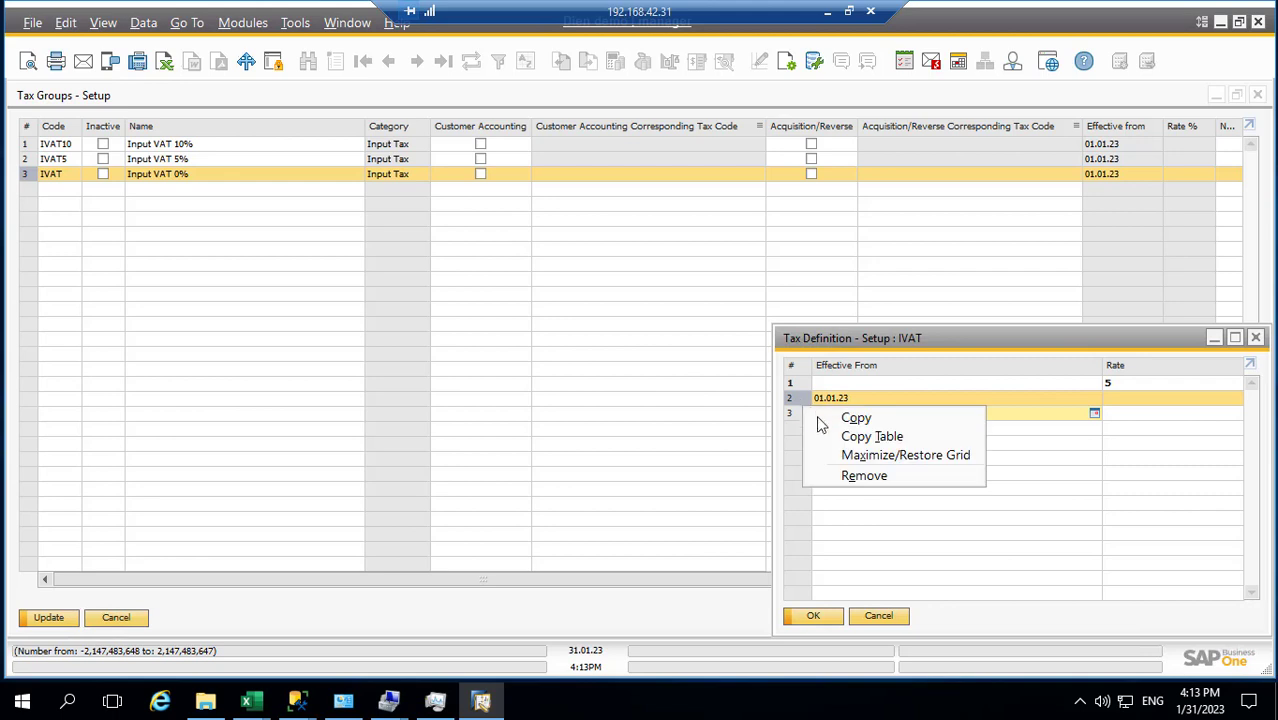
{"action": "left_click", "coordinate": [864, 476]}
Step: Set the remaining IVAT tax definition line to effective from 01.01.23 with a rate of 10 and save it
{"action": "left_click", "coordinate": [857, 382]}
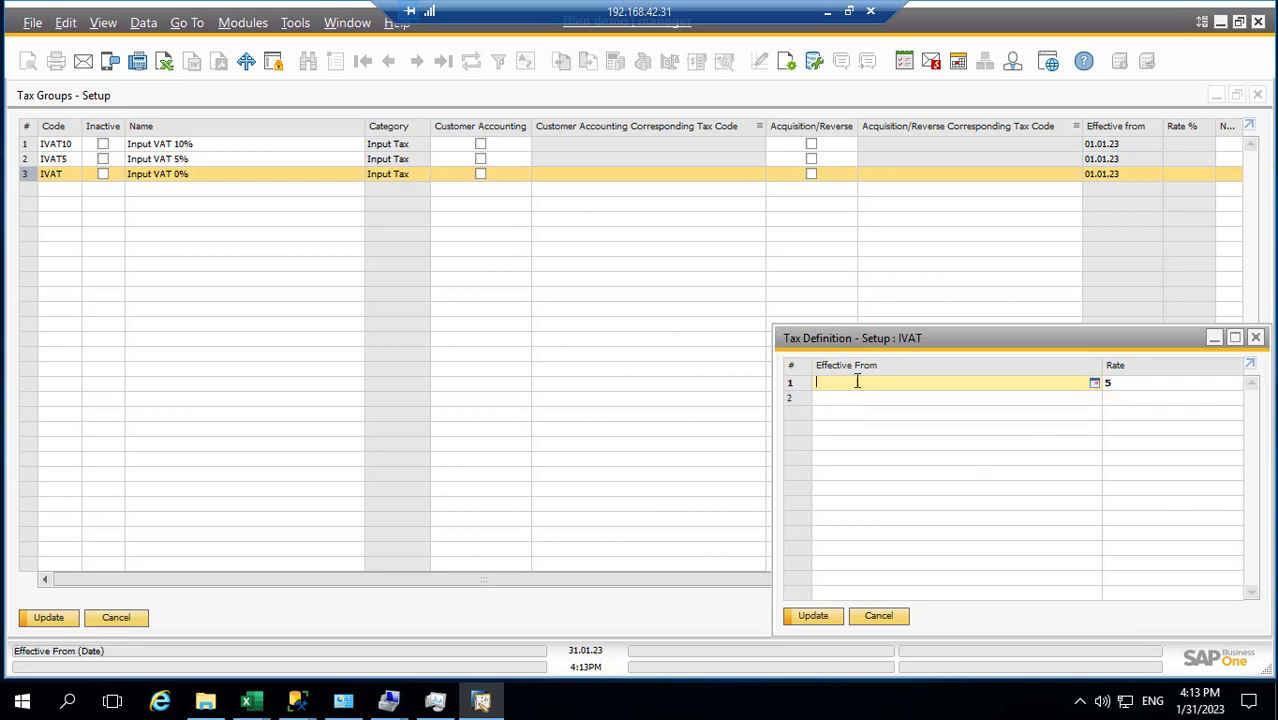
{"action": "type", "text": "01.01.23"}
{"action": "key", "text": "Tab"}
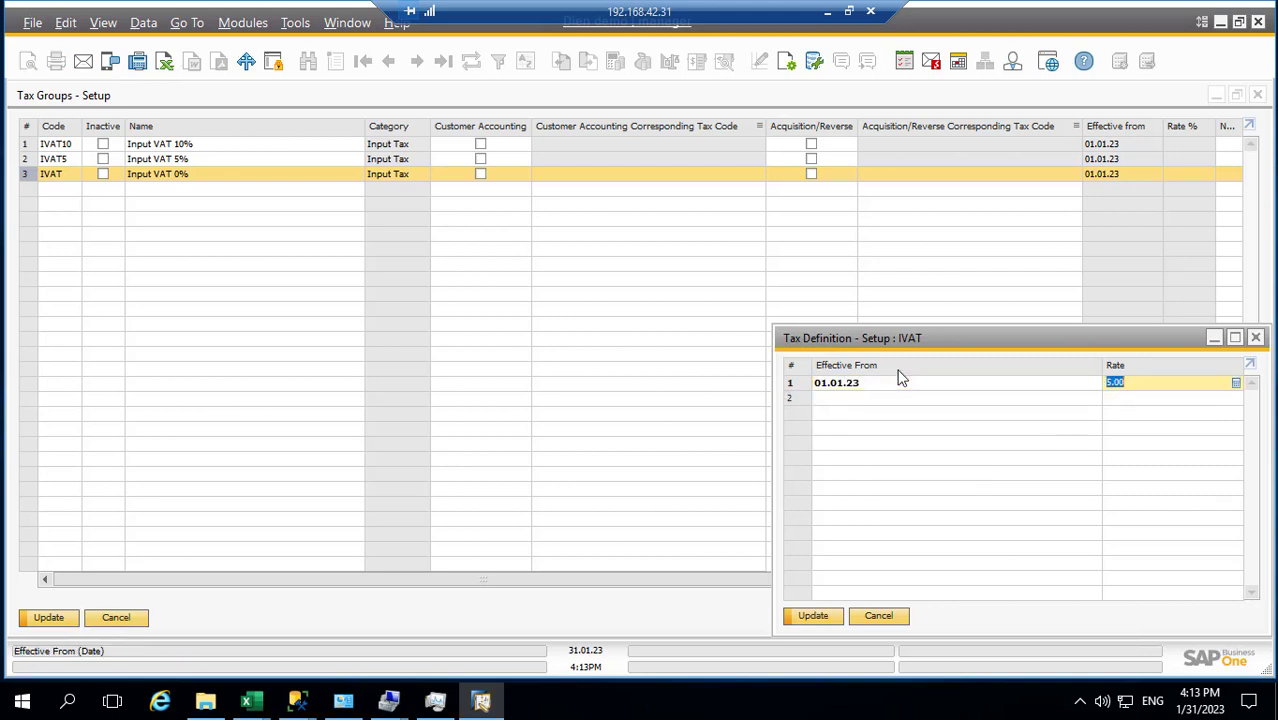
{"action": "key", "text": "Tab"}
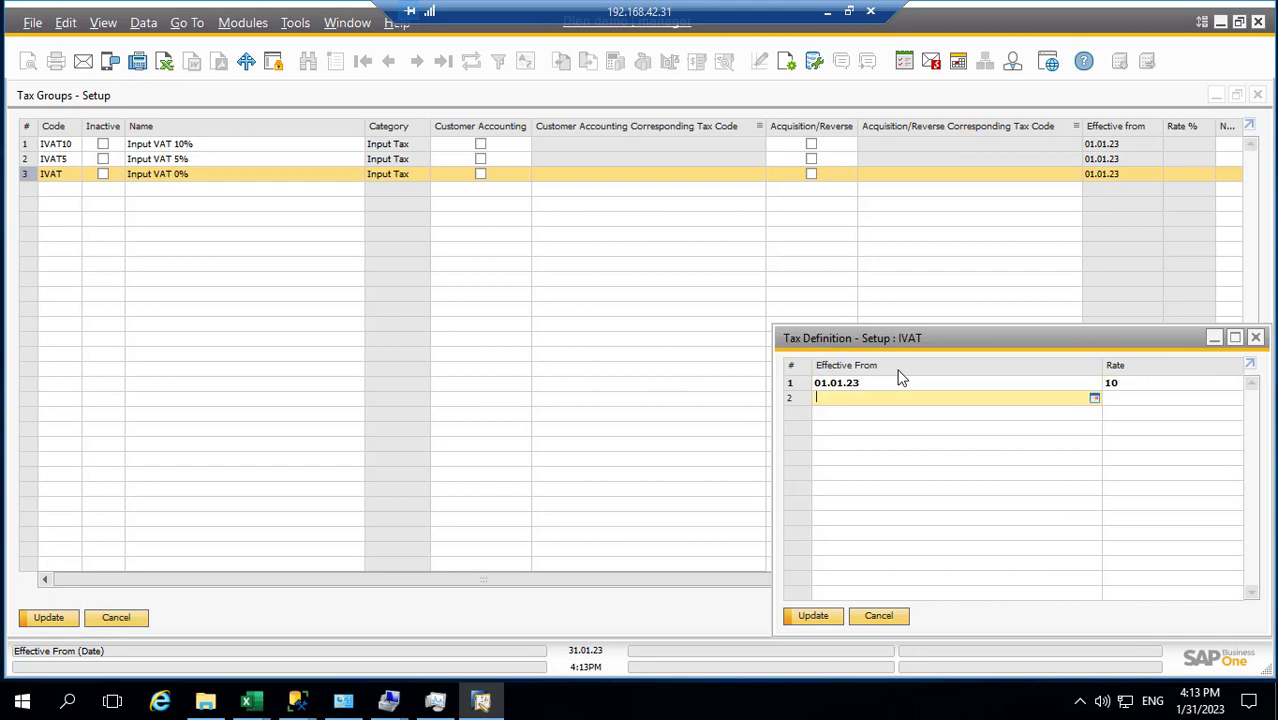
{"action": "left_click", "coordinate": [813, 617]}
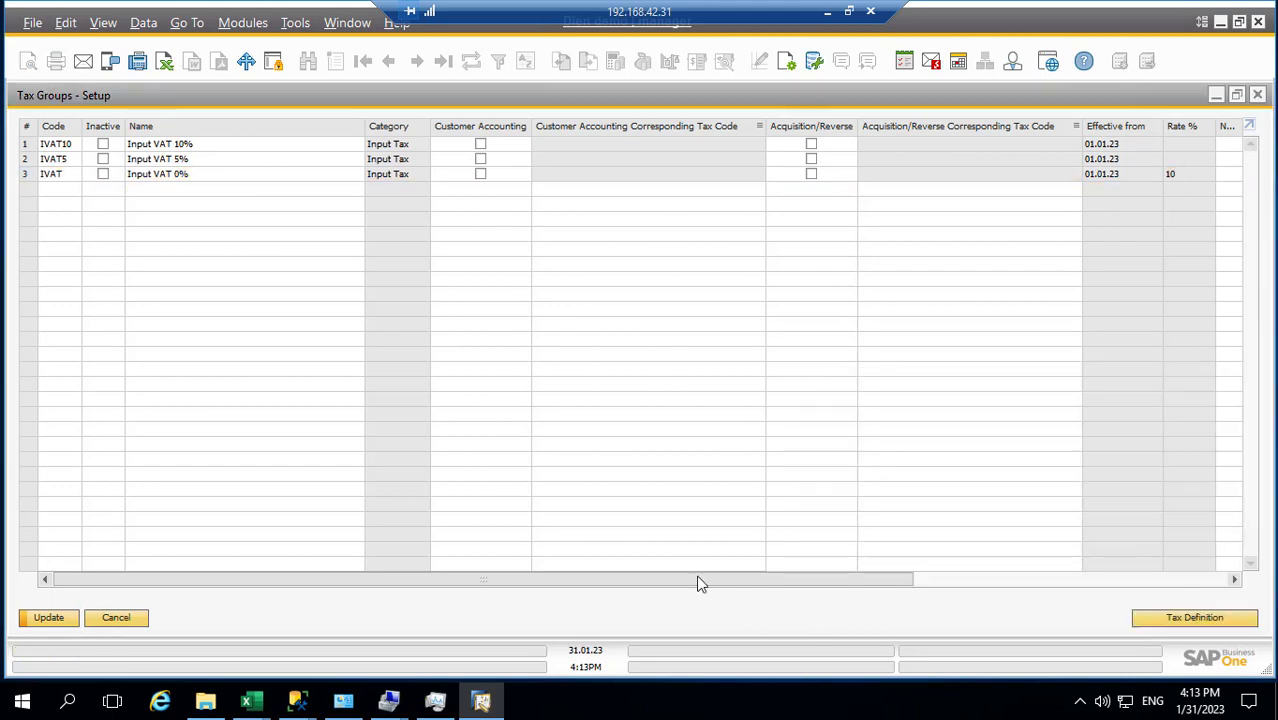
Step: Check the IVAT tax definition and save the tax group setup
{"action": "left_click", "coordinate": [30, 174]}
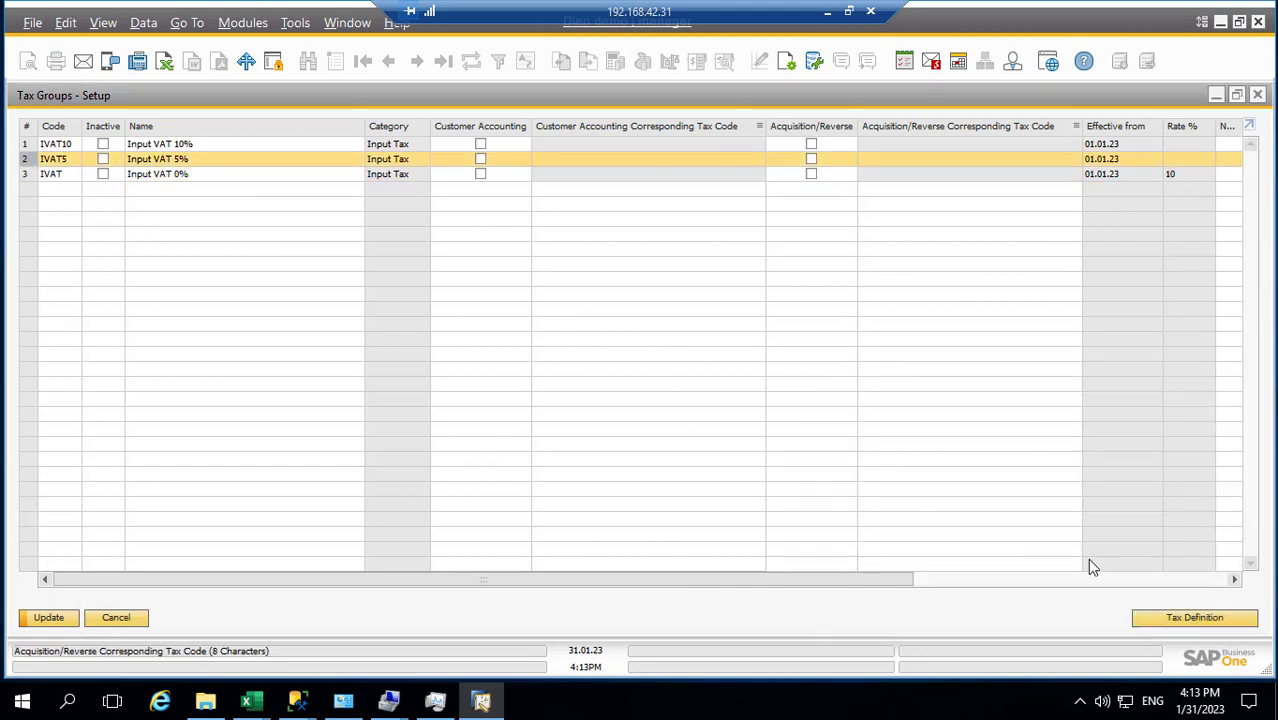
{"action": "left_click", "coordinate": [1157, 619]}
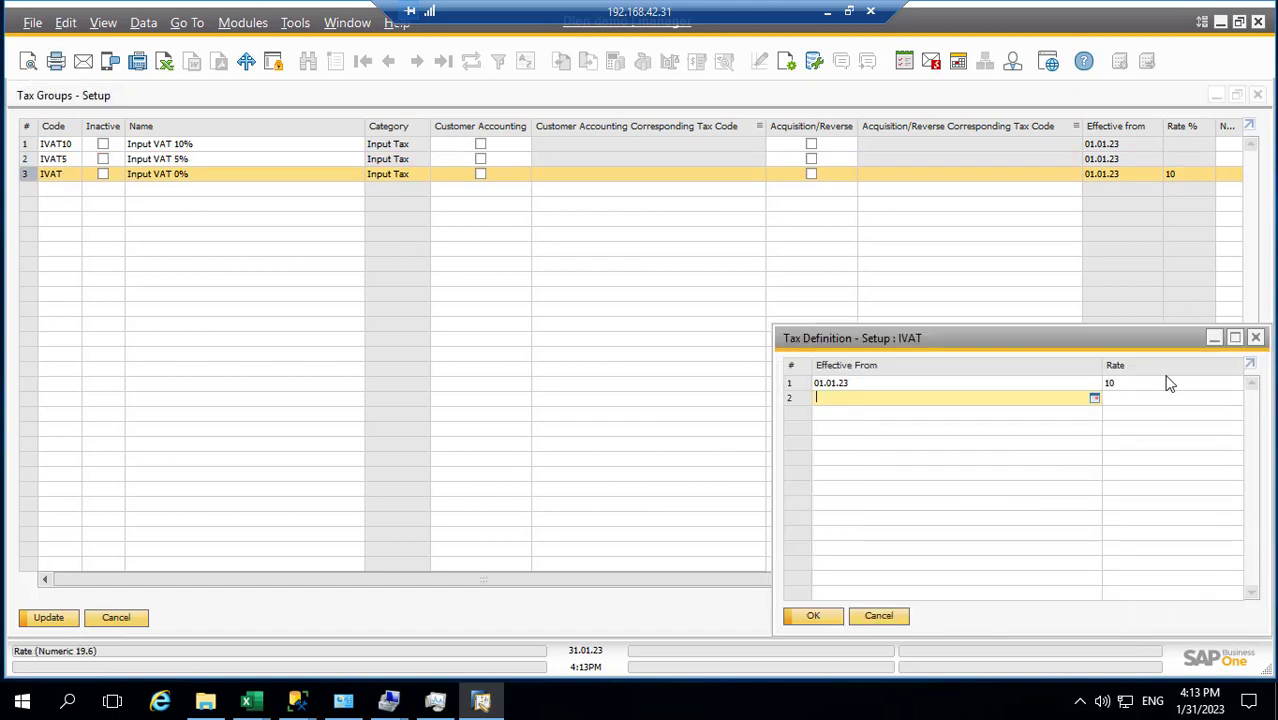
{"action": "left_click", "coordinate": [878, 616]}
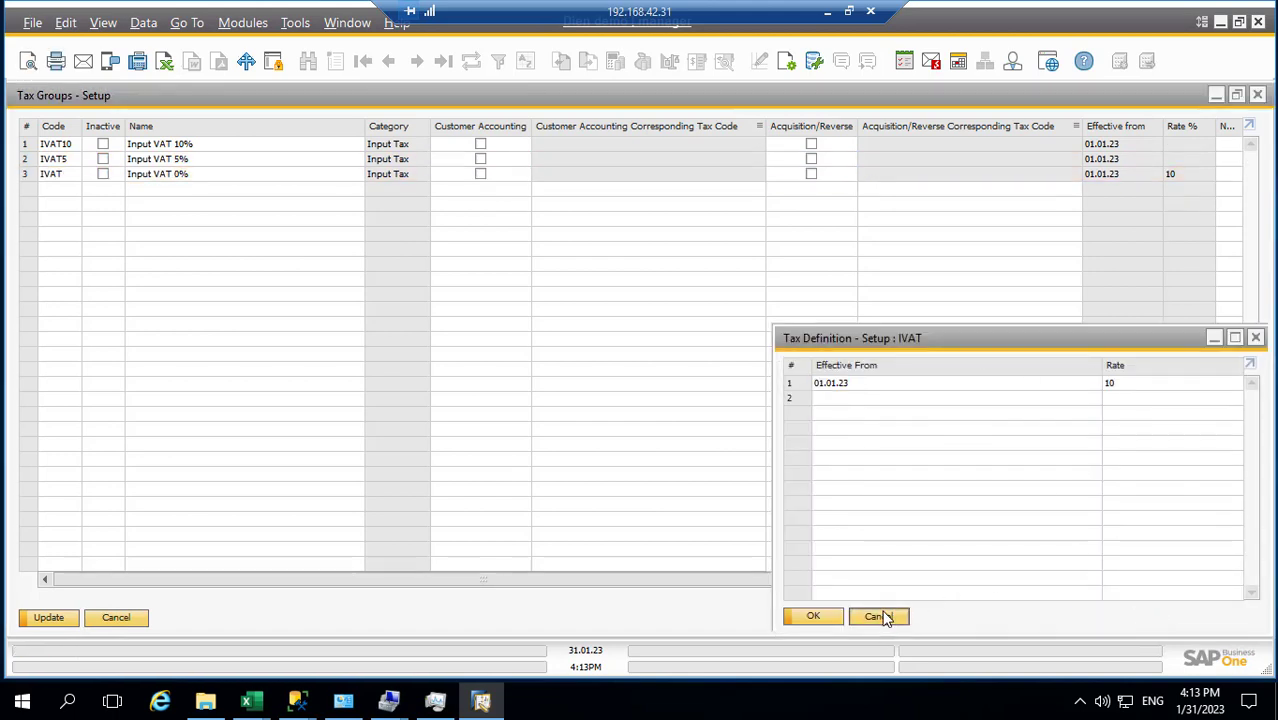
{"action": "left_click", "coordinate": [45, 618]}
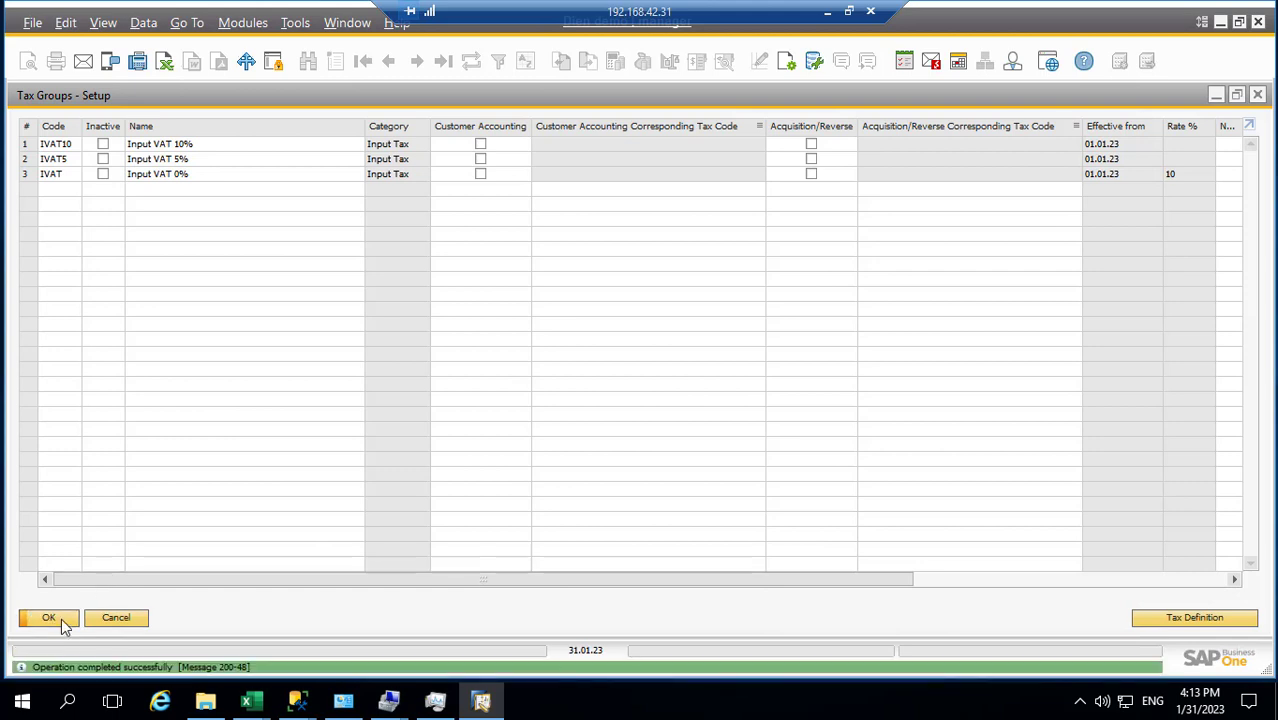
{"action": "left_click", "coordinate": [27, 175]}
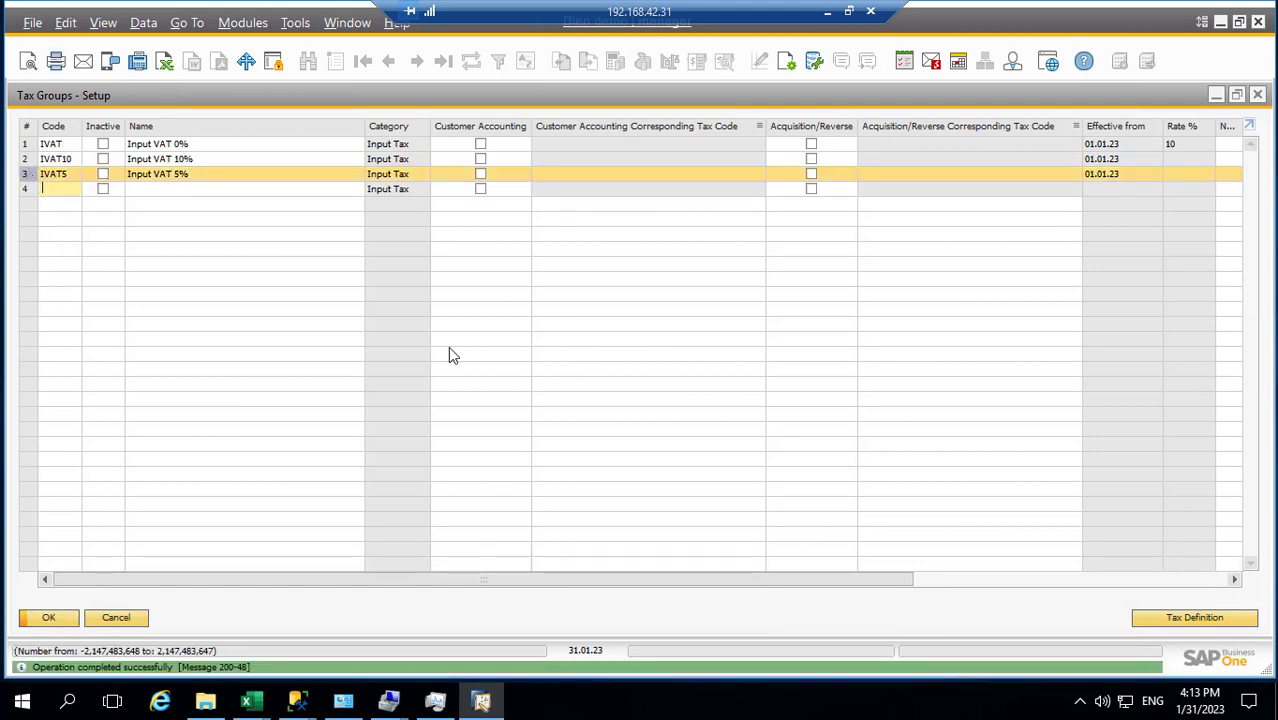
{"action": "left_click", "coordinate": [1150, 619]}
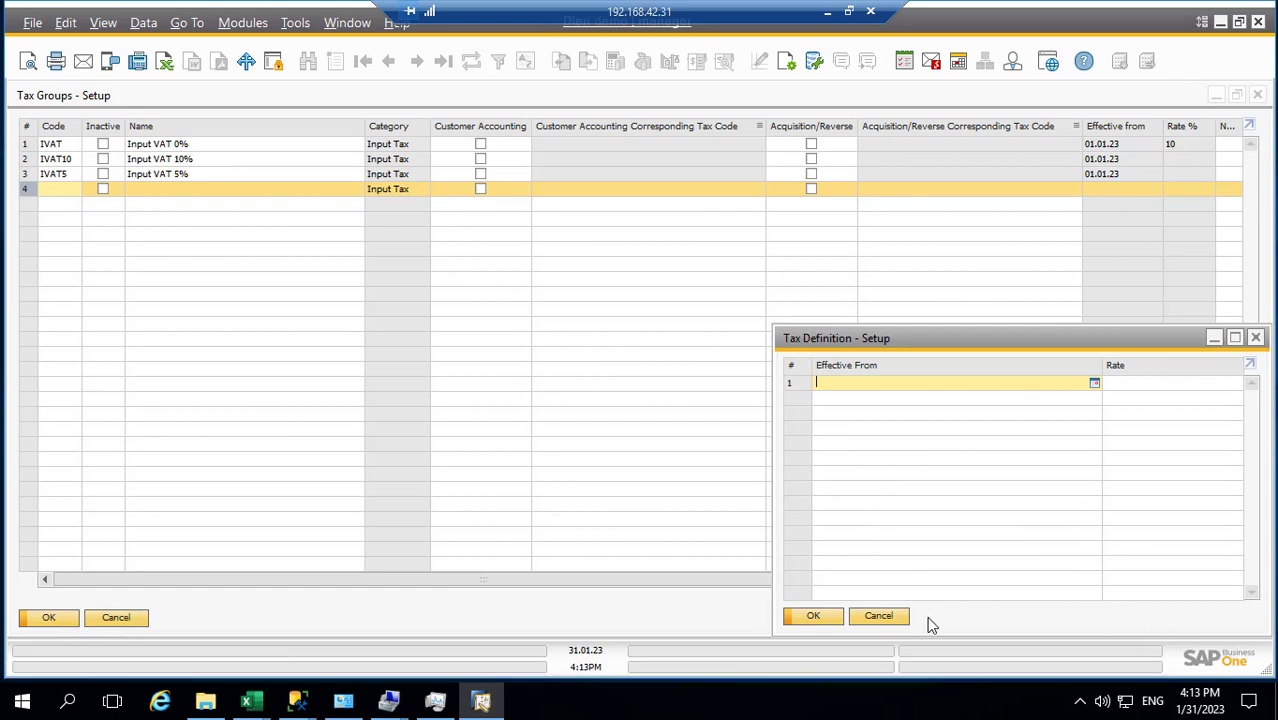
{"action": "left_click", "coordinate": [900, 619]}
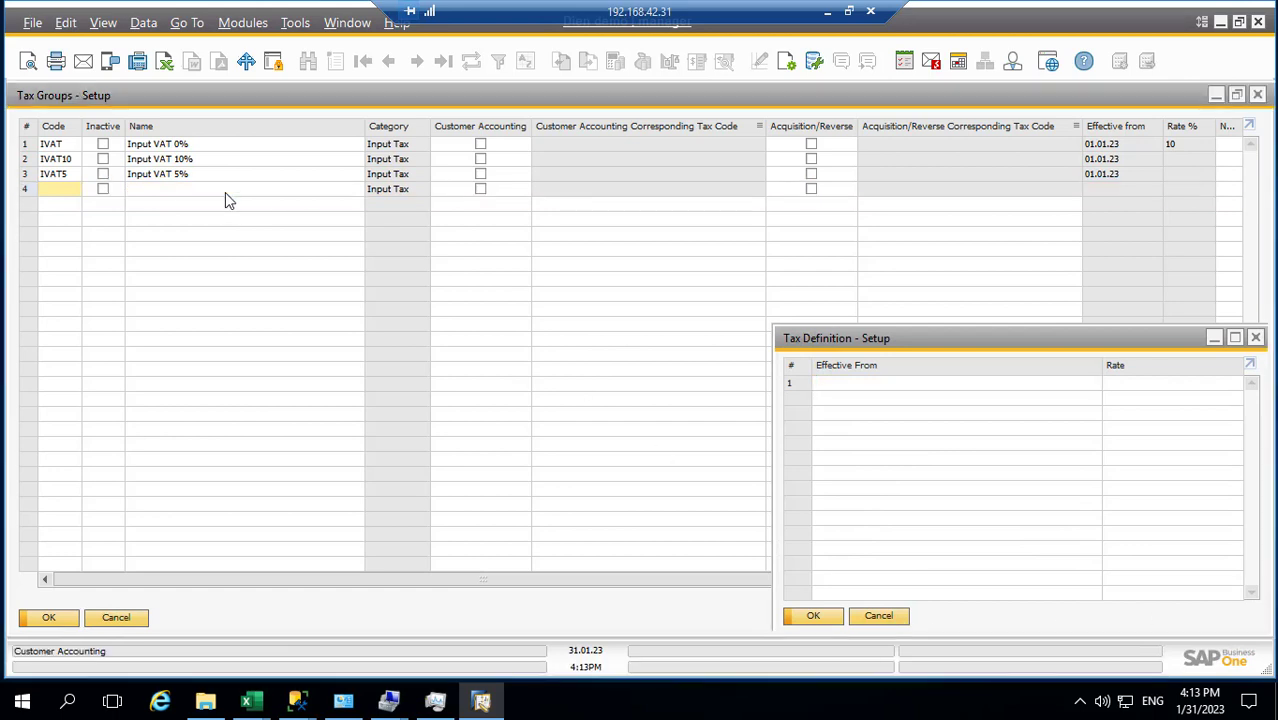
Step: Set the rate of the IVAT5 tax definition effective from 01.01.23 to 5 and save it
{"action": "left_click", "coordinate": [26, 176]}
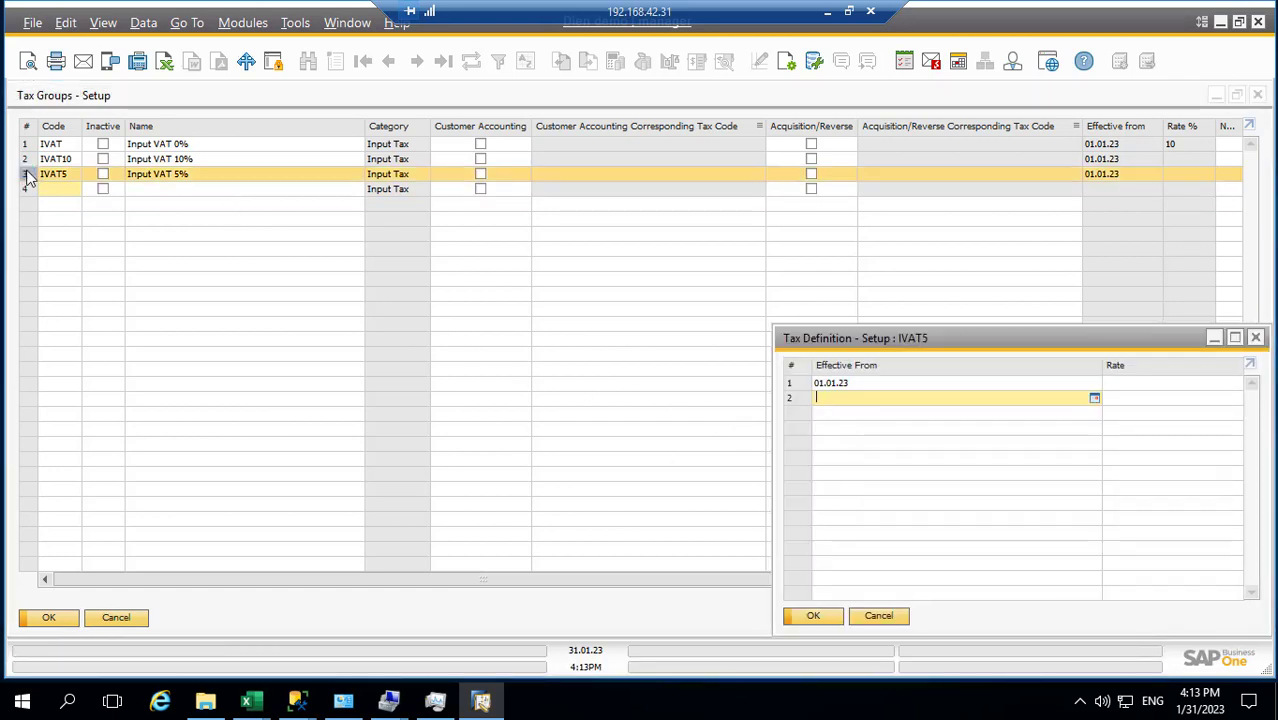
{"action": "left_click", "coordinate": [1146, 384]}
{"action": "type", "text": "5"}
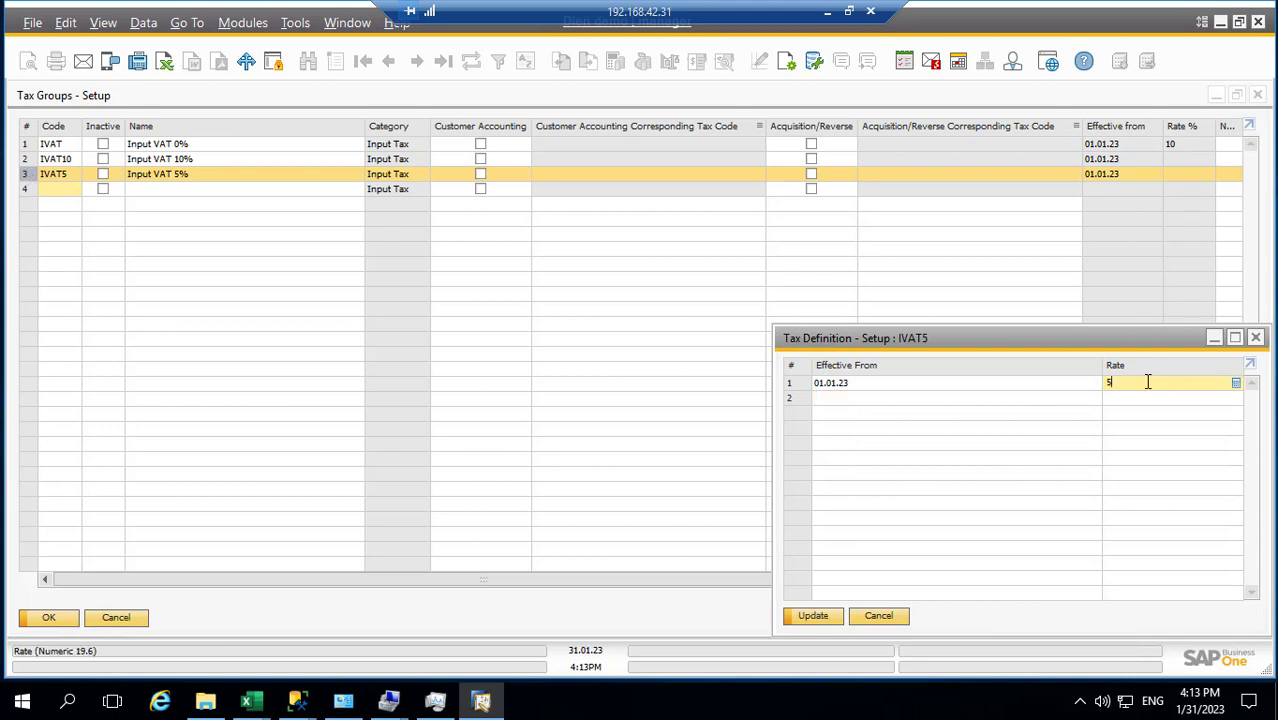
{"action": "key", "text": "Tab"}
{"action": "left_click", "coordinate": [820, 615]}
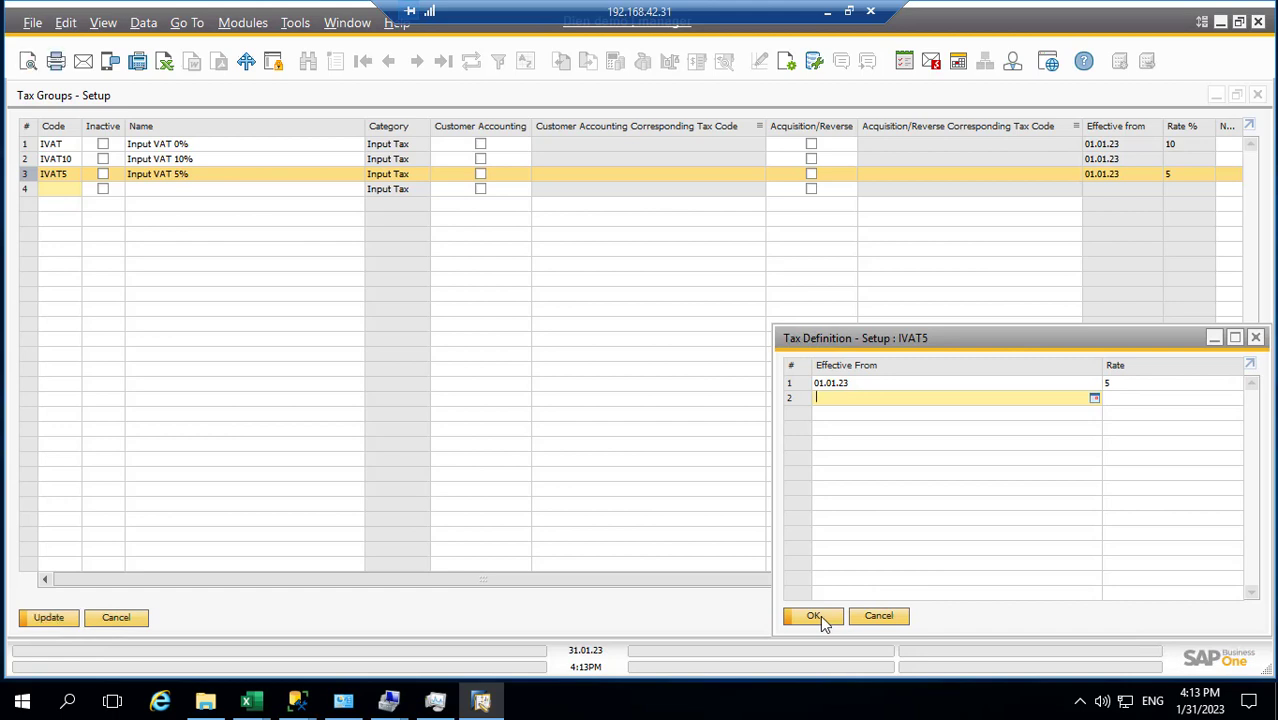
Step: Set the rate of the IVAT10 tax definition line effective from 01.01.23 to 10 and save it
{"action": "left_click", "coordinate": [820, 615]}
{"action": "left_click", "coordinate": [26, 162]}
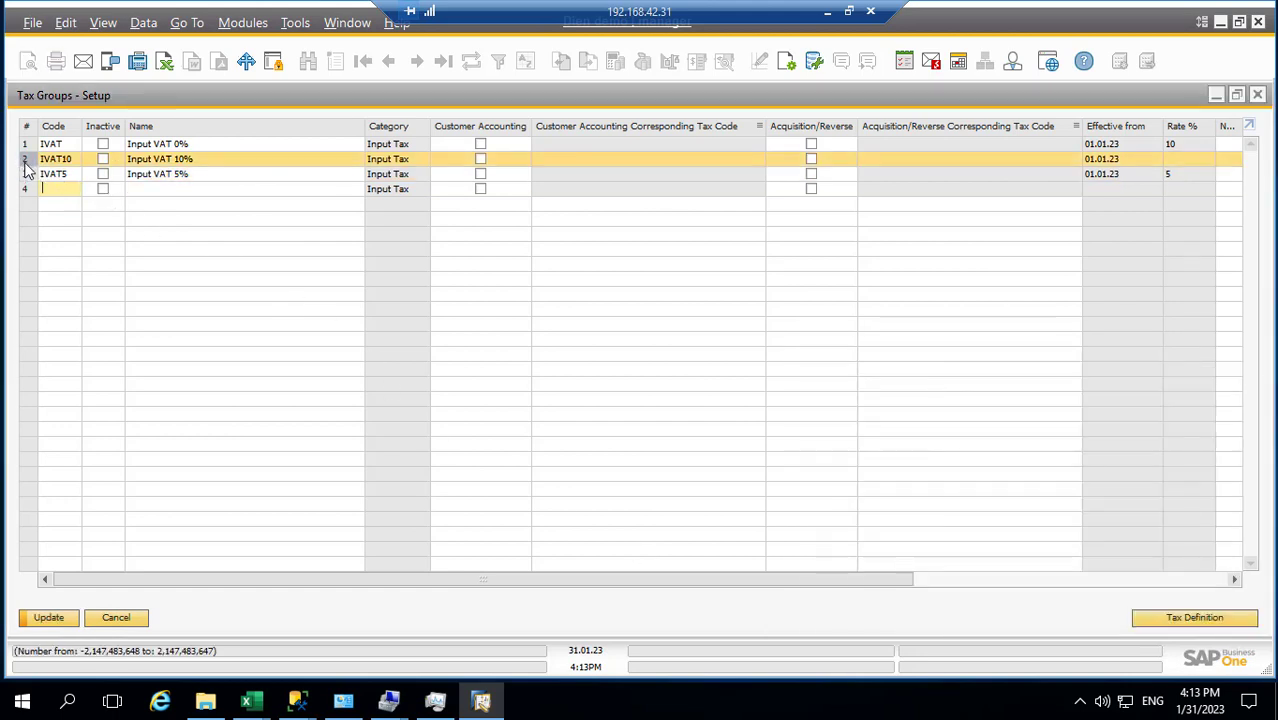
{"action": "left_click", "coordinate": [1194, 617]}
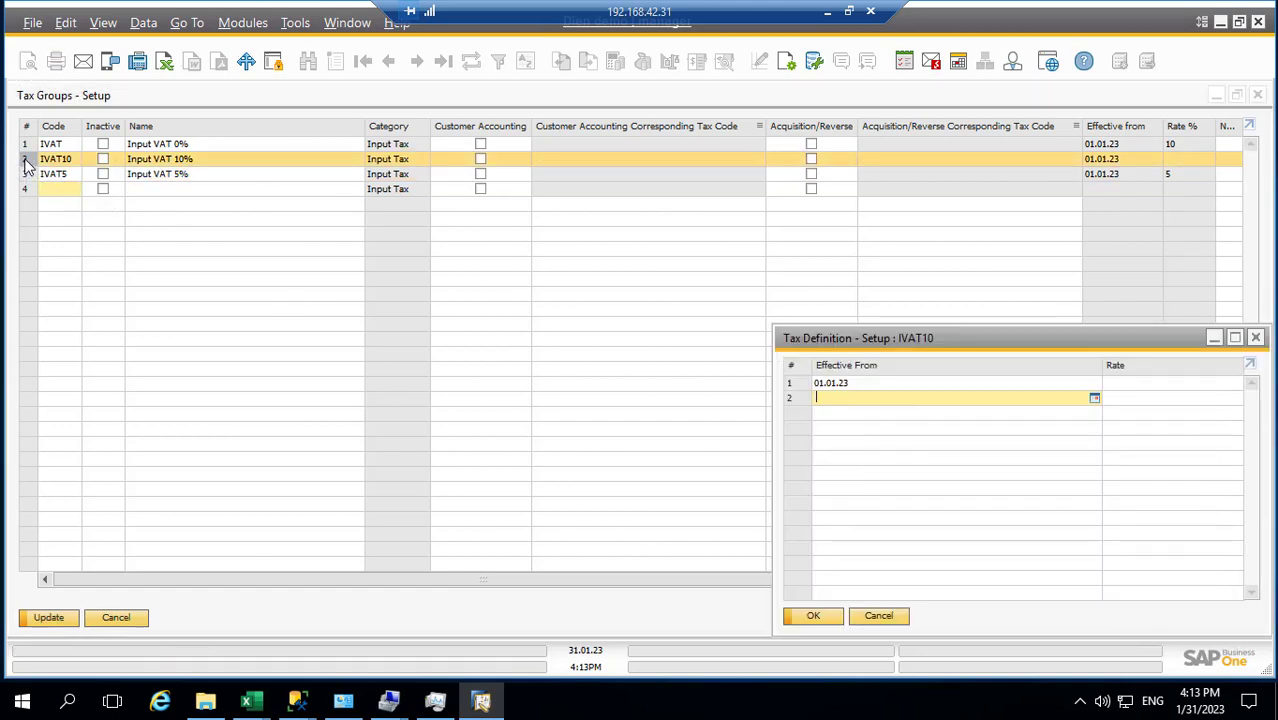
{"action": "left_click", "coordinate": [1132, 385]}
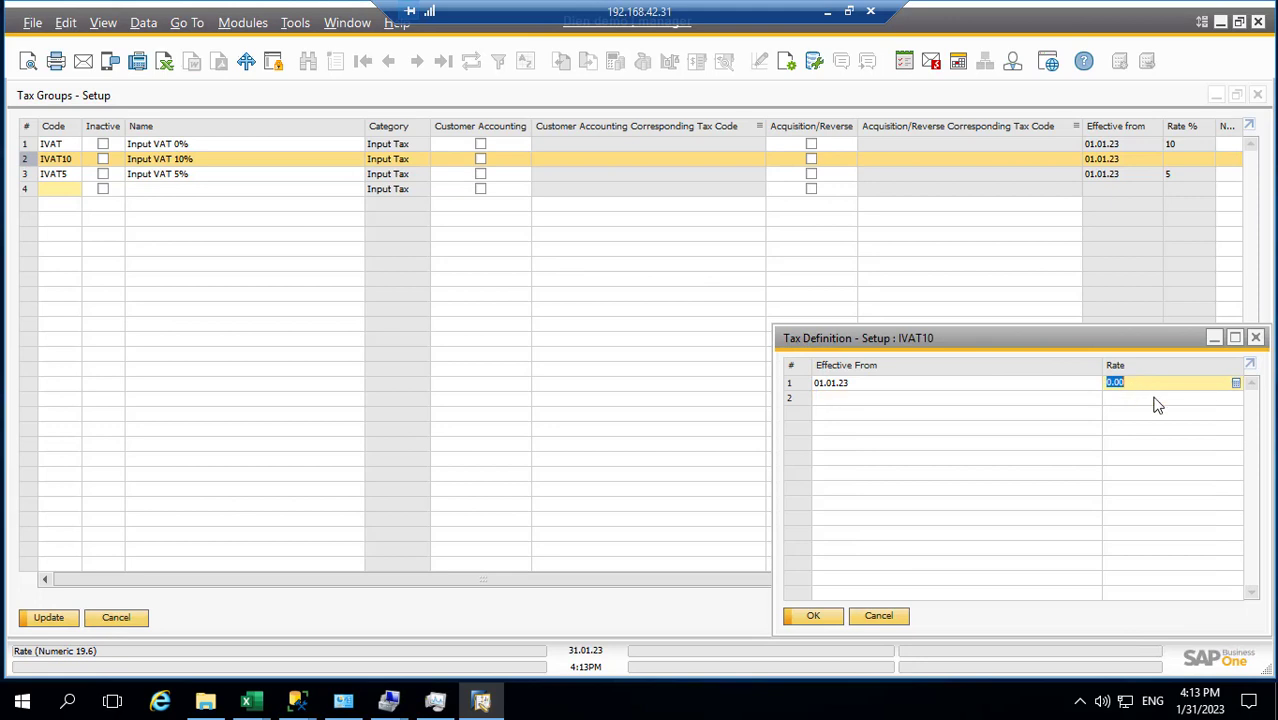
{"action": "type", "text": "10"}
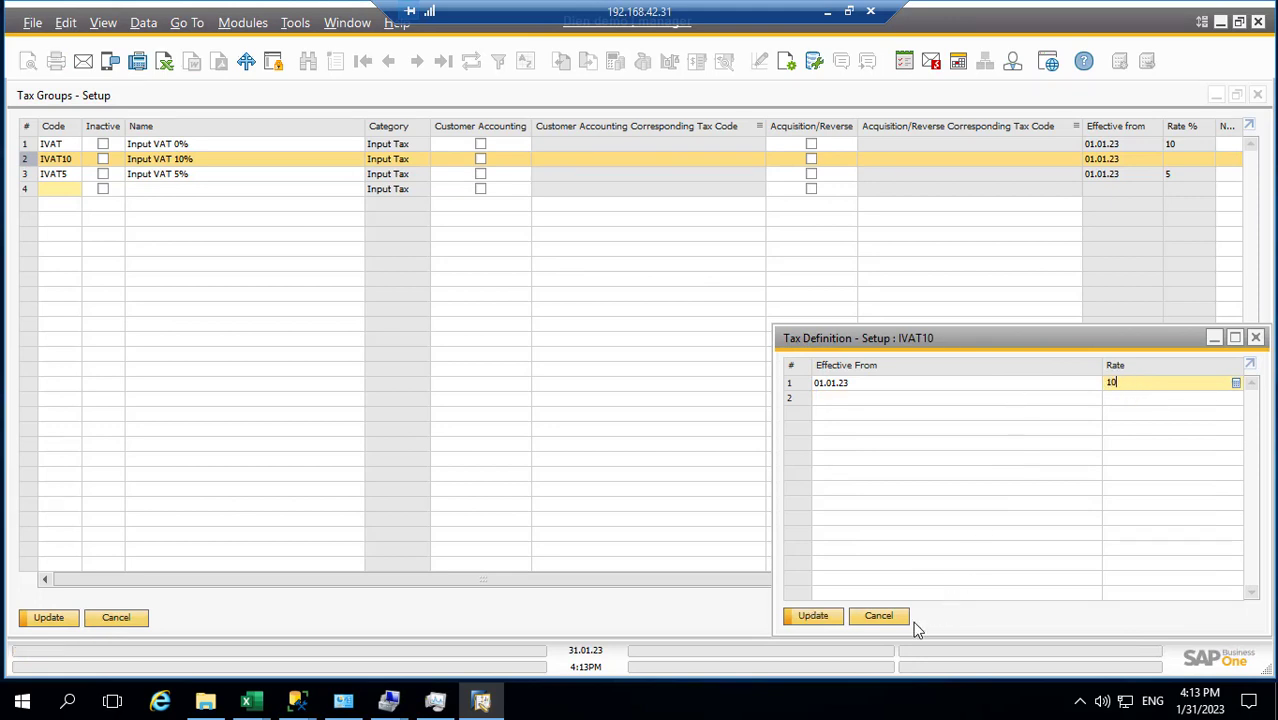
{"action": "left_click", "coordinate": [817, 615]}
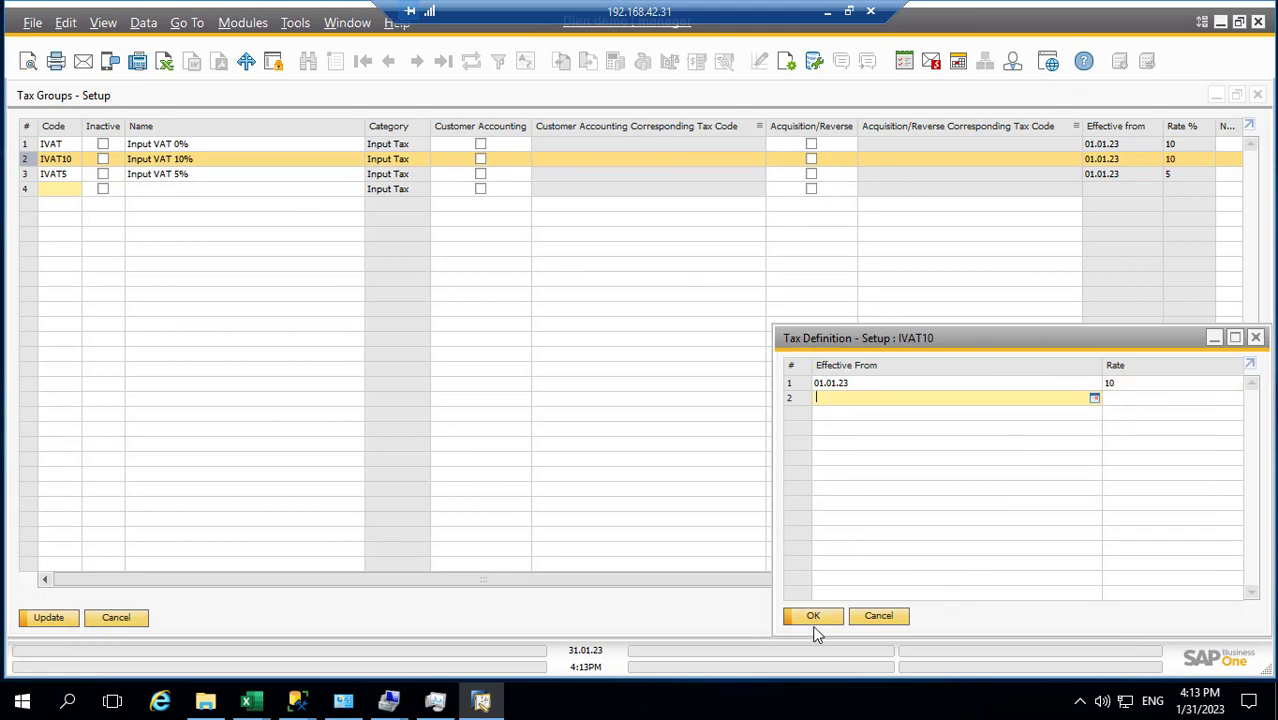
{"action": "left_click", "coordinate": [826, 622]}
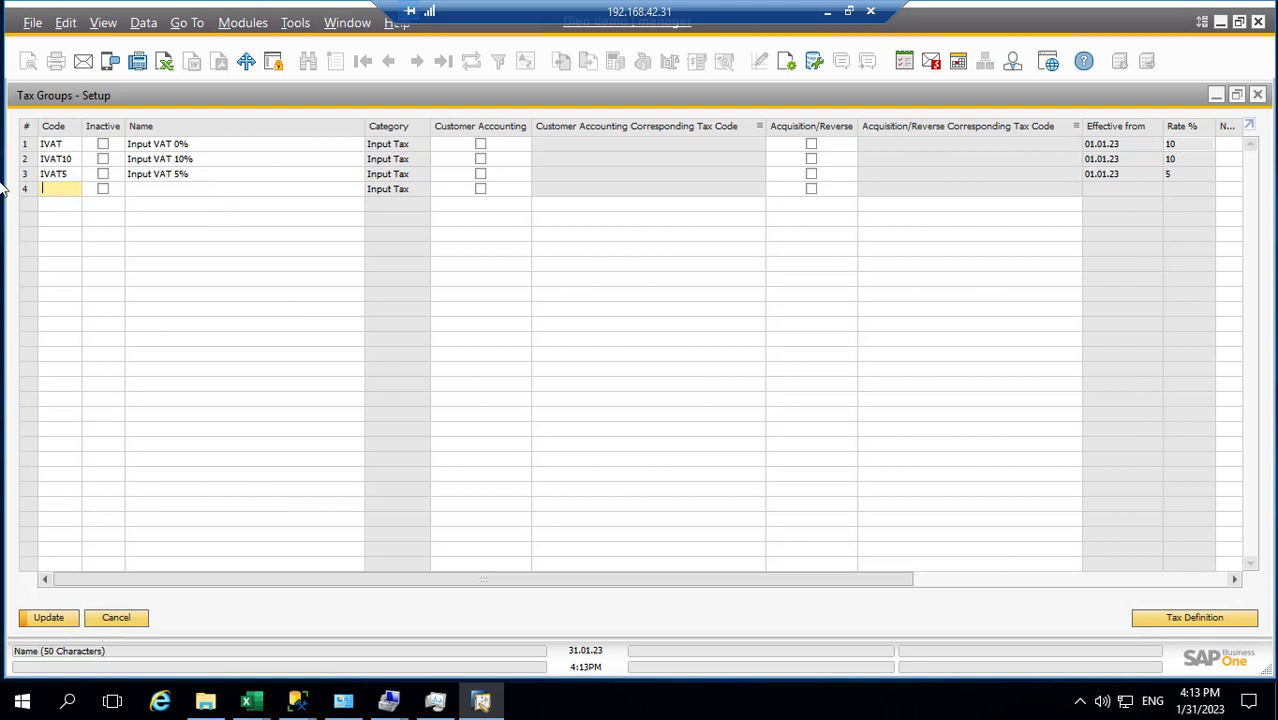
Step: Set the rate of the IVAT tax definition line dated 01.01.23 to 0 and save the input tax groups
{"action": "left_click", "coordinate": [26, 146]}
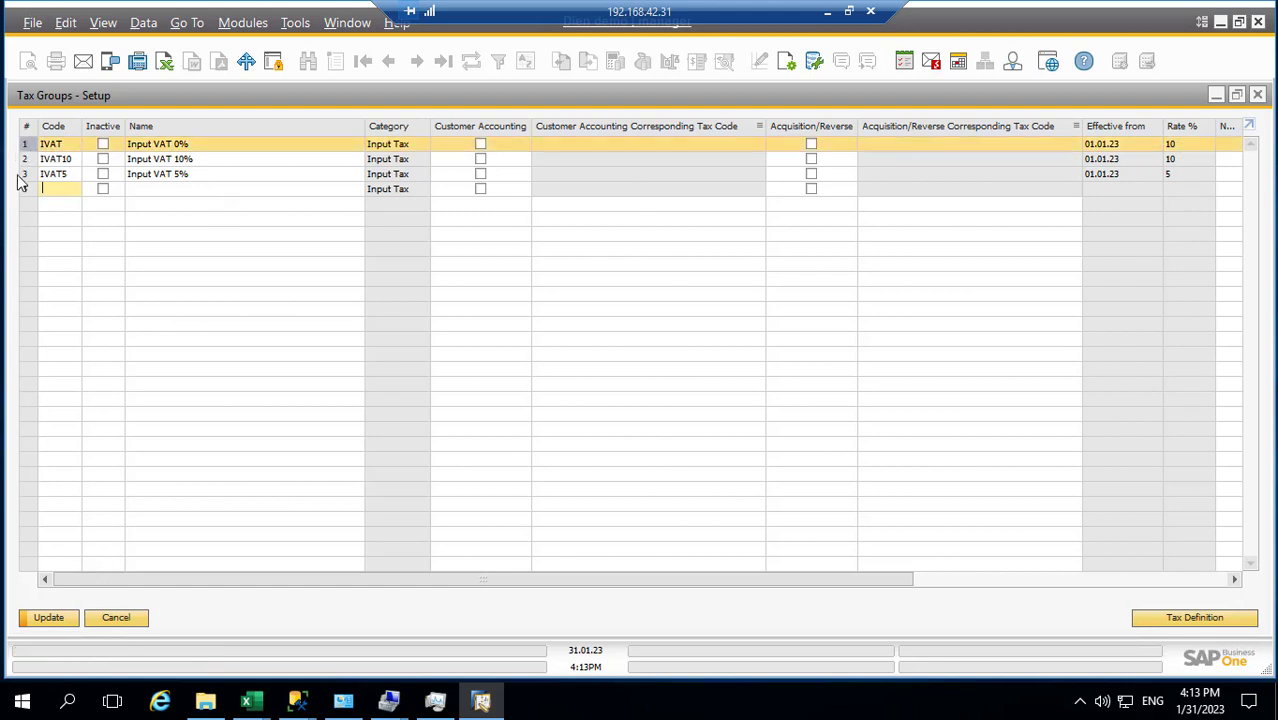
{"action": "left_click", "coordinate": [1194, 617]}
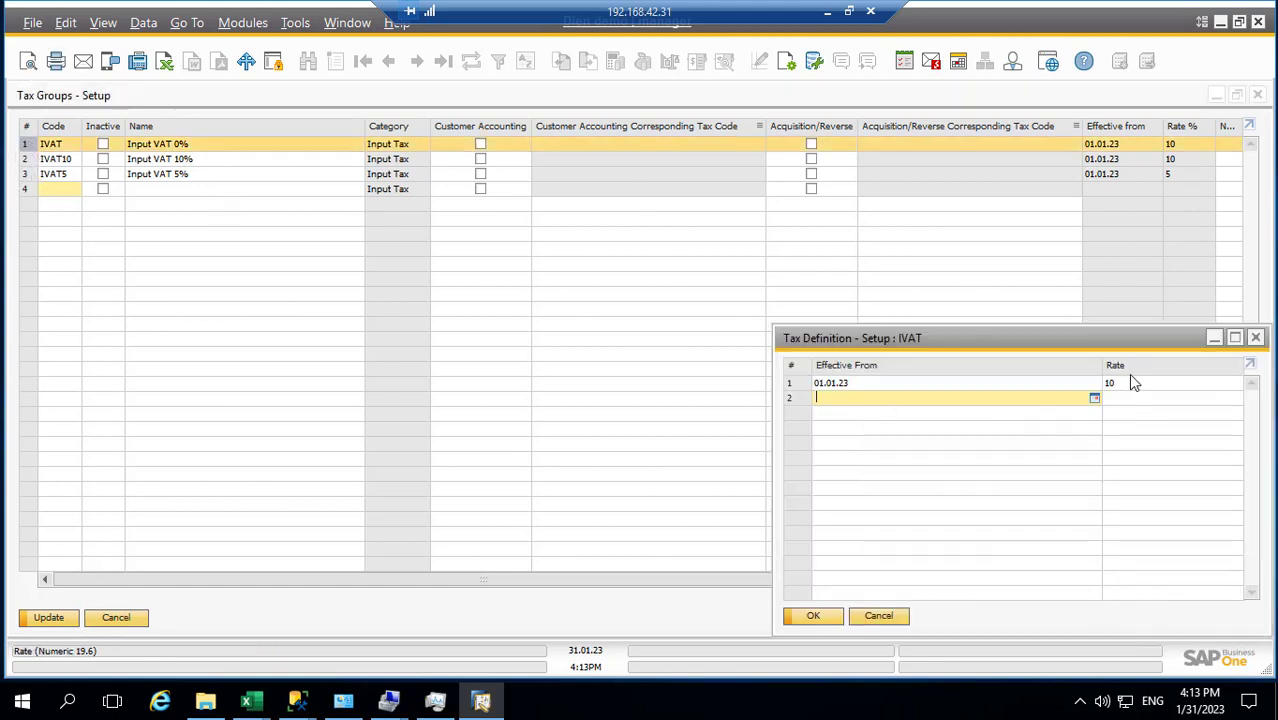
{"action": "left_click", "coordinate": [1133, 385]}
{"action": "type", "text": "0"}
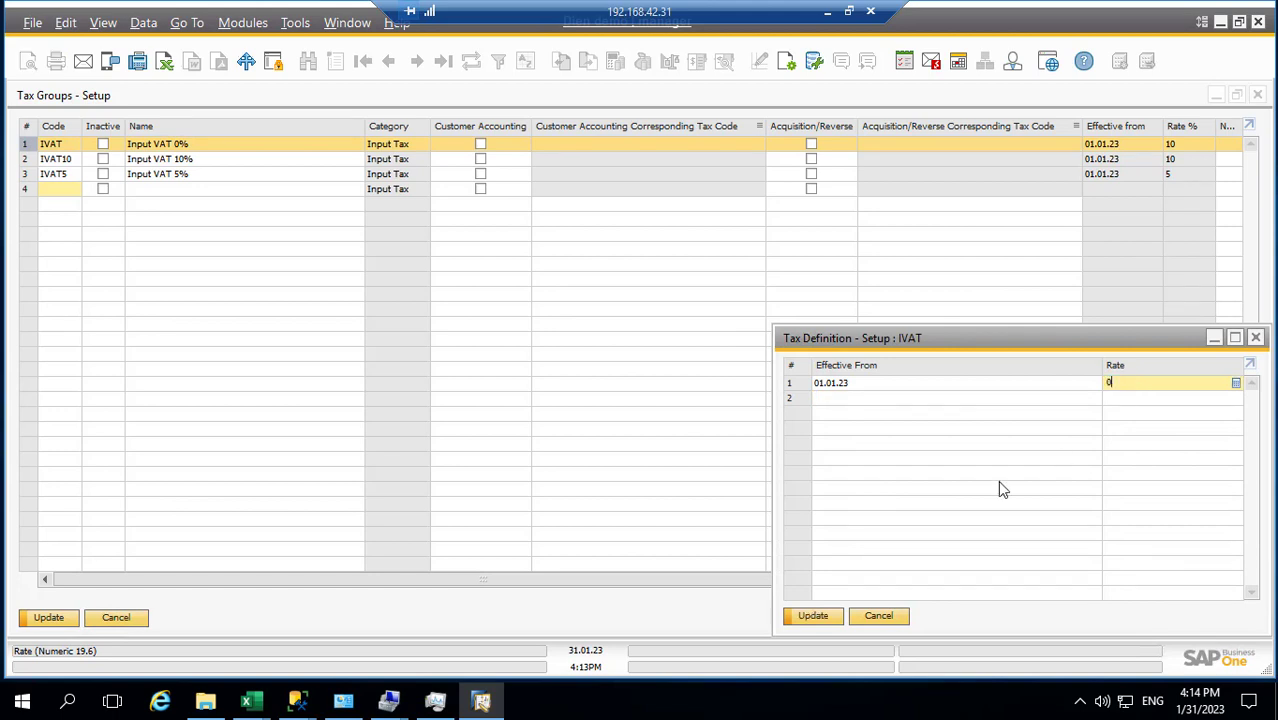
{"action": "left_click", "coordinate": [806, 619]}
{"action": "left_click", "coordinate": [812, 618]}
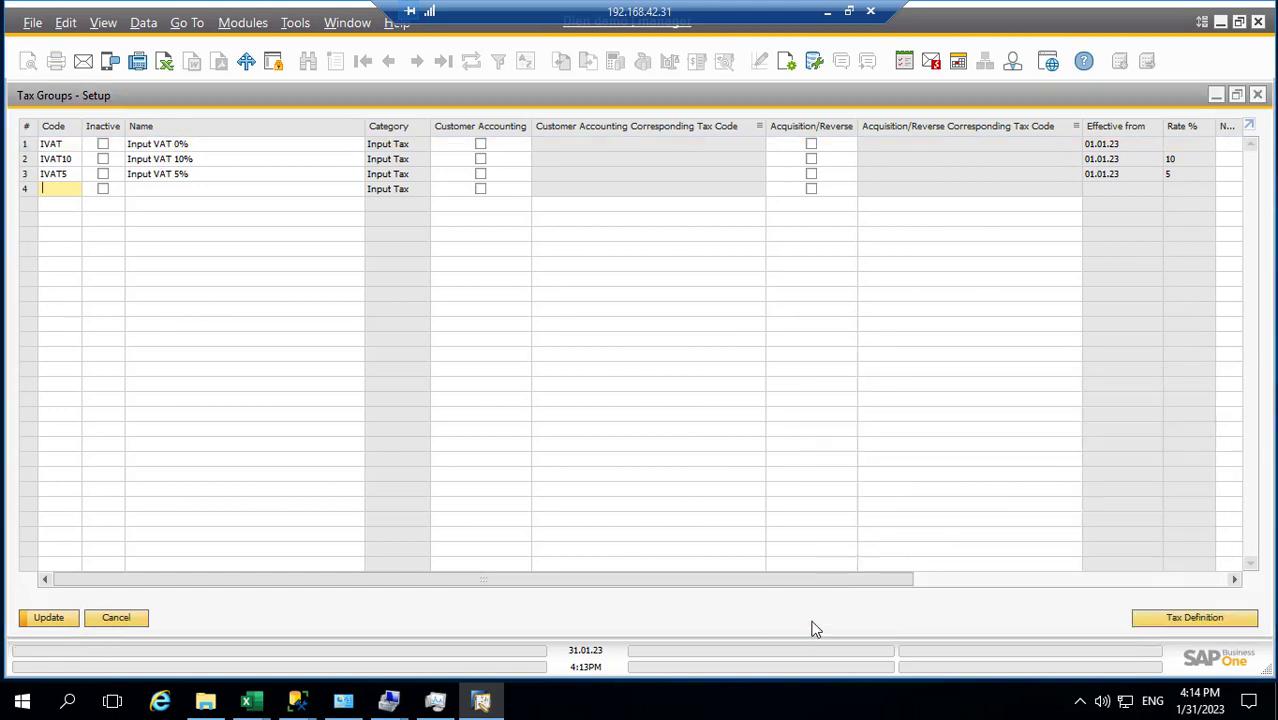
{"action": "left_click", "coordinate": [62, 620]}
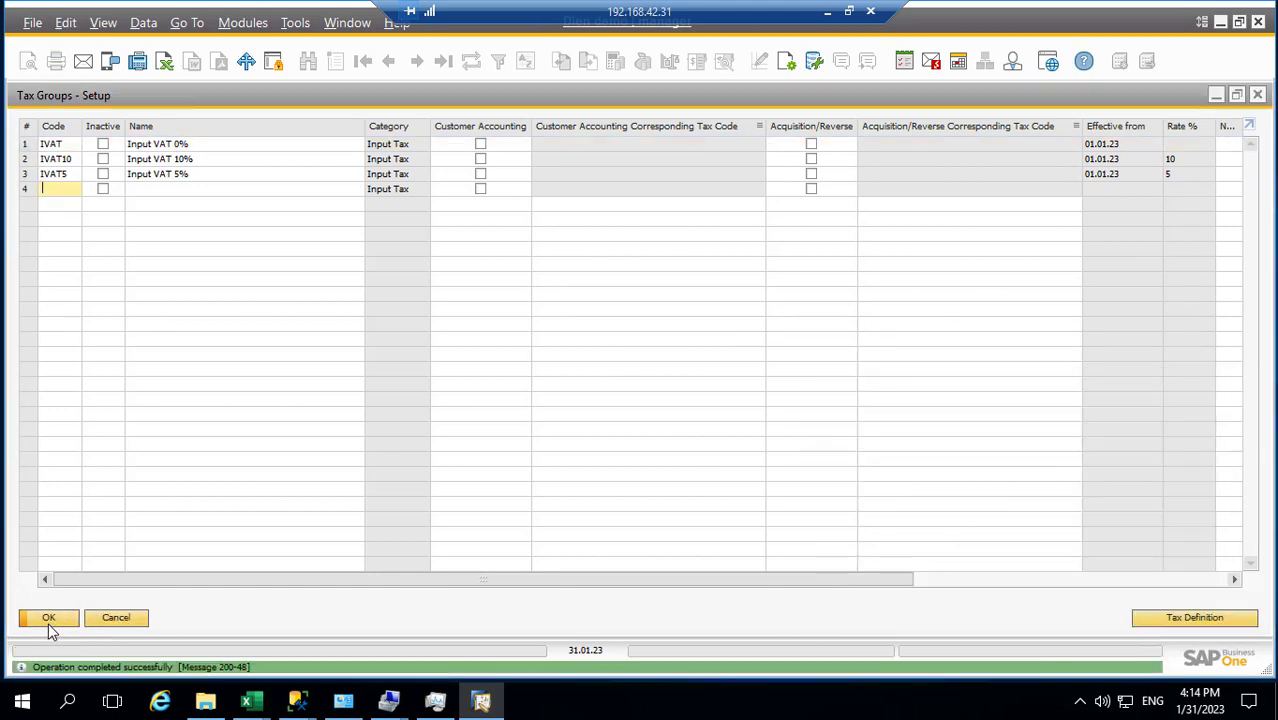
{"action": "left_click", "coordinate": [48, 617]}
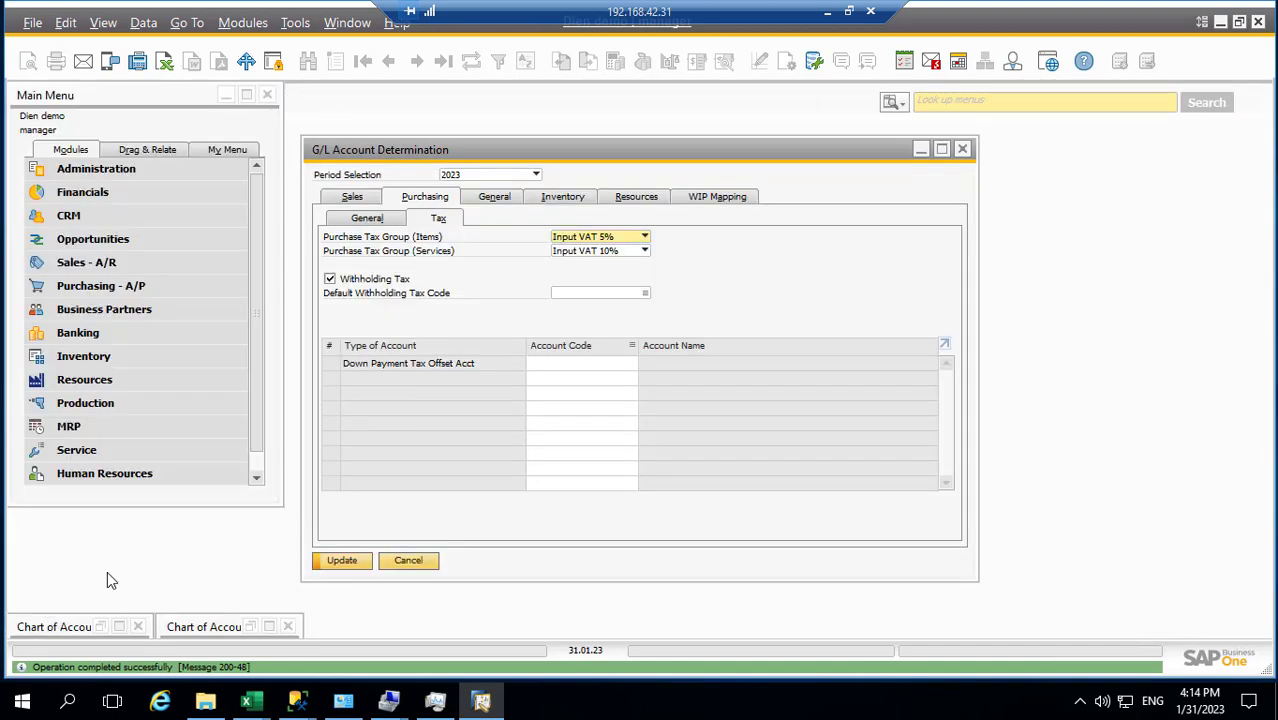
Step: Open the output tax group setup from the Sales Tax Group (Items) setting and set the OVAT tax definition's rate to 0
{"action": "left_click", "coordinate": [353, 197]}
{"action": "left_click", "coordinate": [617, 252]}
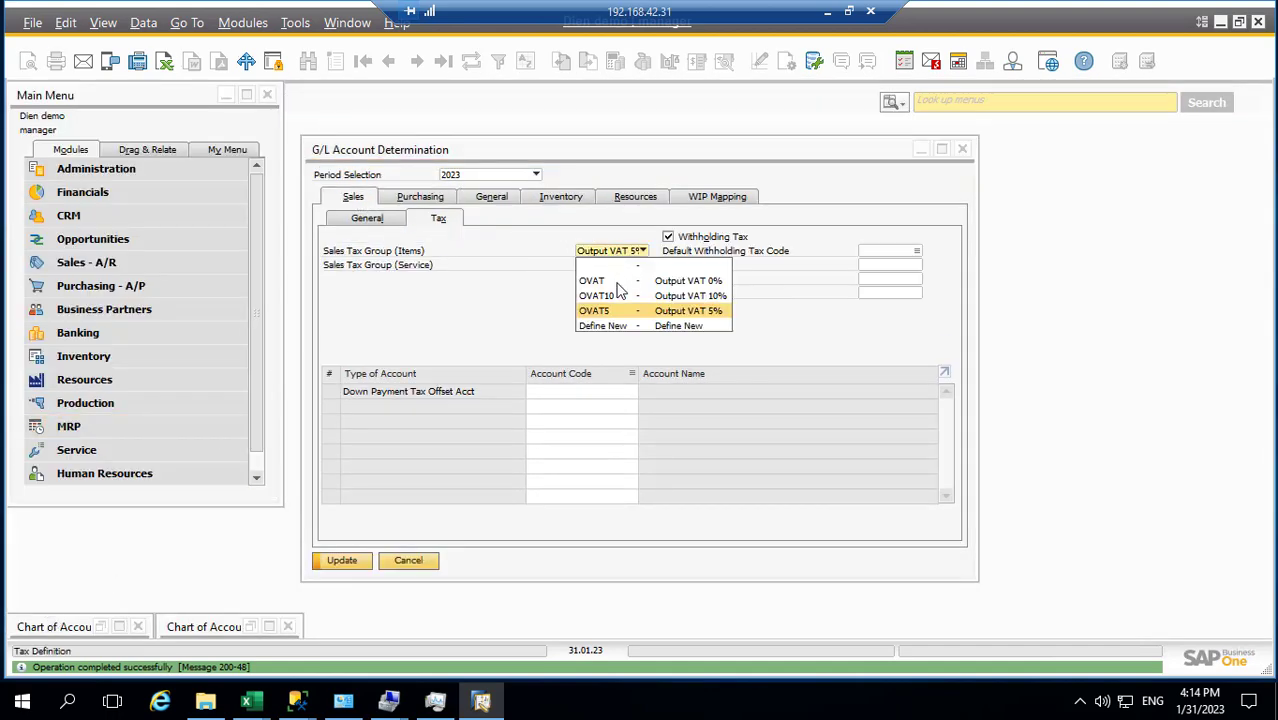
{"action": "left_click", "coordinate": [614, 327]}
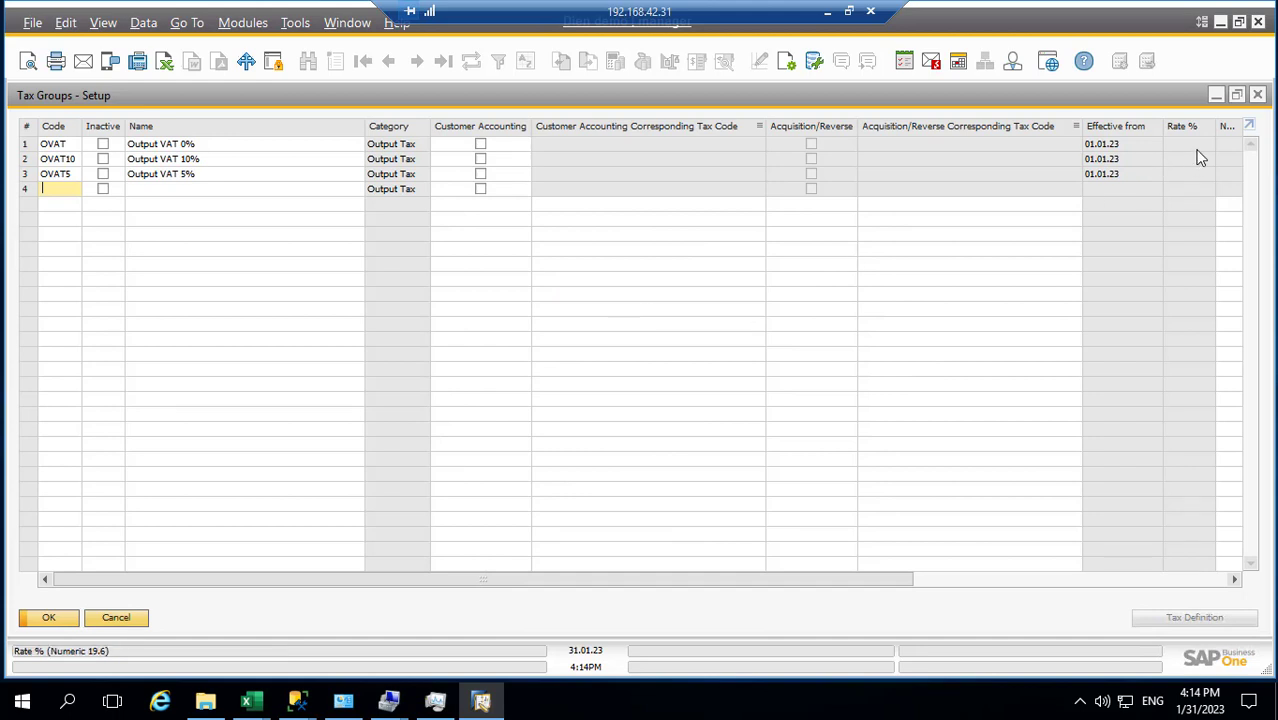
{"action": "left_click", "coordinate": [25, 143]}
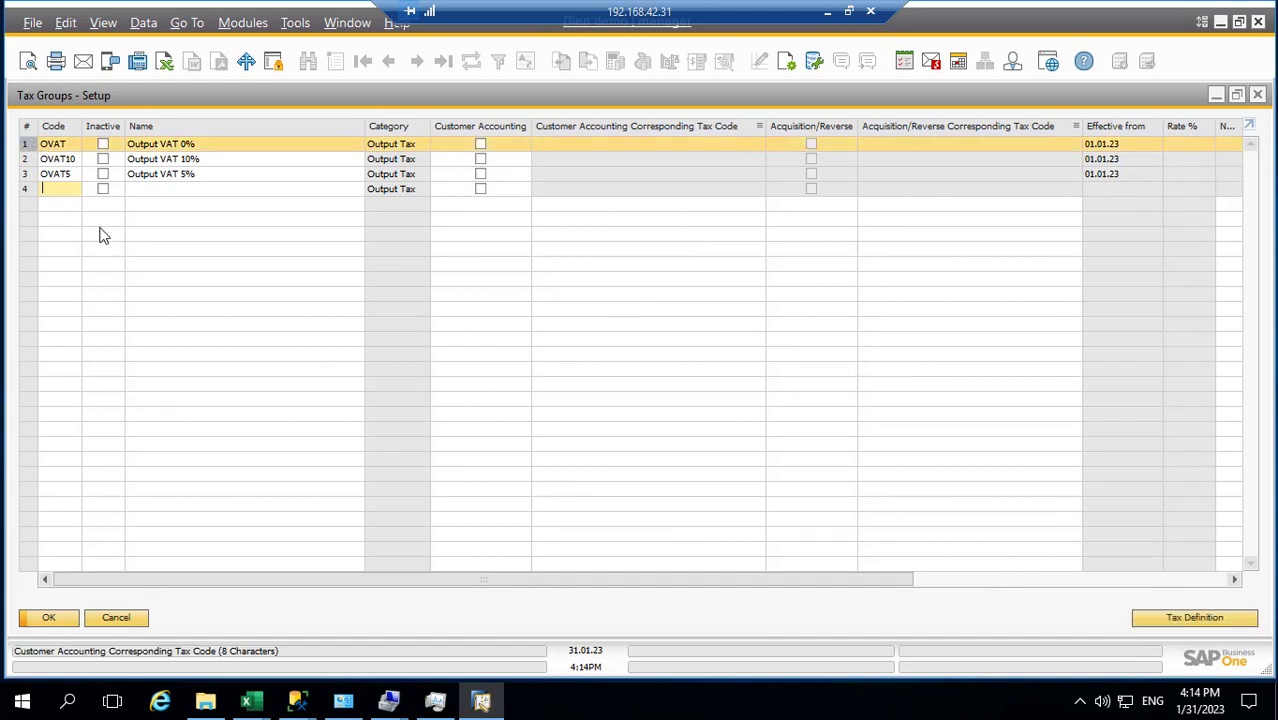
{"action": "double_click", "coordinate": [27, 146]}
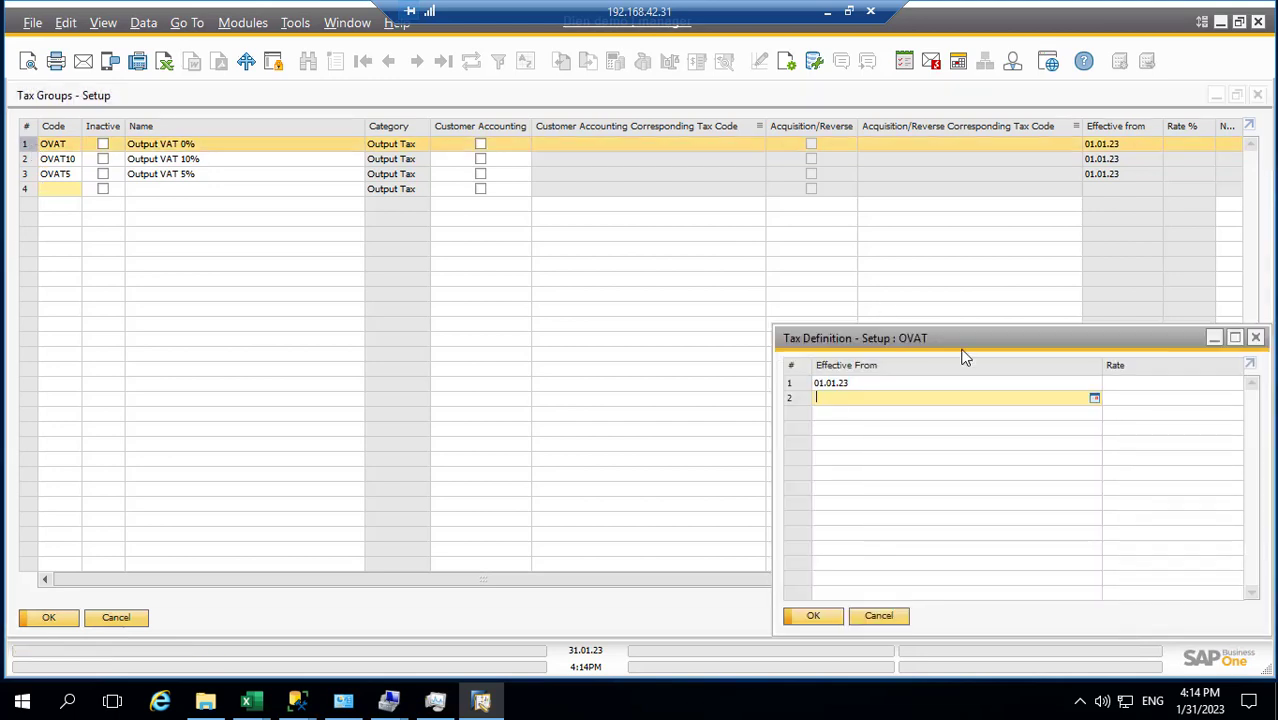
{"action": "left_click", "coordinate": [1120, 382]}
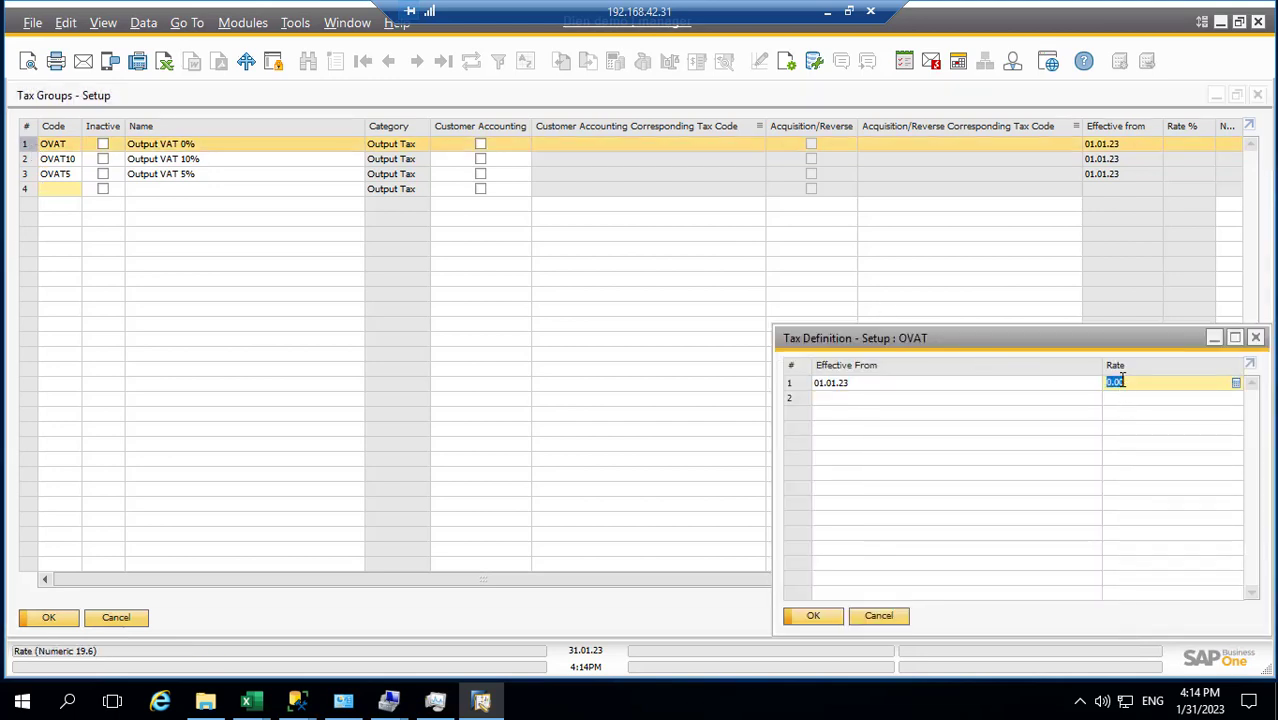
{"action": "type", "text": "0"}
{"action": "left_click", "coordinate": [805, 616]}
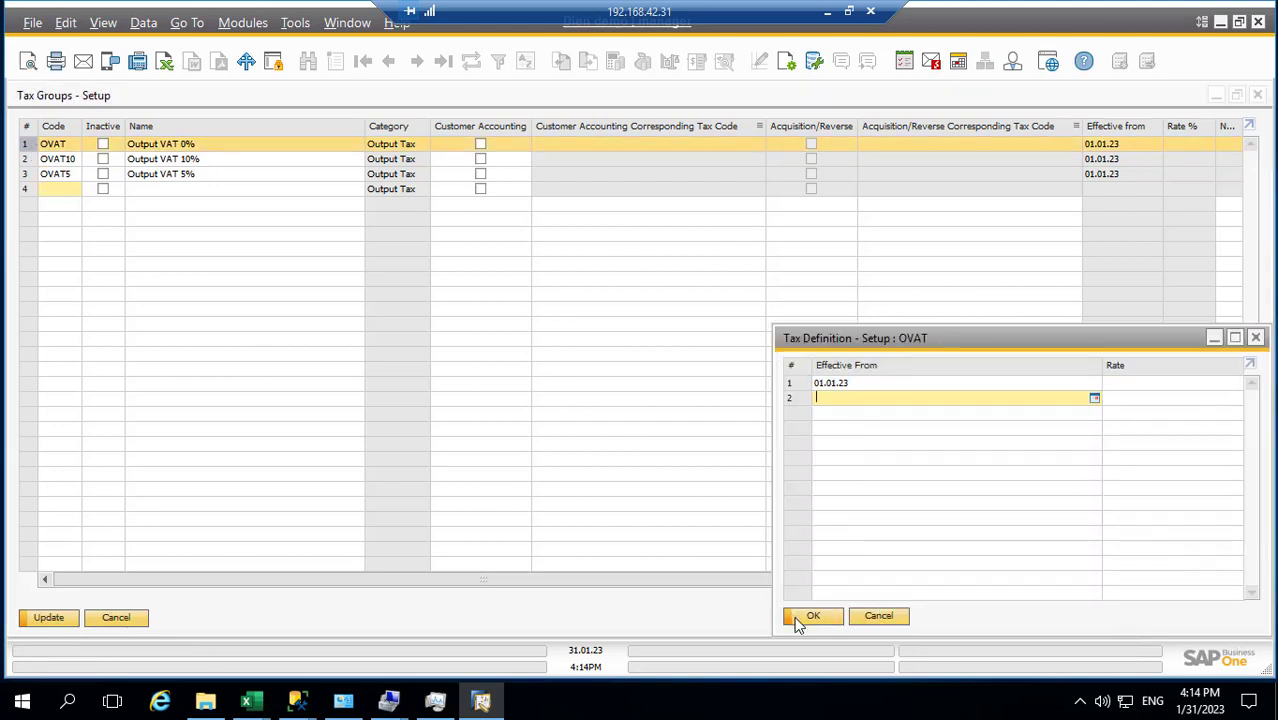
{"action": "left_click", "coordinate": [810, 616]}
Step: Set the rate of the OVAT10 tax definition line effective from 01.01.23 to 10 and save it
{"action": "double_click", "coordinate": [27, 159]}
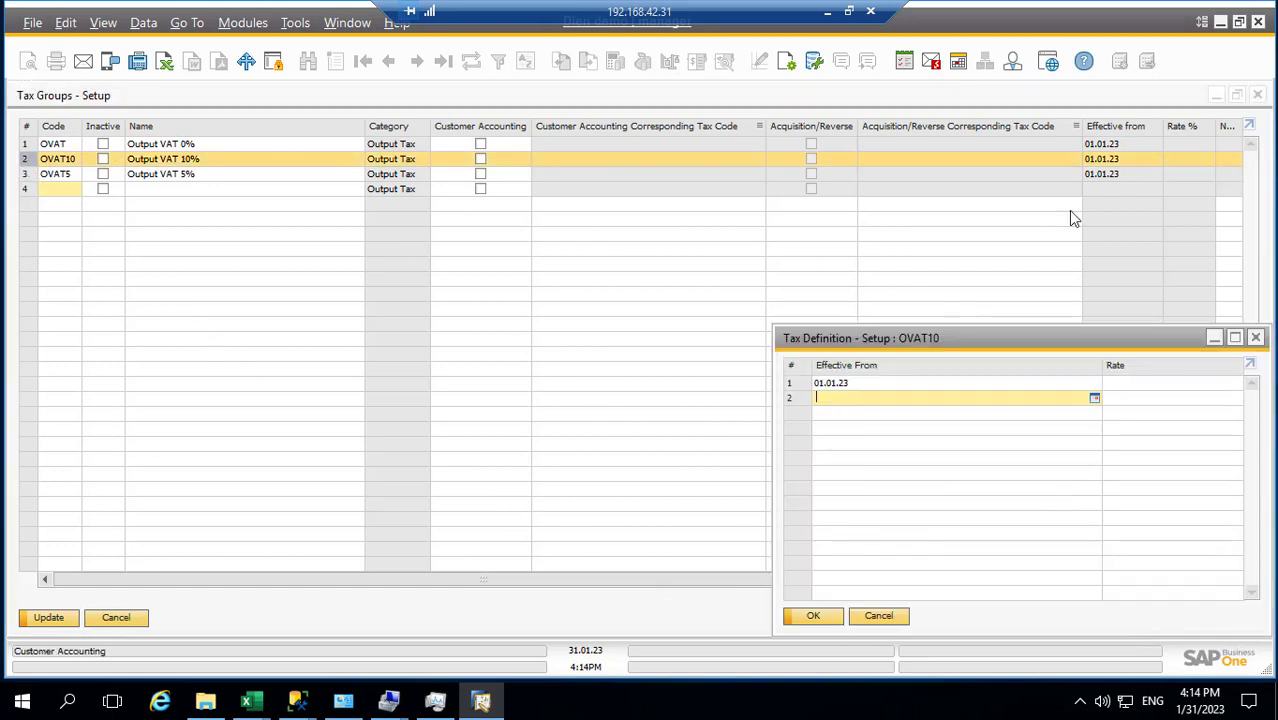
{"action": "left_click", "coordinate": [1127, 384]}
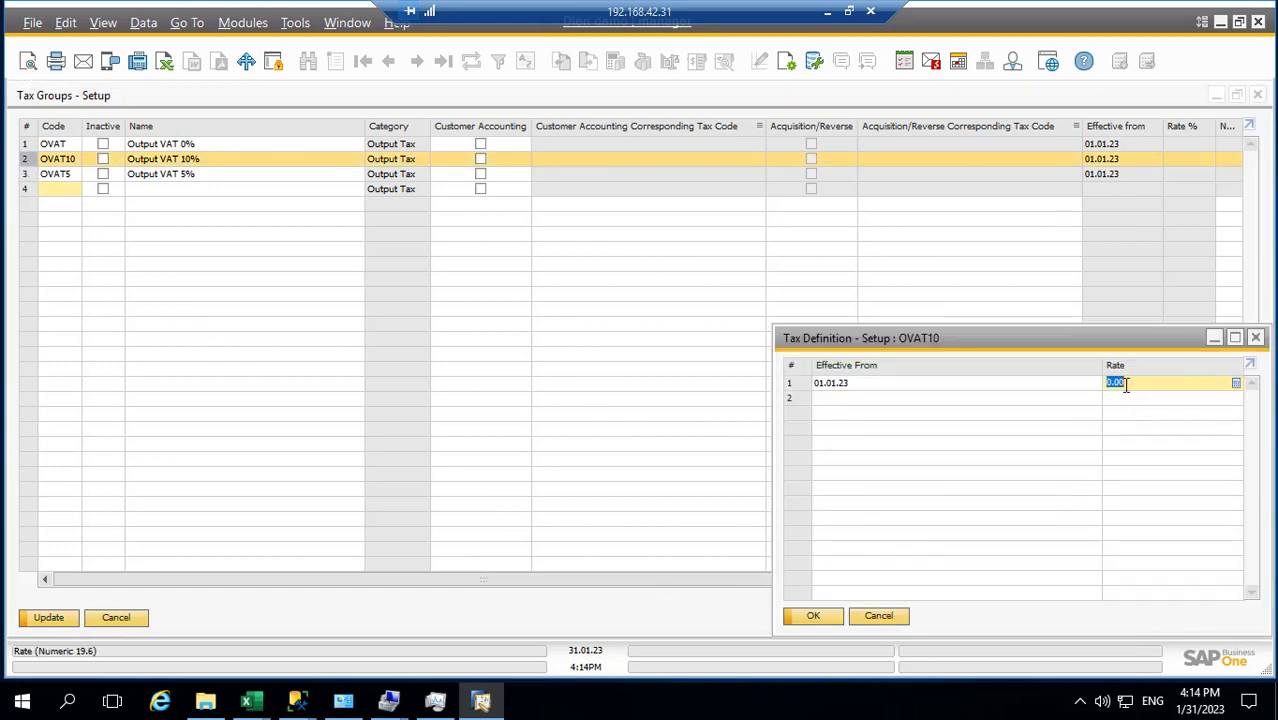
{"action": "type", "text": "10"}
{"action": "left_click", "coordinate": [808, 615]}
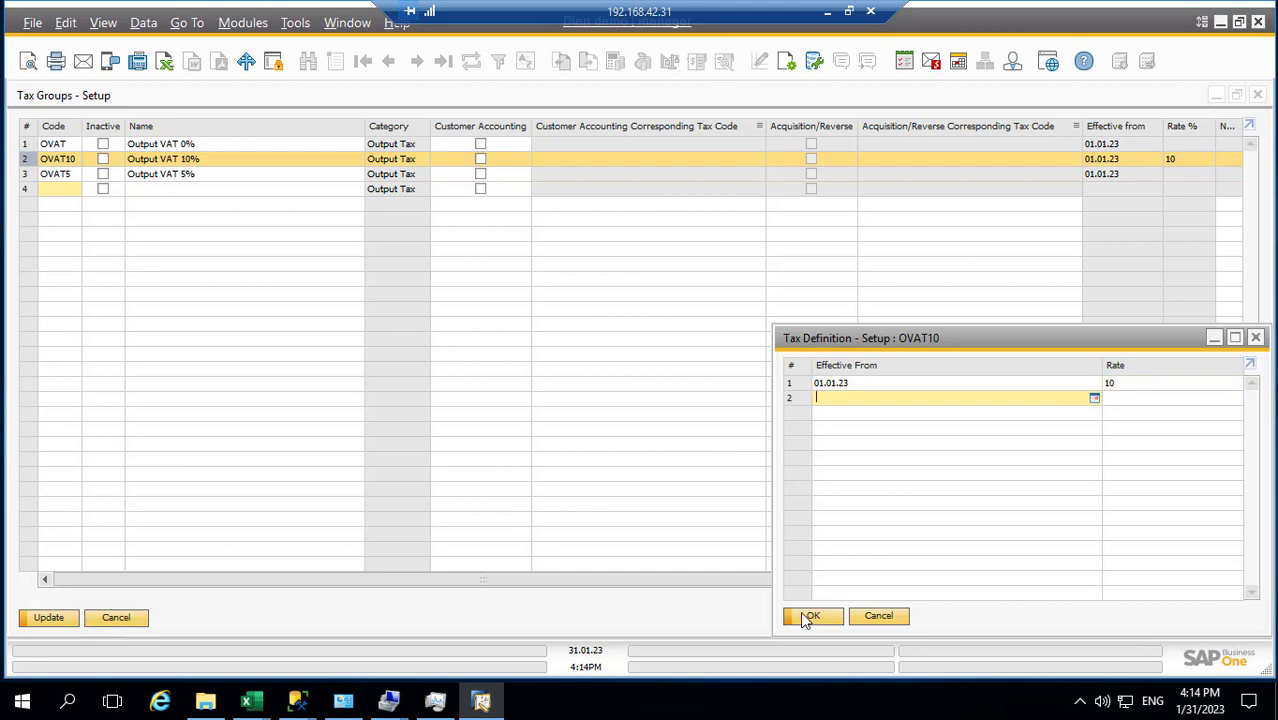
Step: Set the rate of the OVAT5 tax definition line effective from 01.01.23 to 5 and save it
{"action": "left_click", "coordinate": [36, 174]}
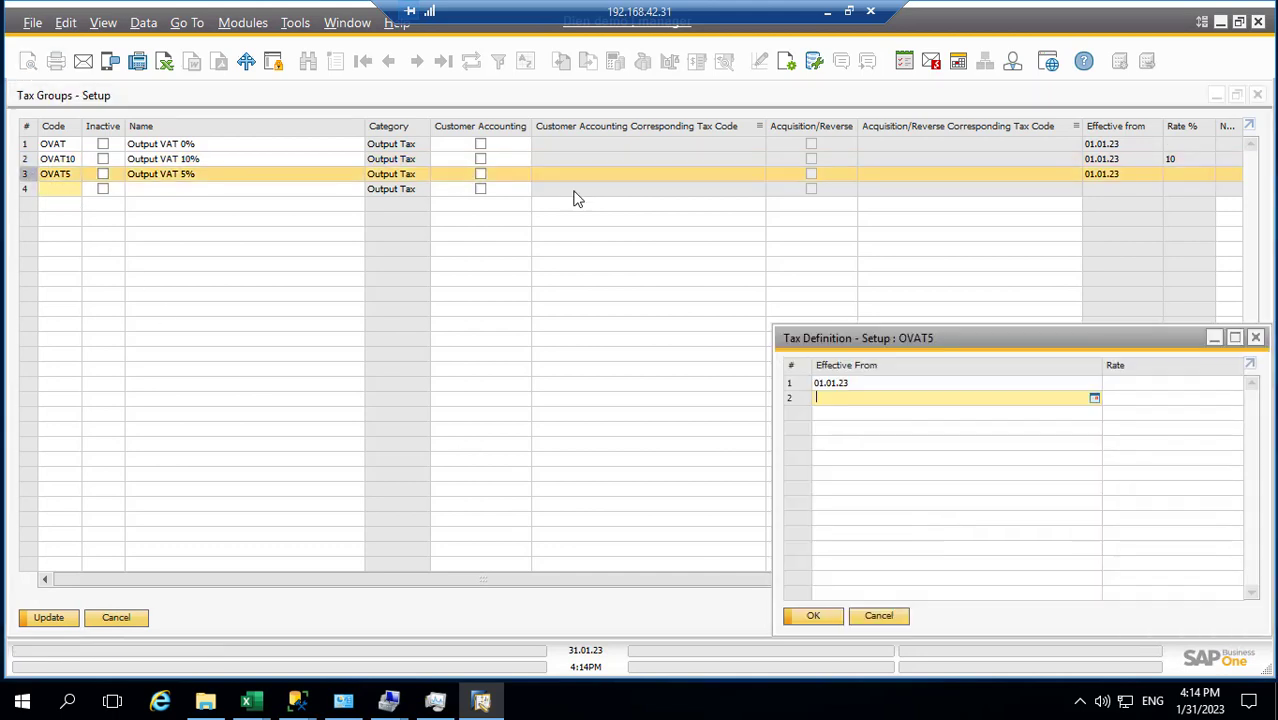
{"action": "left_click", "coordinate": [1127, 382]}
{"action": "type", "text": "5"}
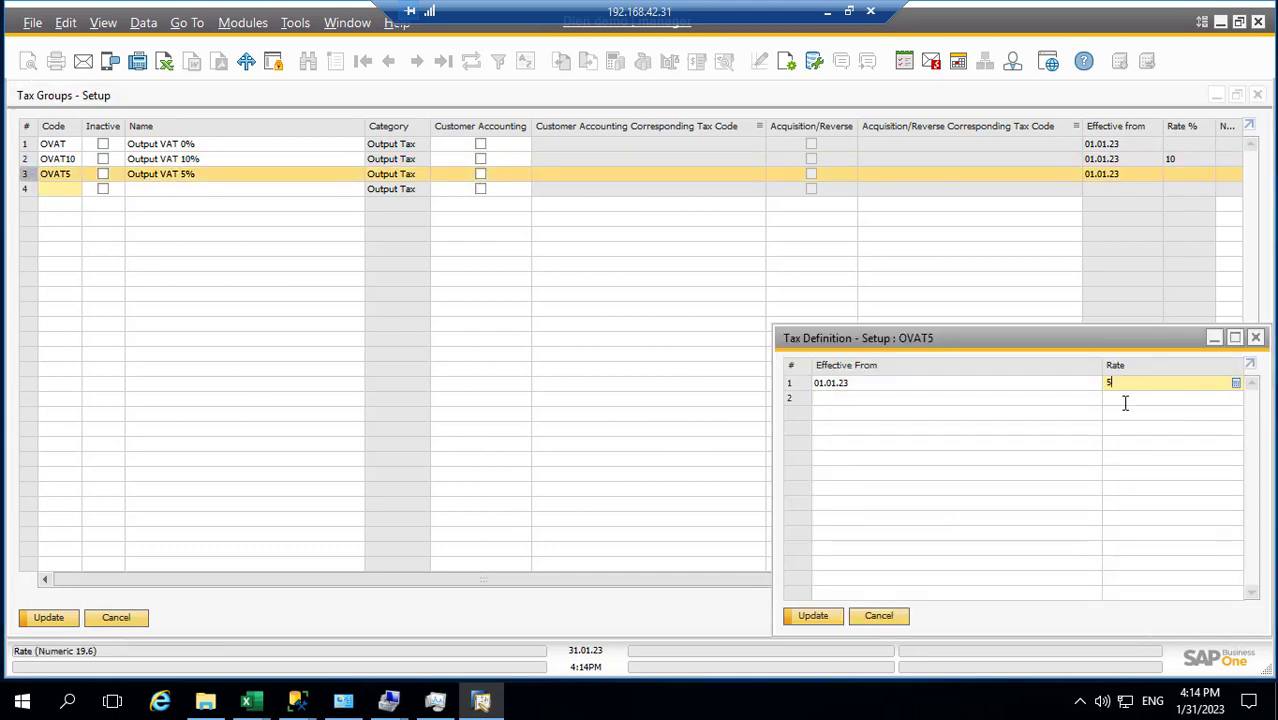
{"action": "left_click", "coordinate": [810, 615]}
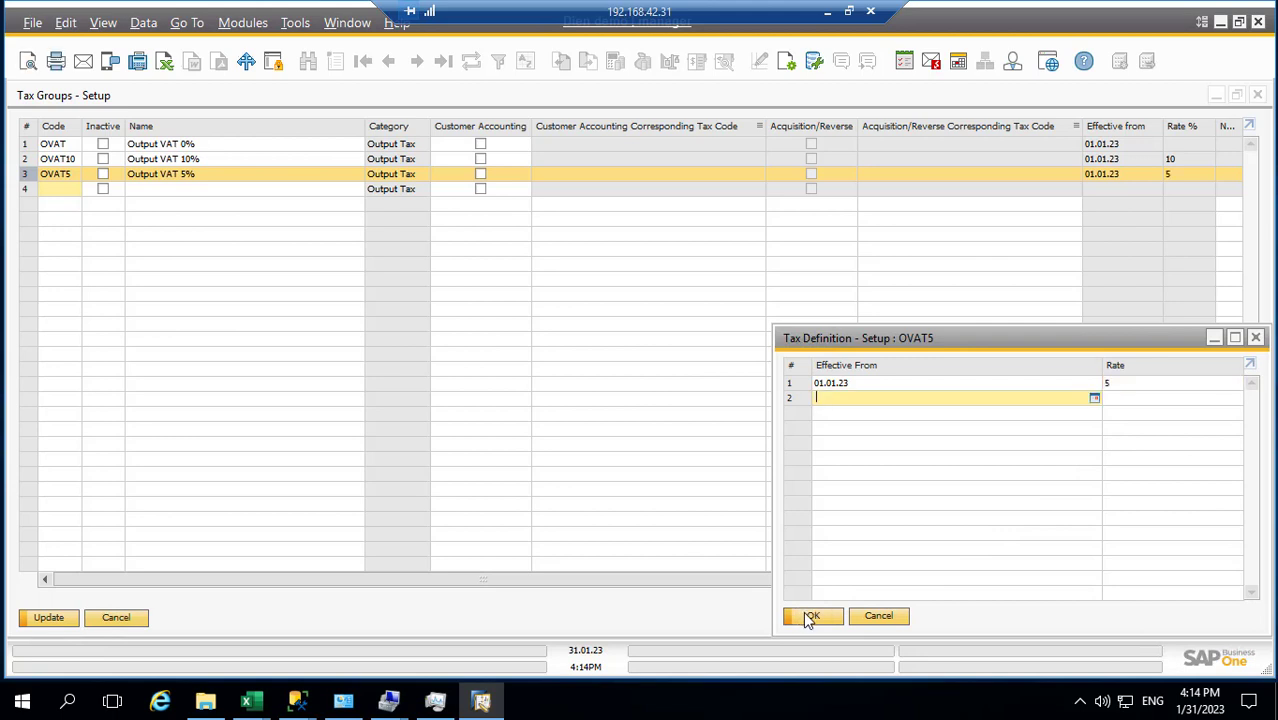
{"action": "left_click", "coordinate": [193, 267]}
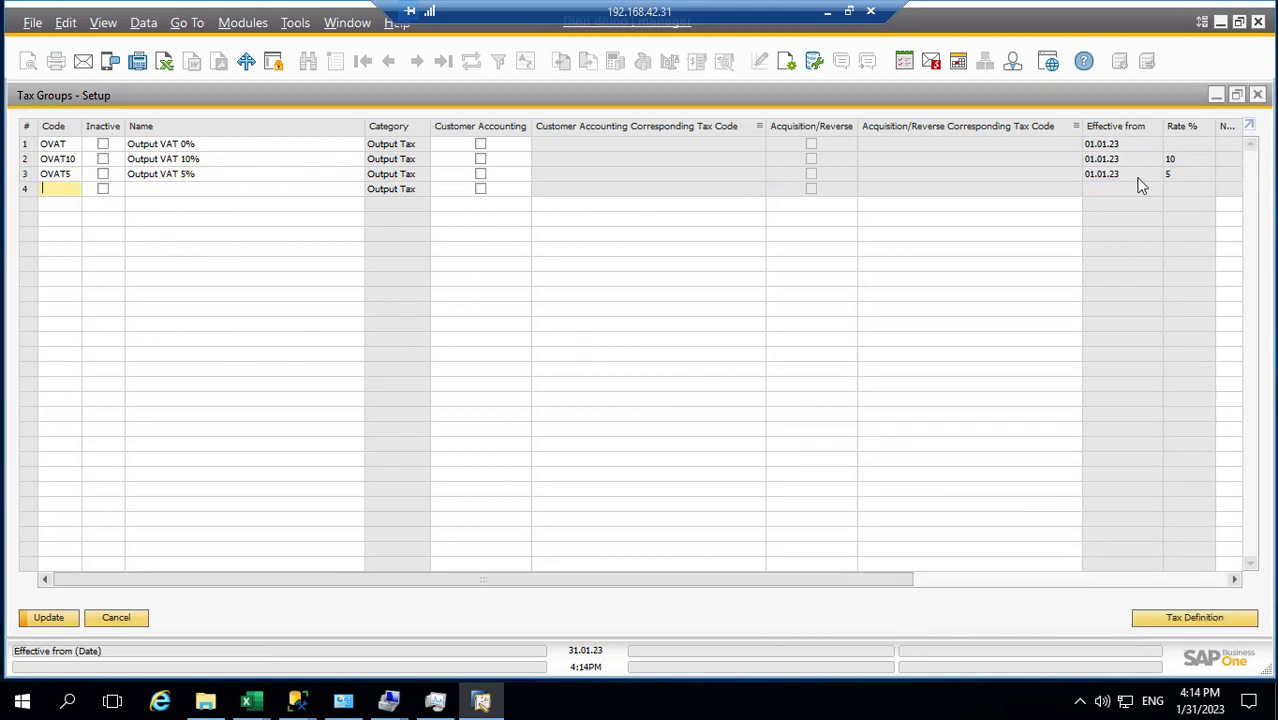
Step: Save the output tax groups and update the G/L Account Determination for 2023
{"action": "left_click", "coordinate": [50, 618]}
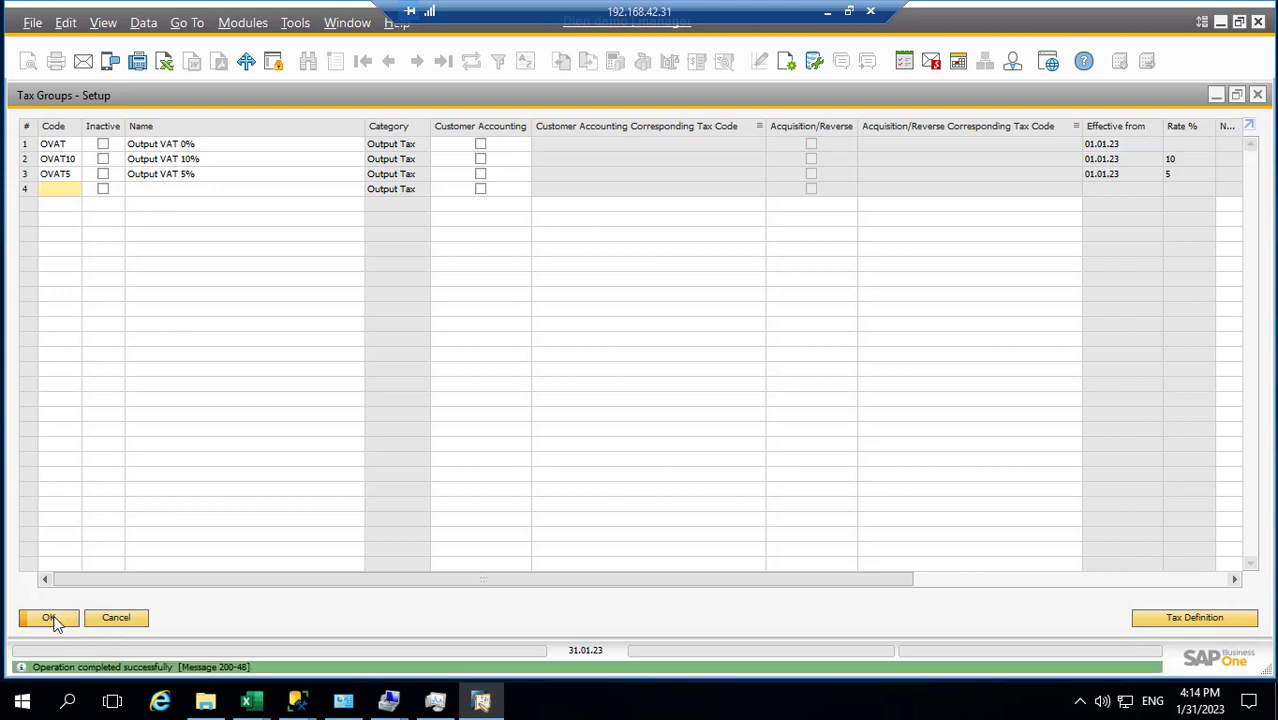
{"action": "left_click", "coordinate": [48, 617]}
{"action": "left_click", "coordinate": [353, 566]}
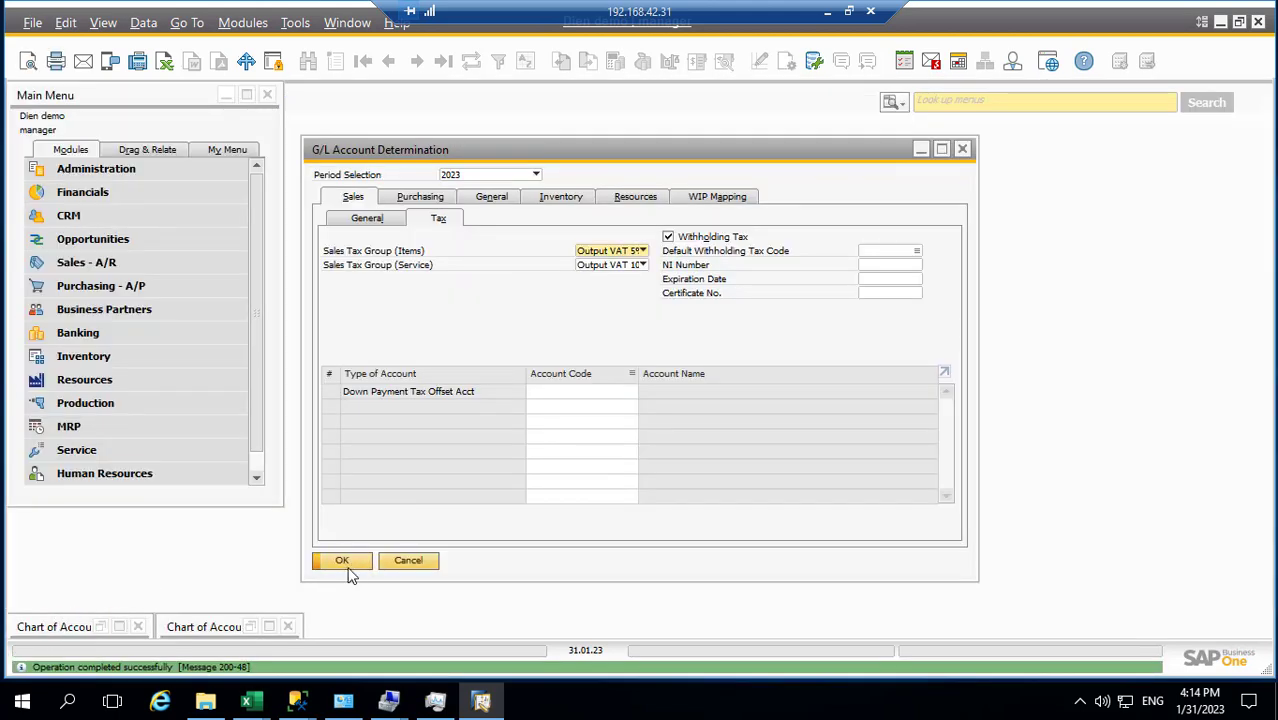
Step: Review the general, inventory, purchasing and sales settings in G/L Account Determination
{"action": "left_click", "coordinate": [410, 200]}
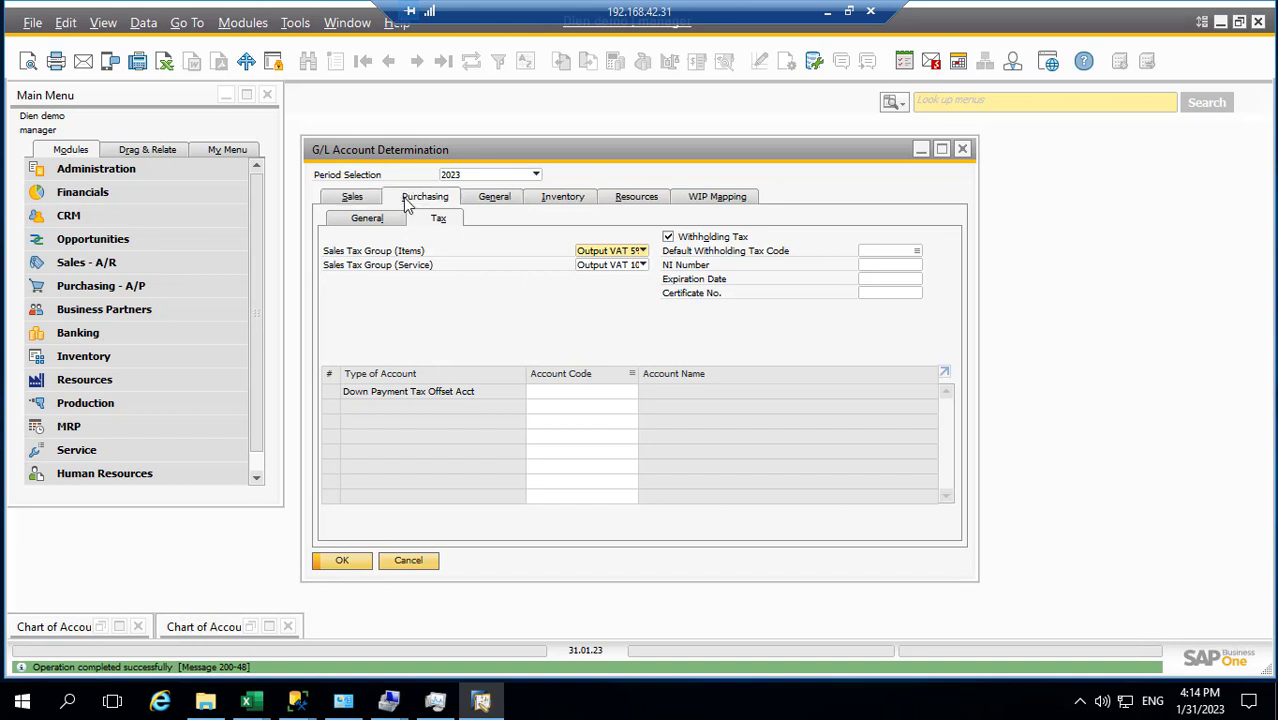
{"action": "left_click", "coordinate": [492, 198]}
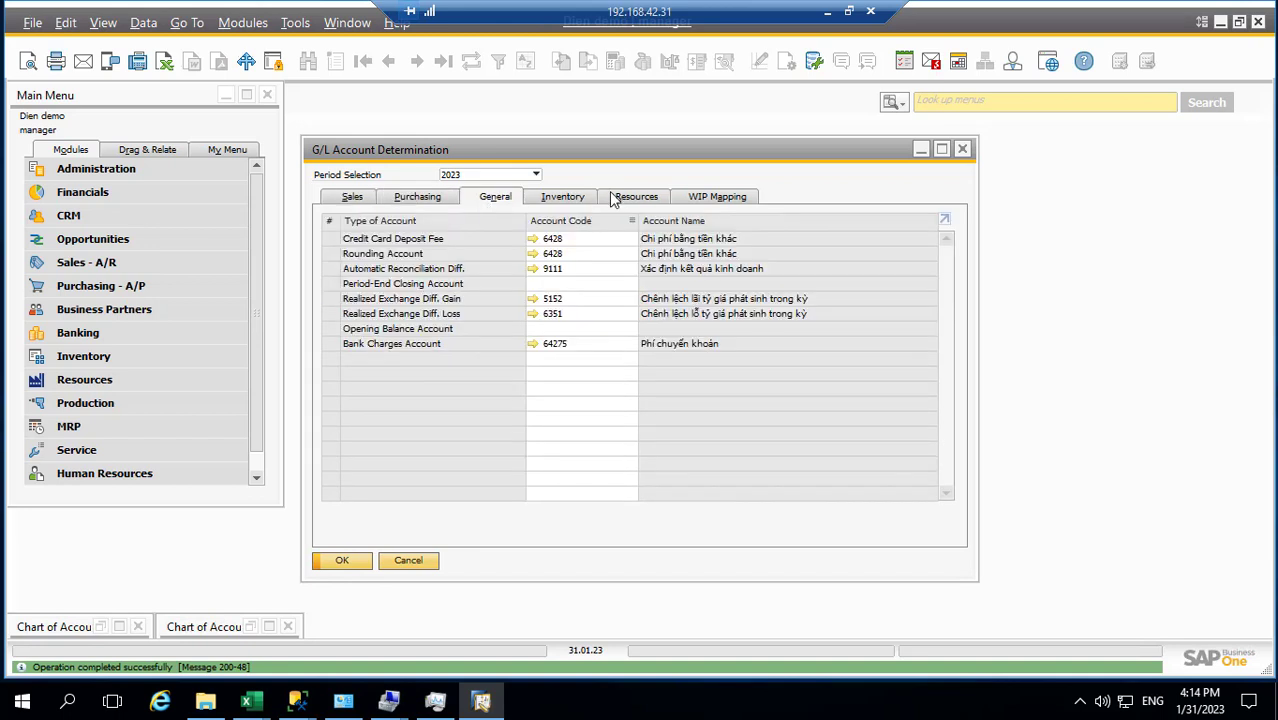
{"action": "left_click", "coordinate": [573, 199]}
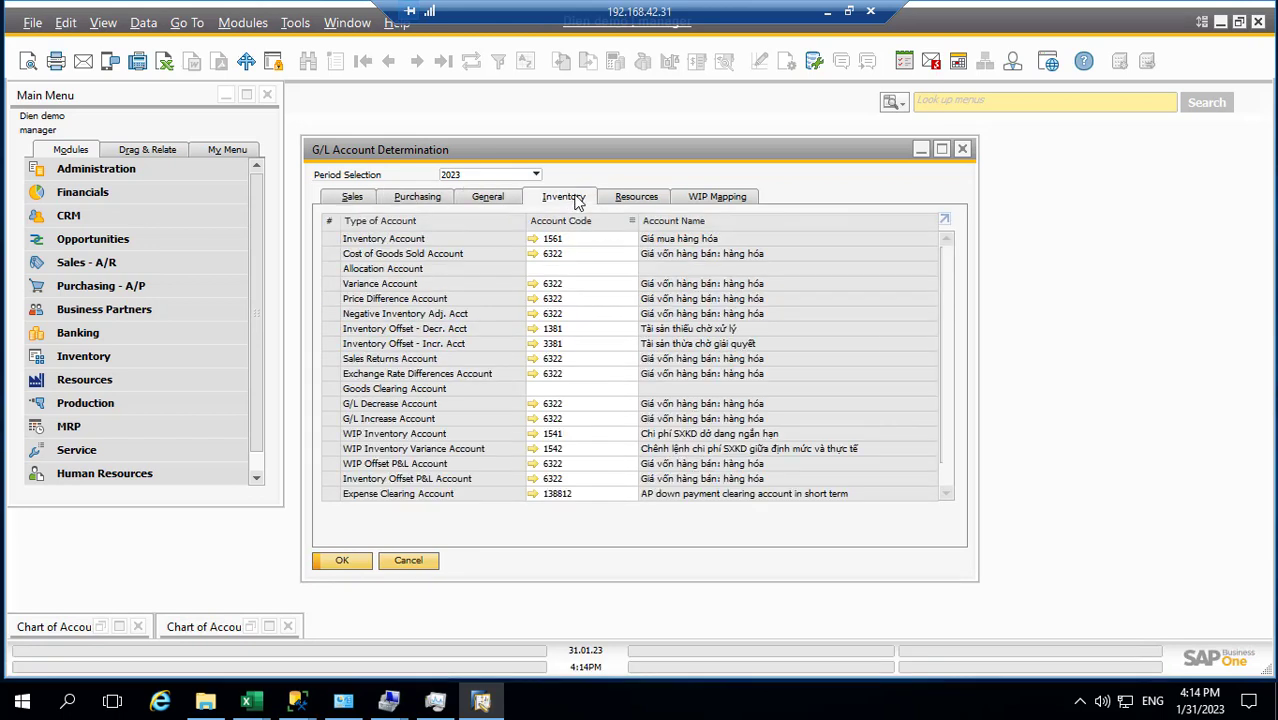
{"action": "left_click", "coordinate": [416, 200]}
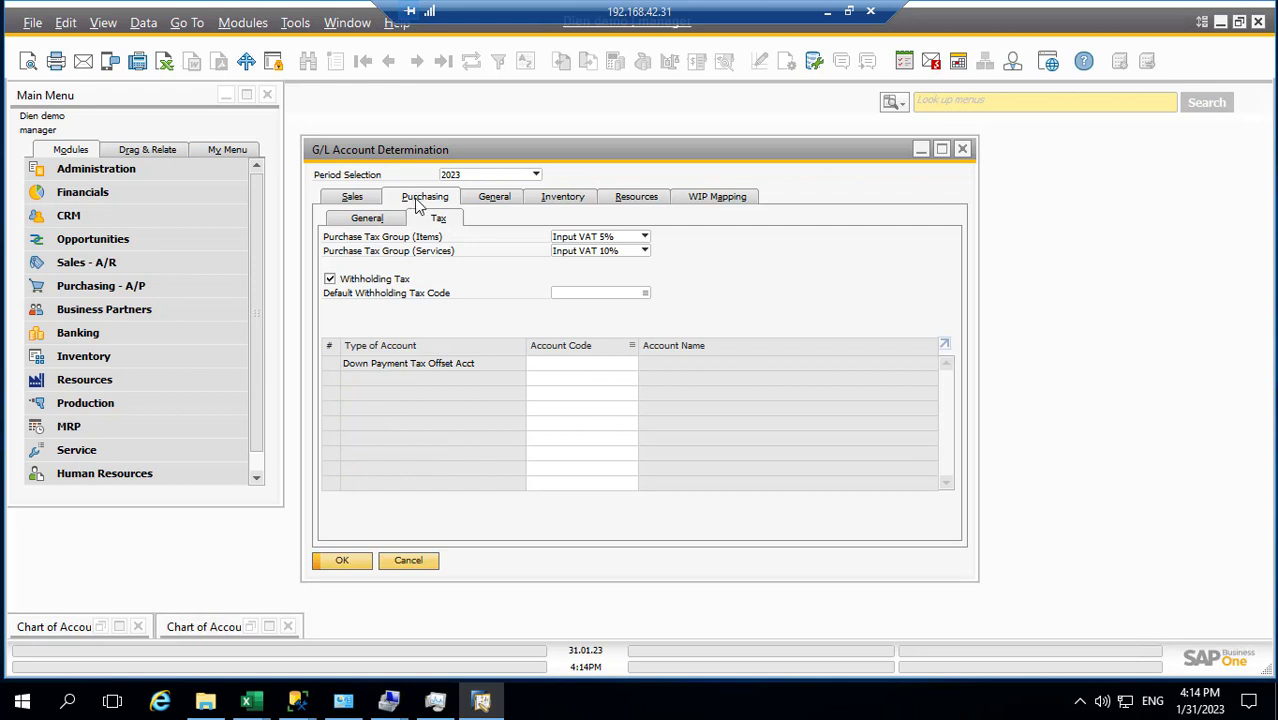
{"action": "left_click", "coordinate": [369, 219]}
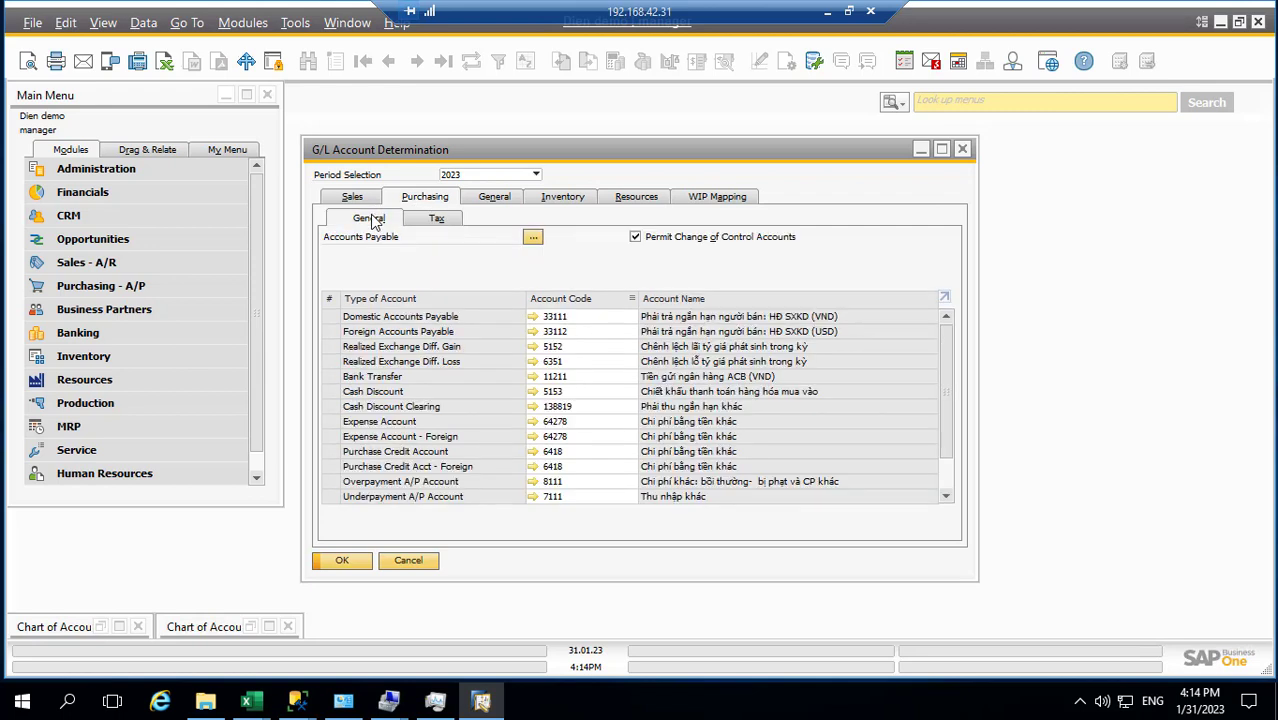
{"action": "left_click", "coordinate": [352, 198]}
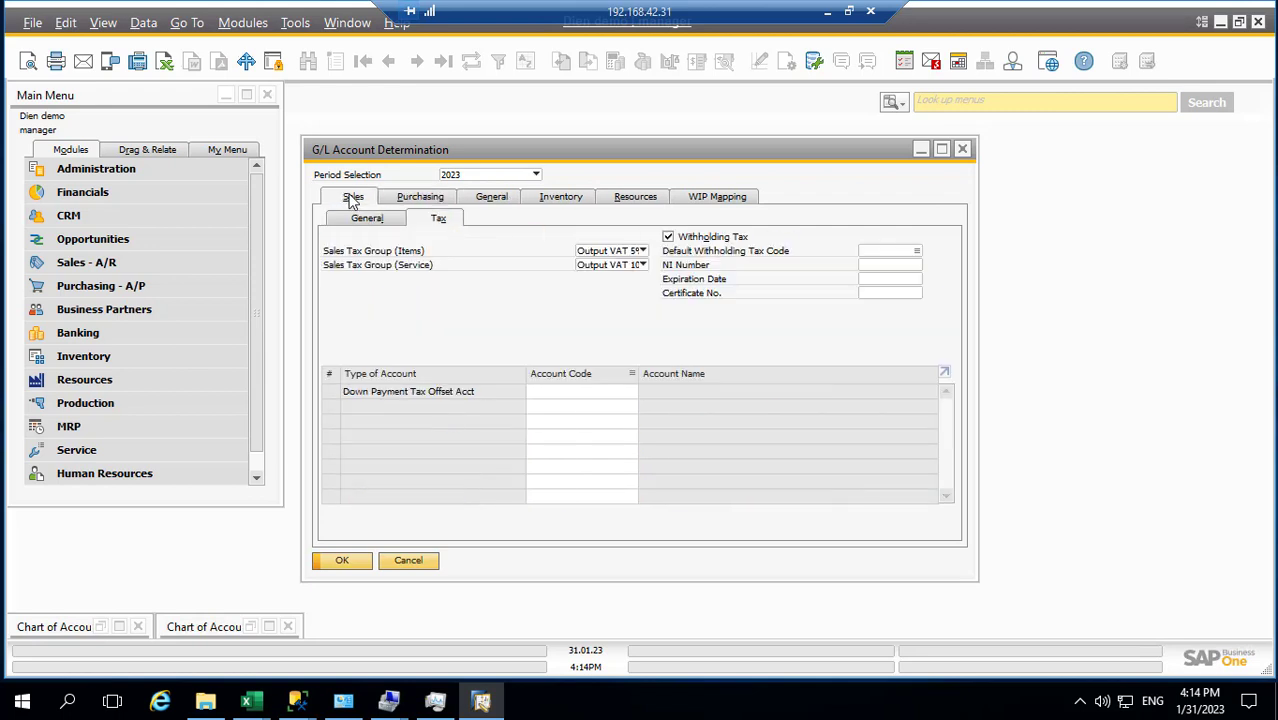
Step: Close G/L Account Determination and both minimized Chart of Accounts windows
{"action": "left_click", "coordinate": [338, 561]}
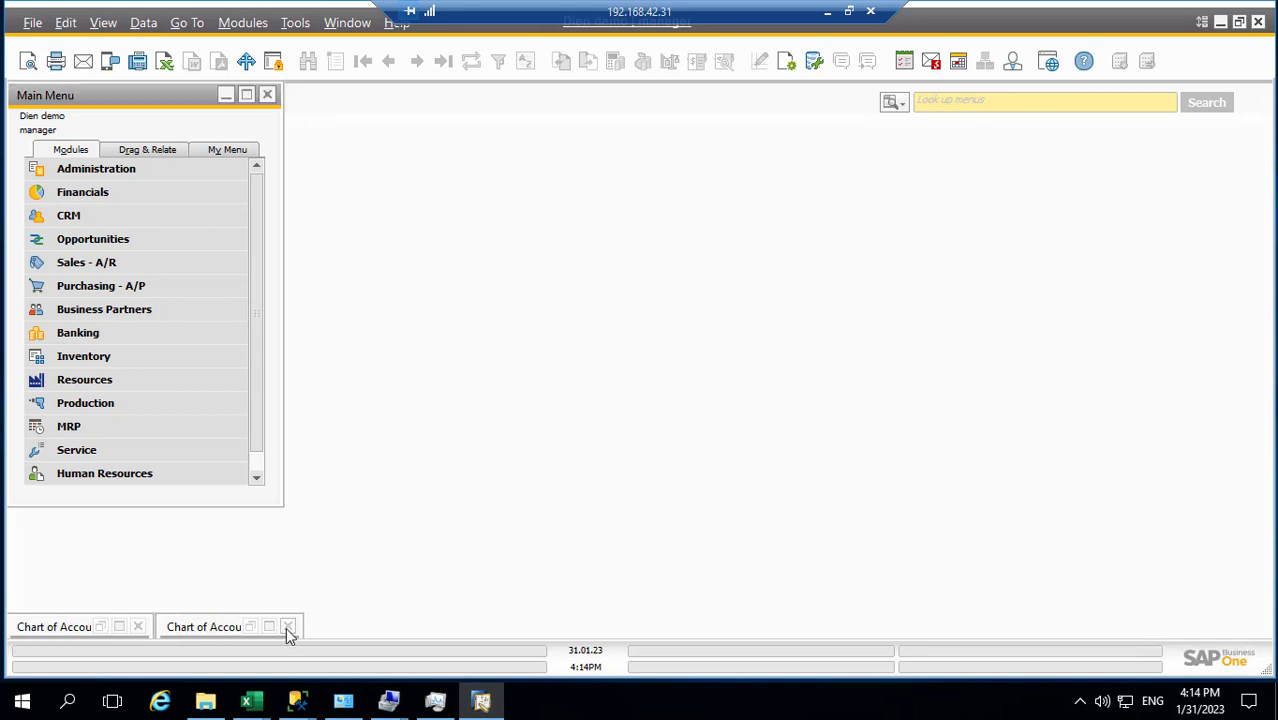
{"action": "left_click", "coordinate": [287, 627]}
{"action": "left_click", "coordinate": [140, 627]}
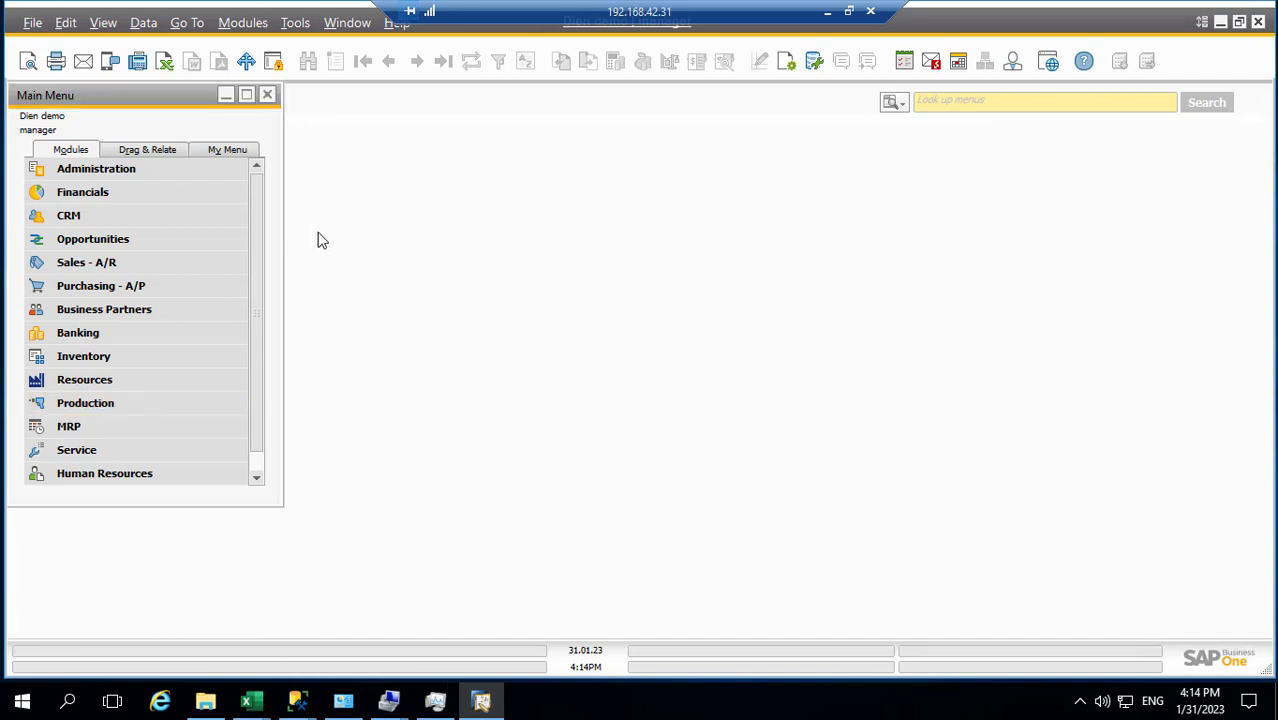